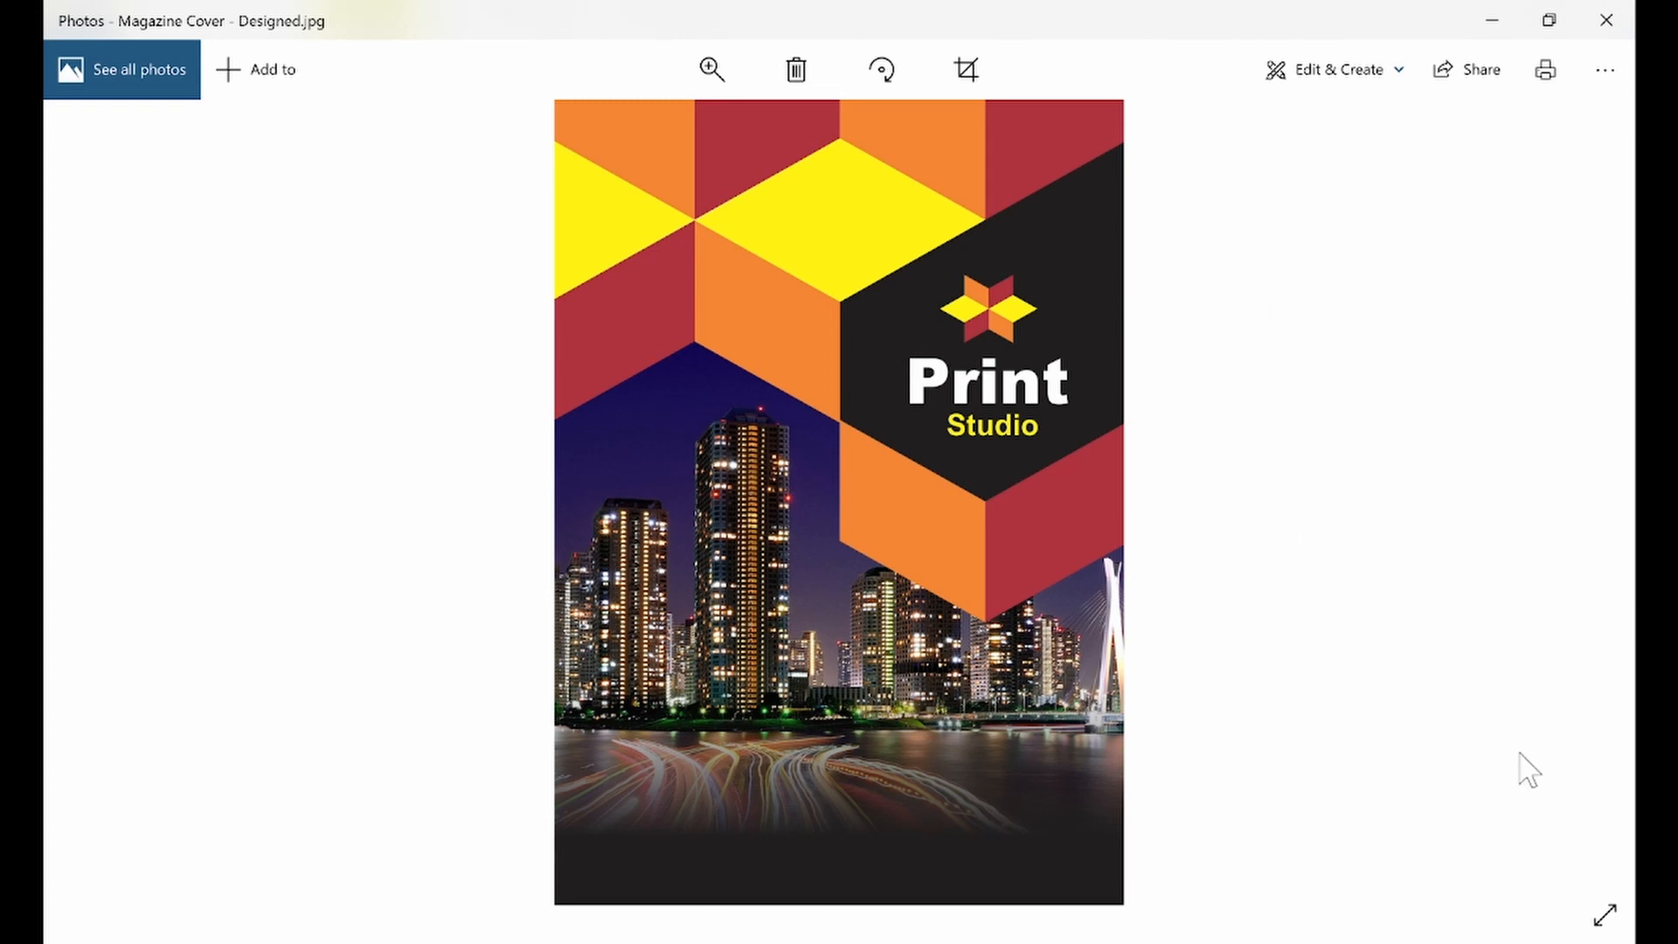
View the reference magazine cover design full screen, then minimise the photo viewer
click(1610, 933)
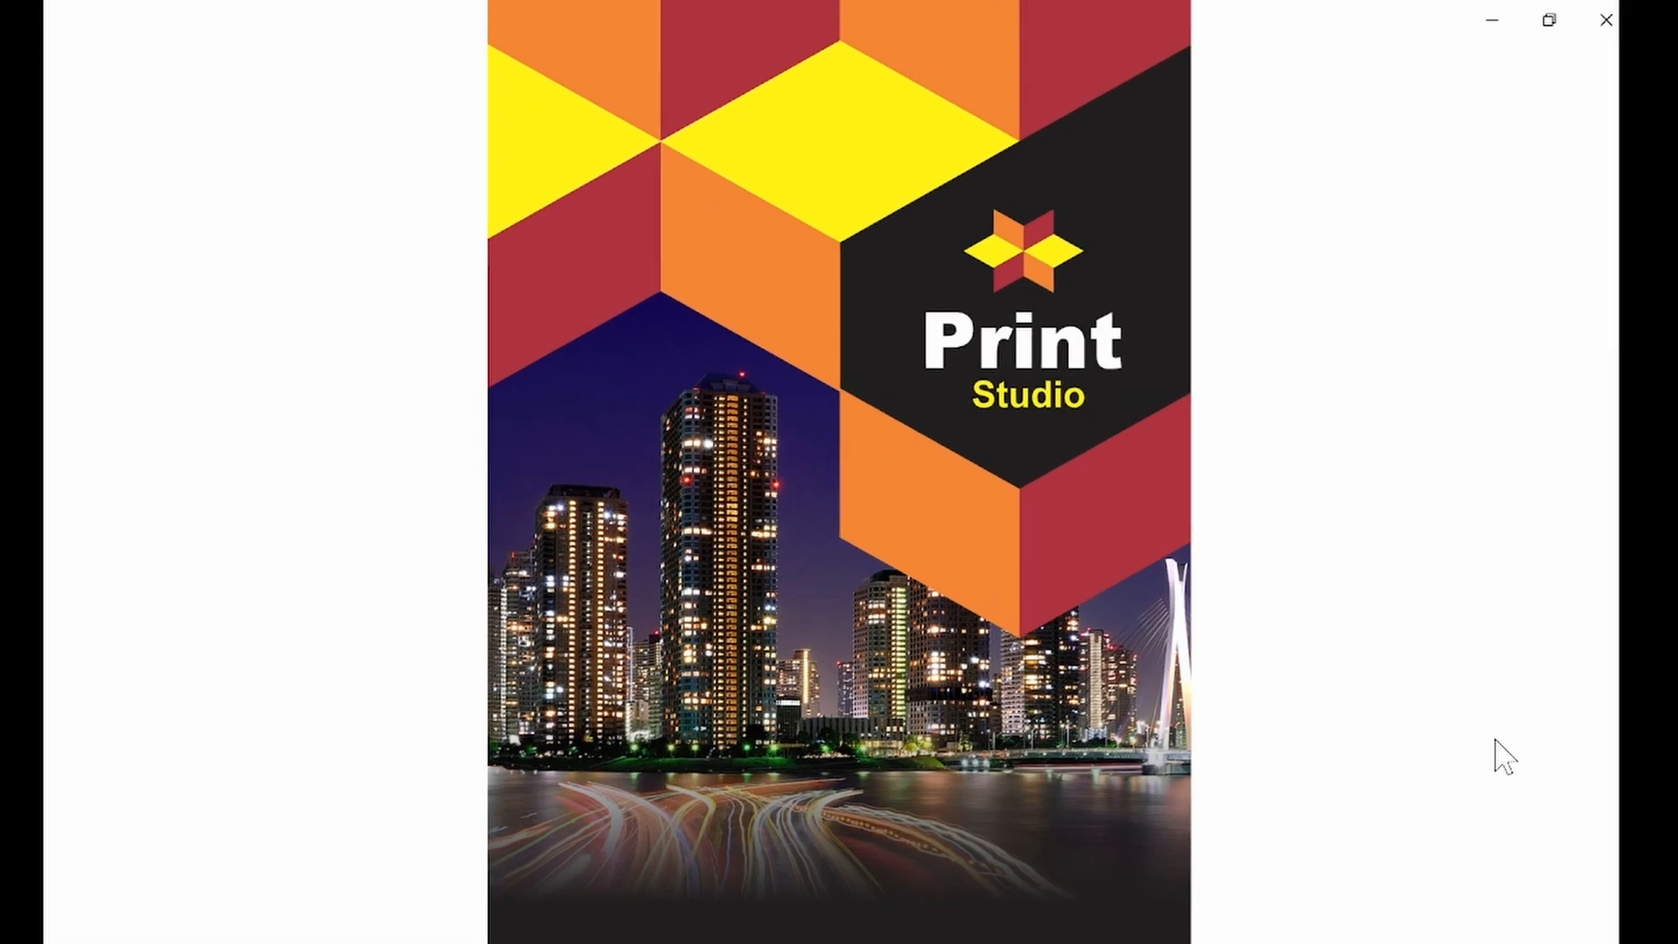
key(Escape)
click(1493, 20)
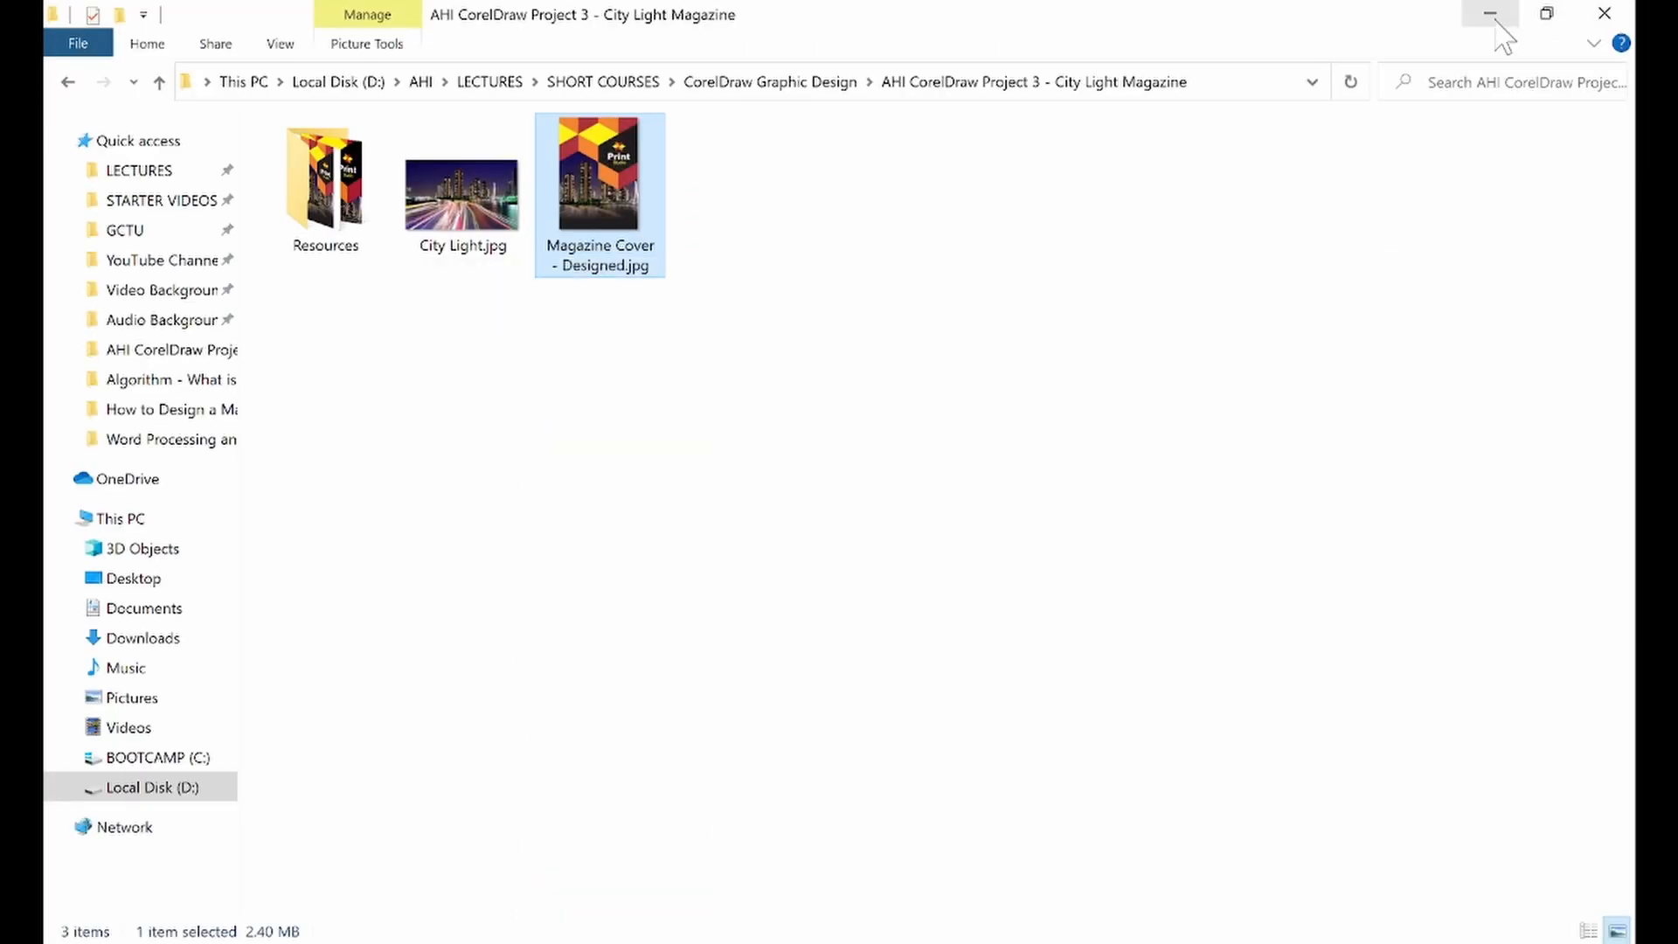
Launch CorelDRAW and create a new document
click(1492, 14)
double_click(288, 68)
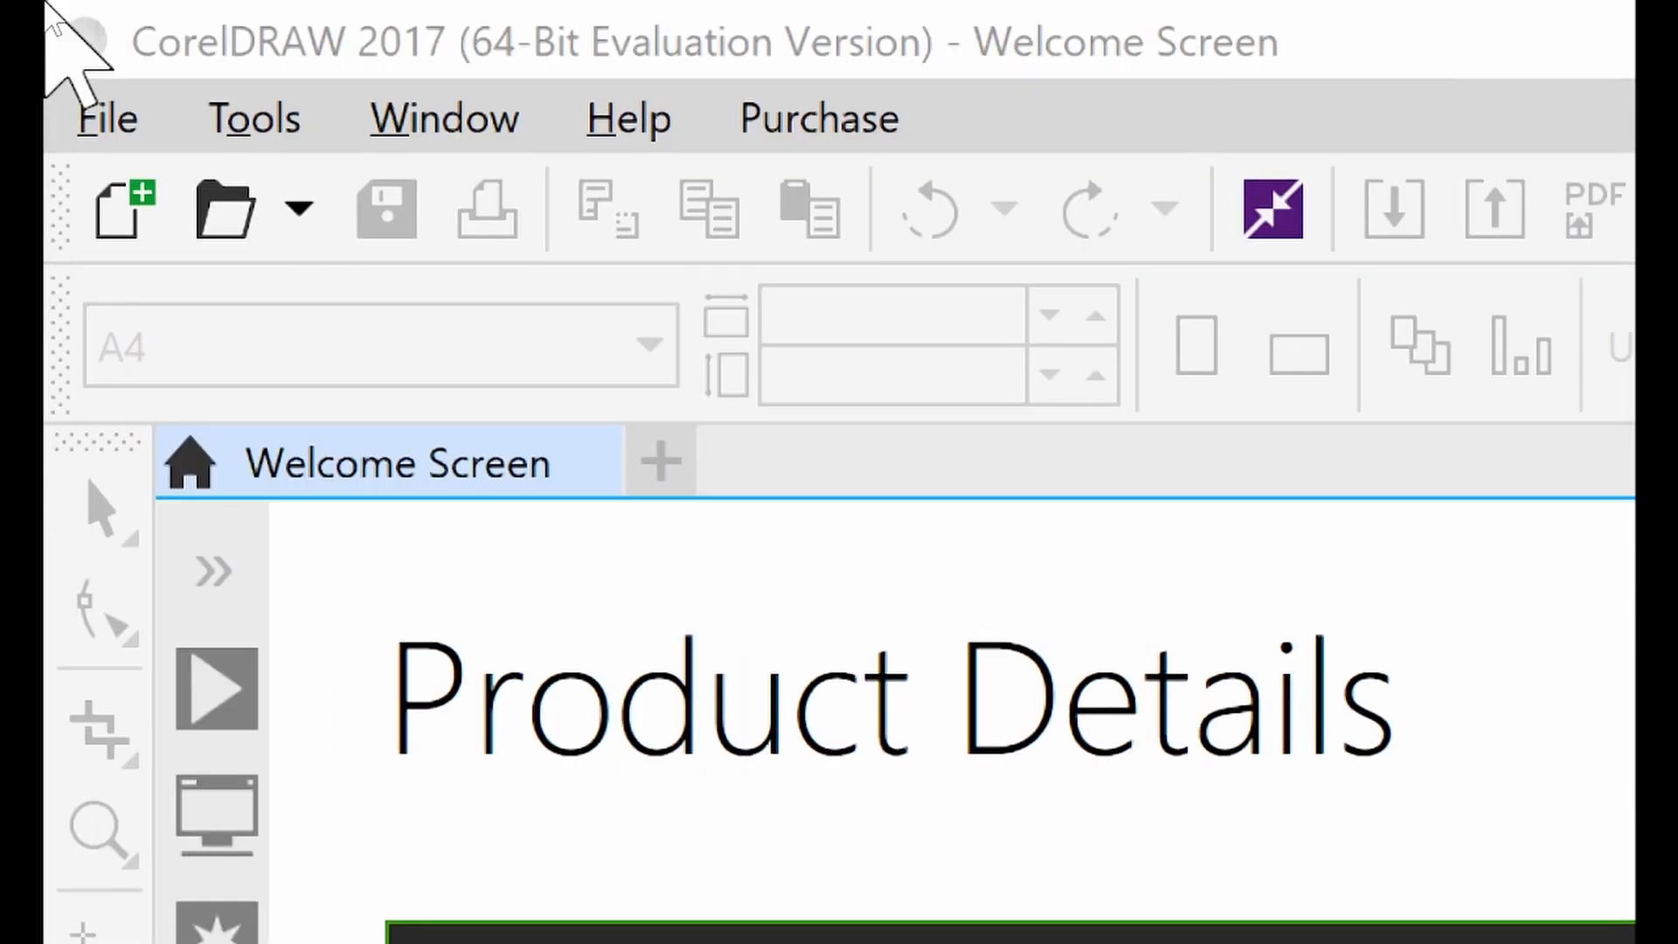
click(108, 120)
click(231, 203)
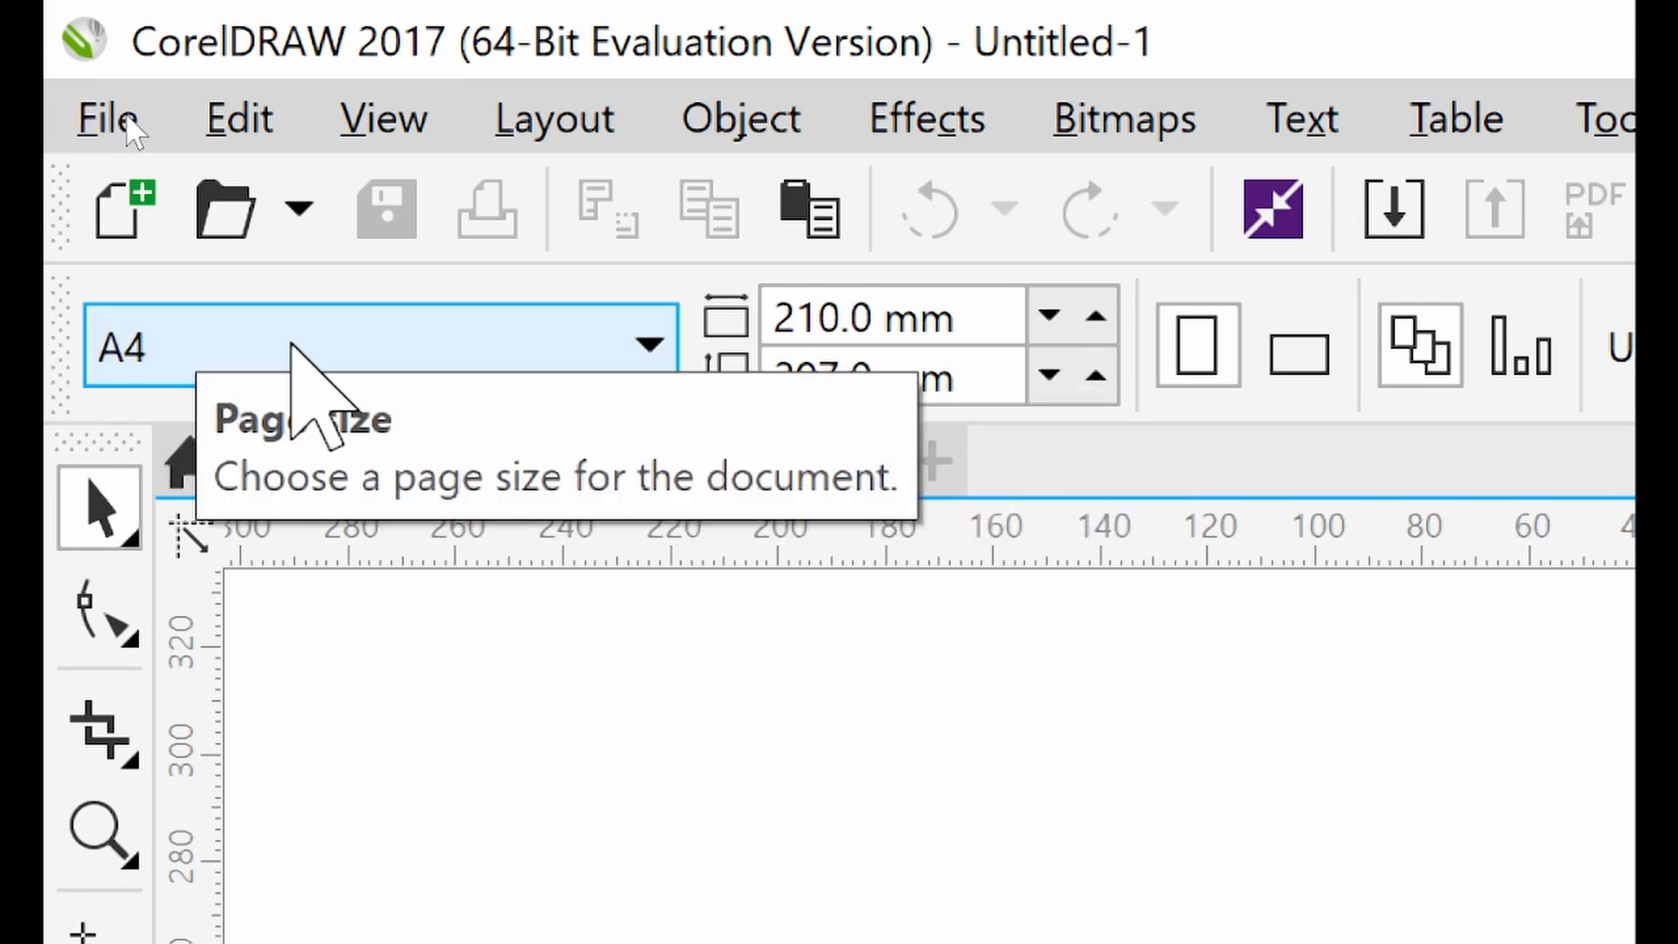
Choose A4 as the page size from the page size list
click(297, 359)
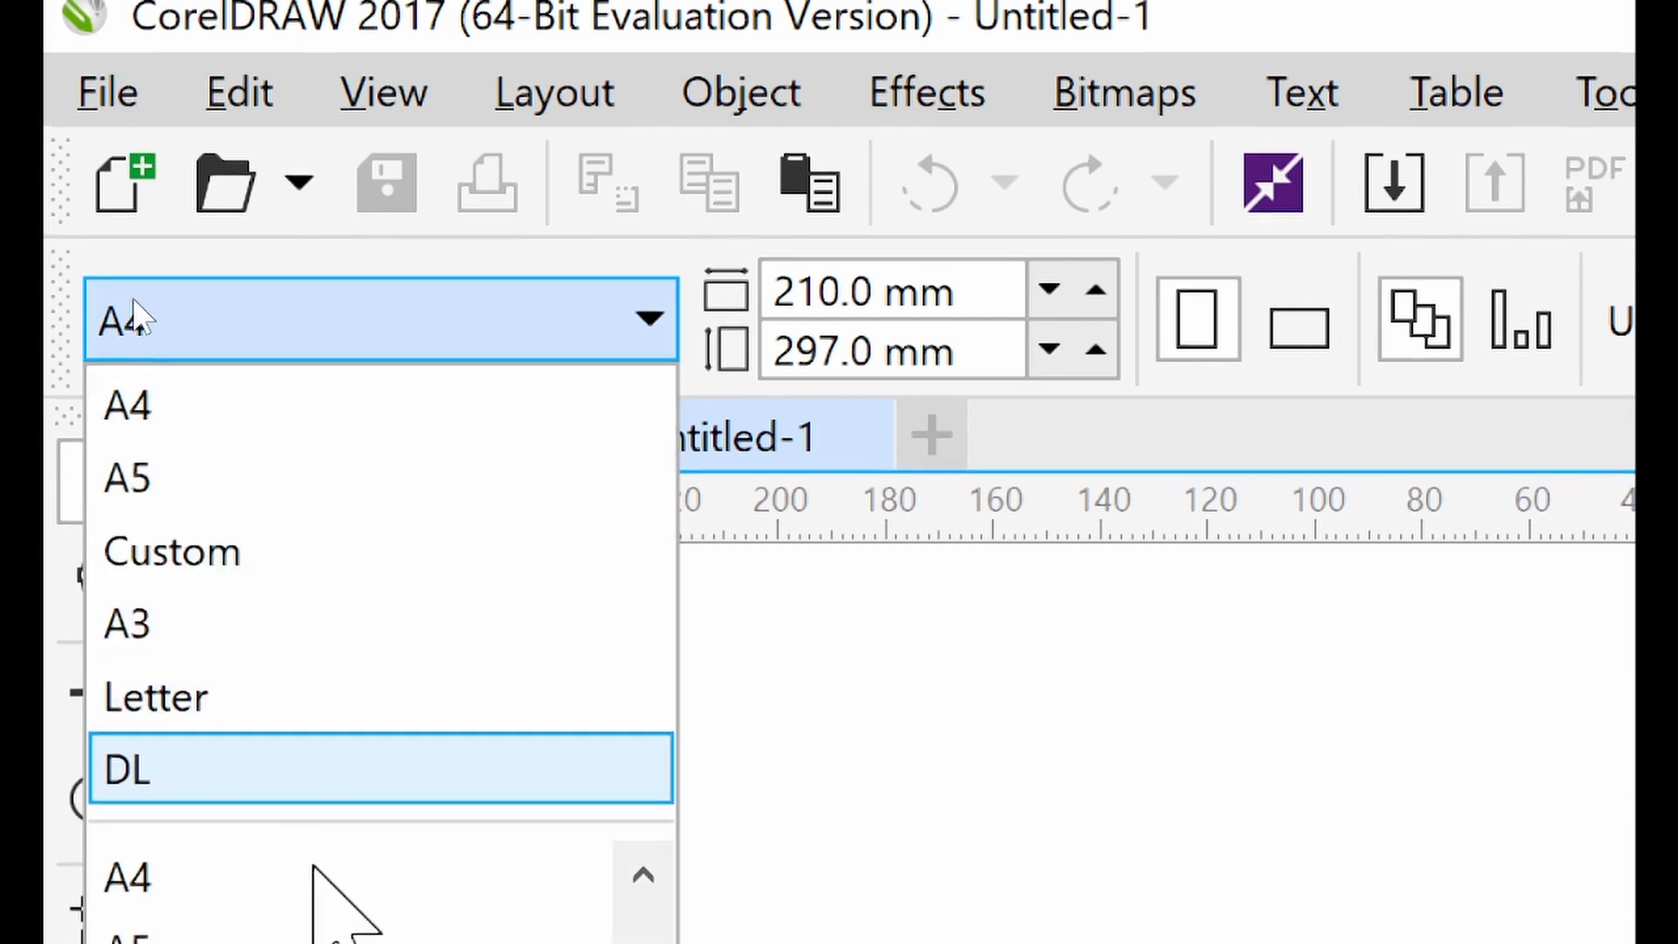
scroll(327, 892, down, 1)
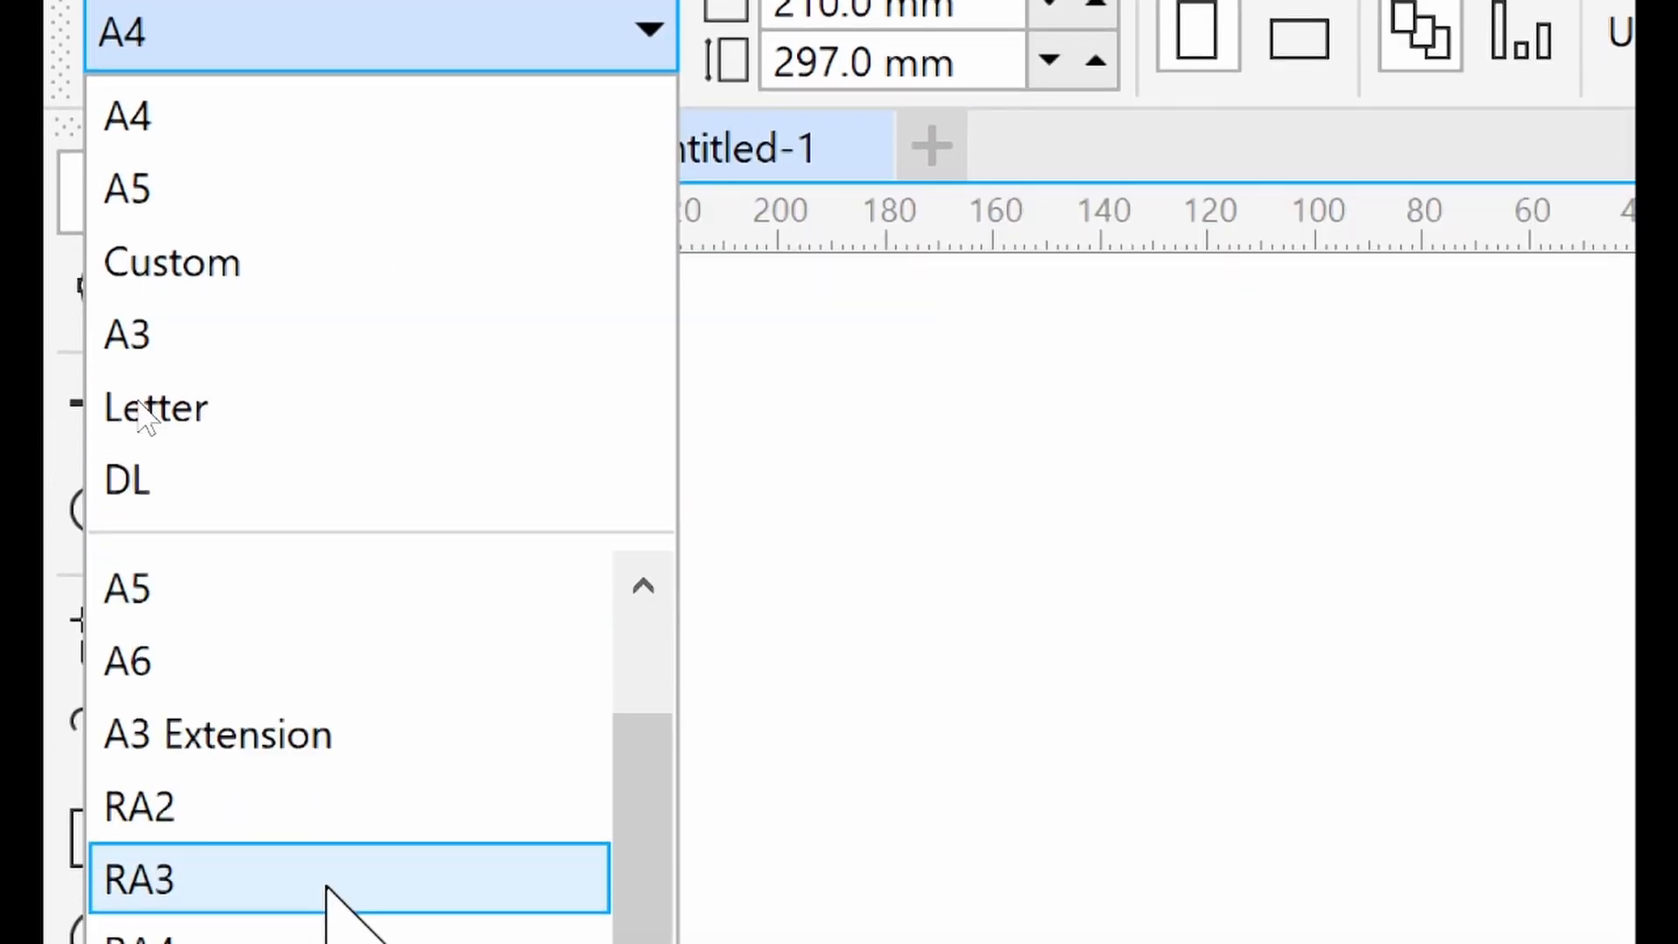
scroll(349, 870, up, 2)
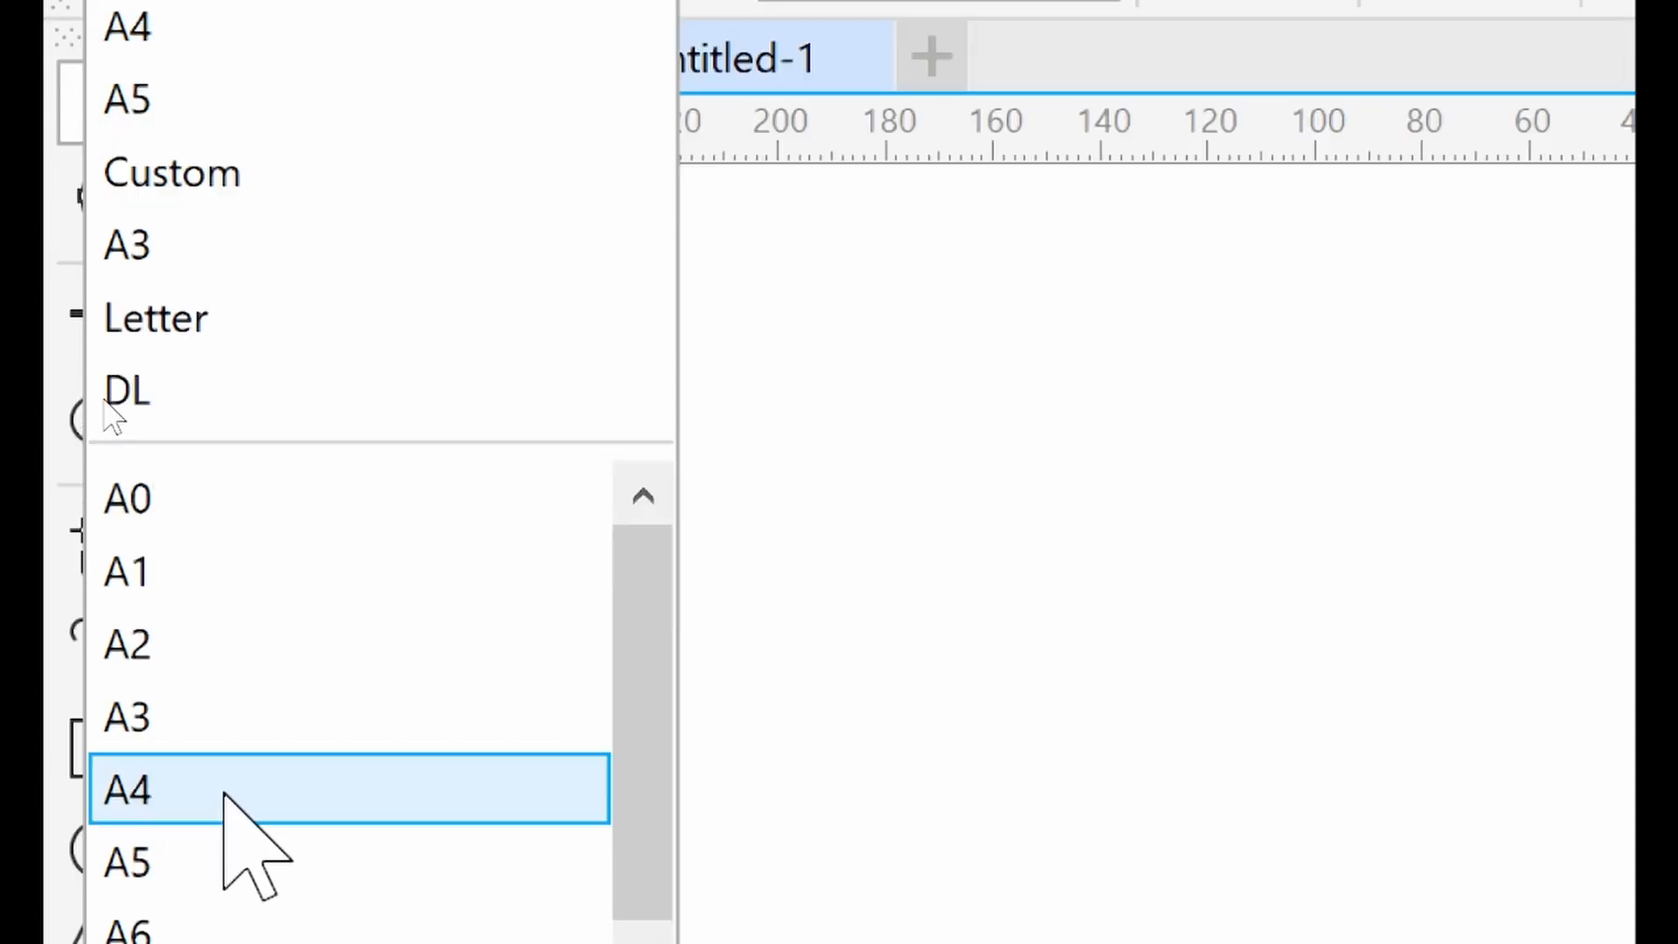
click(166, 791)
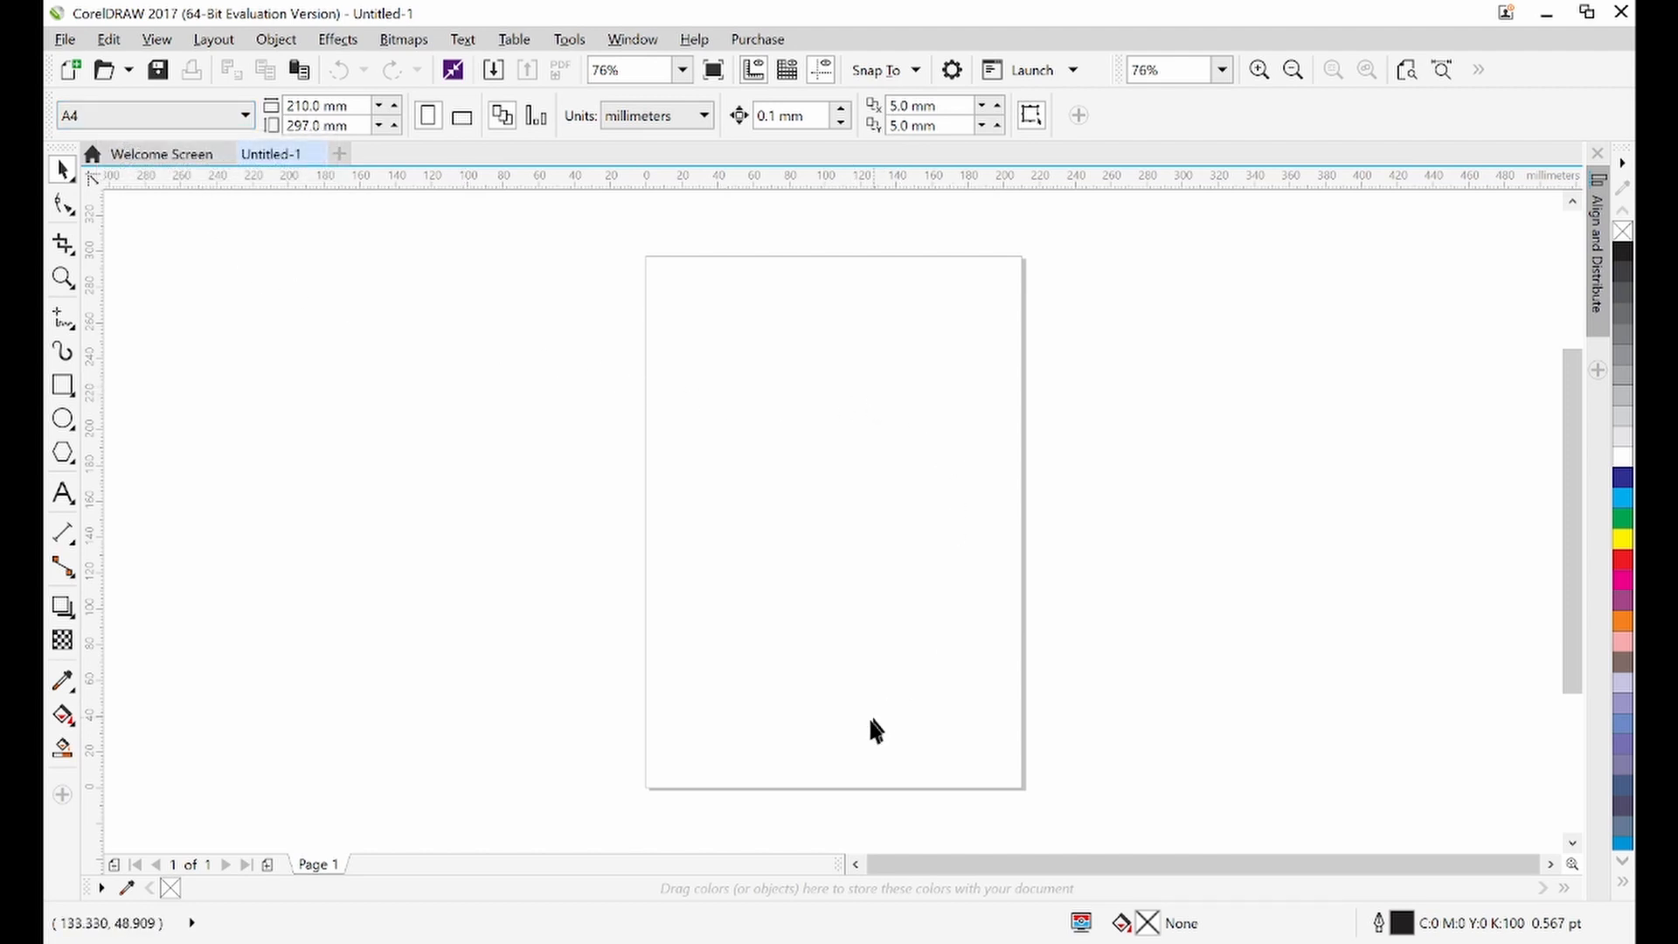
Check the reference magazine cover design again, then return to the drawing
click(1058, 943)
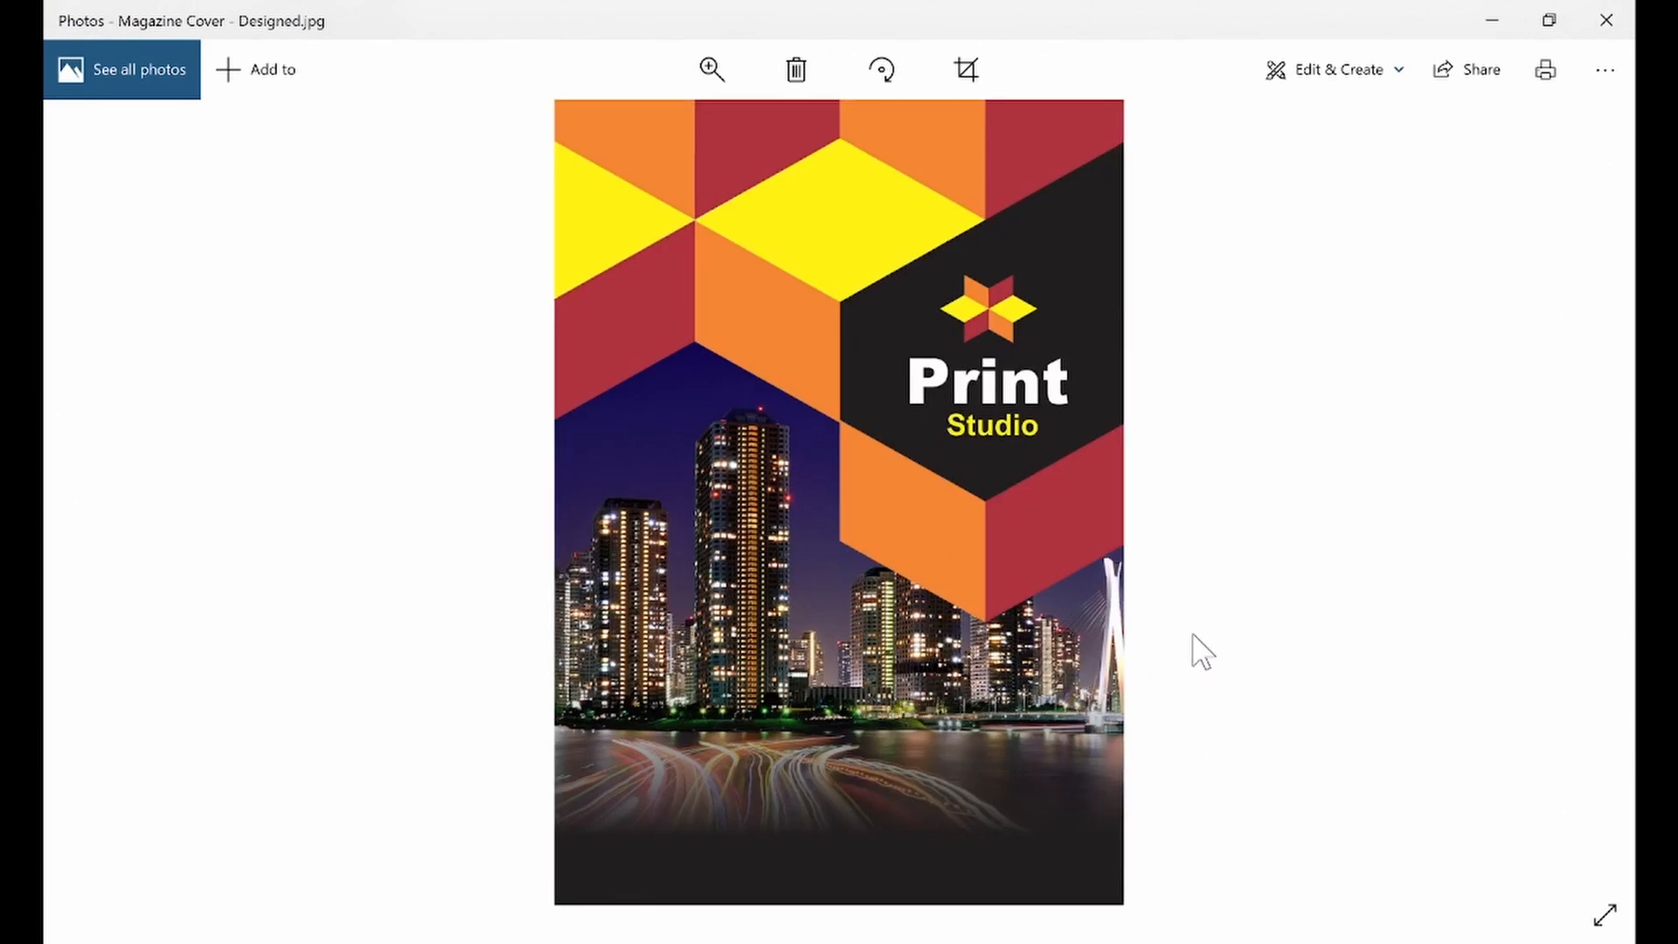
click(1492, 20)
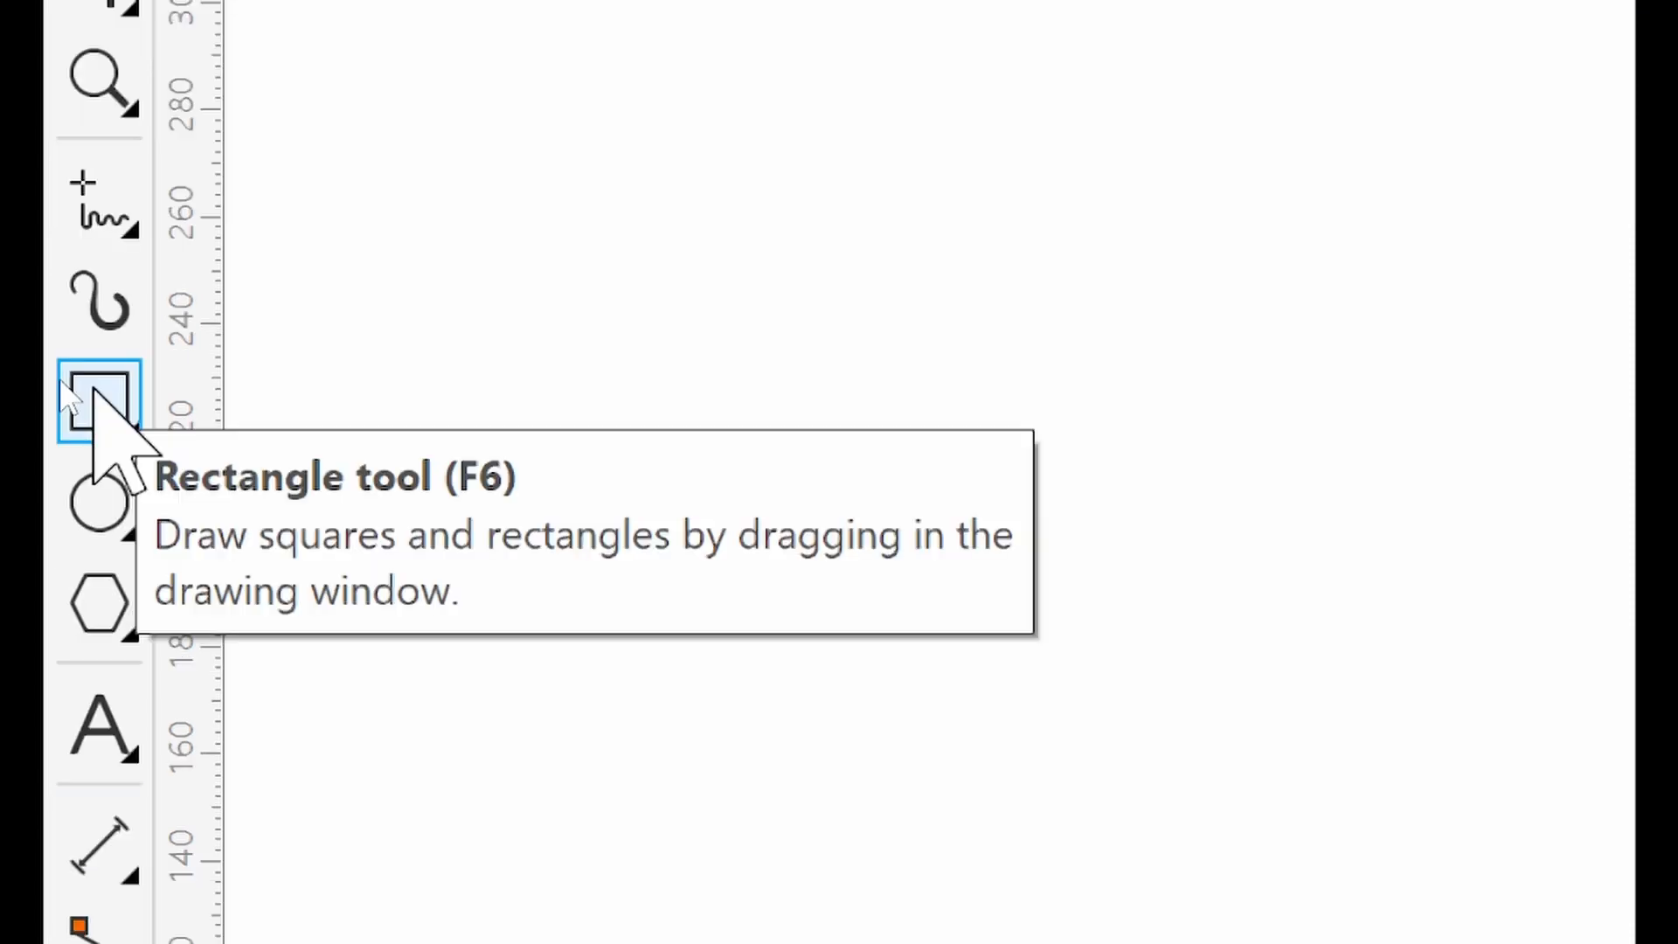
Draw a rectangle about 92 × 50 mm to the left of the page with the Rectangle tool
click(96, 398)
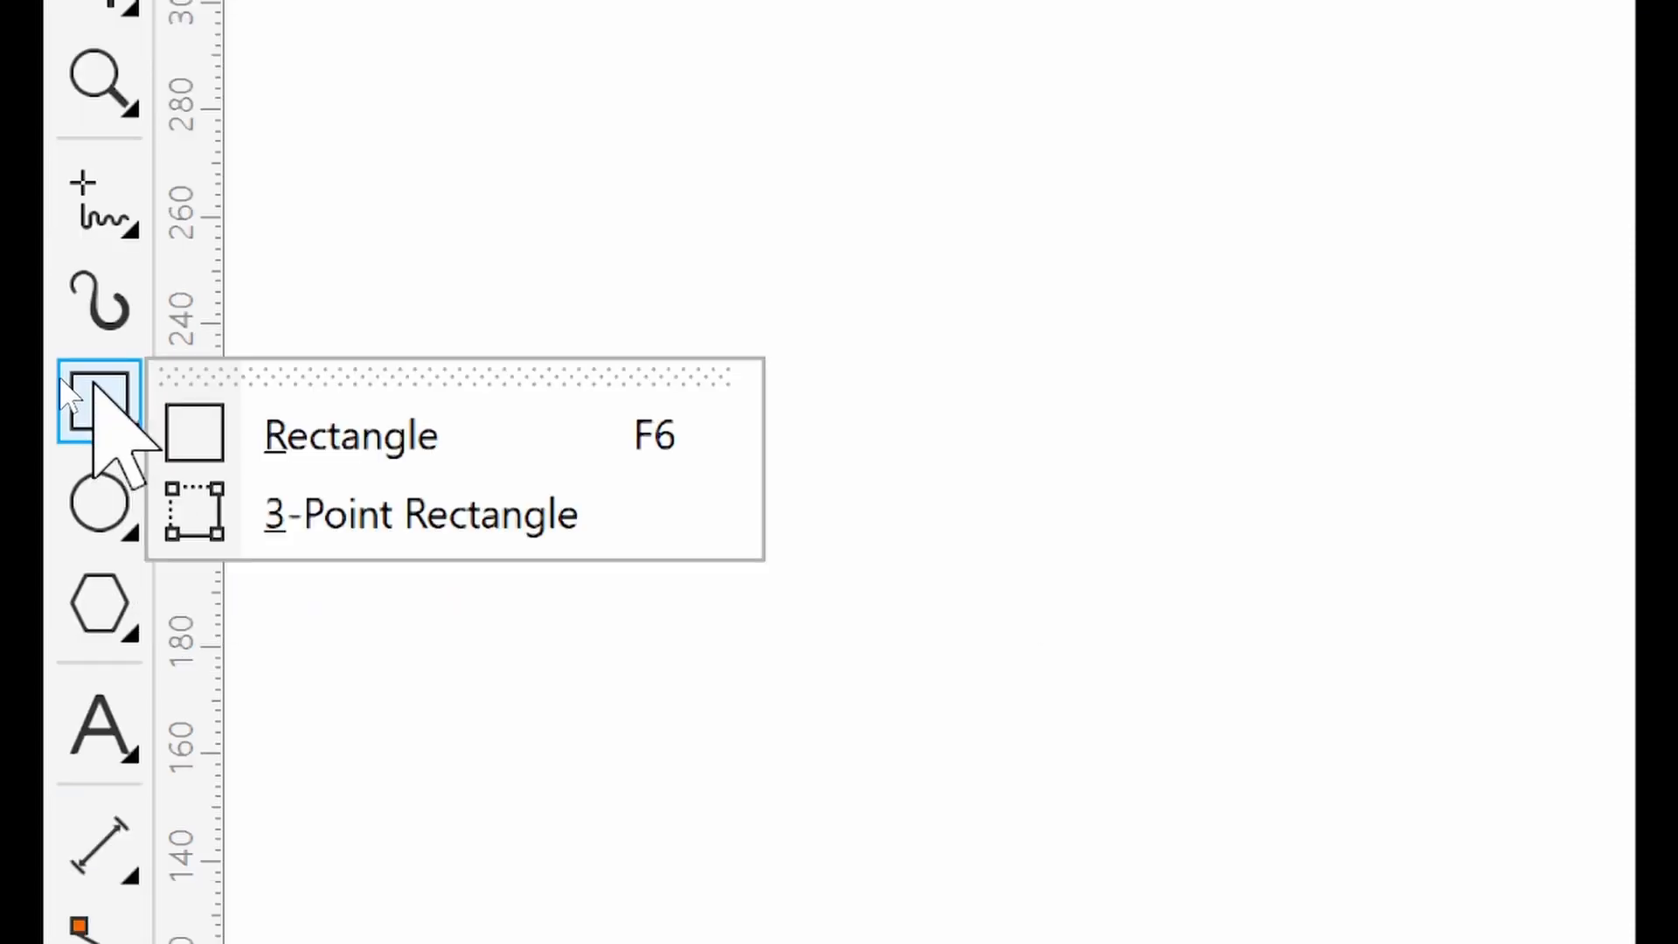
click(282, 441)
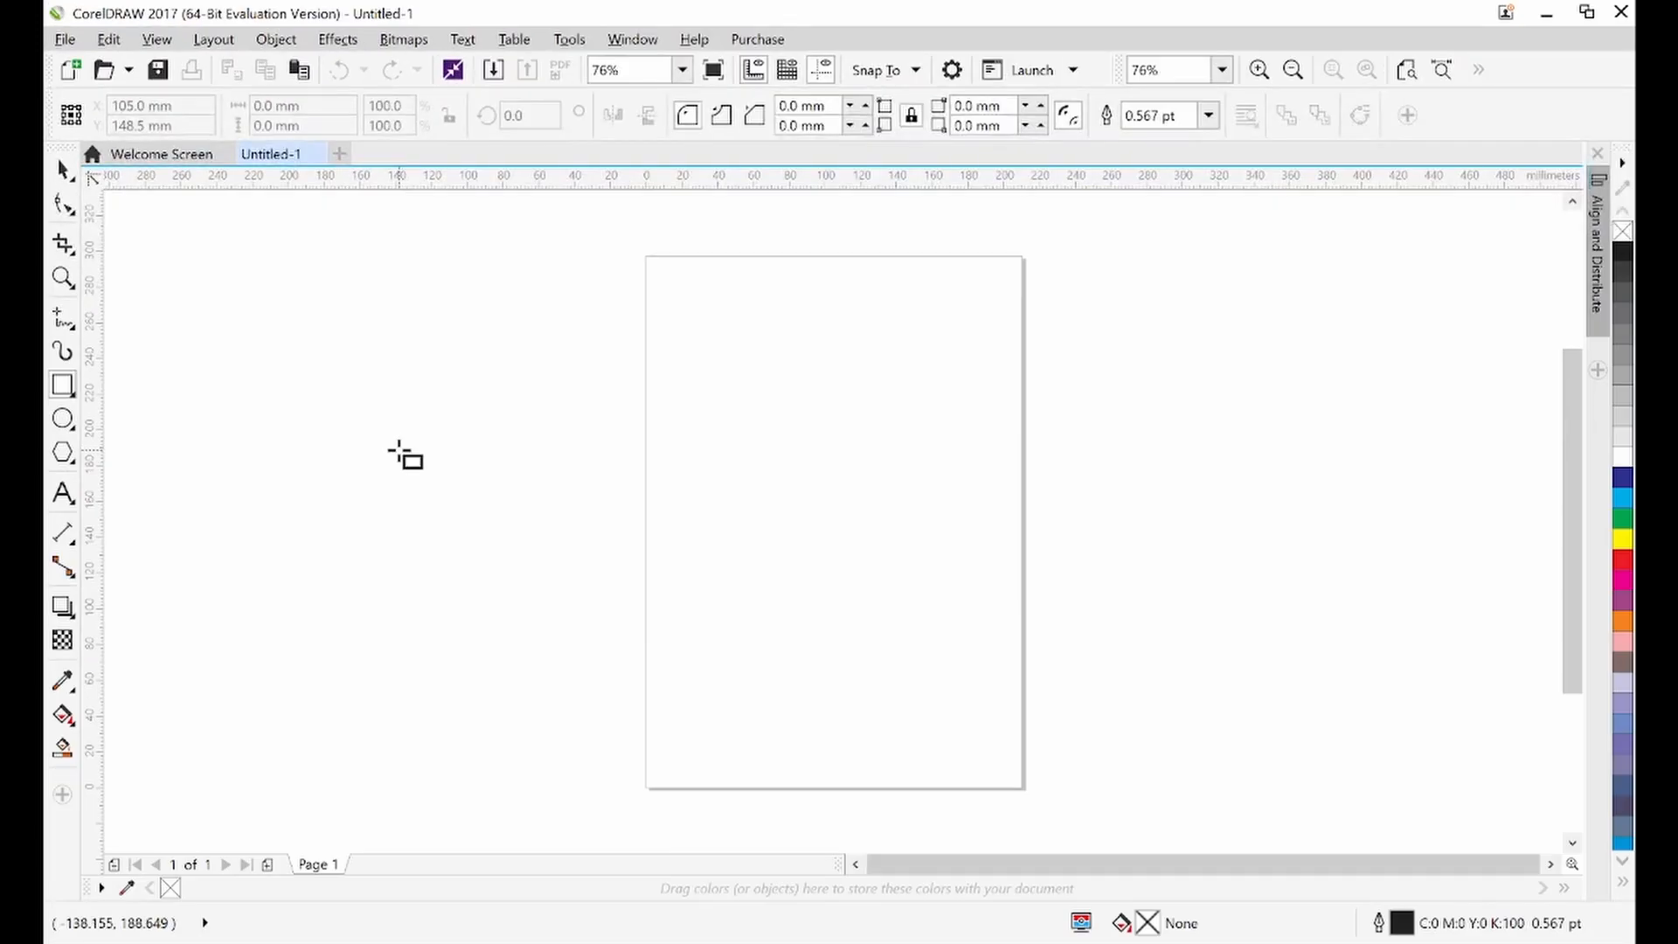
mouse_move(393, 428)
mouse_down()
mouse_move(499, 521)
mouse_move(557, 518)
mouse_up()
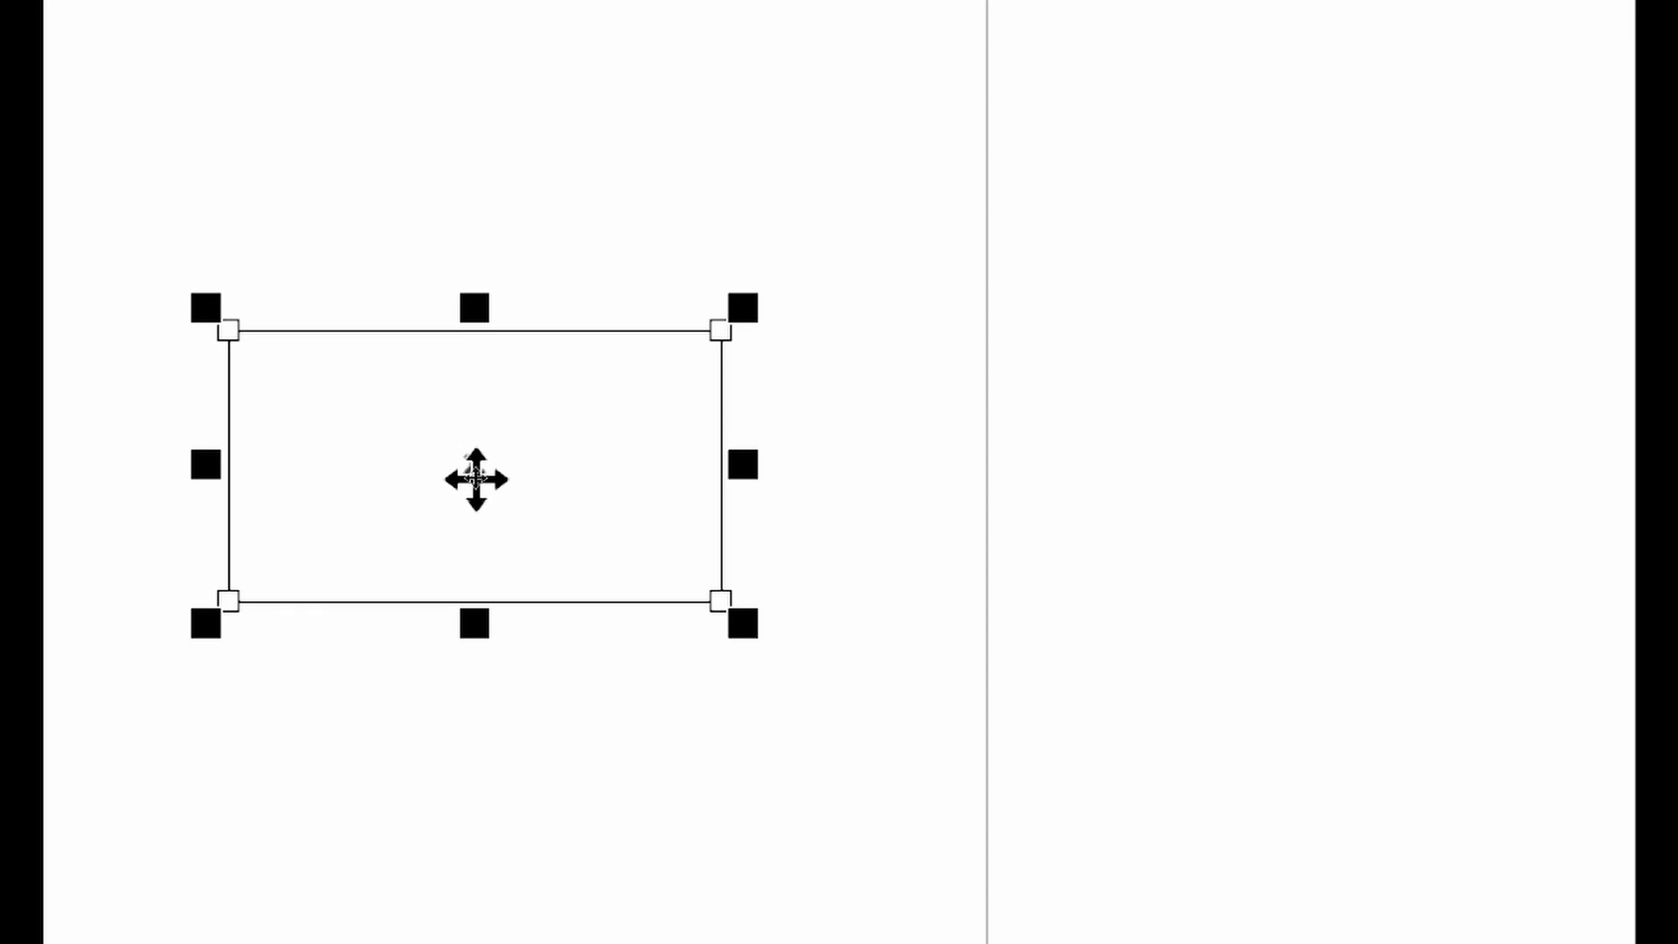
Skew the rectangle vertically by raising its left edge, turning it into a slanted parallelogram
key(F6)
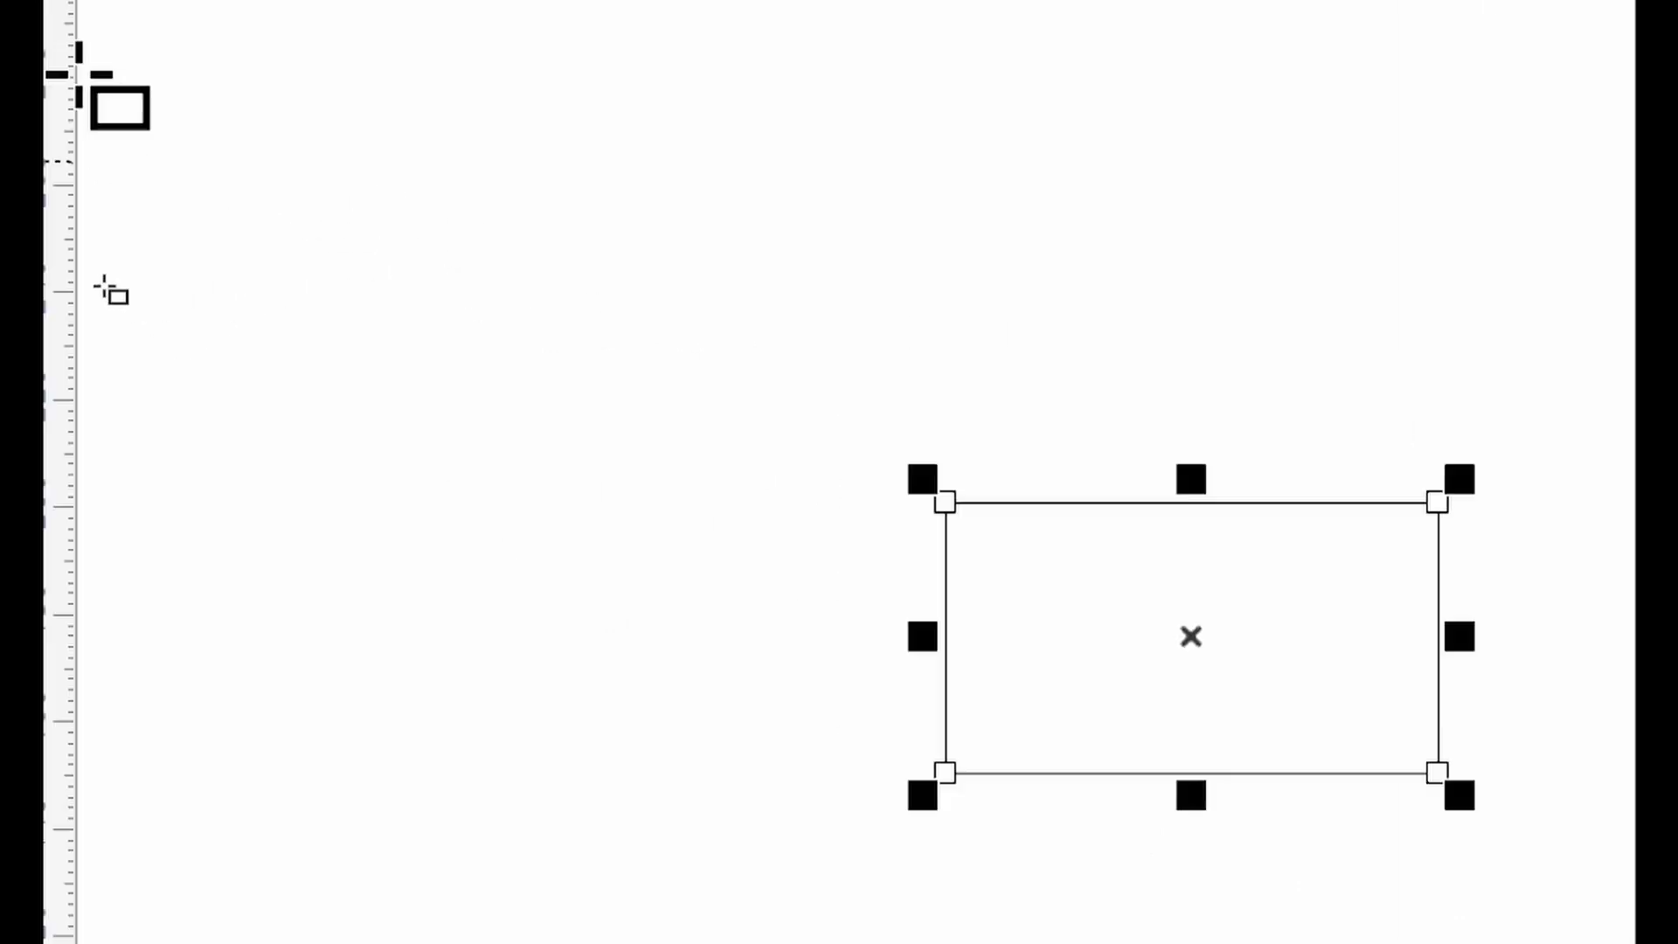
click(113, 99)
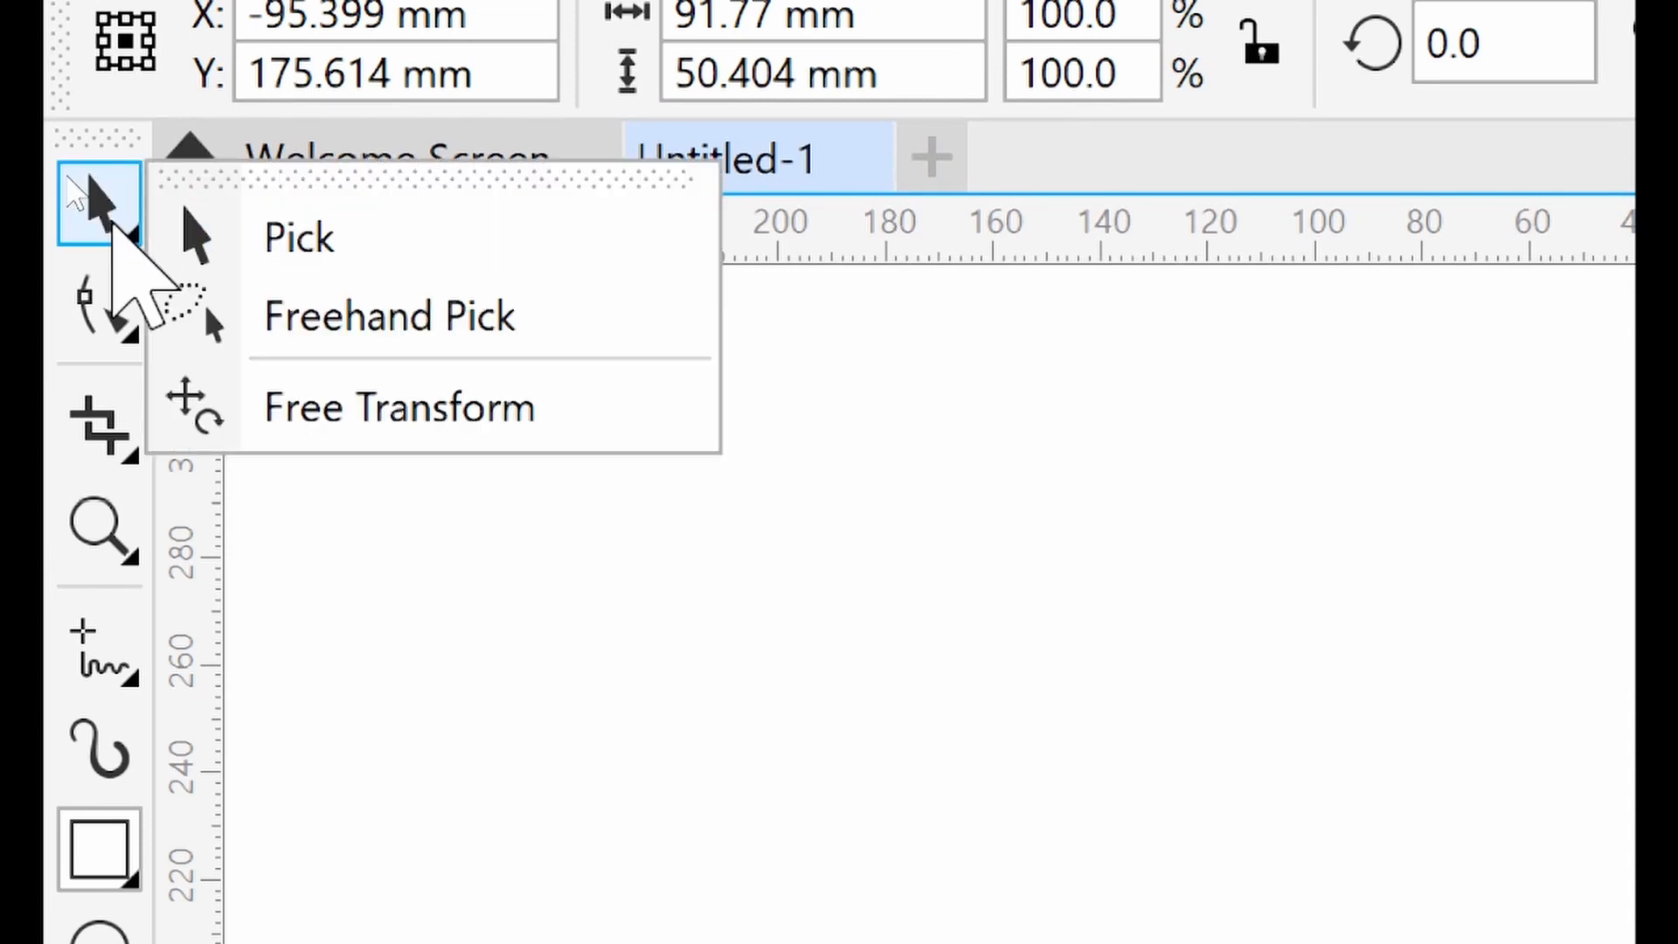
click(262, 236)
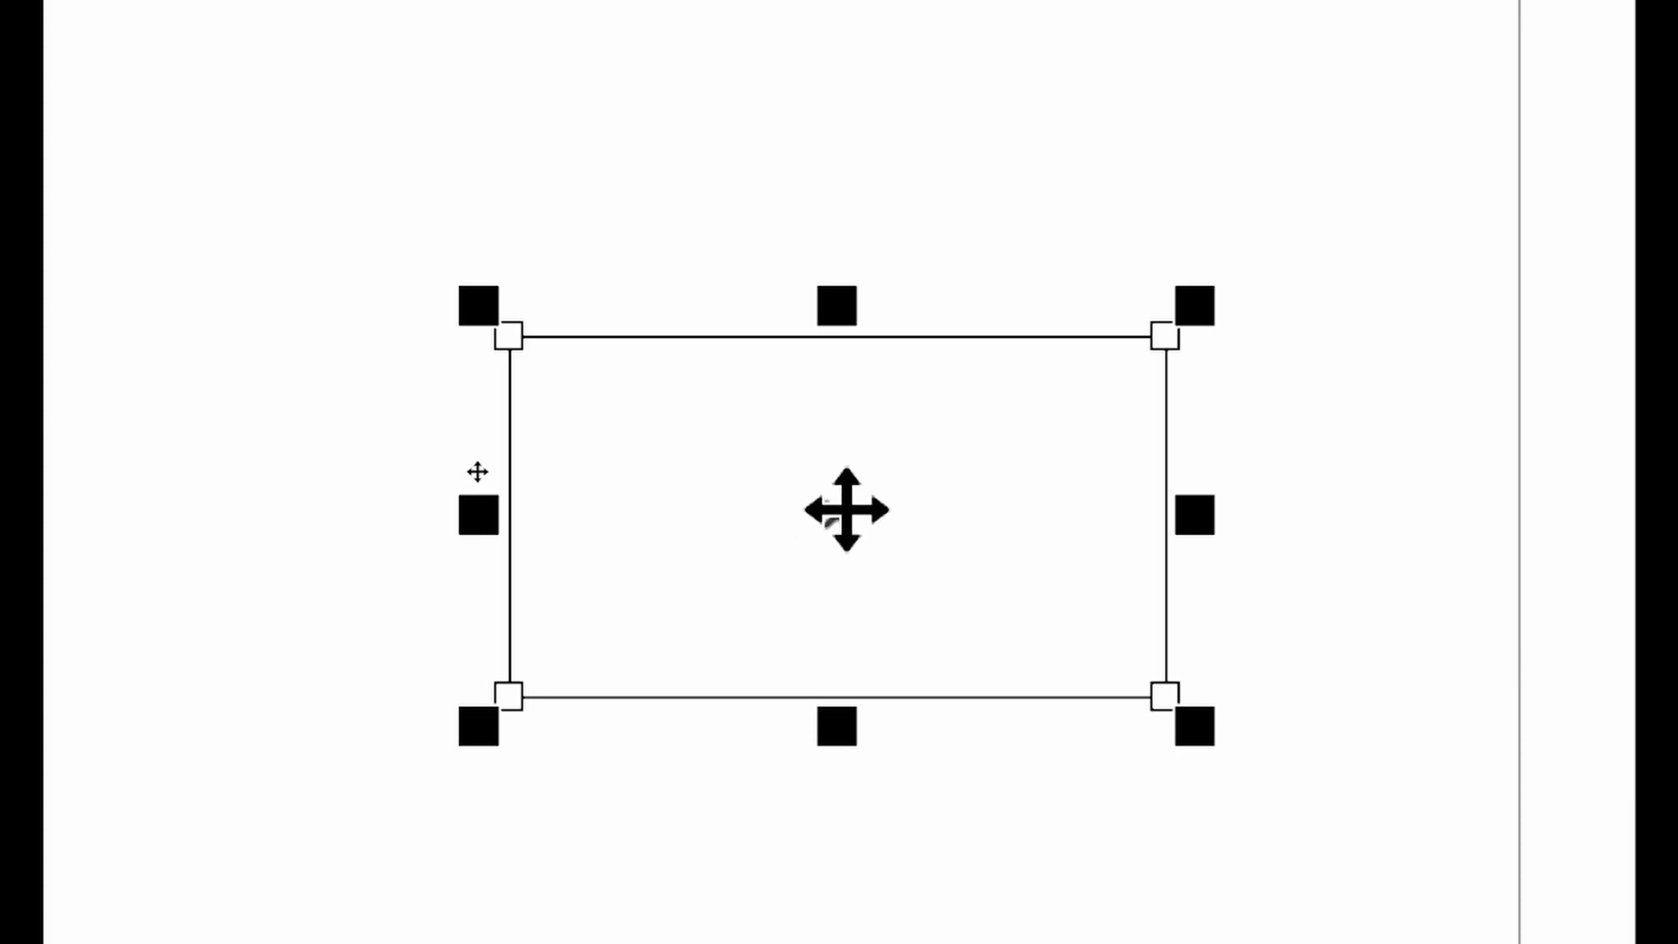
click(837, 512)
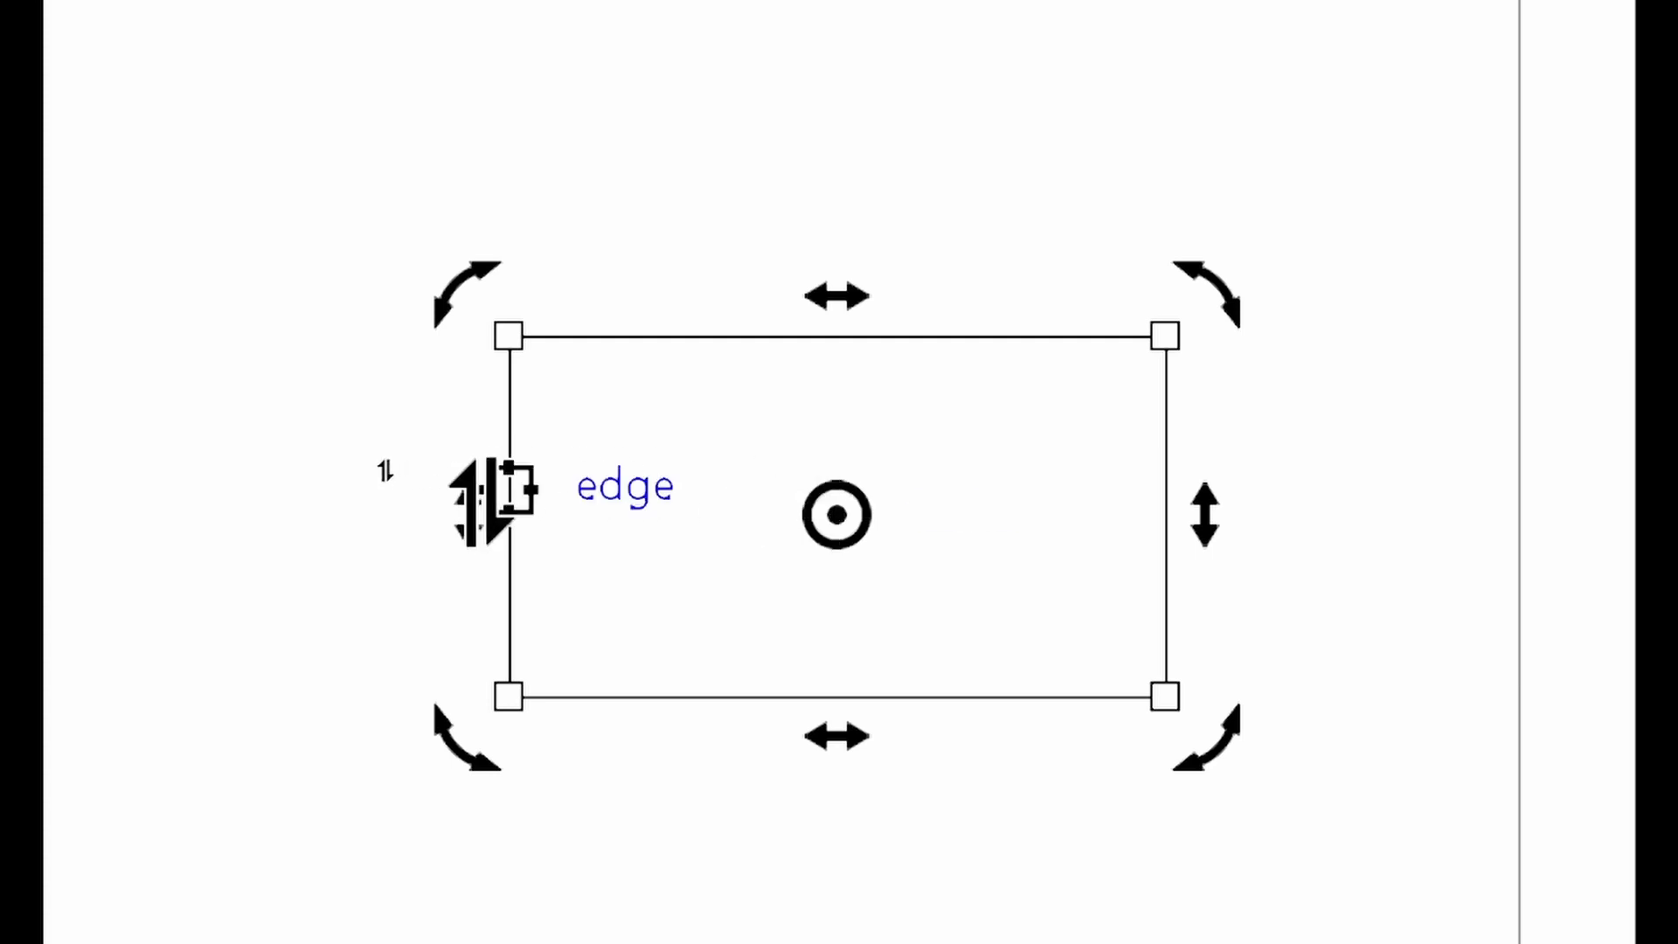
drag(461, 524, 454, 241)
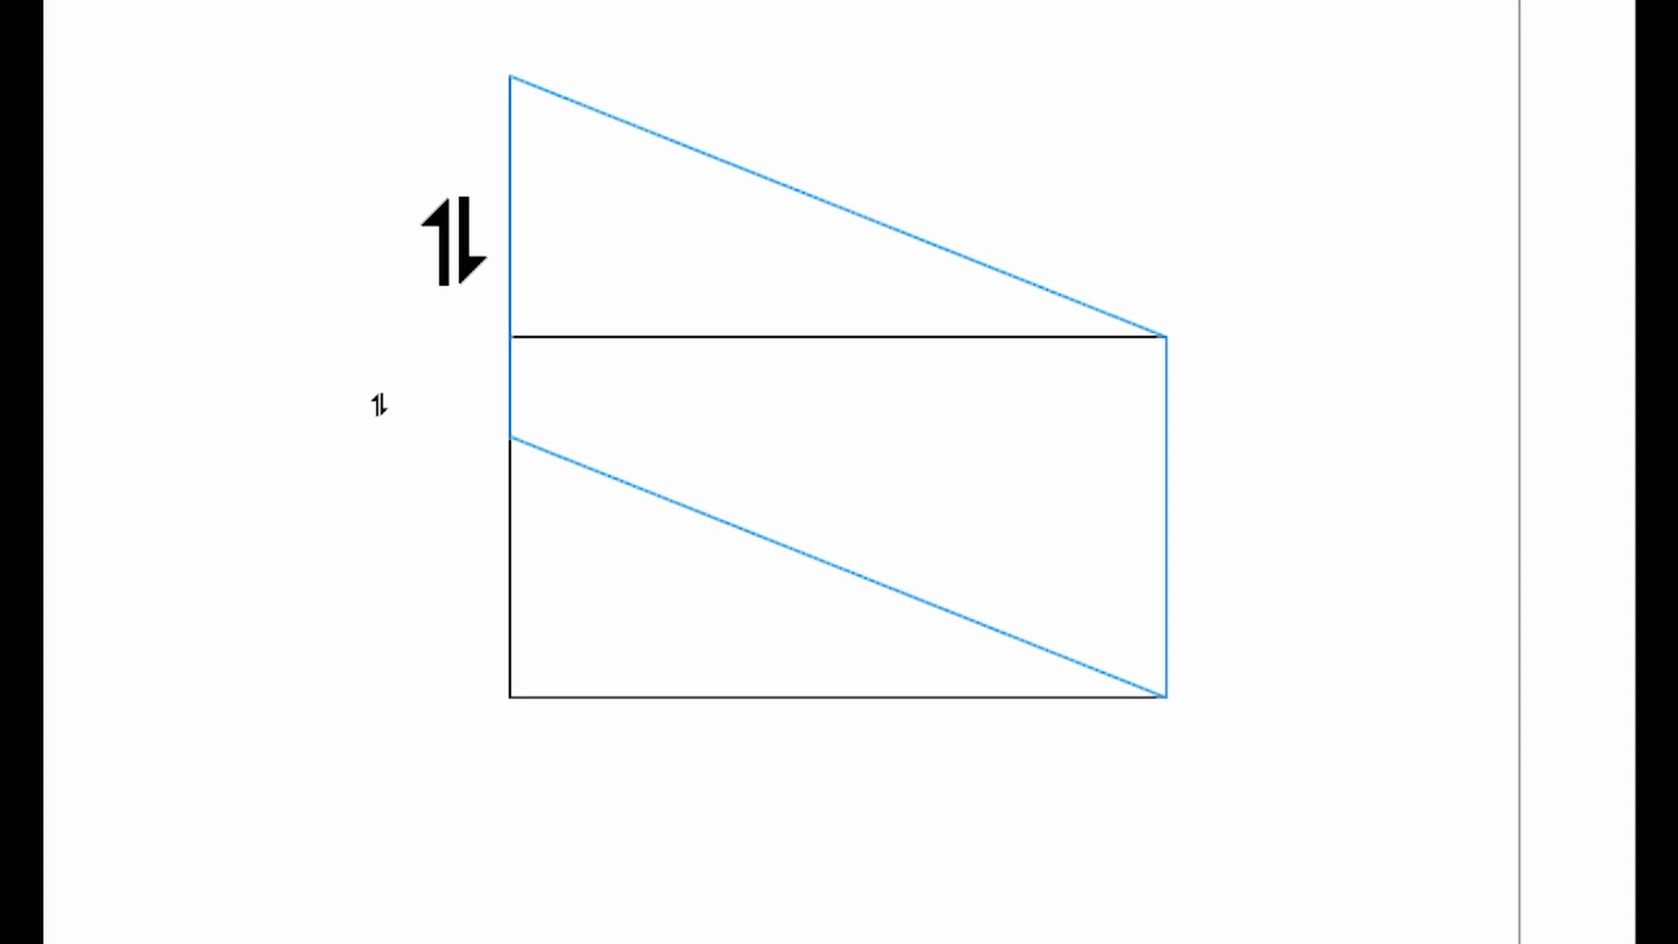
drag(453, 241, 454, 243)
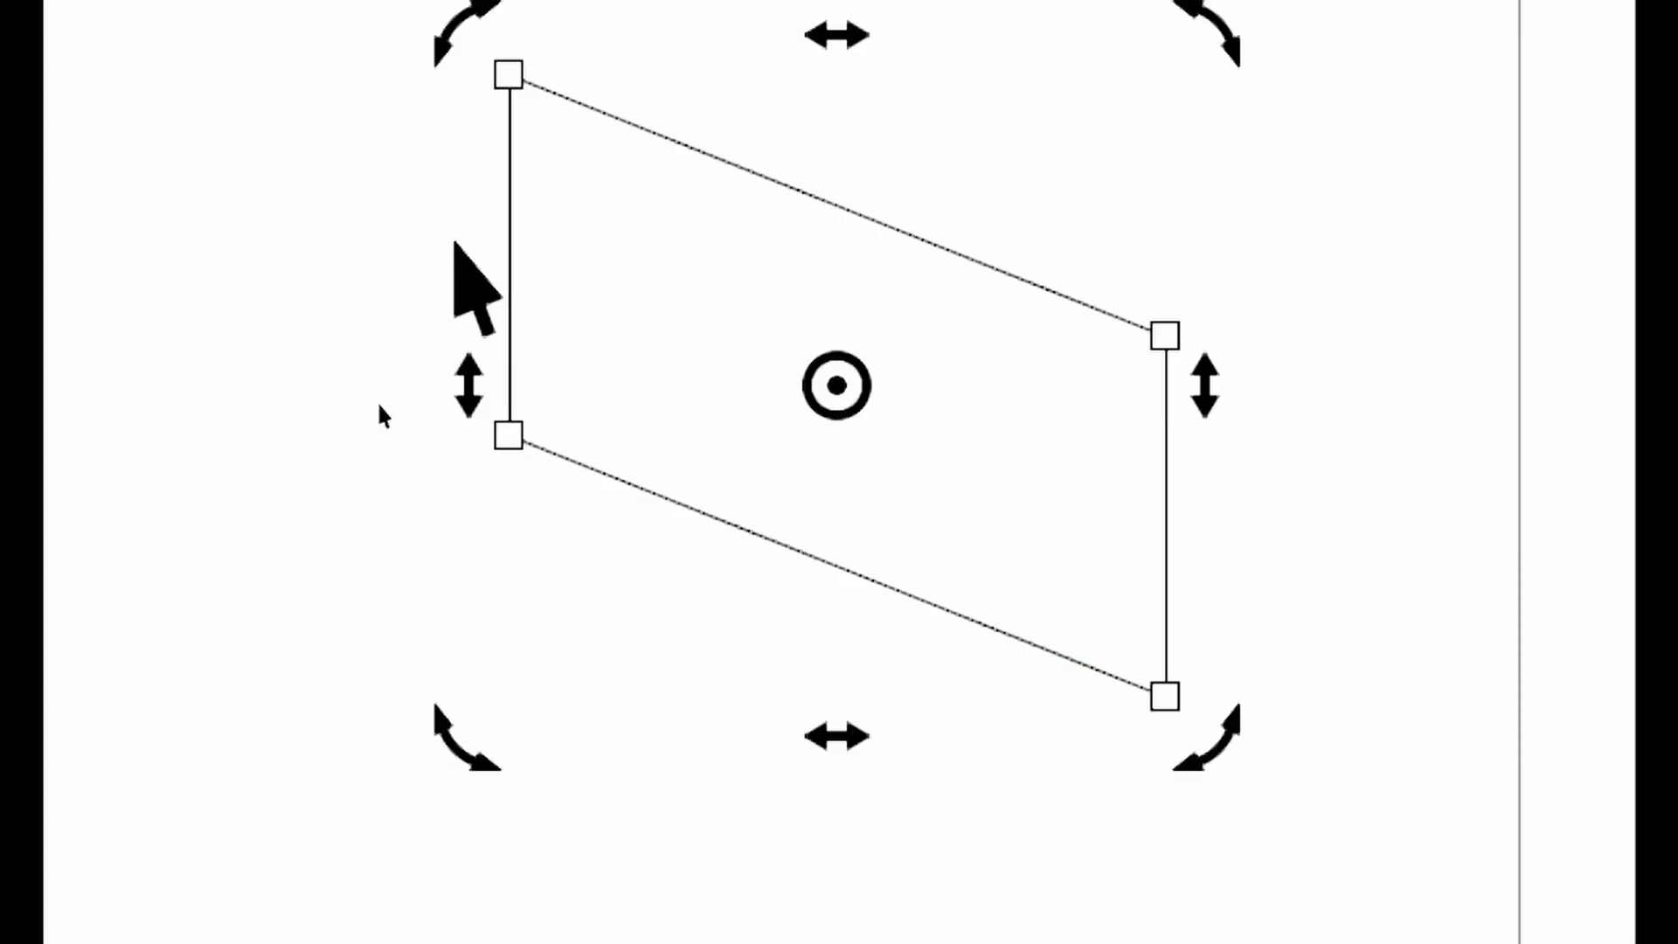
scroll(421, 68, up, 2)
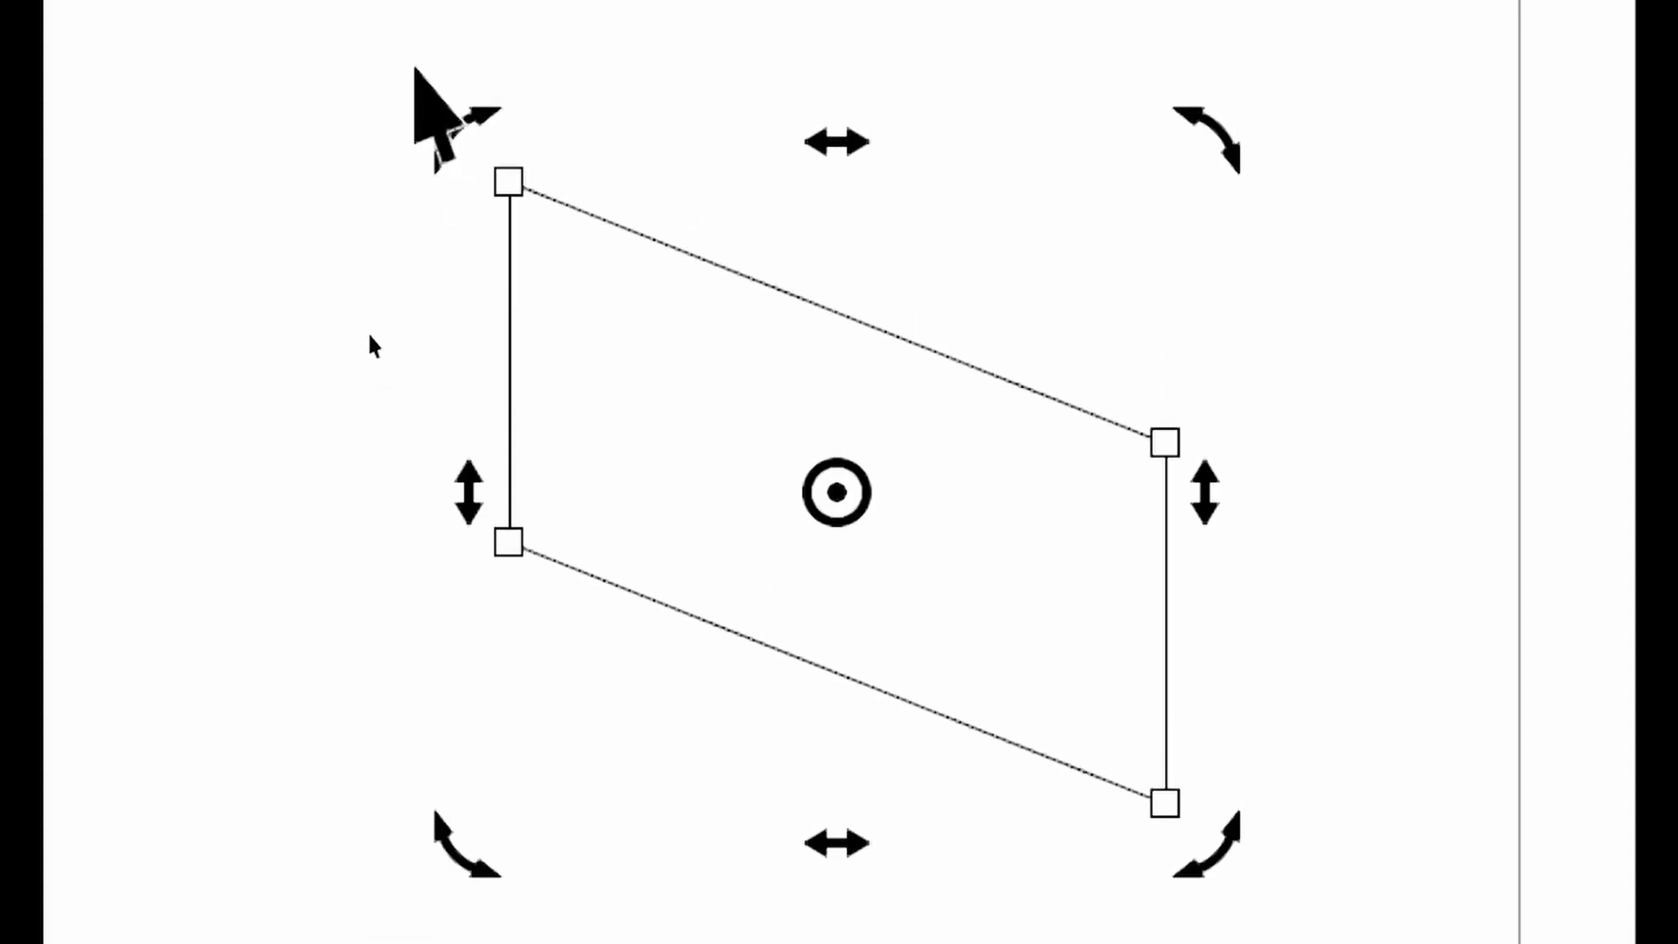
scroll(418, 70, down, 1)
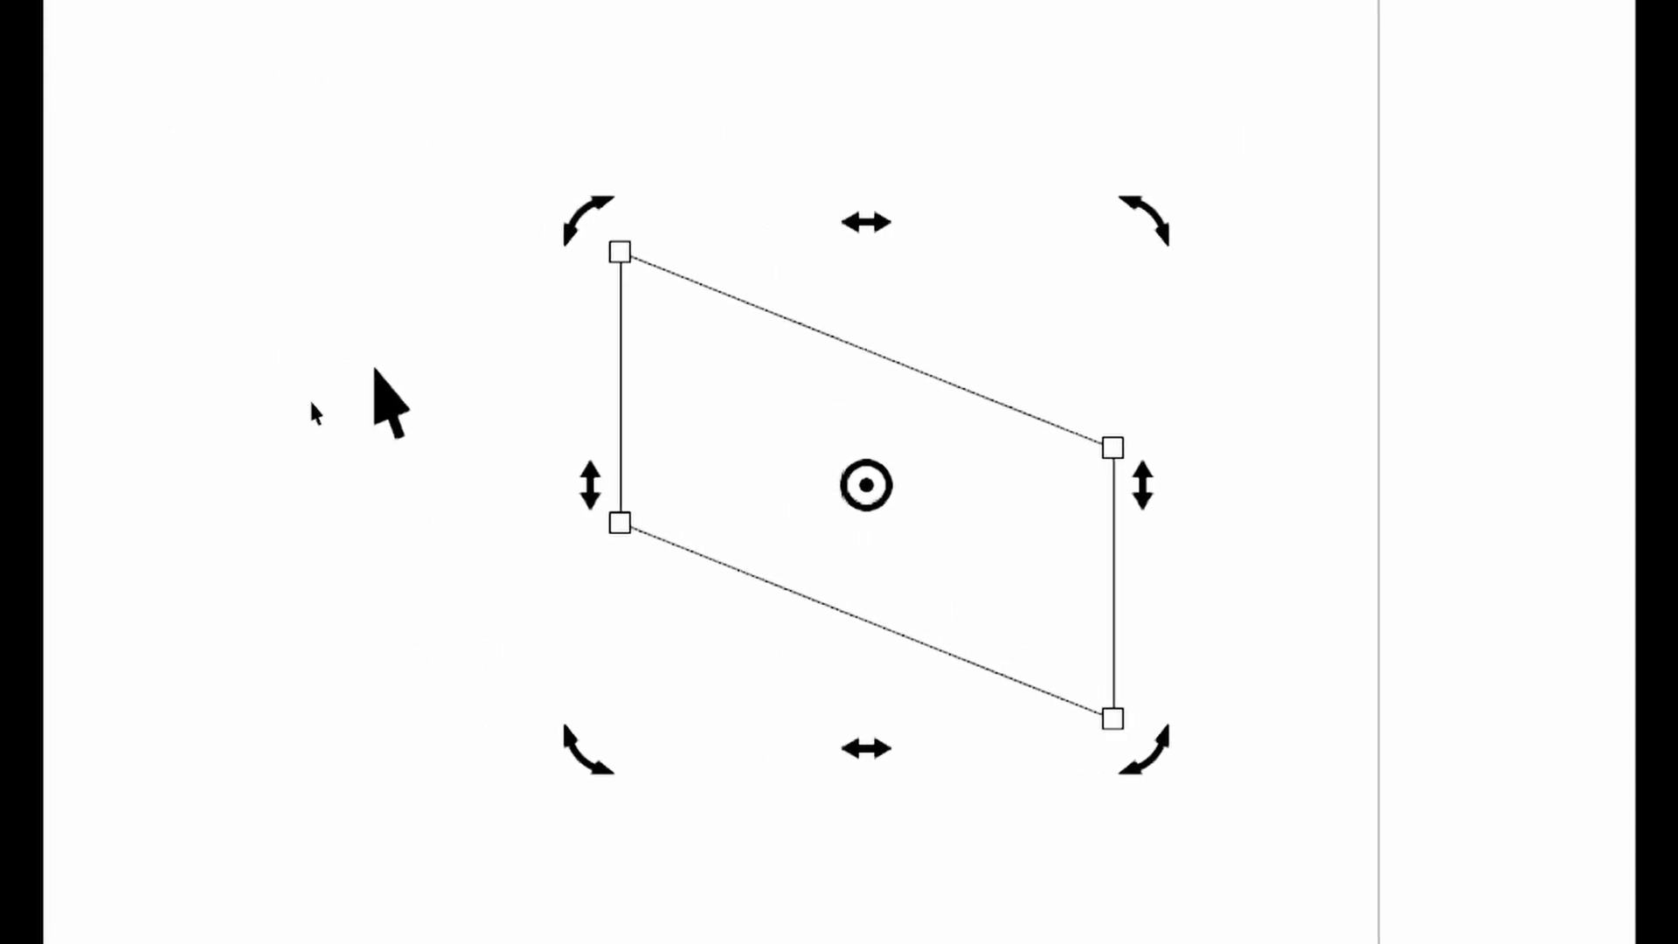
click(395, 374)
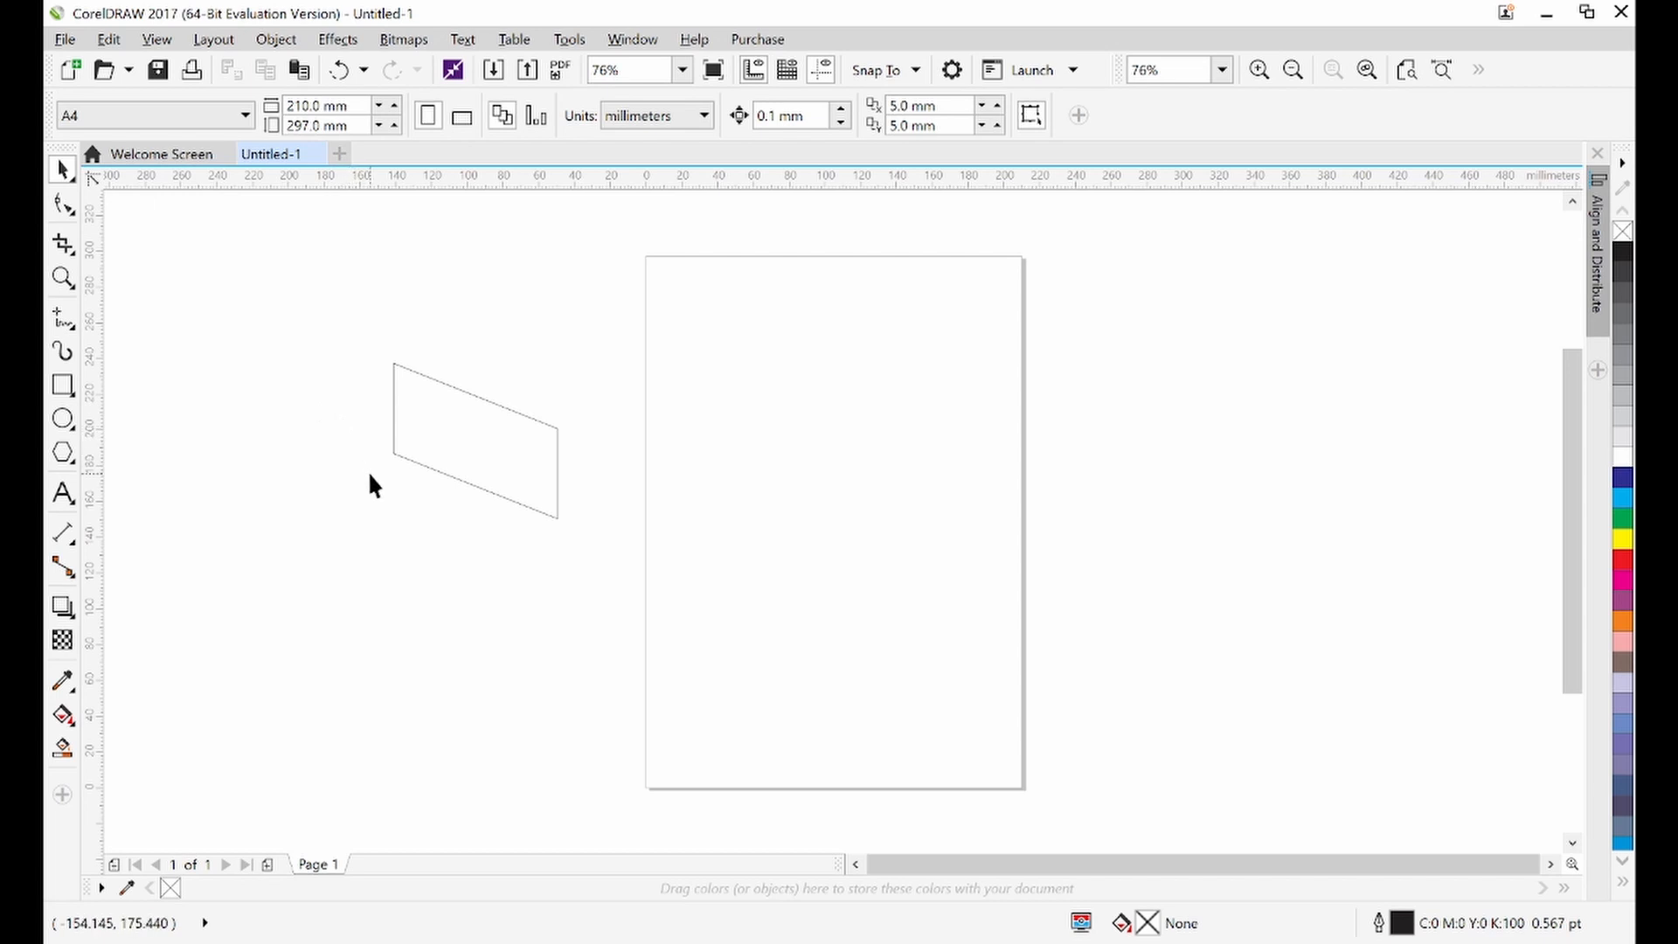
Fill the parallelogram with orange
click(432, 452)
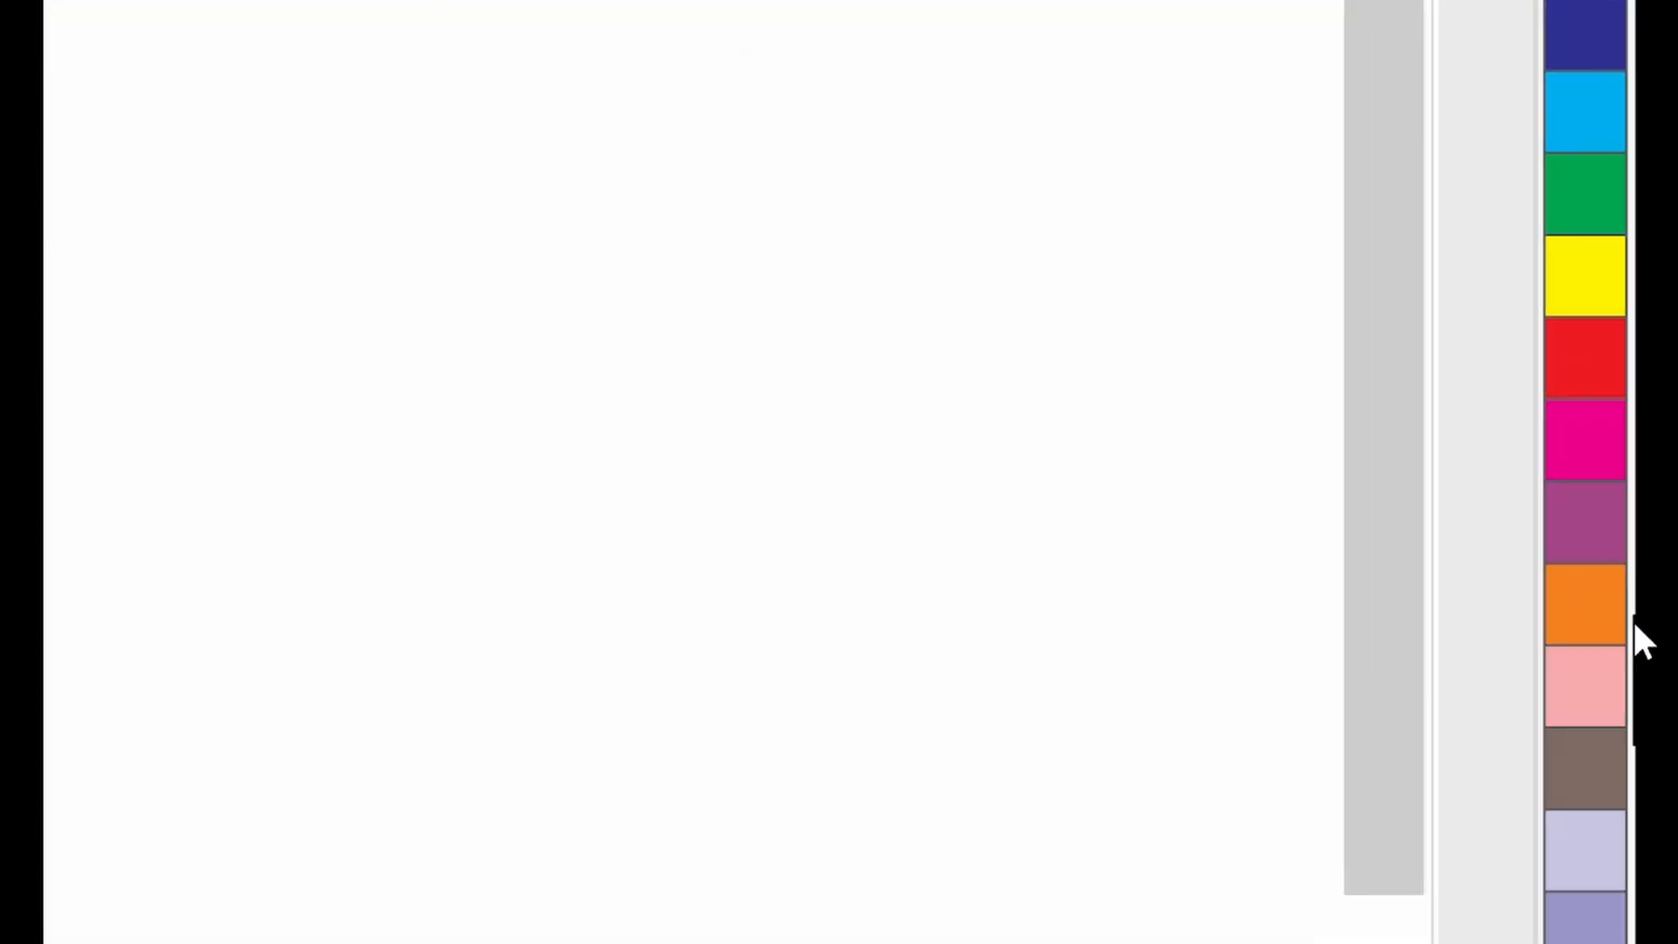
click(1572, 598)
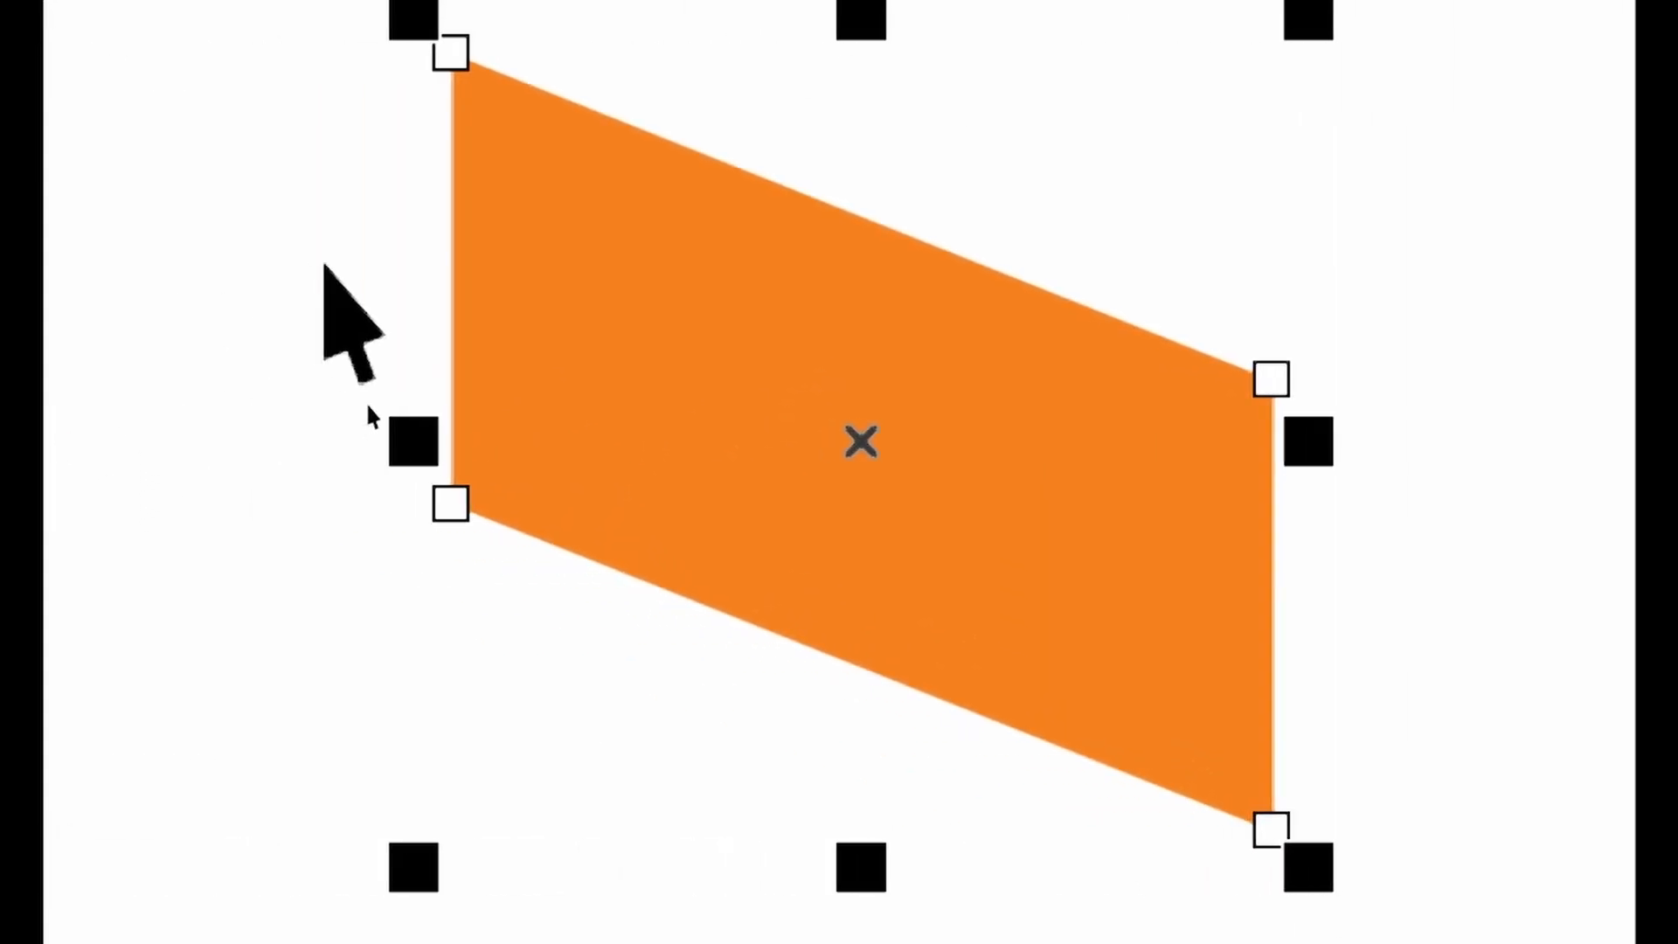
click(367, 410)
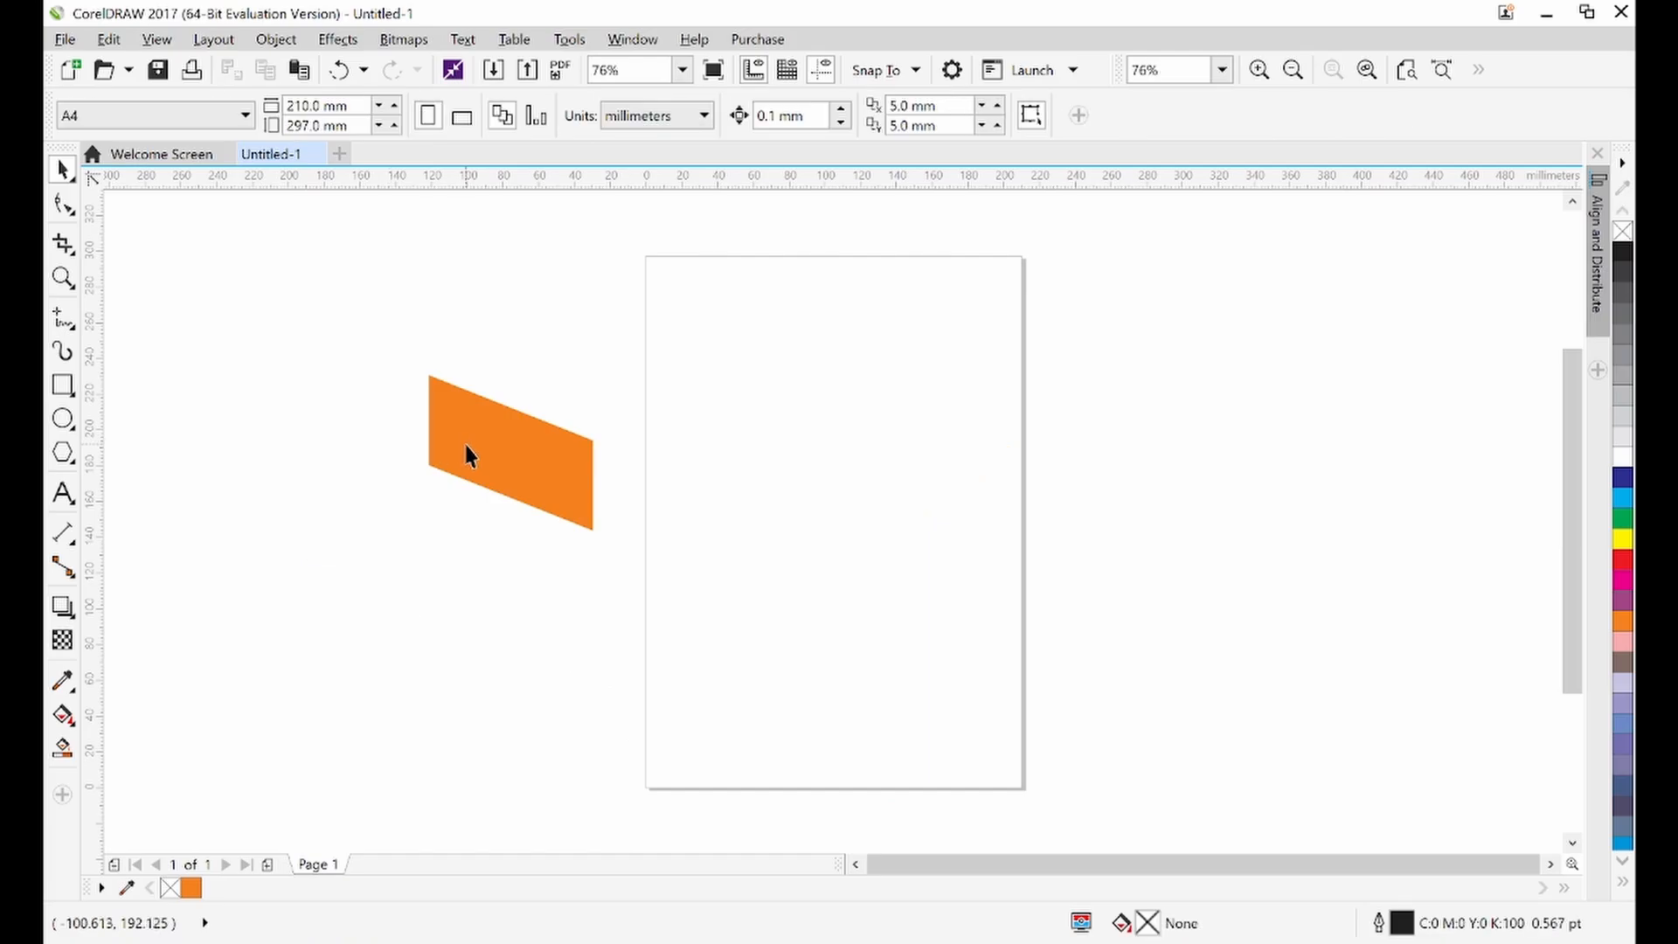
Duplicate the orange parallelogram and mirror the copy horizontally
click(466, 447)
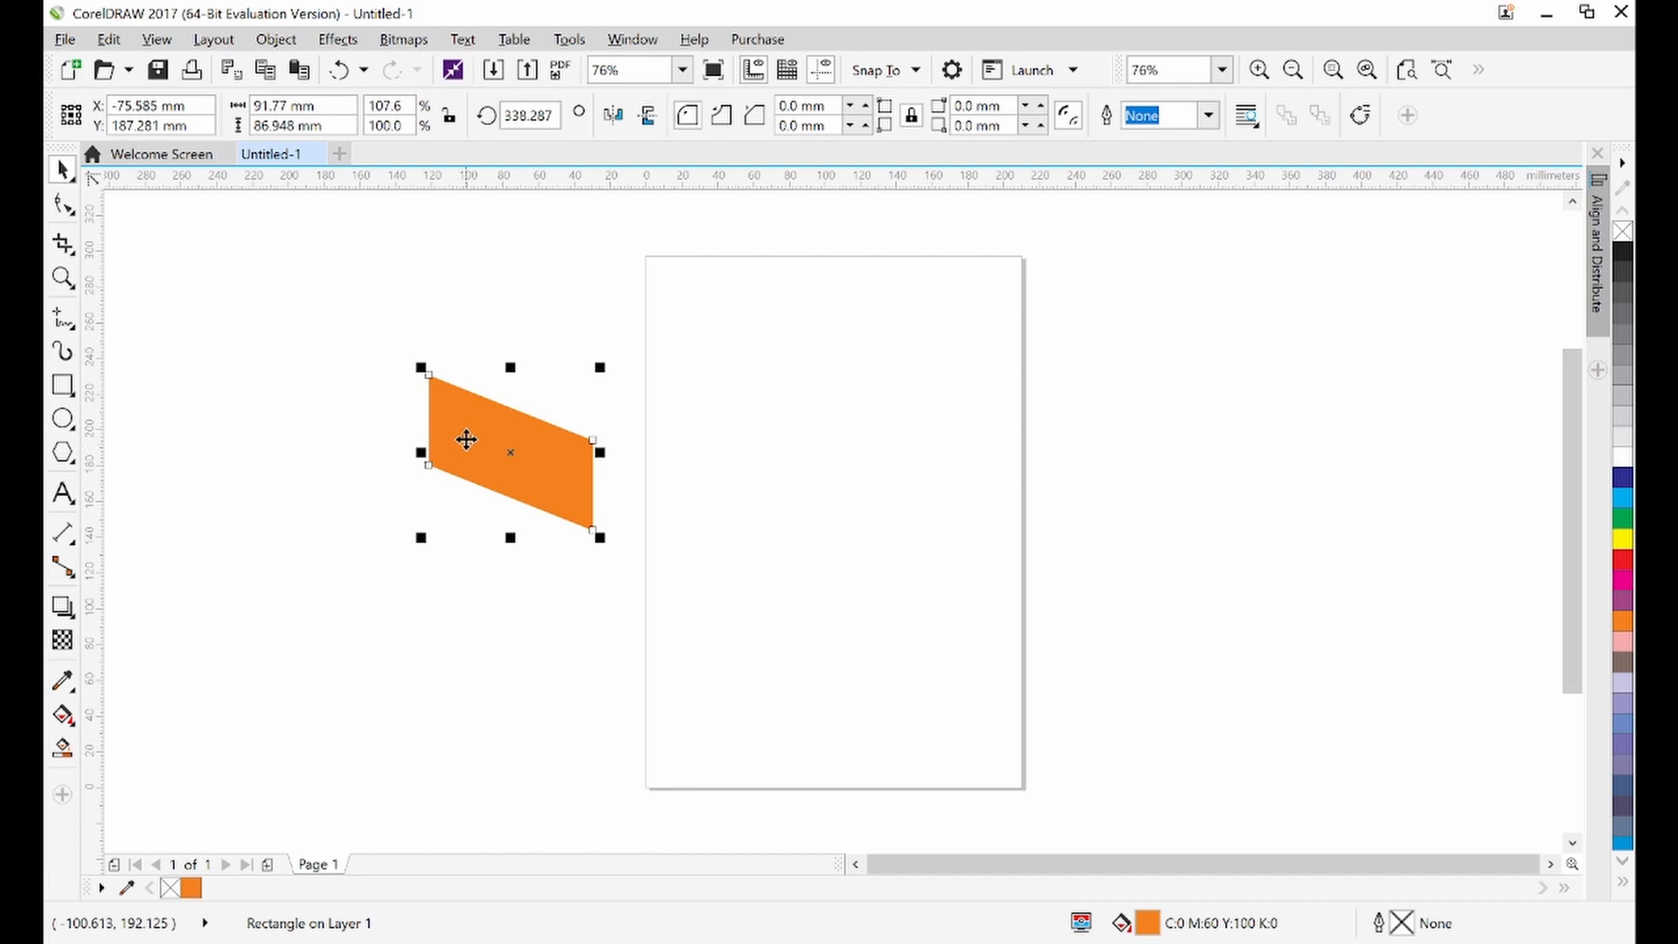
click(469, 328)
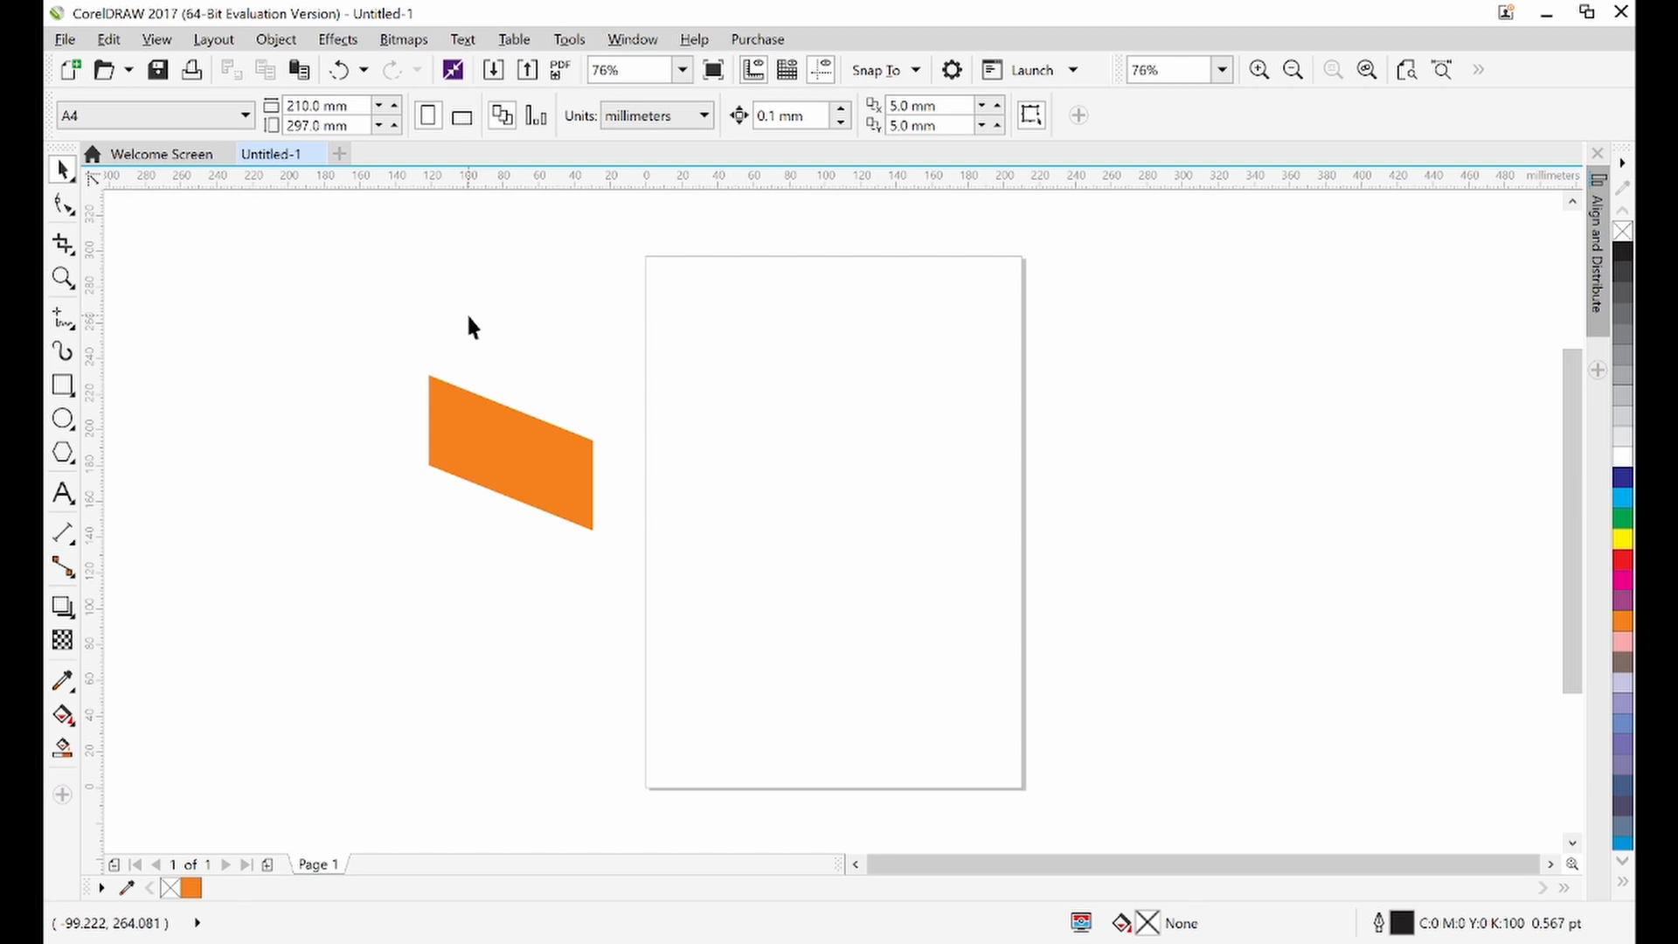
click(487, 422)
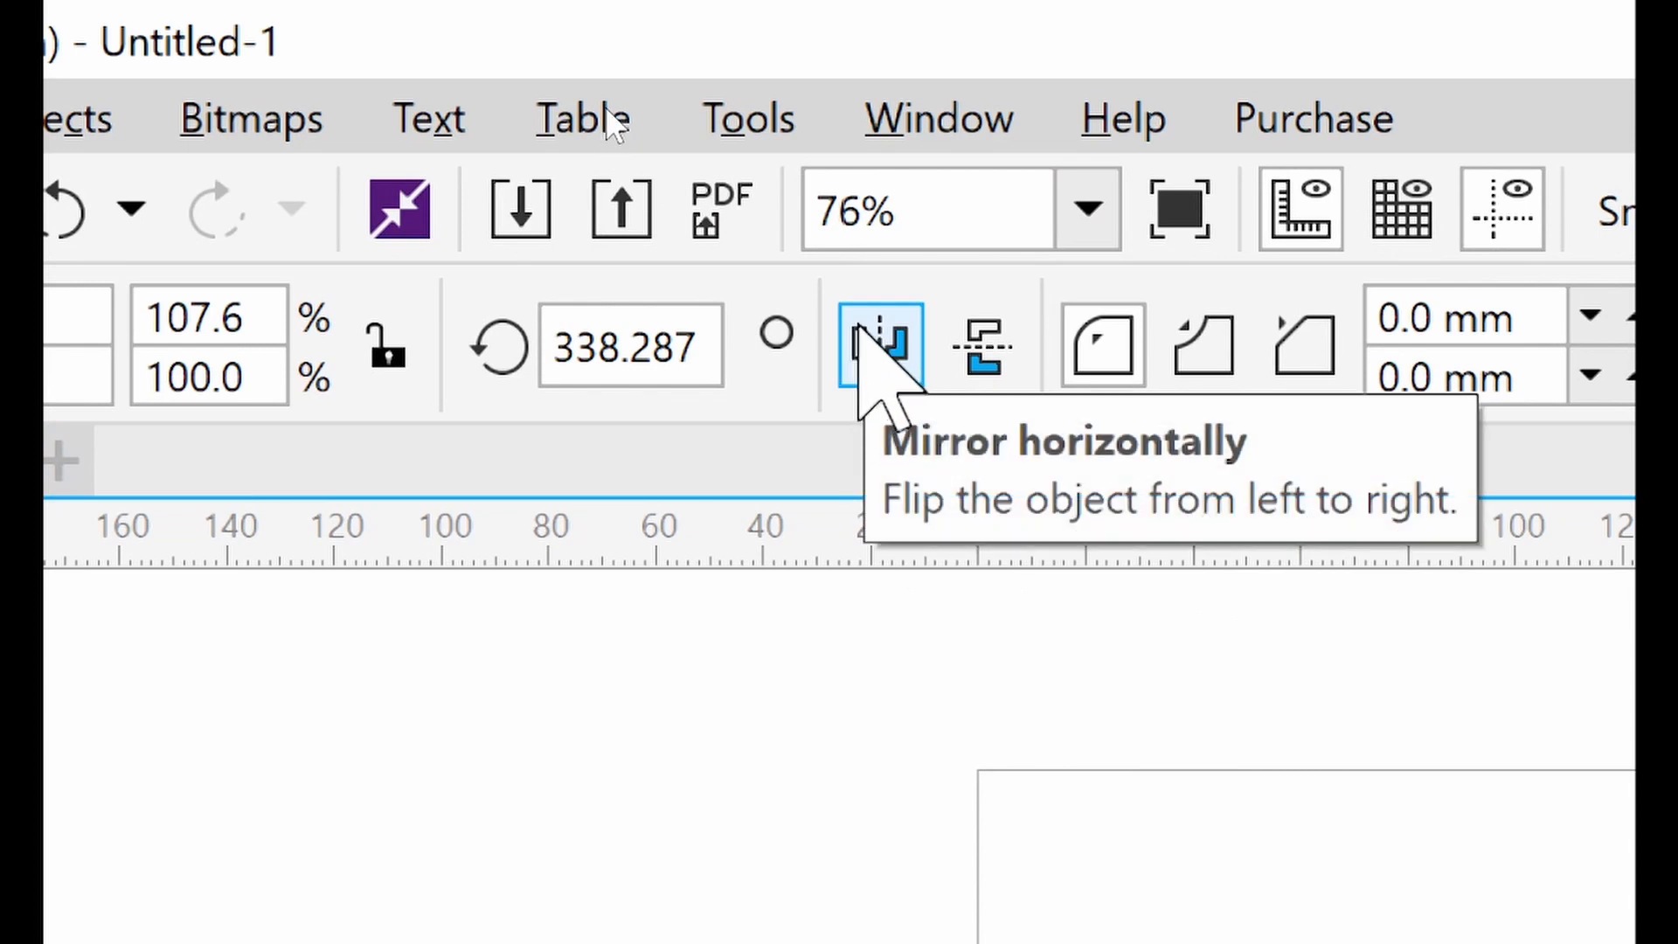
click(861, 329)
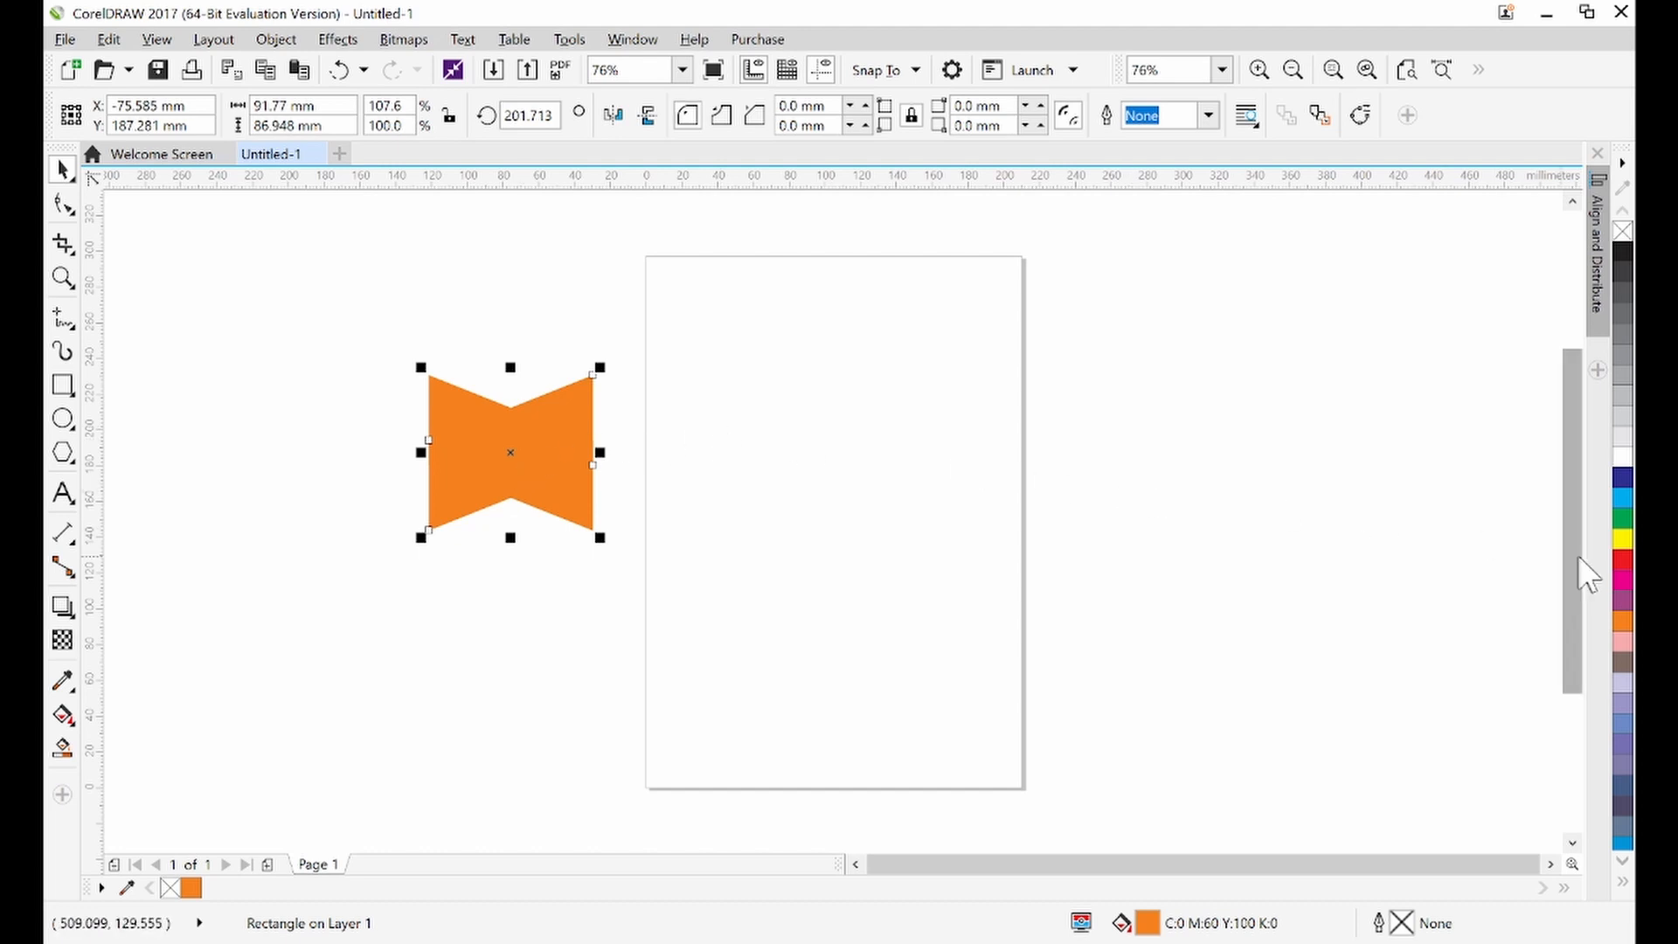
Fill the mirrored copy with red
click(1623, 559)
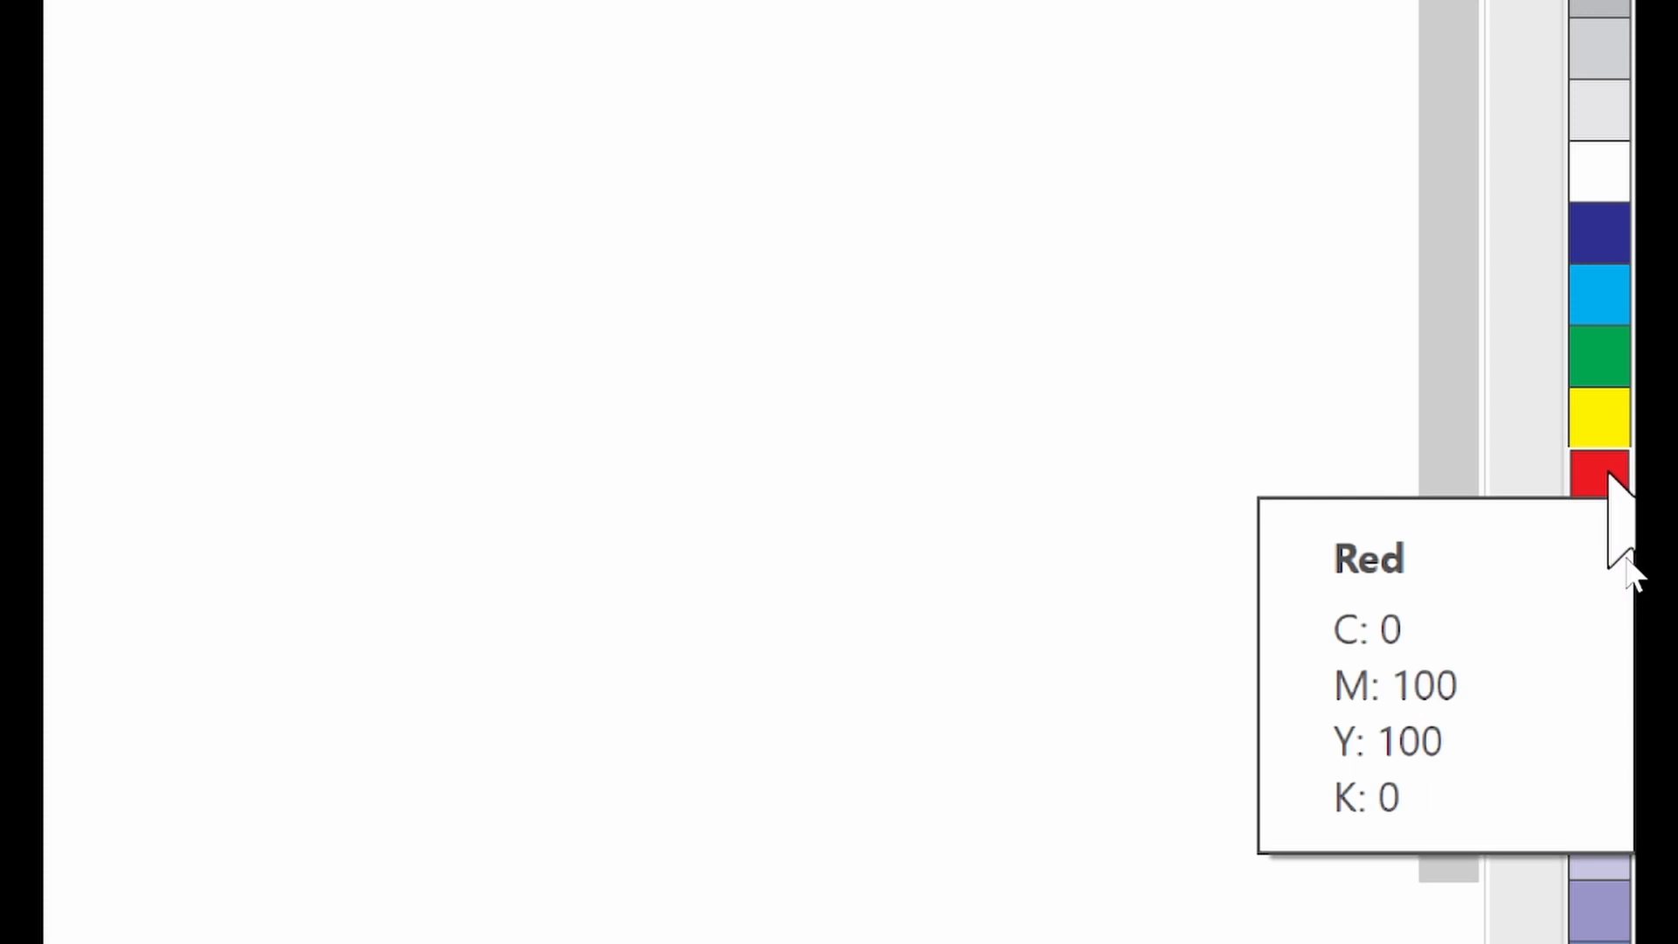
click(1608, 476)
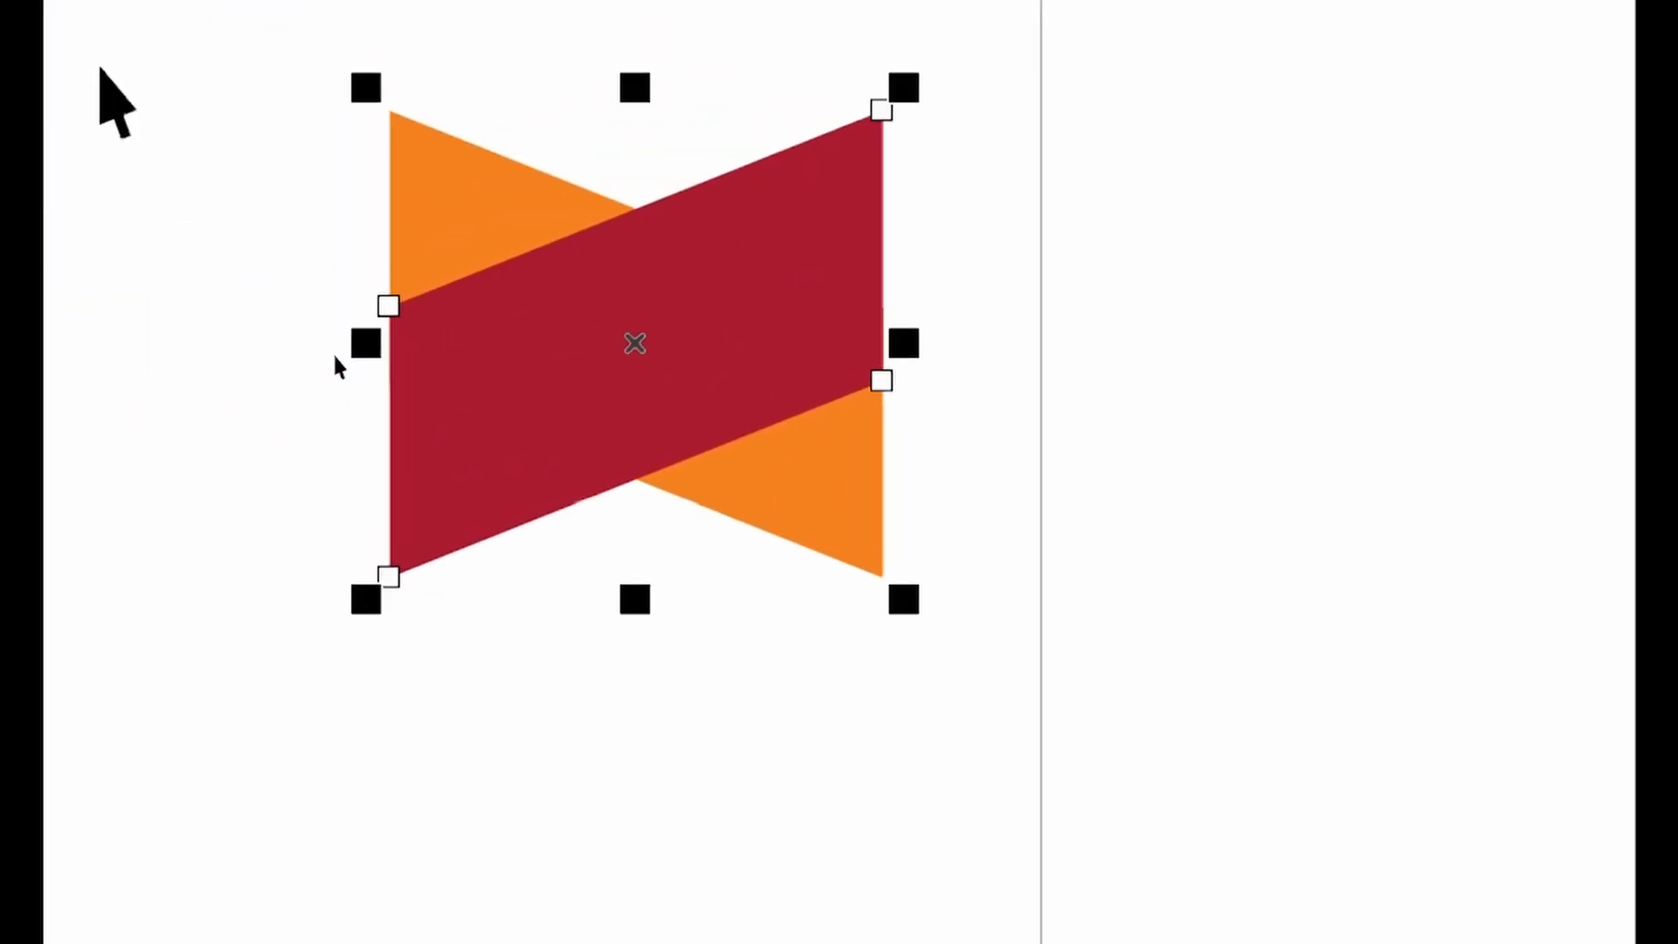
click(386, 337)
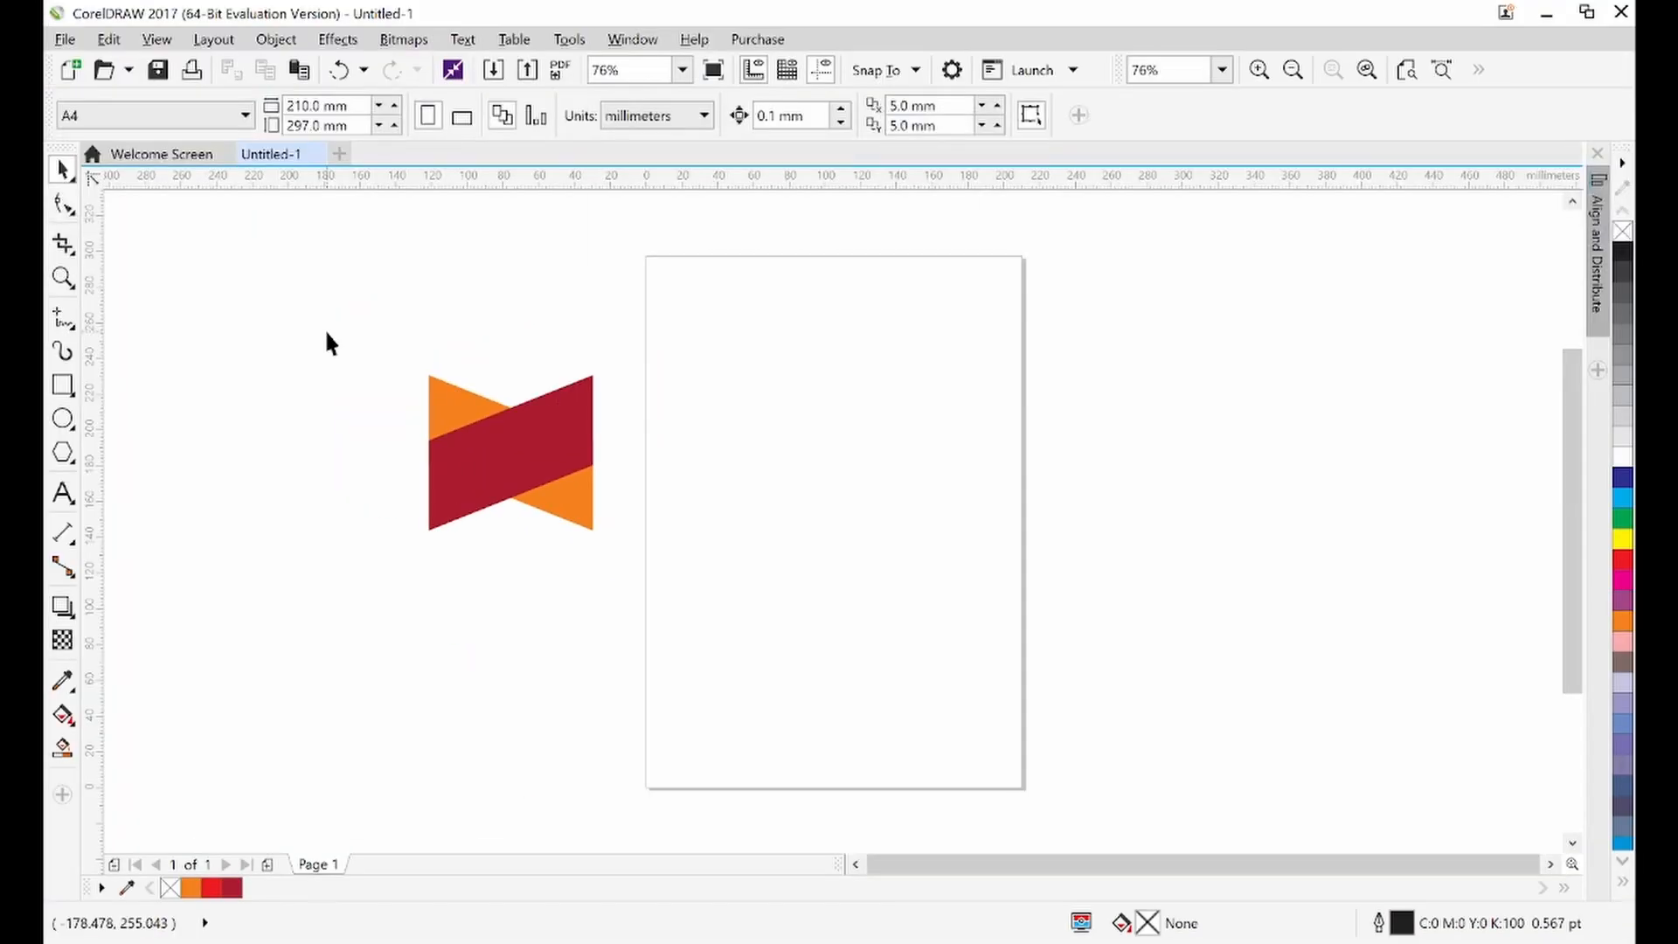
Move the red parallelogram left so it meets the orange one, forming a chevron
click(522, 442)
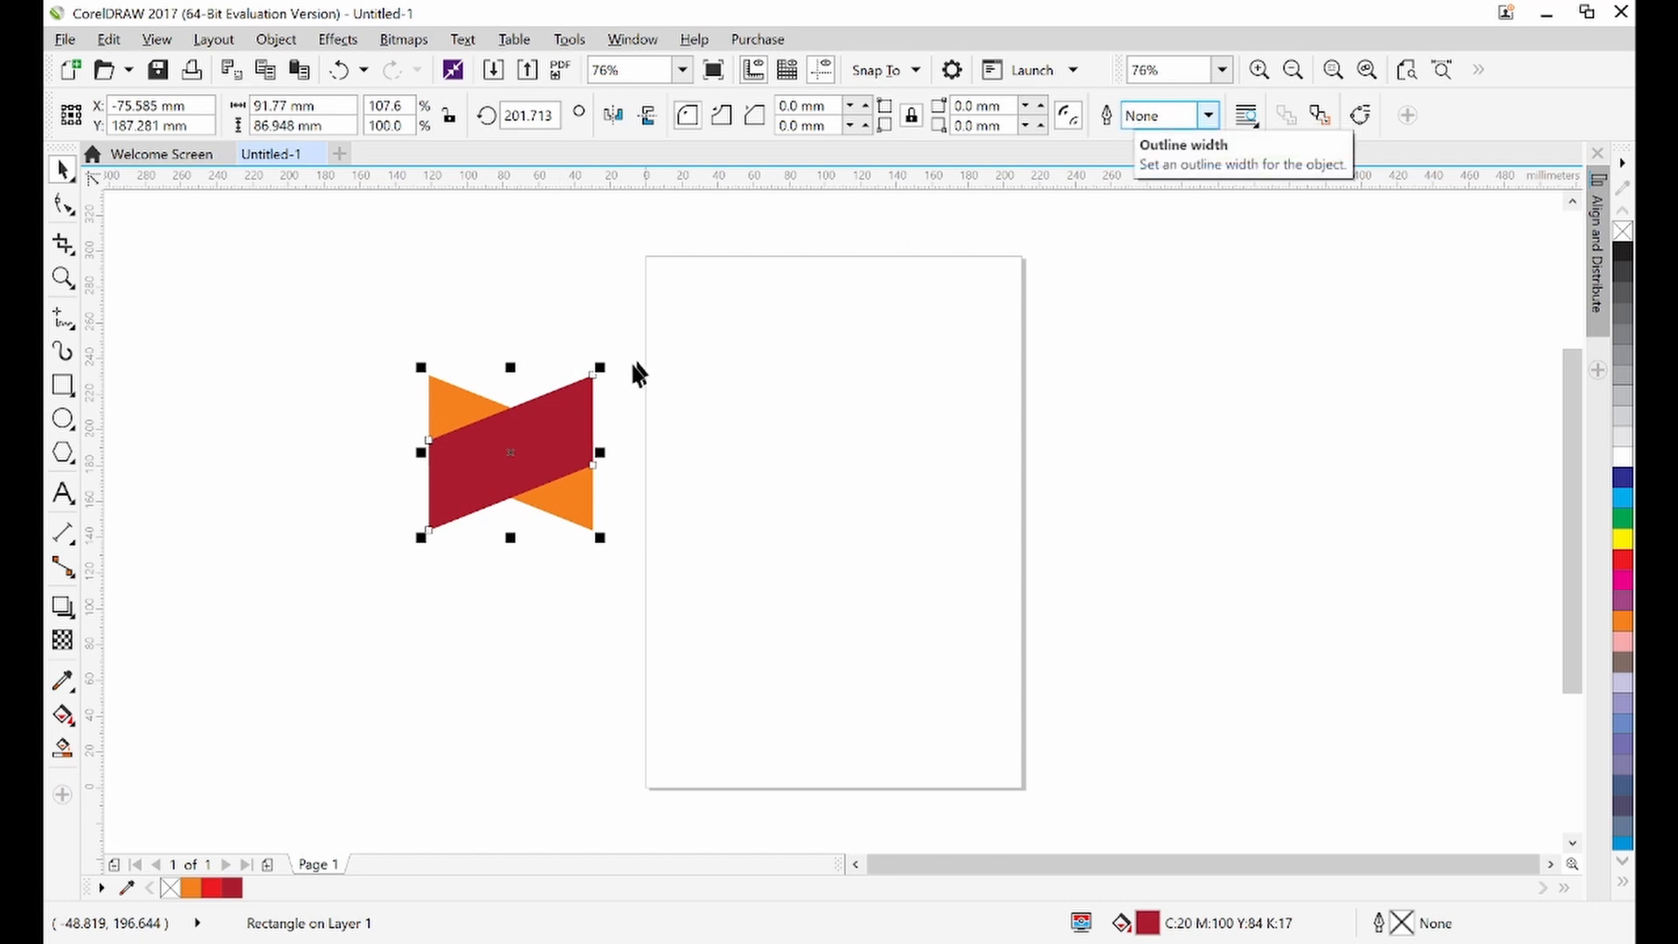
click(544, 429)
drag(543, 429, 379, 438)
click(444, 329)
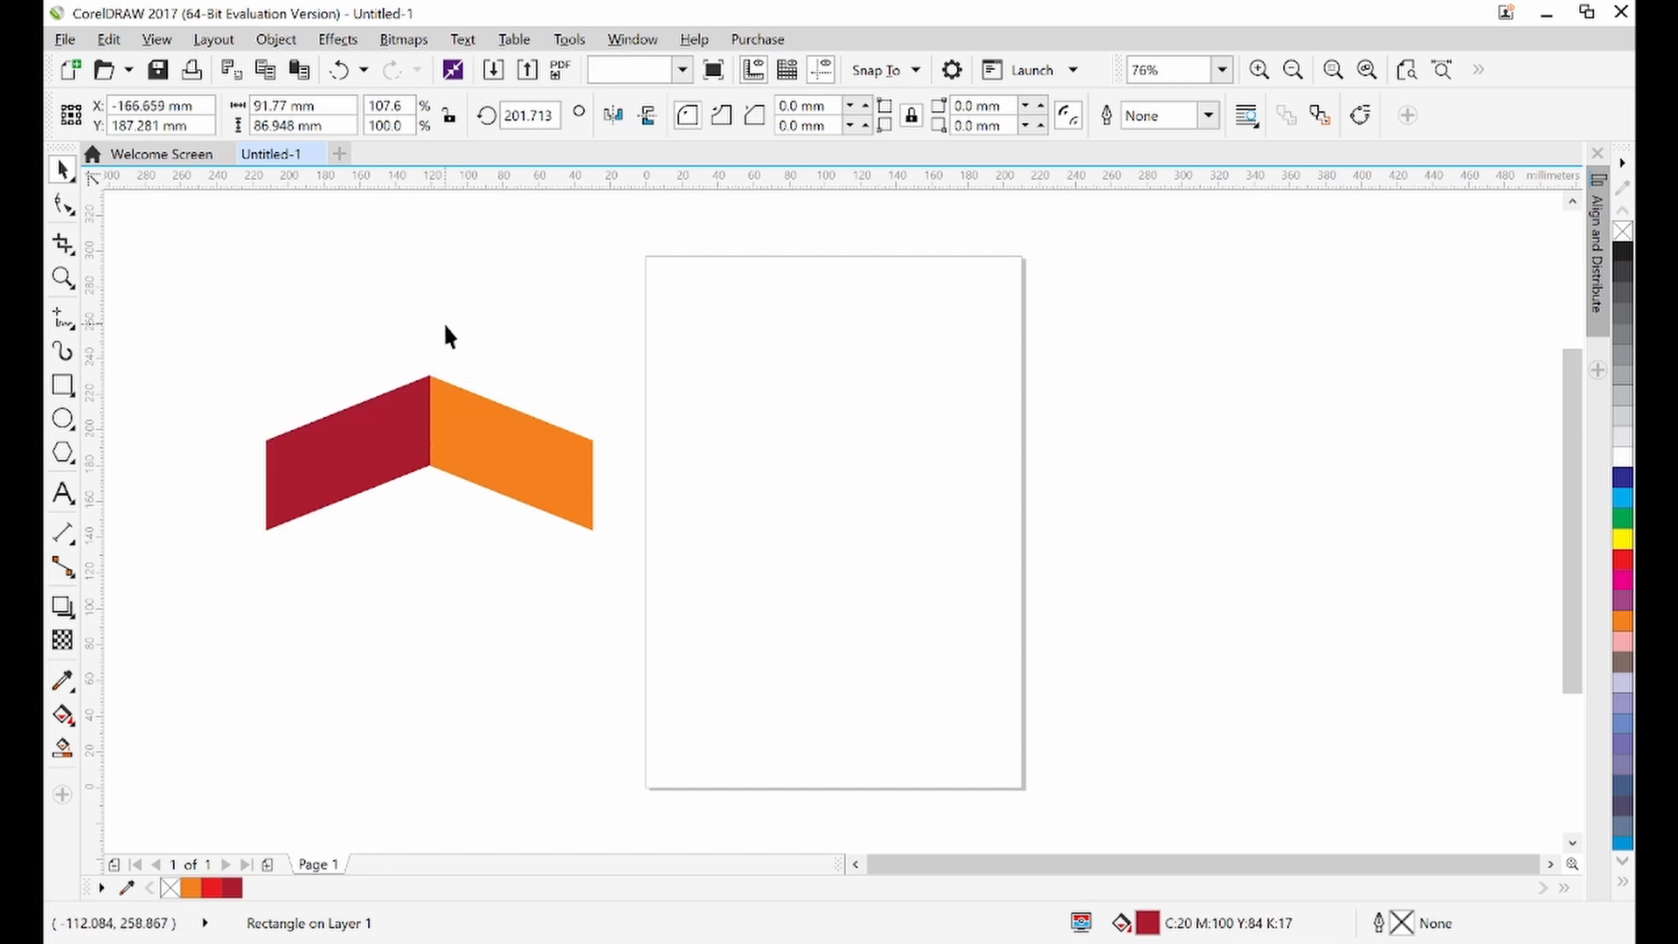
Nudge the red parallelogram slightly so its edge lines up with the orange one
click(440, 404)
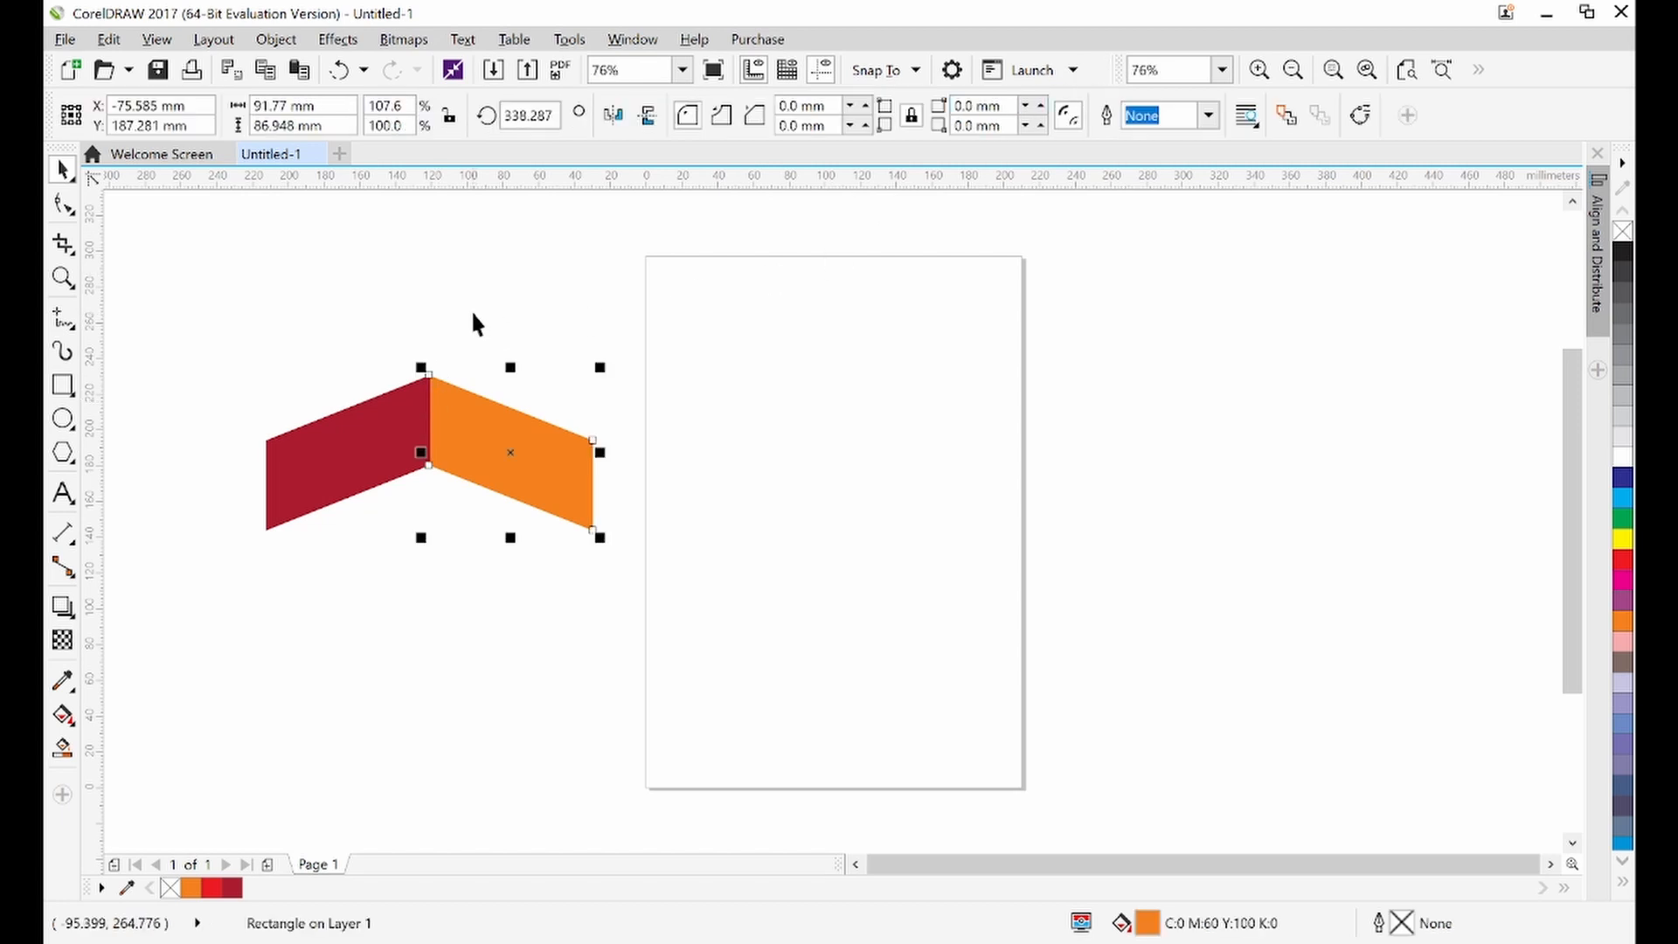
click(451, 329)
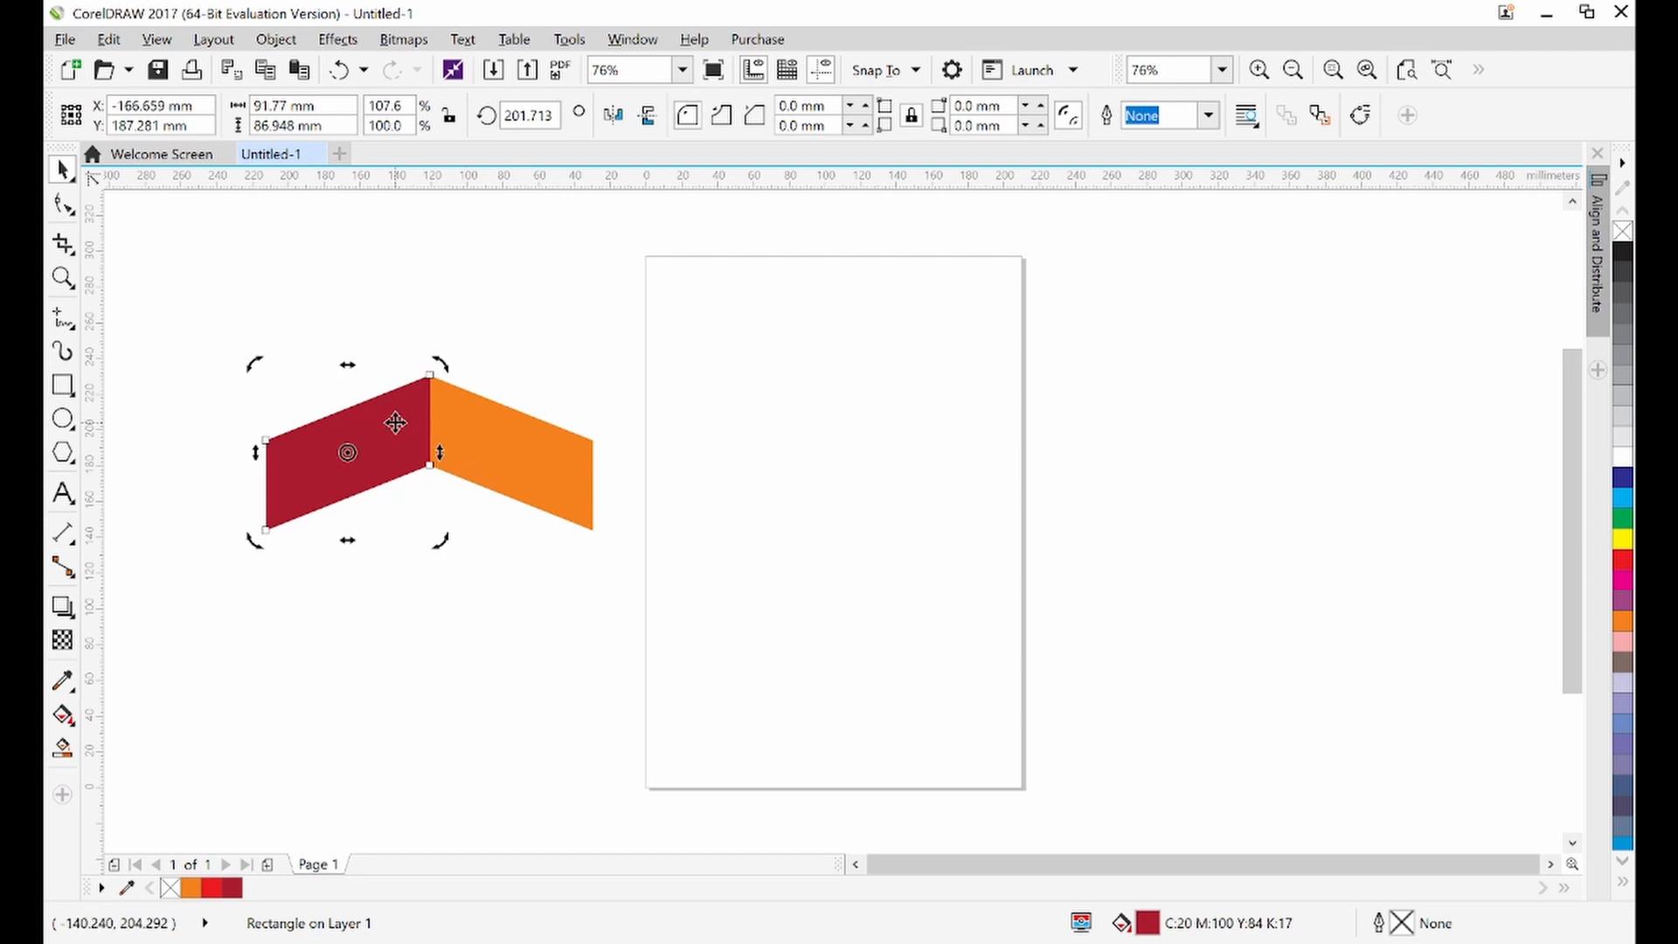
drag(398, 431, 395, 424)
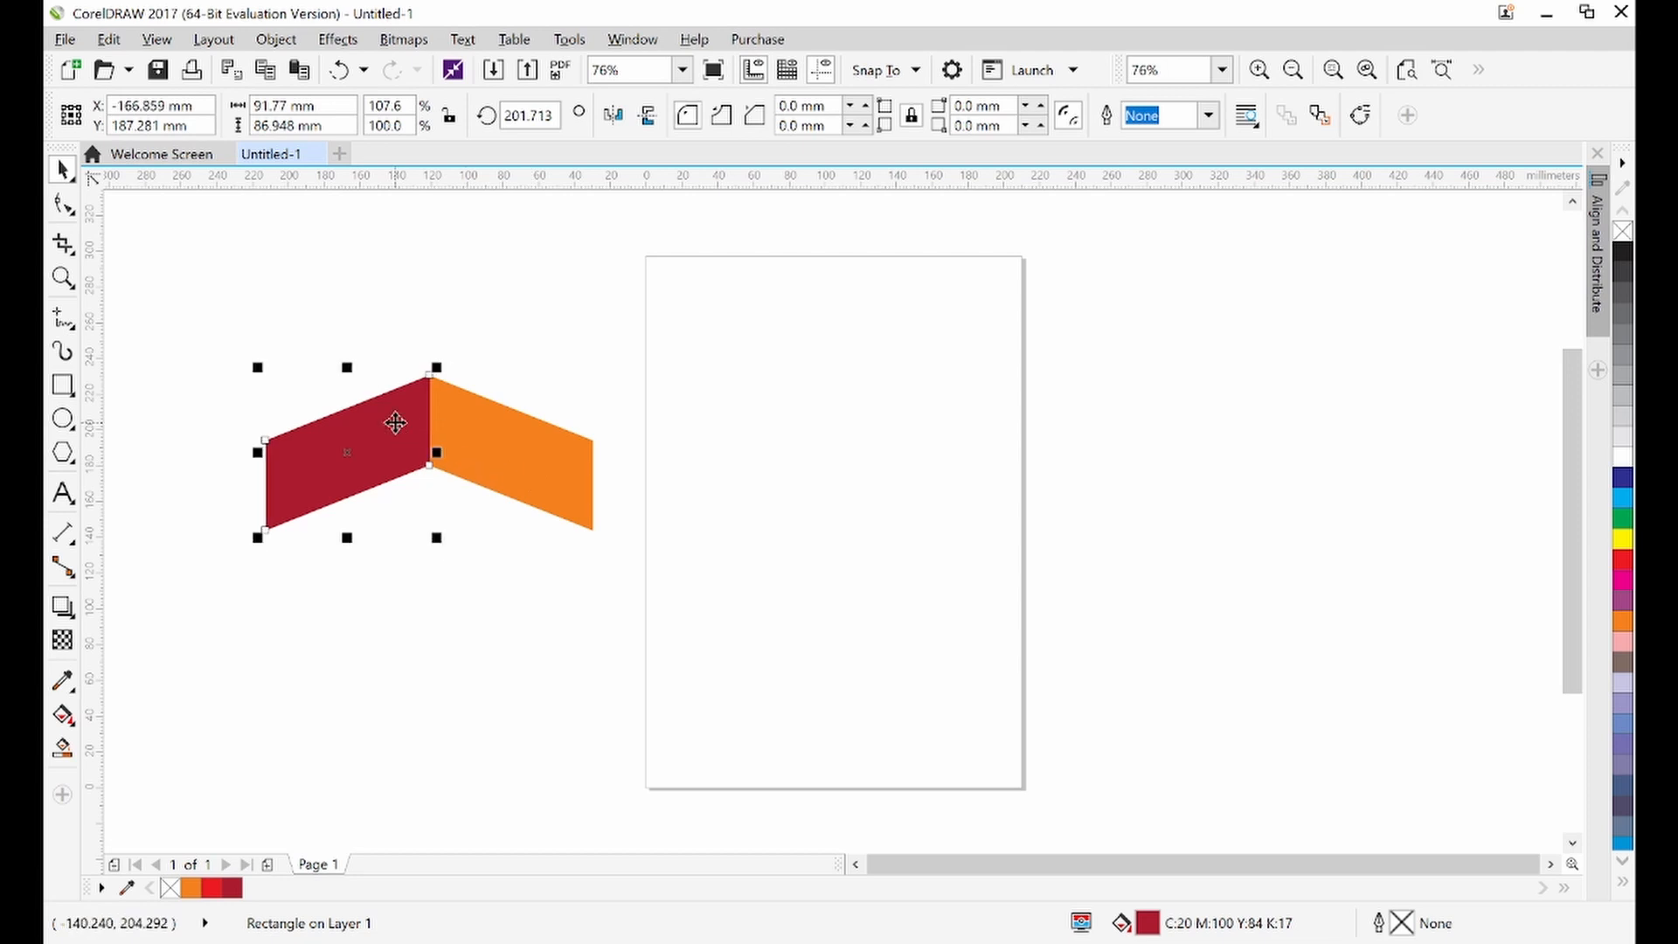
click(405, 321)
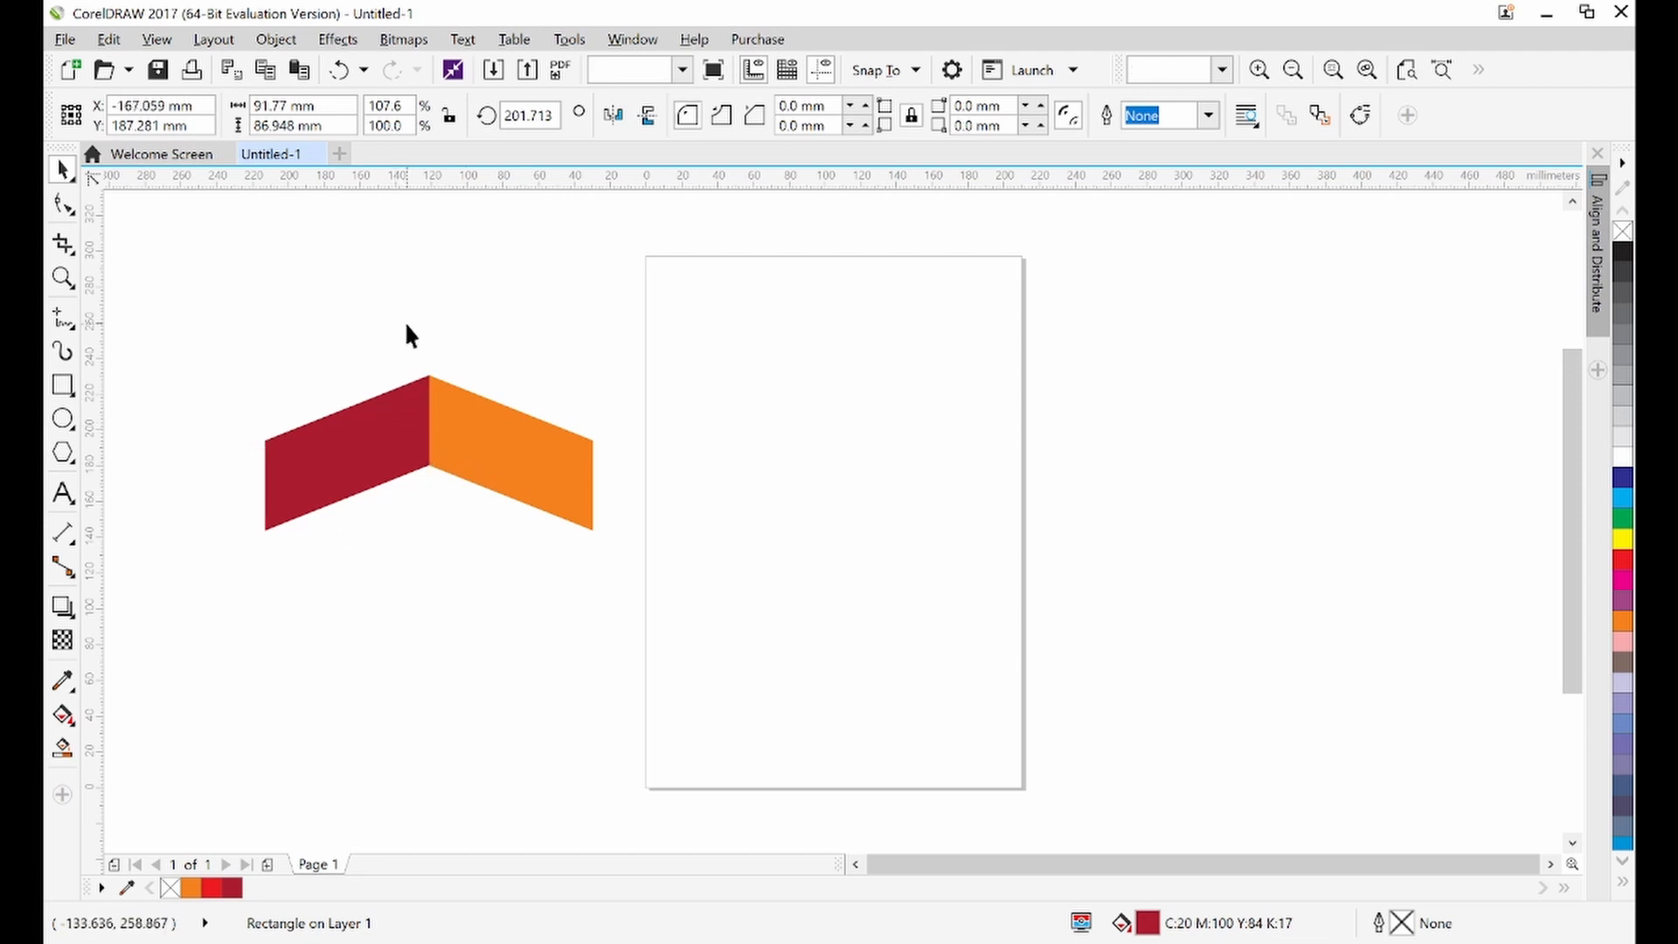
Inspect the joint where the red and orange parallelograms meet up close
click(429, 400)
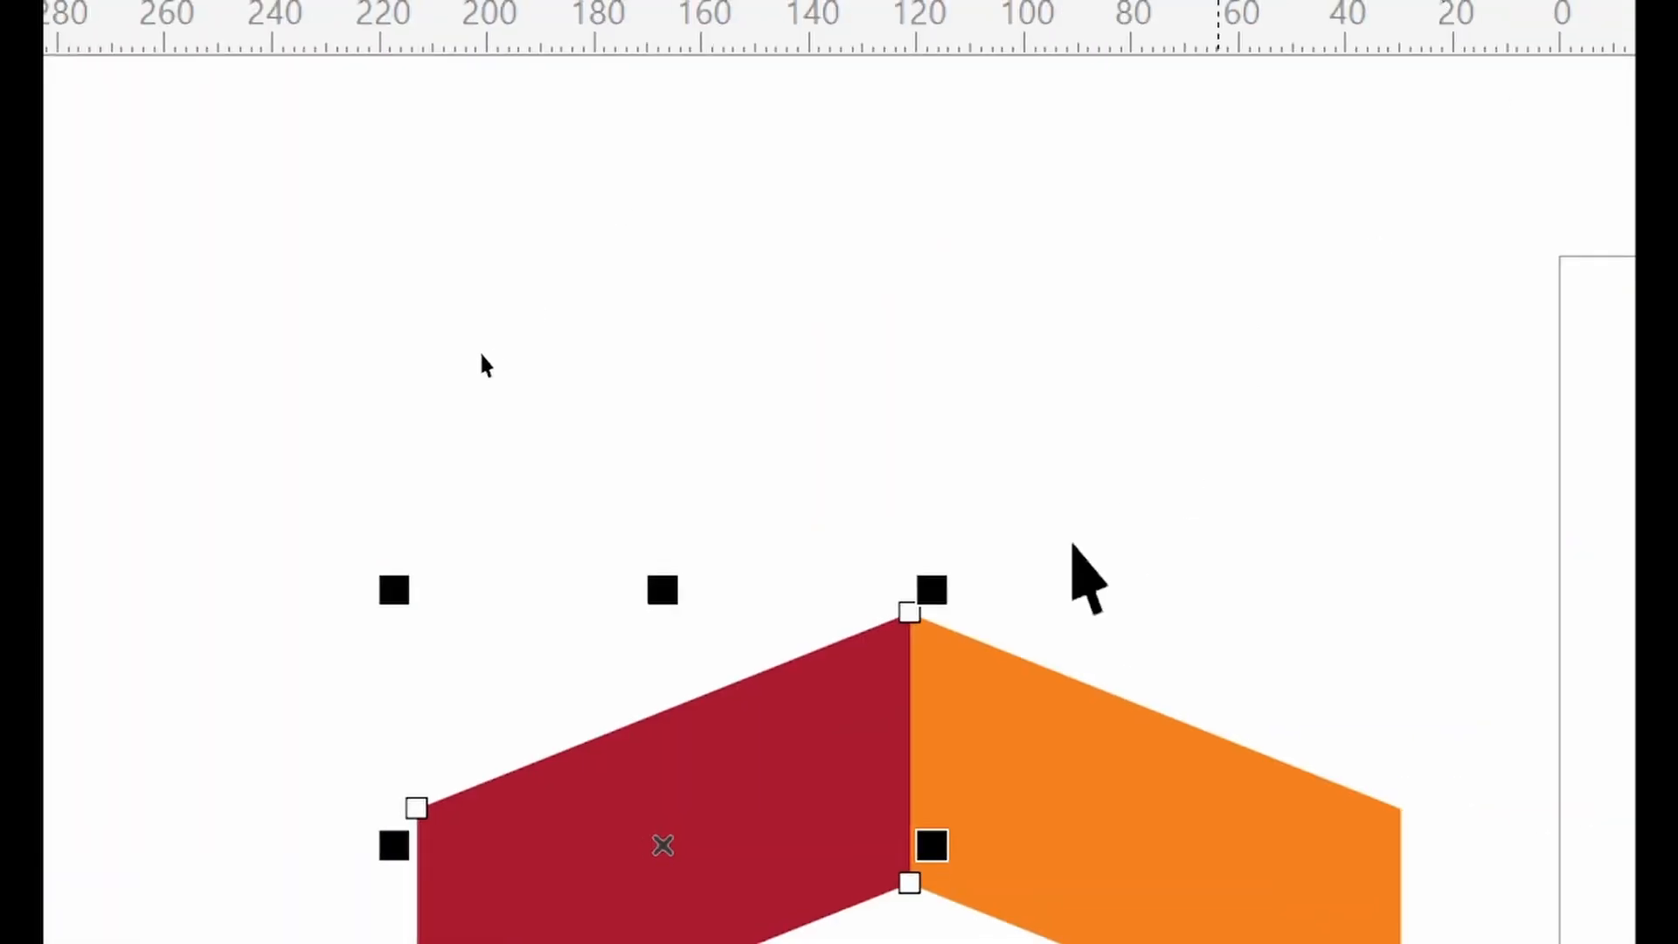
click(452, 376)
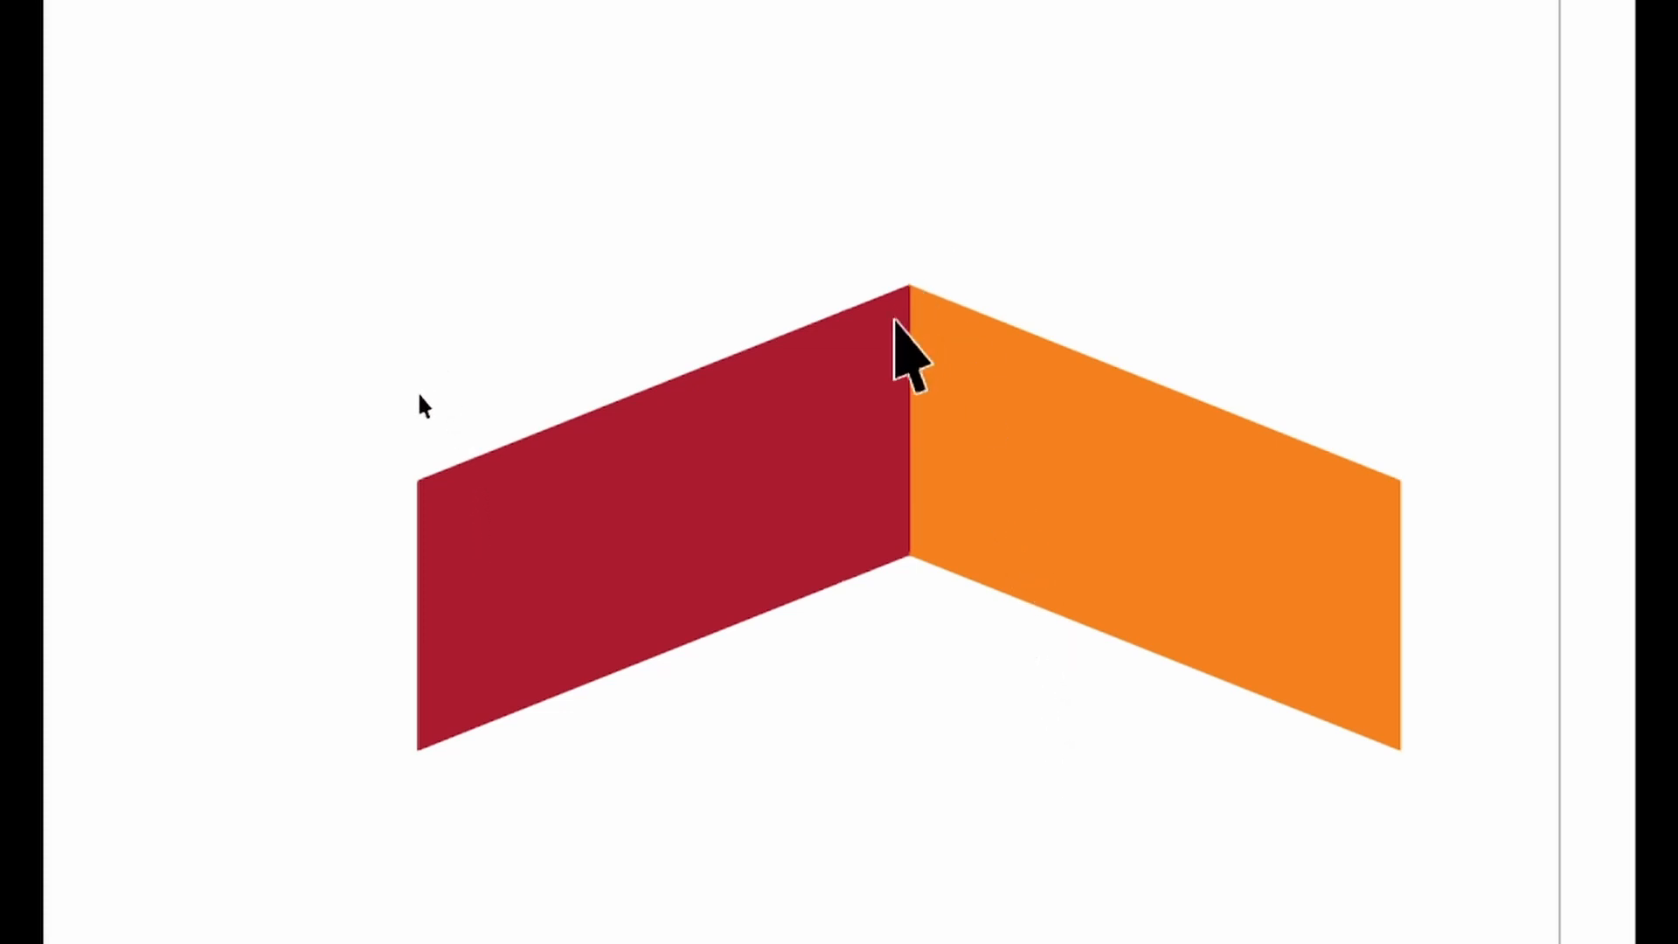
click(871, 360)
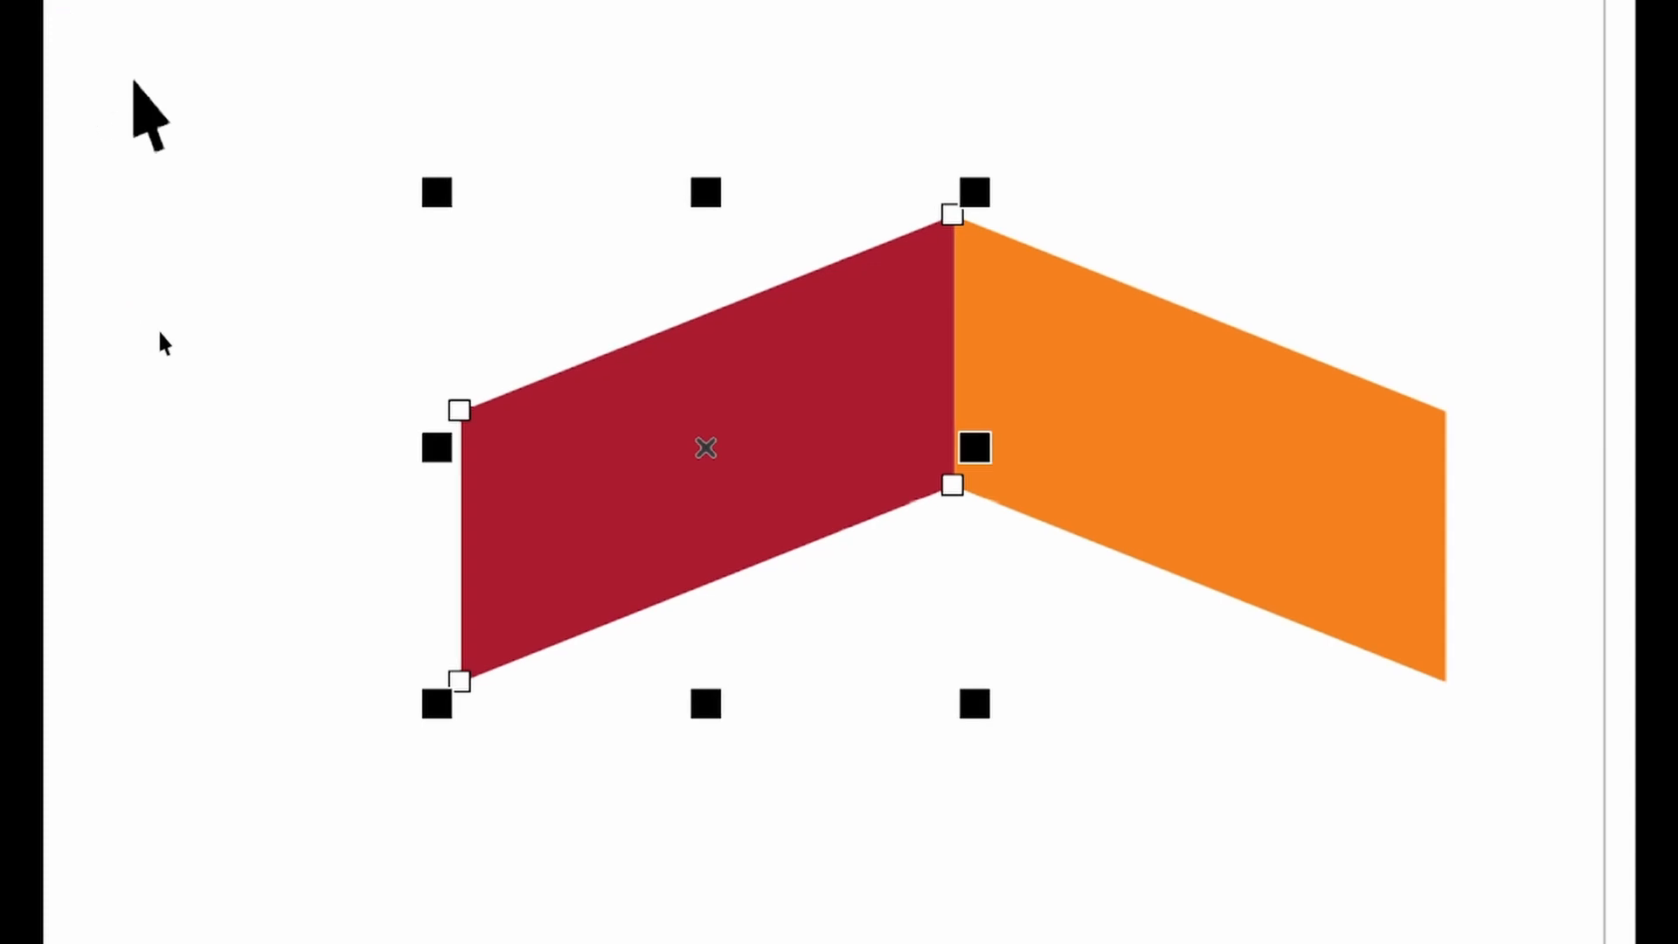
click(219, 357)
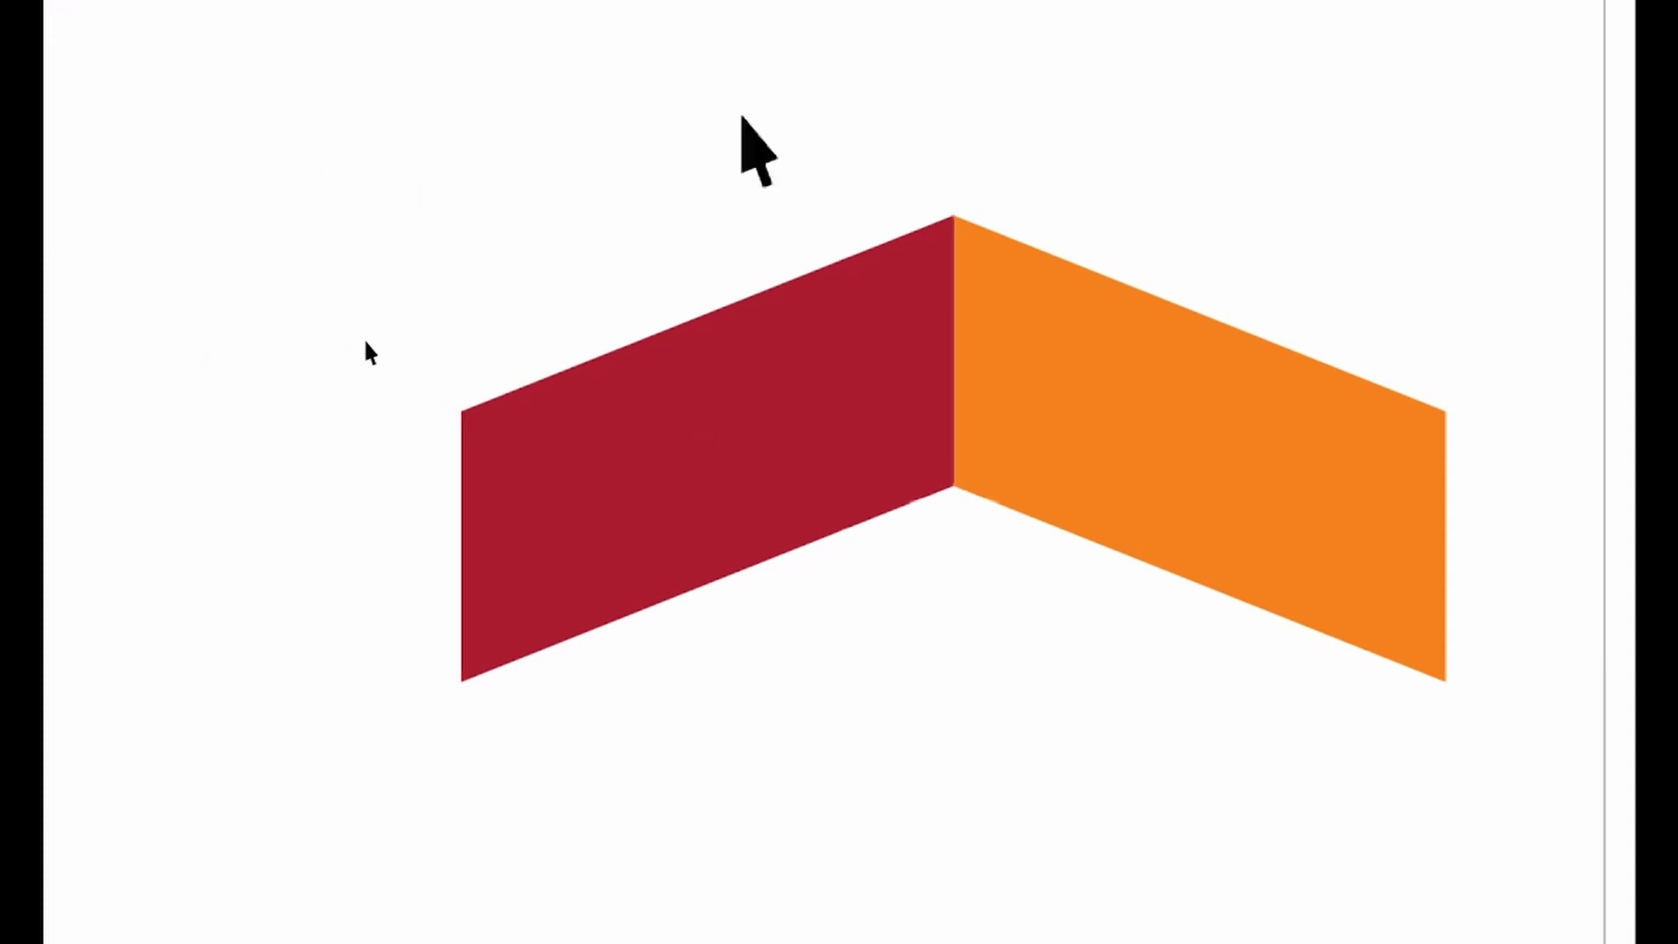
click(831, 358)
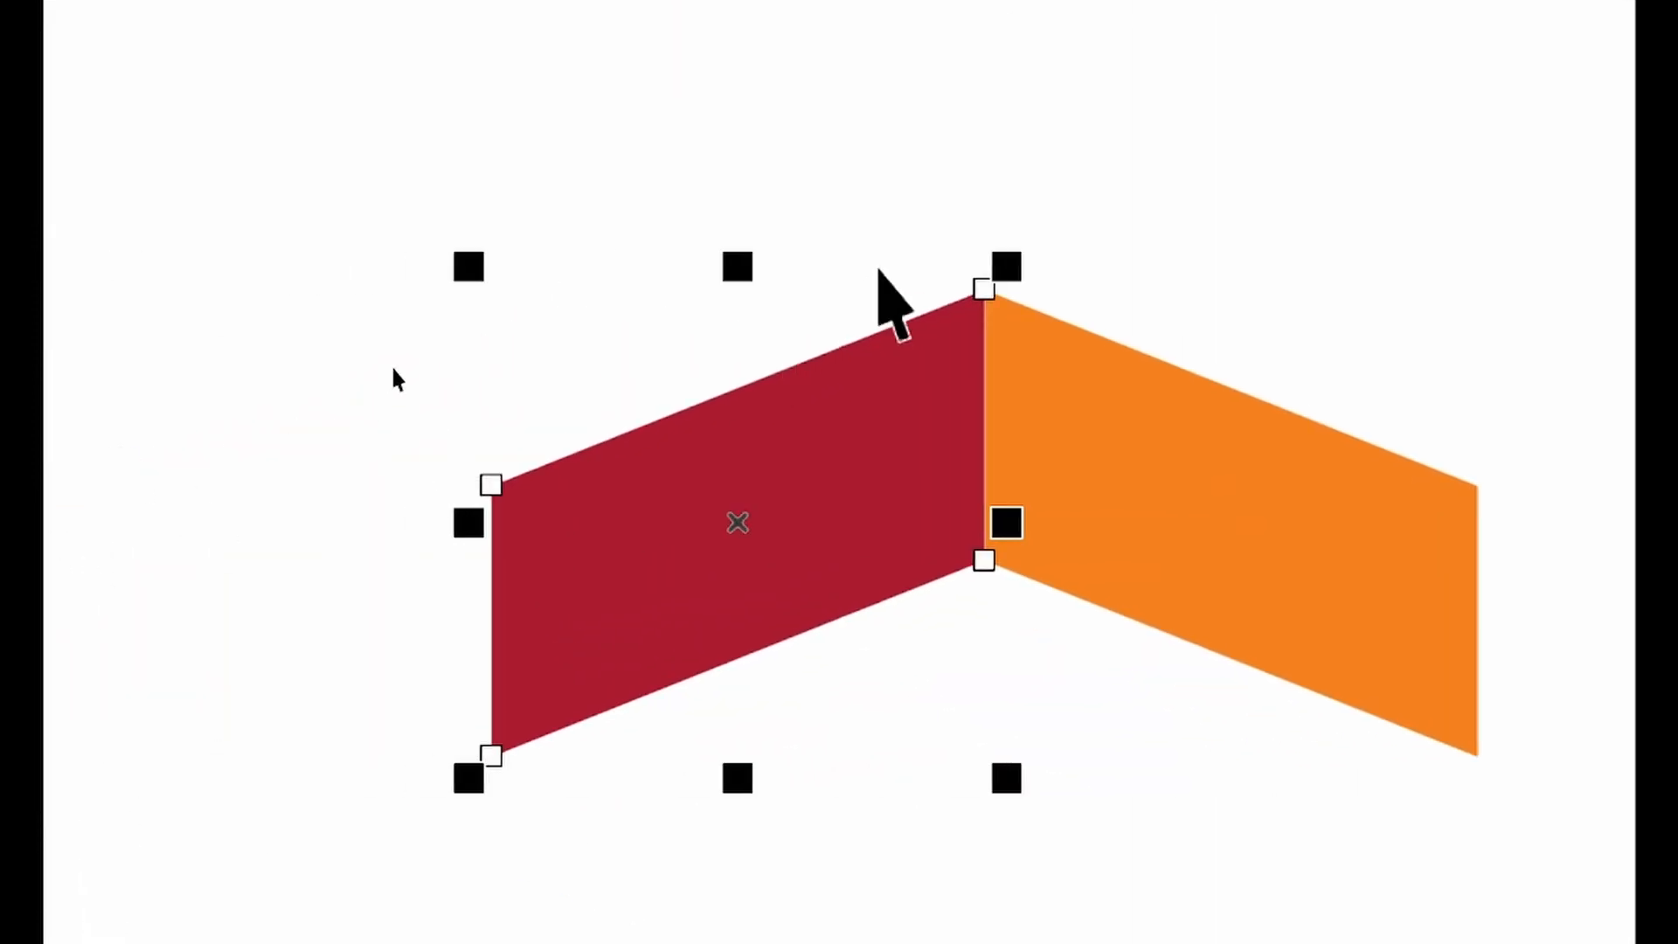
click(828, 142)
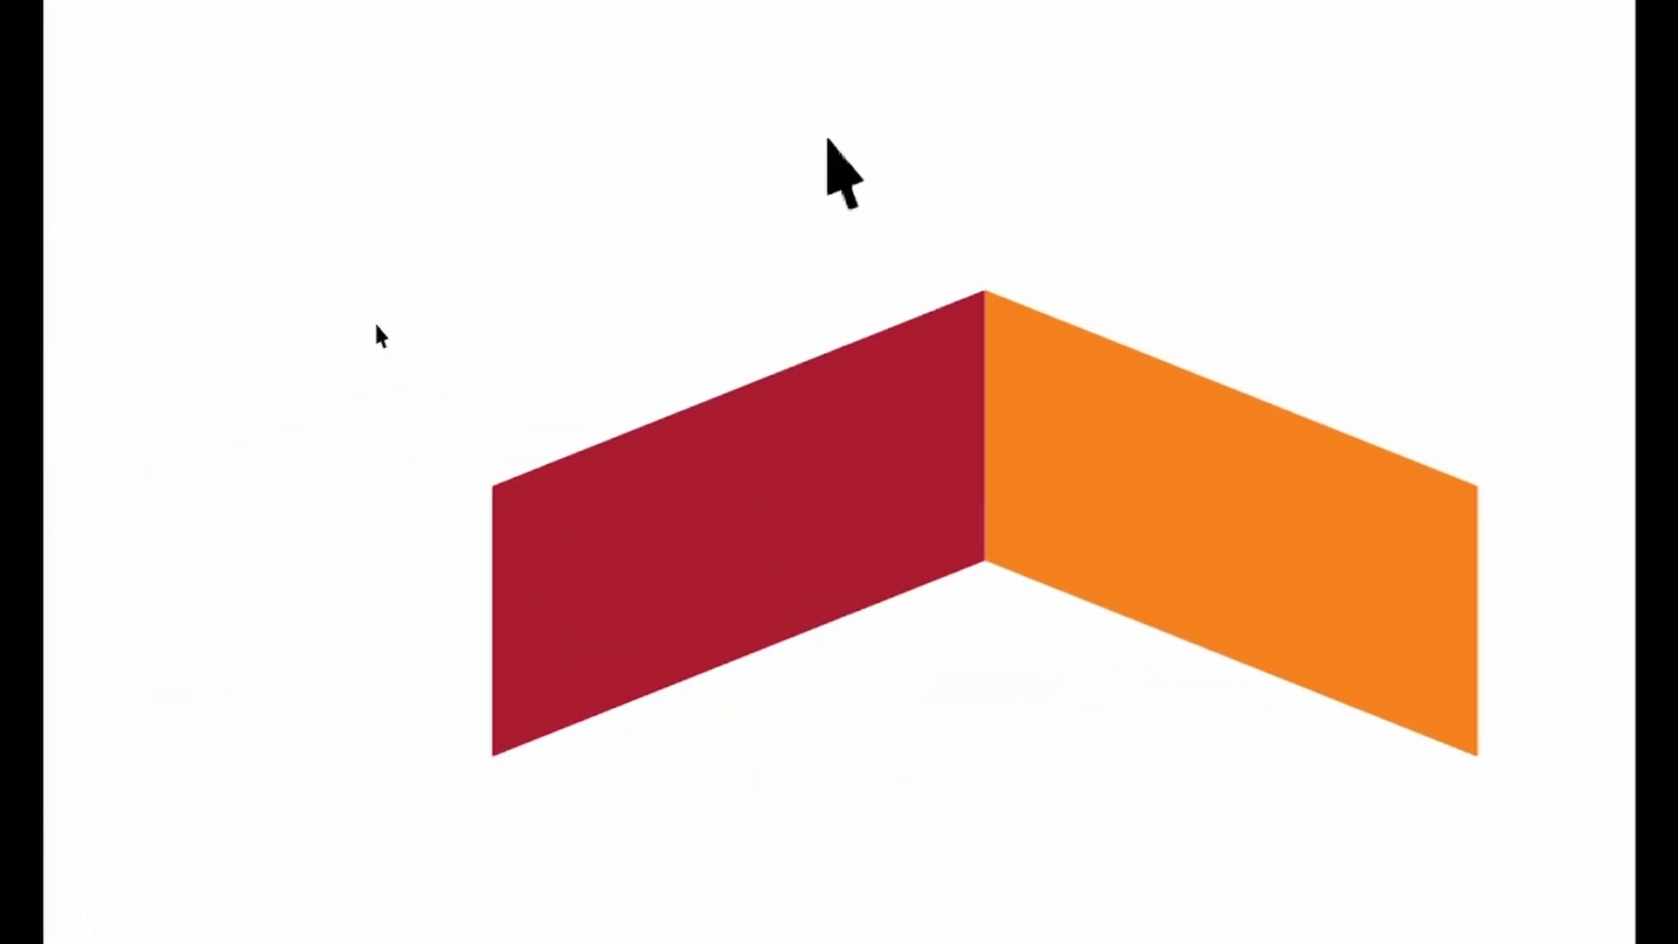
click(763, 542)
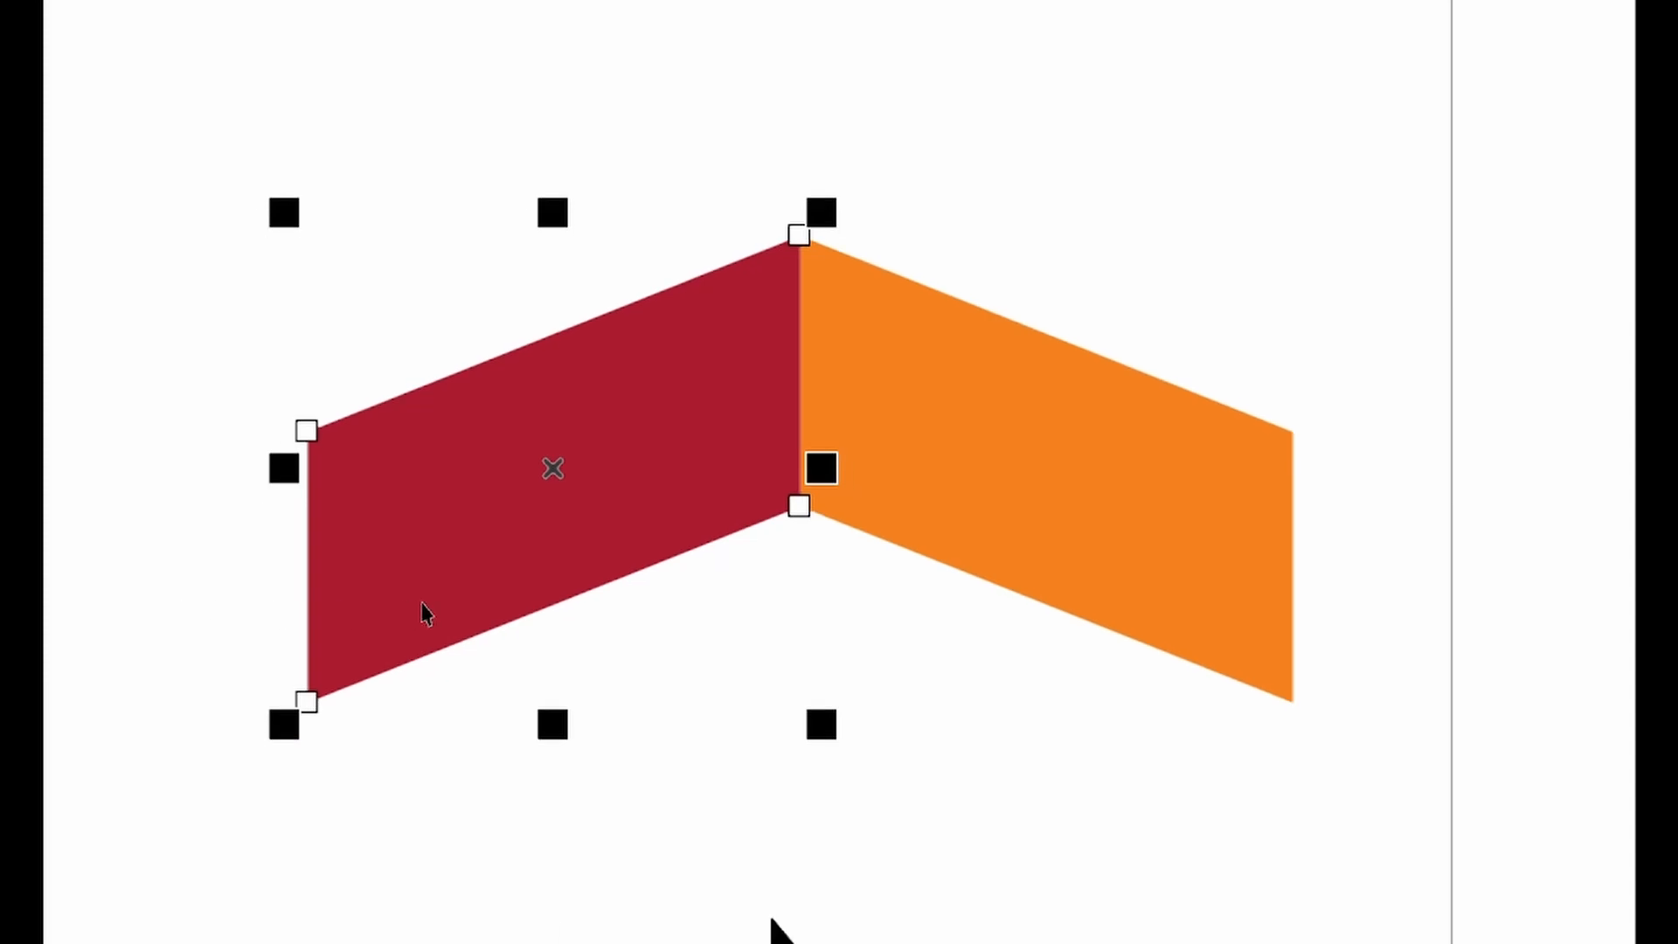
click(1103, 780)
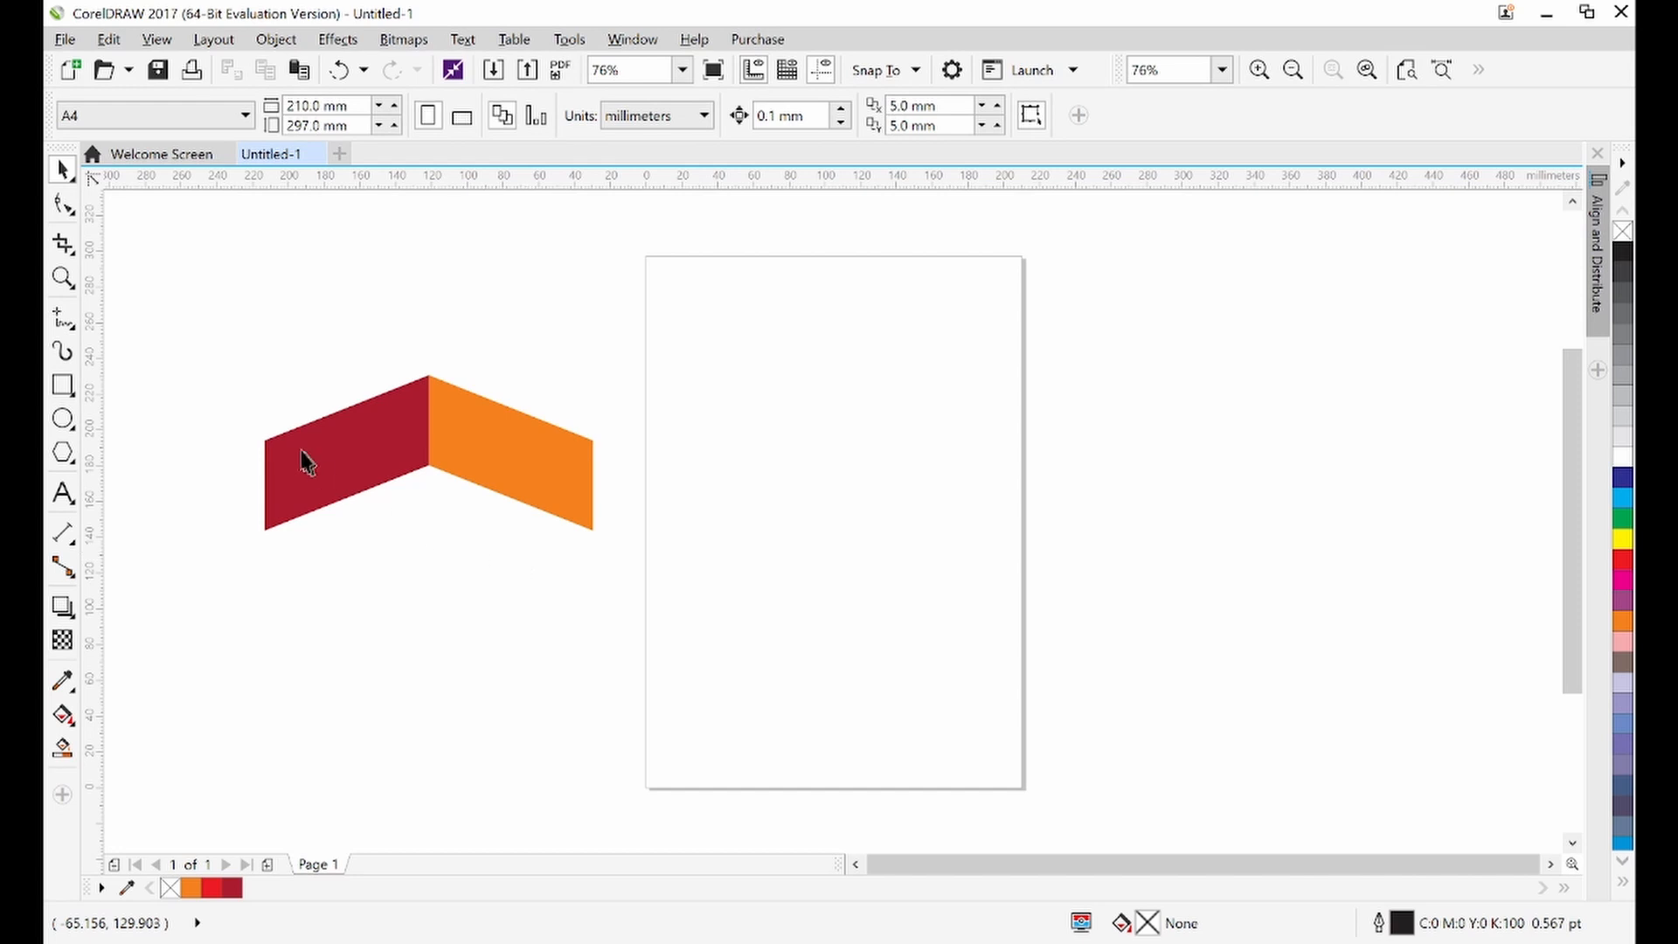
drag(201, 282, 635, 609)
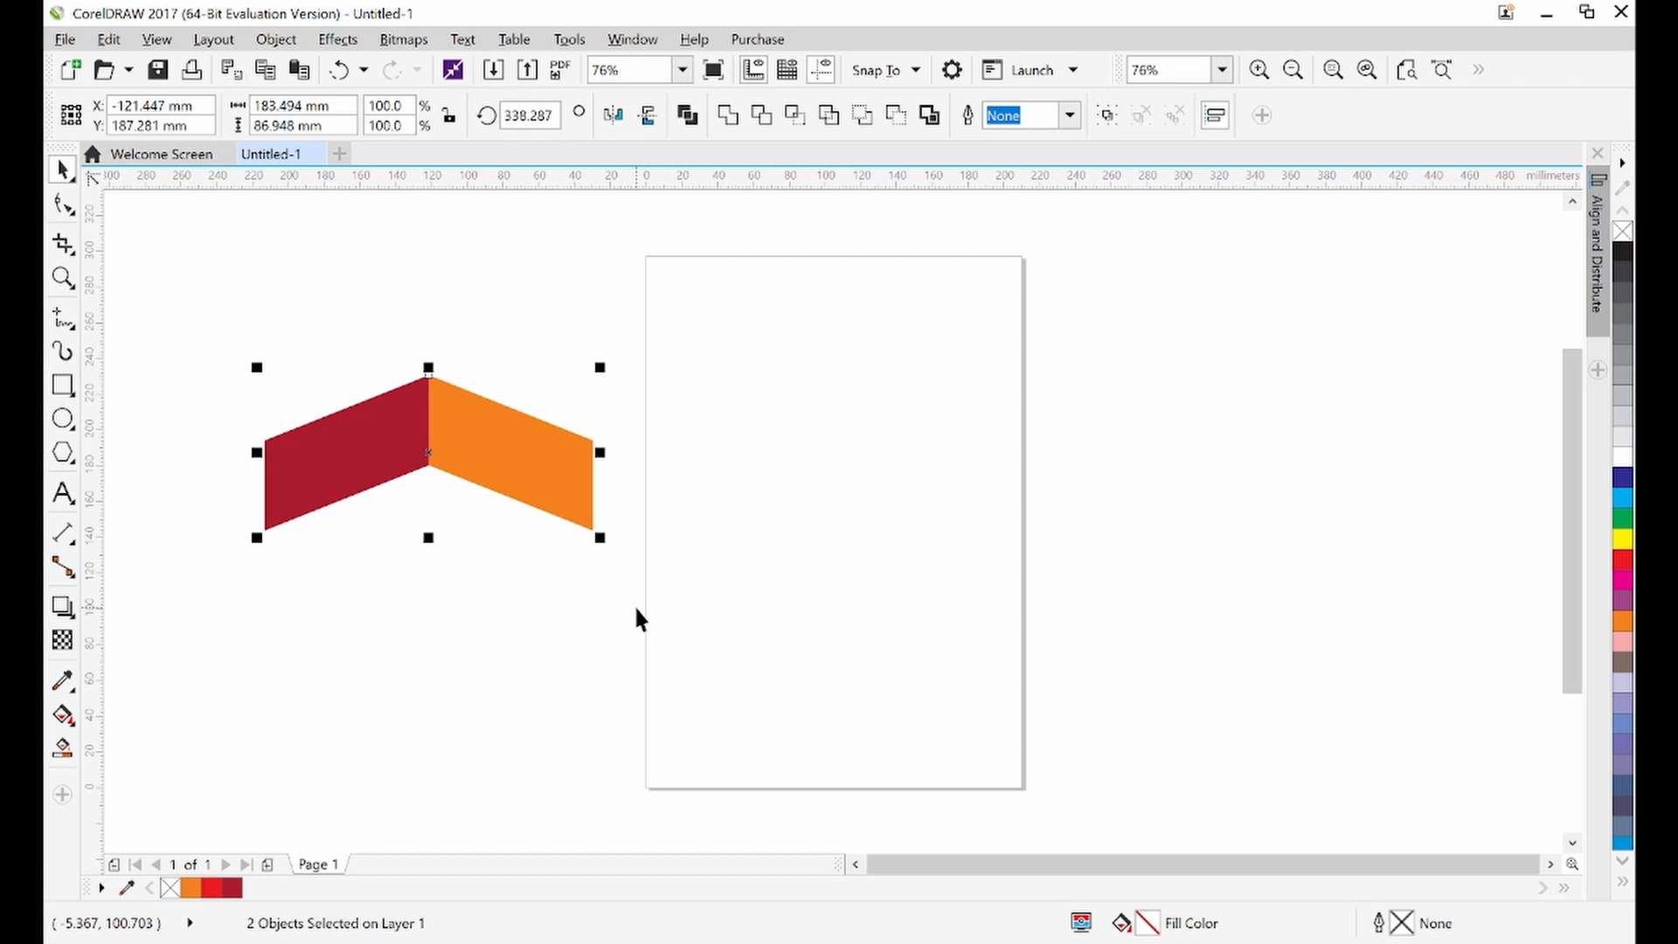
click(636, 610)
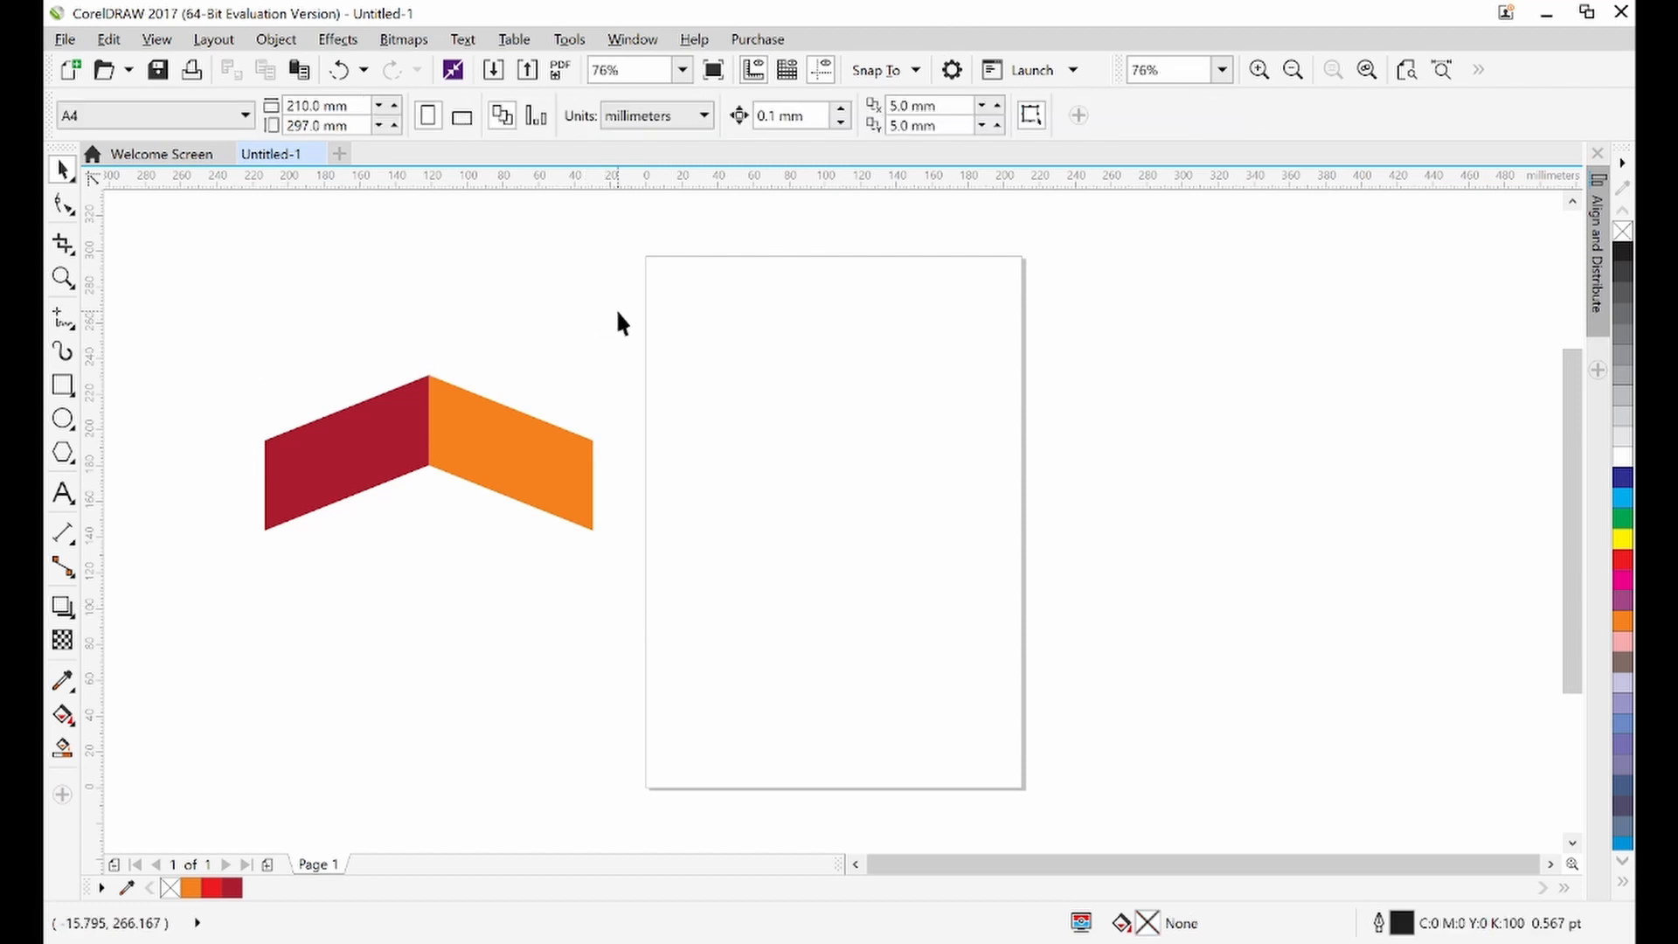
drag(618, 310, 363, 579)
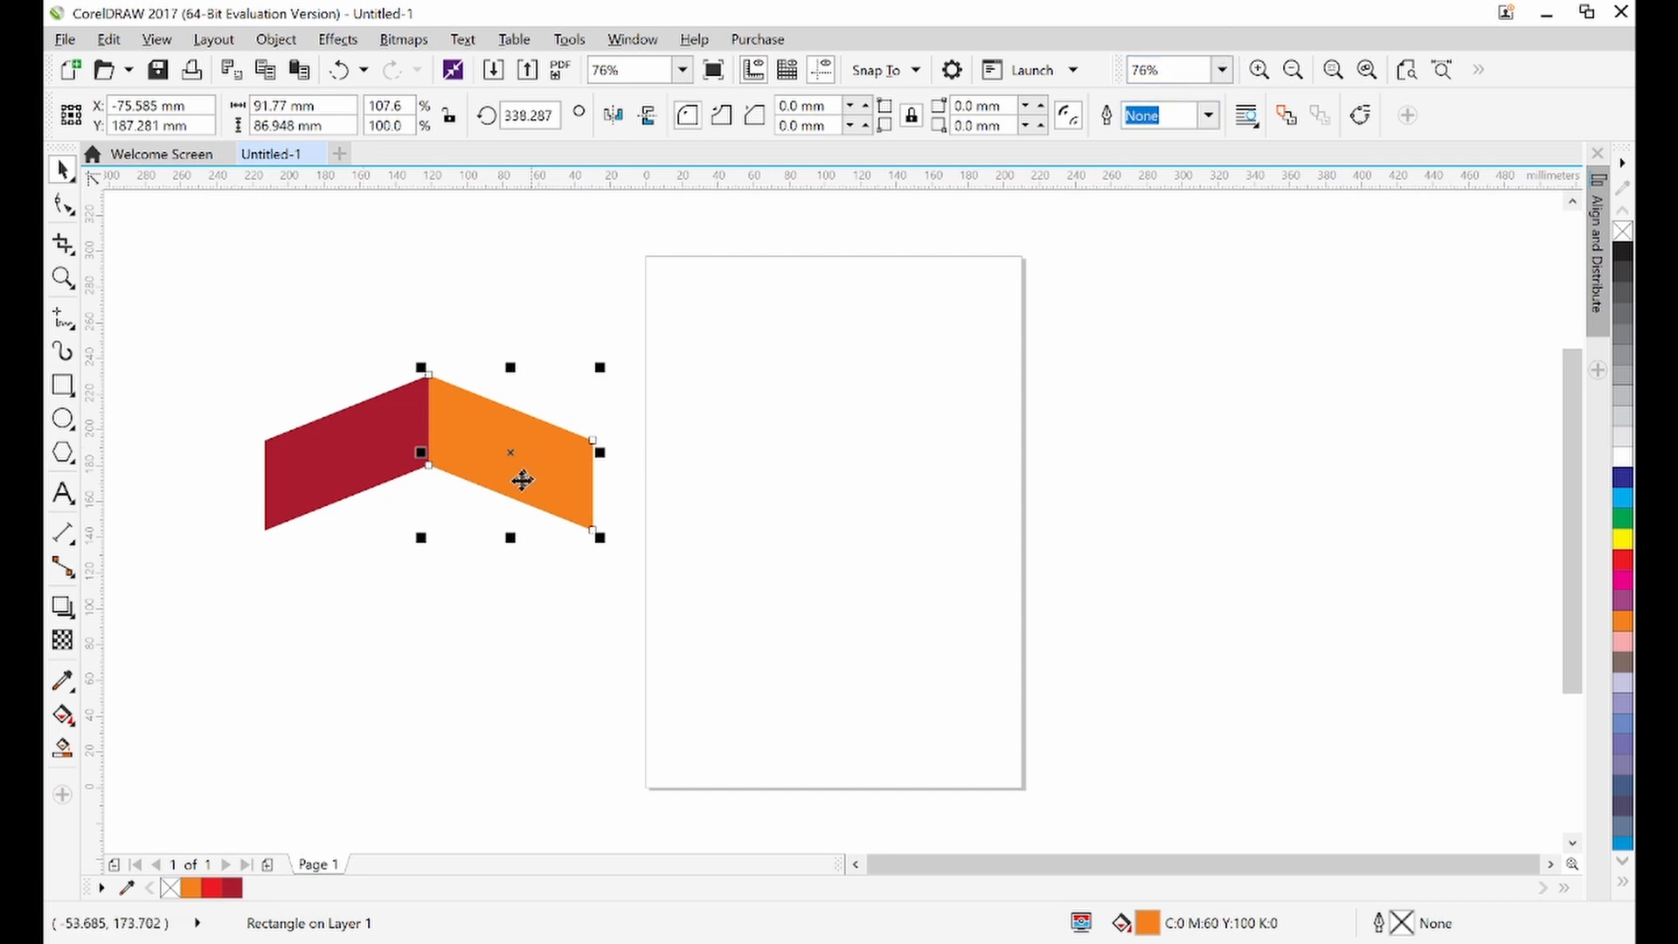
click(437, 328)
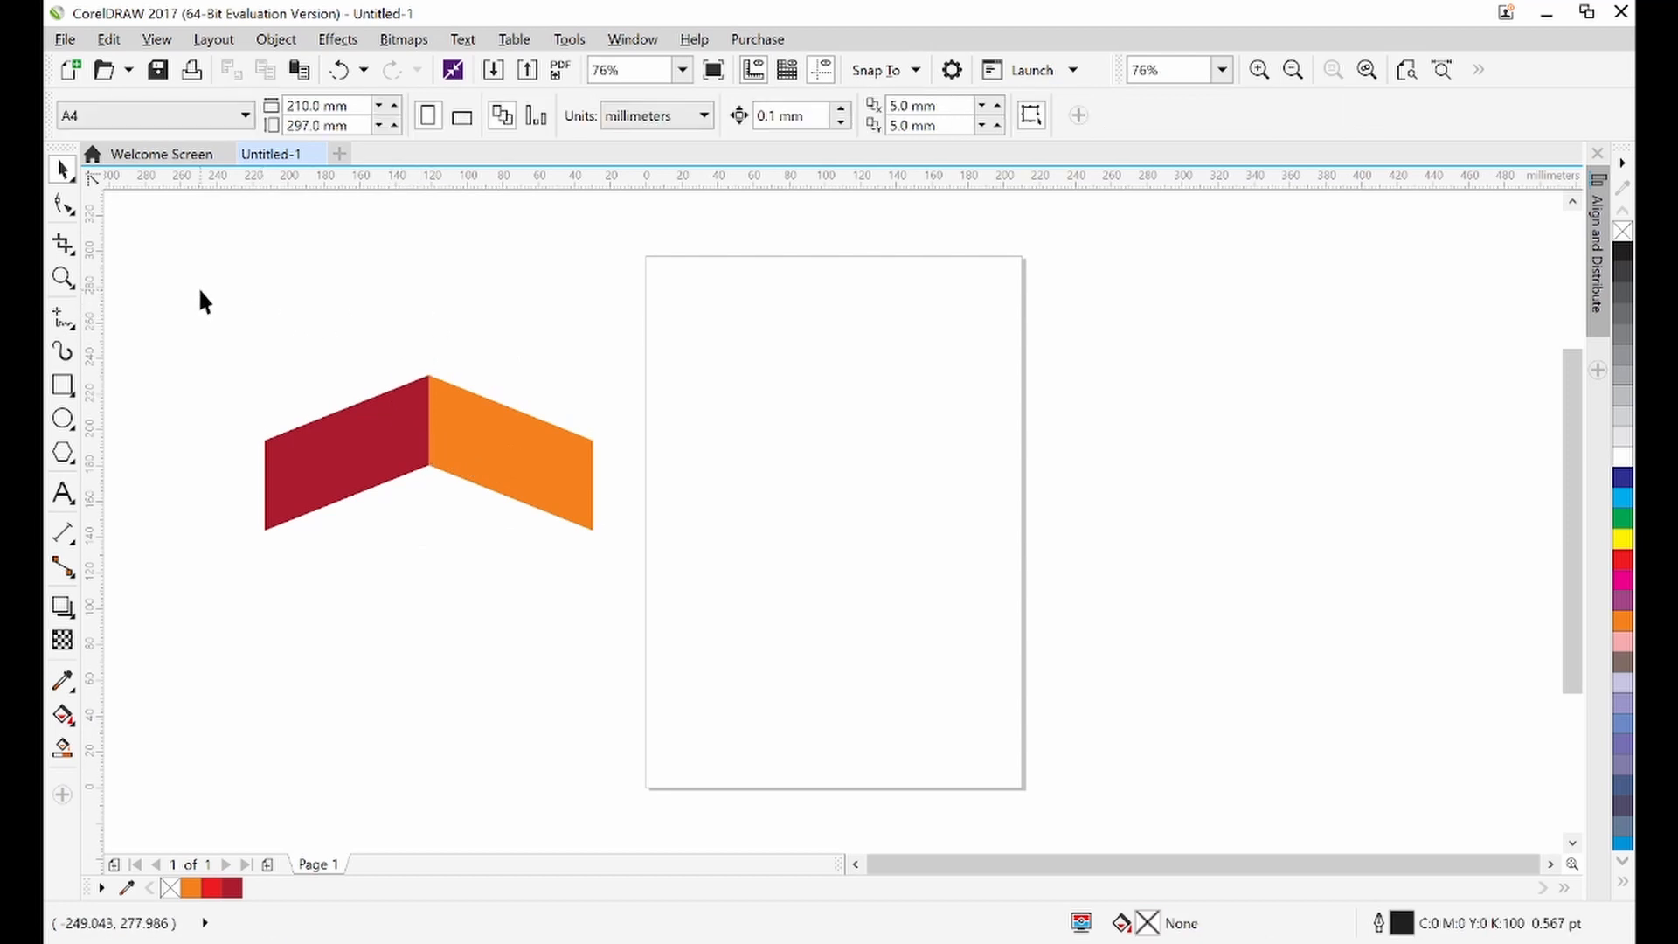
Select both parallelograms and stretch them vertically to about 125 mm tall
drag(195, 285, 629, 630)
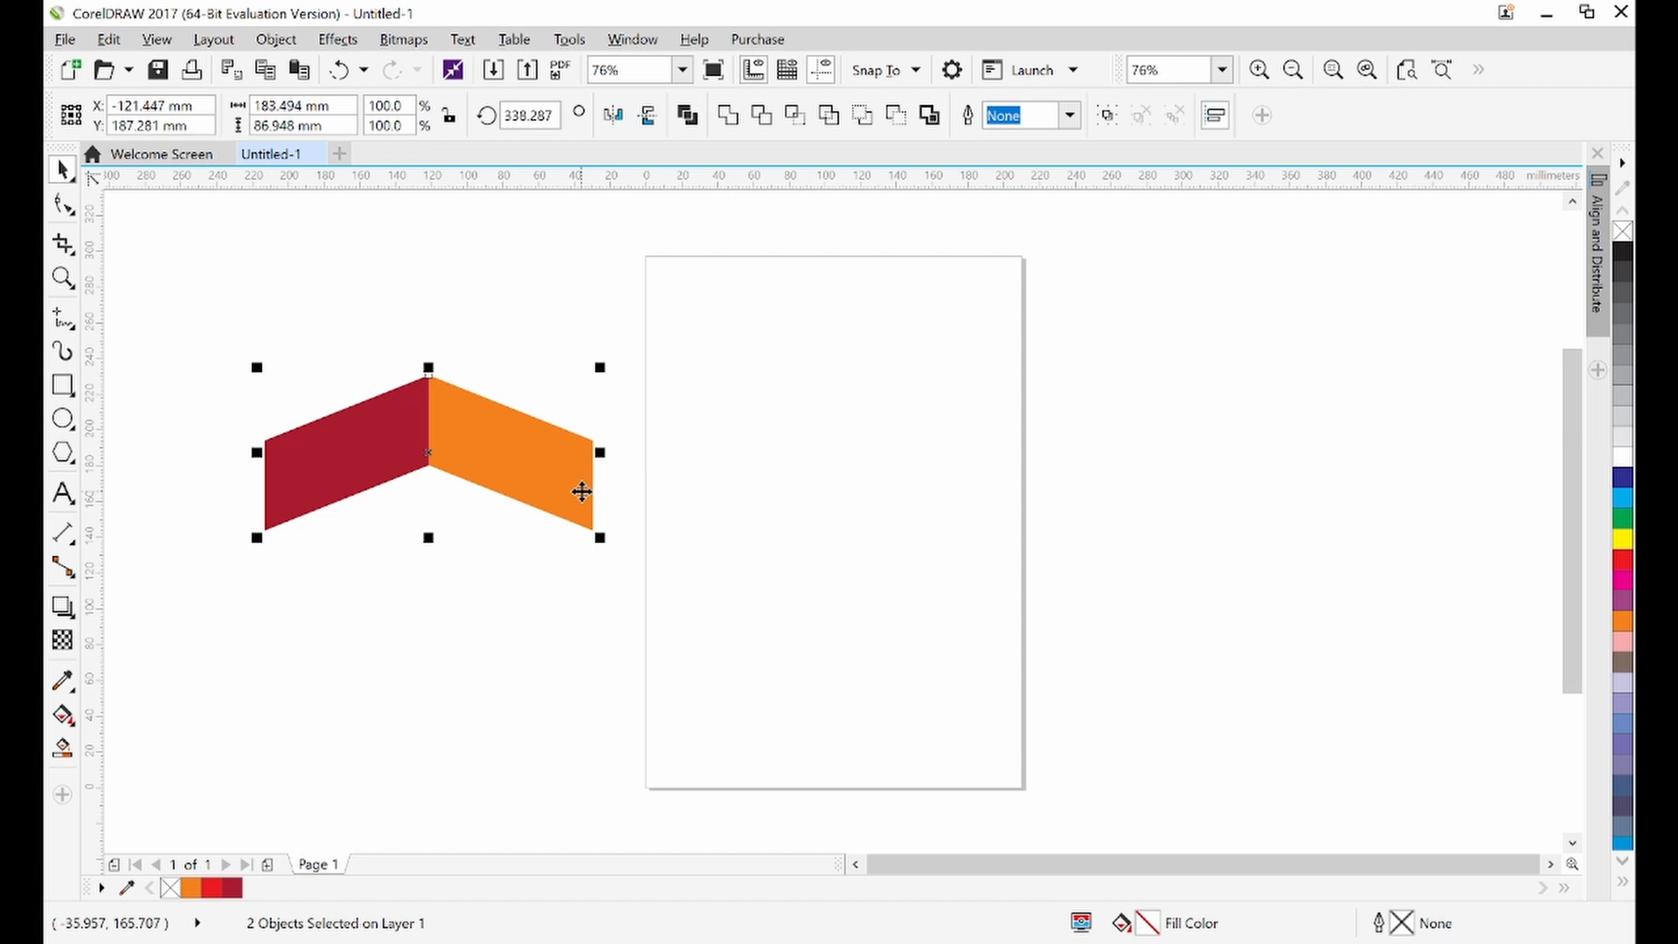
drag(429, 538, 431, 607)
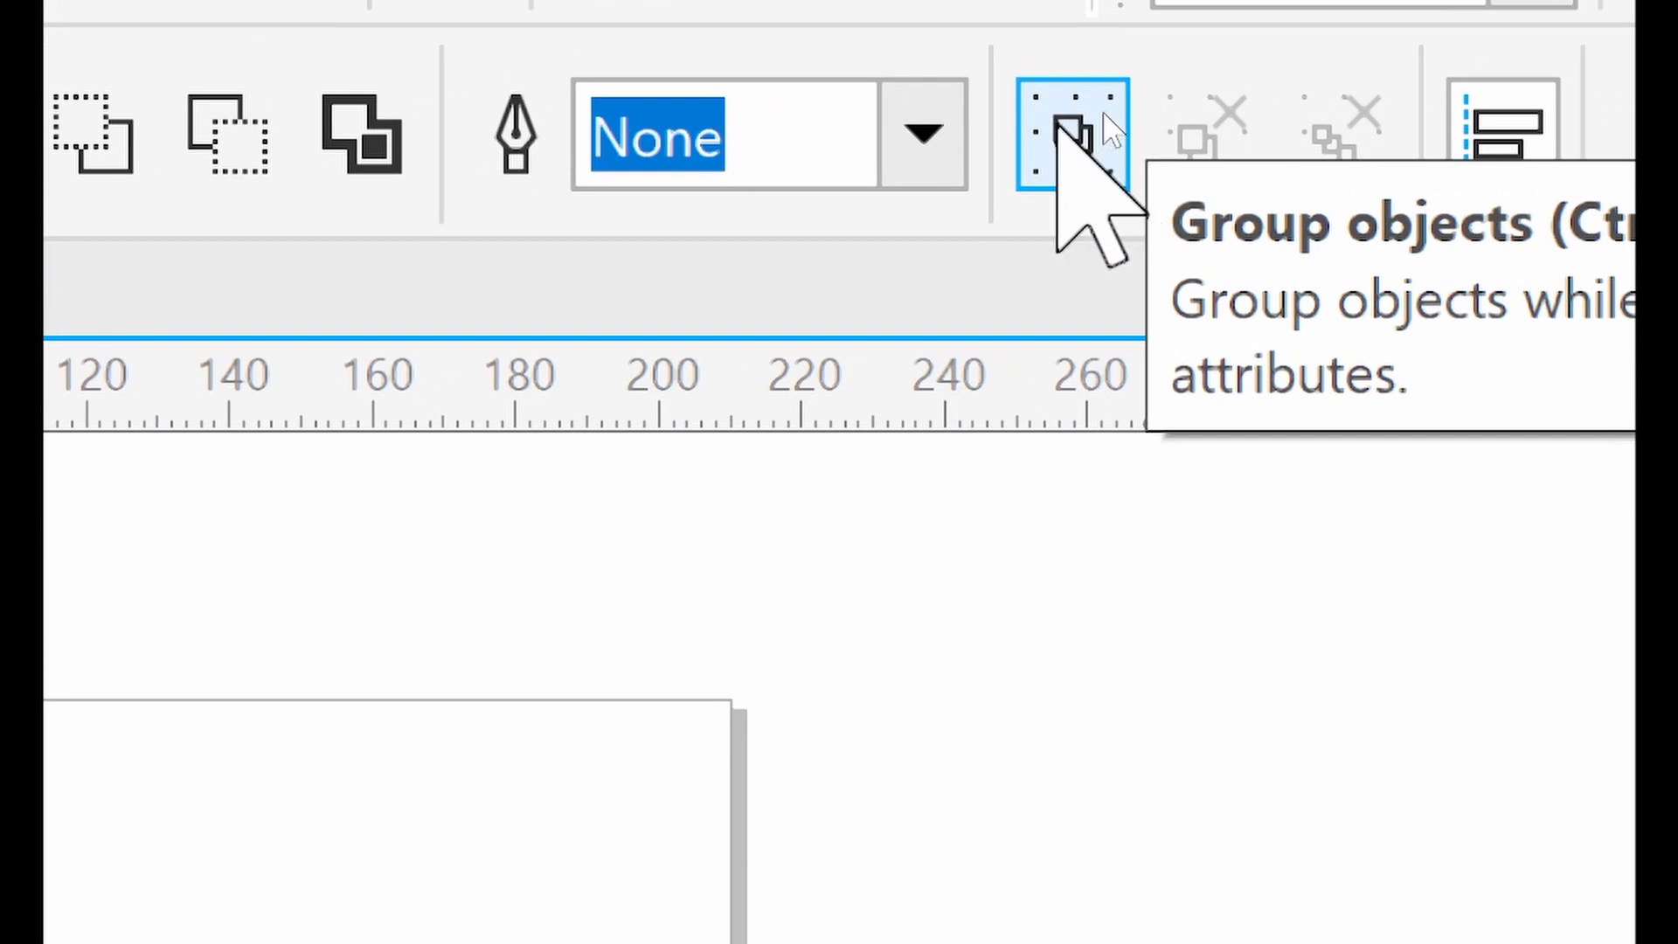
Group the red and orange parallelograms into one chevron
click(1071, 131)
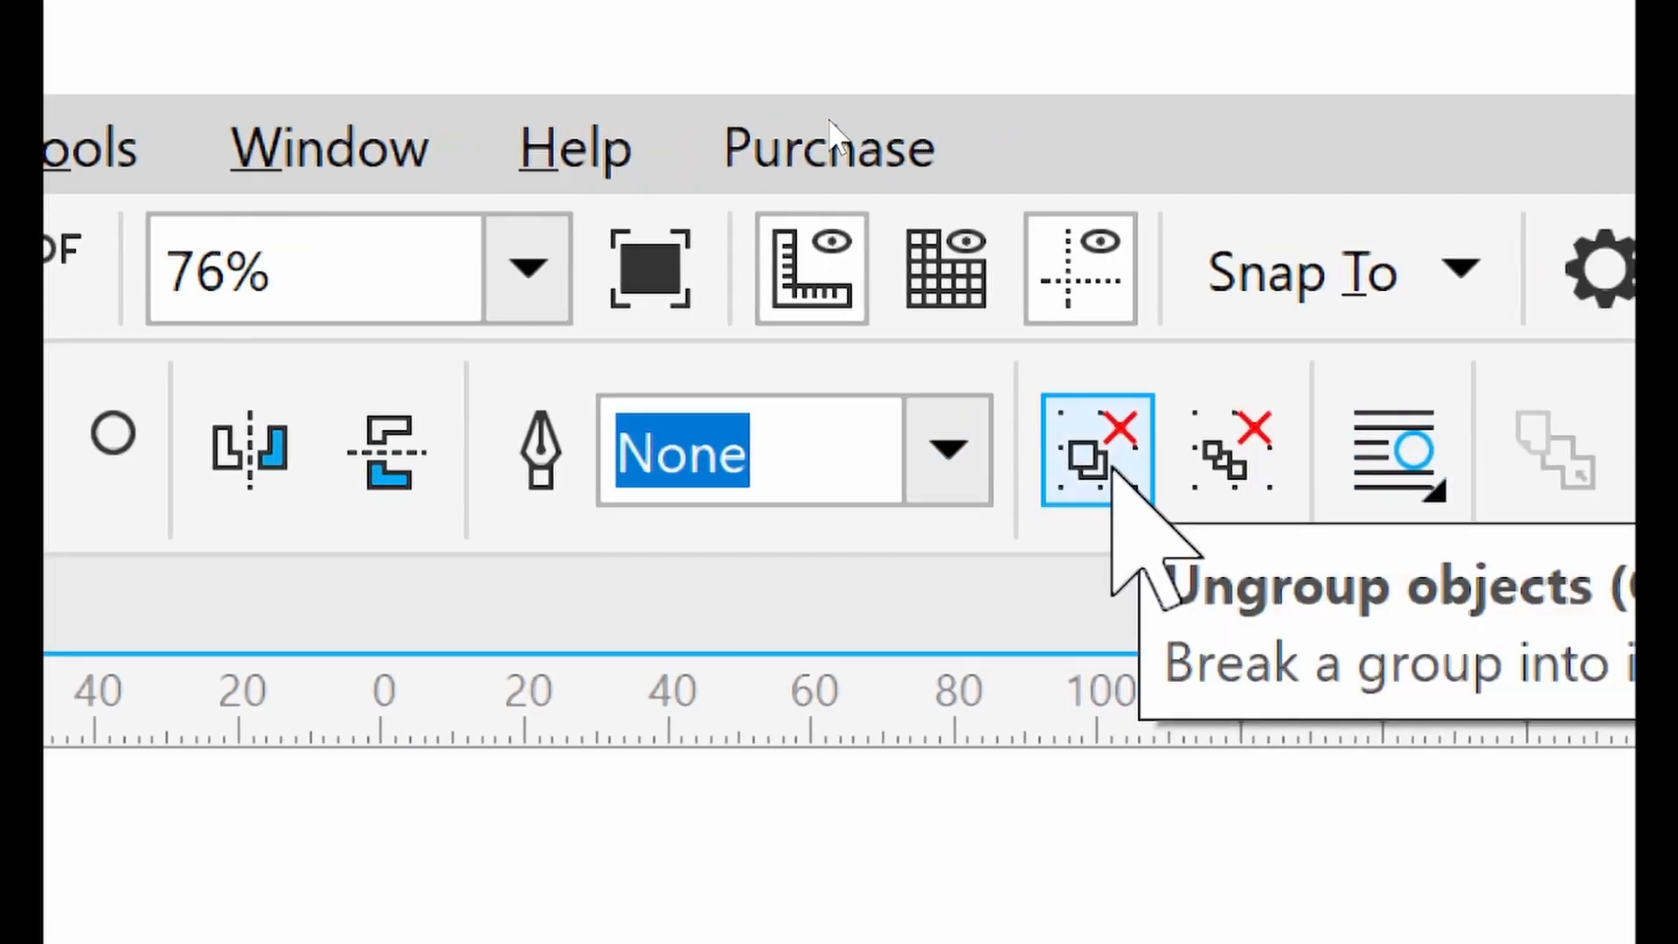
click(1110, 481)
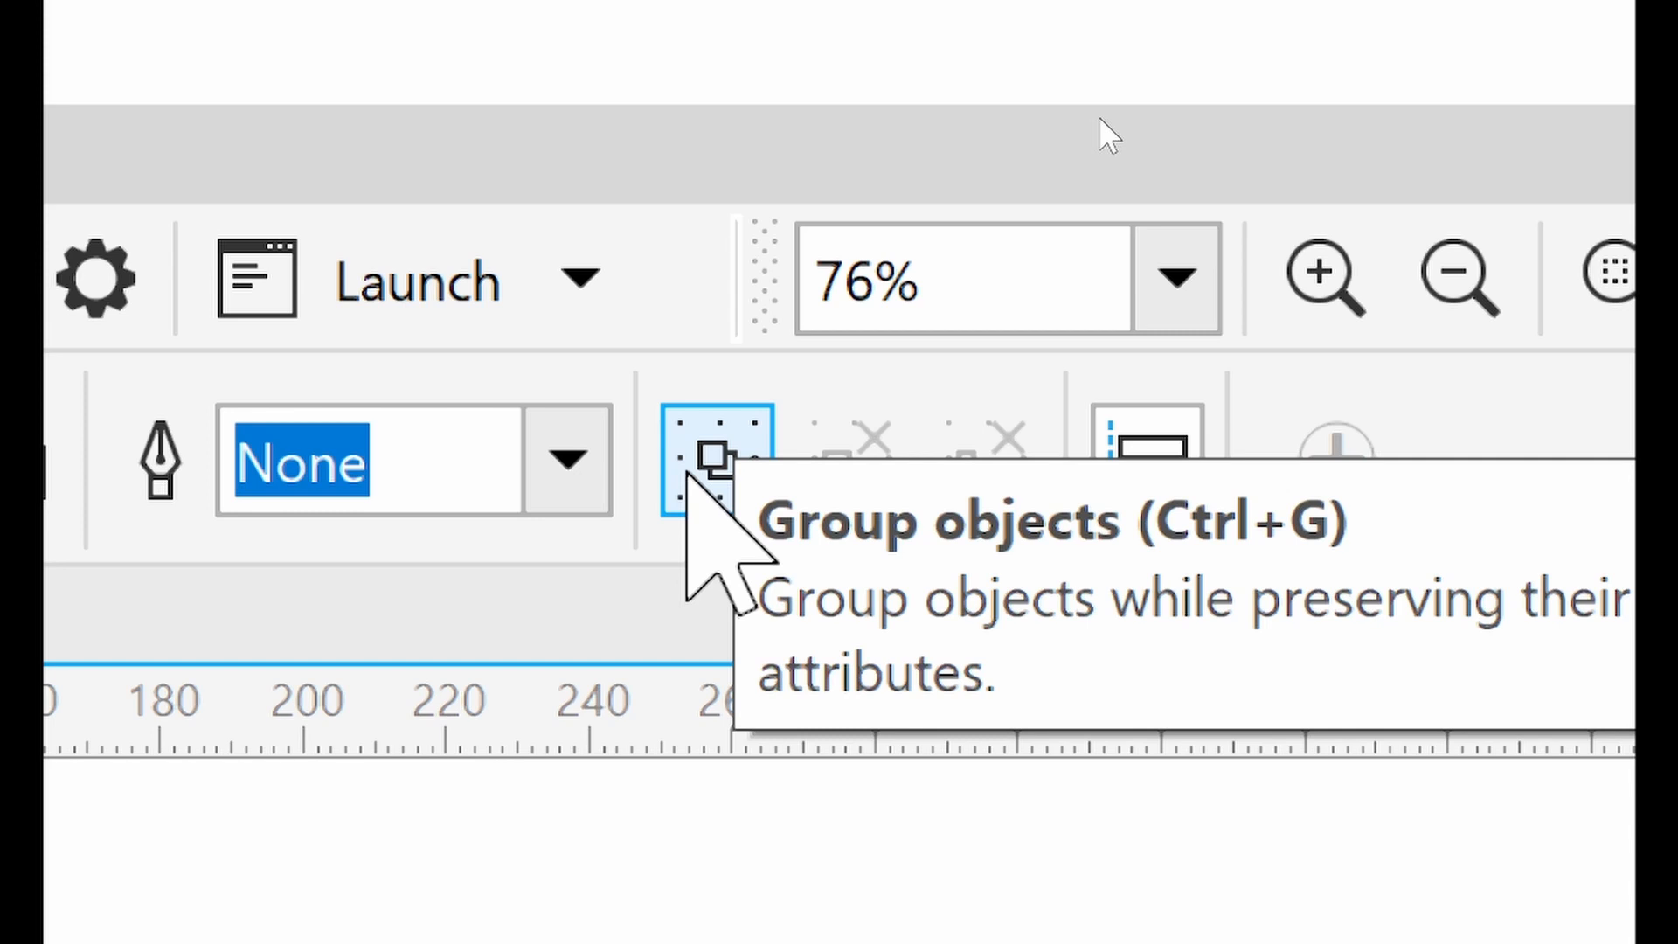
click(691, 472)
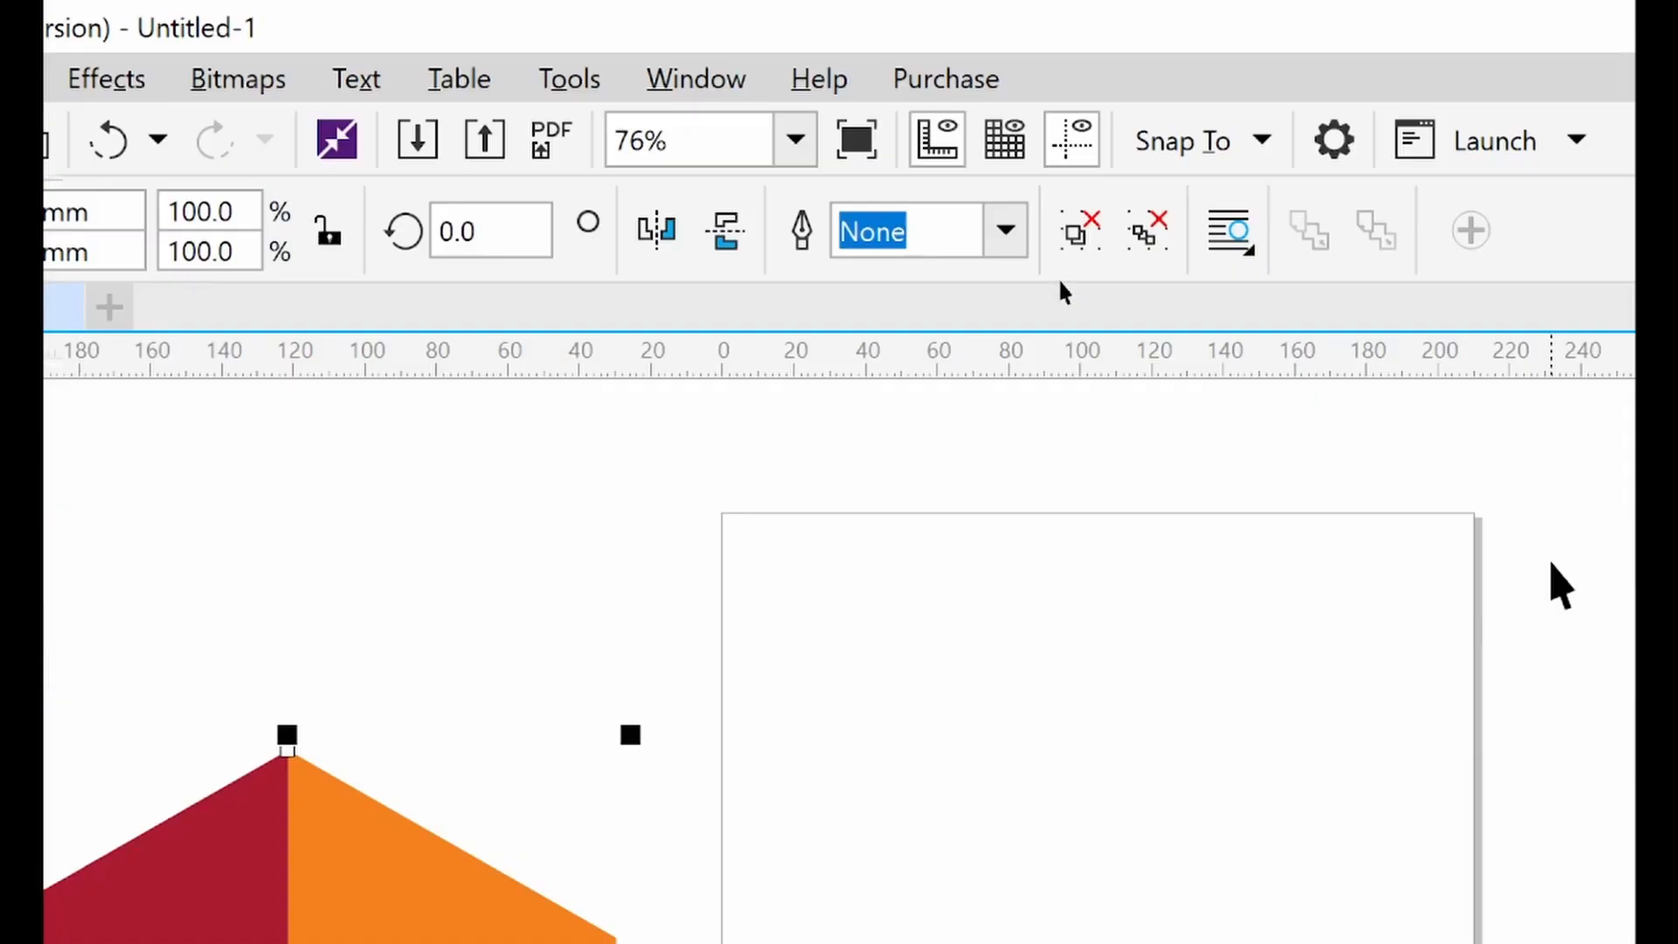
click(618, 591)
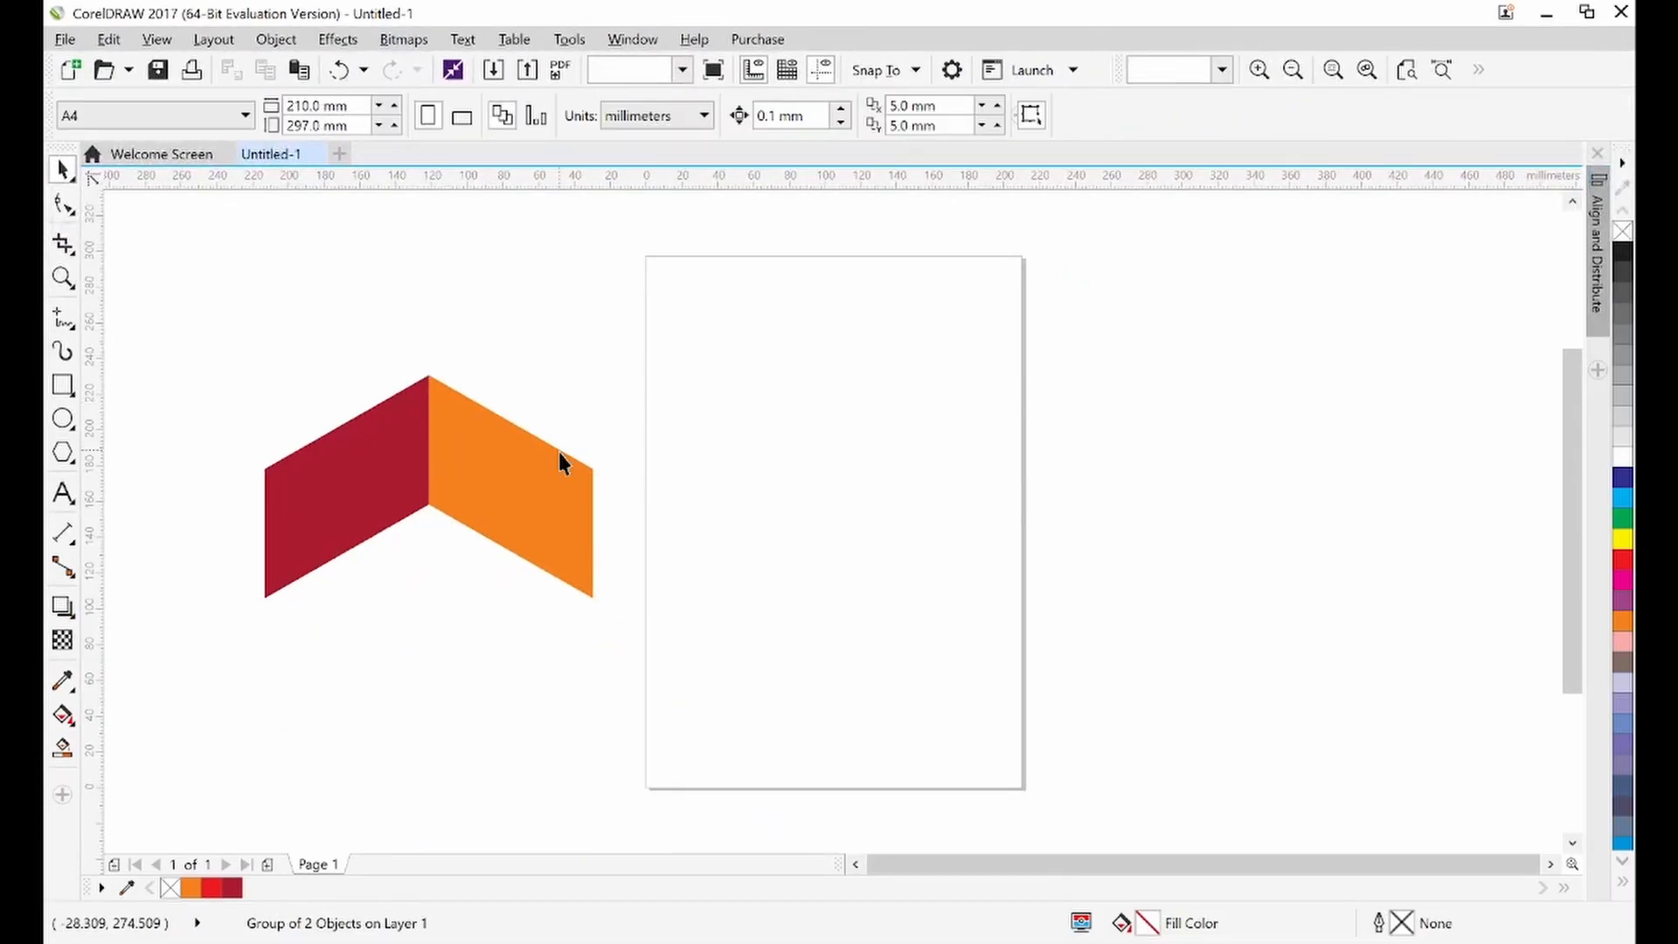
mouse_move(560, 486)
mouse_down()
mouse_move(559, 426)
mouse_move(559, 481)
mouse_up()
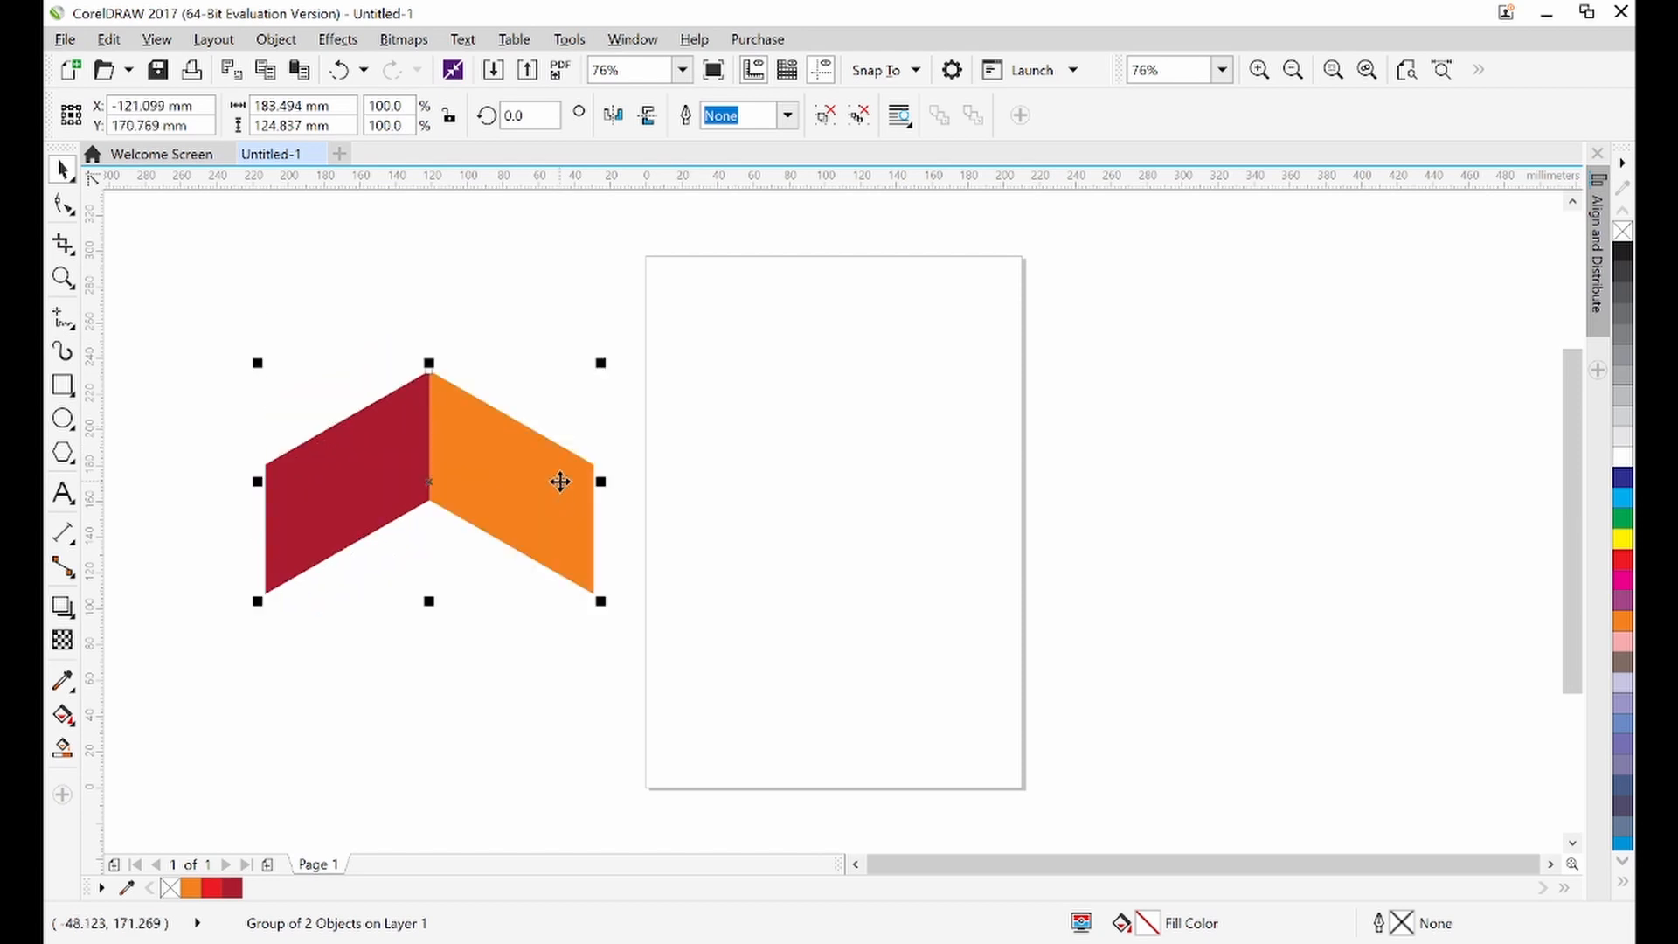
click(530, 302)
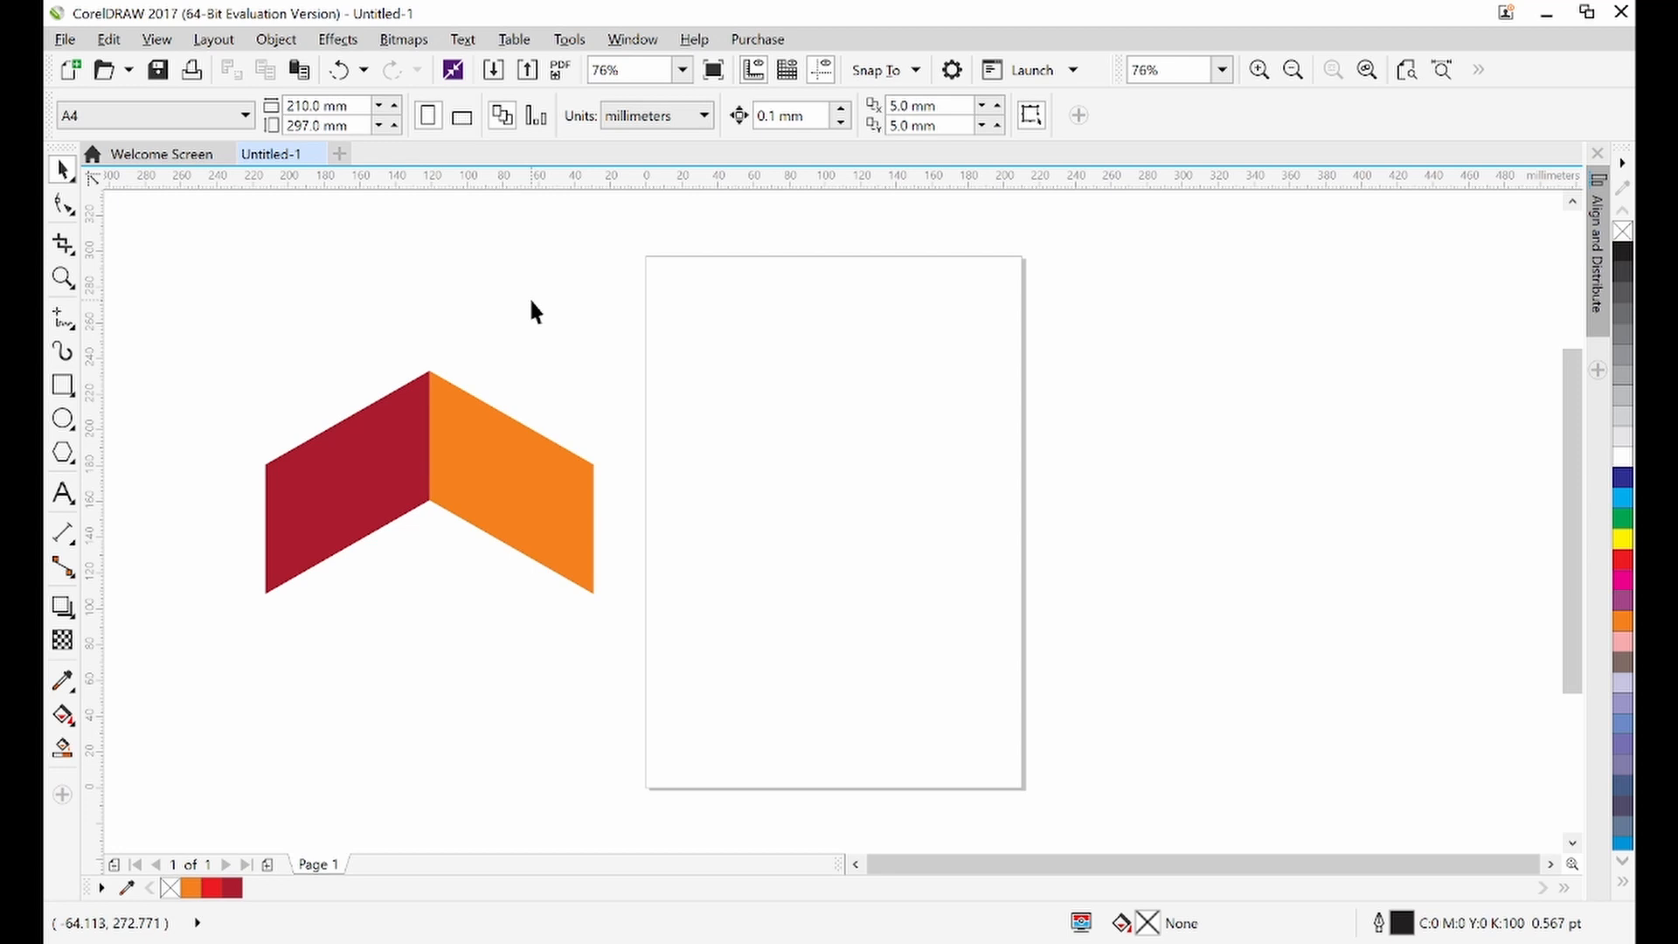
Duplicate the chevron, mirror the copy vertically, and move it up so the two chevrons meet at their points
click(452, 424)
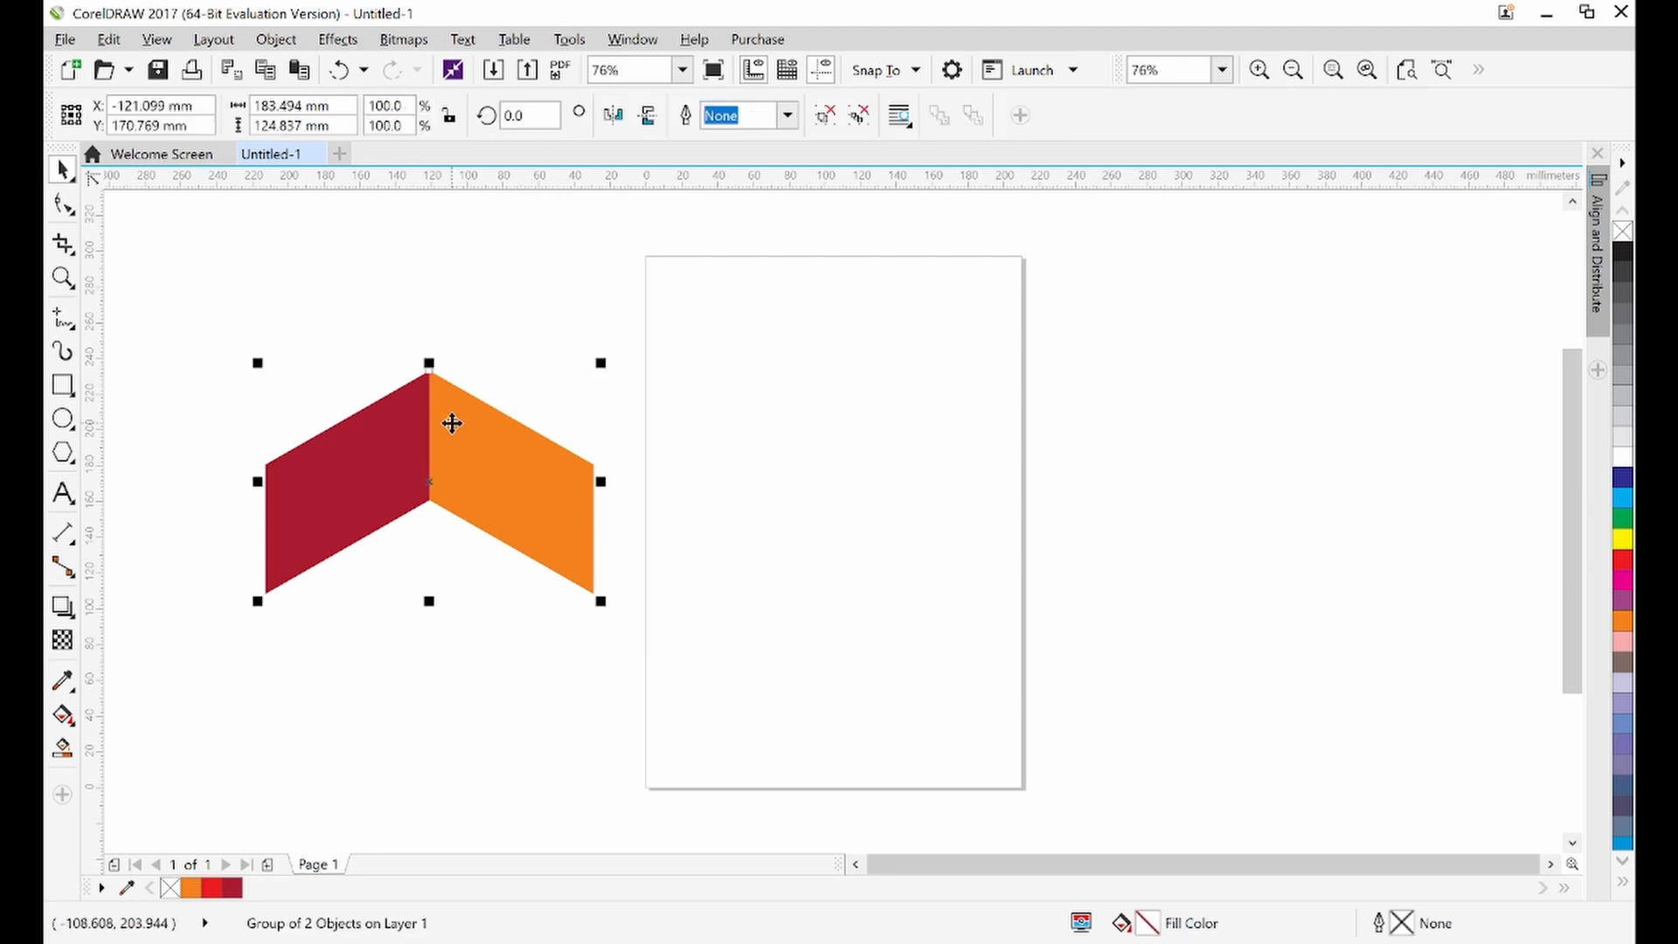
key(ctrl+c)
key(ctrl+v)
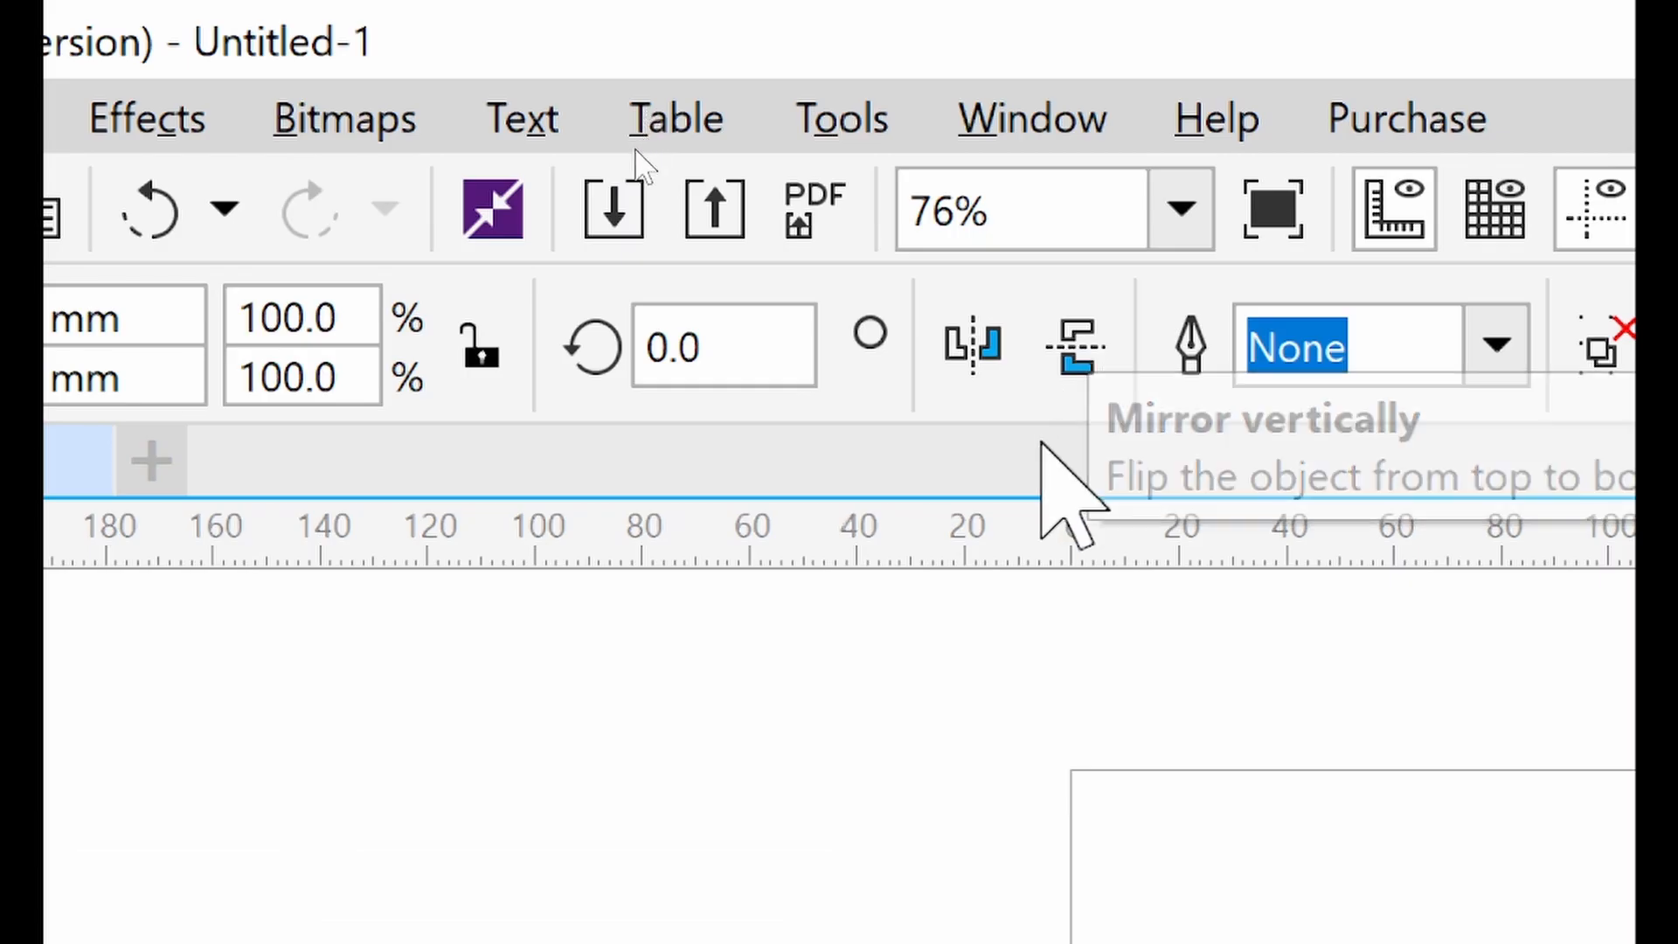
click(648, 120)
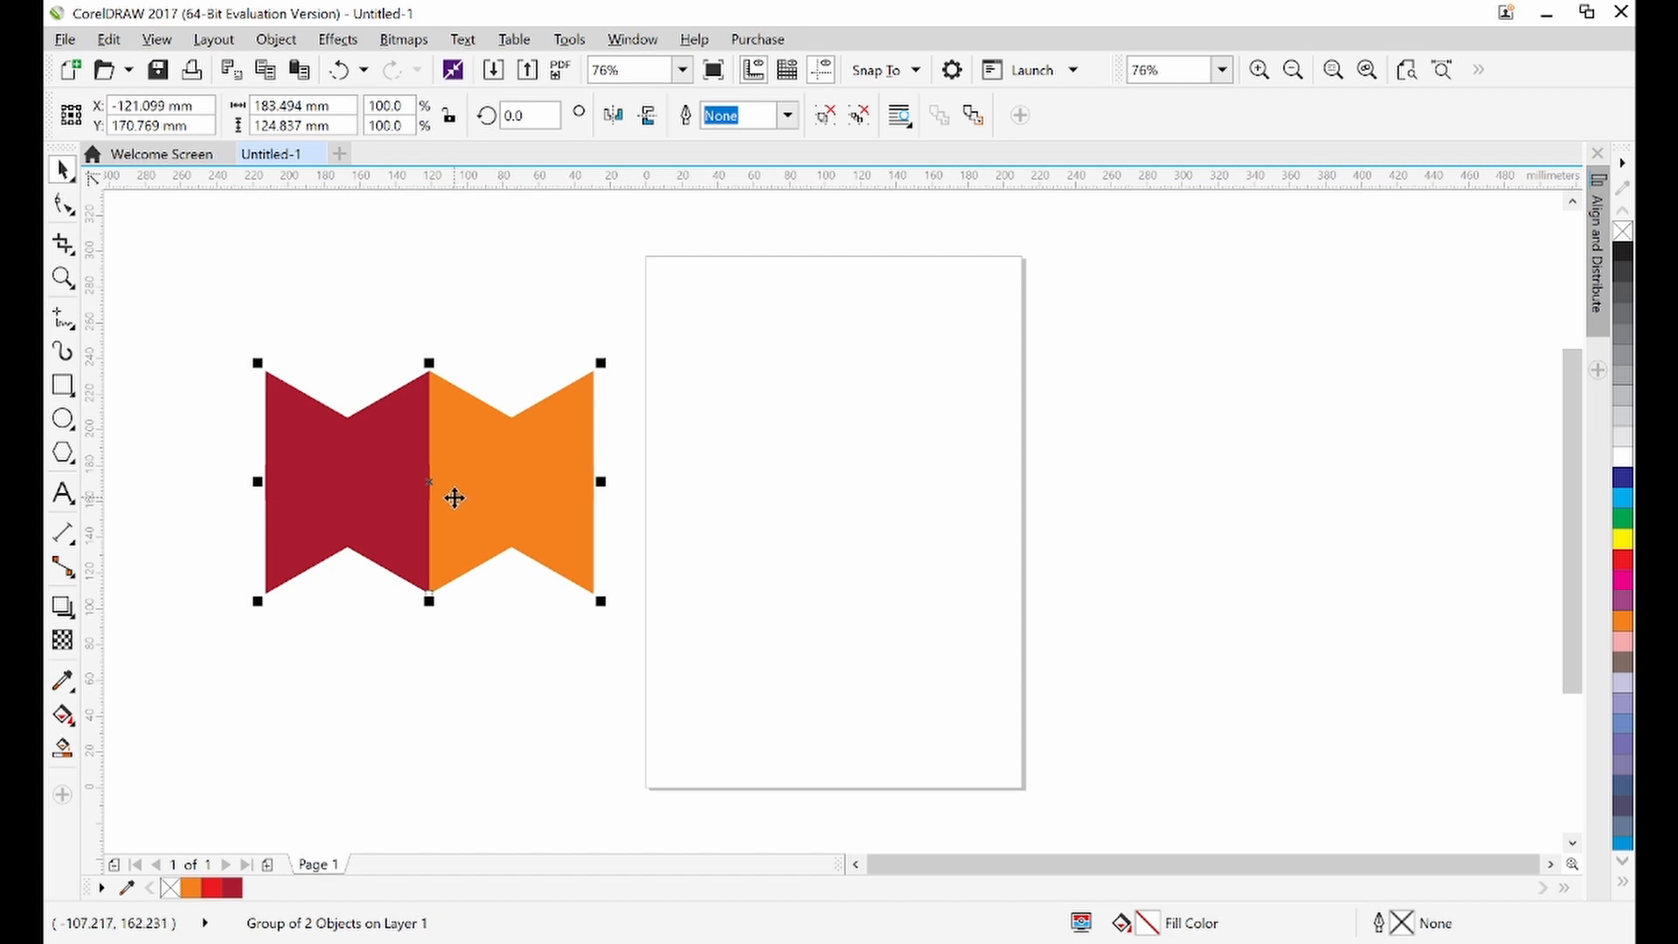
drag(430, 486, 424, 262)
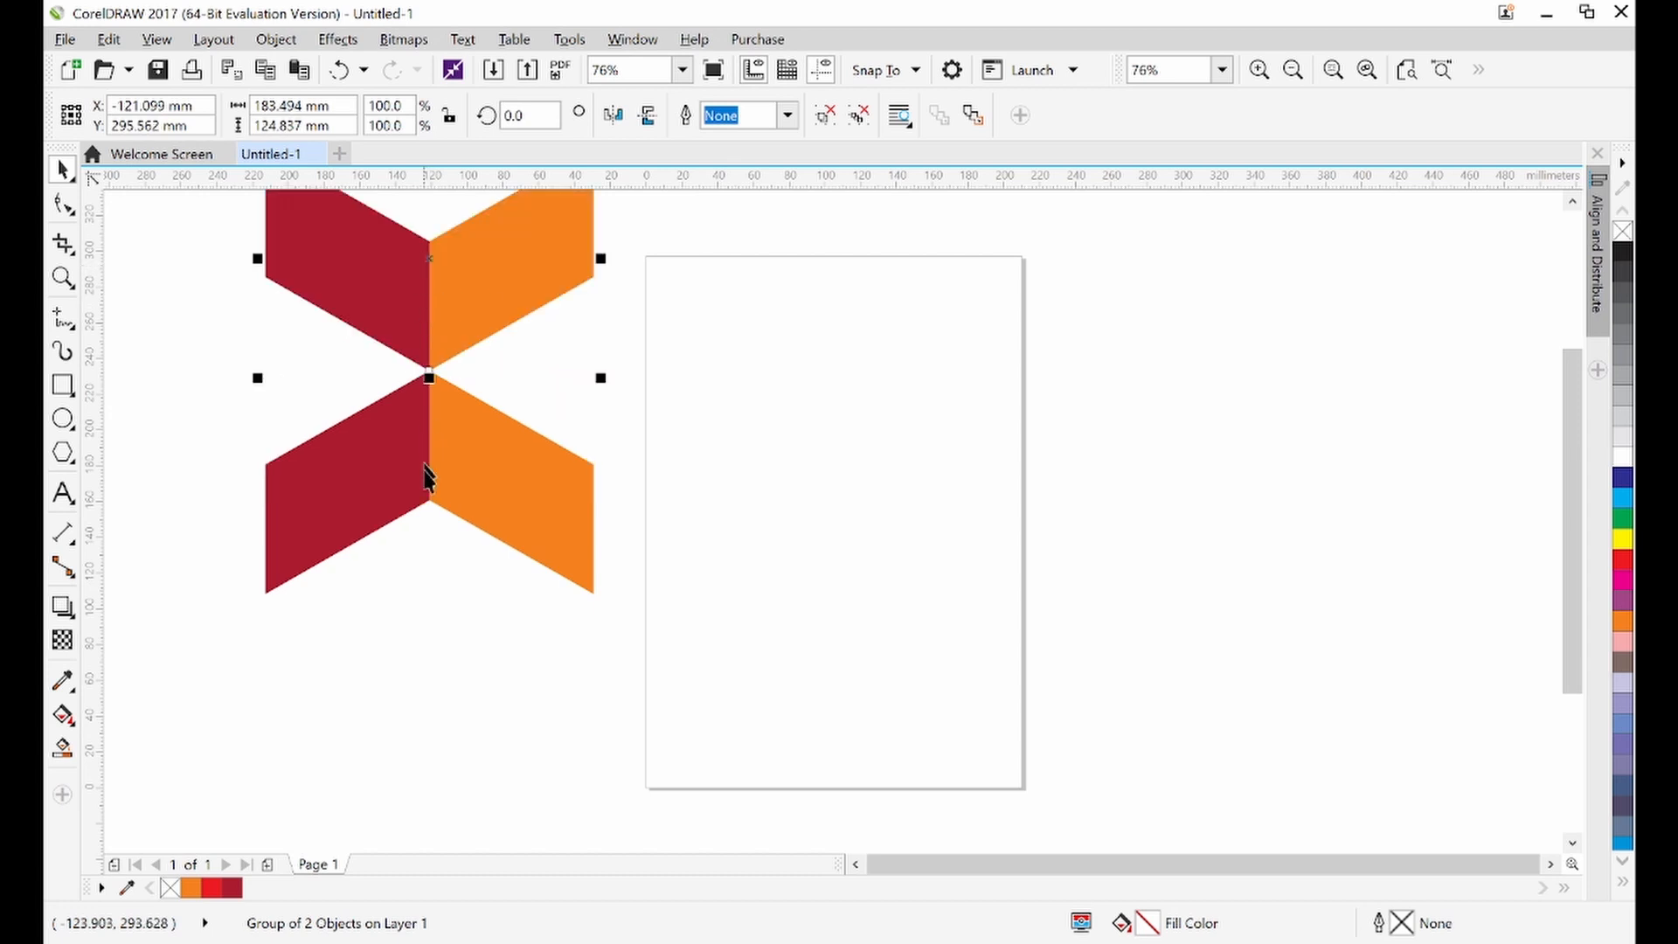
click(429, 538)
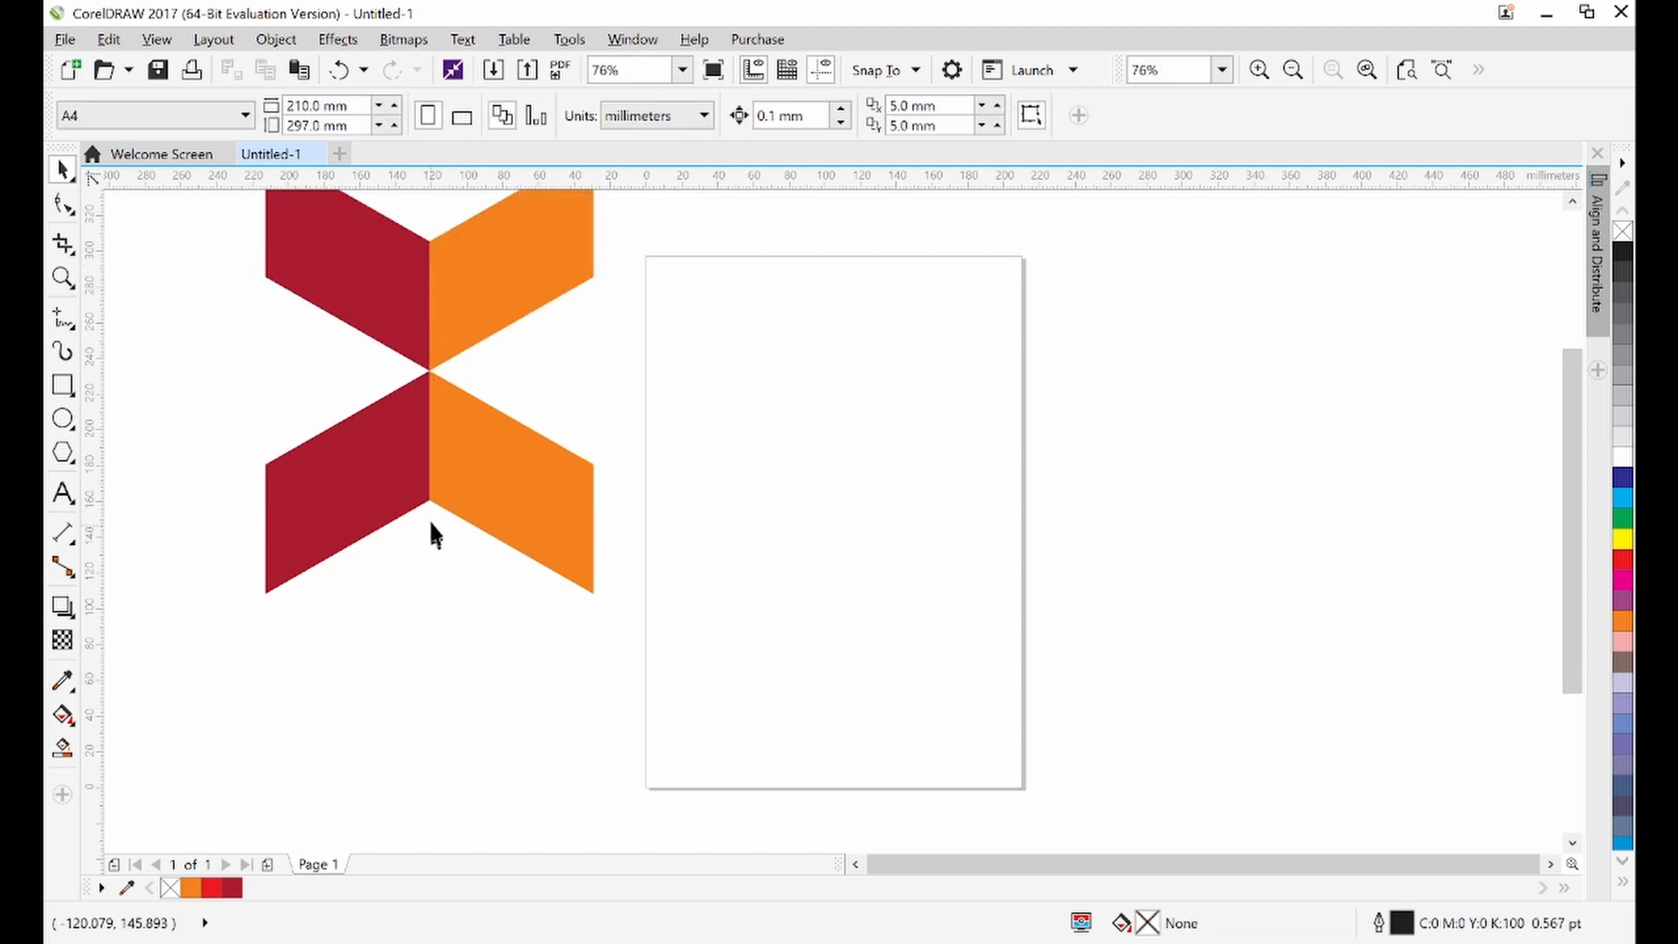
Nudge the upper chevron slightly to align it with the lower one
click(421, 334)
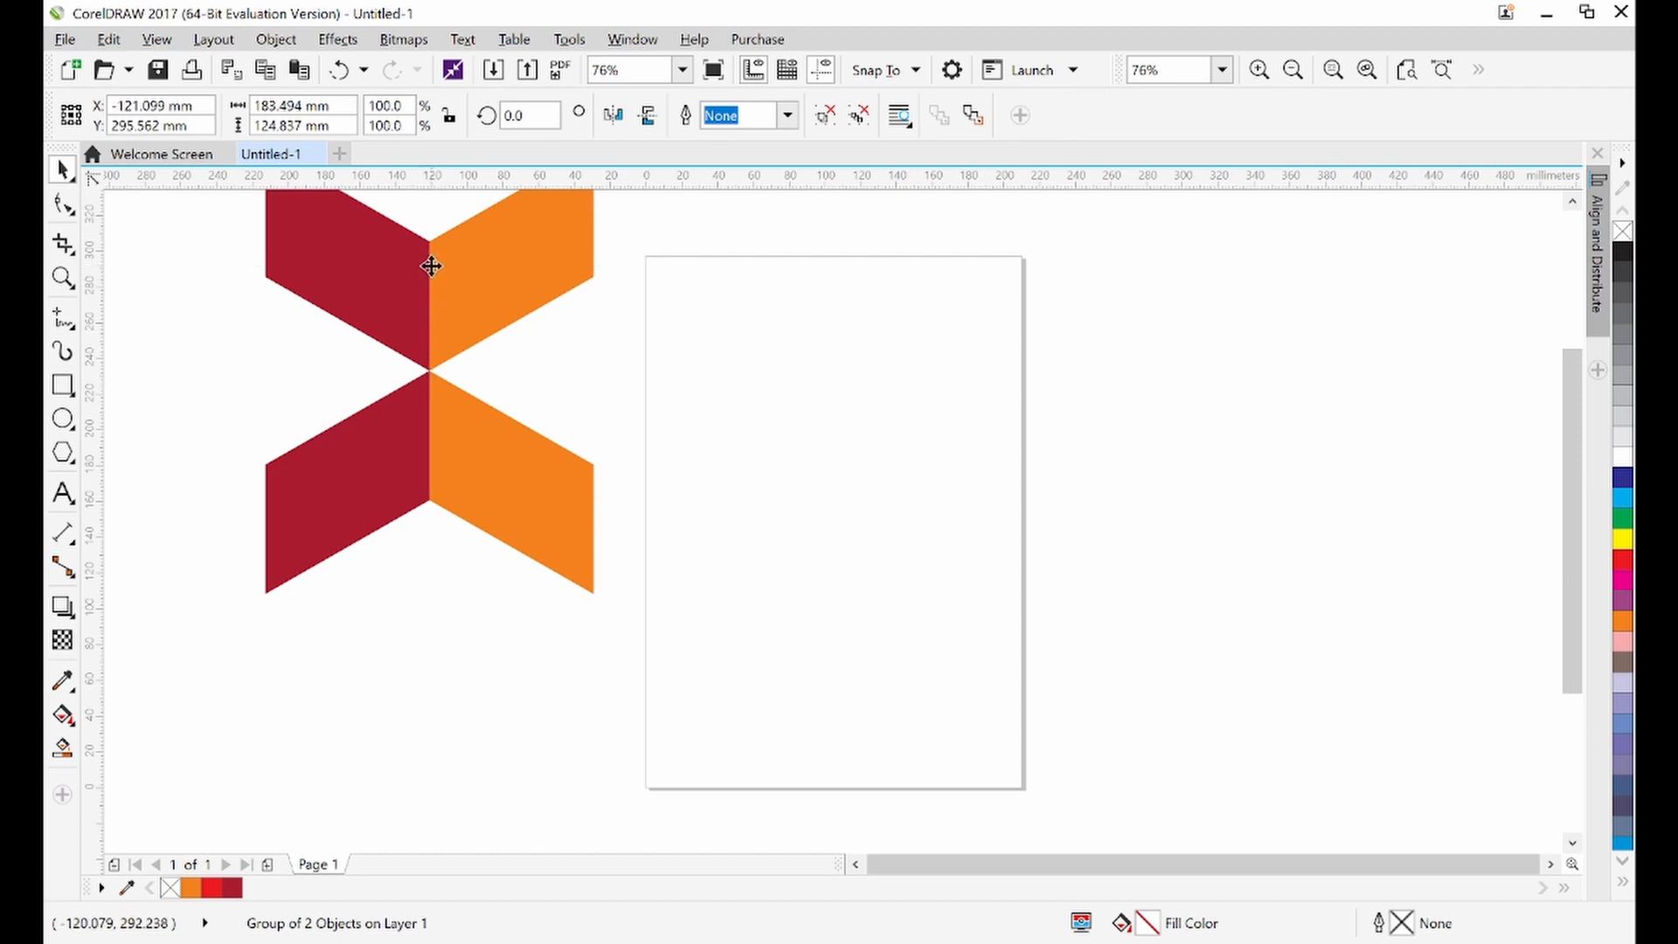
mouse_move(430, 264)
mouse_down()
mouse_move(443, 317)
mouse_move(427, 264)
mouse_up()
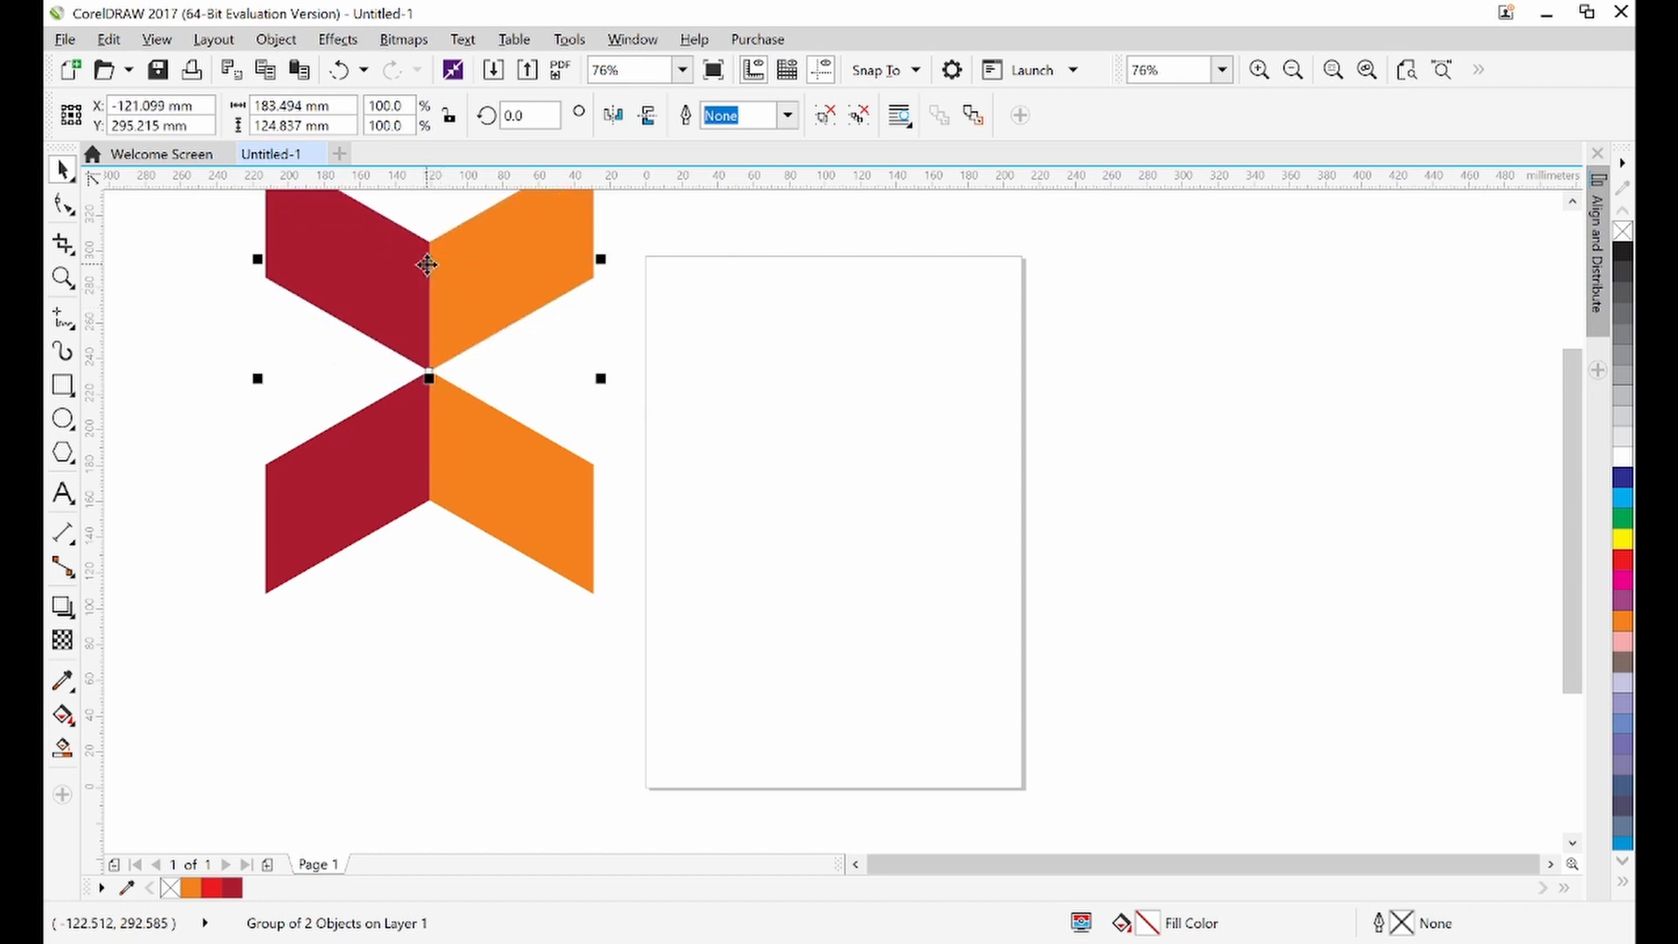
click(411, 577)
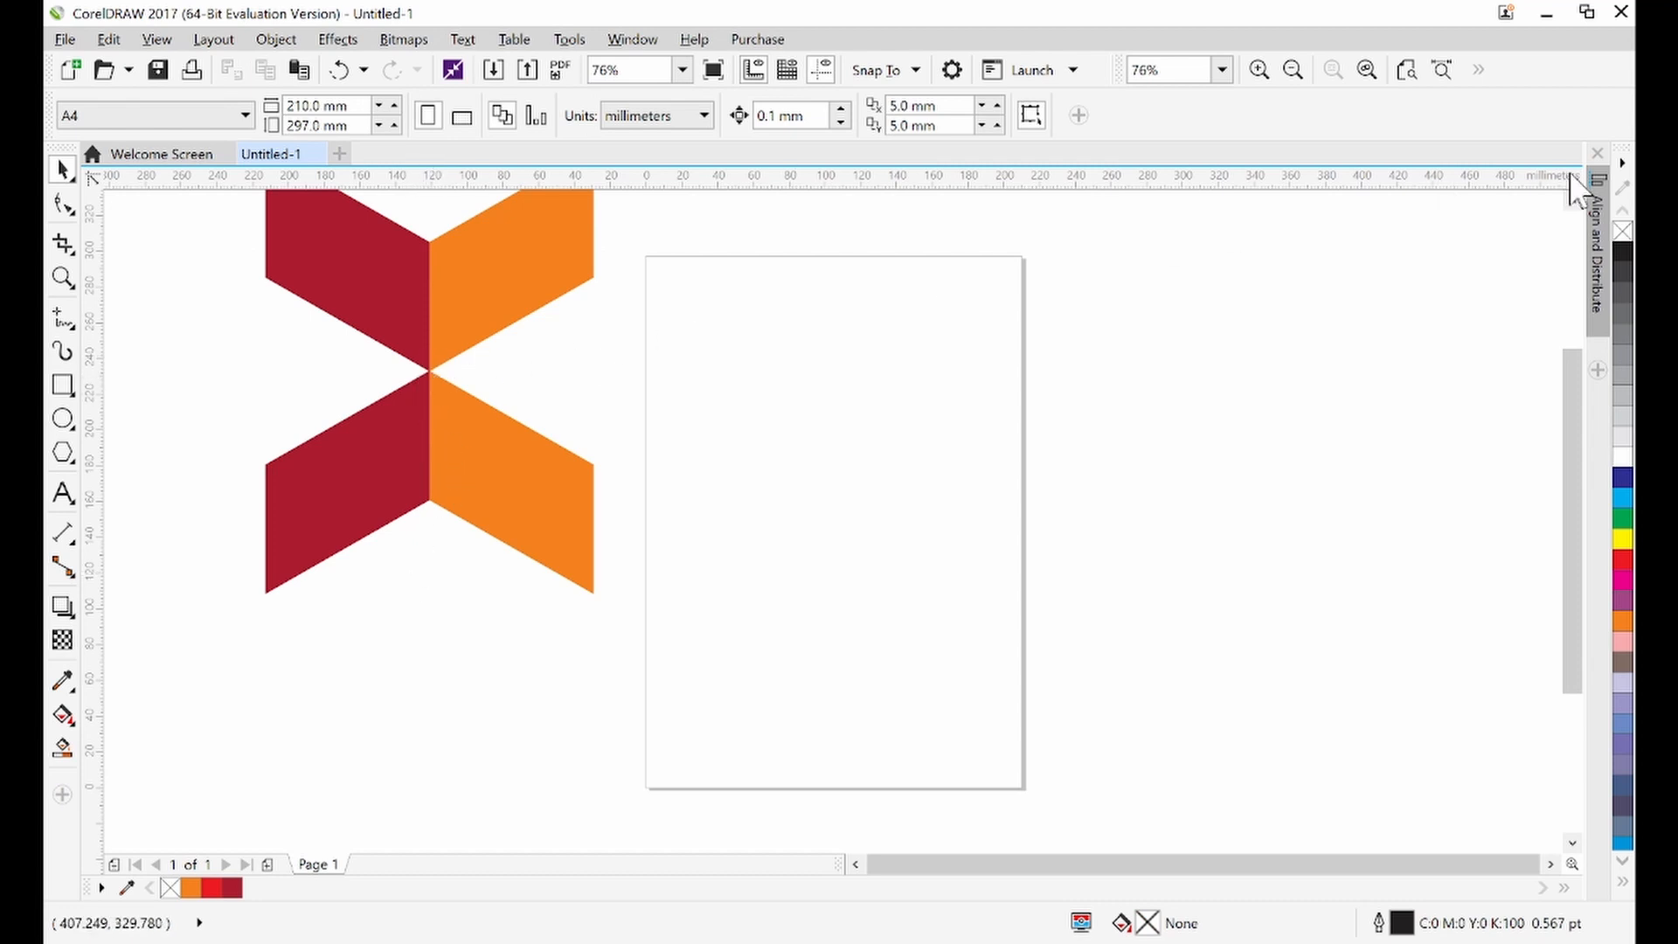
Mirror the upper chevron horizontally so its orange half sits on the left
scroll(1573, 202, up, 3)
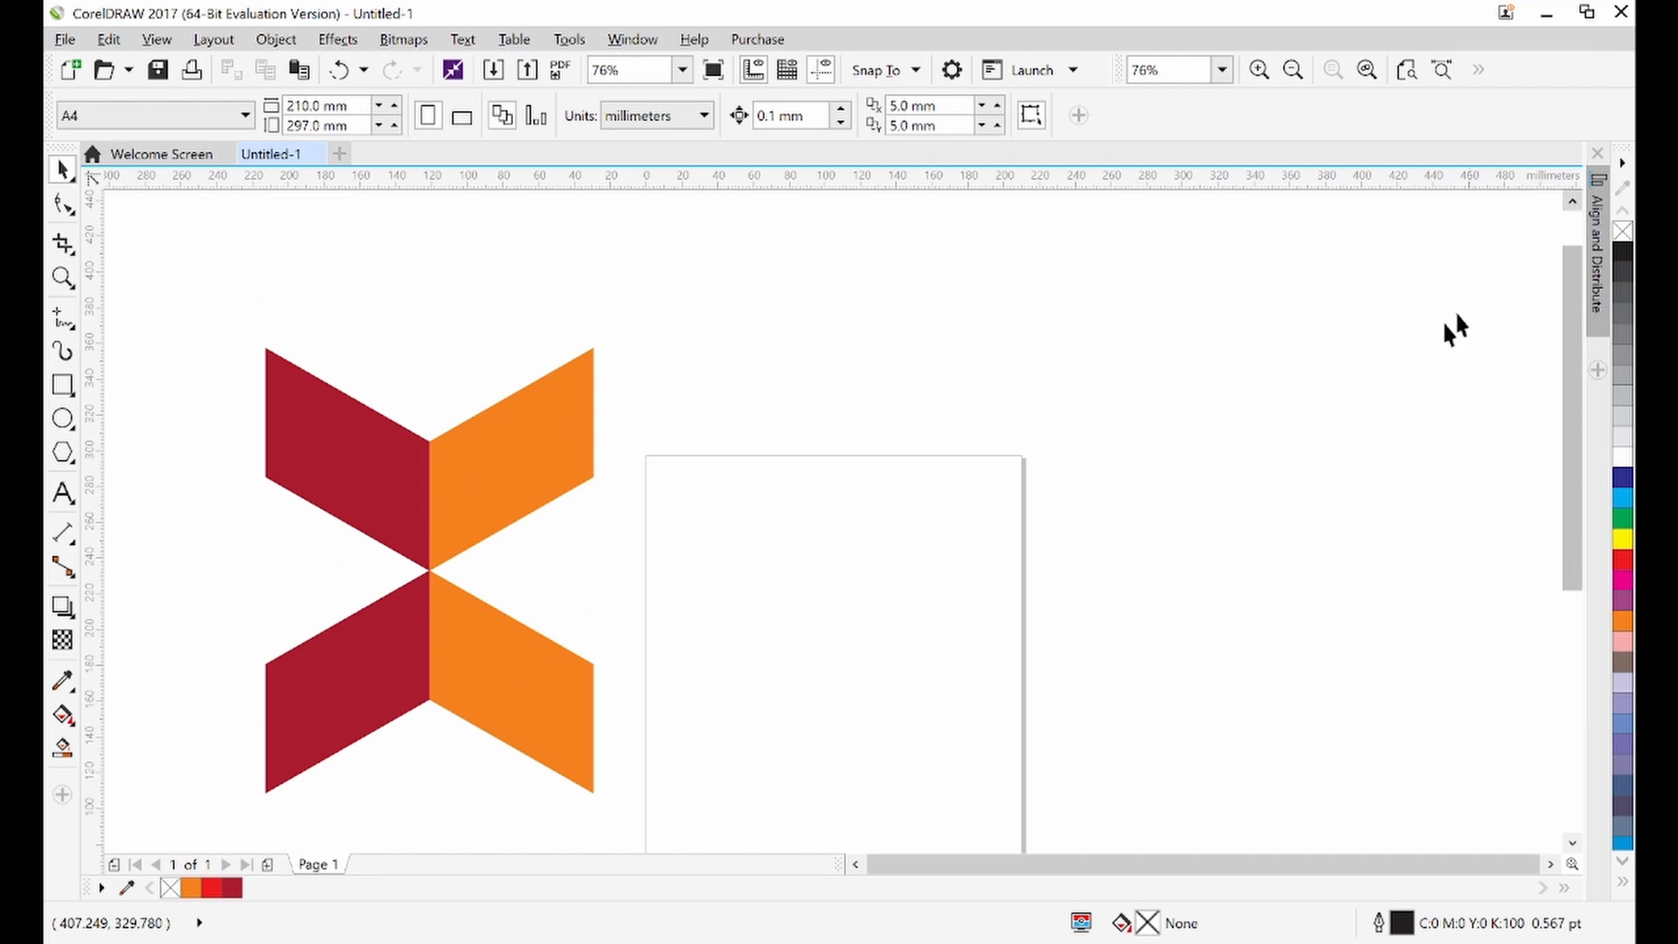
click(856, 864)
click(856, 864)
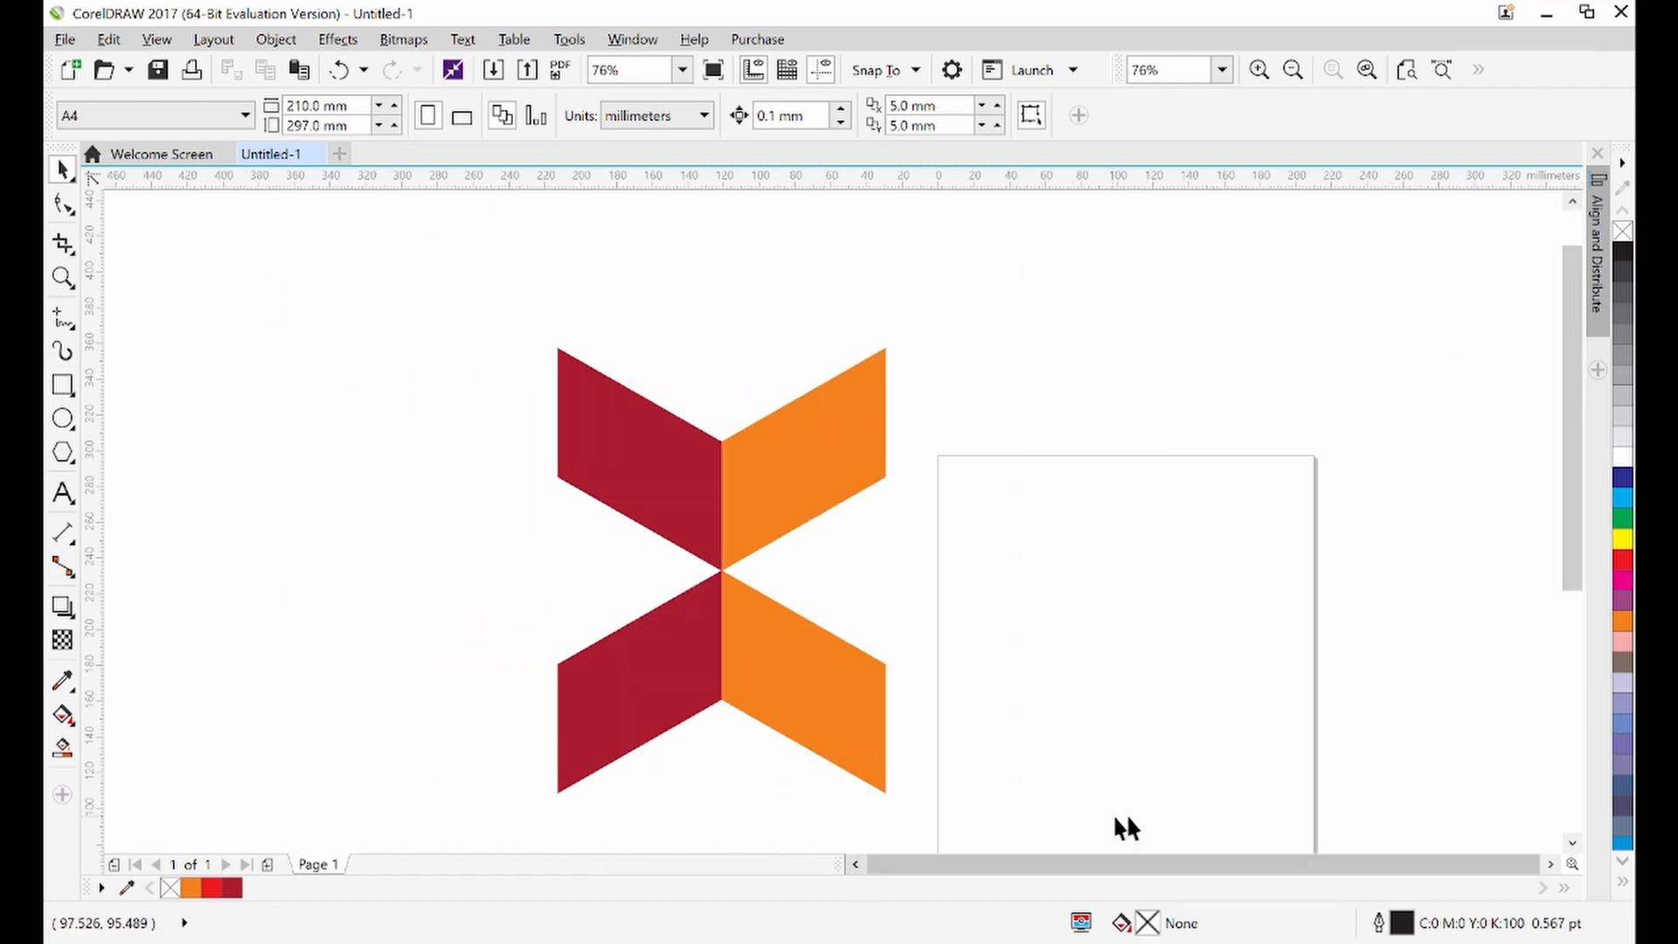
click(1572, 843)
click(1573, 843)
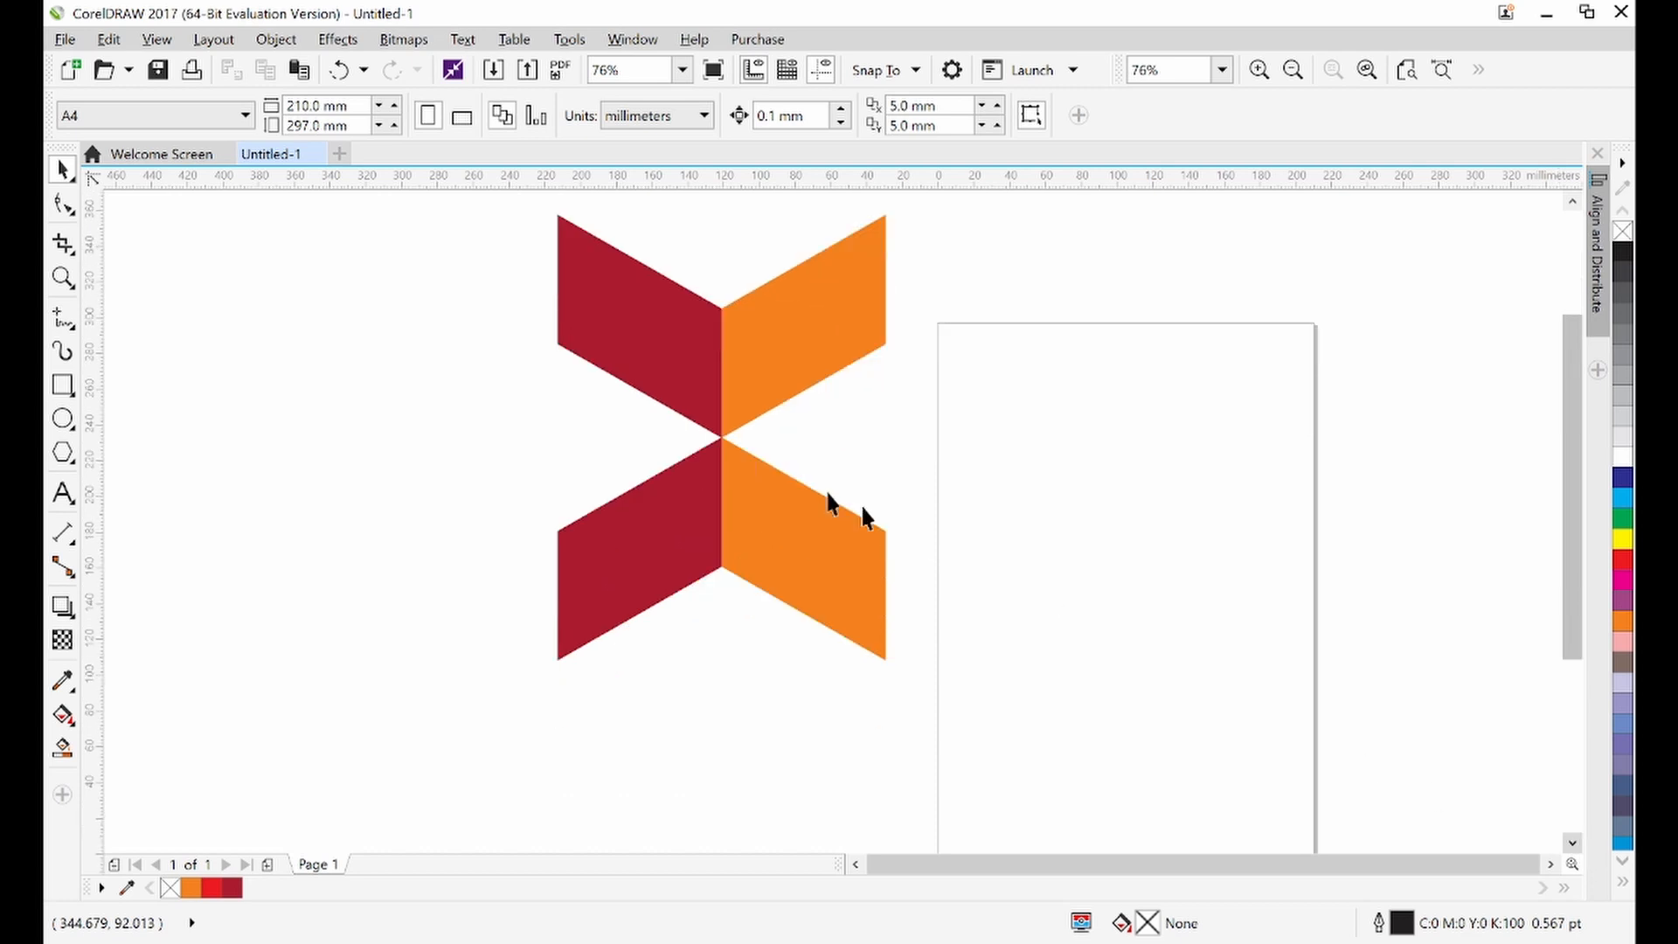
click(765, 367)
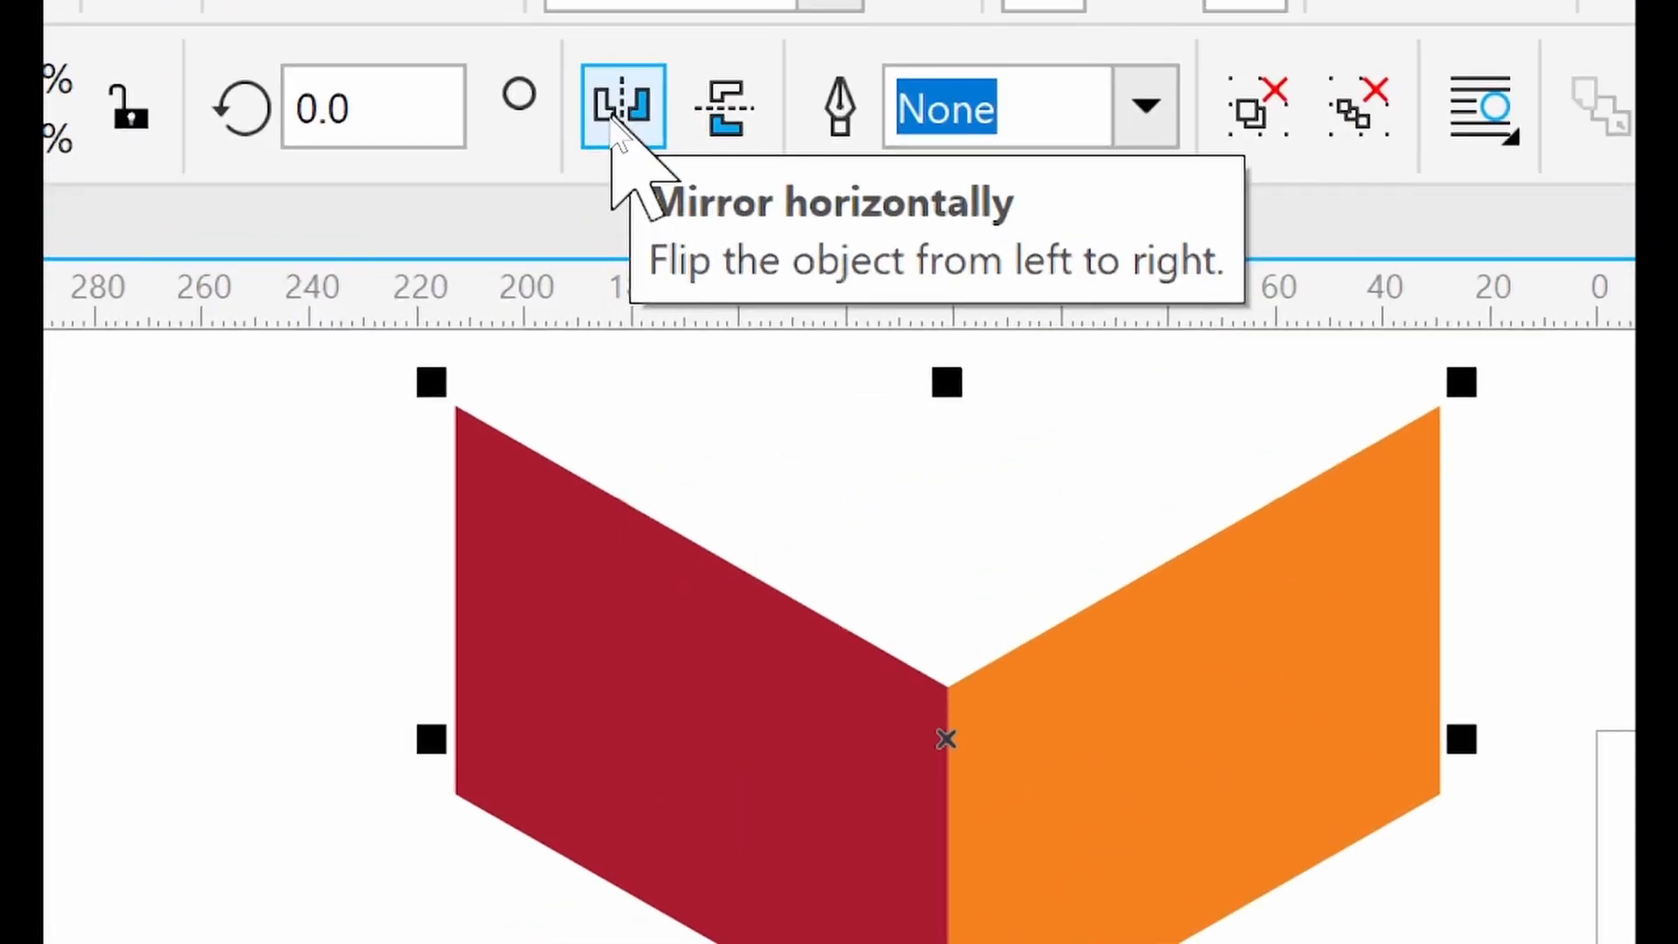
click(616, 109)
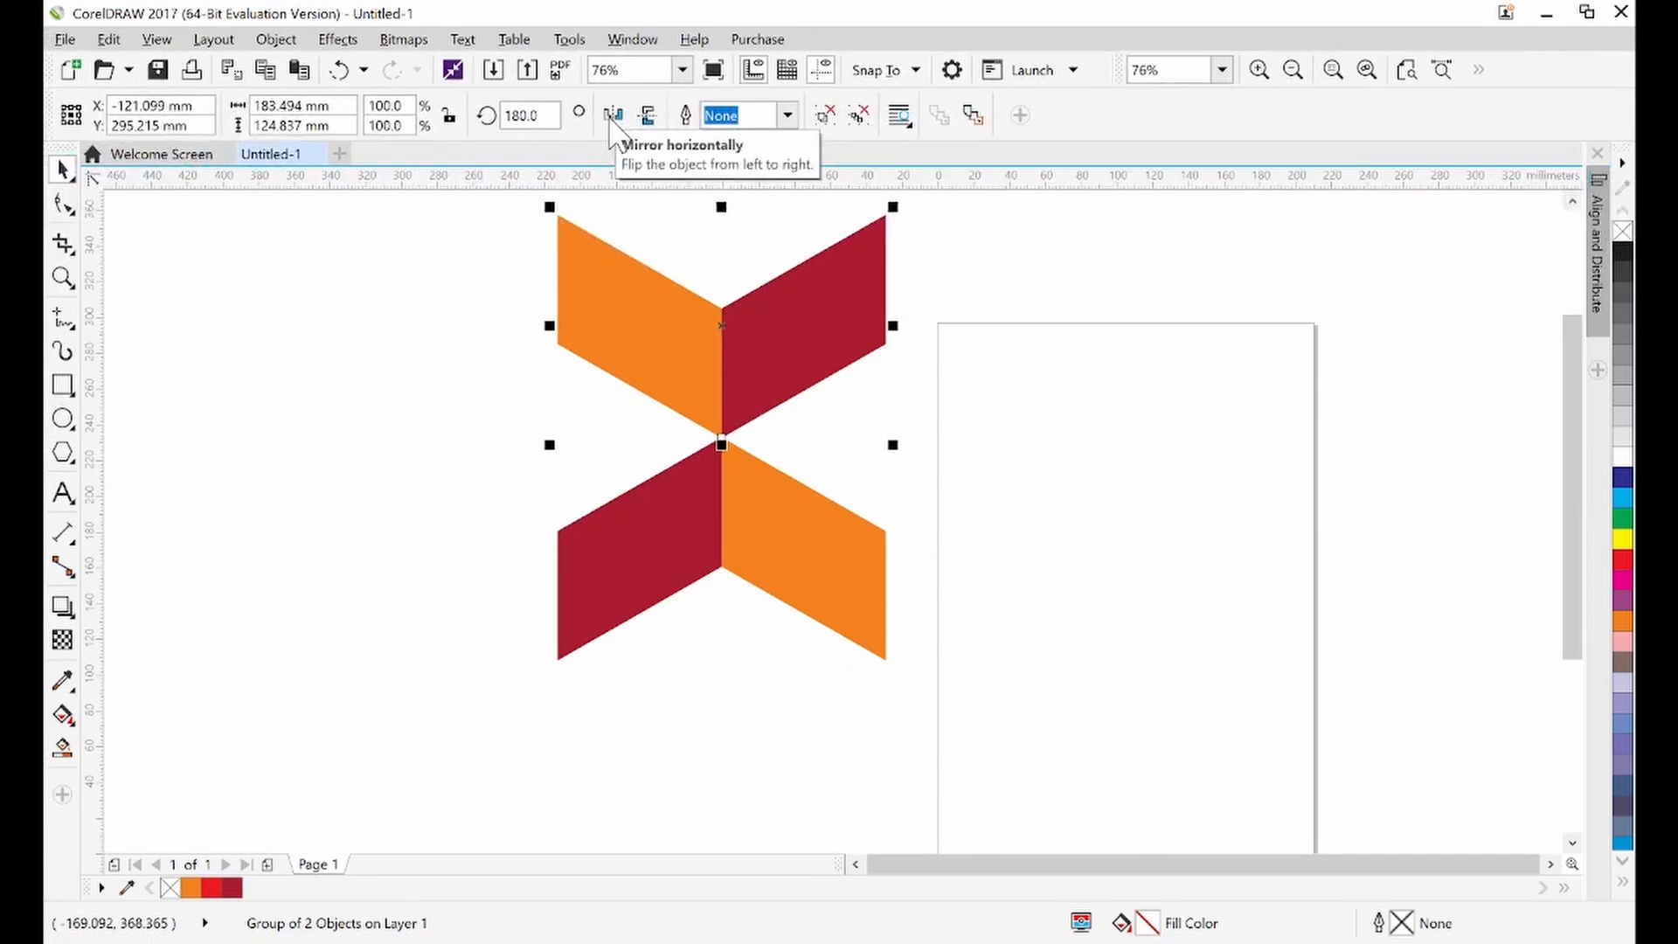
click(434, 388)
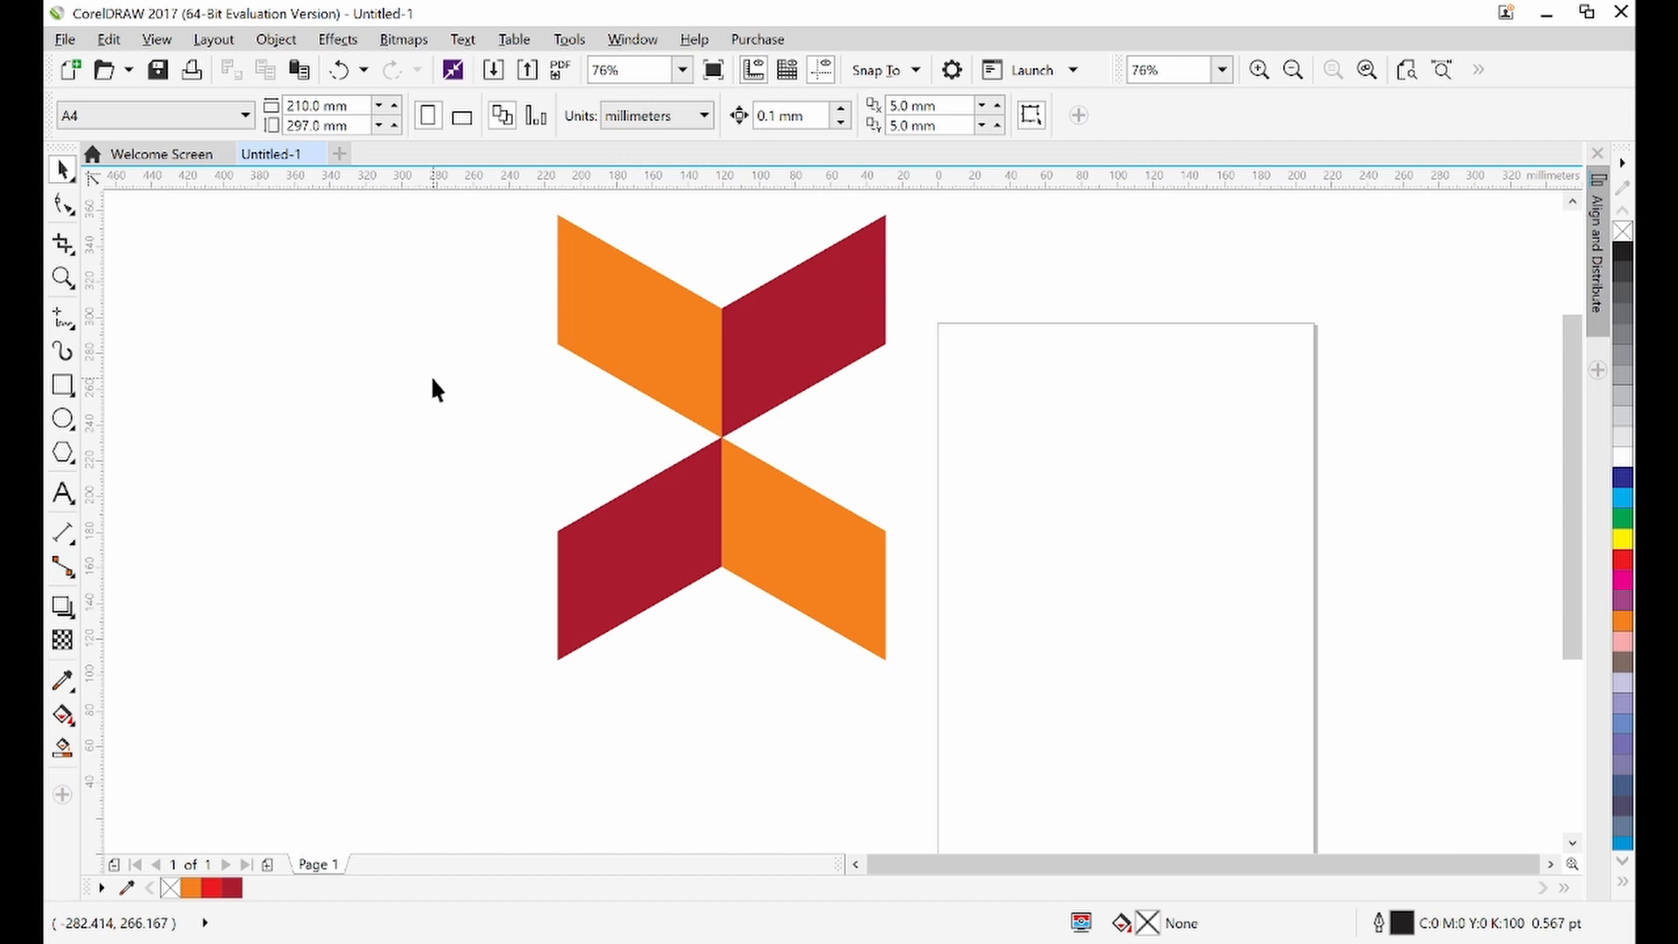
Duplicate the upper chevron and place the copy to its right to extend the zigzag
click(619, 325)
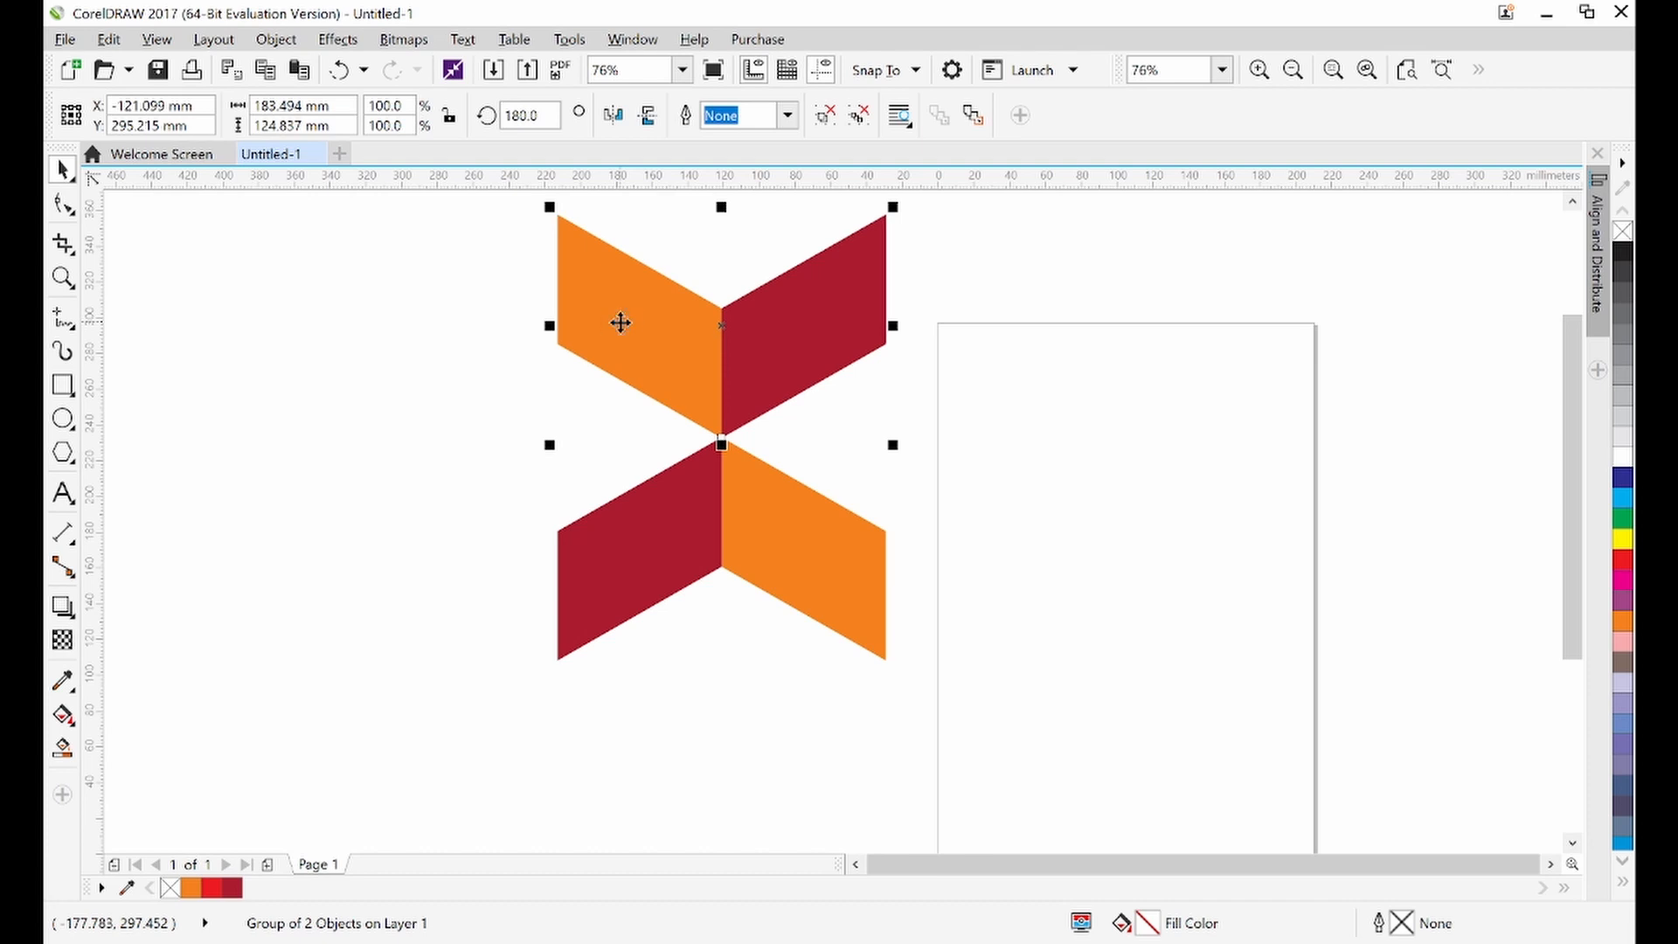
drag(620, 323, 1048, 345)
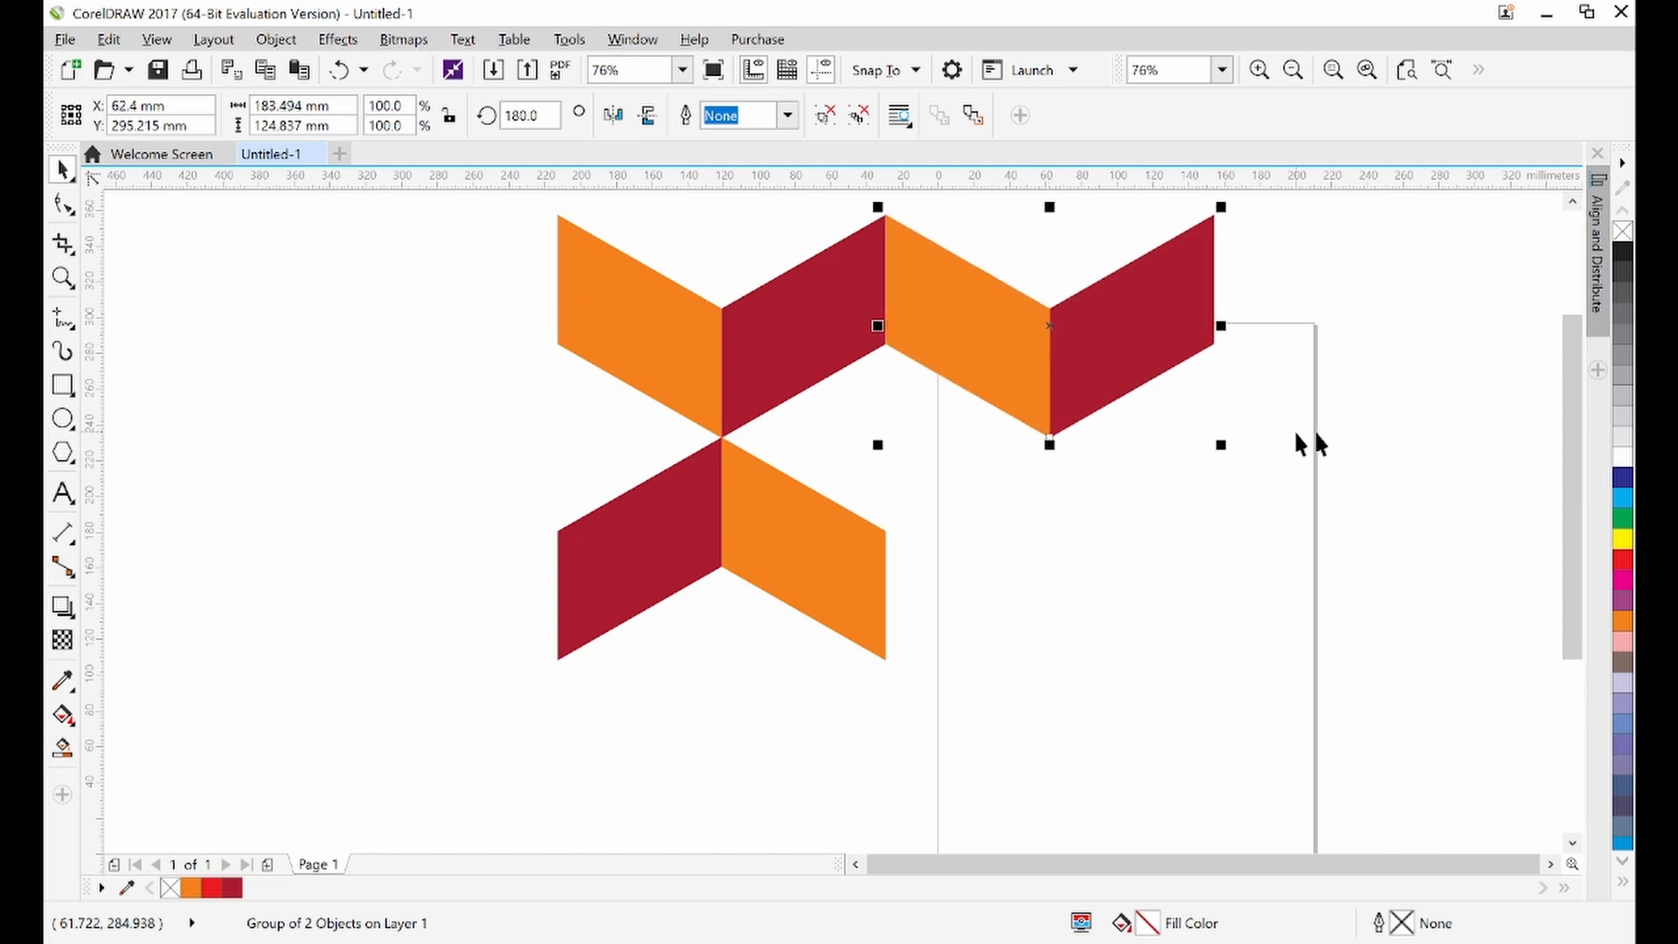
click(1512, 385)
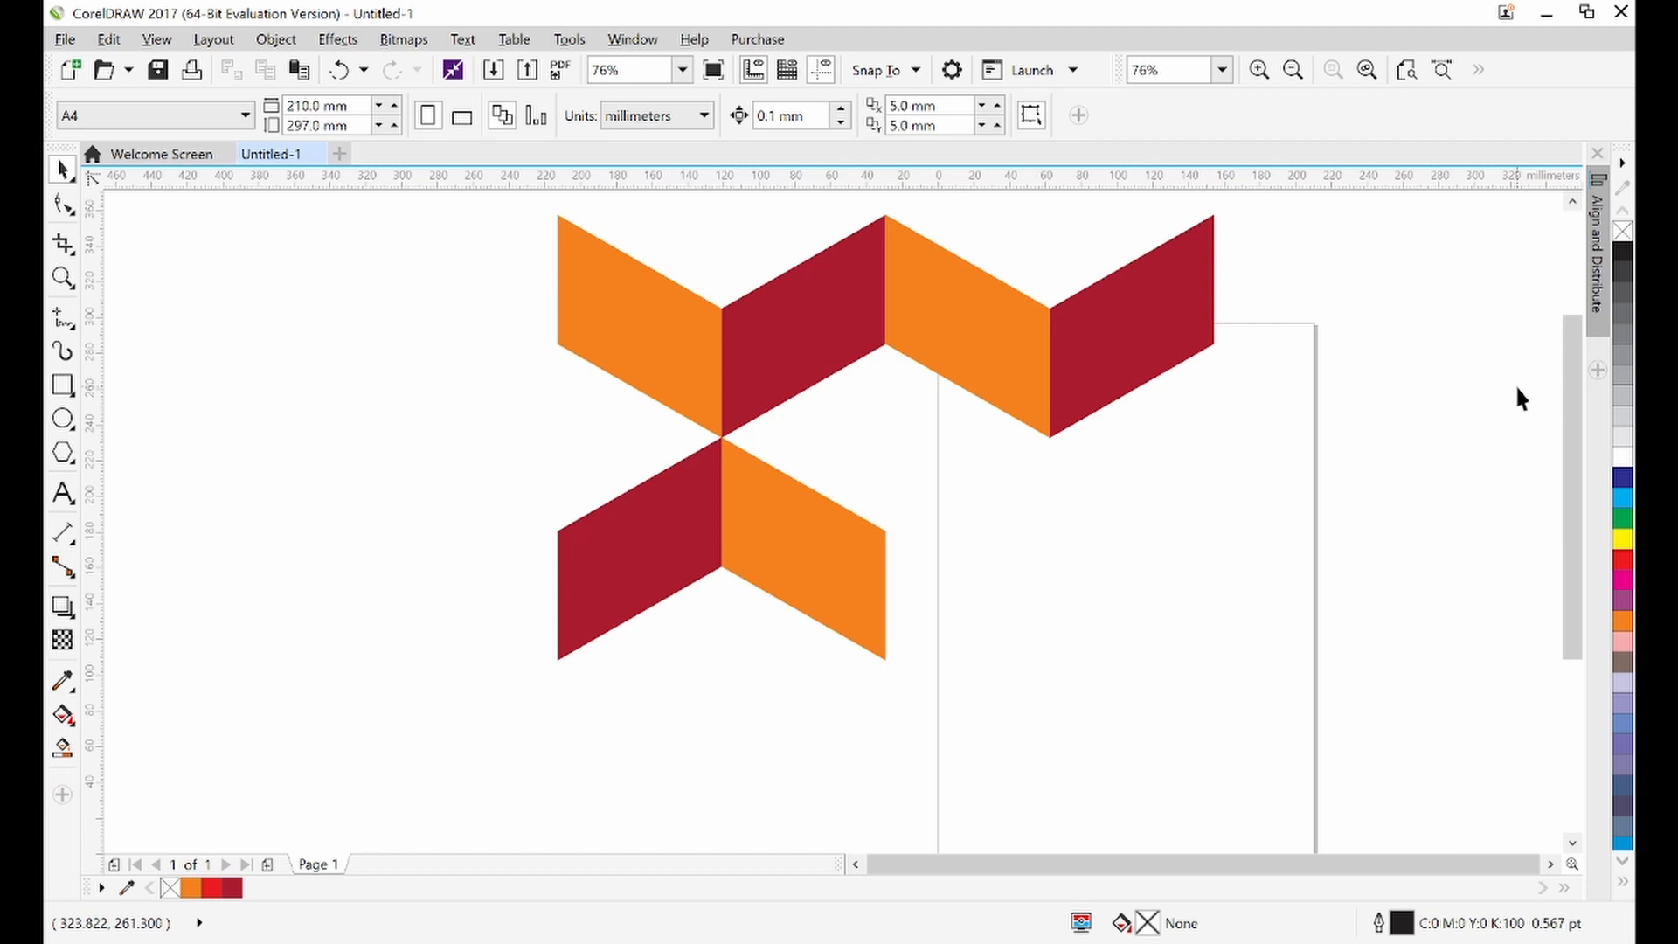
Nudge the copied chevron sideways so it butts exactly against the first one
click(1572, 203)
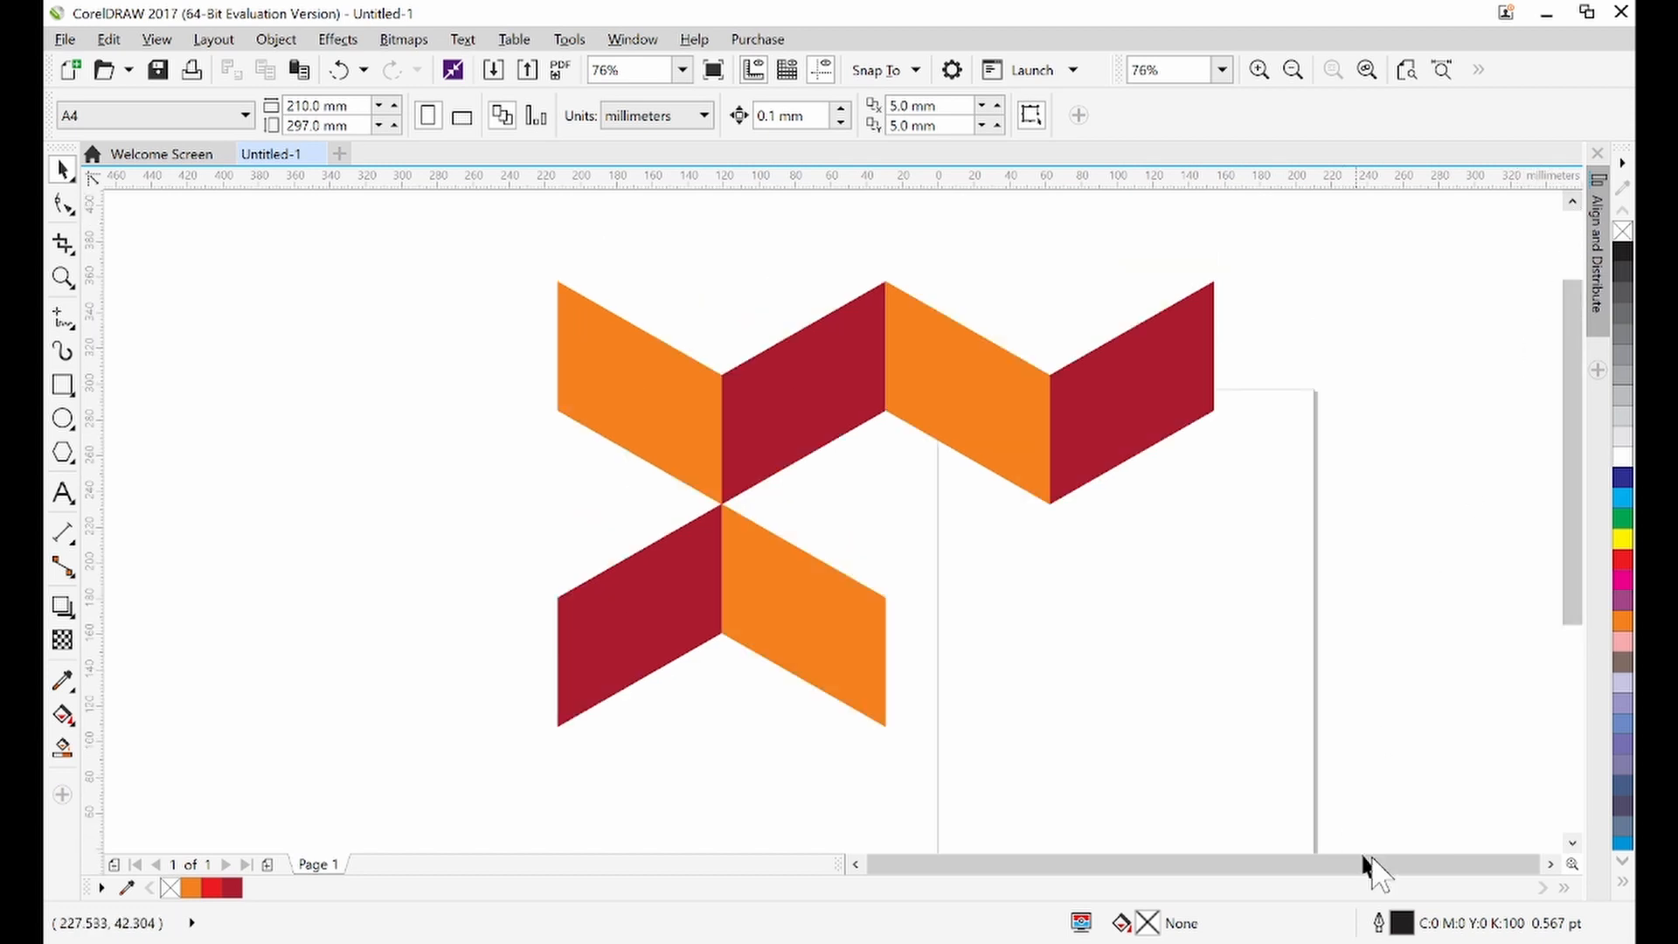
click(1572, 843)
click(1049, 344)
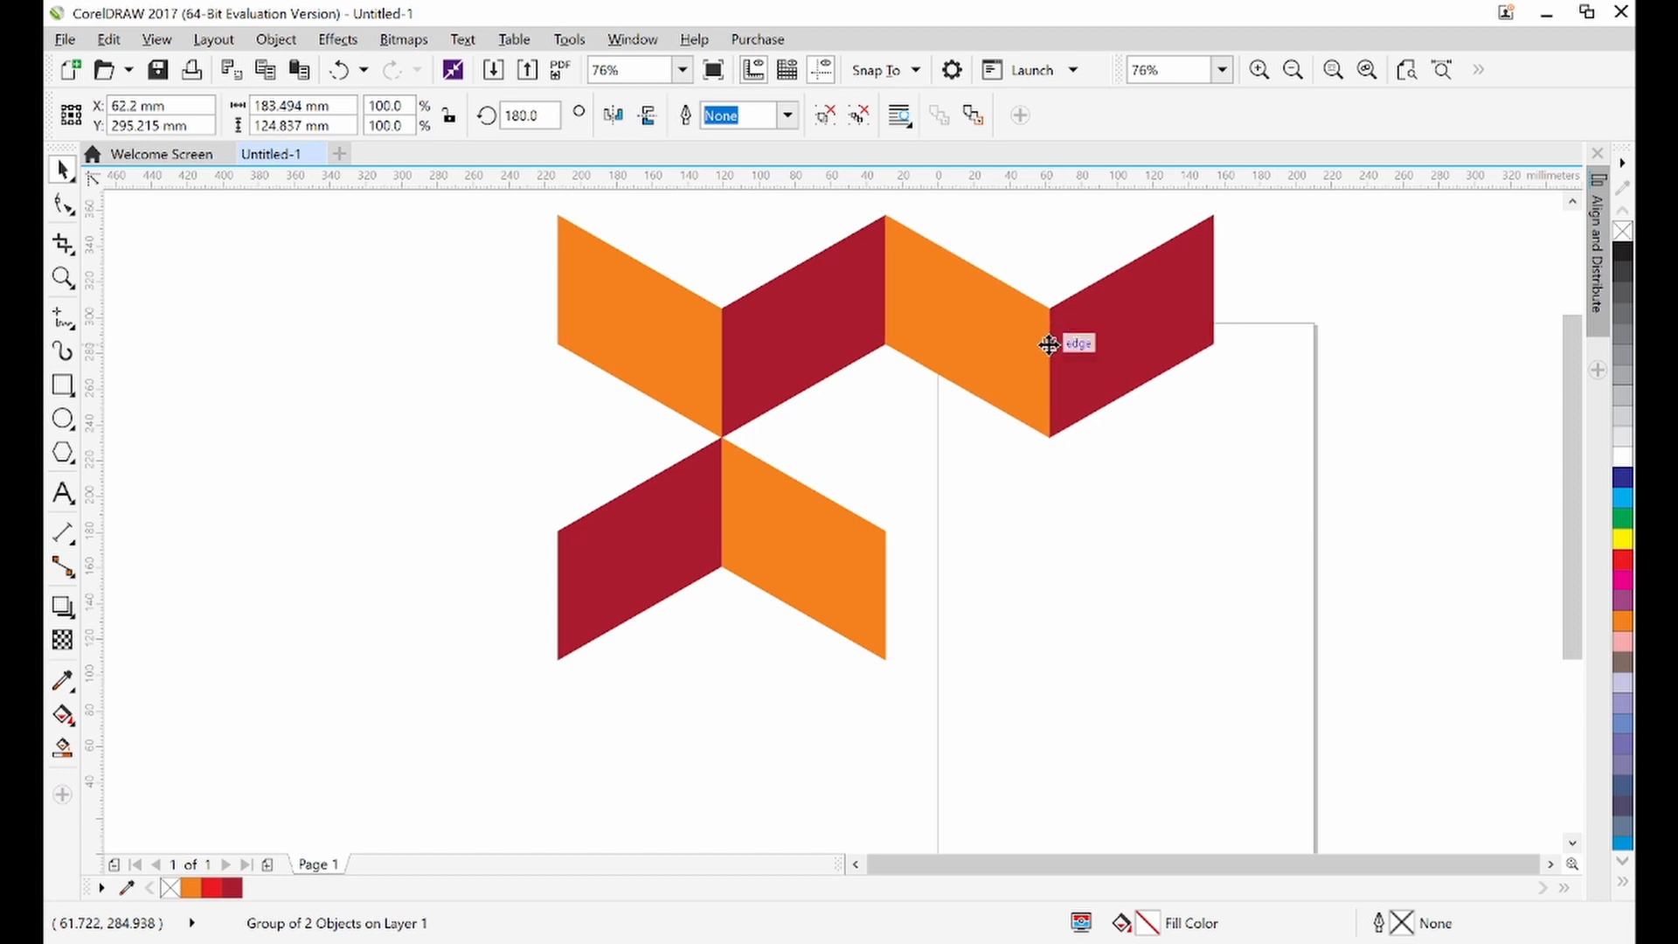
key(Right)
key(Right)
key(Right)
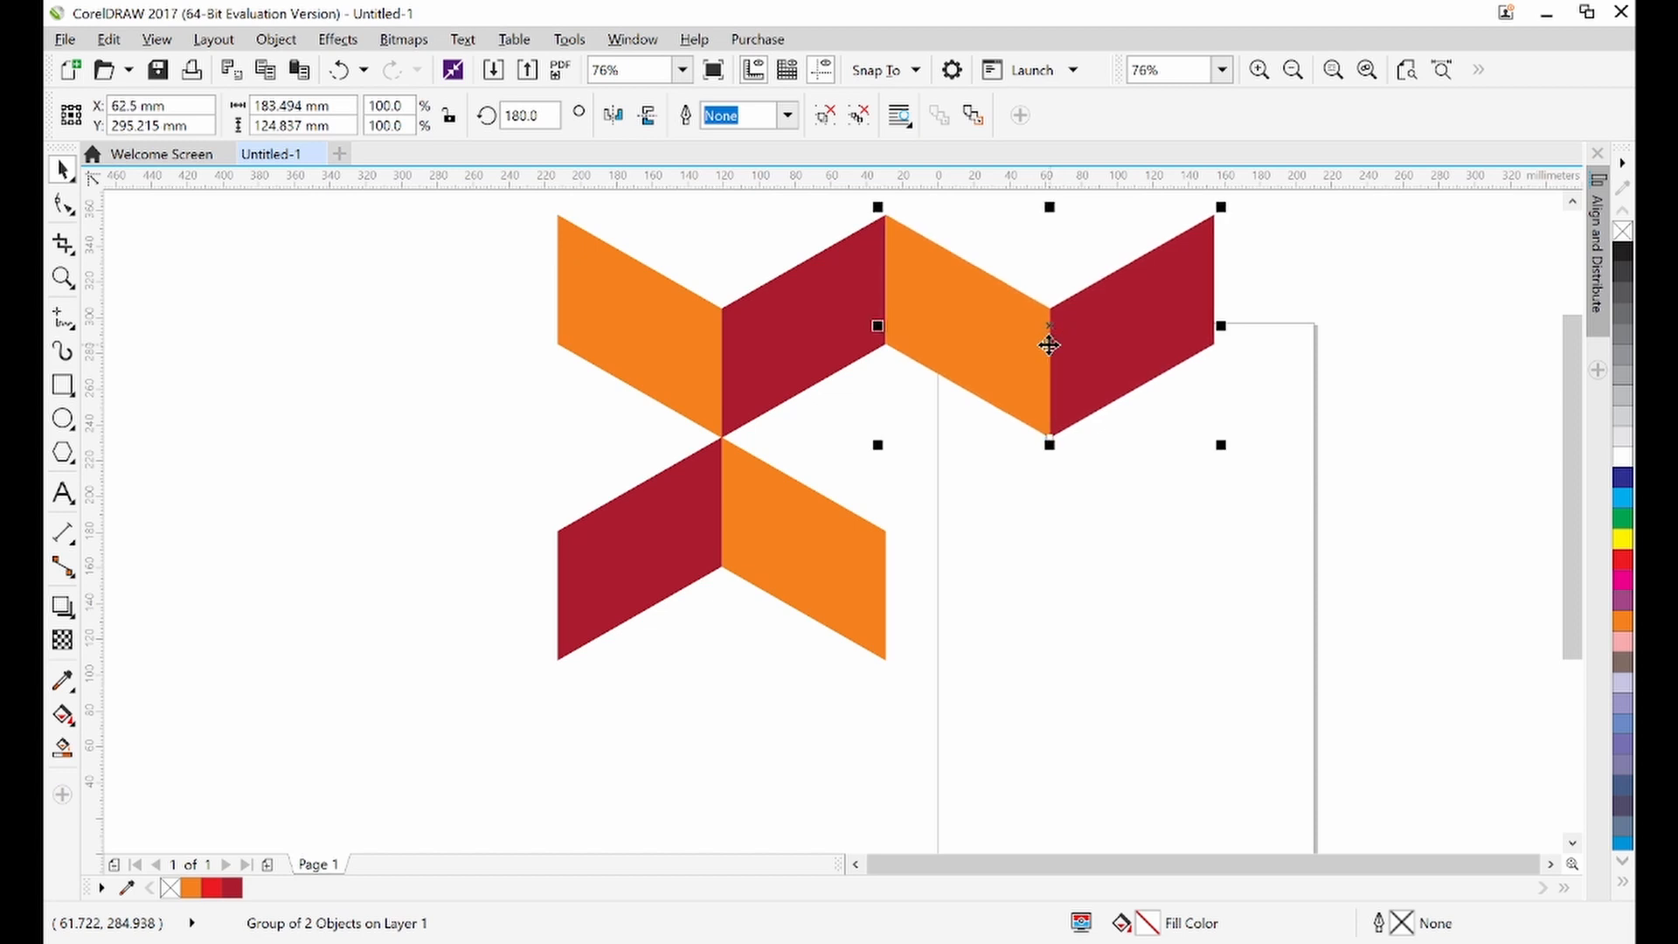
key(Left)
click(1517, 398)
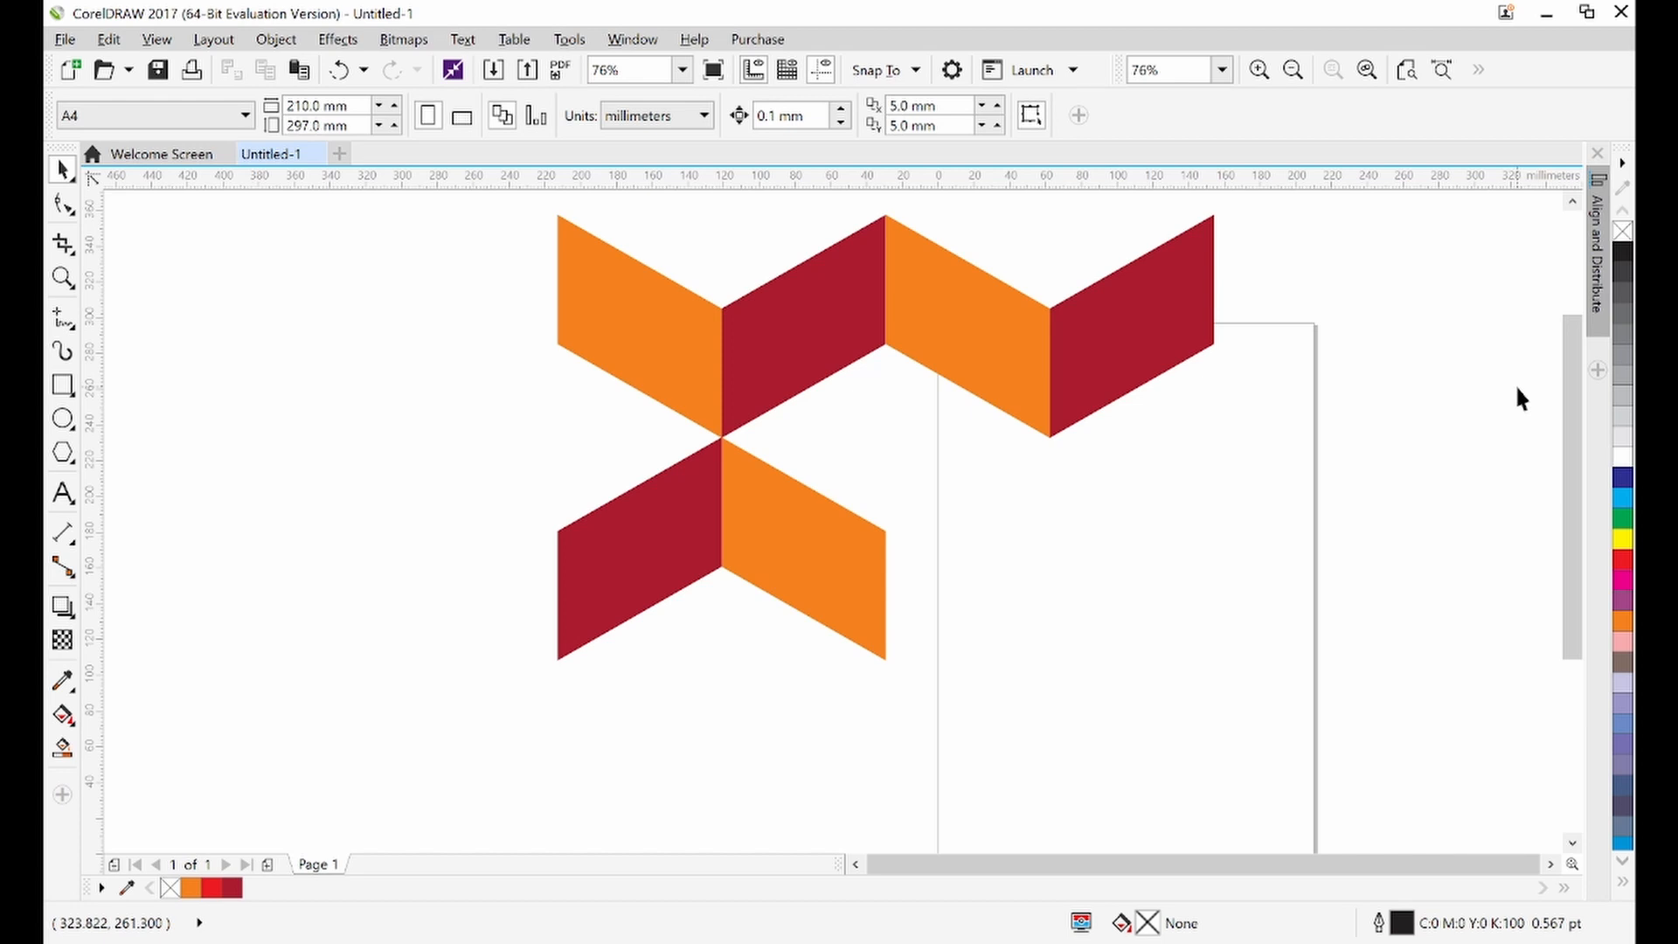
Draw a rectangle about 156 × 87 mm overlapping the gap below the zigzag
click(1572, 202)
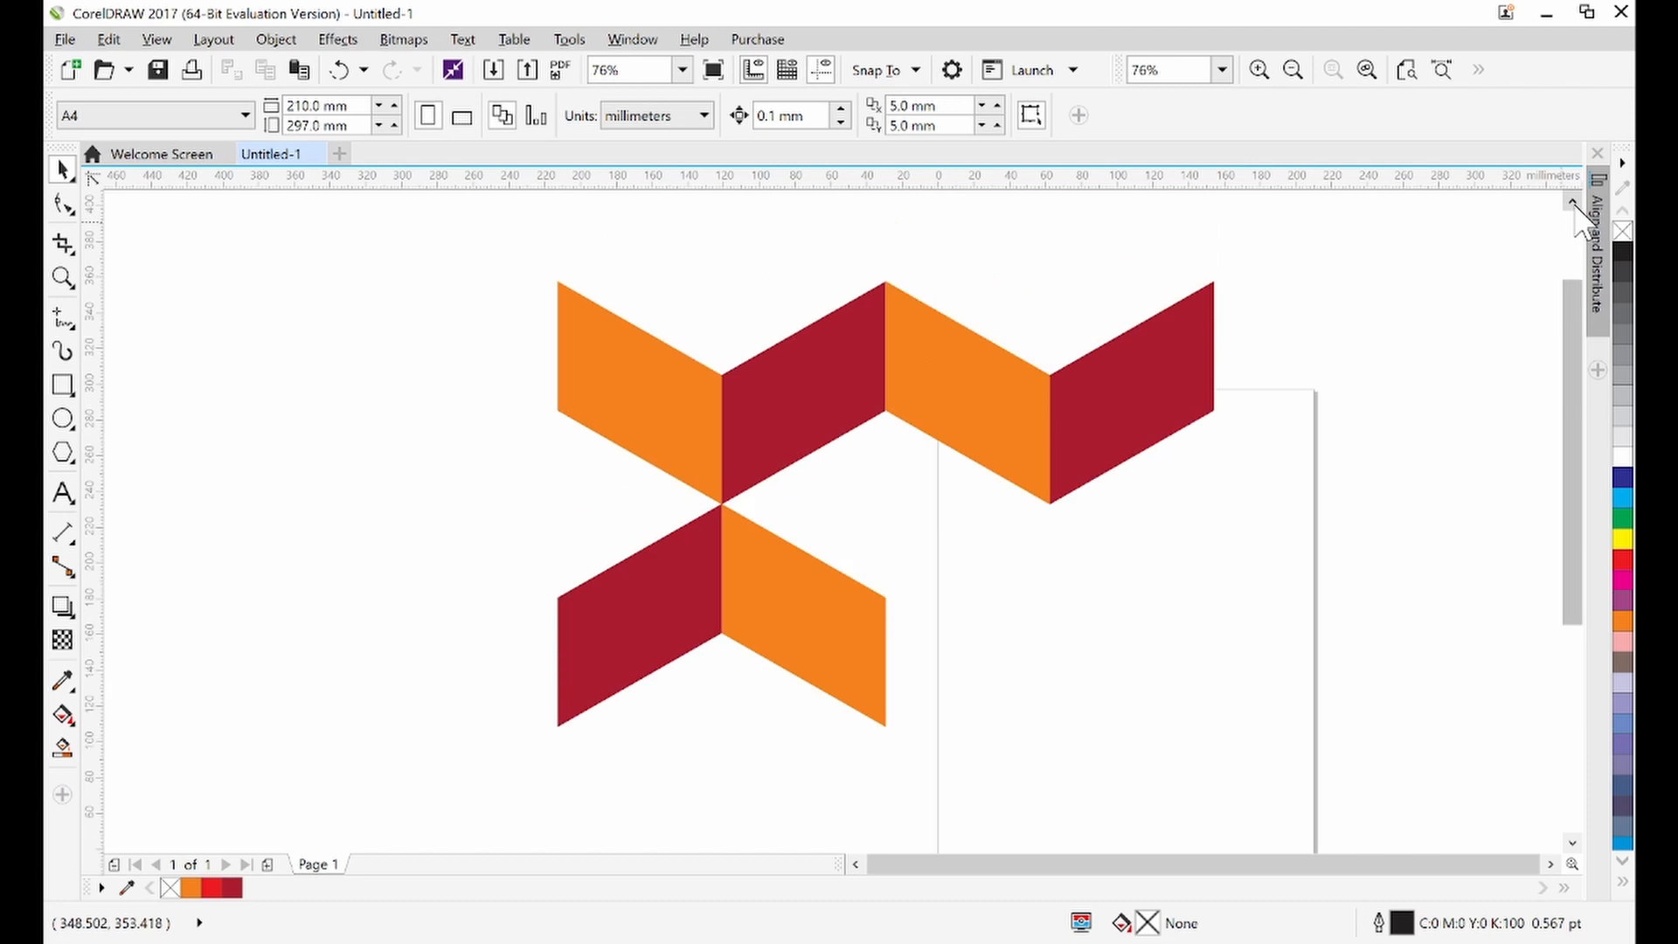
click(1551, 865)
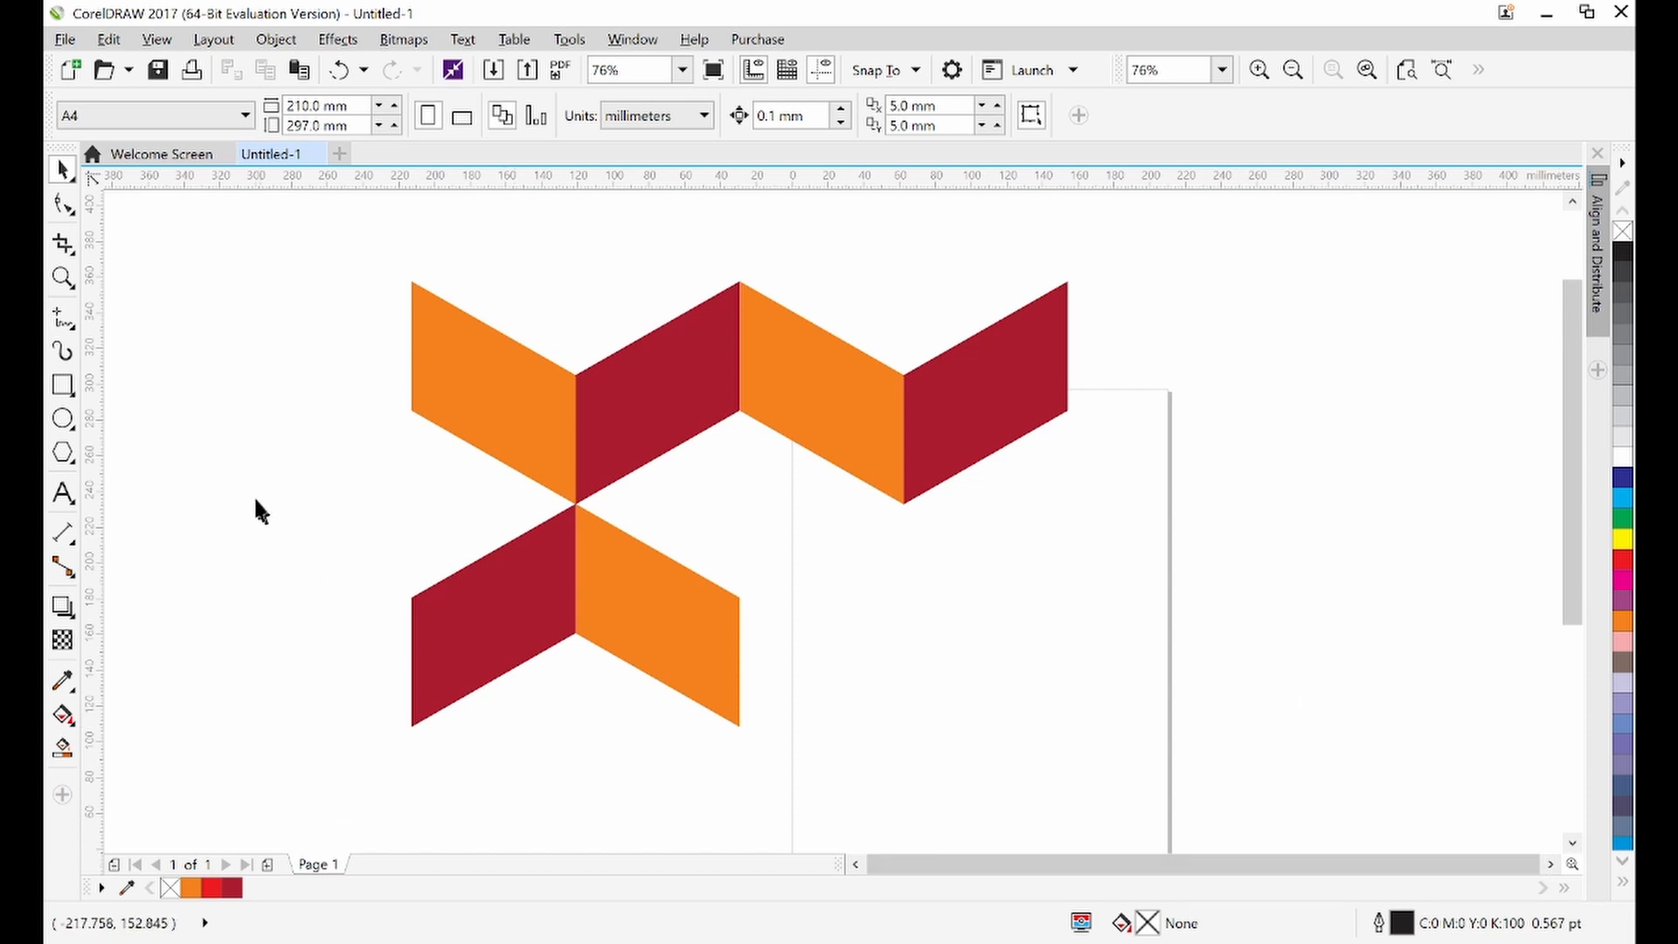
click(62, 384)
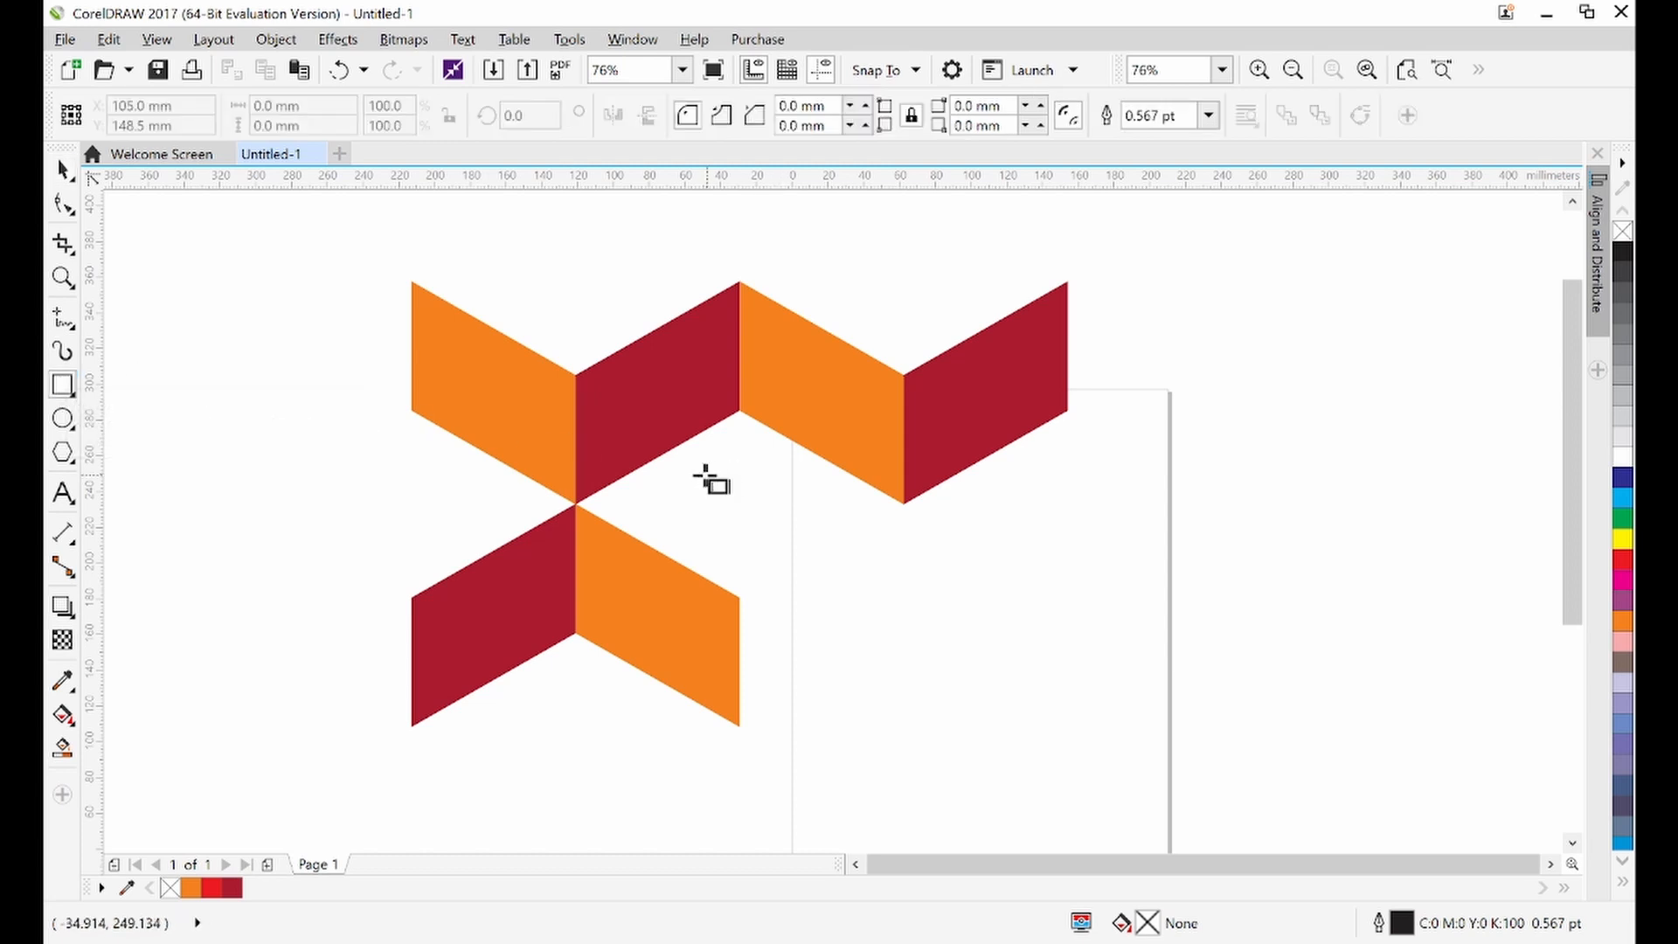
drag(679, 456, 959, 612)
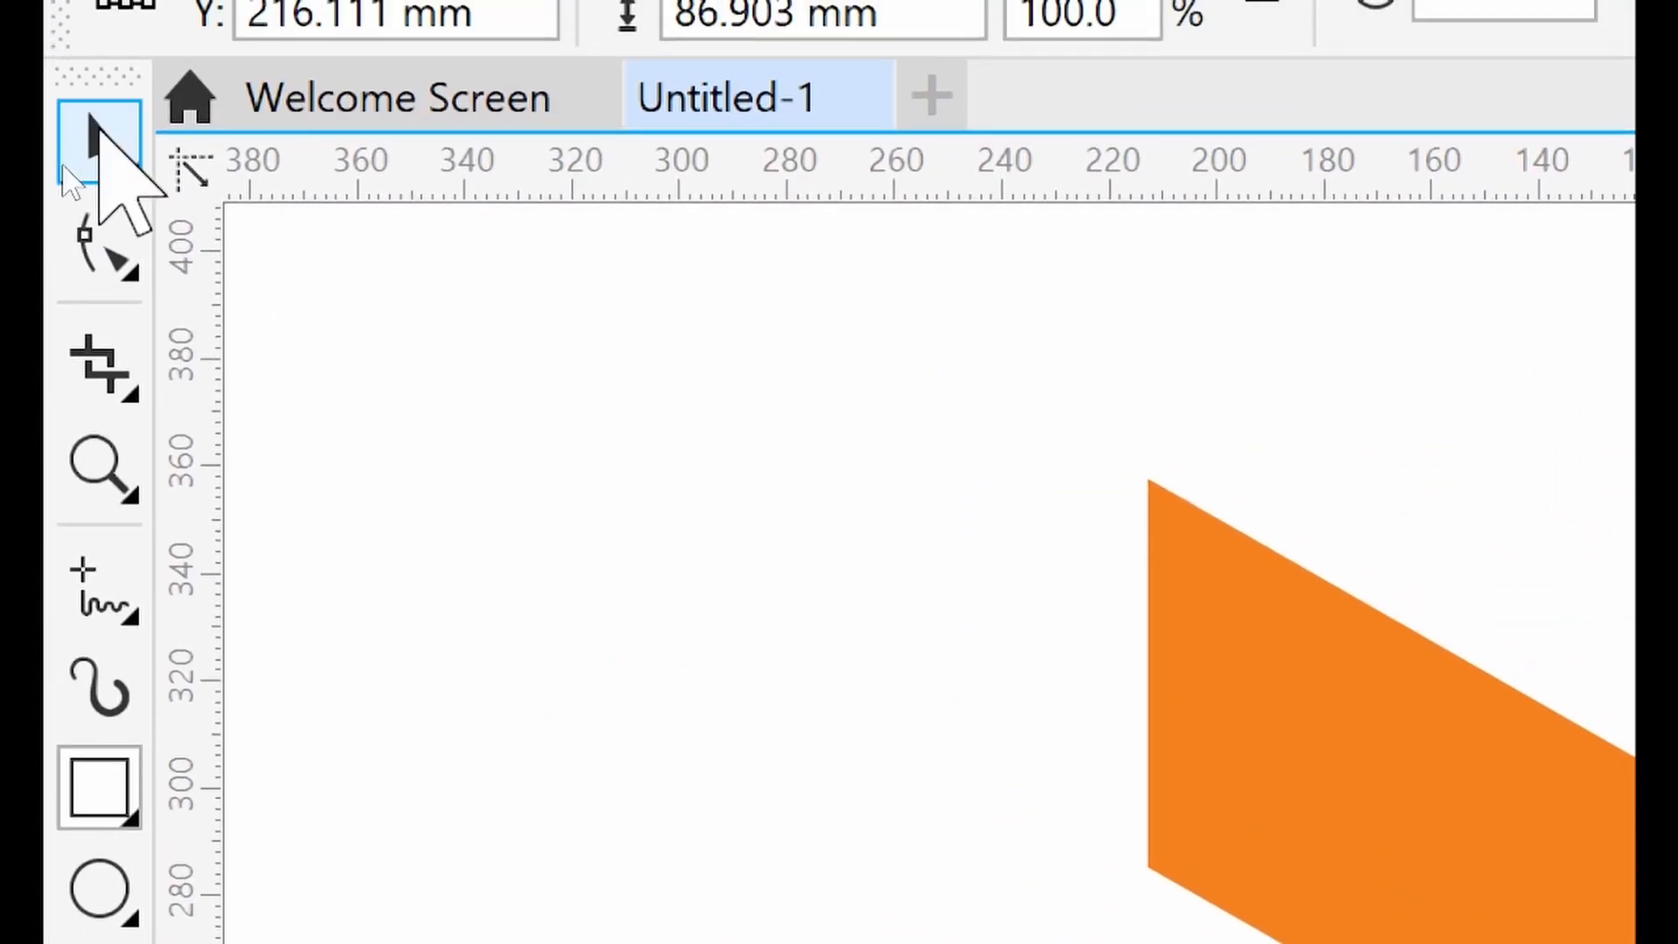
Fill the rectangle with yellow and remove its outline
click(100, 138)
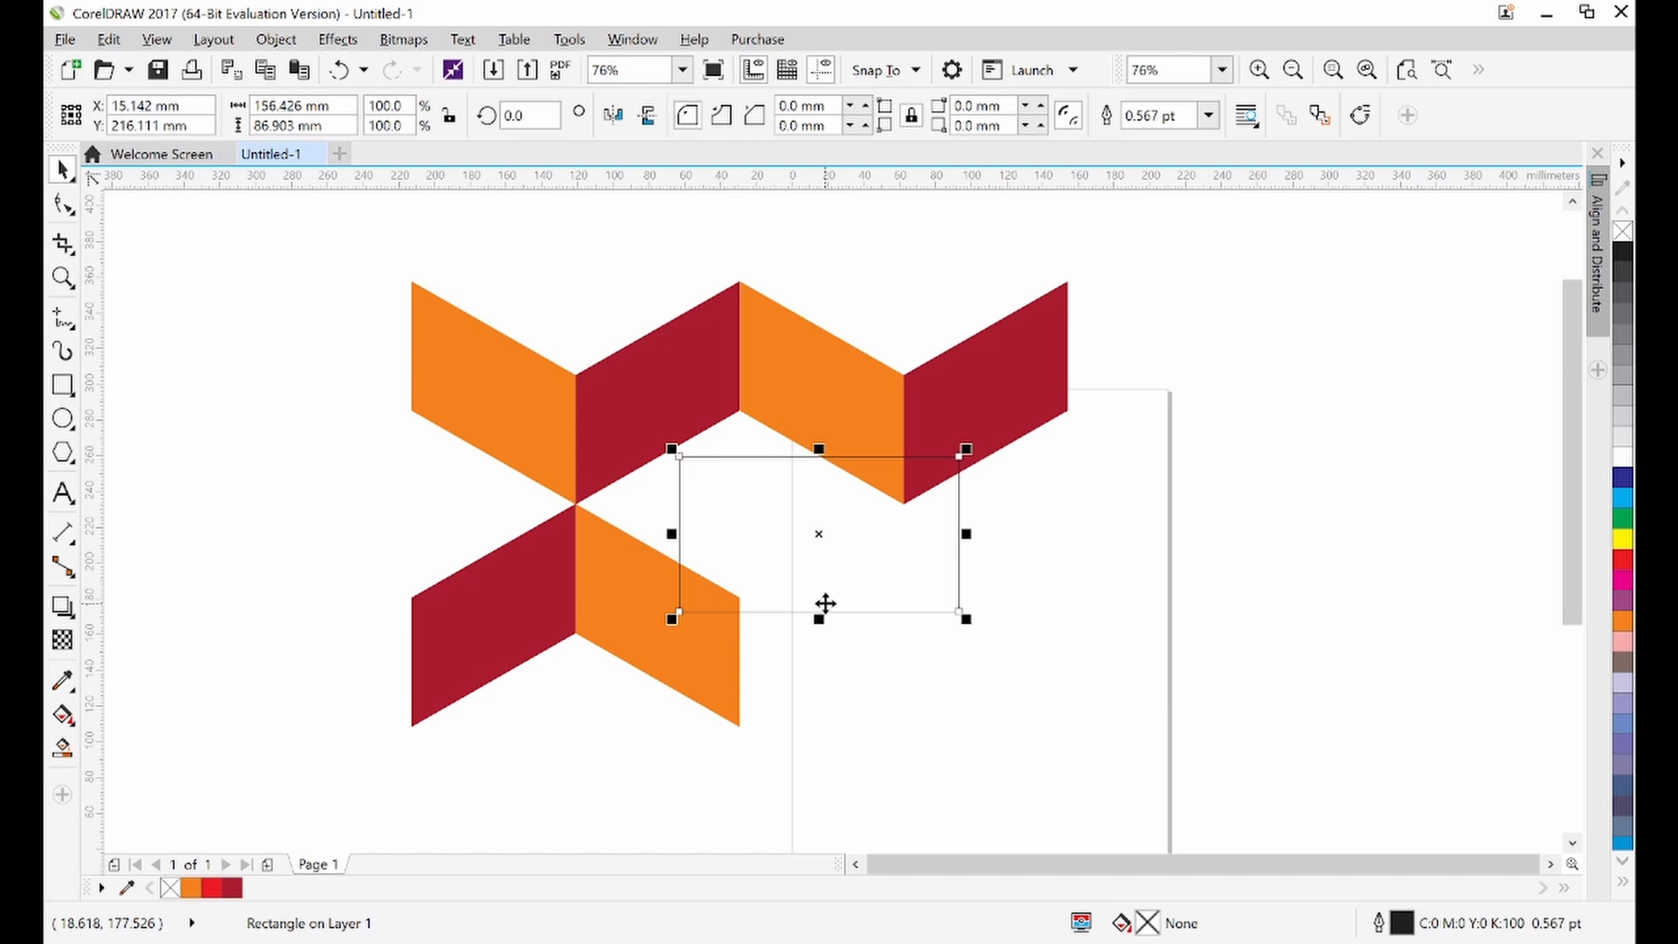
click(823, 546)
drag(824, 545, 813, 544)
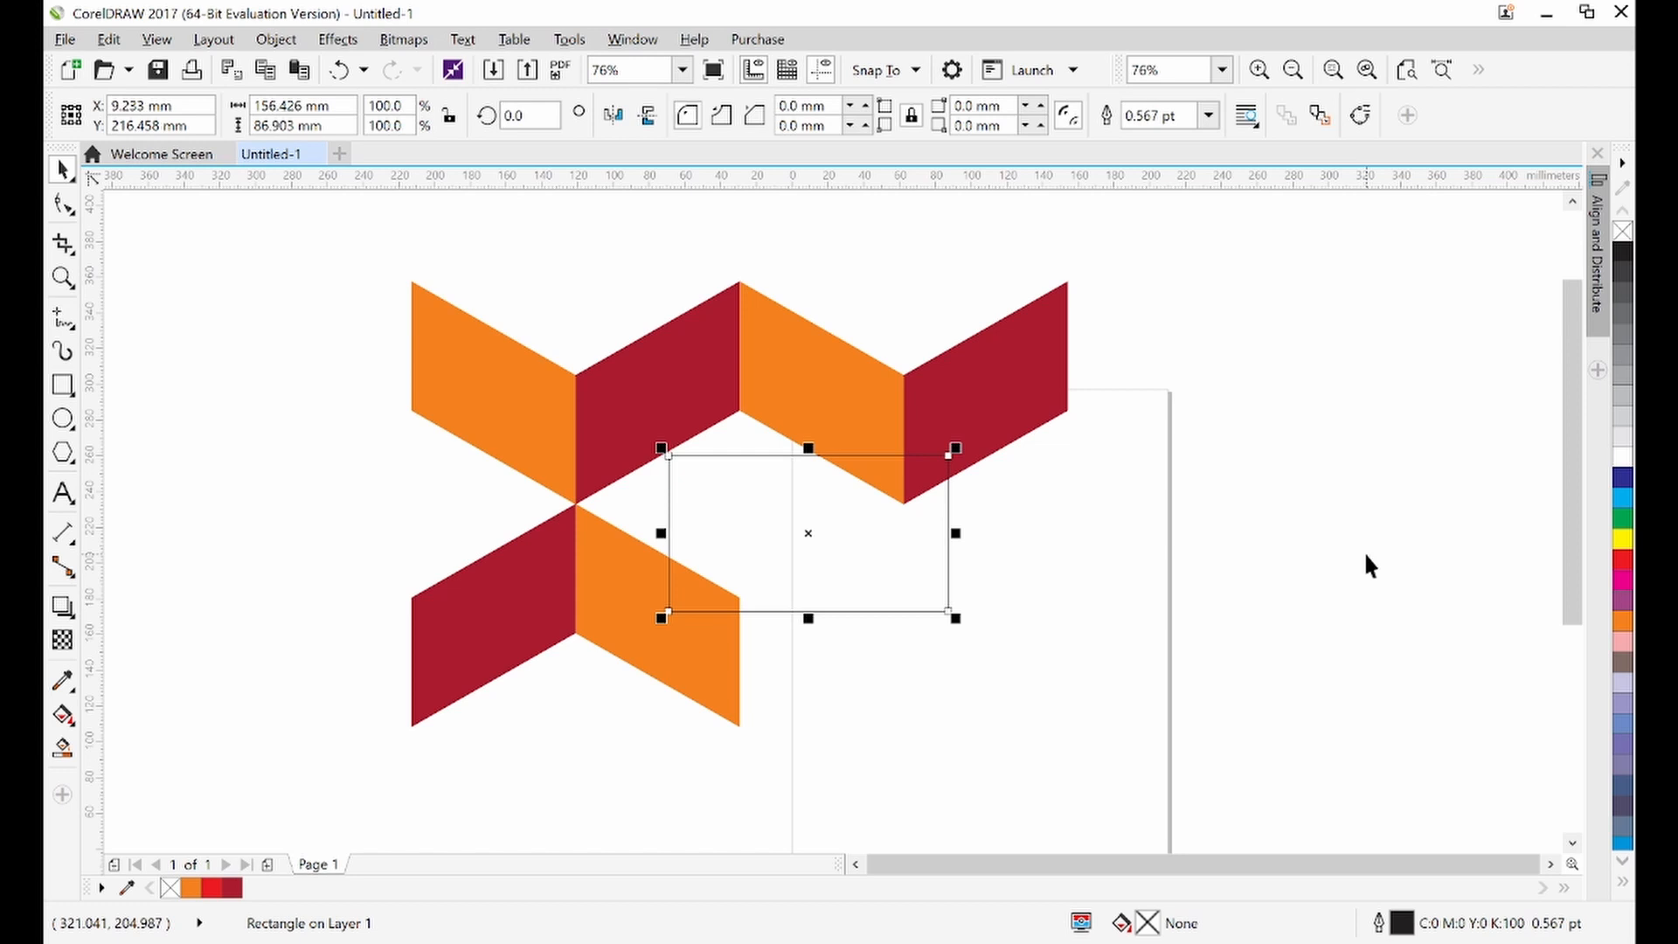
click(1622, 542)
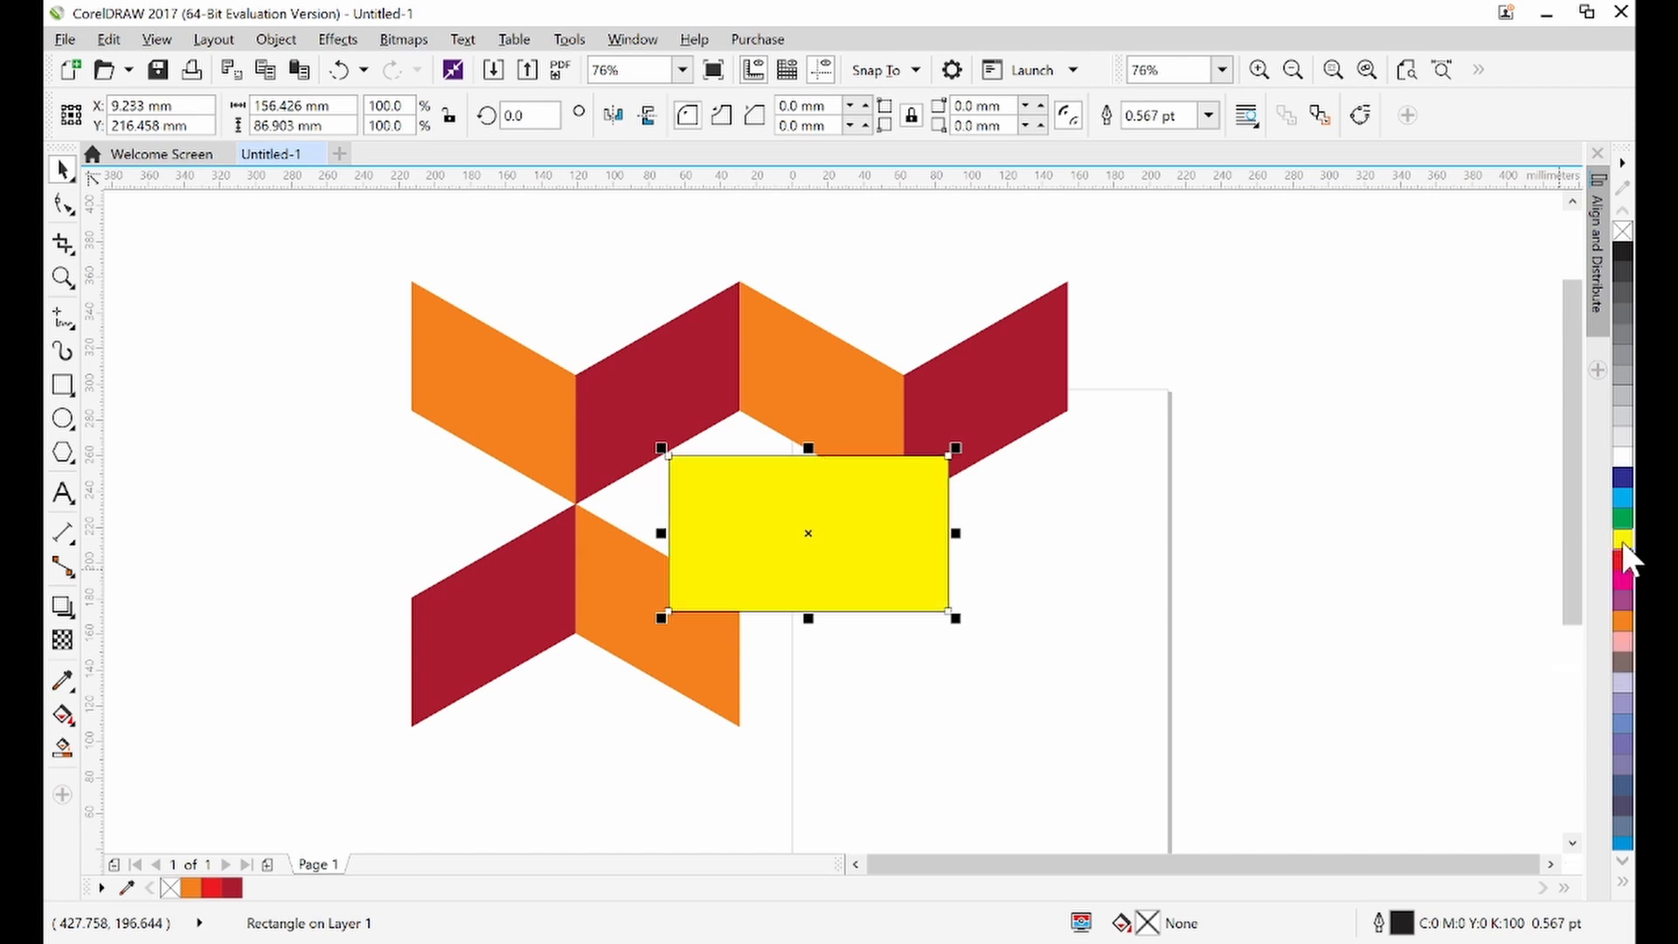
right_click(1621, 229)
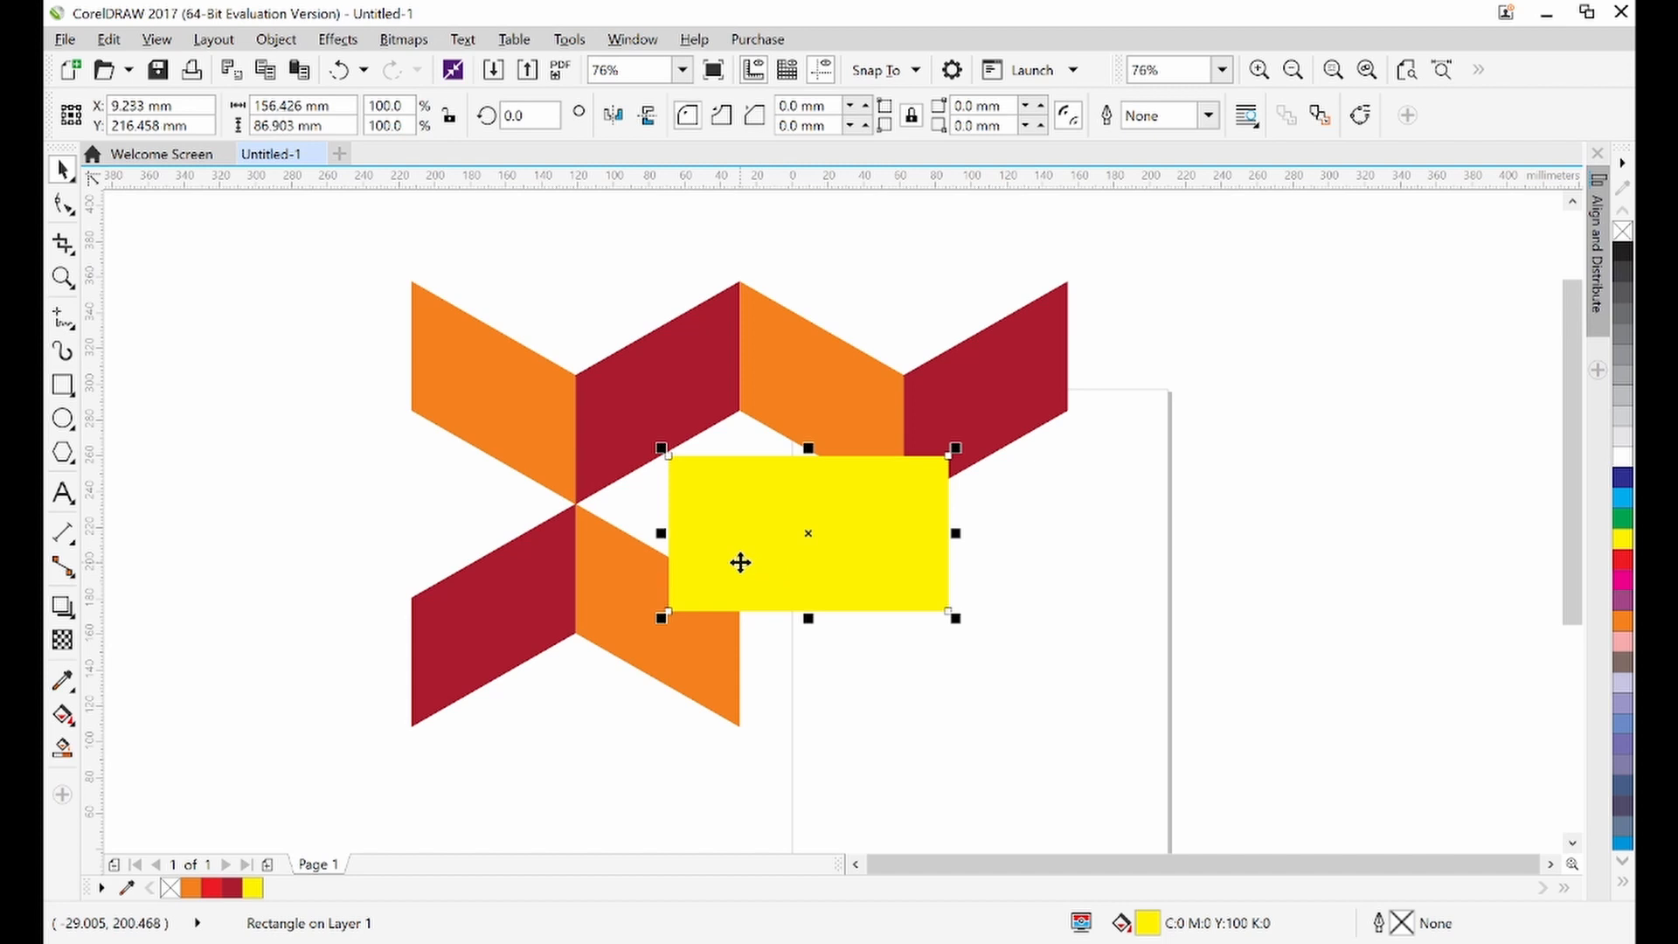
Rotate the yellow rectangle to an angle of about 324.5°
drag(704, 537, 679, 521)
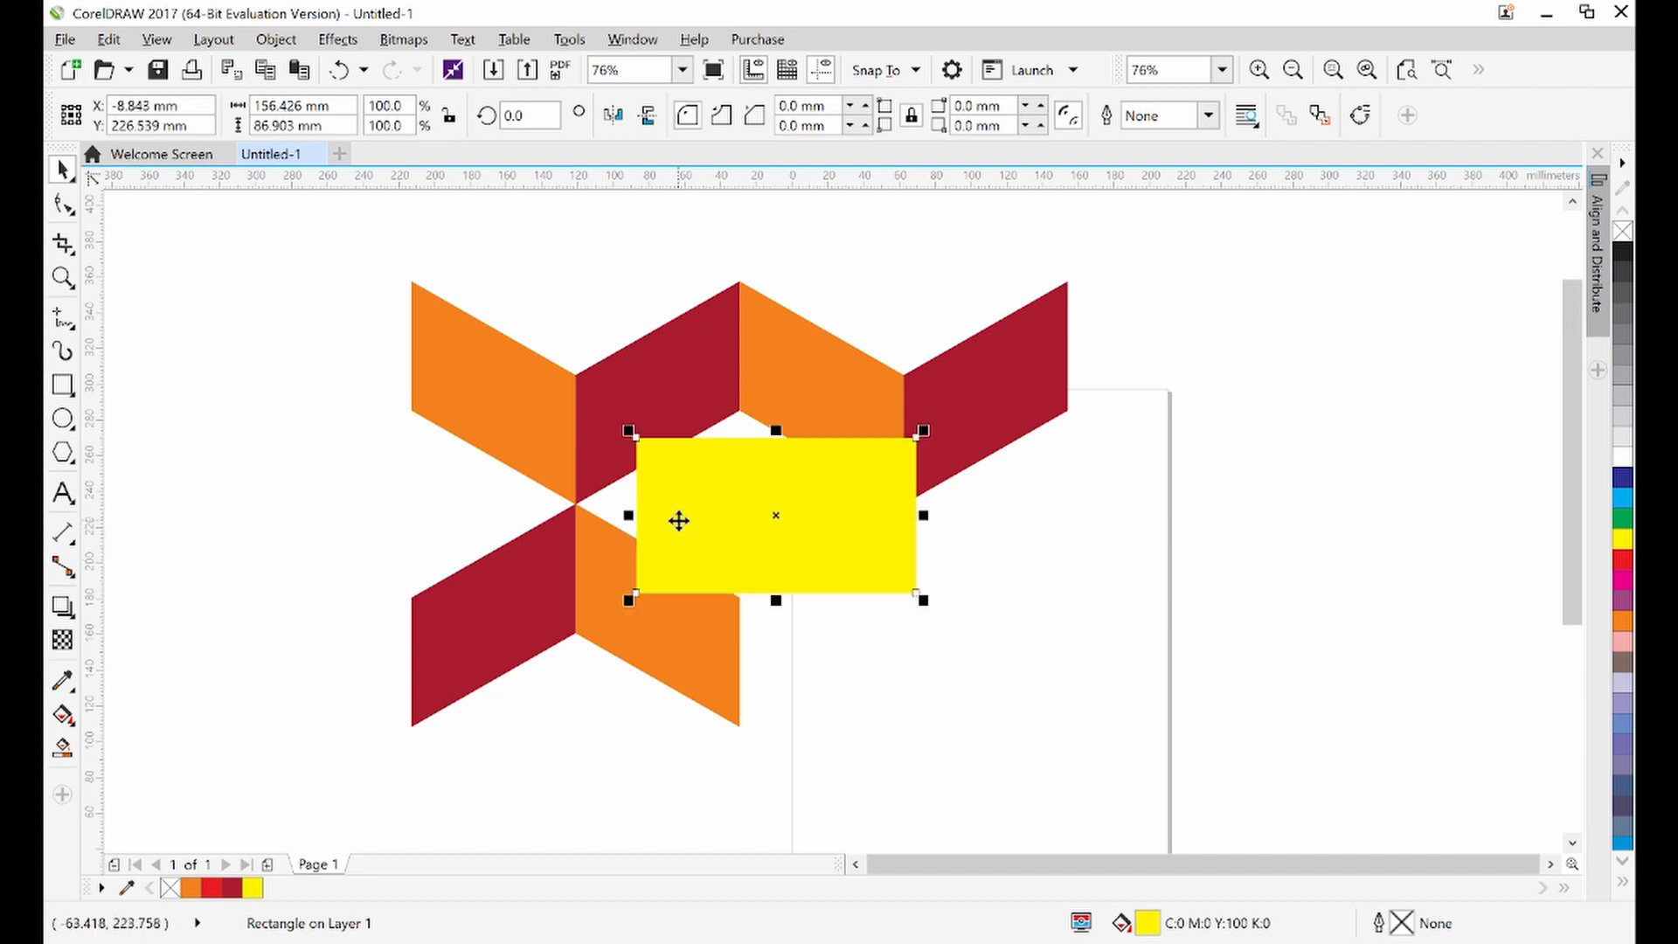
click(339, 70)
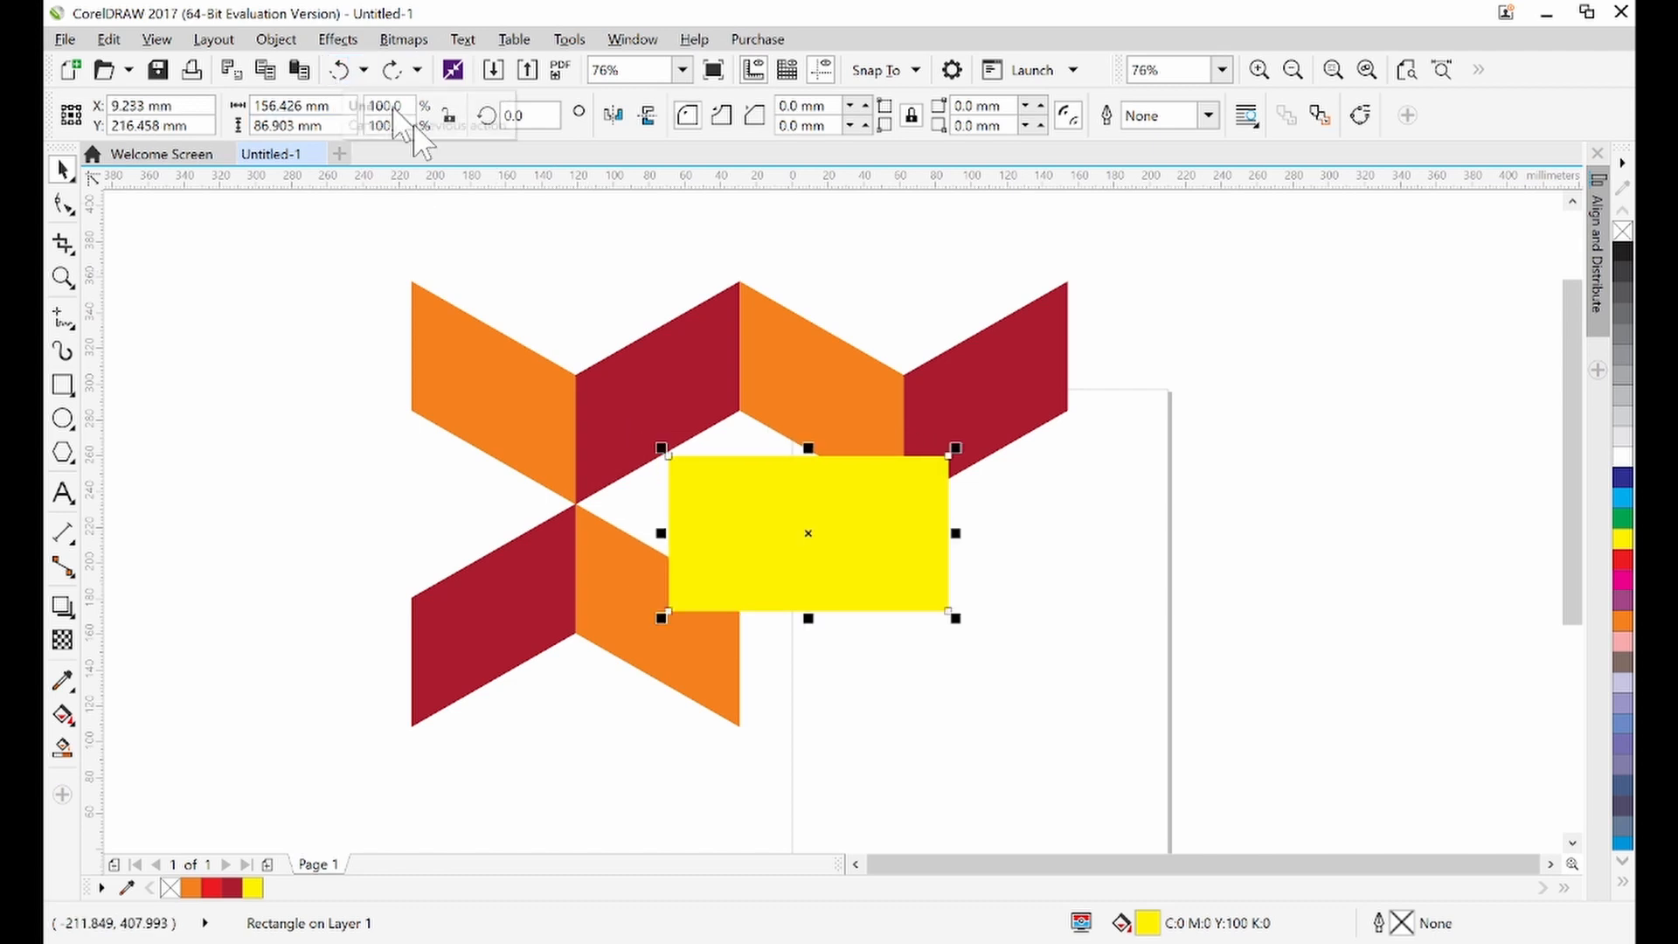
click(810, 547)
drag(961, 444, 1005, 548)
click(900, 572)
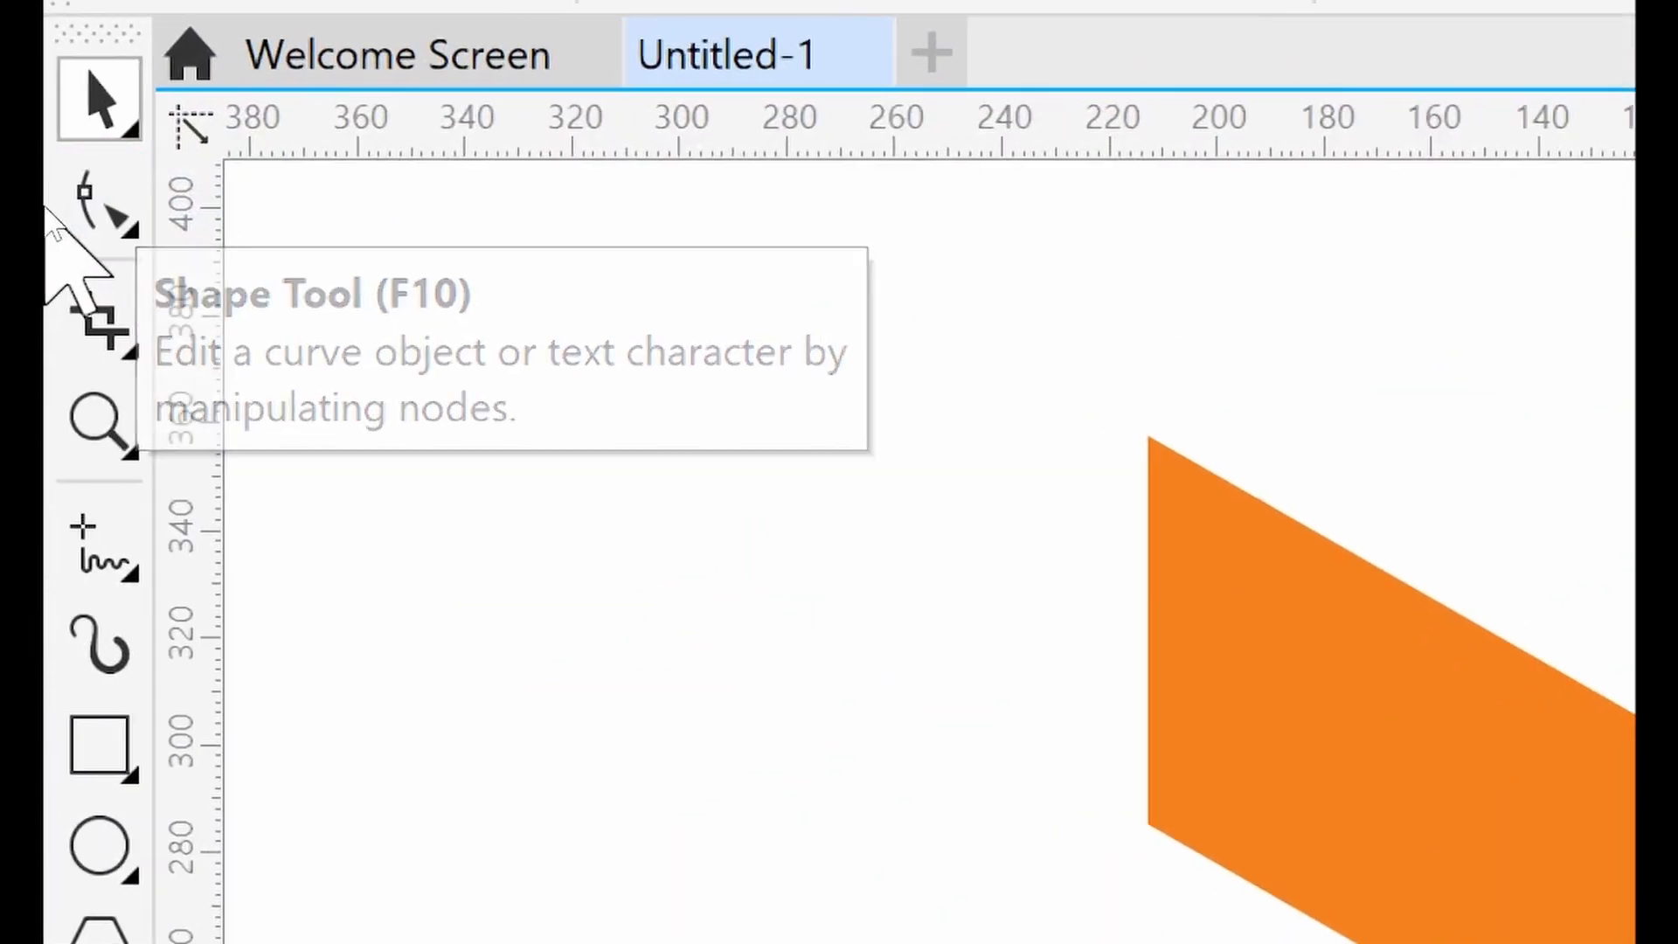
Convert the rectangle to curves and move its left node onto the point where the chevrons meet
click(63, 203)
click(88, 206)
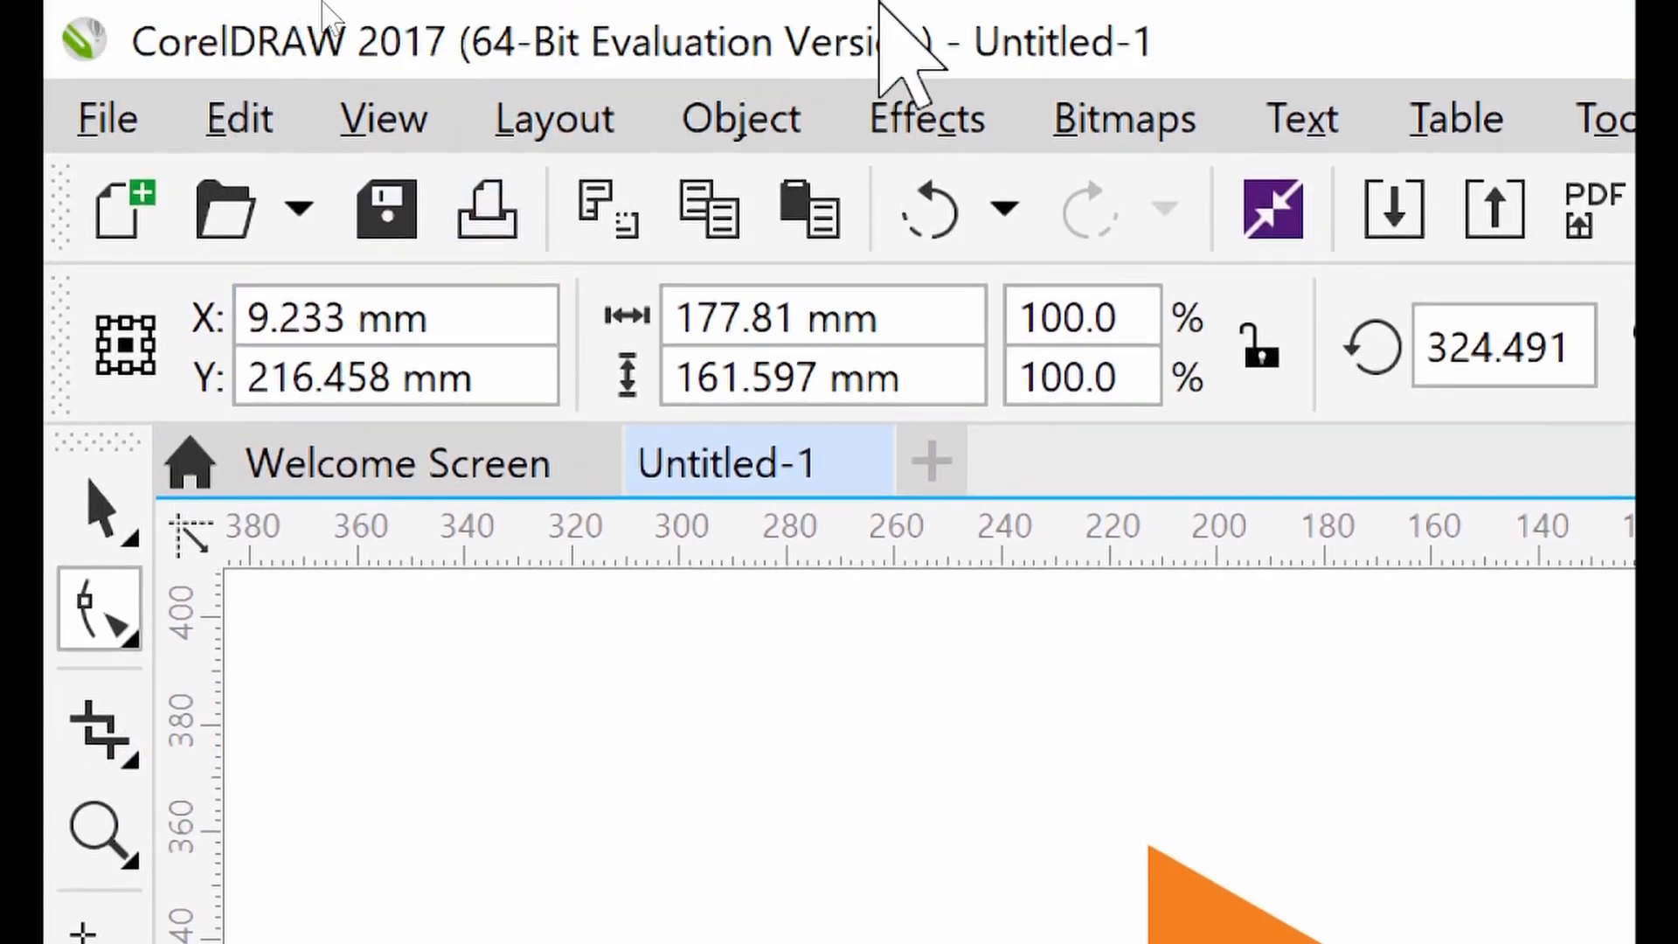
click(743, 131)
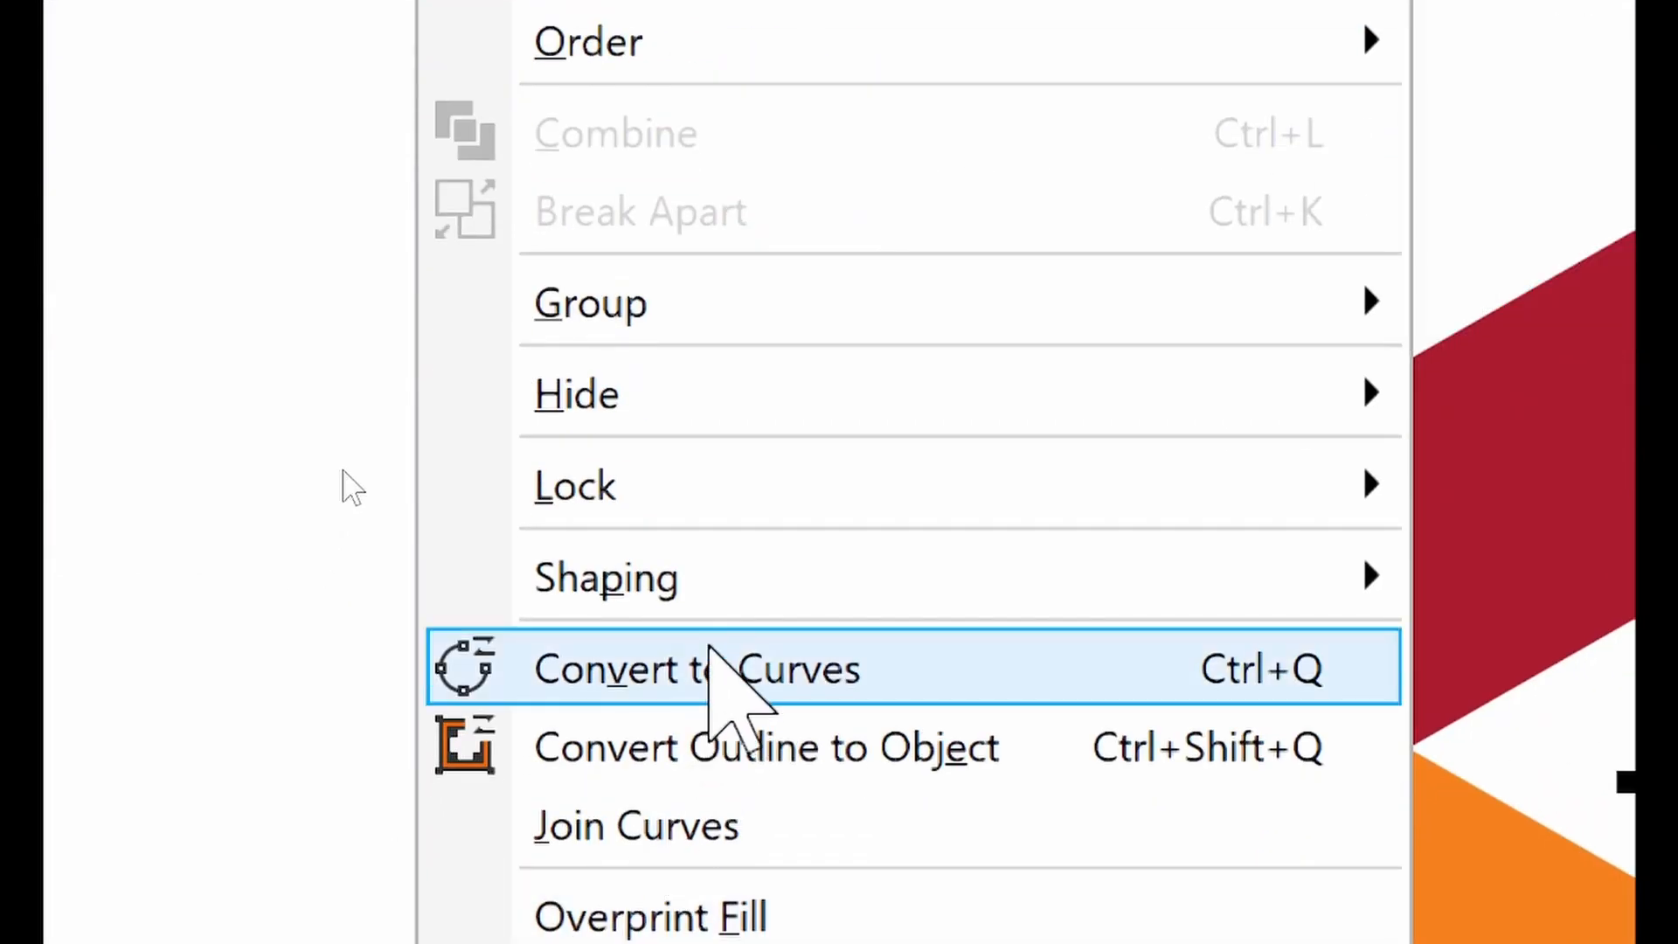
click(715, 664)
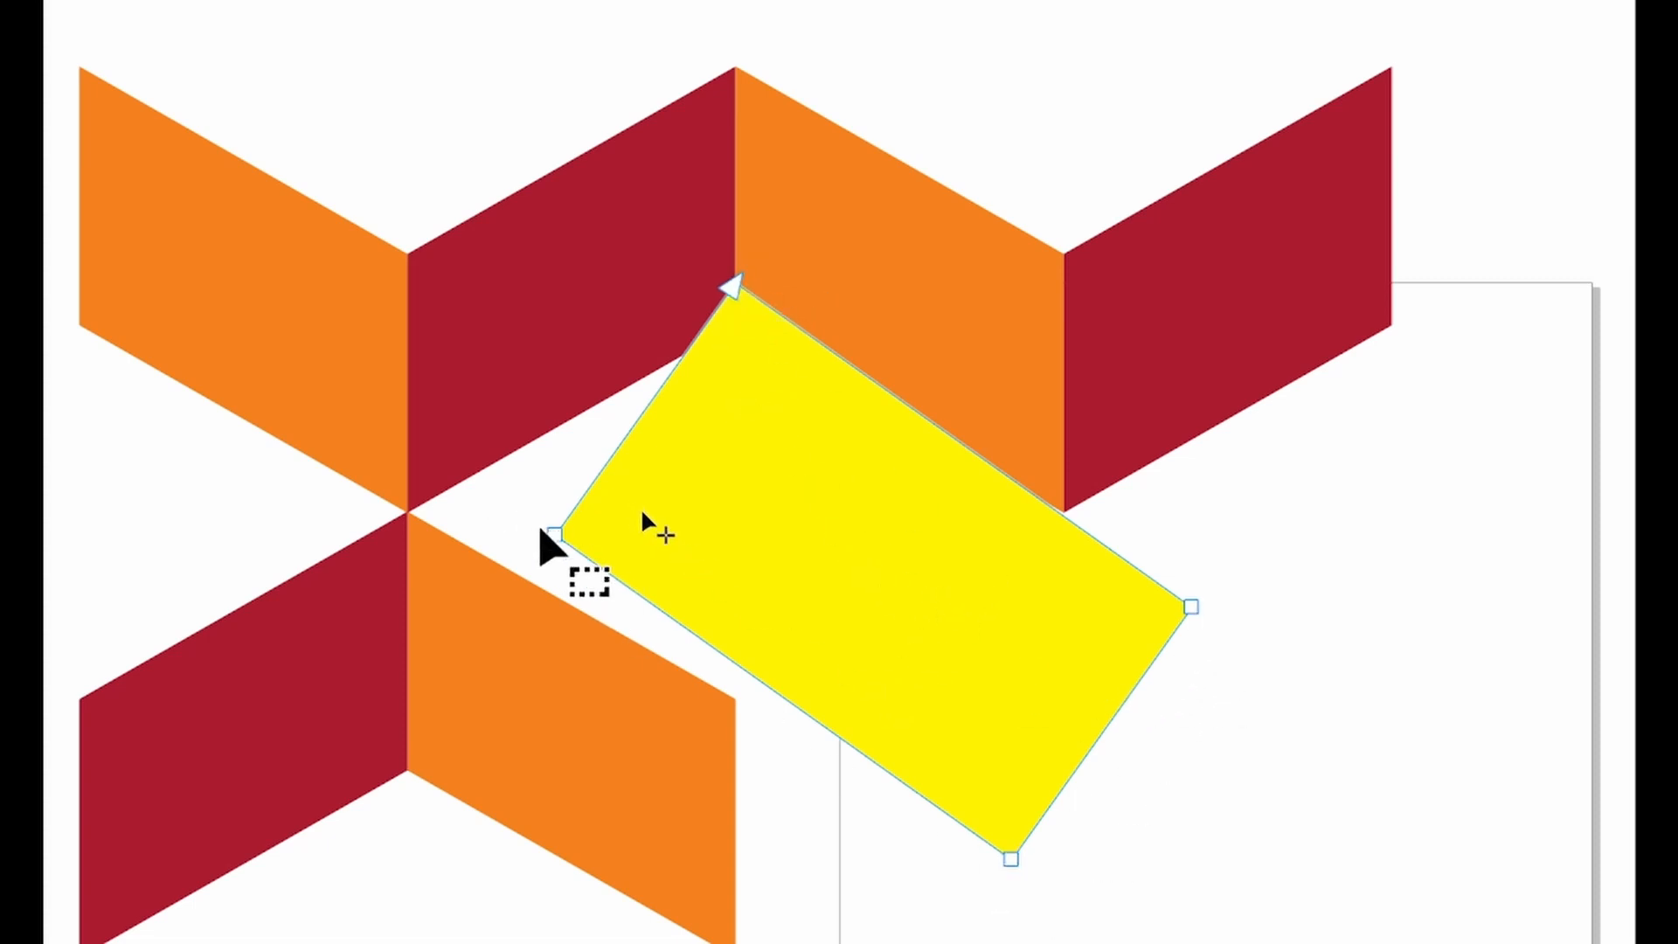
drag(556, 536, 407, 516)
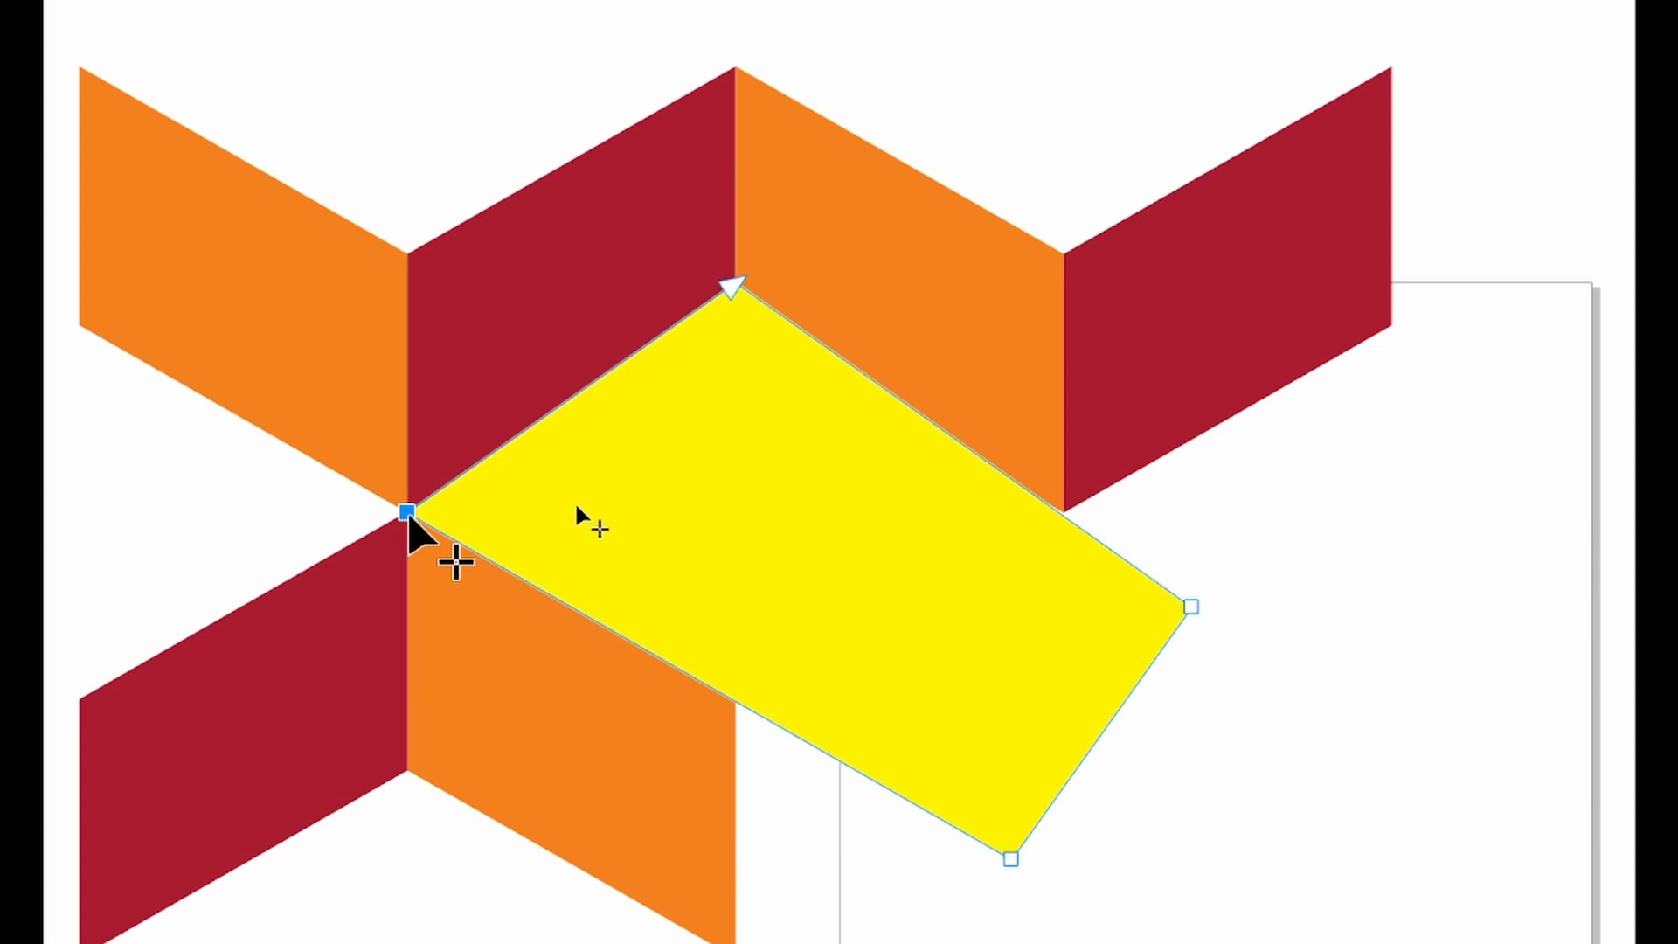
mouse_move(409, 515)
mouse_down()
mouse_move(542, 534)
mouse_move(395, 542)
mouse_move(407, 515)
mouse_up()
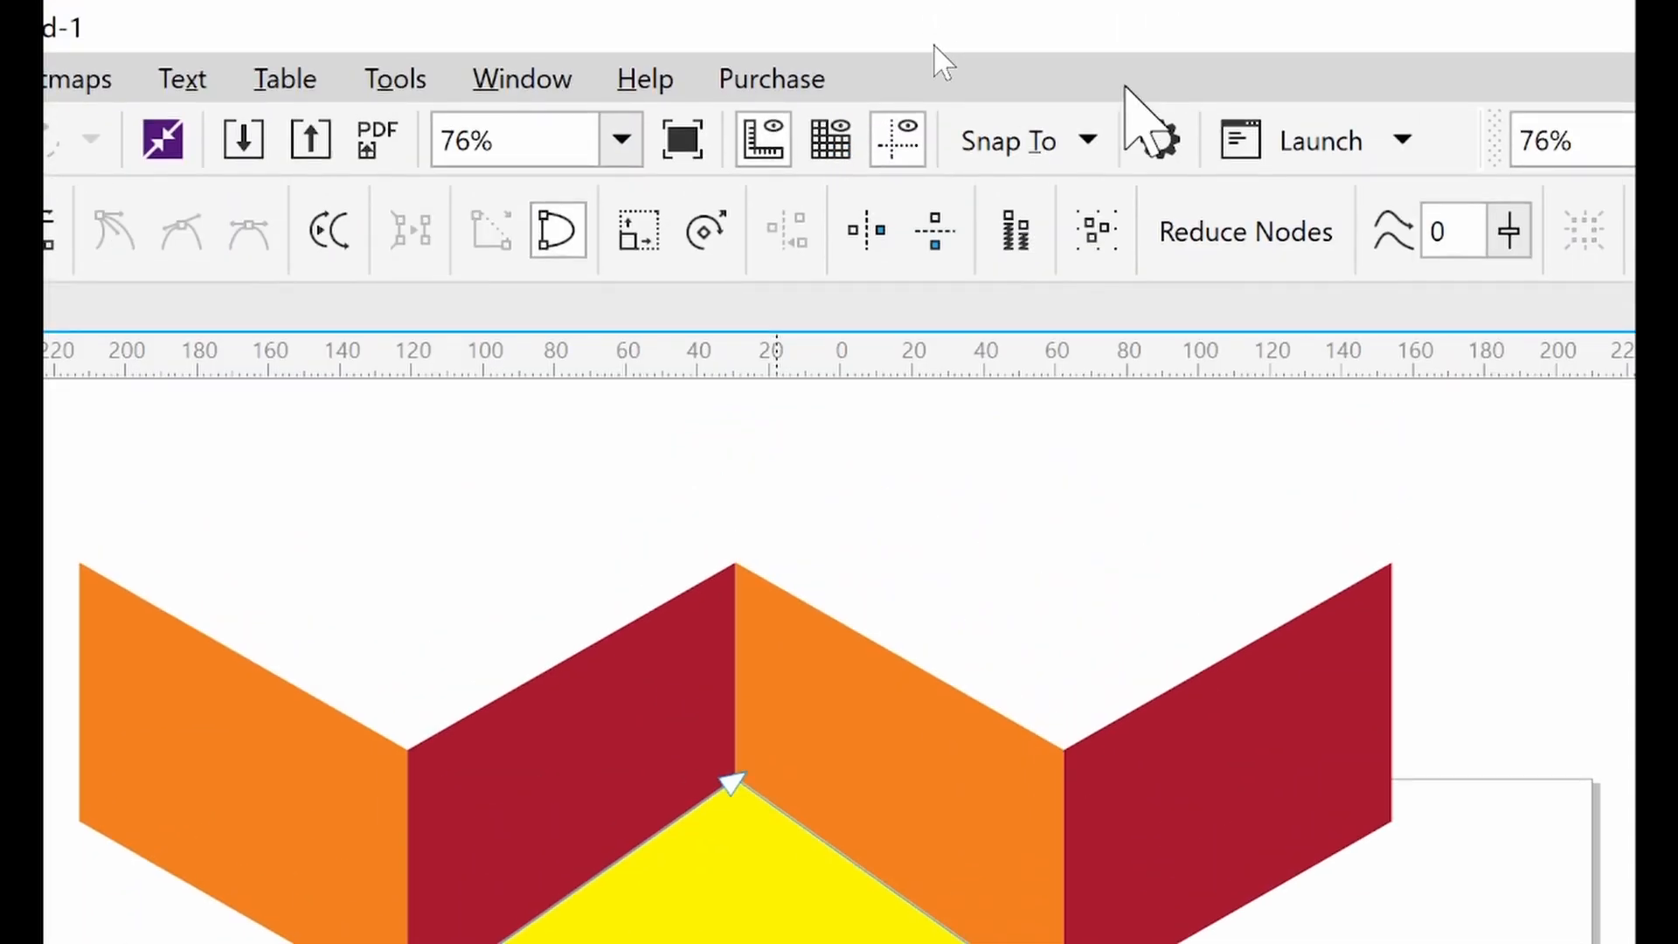
Enable snapping to guidelines, baseline grid and document grid, then snap the bottom and right nodes onto chevron corners to form a diamond
click(1100, 133)
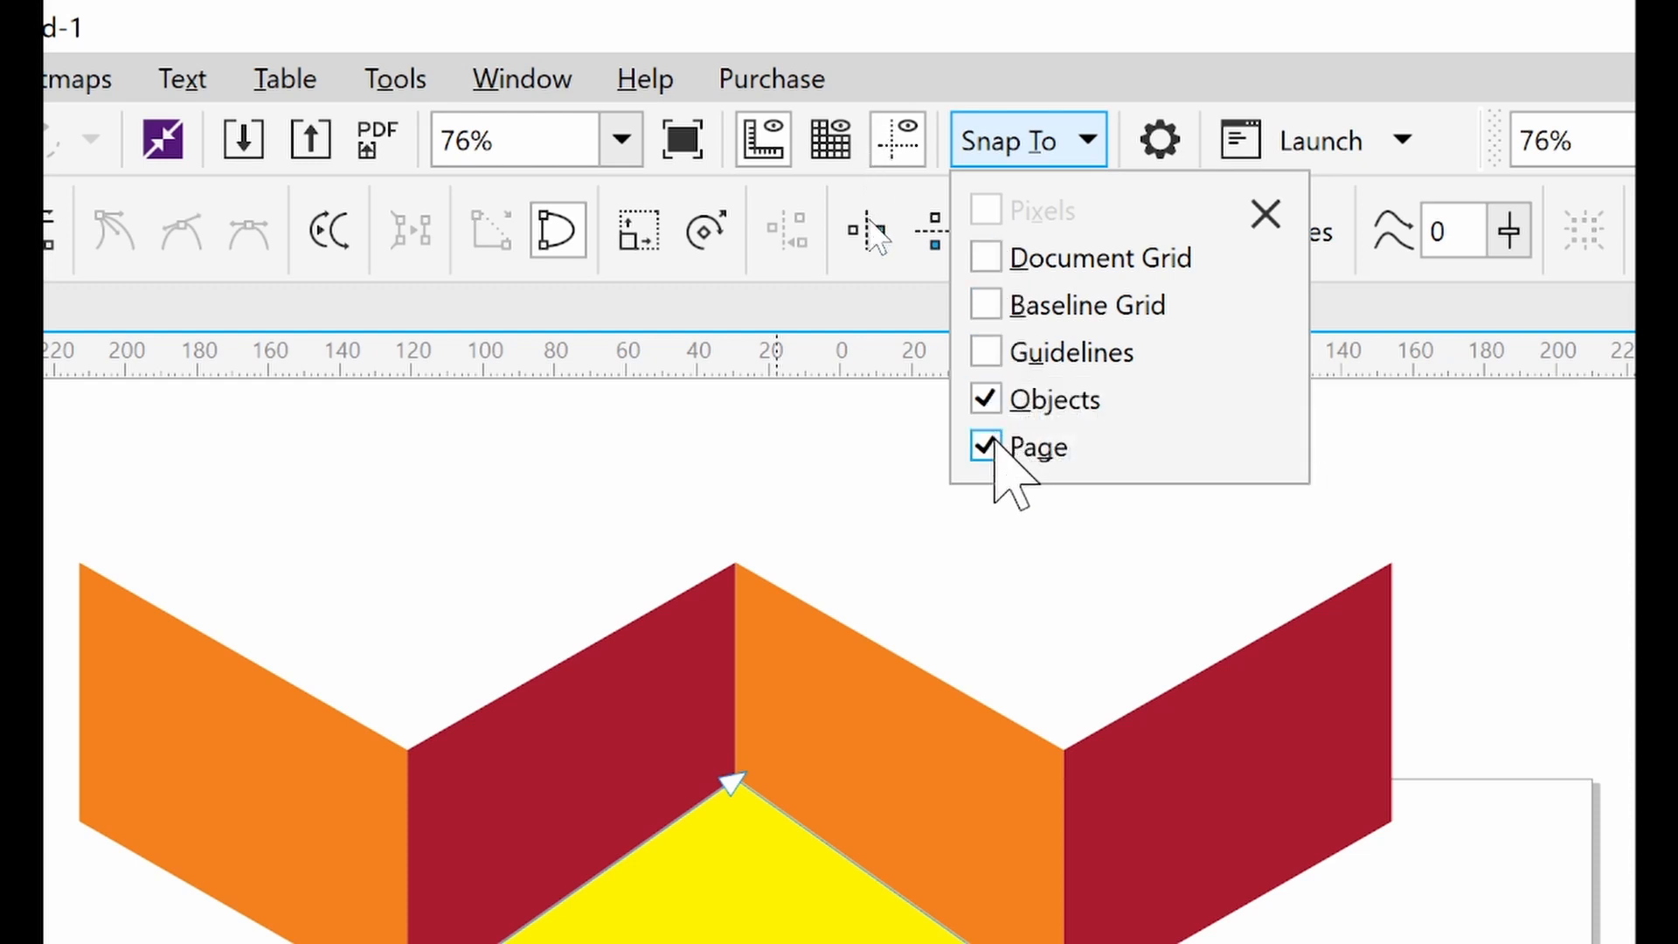
click(988, 352)
click(990, 306)
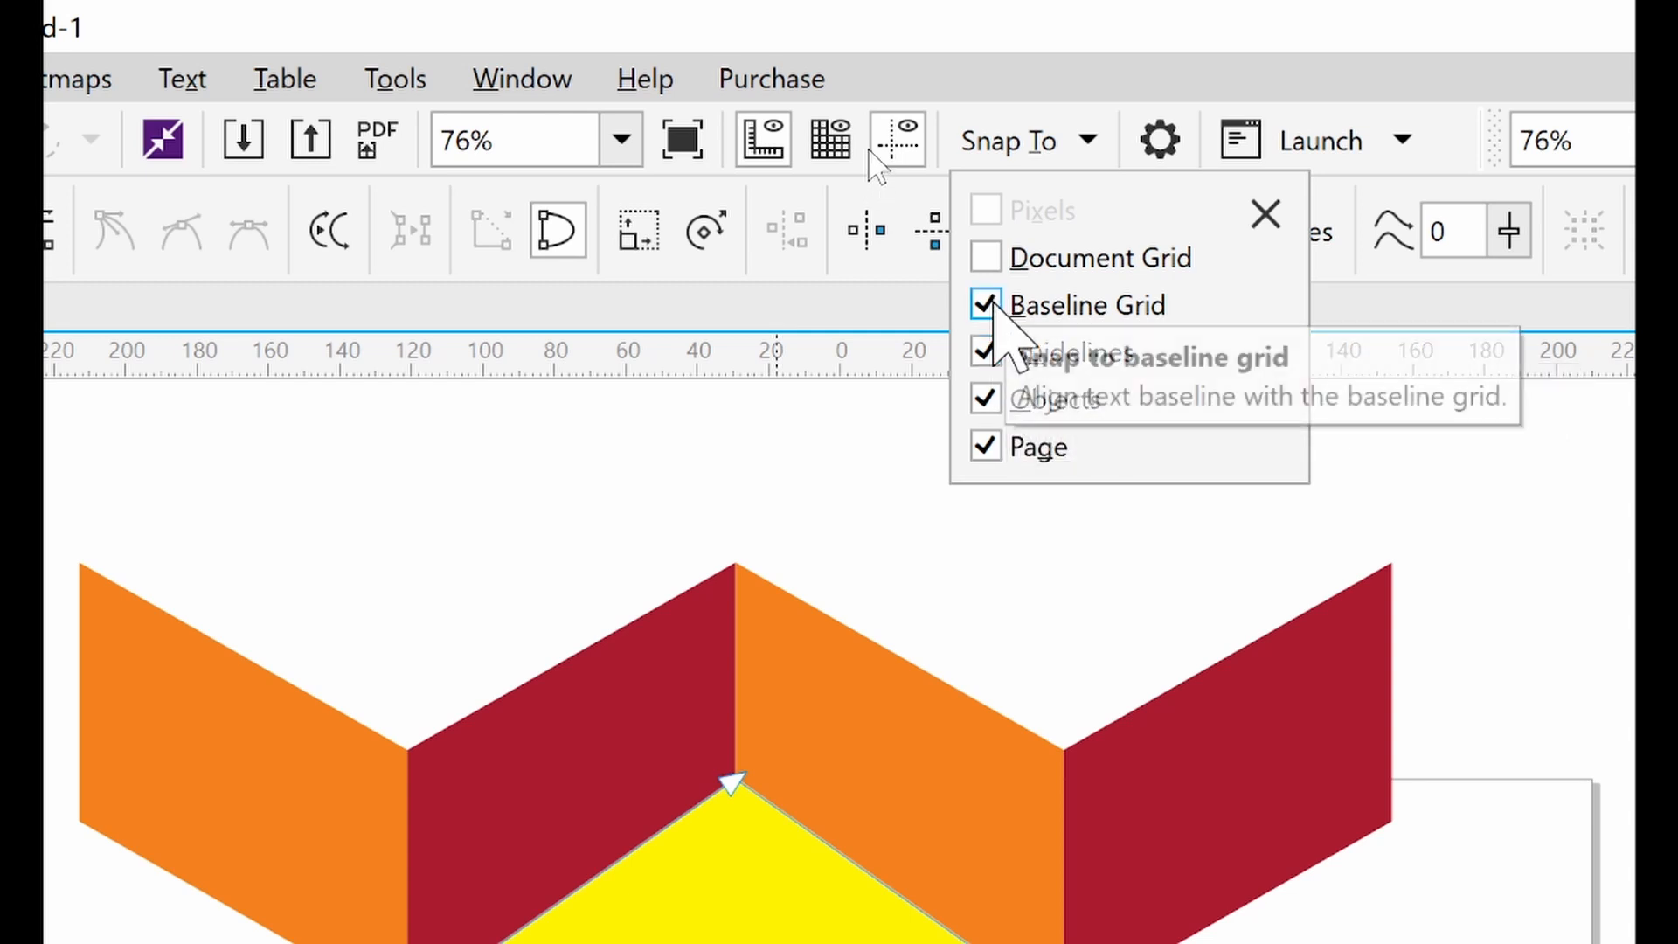
click(986, 257)
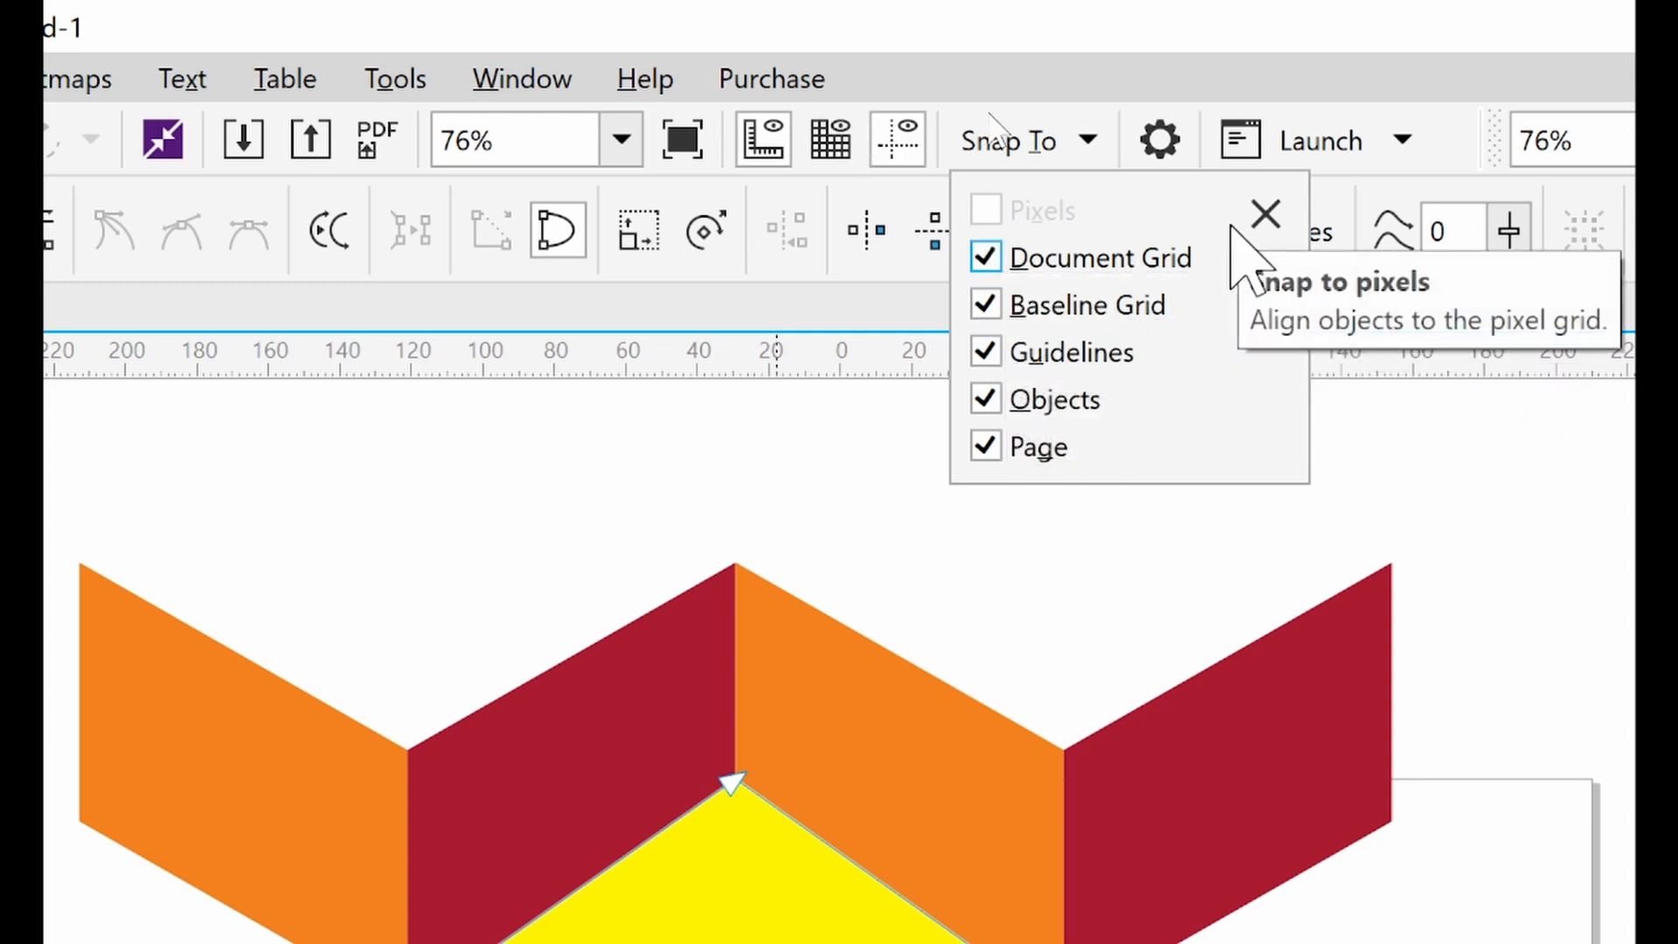
click(1260, 217)
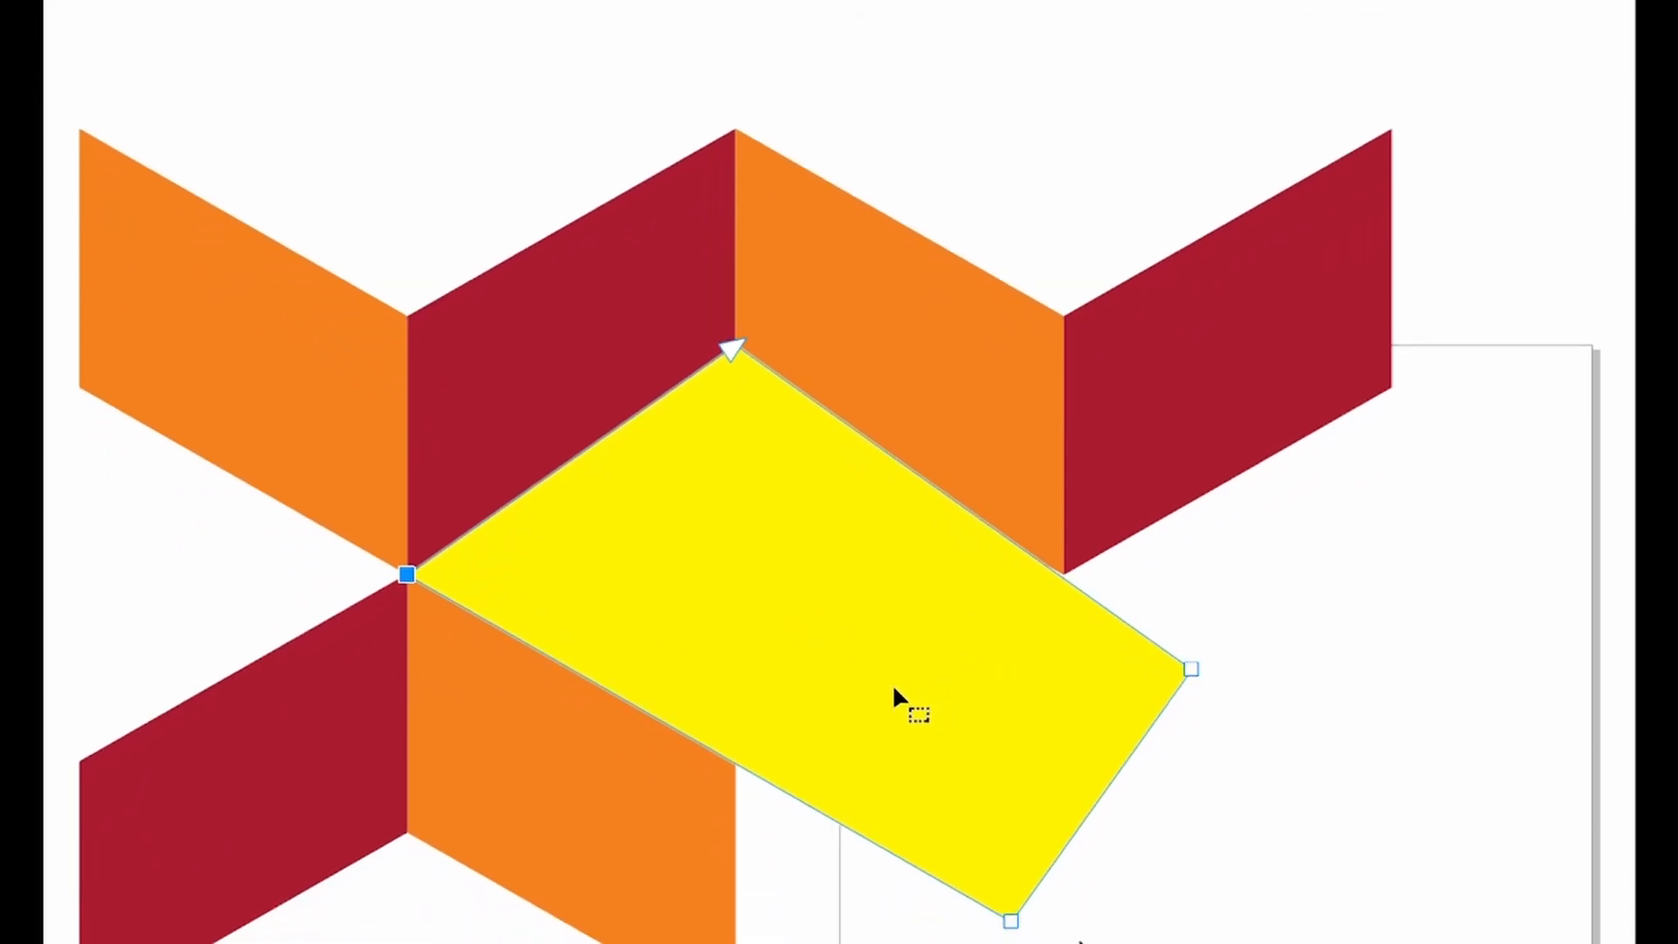
drag(1011, 918, 740, 761)
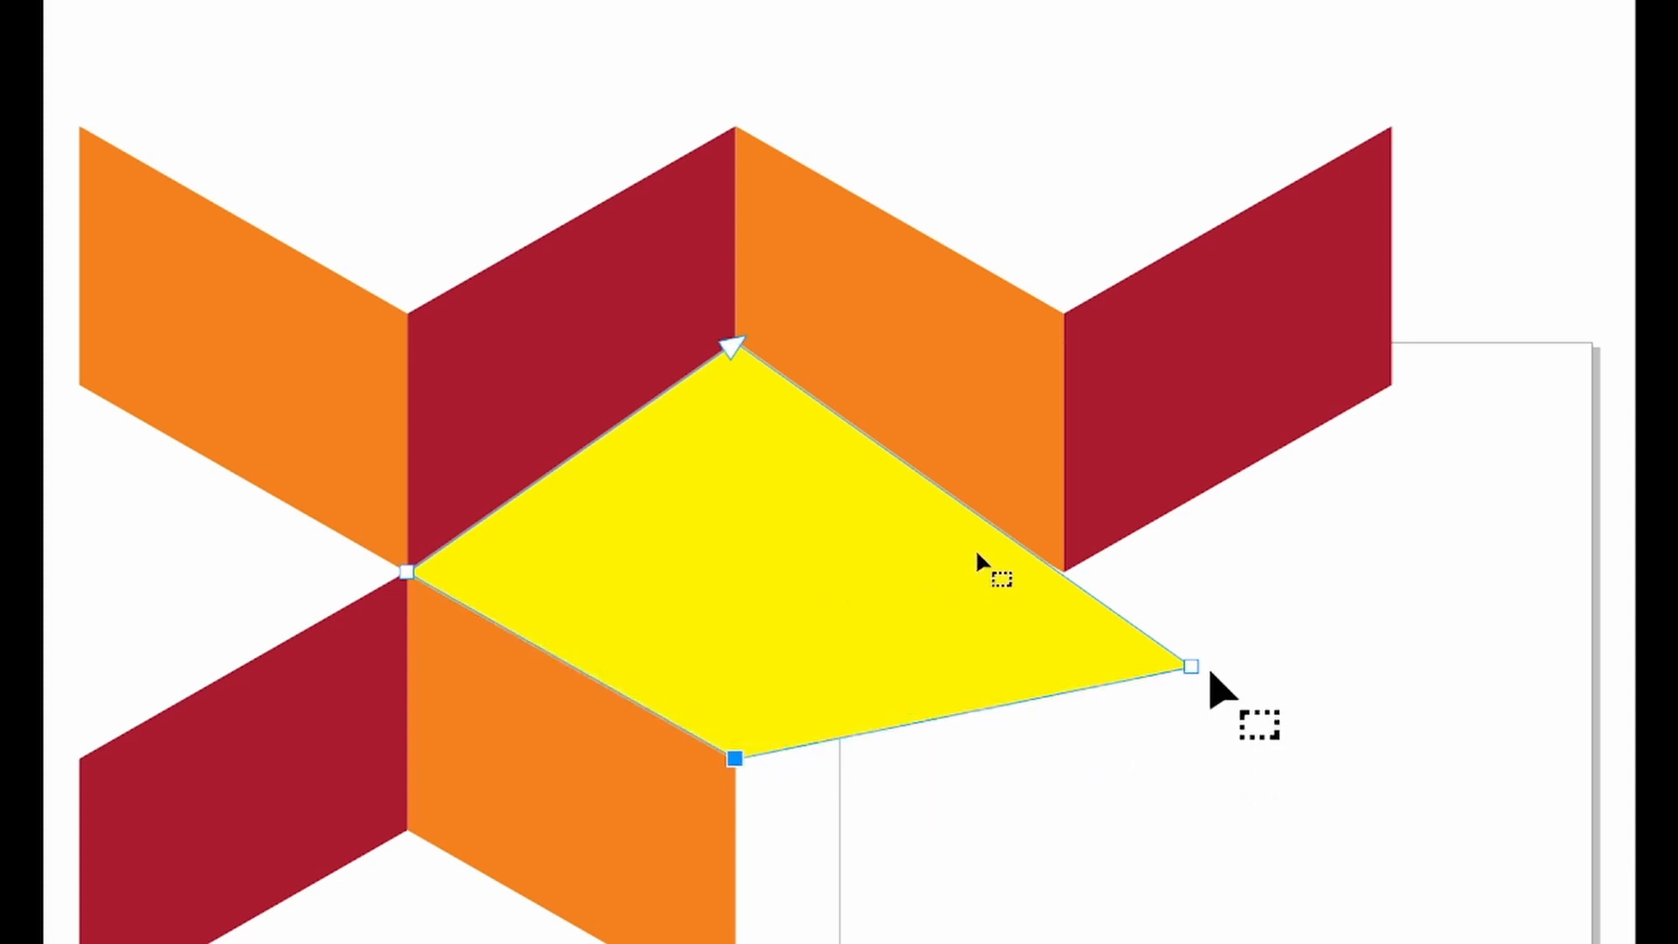
drag(1189, 665, 1063, 571)
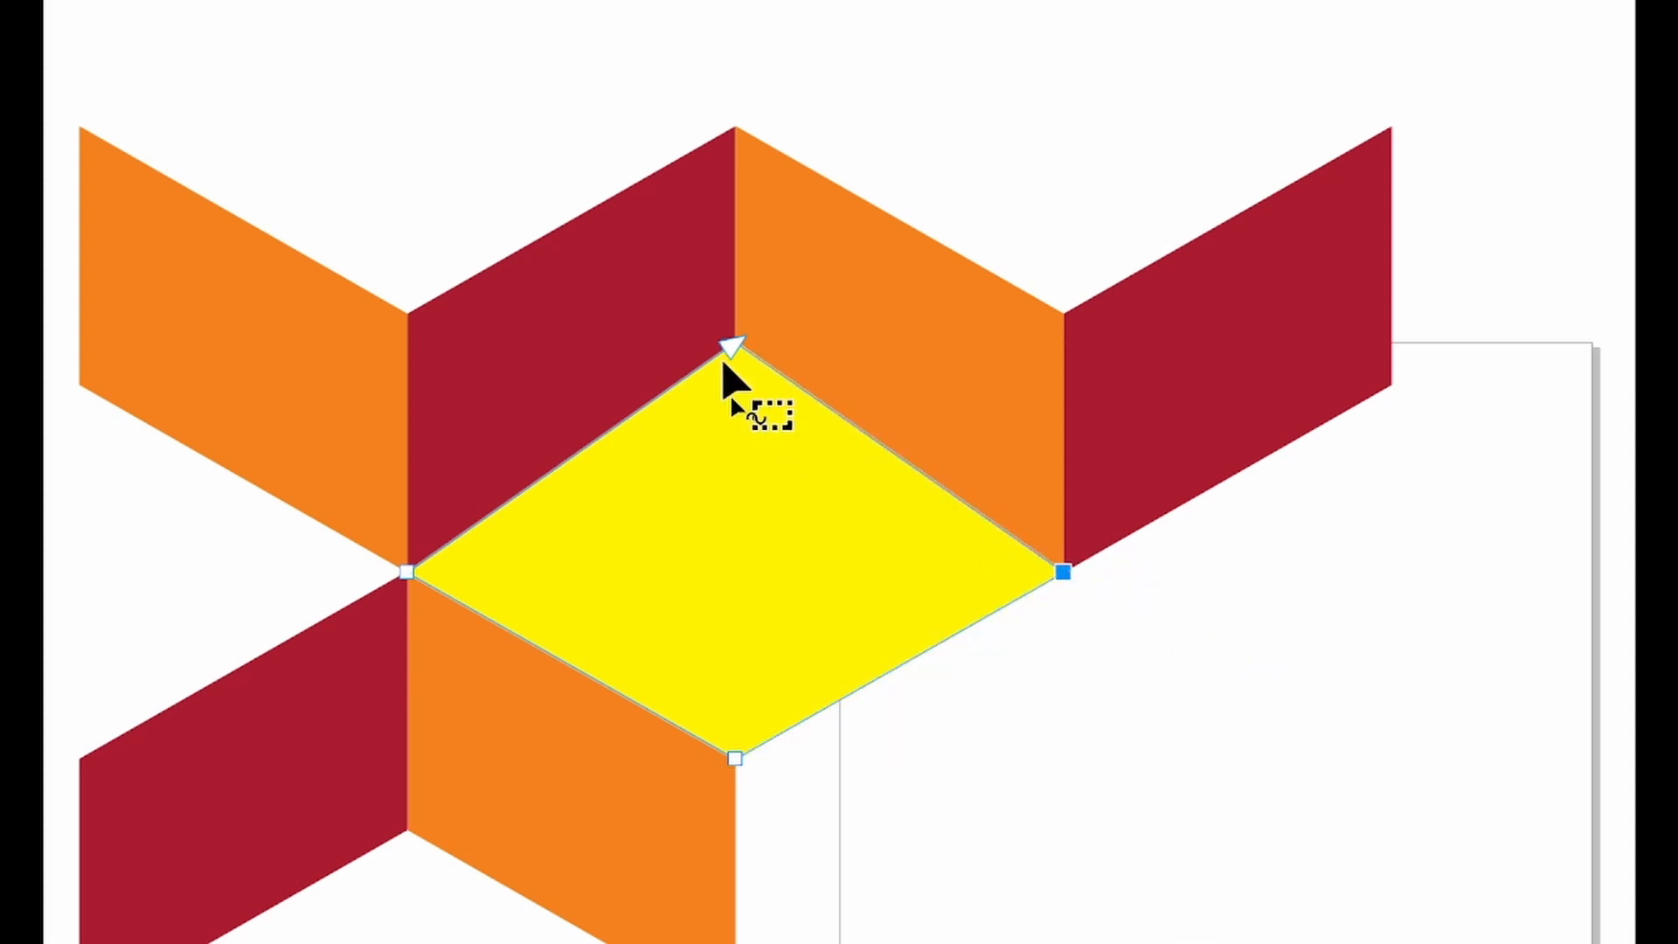
Snap the diamond's top node onto the upper chevron corner, then deselect the finished diamond
drag(731, 348, 732, 384)
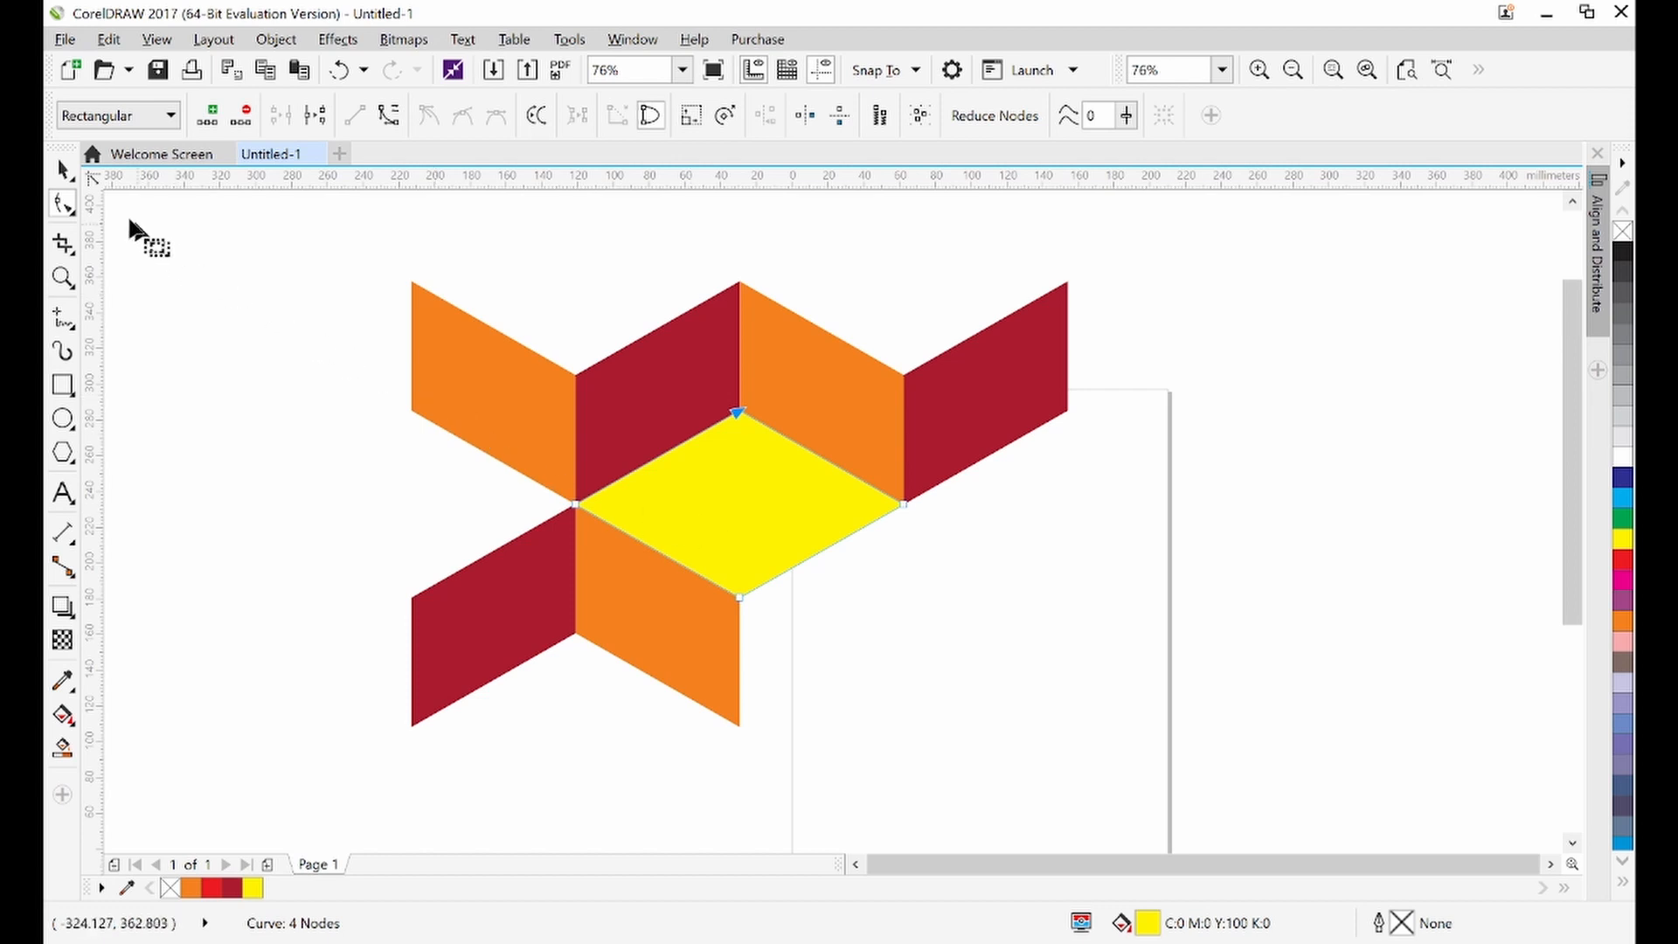
click(65, 173)
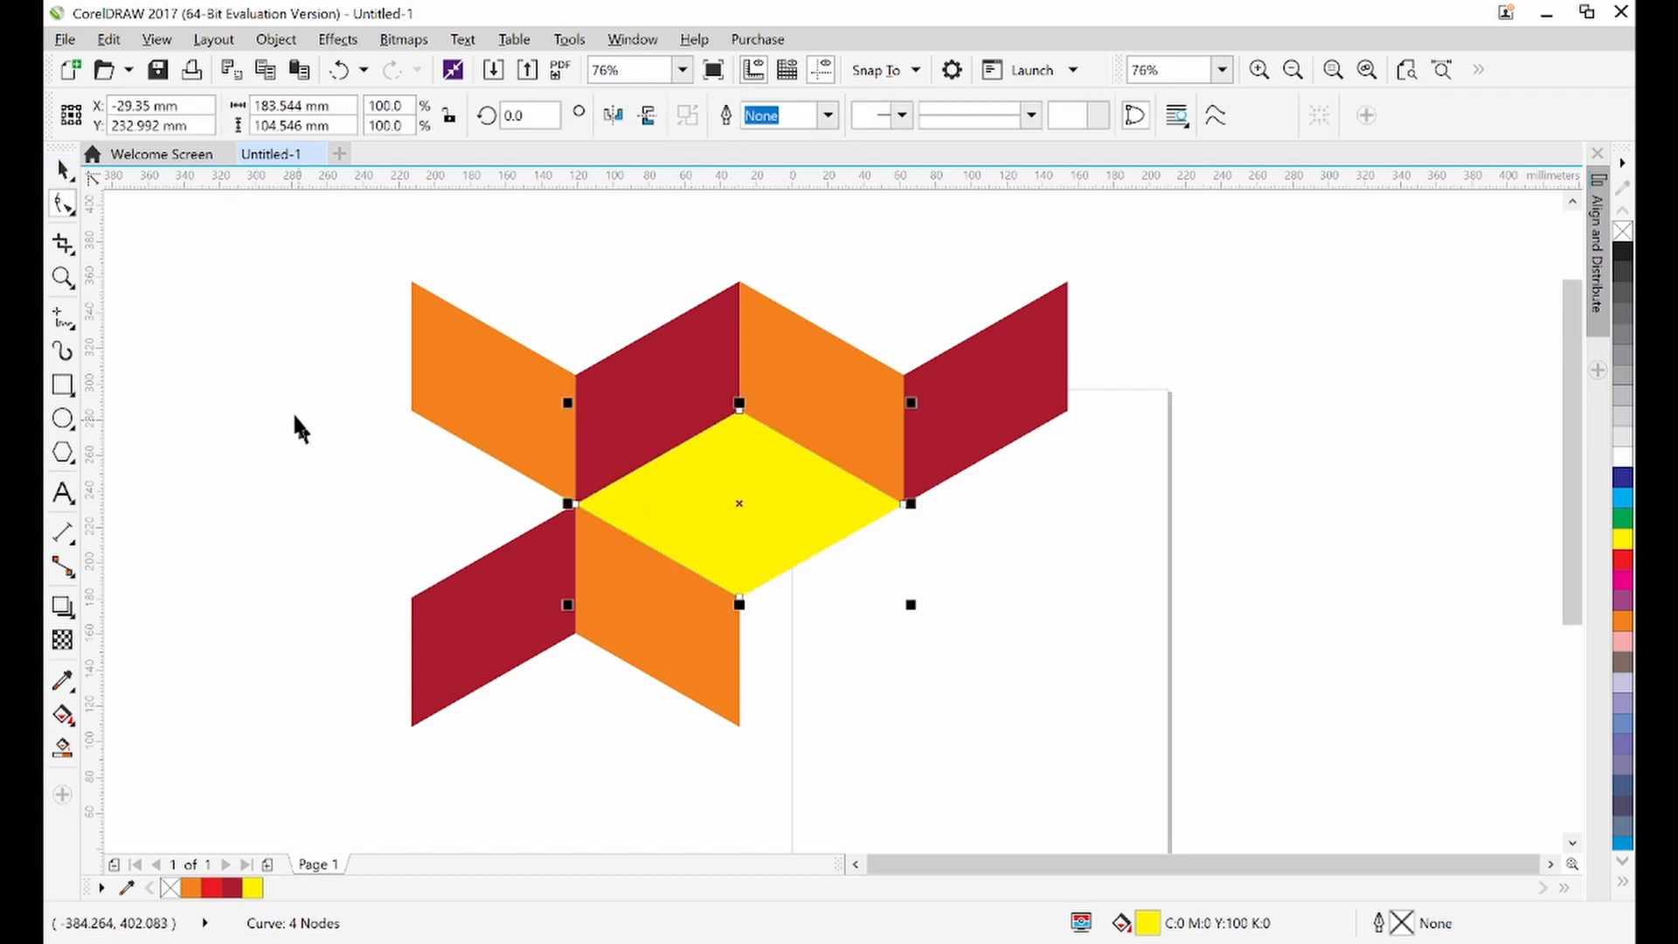
click(269, 402)
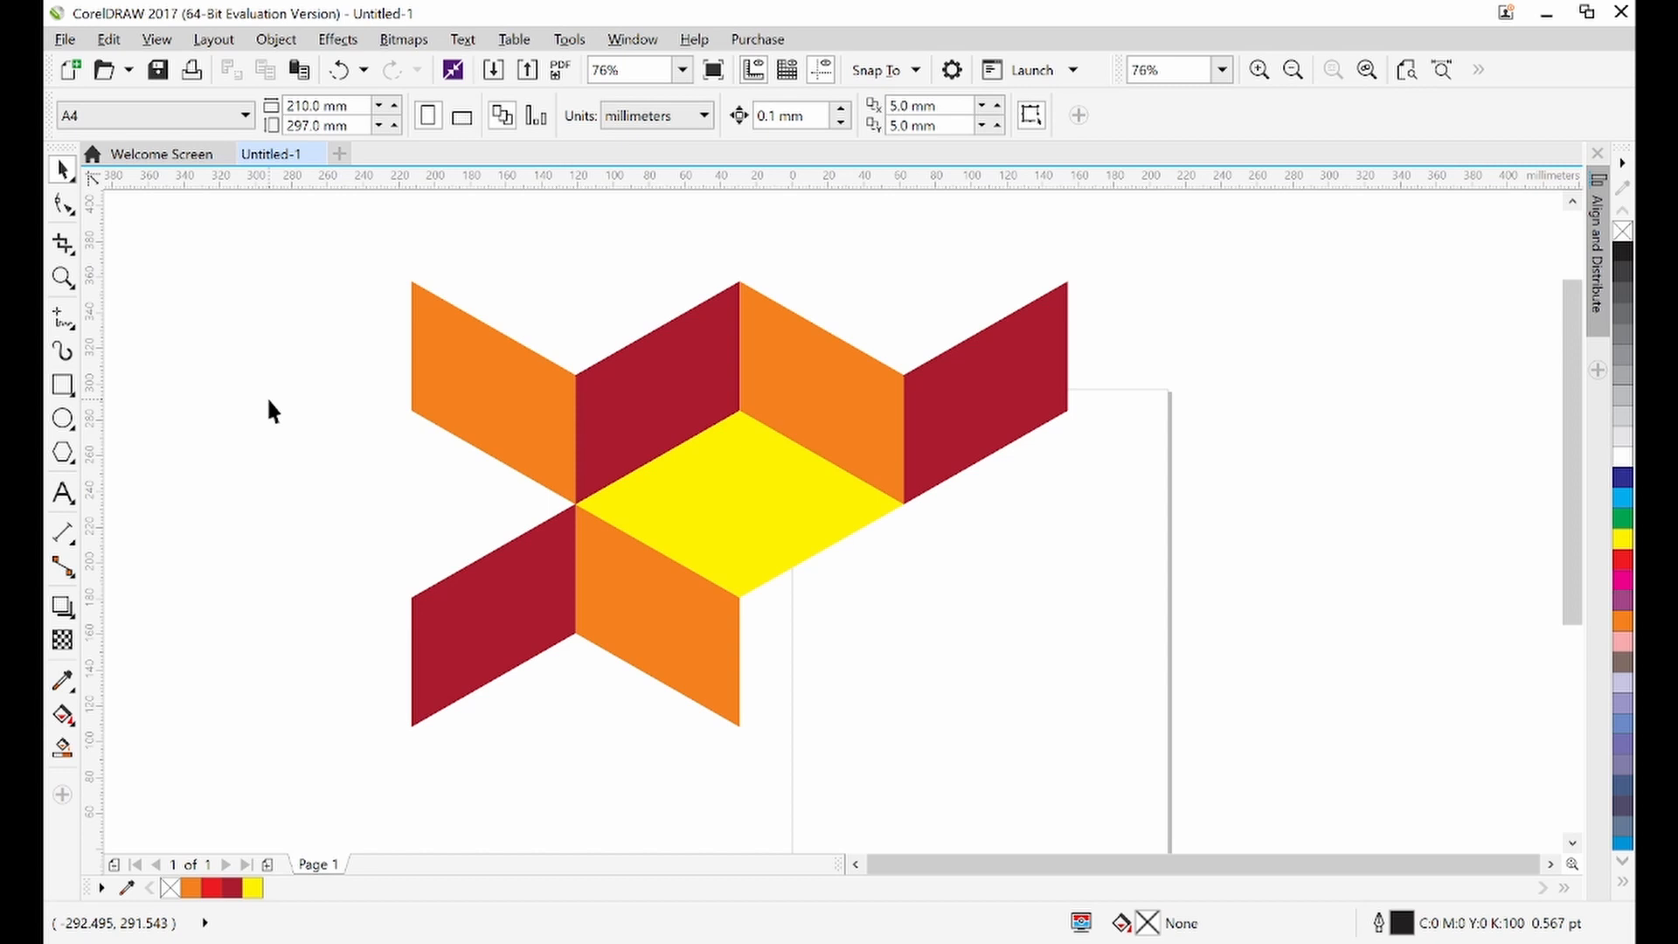
Place a copy of the yellow diamond to the left, snapped between the left-hand chevrons
click(696, 497)
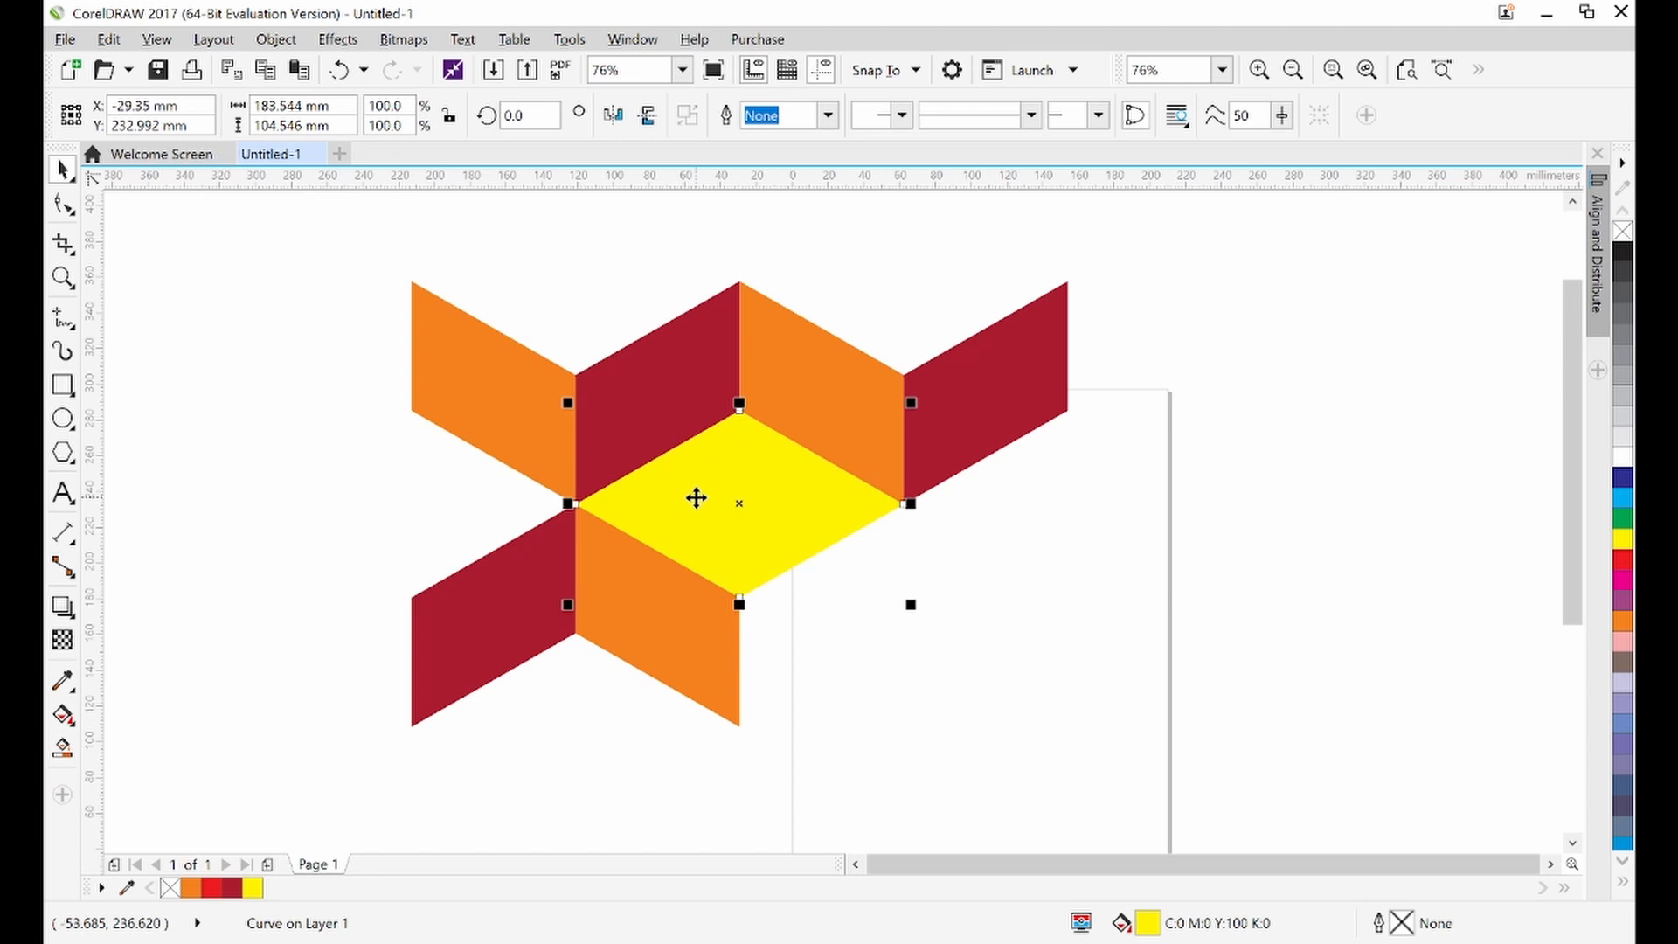
click(696, 497)
click(697, 499)
drag(779, 513, 390, 495)
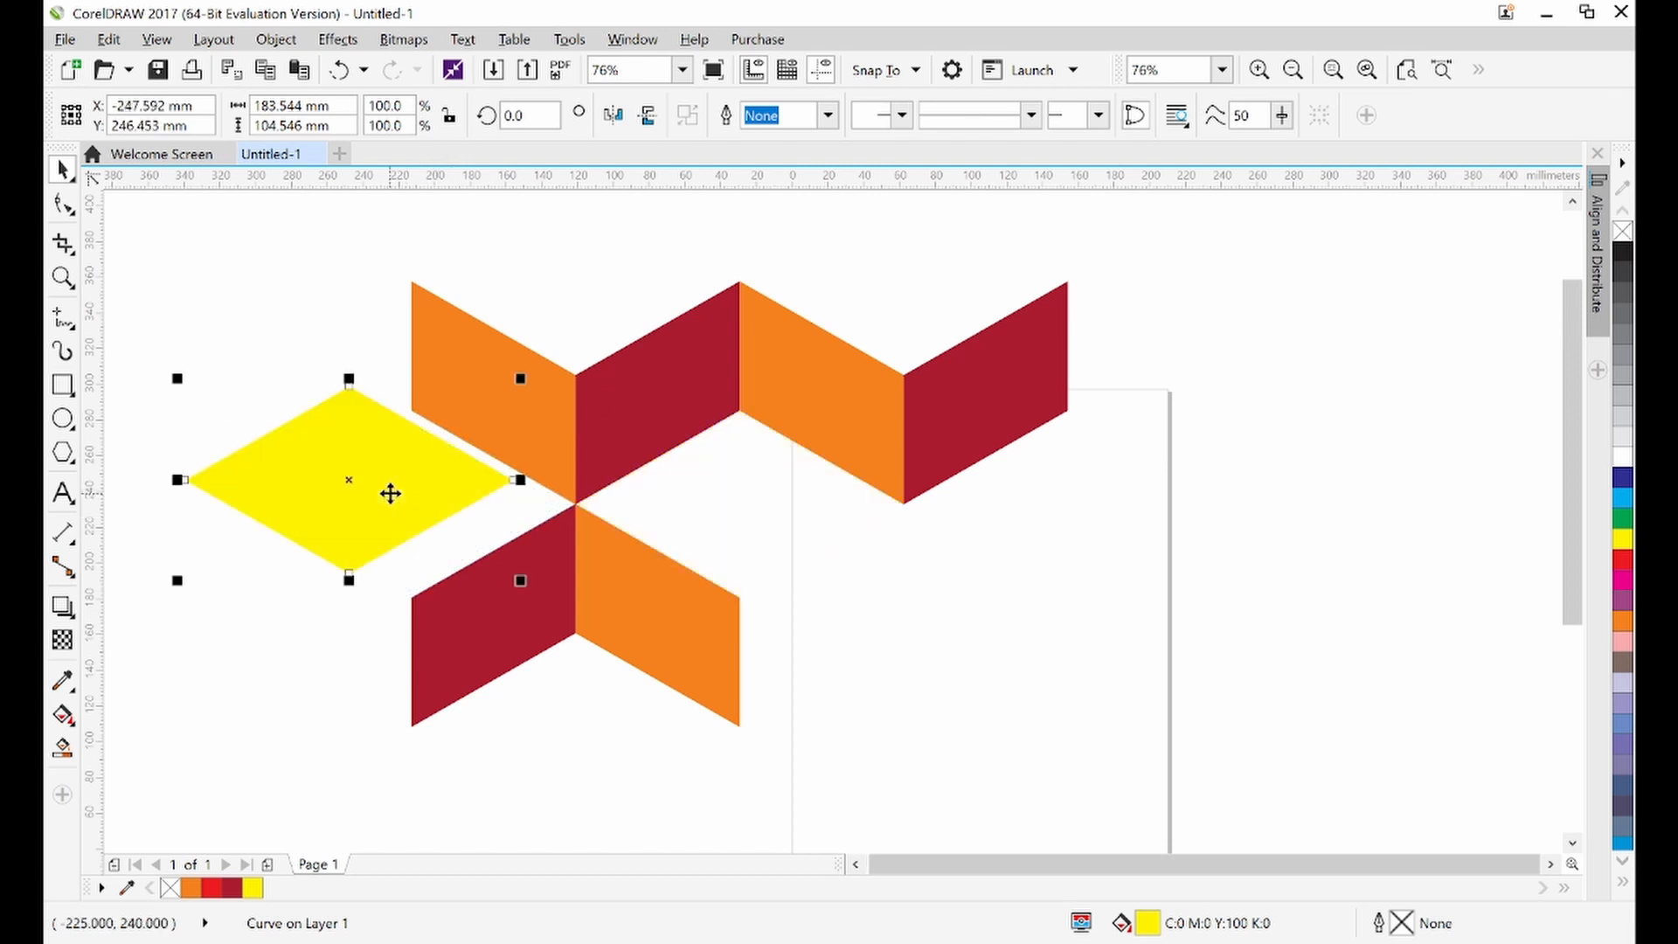
key(ctrl+z)
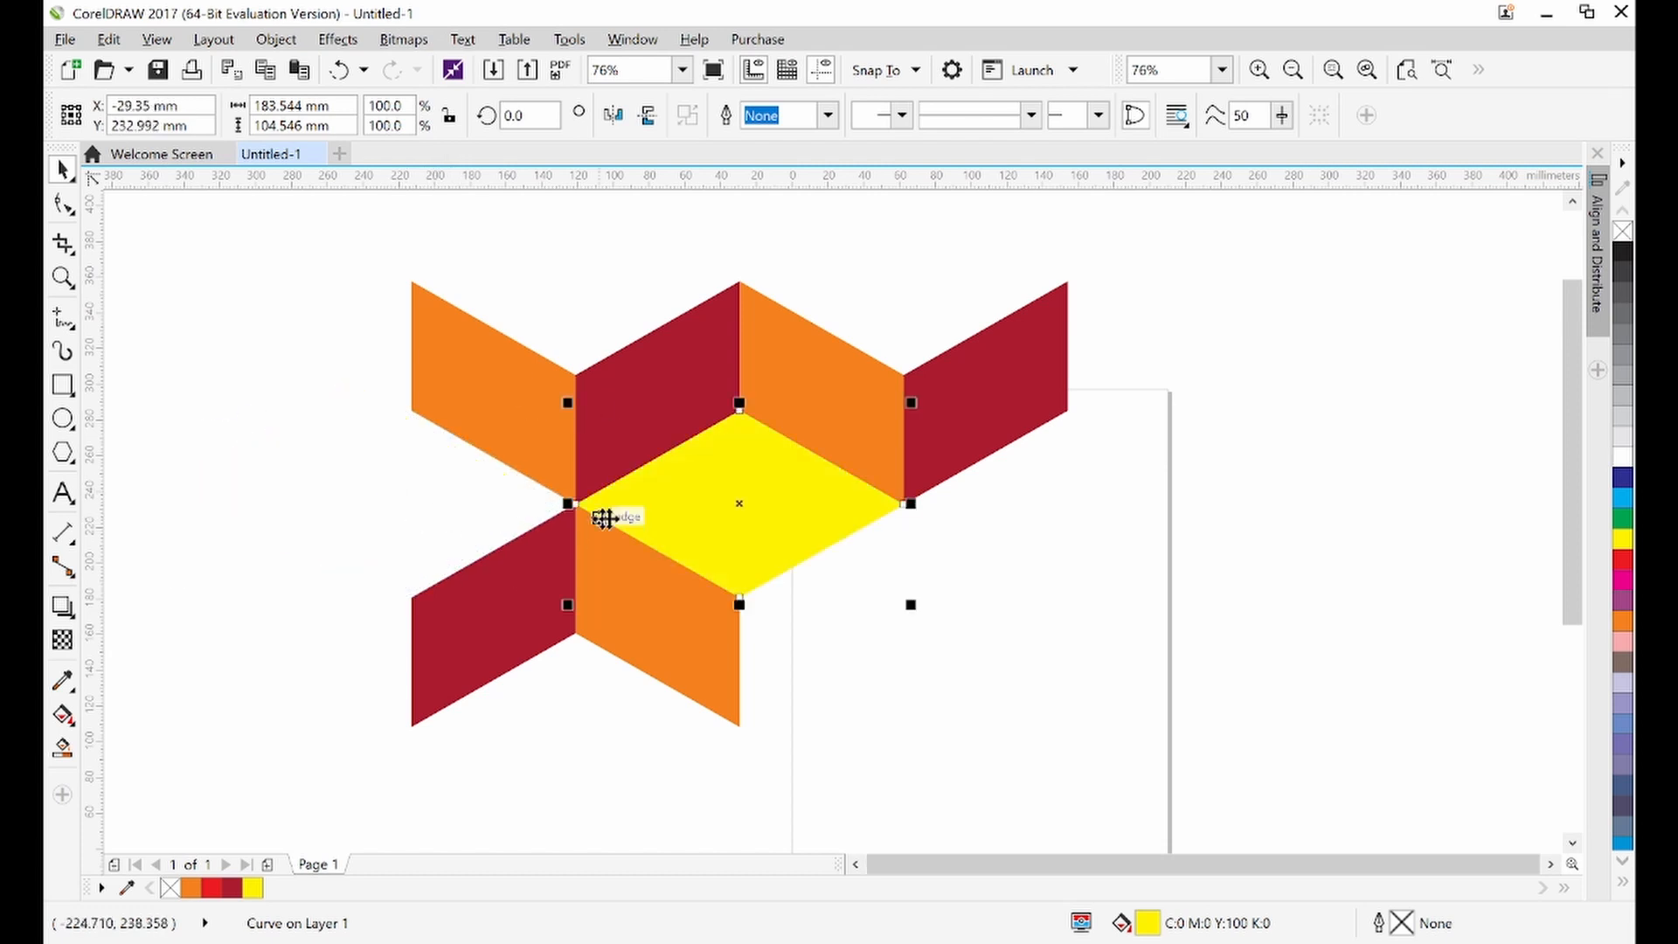
drag(726, 509, 399, 505)
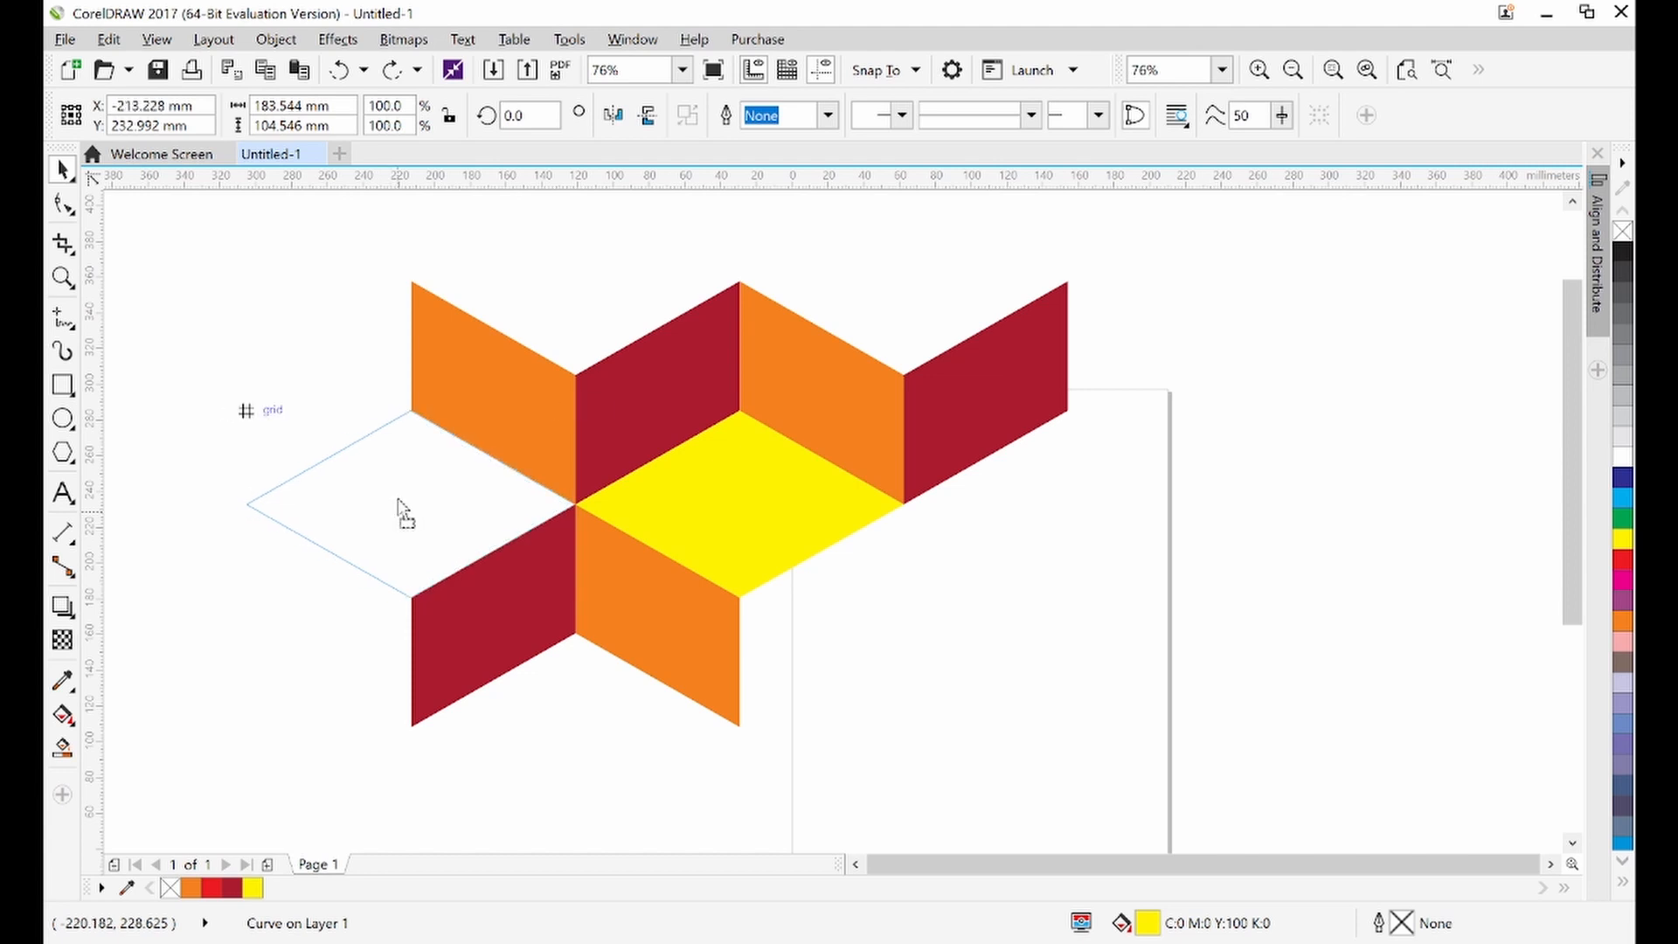
right_click(399, 504)
drag(398, 504, 400, 501)
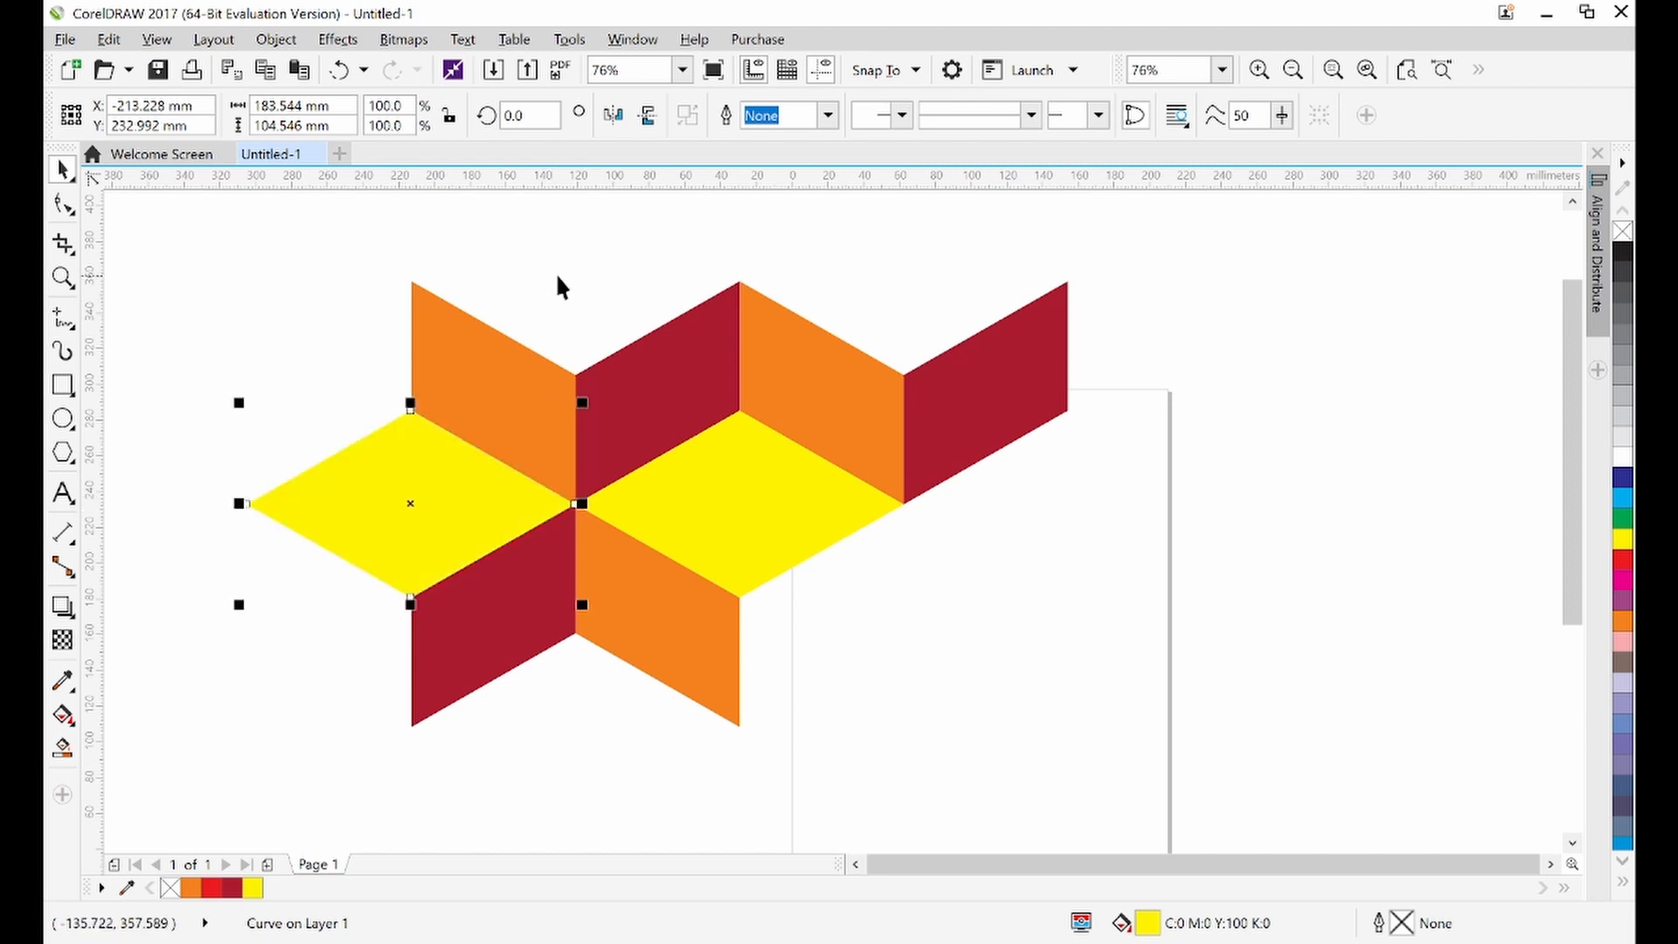
Select all five pattern shapes and group them together
click(577, 296)
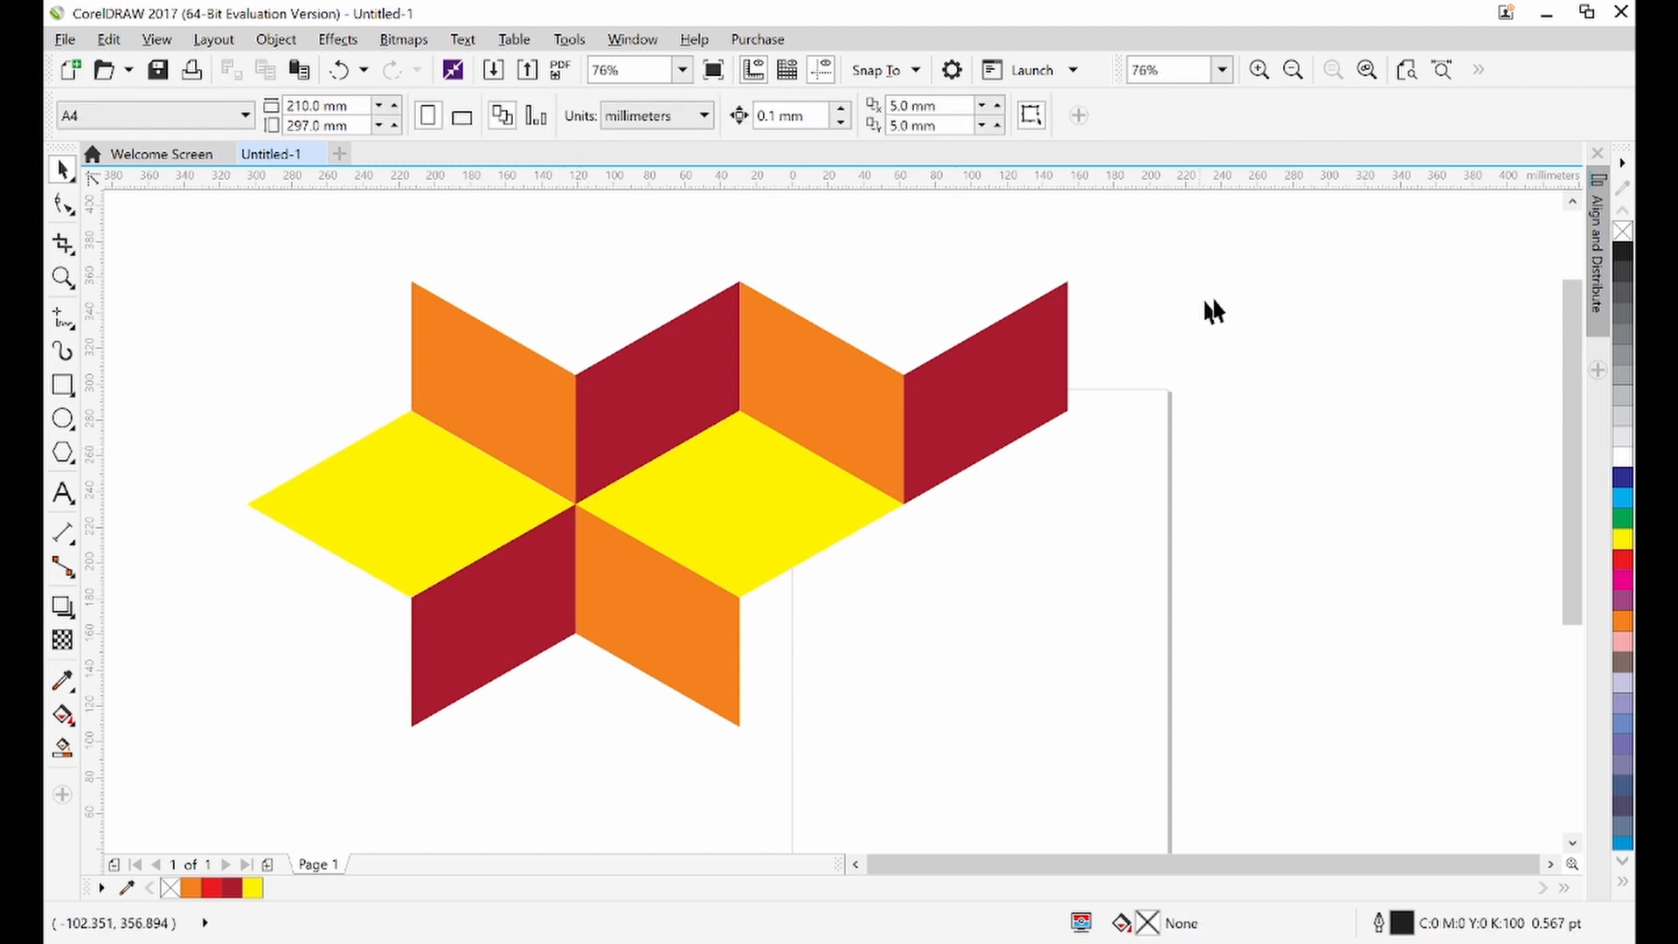
click(1572, 202)
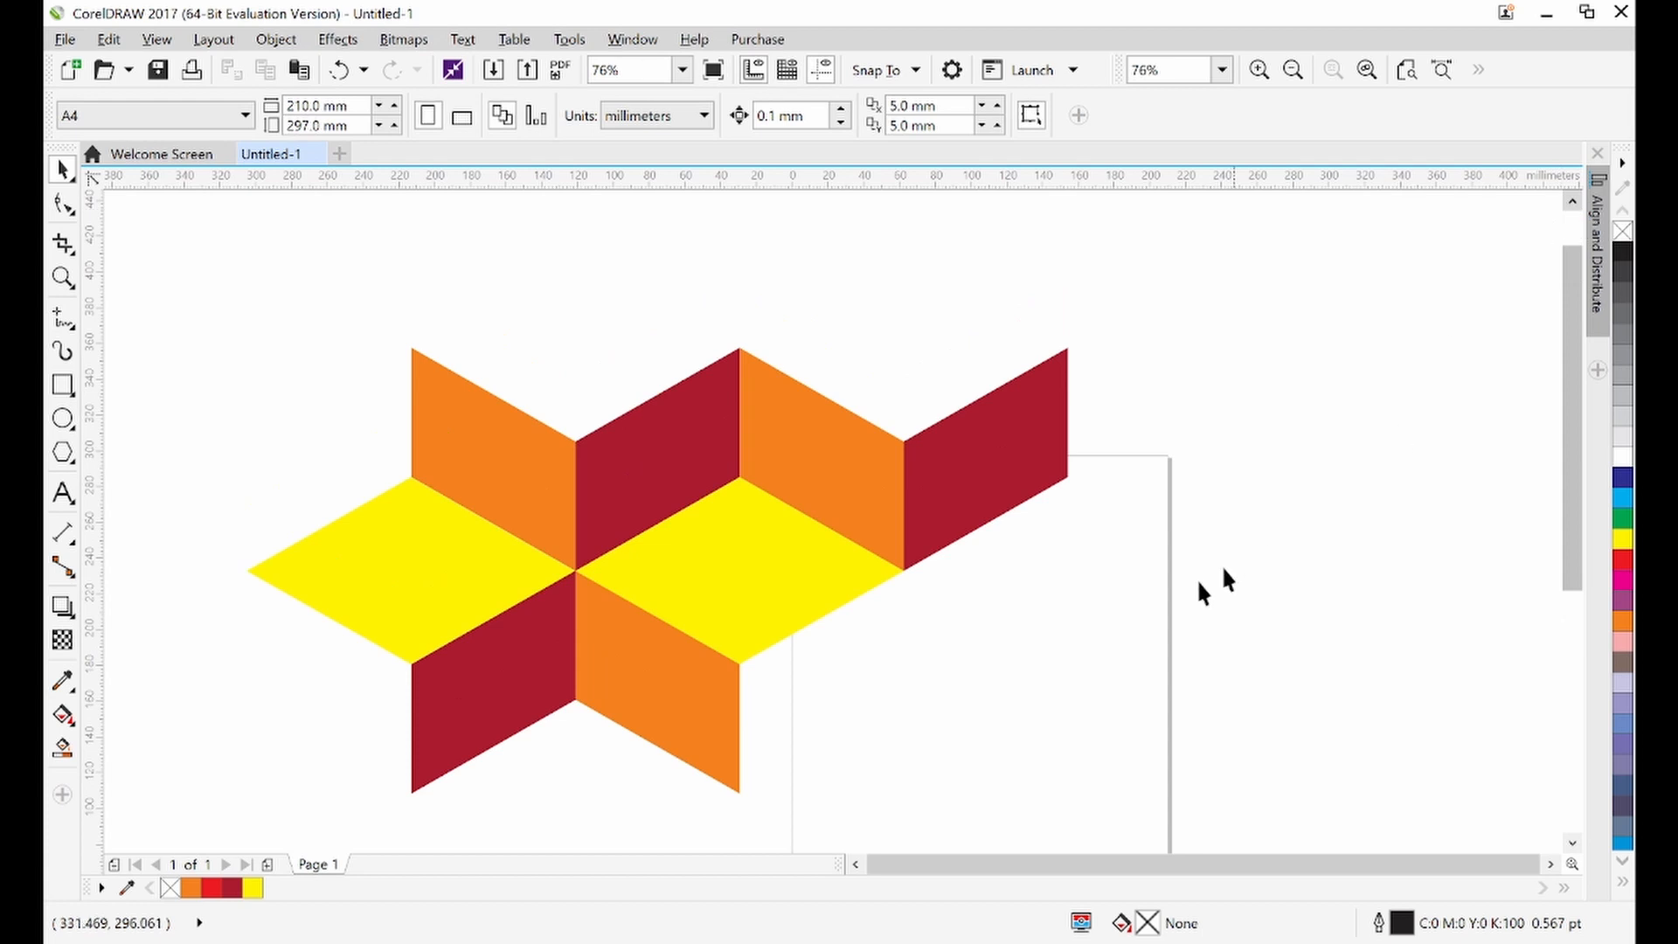
click(859, 865)
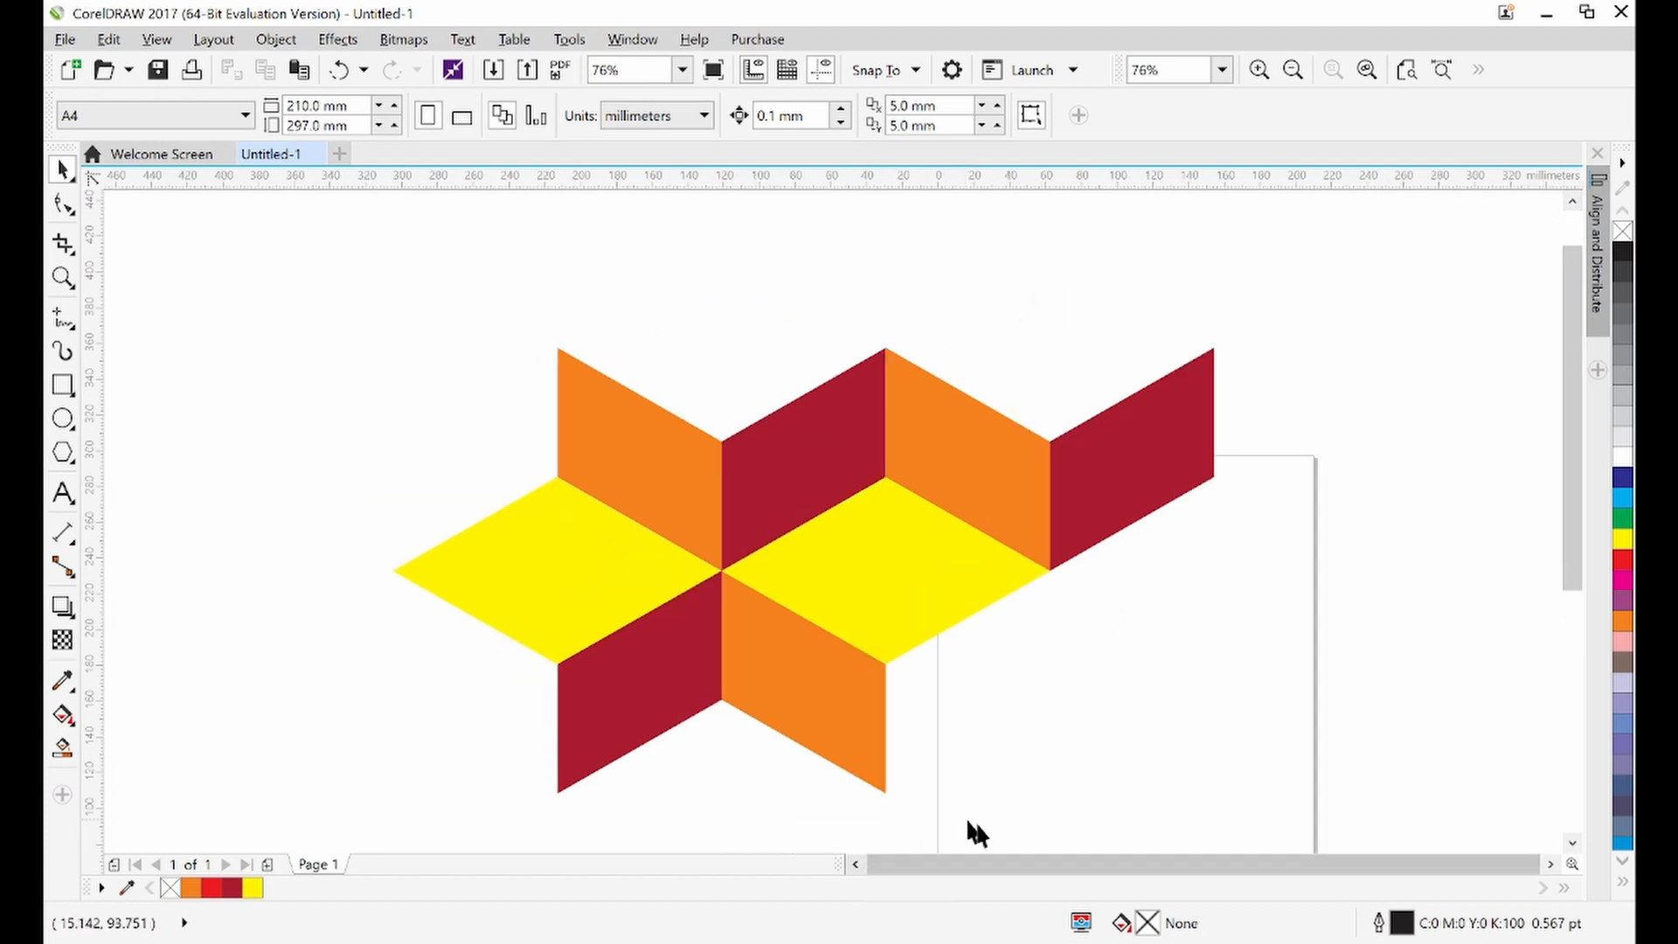
click(1571, 842)
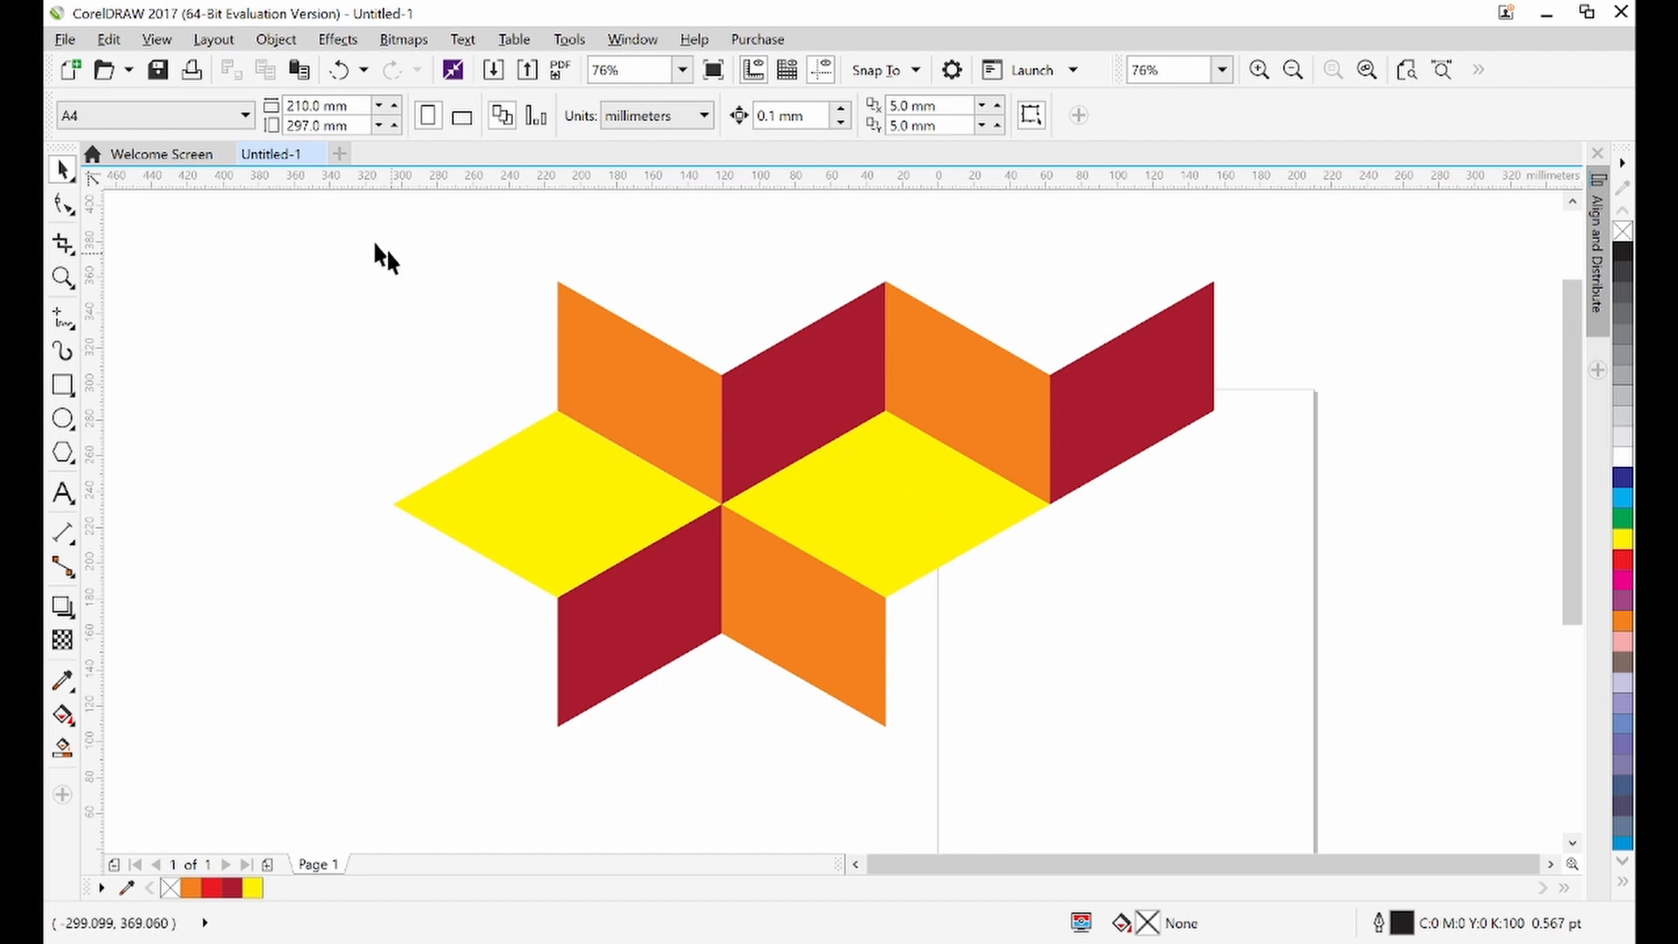
drag(330, 204, 1266, 798)
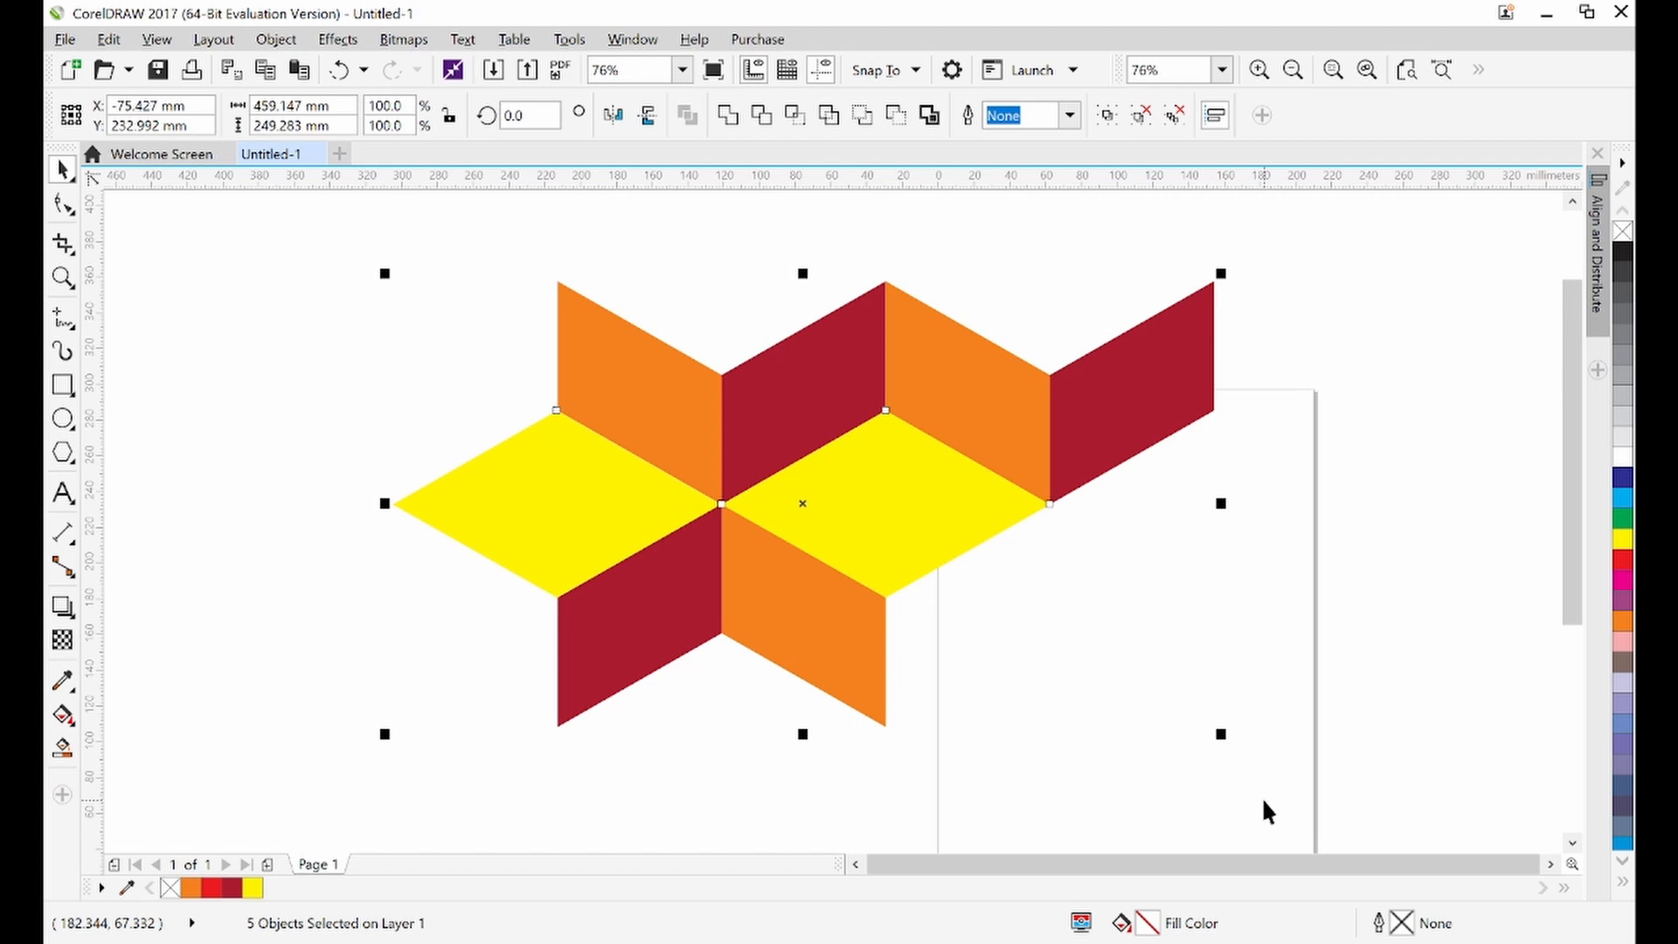
click(1264, 801)
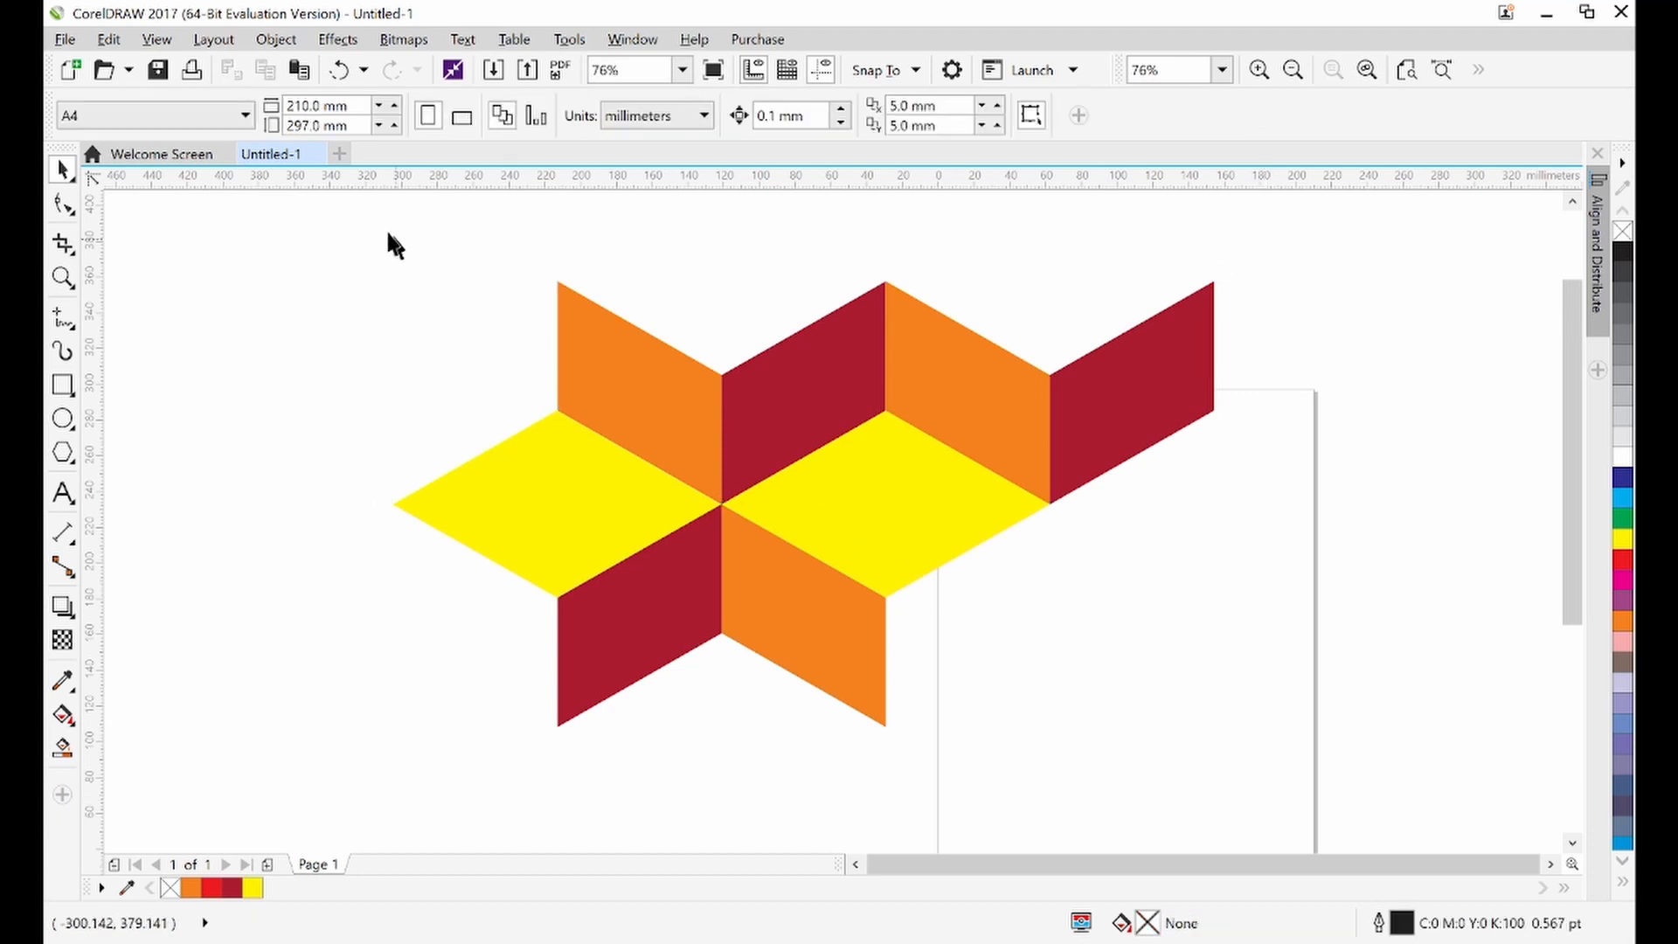
drag(1315, 226, 534, 769)
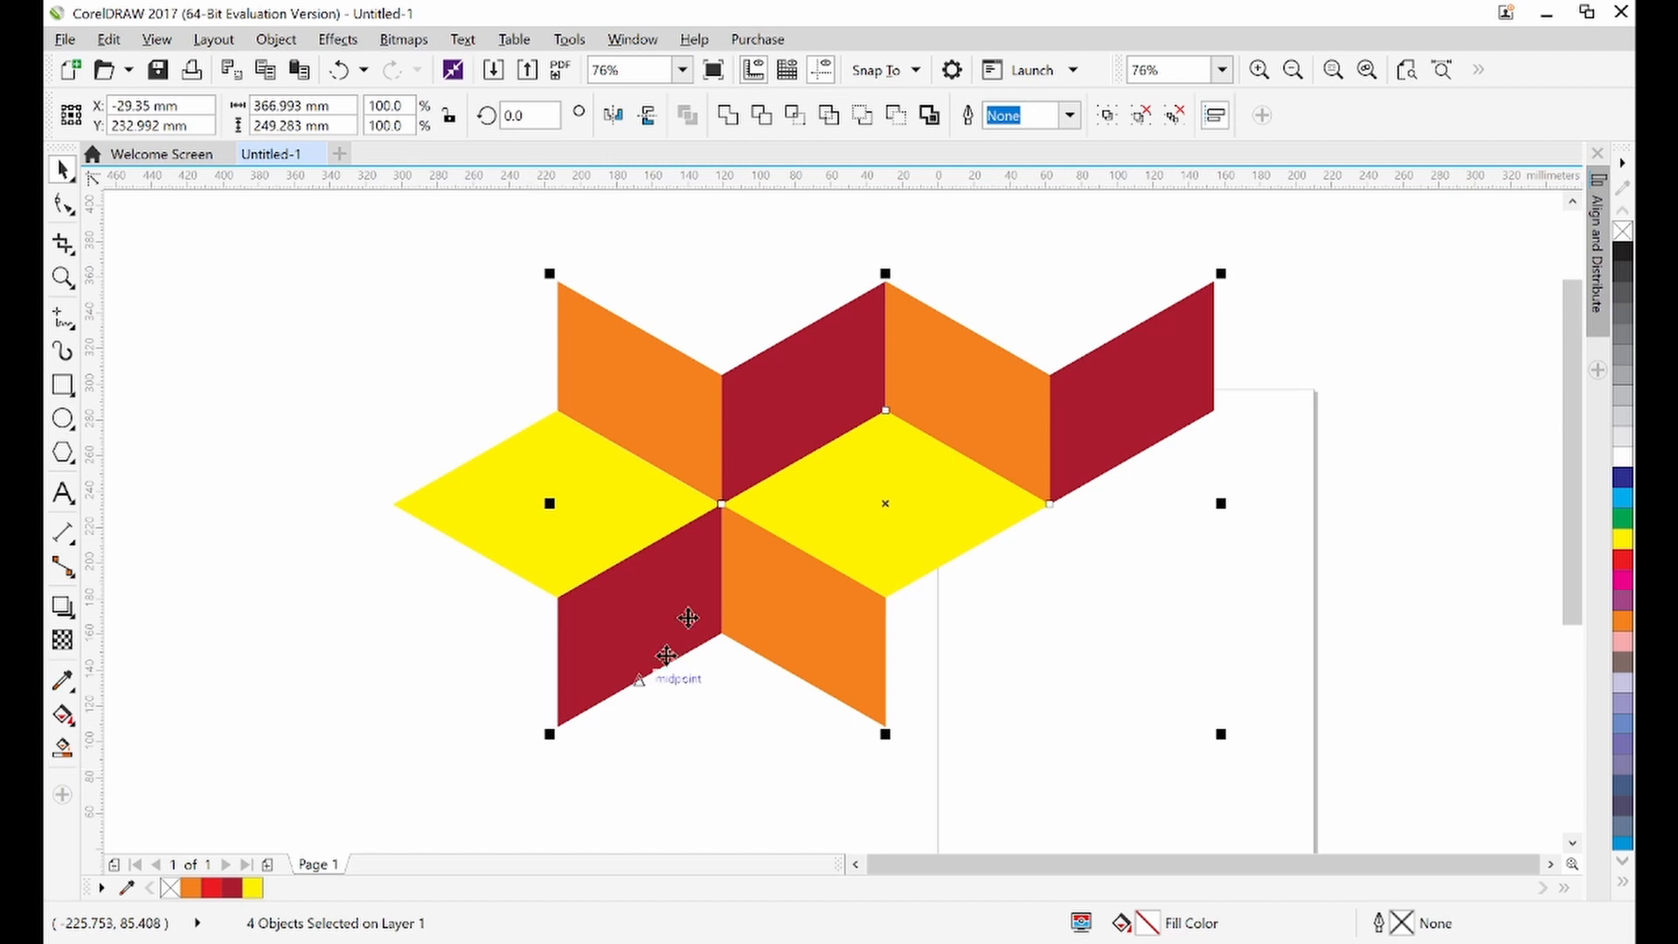
drag(704, 438, 821, 442)
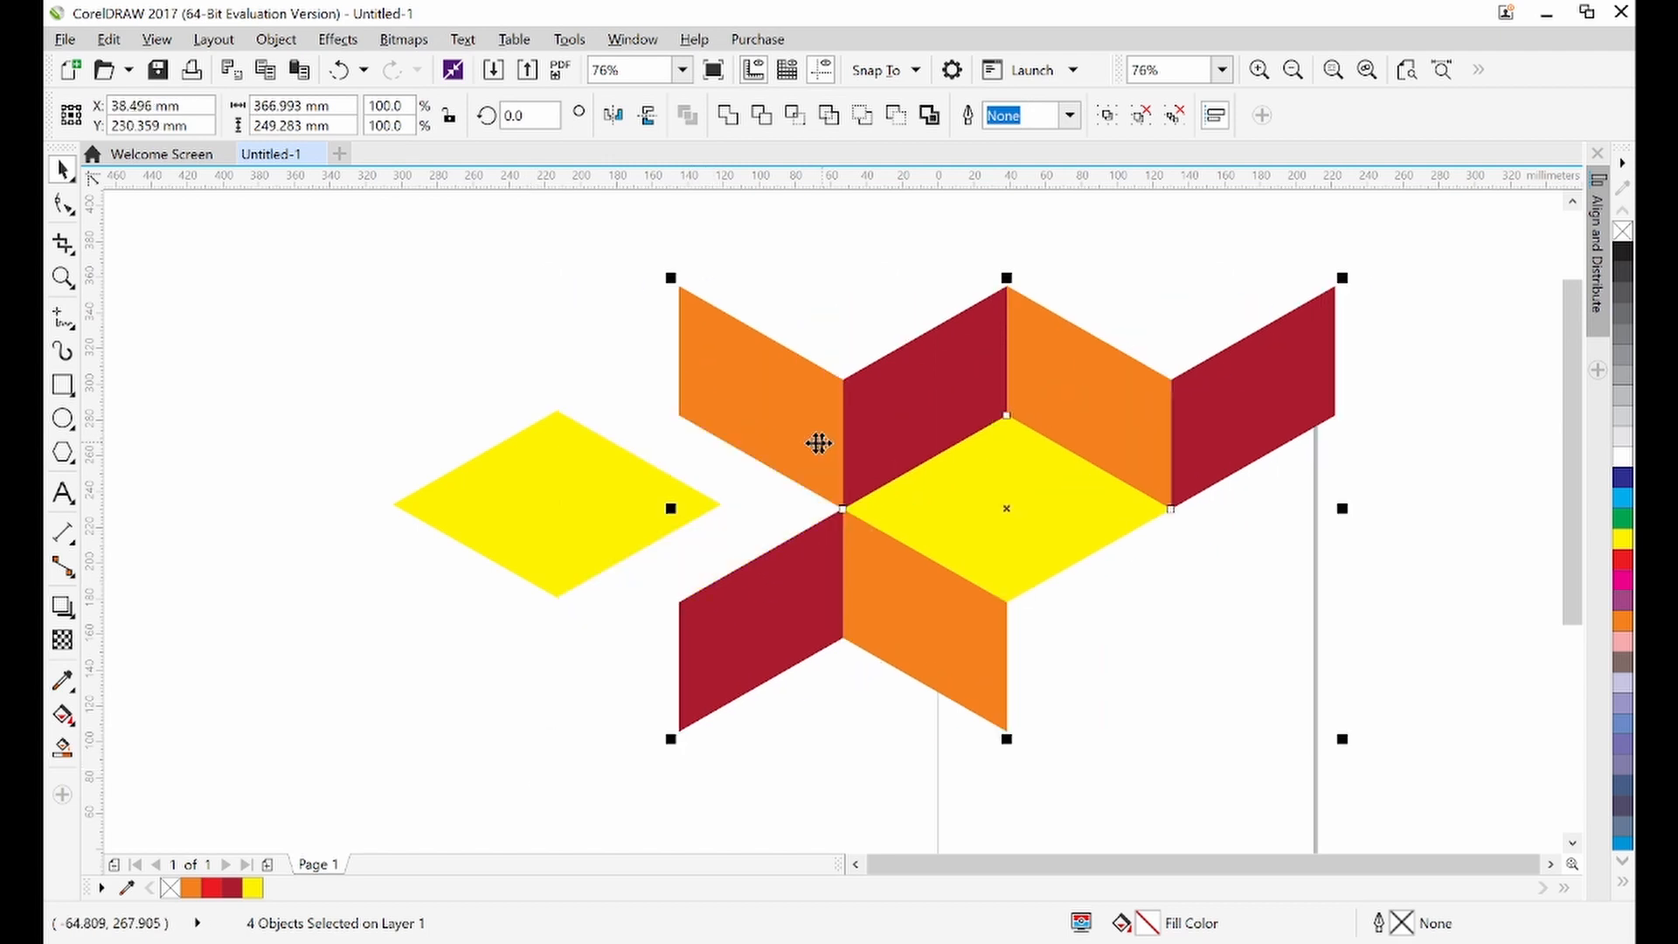
key(ctrl+z)
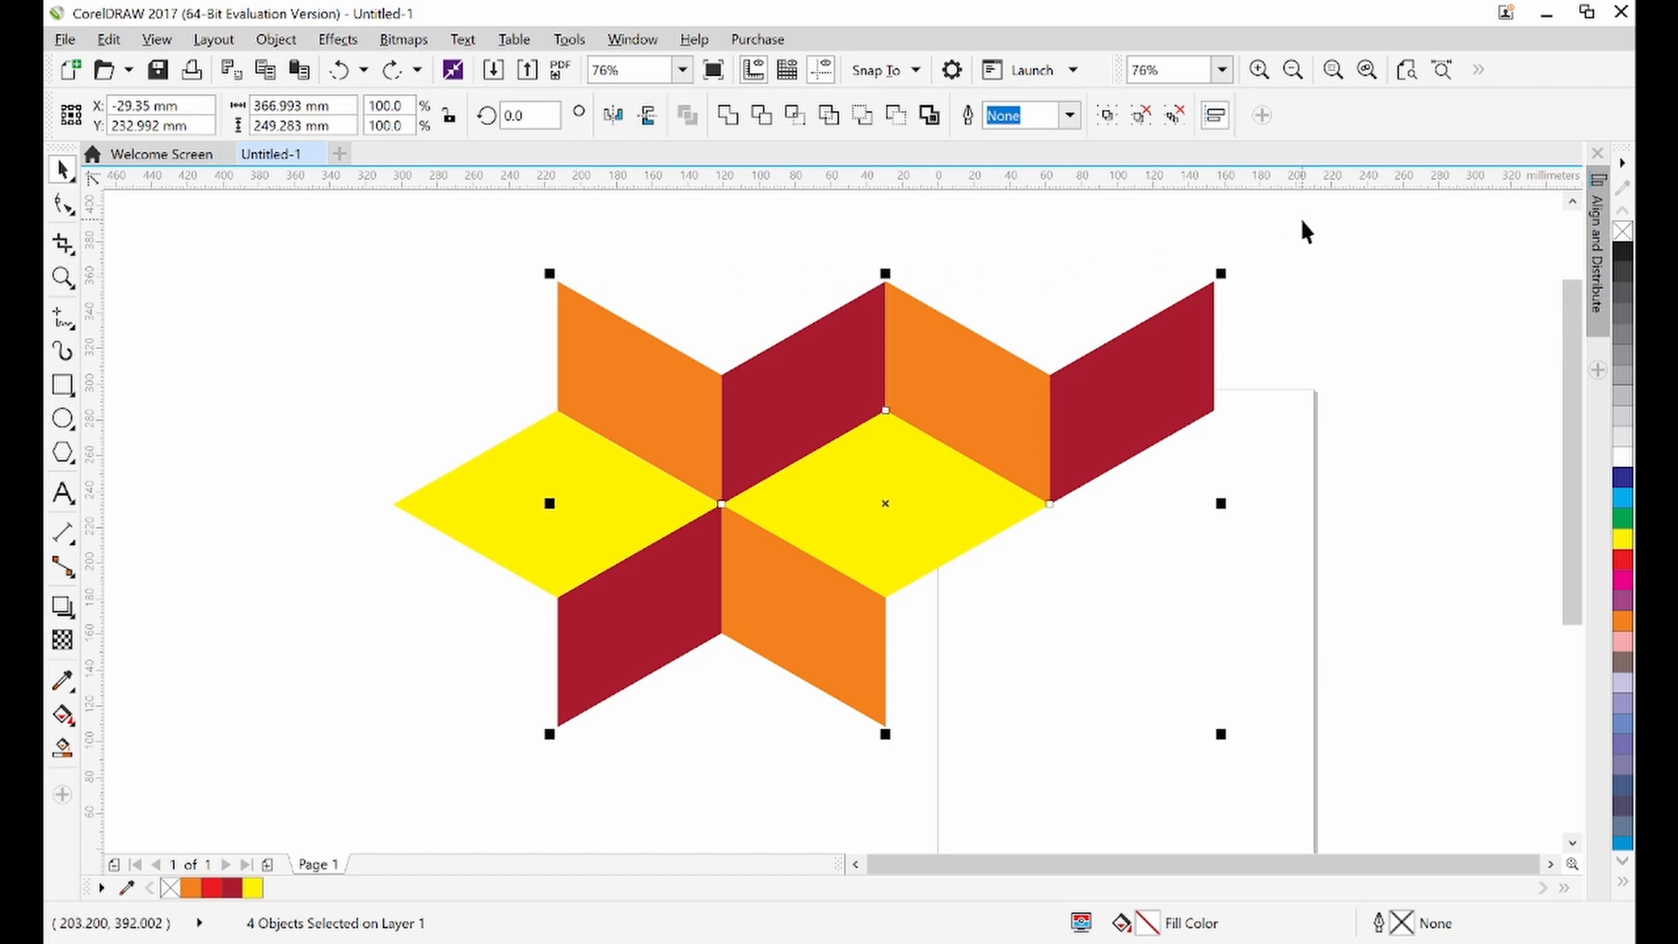
drag(1300, 218, 345, 778)
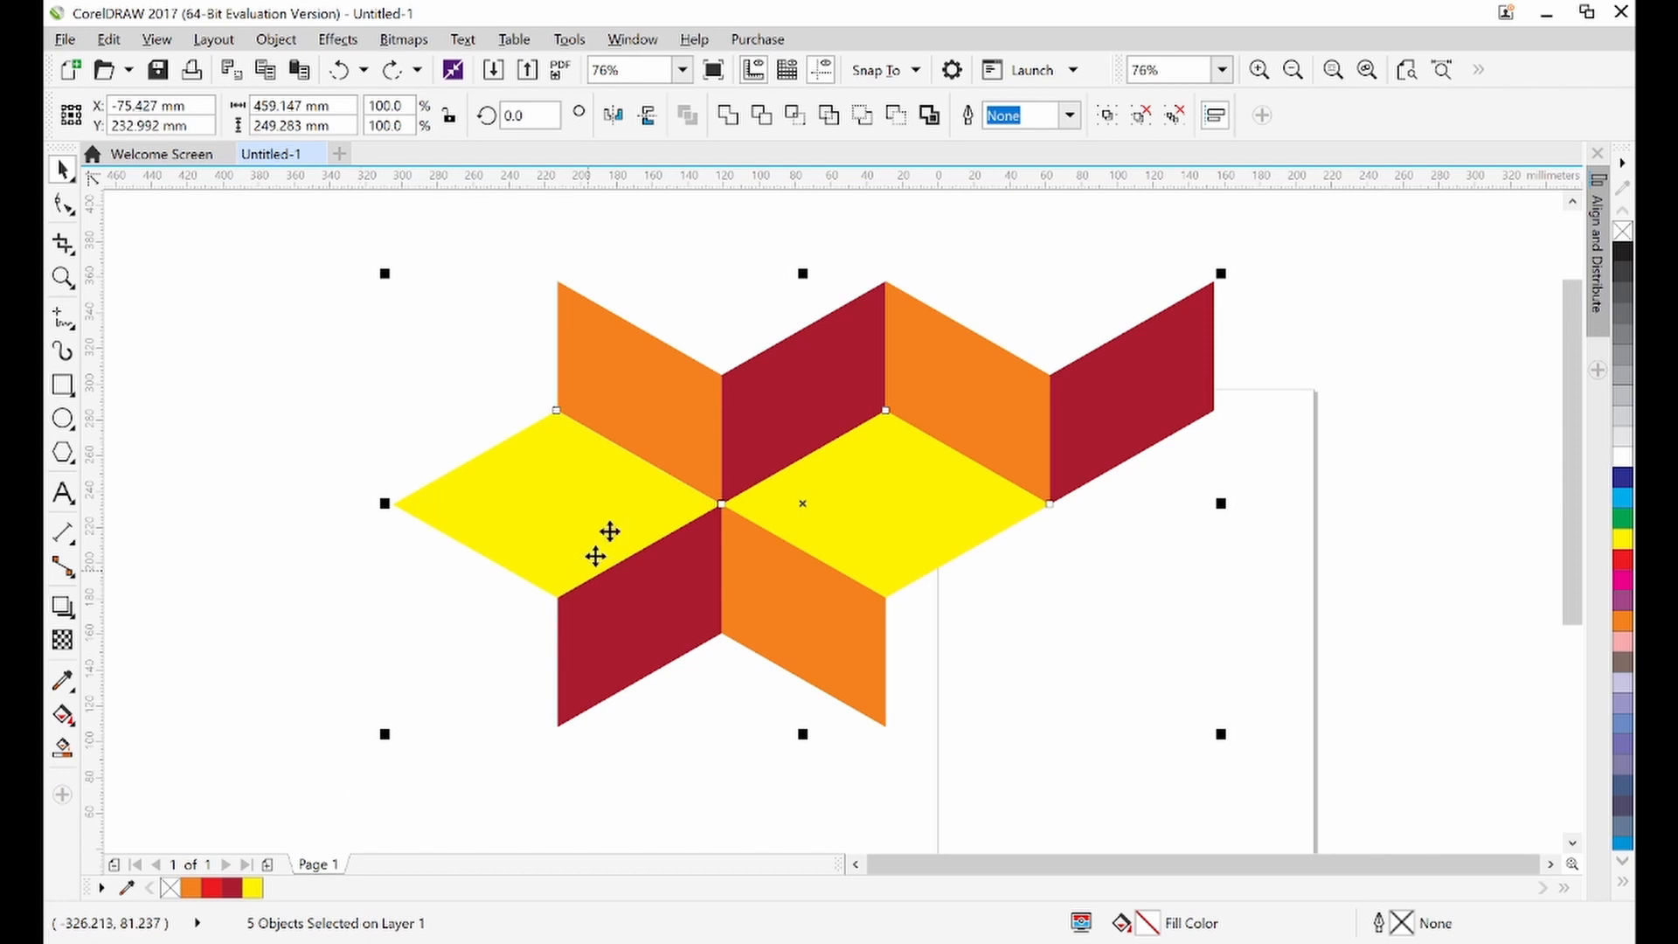
mouse_move(669, 397)
mouse_down()
mouse_move(707, 403)
mouse_move(659, 397)
mouse_up()
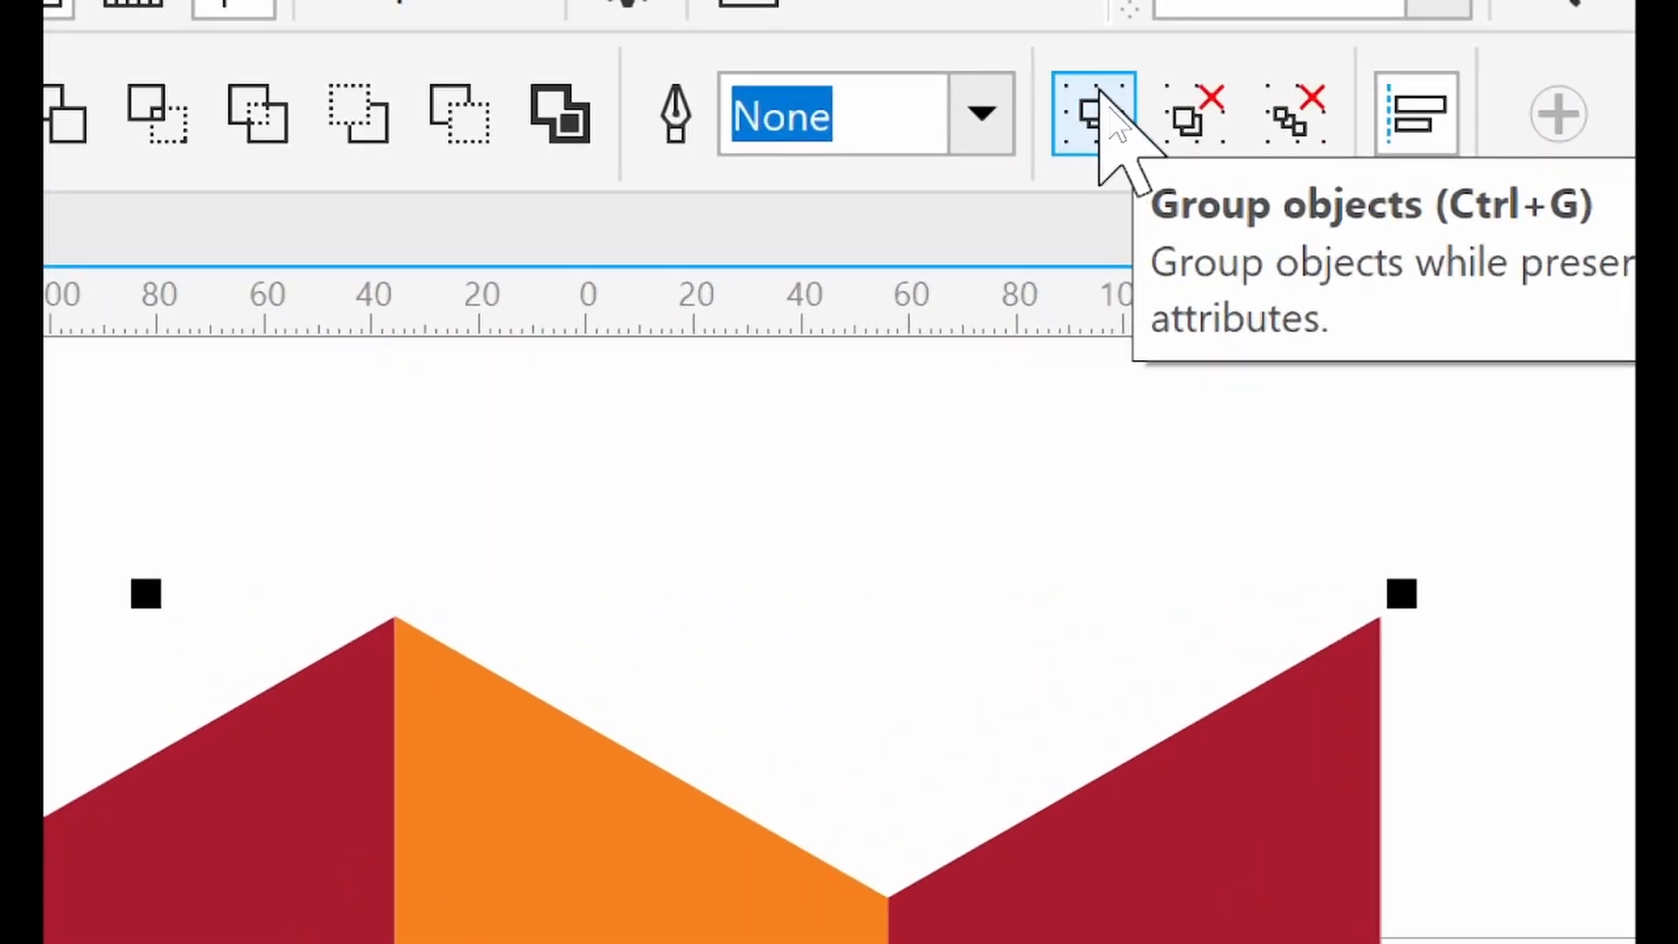
click(1101, 101)
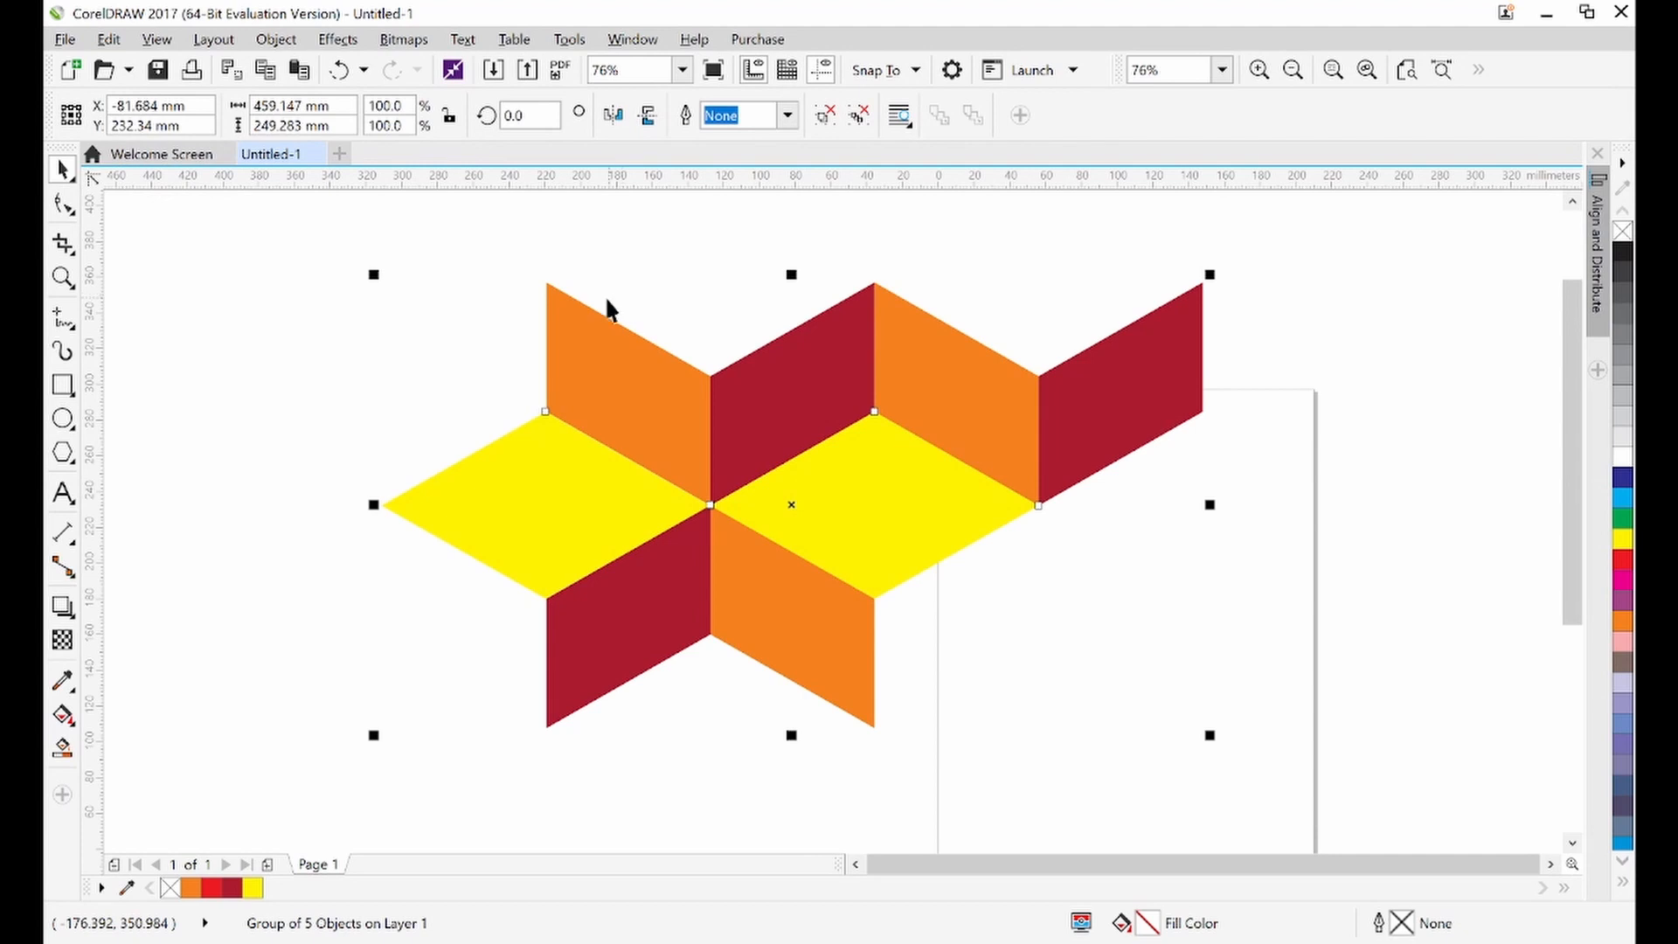
Move the grouped pattern off to the left side of the page
click(995, 278)
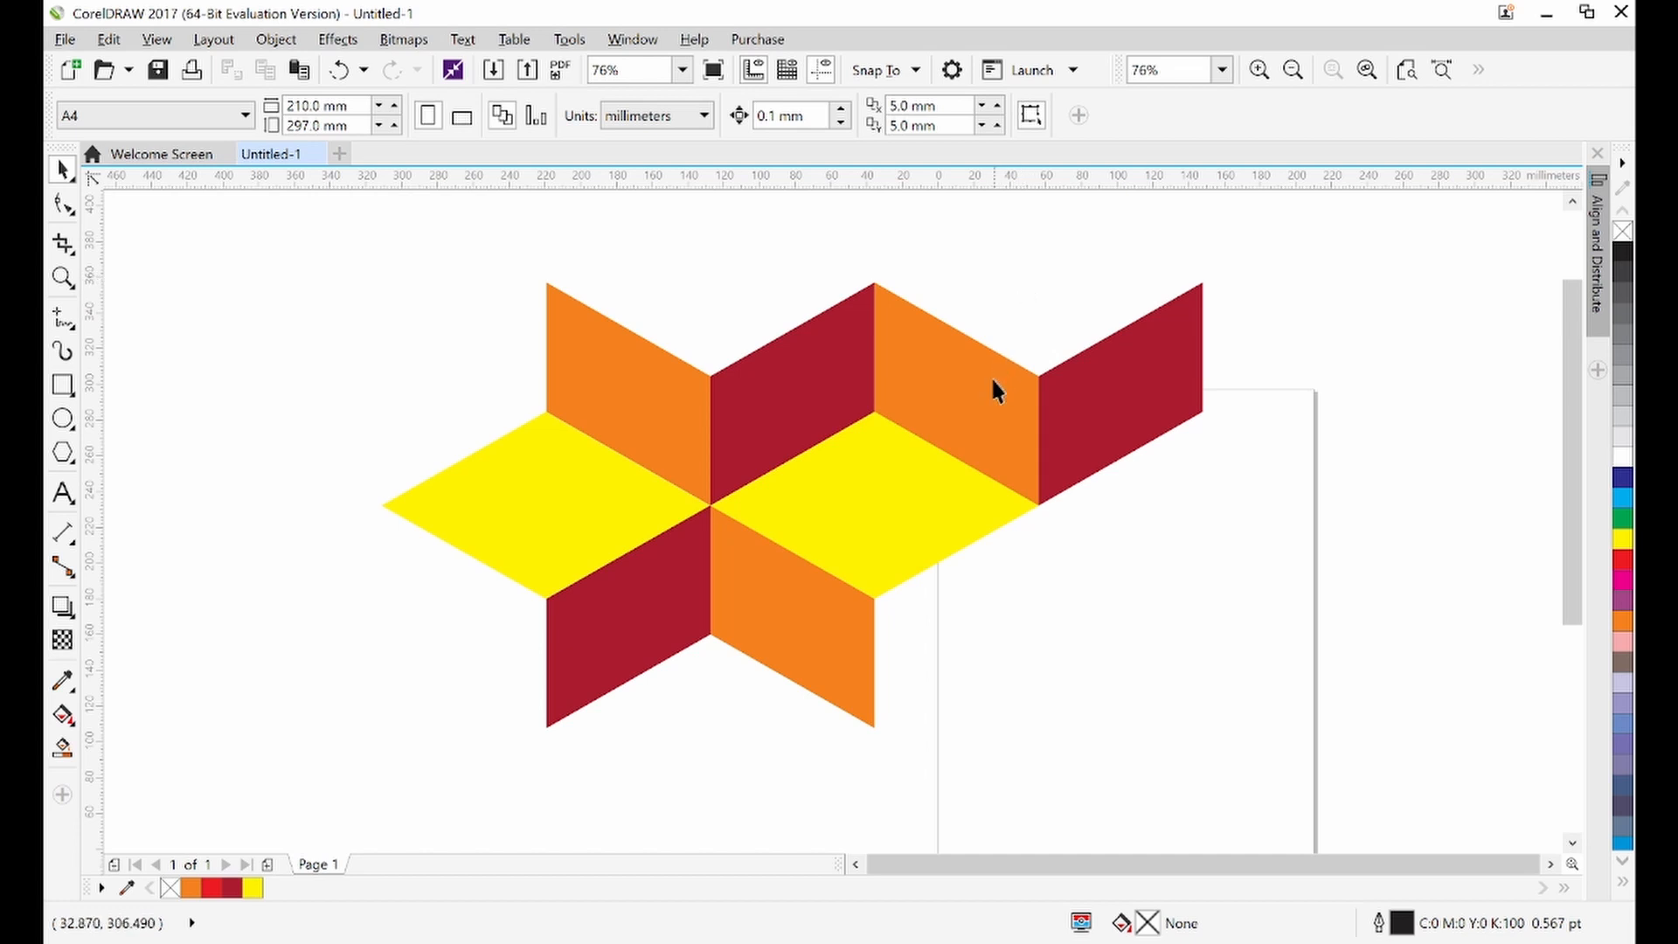
click(928, 370)
drag(926, 369, 899, 373)
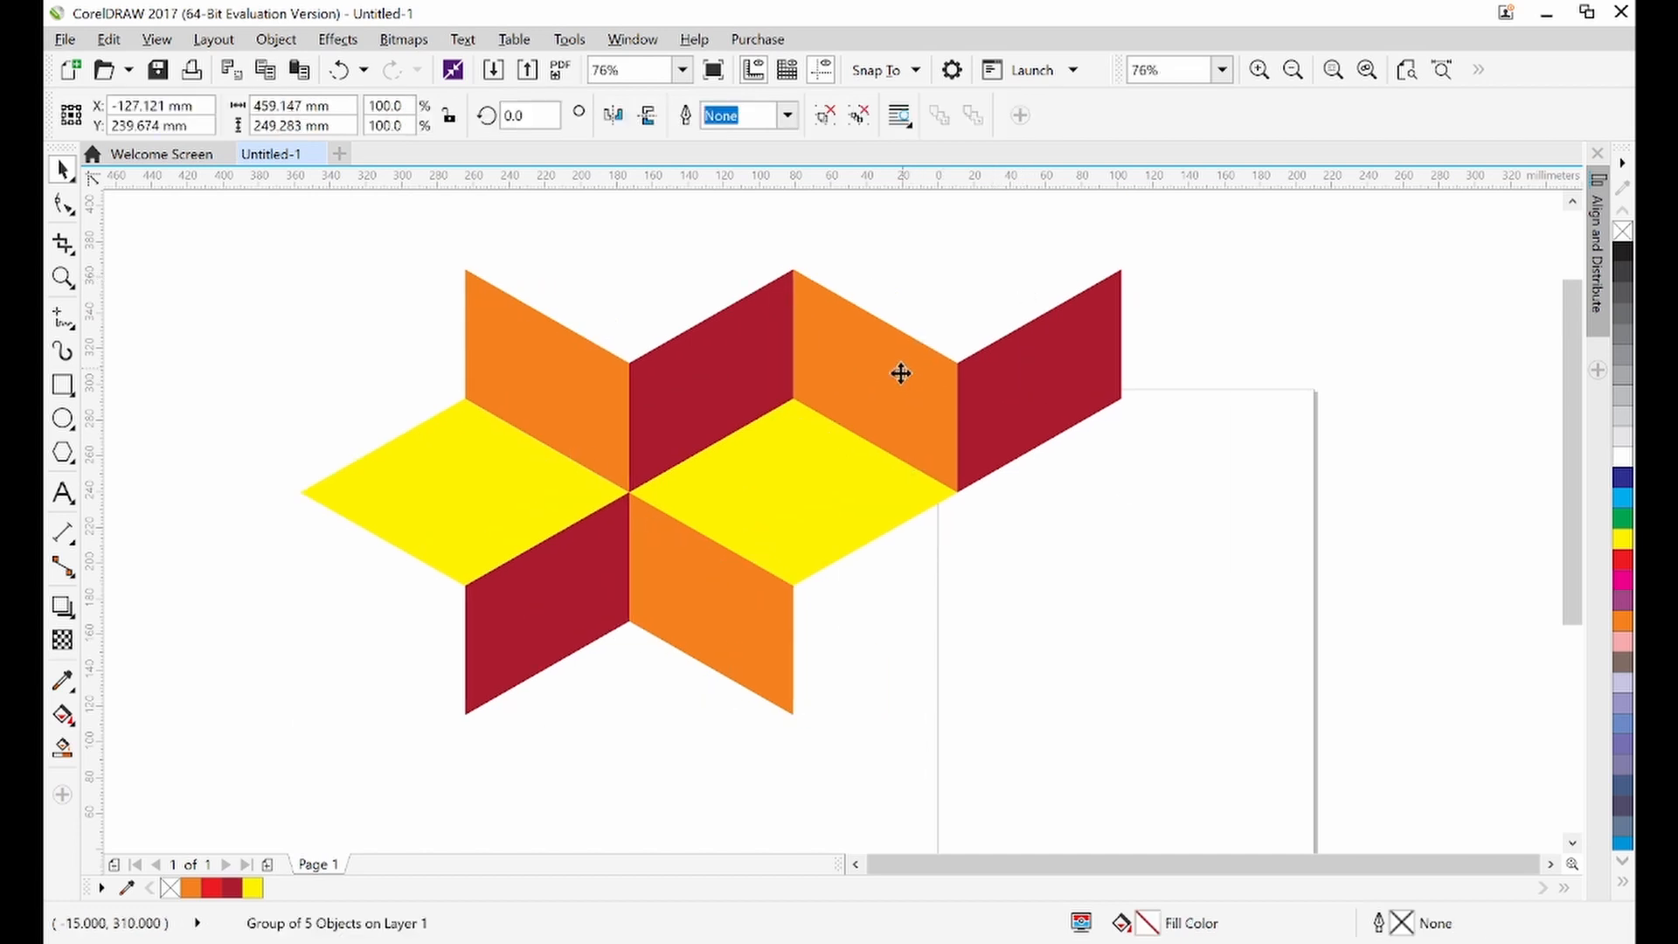
click(1258, 341)
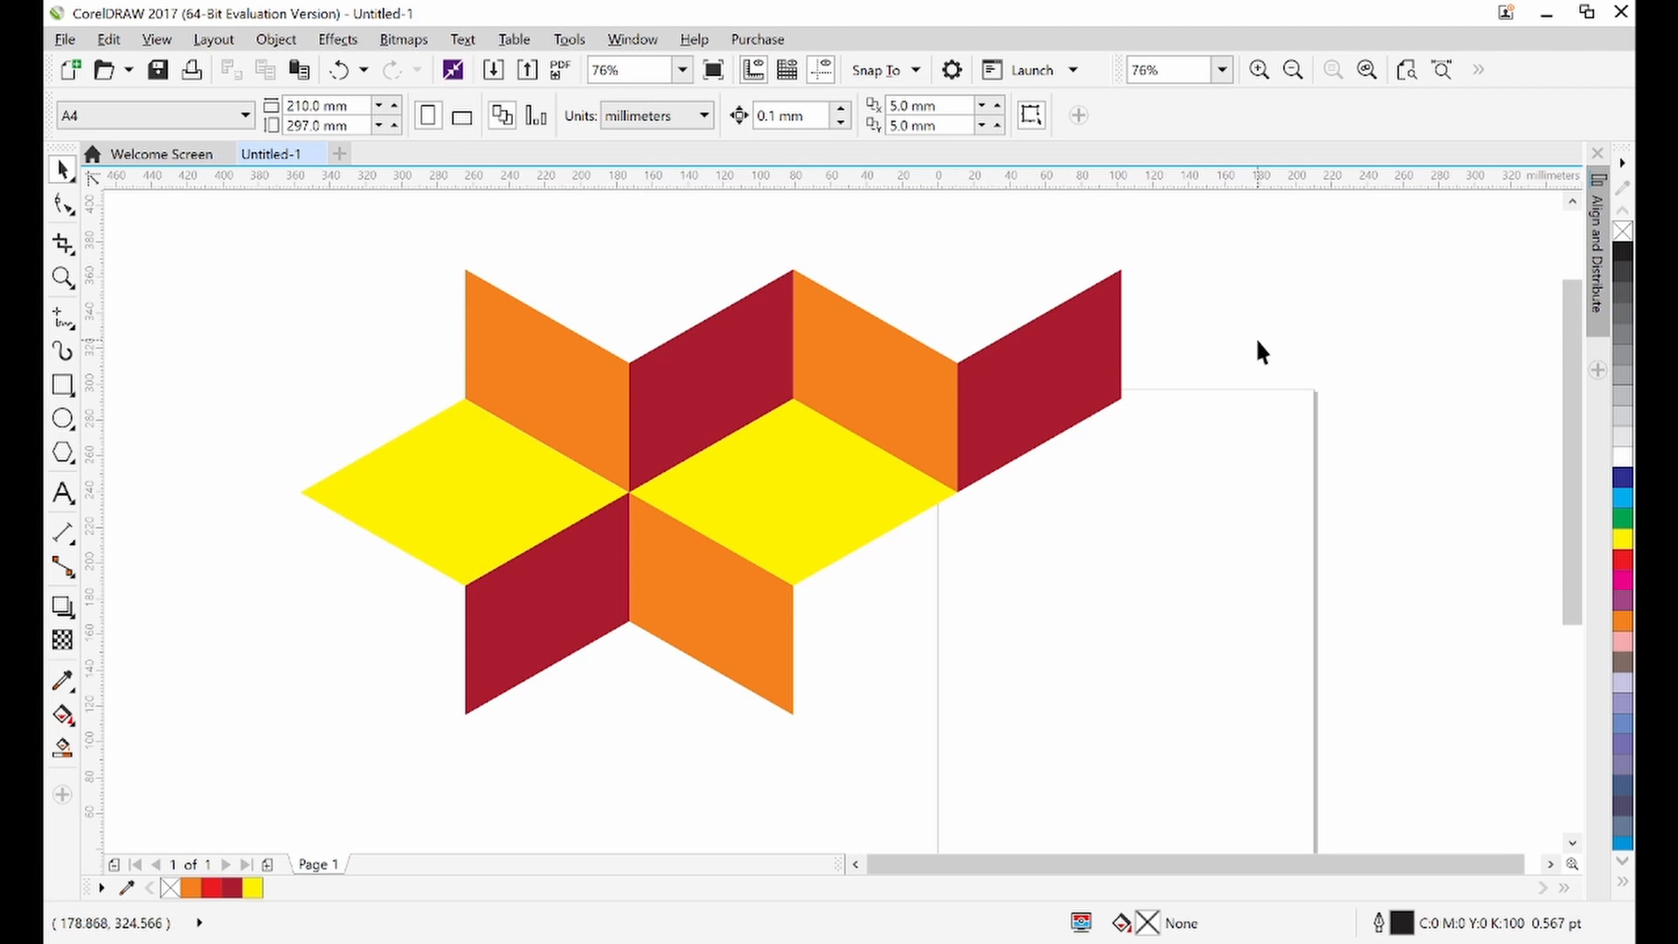
drag(1041, 361, 981, 361)
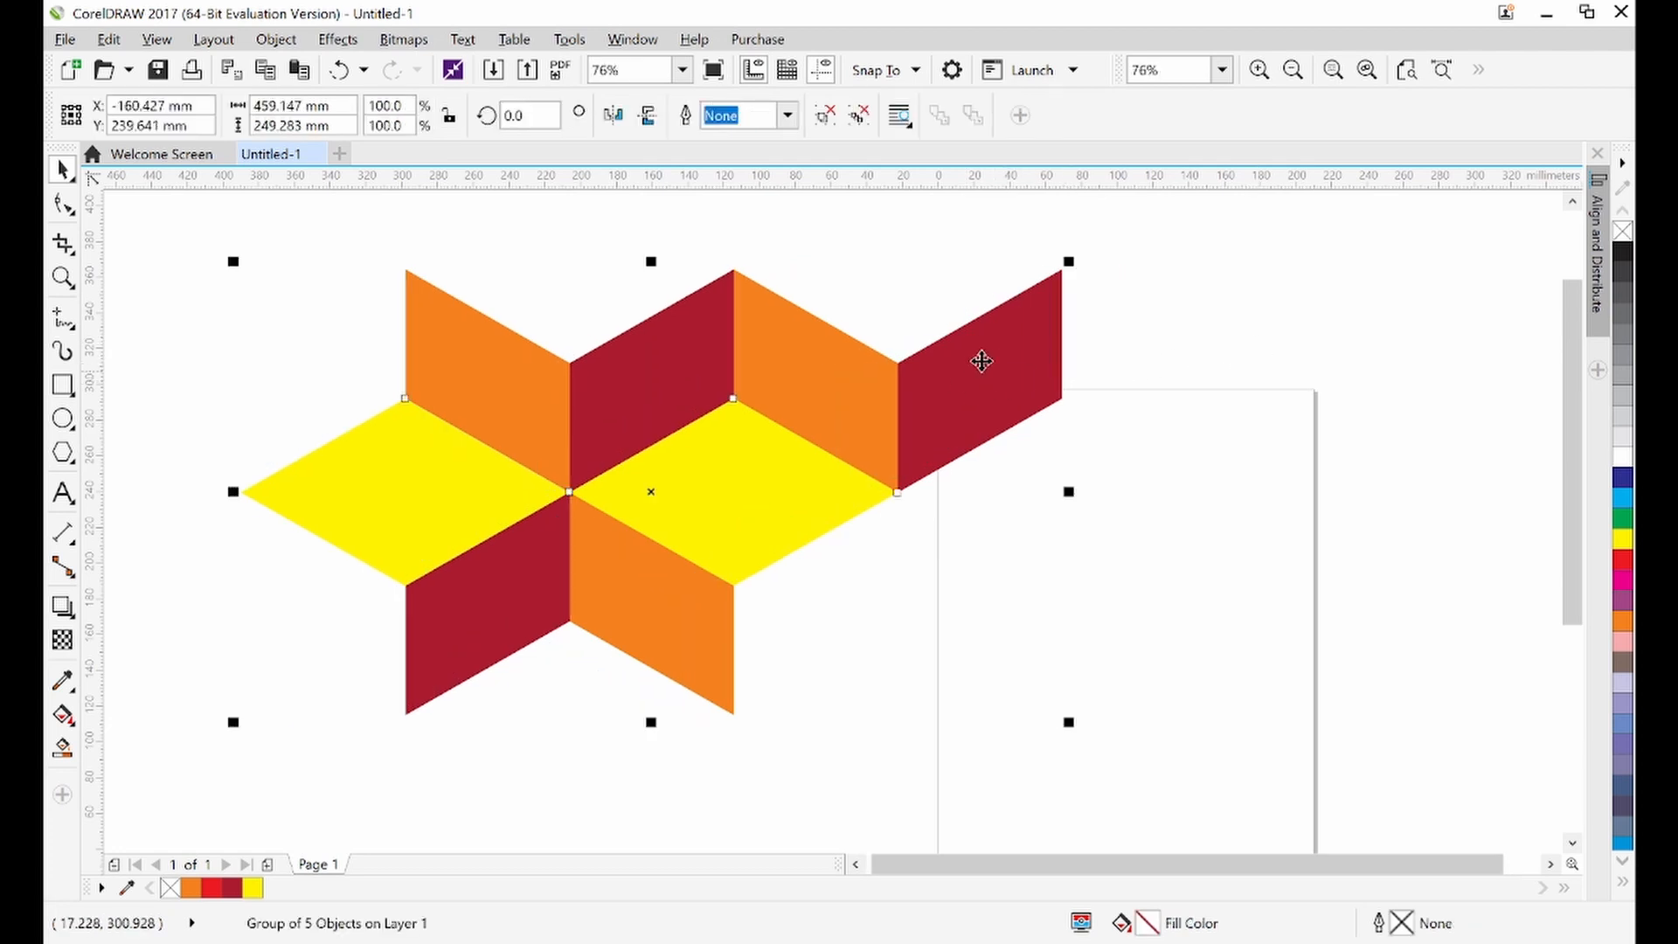
click(1131, 341)
drag(843, 399, 1004, 382)
click(1150, 341)
click(1372, 346)
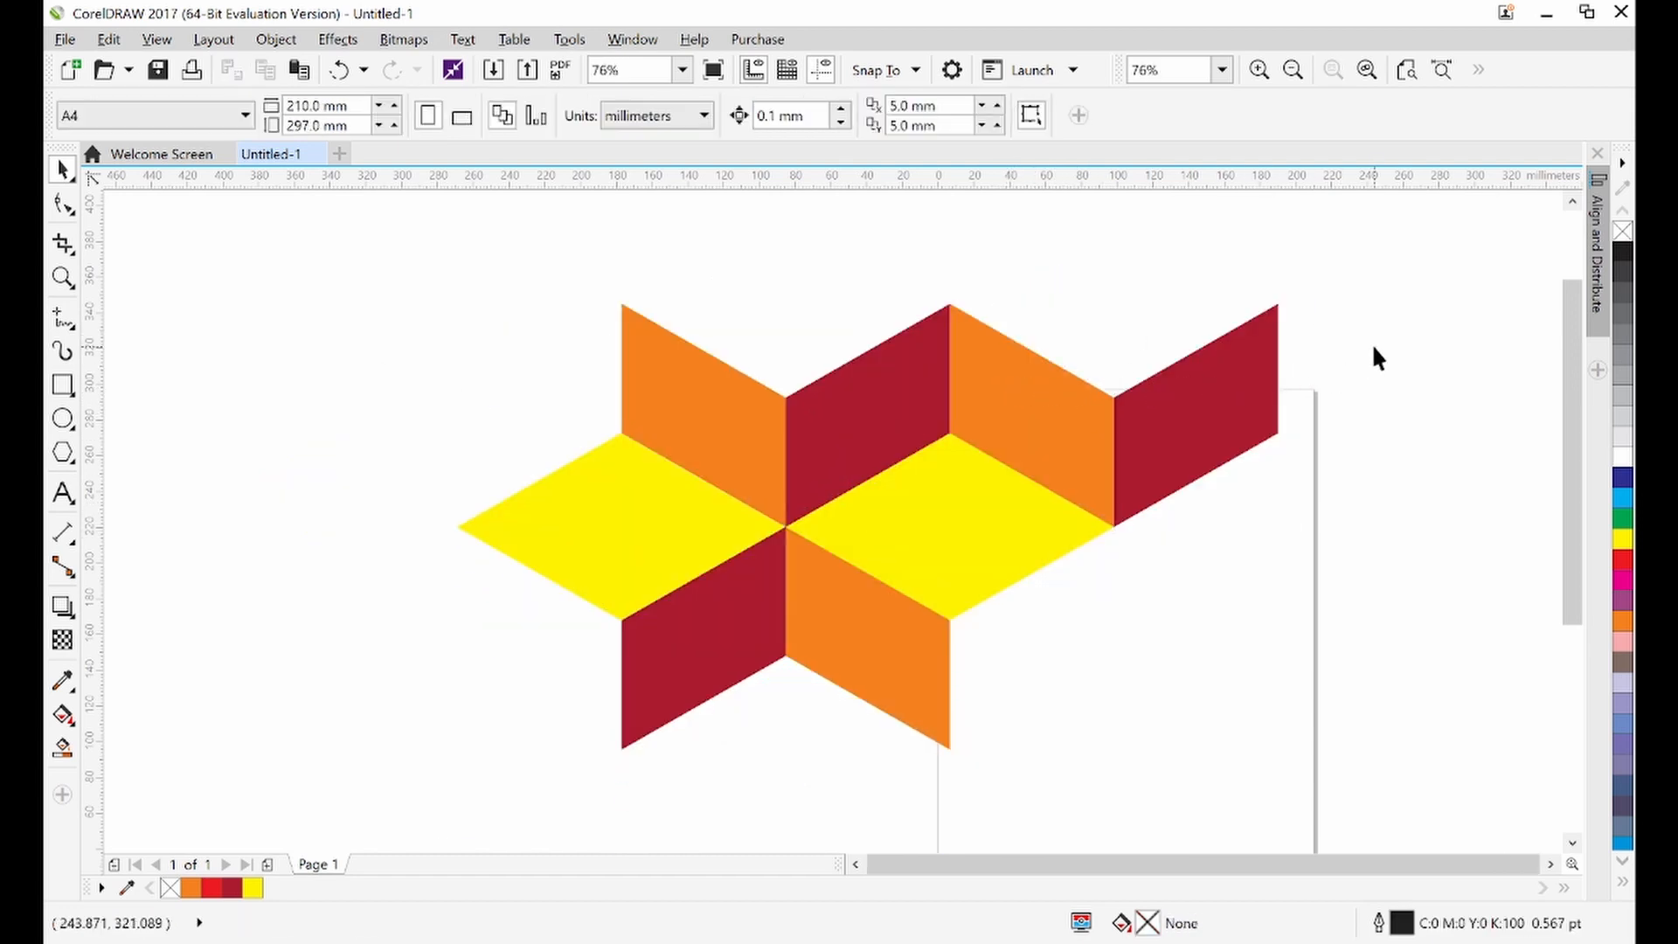
drag(1172, 434, 776, 492)
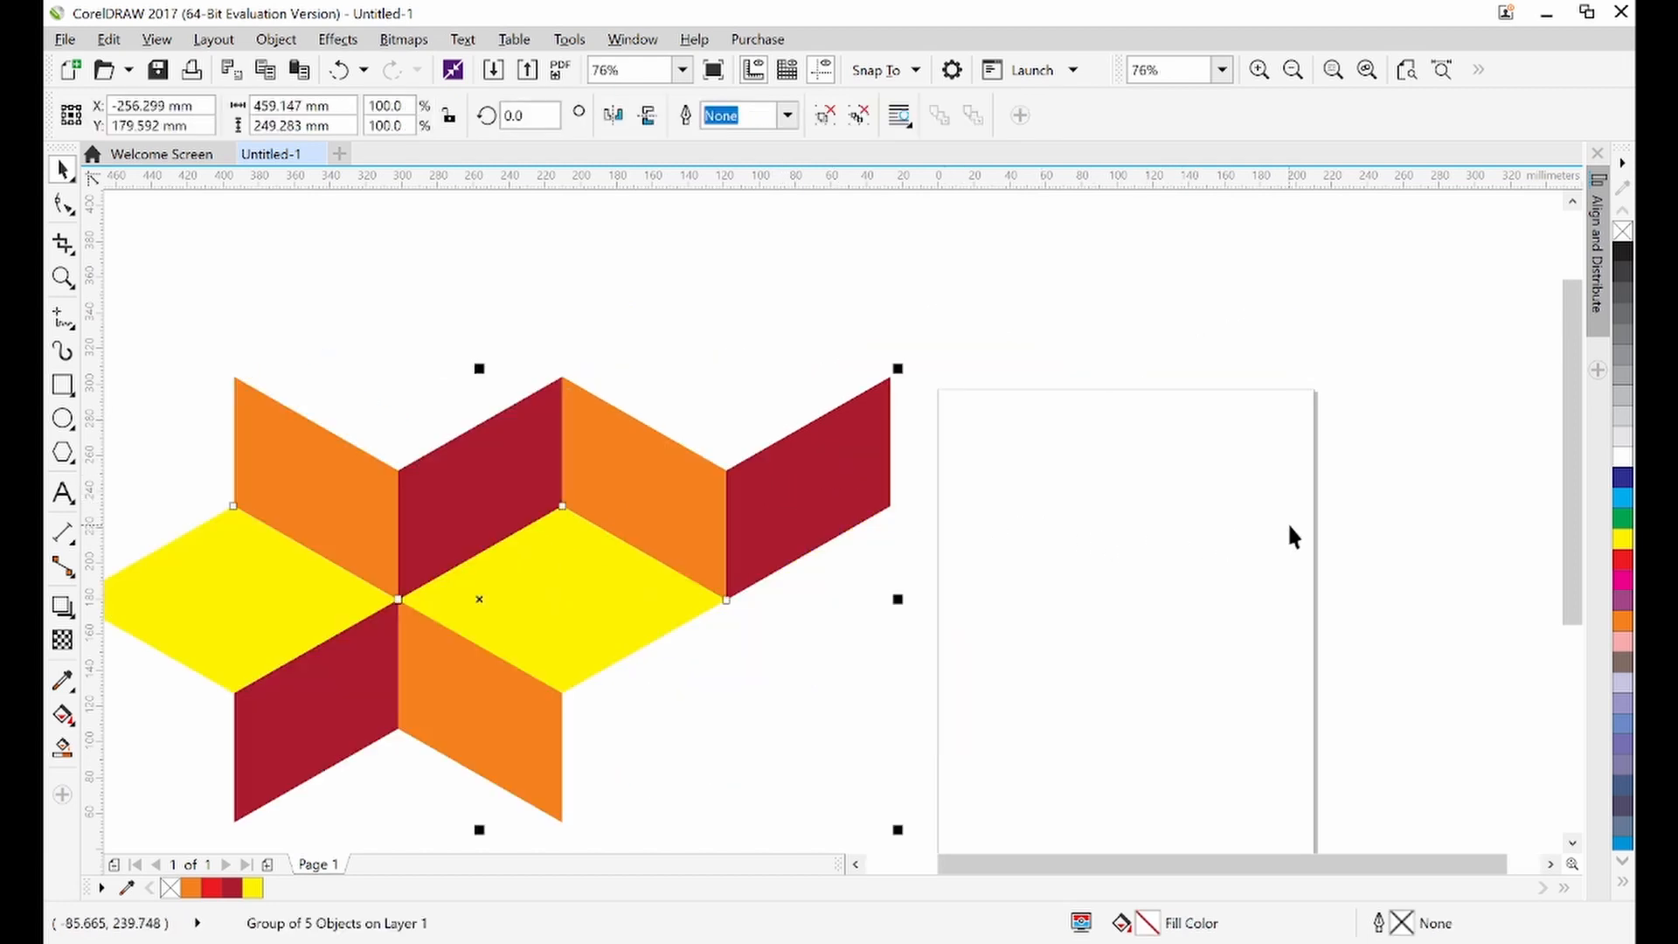
click(1337, 529)
Reposition the grouped pattern so its right edge meets the page's left edge
drag(1565, 481, 1569, 562)
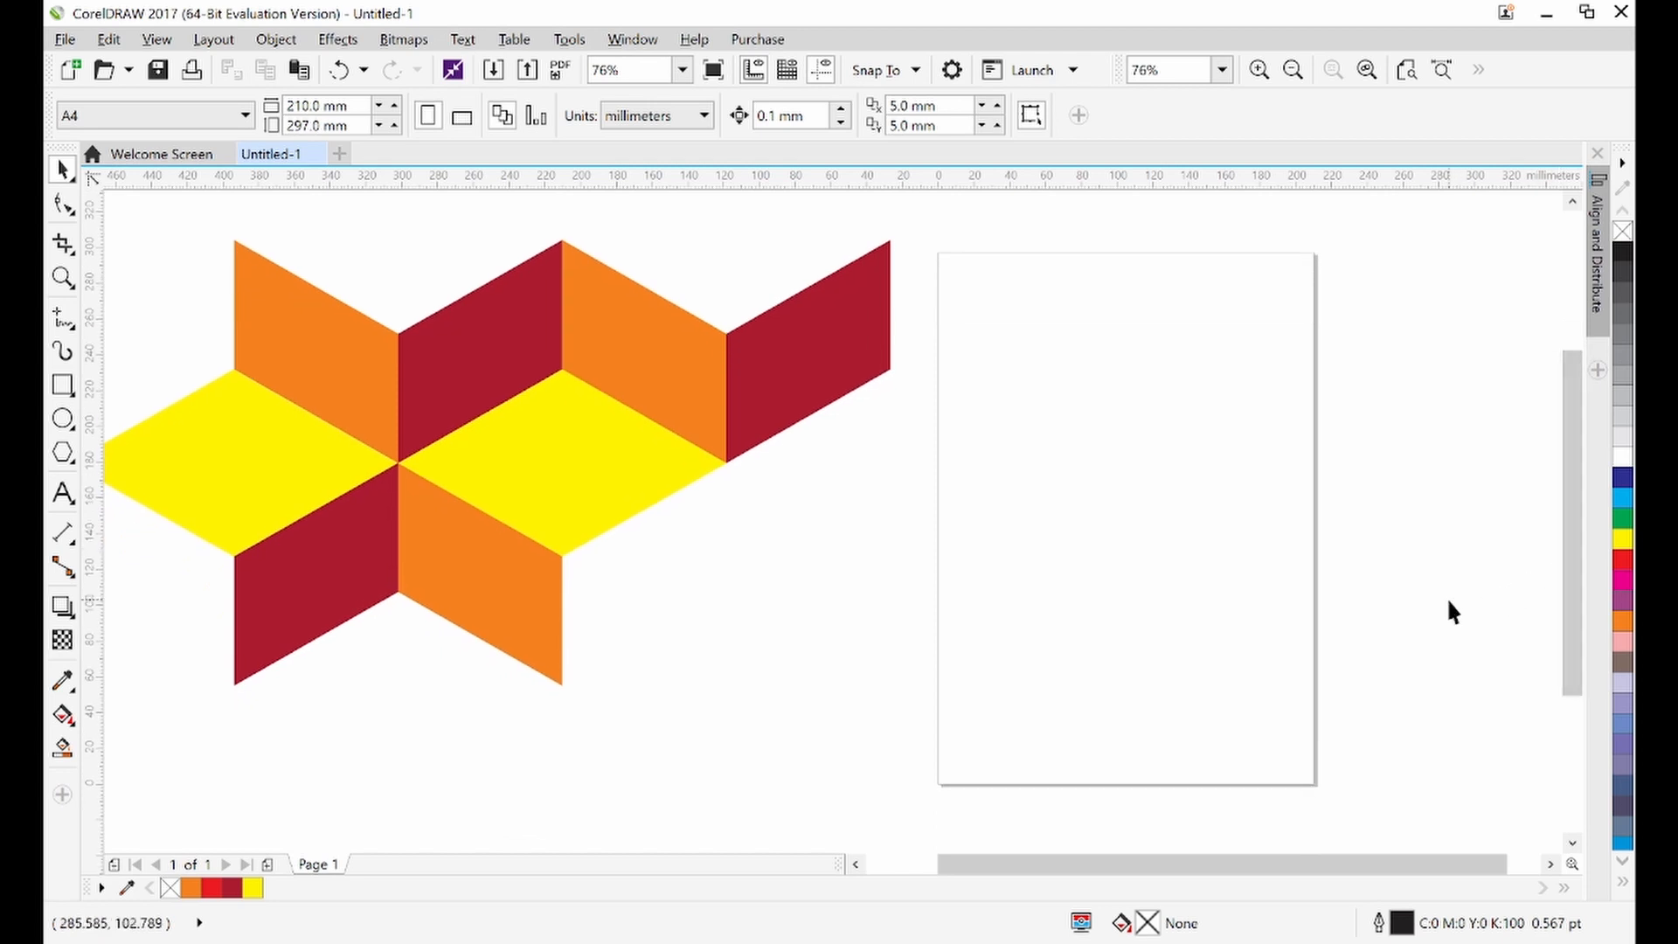
click(639, 432)
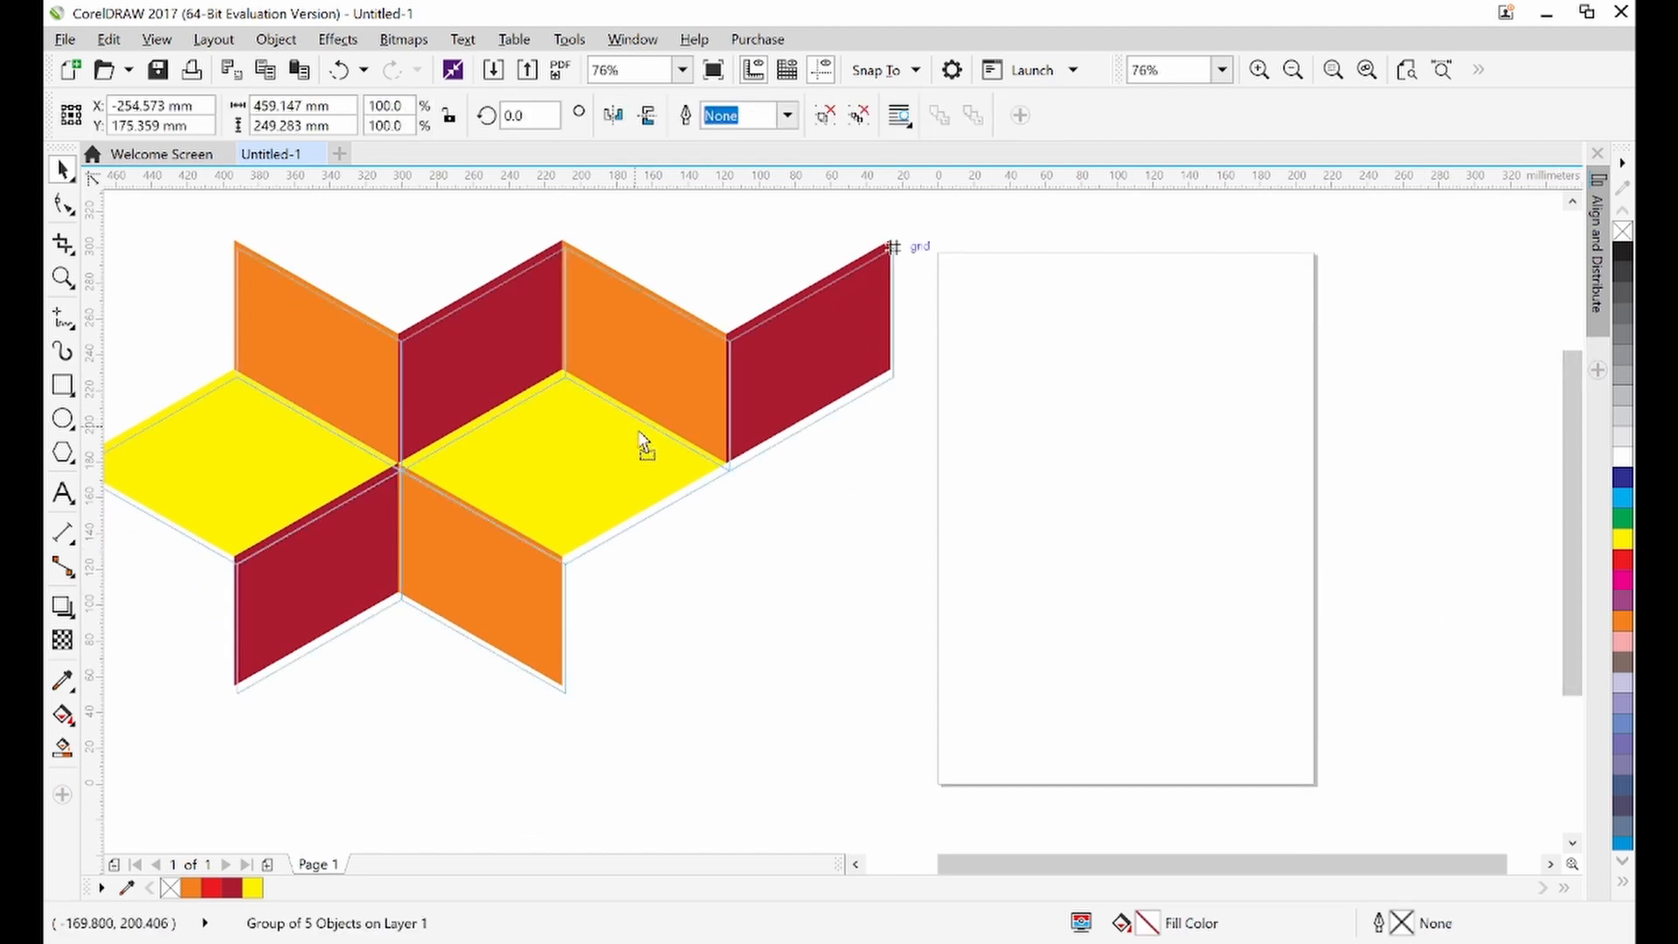
drag(640, 433, 666, 482)
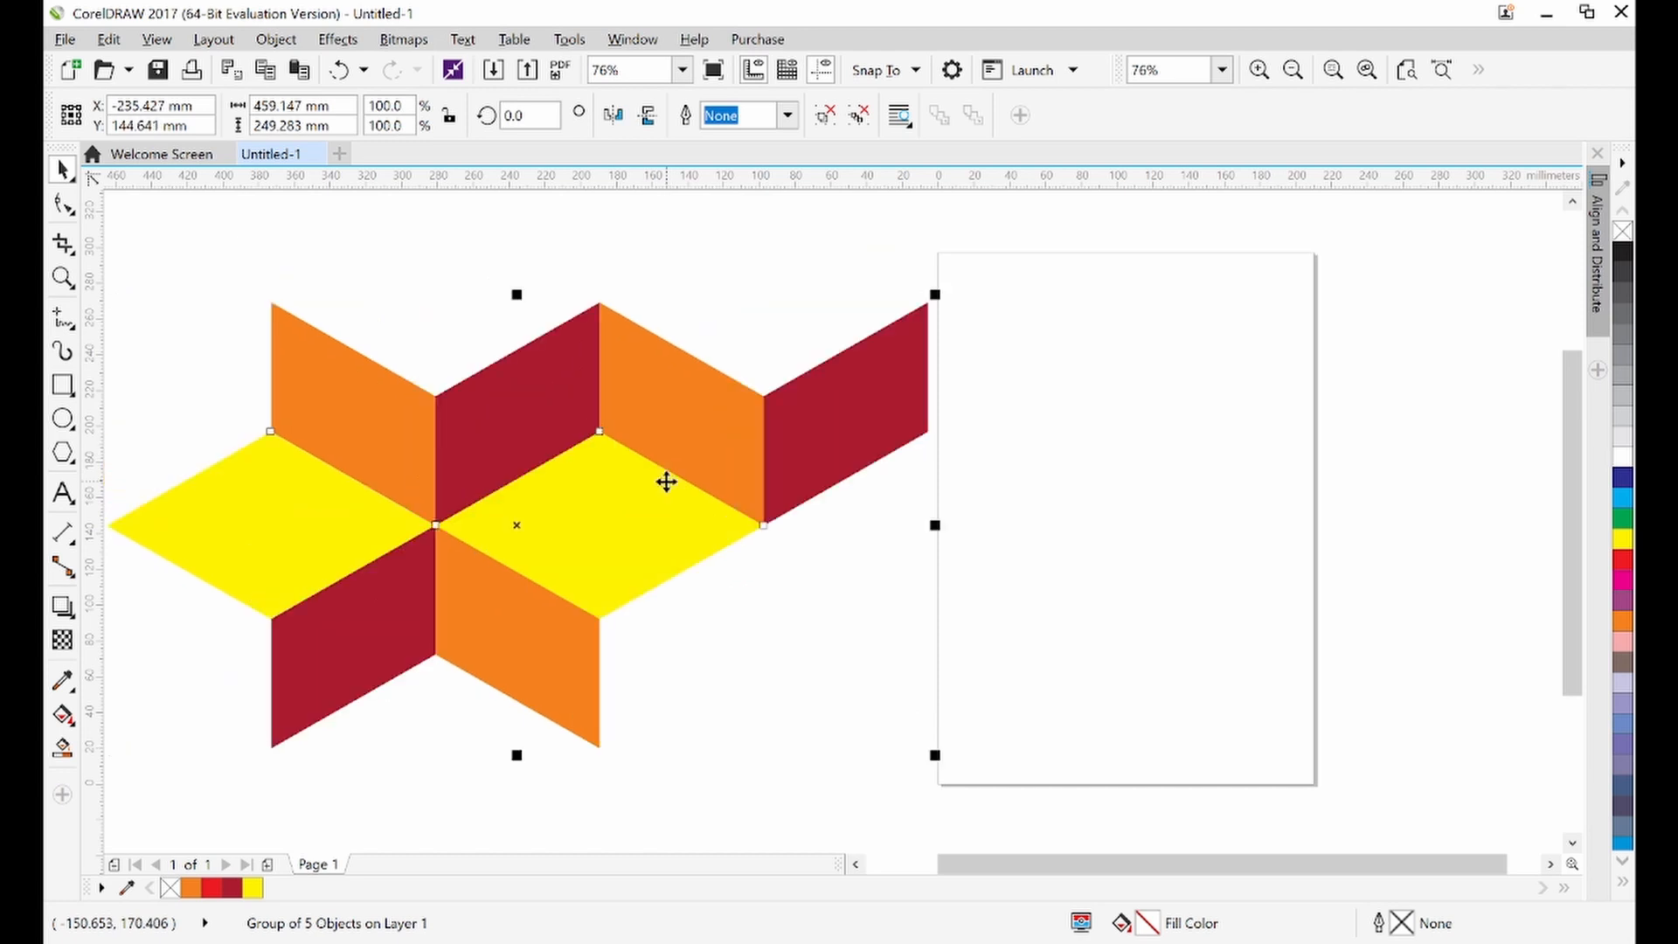
click(1423, 560)
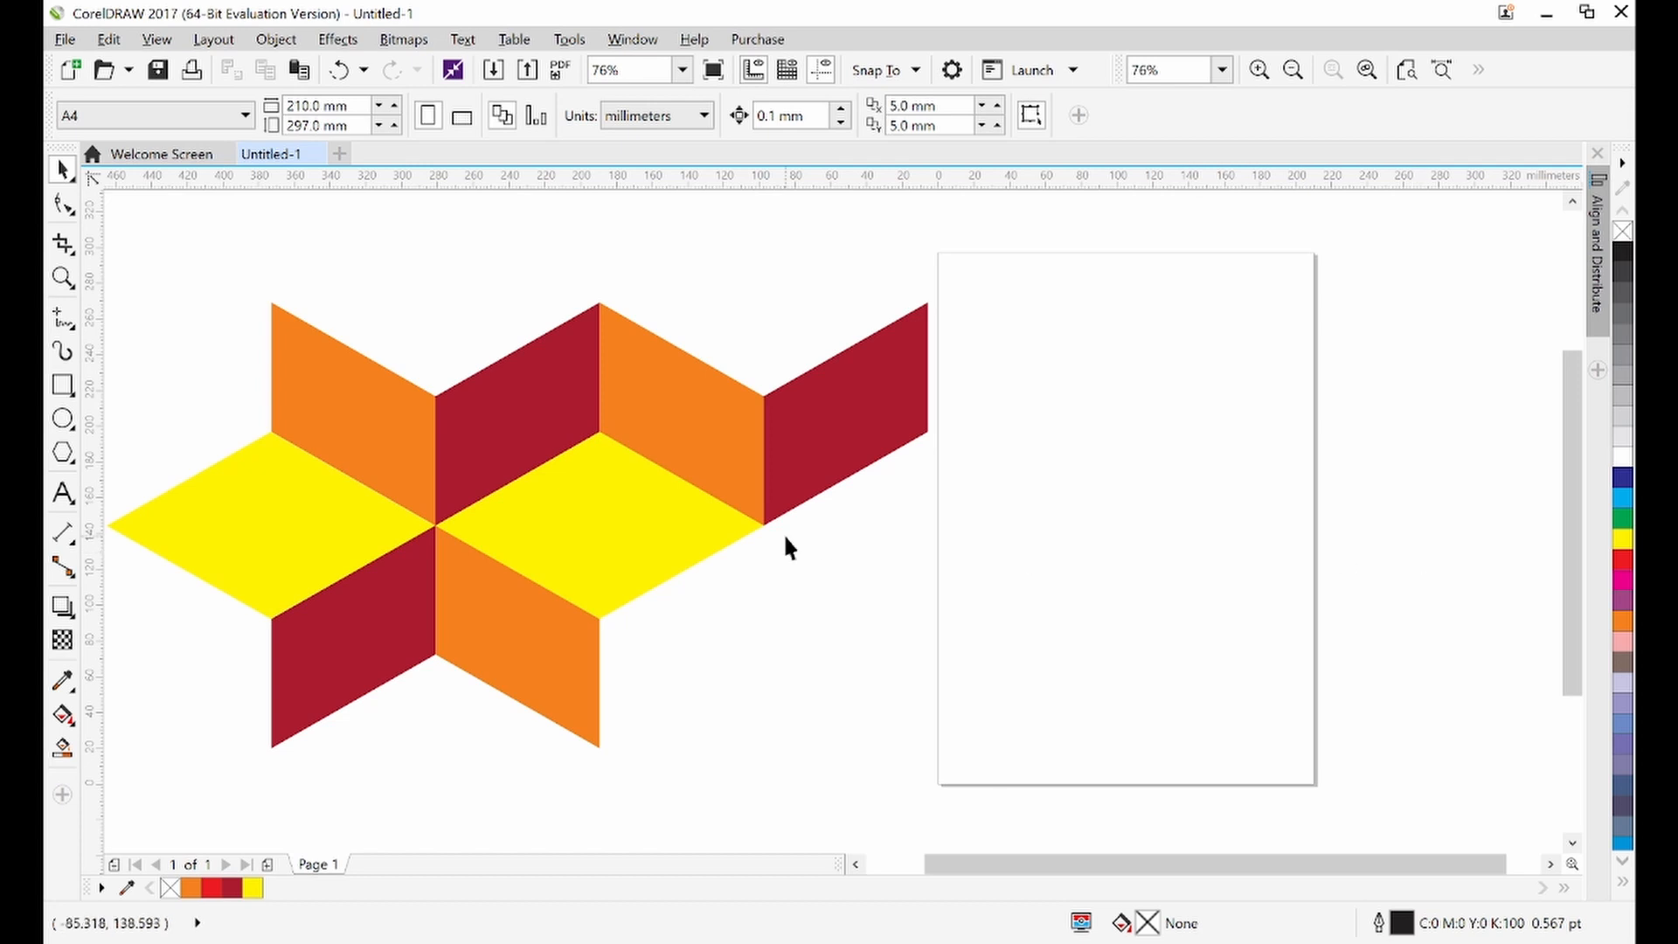
Create a page-sized frame rectangle of 210 by 297 mm with the Rectangle tool
double_click(66, 387)
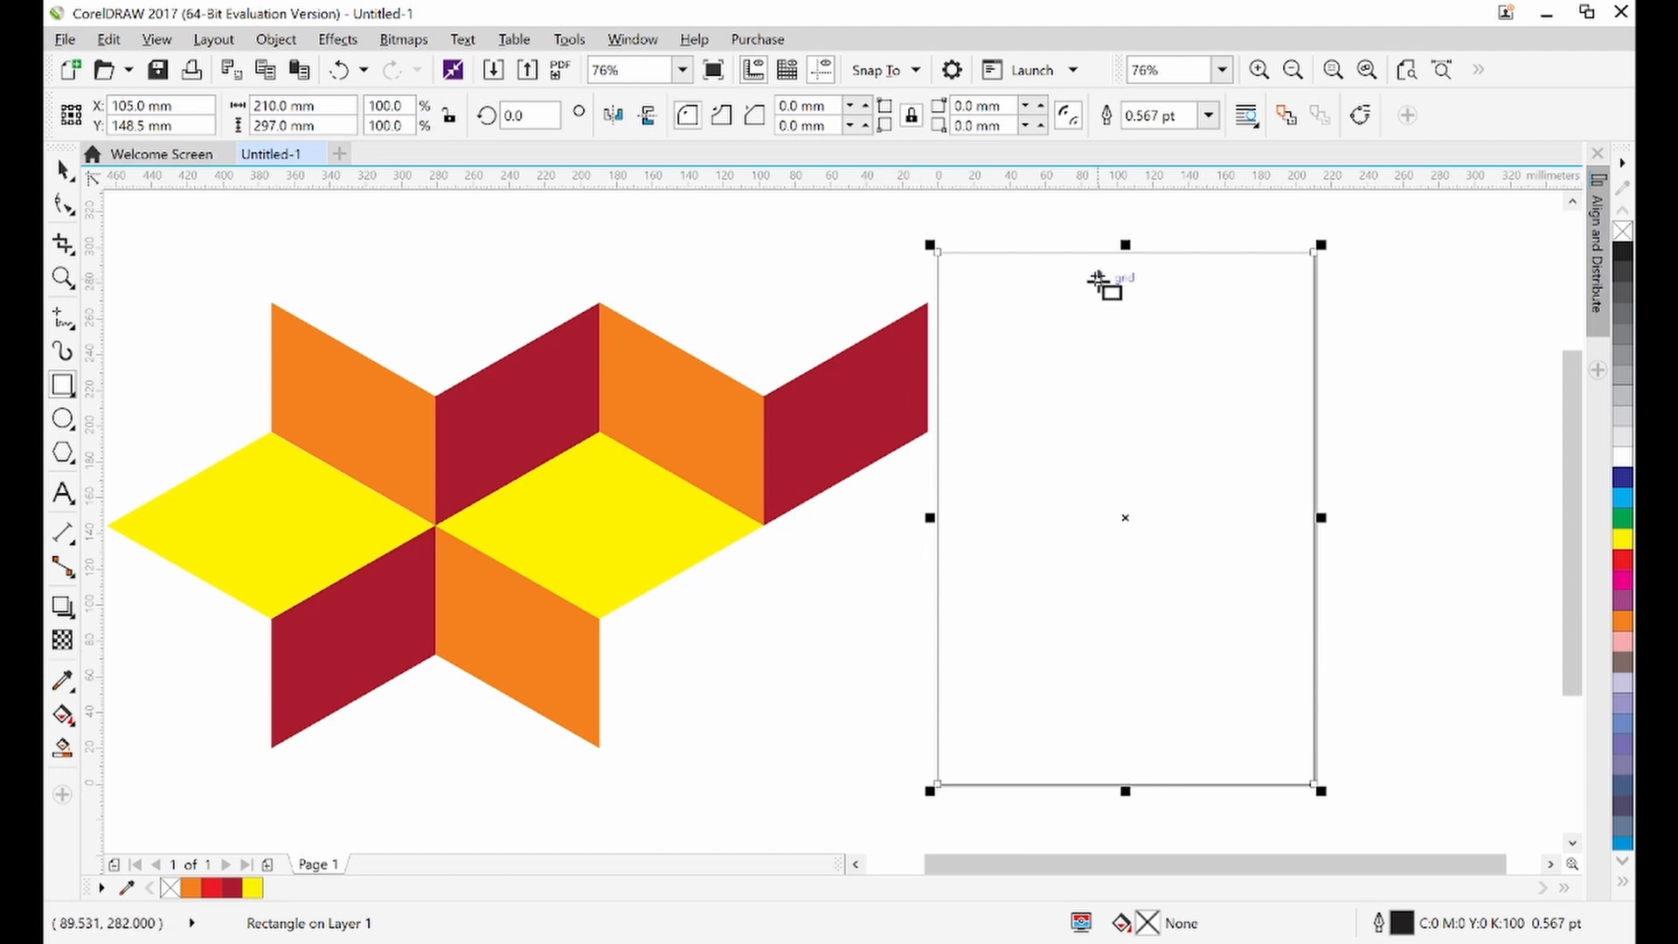
key(XF86AudioRaiseVolume)
key(XF86AudioRaiseVolume)
key(space)
Set the frame rectangle's outline width to Hairline
click(1209, 115)
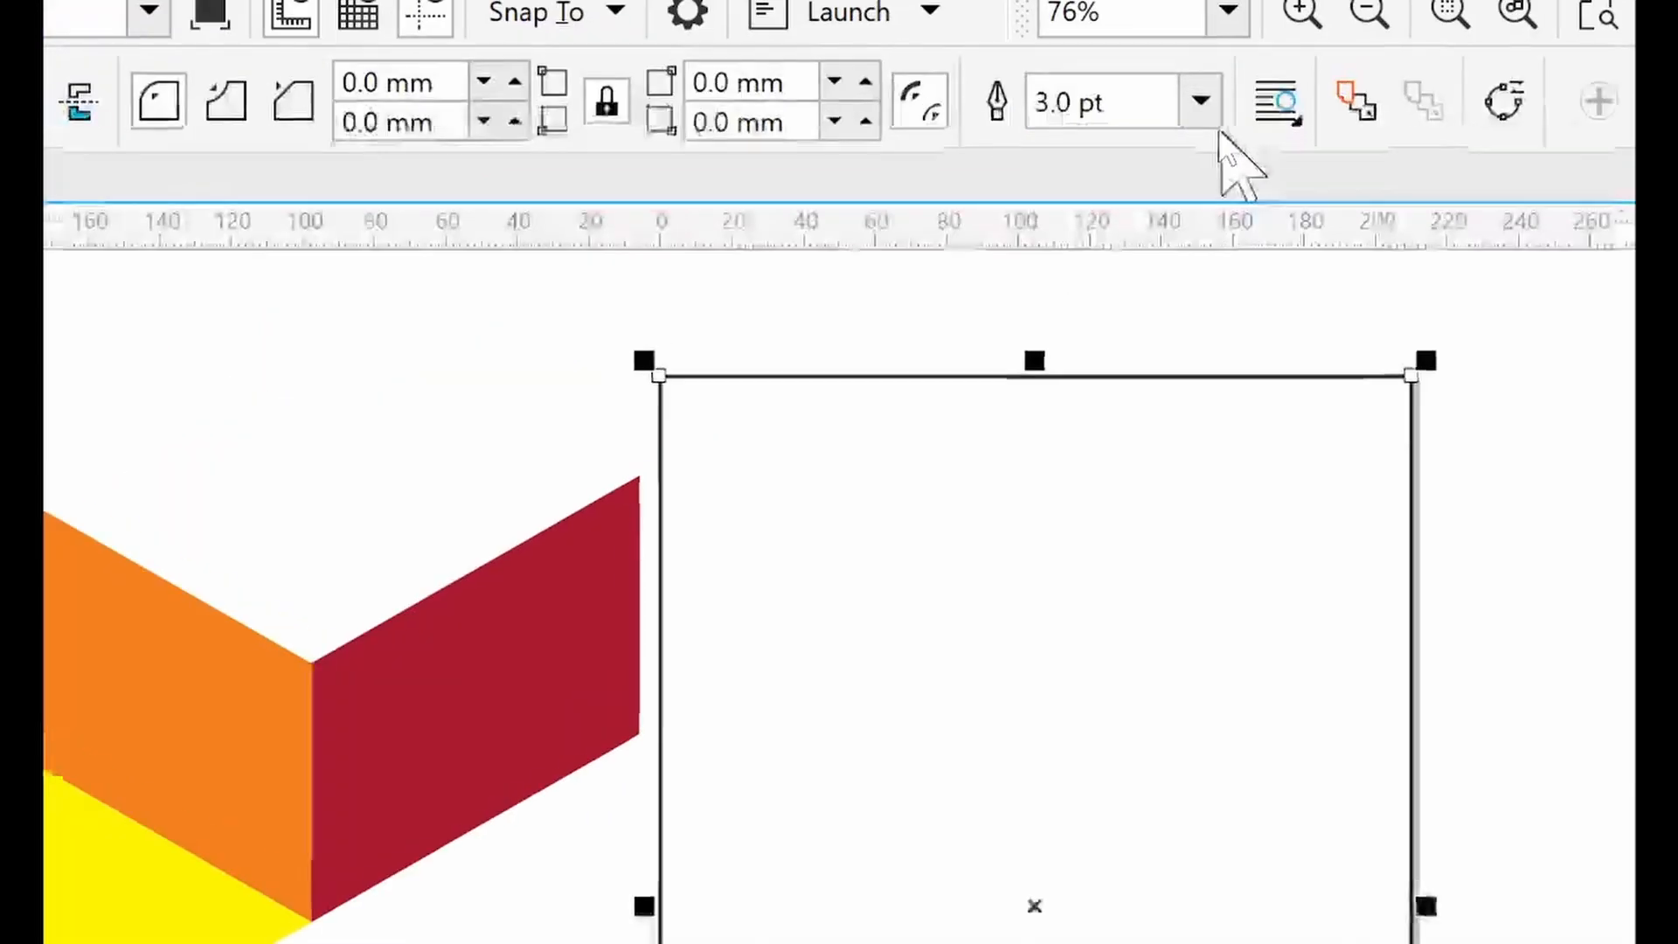
click(1194, 96)
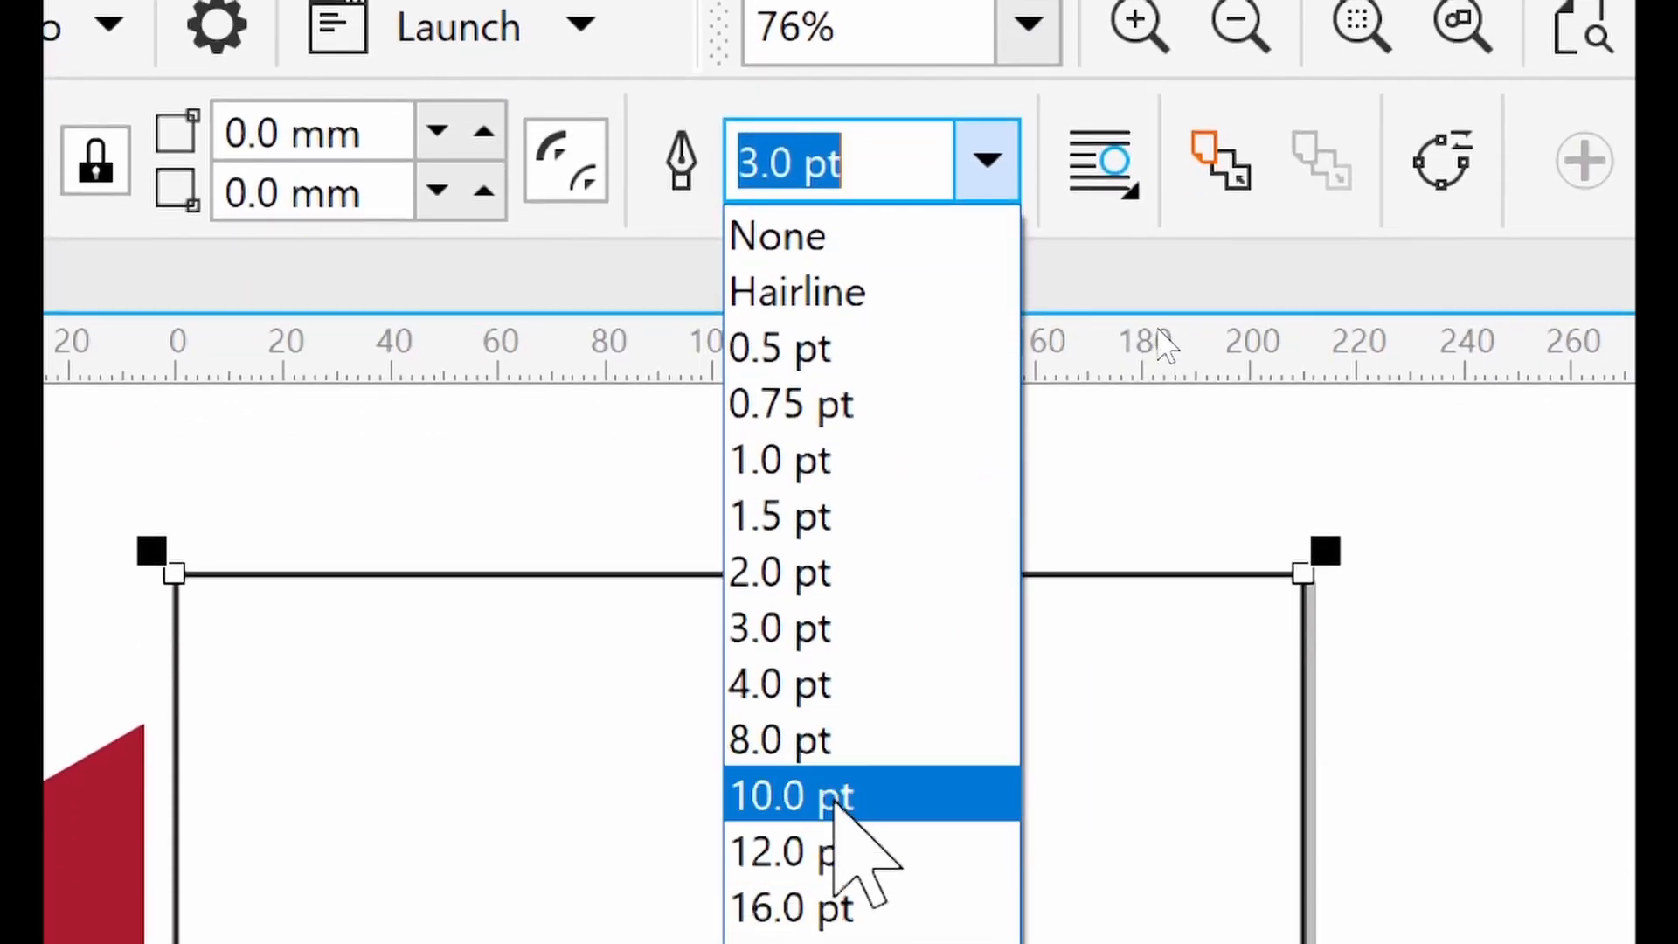
click(848, 797)
click(1085, 348)
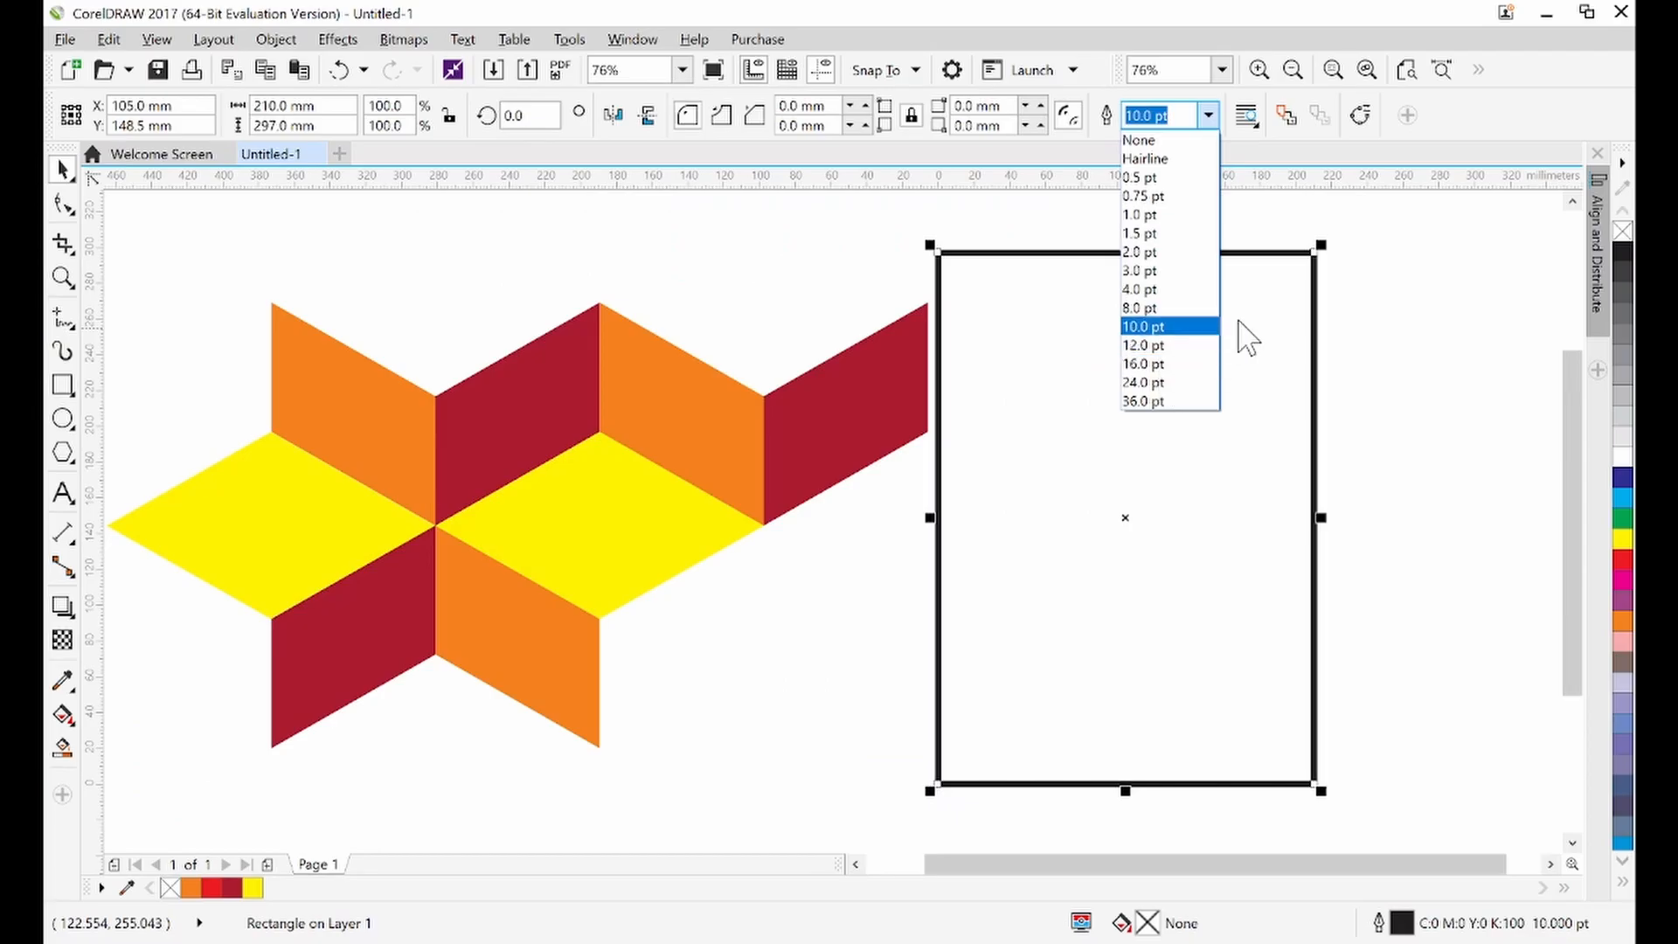
click(1144, 158)
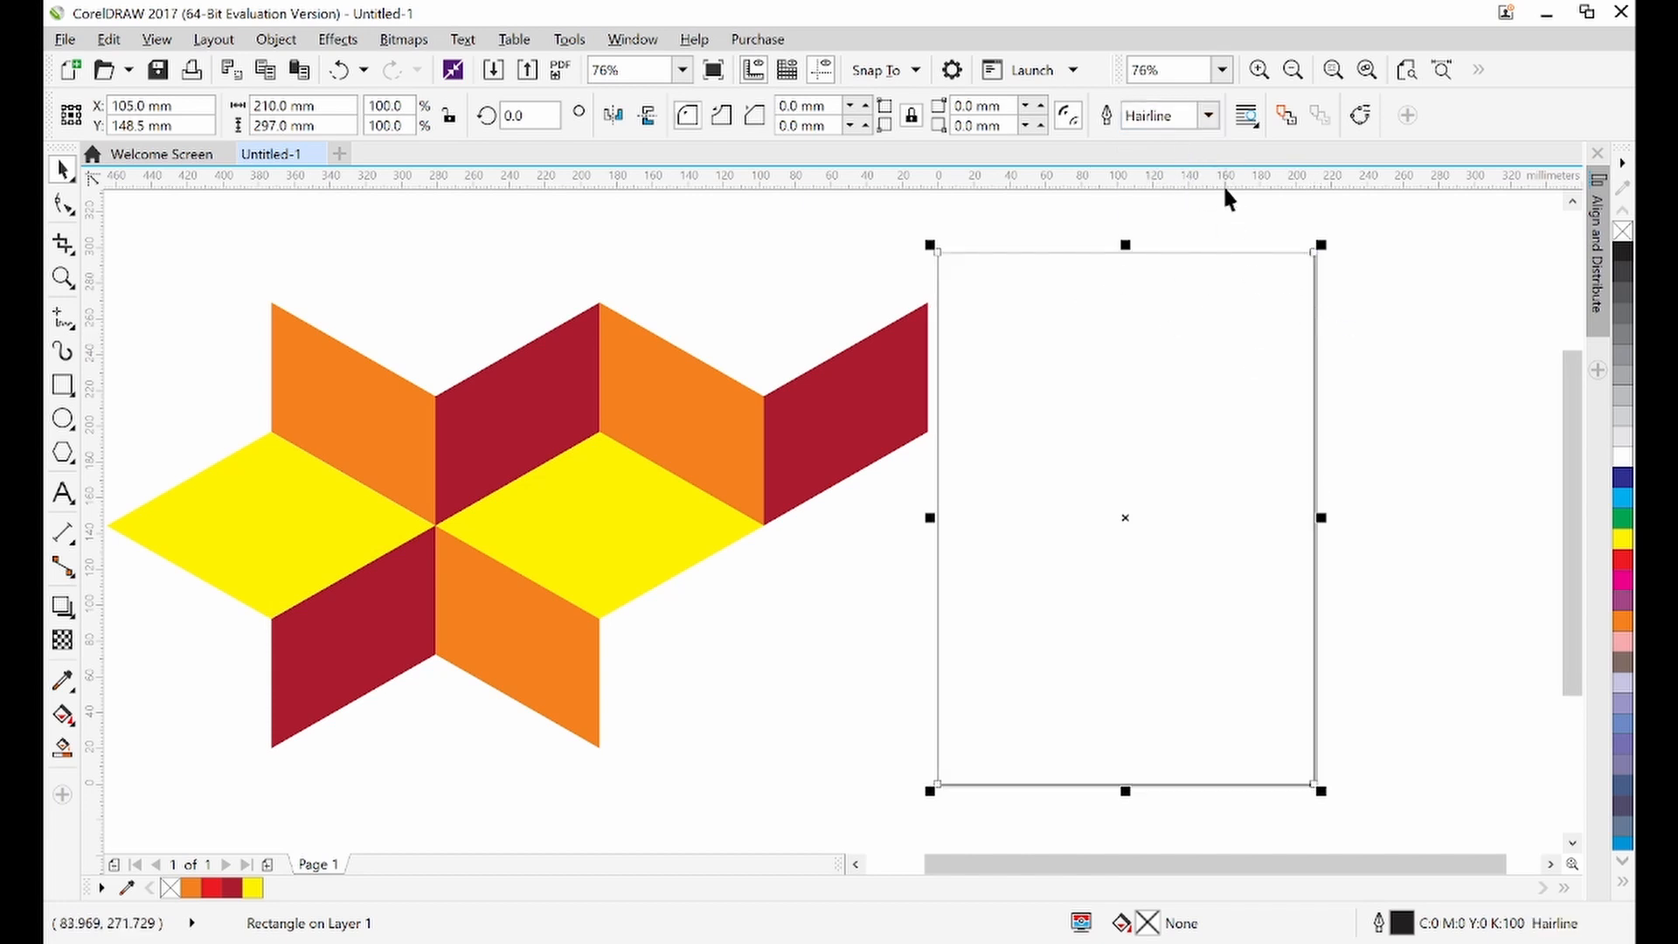
Try 1.5 pt and 8.0 pt outline widths on the frame rectangle before returning it to a thin outline
click(1208, 121)
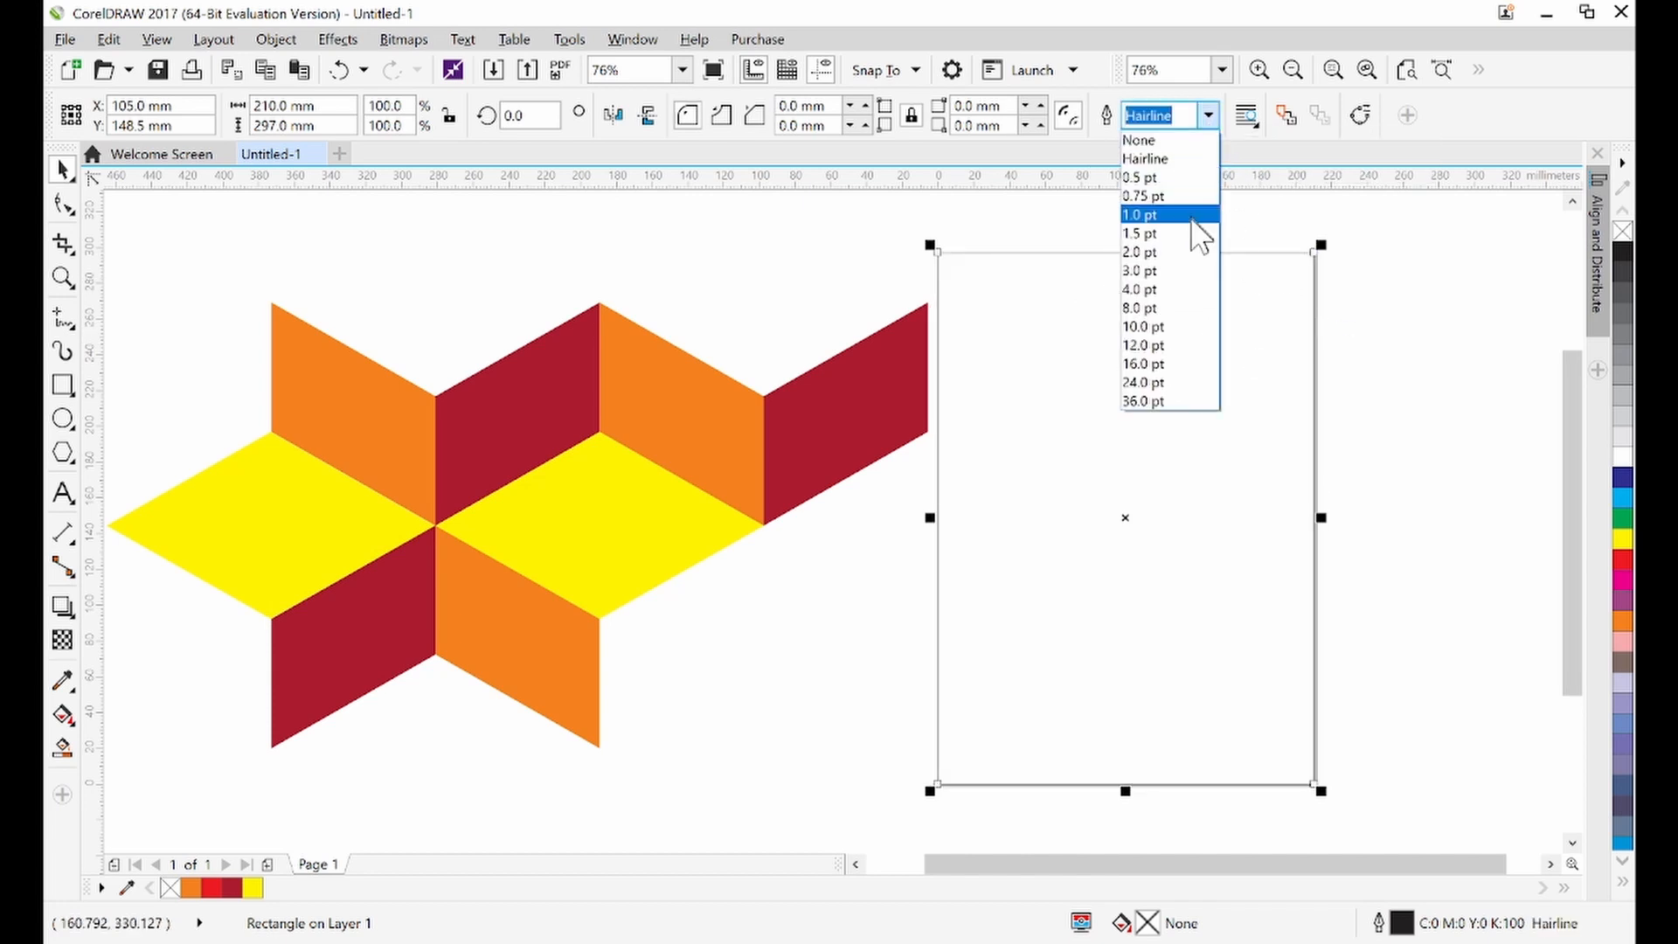
click(1187, 233)
click(1208, 115)
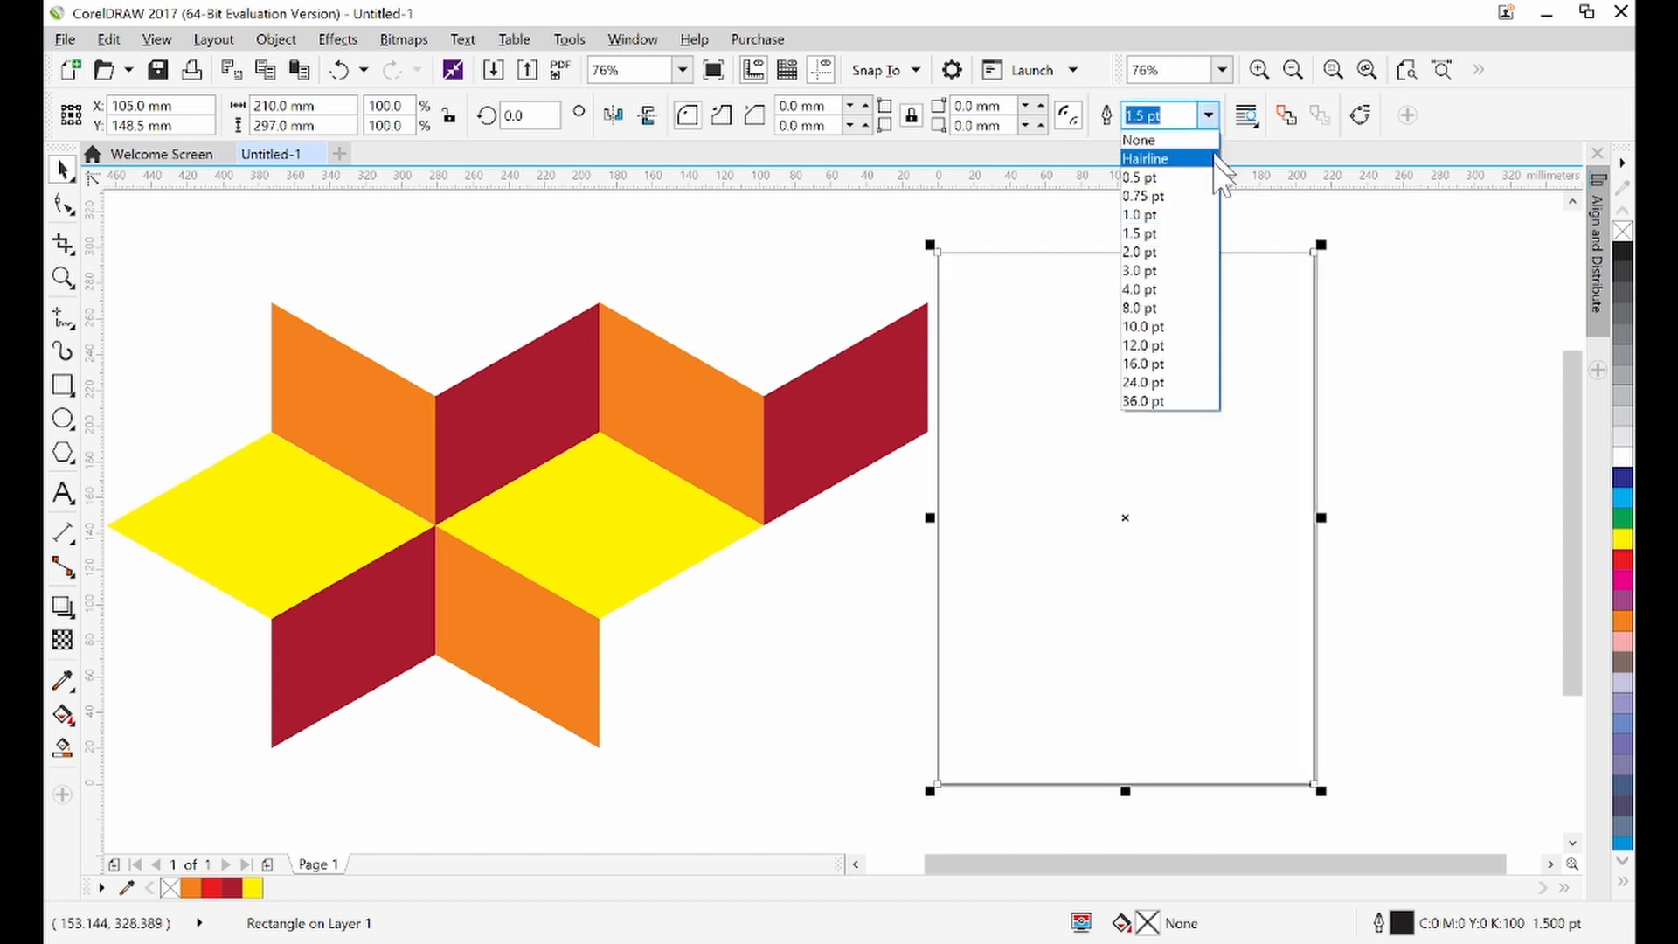
click(1195, 338)
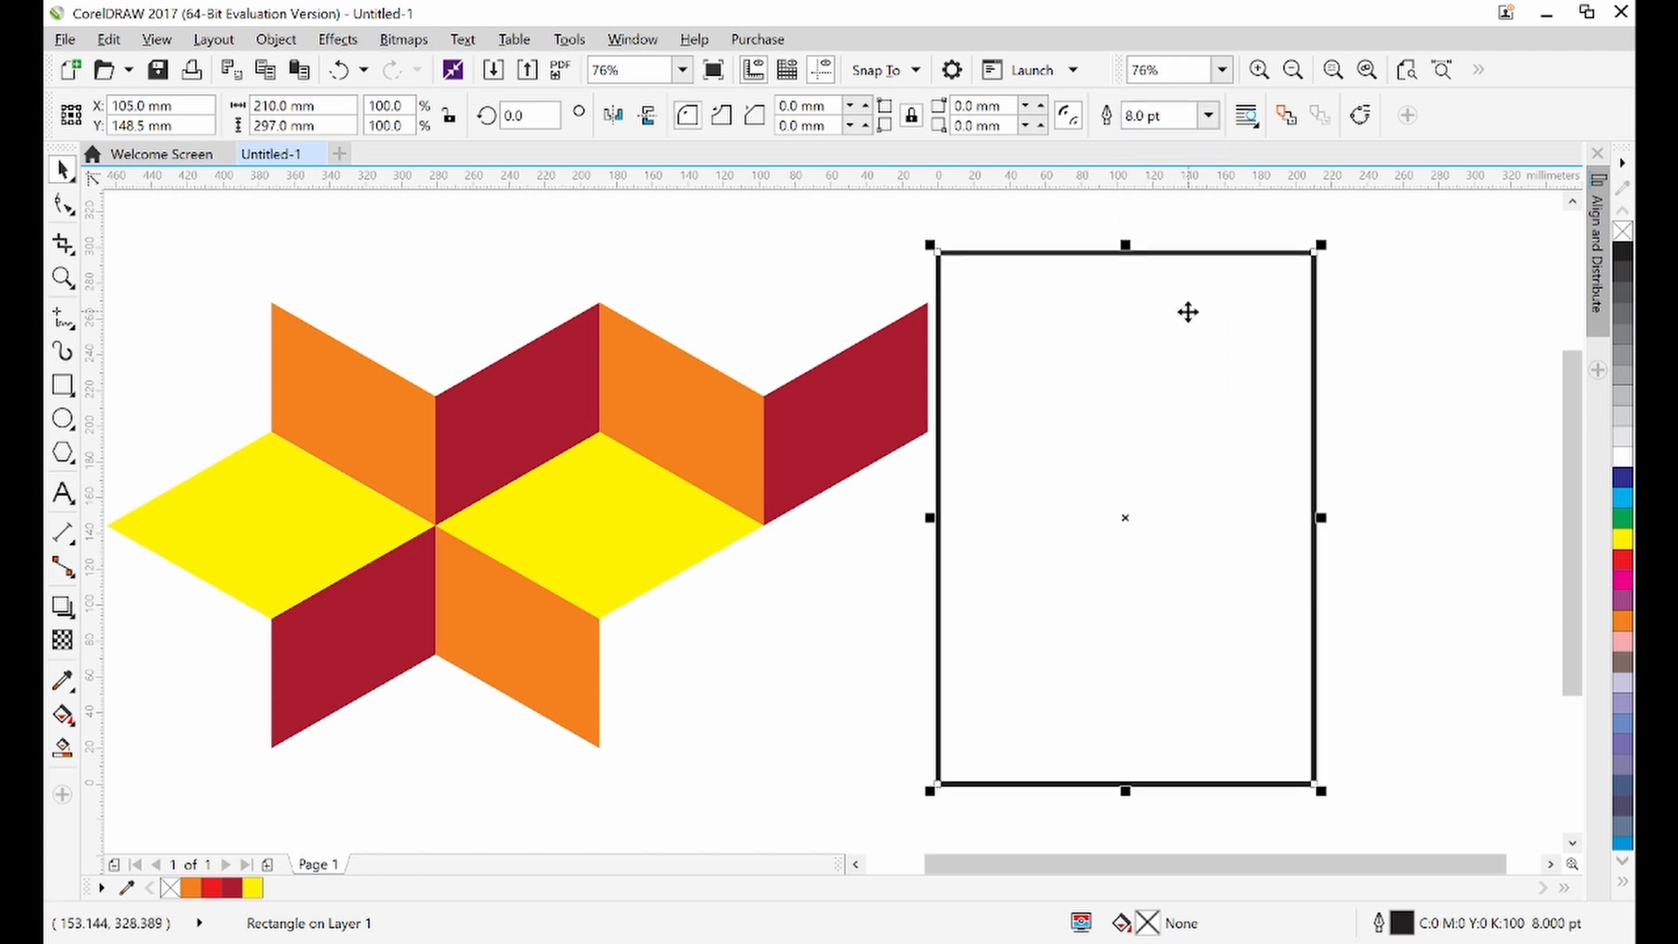
click(1208, 115)
click(1189, 182)
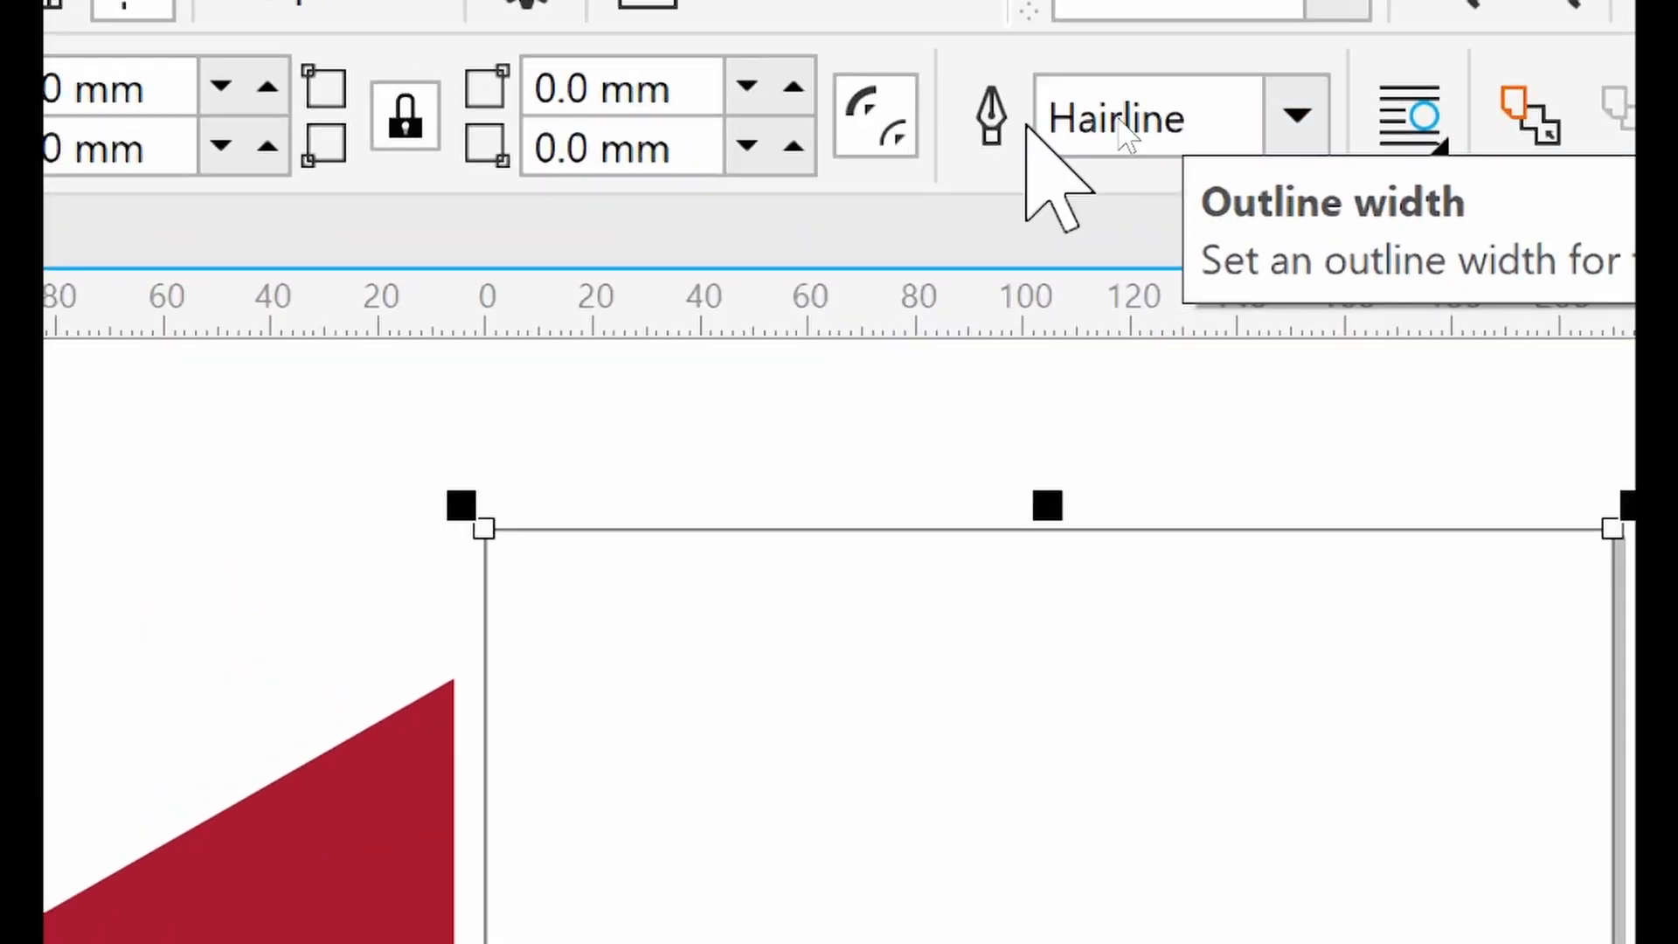
Set the frame rectangle's outline width to None
click(1300, 107)
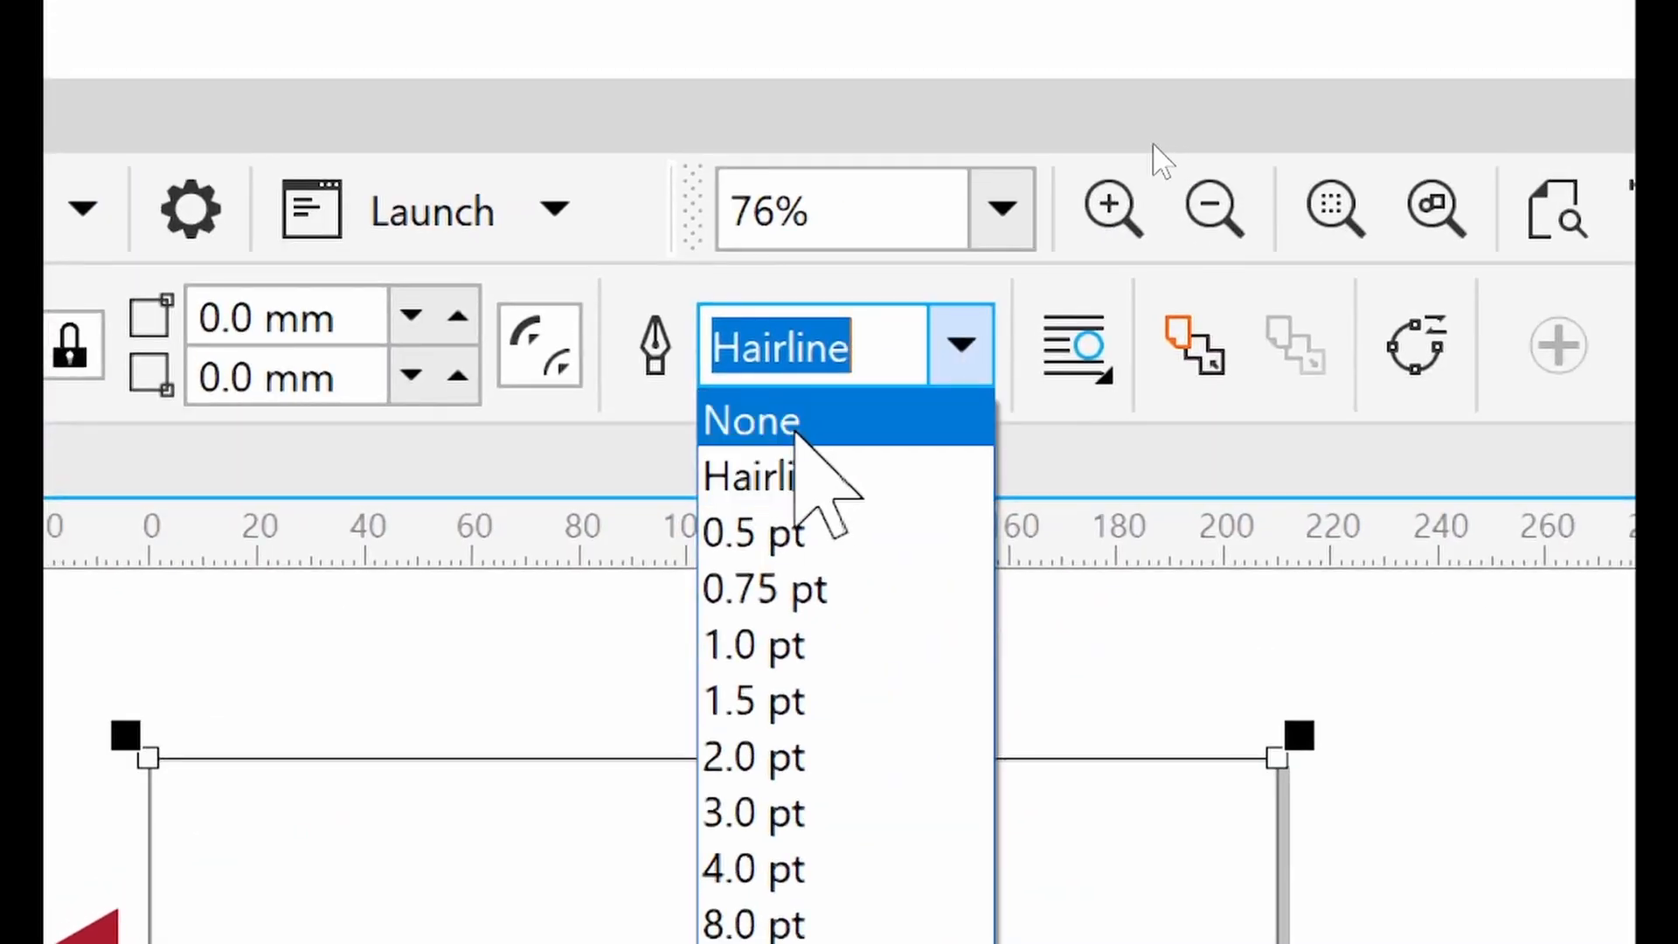
click(782, 429)
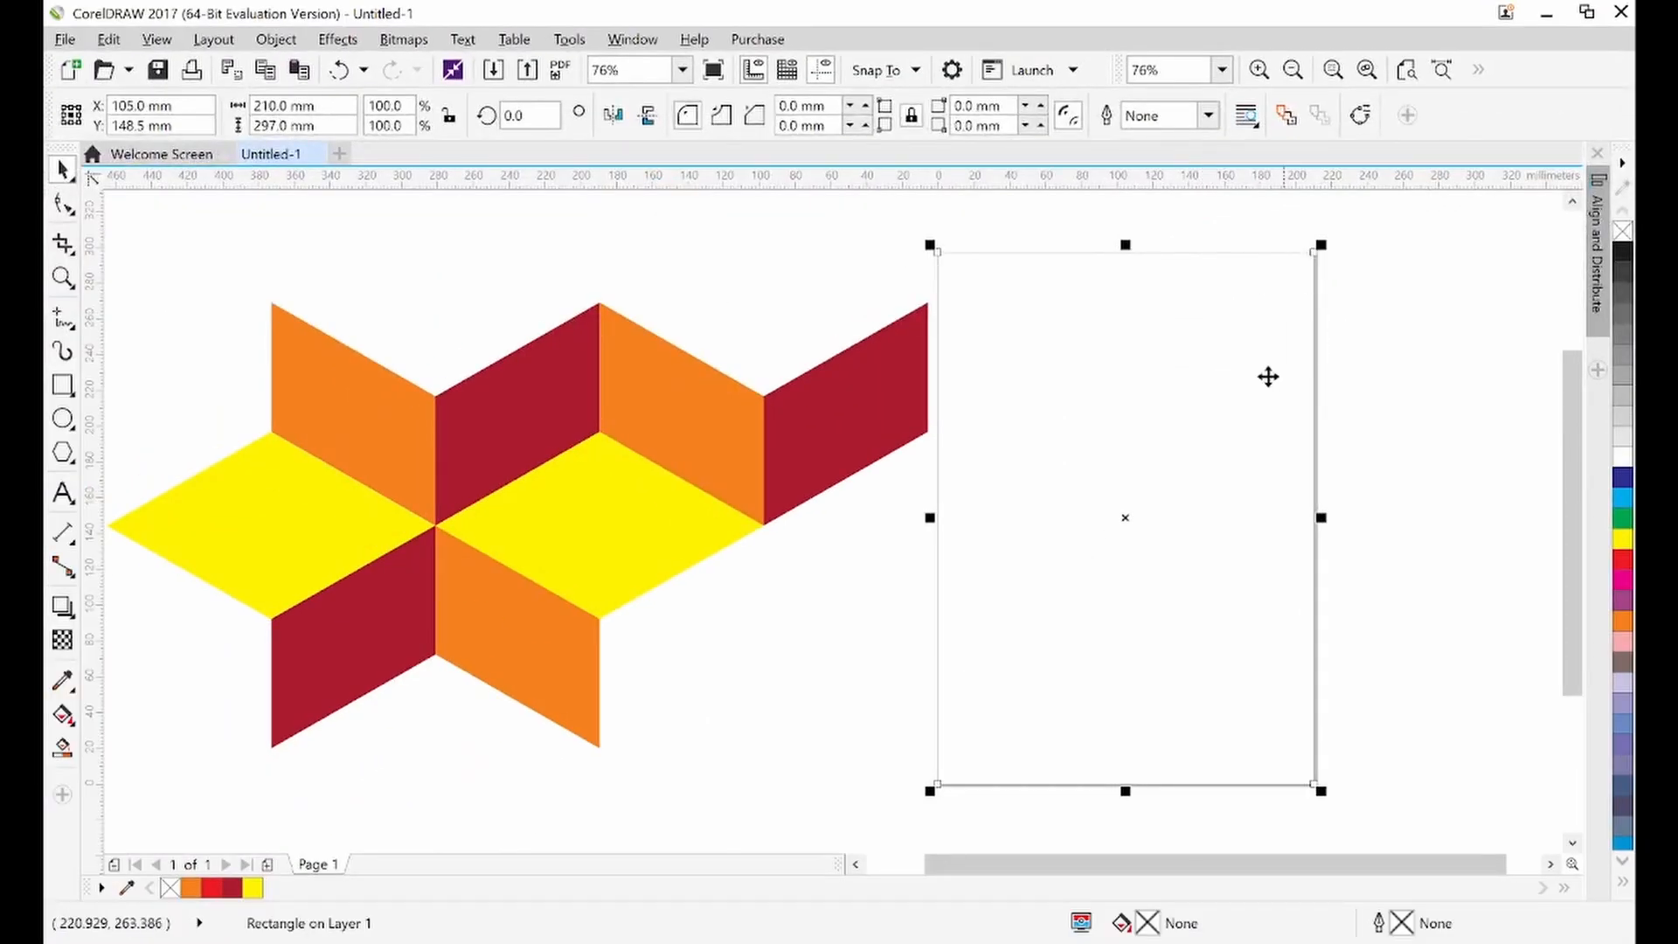
click(1348, 391)
click(1033, 292)
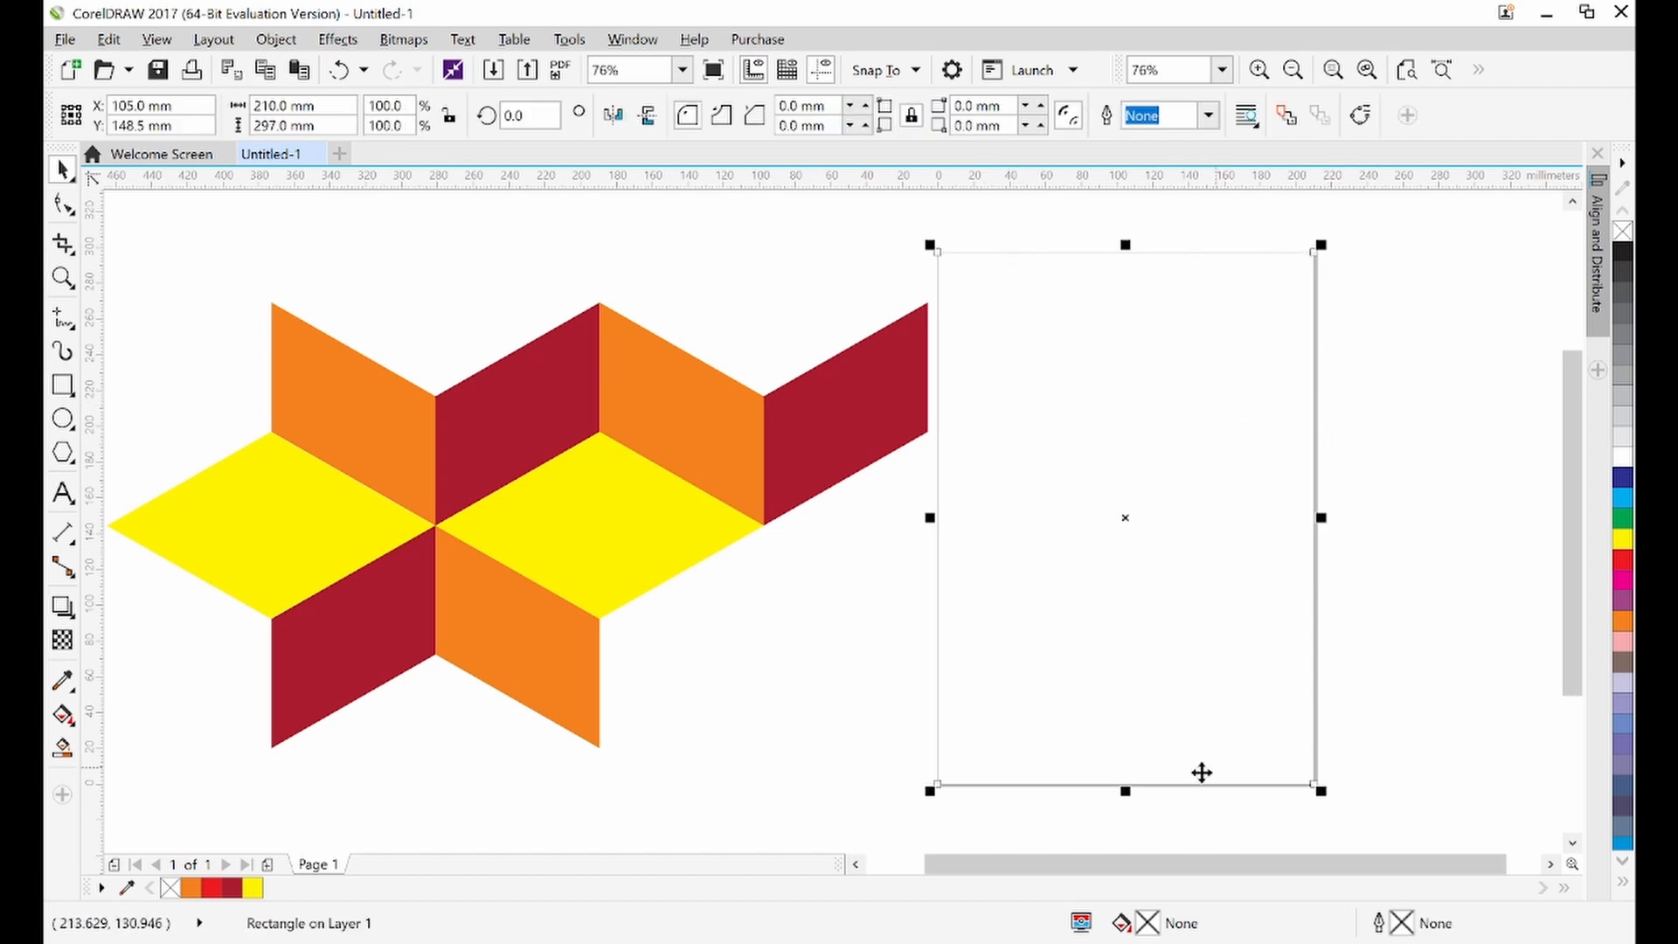
click(1133, 522)
drag(1133, 522, 1217, 533)
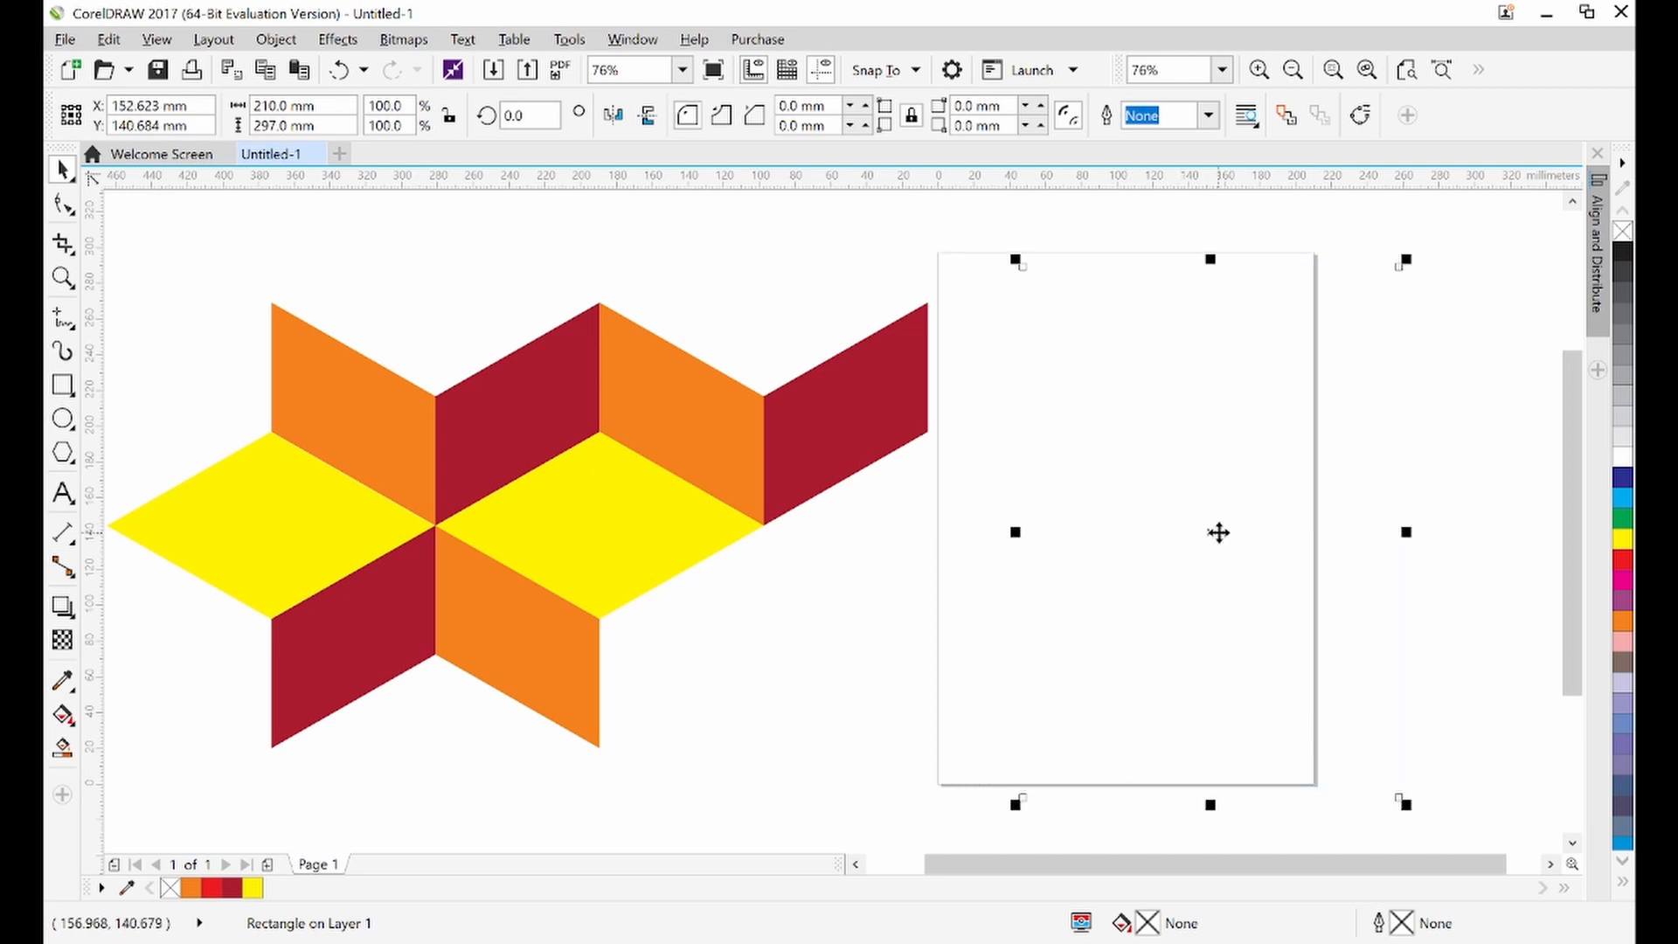
key(ctrl+z)
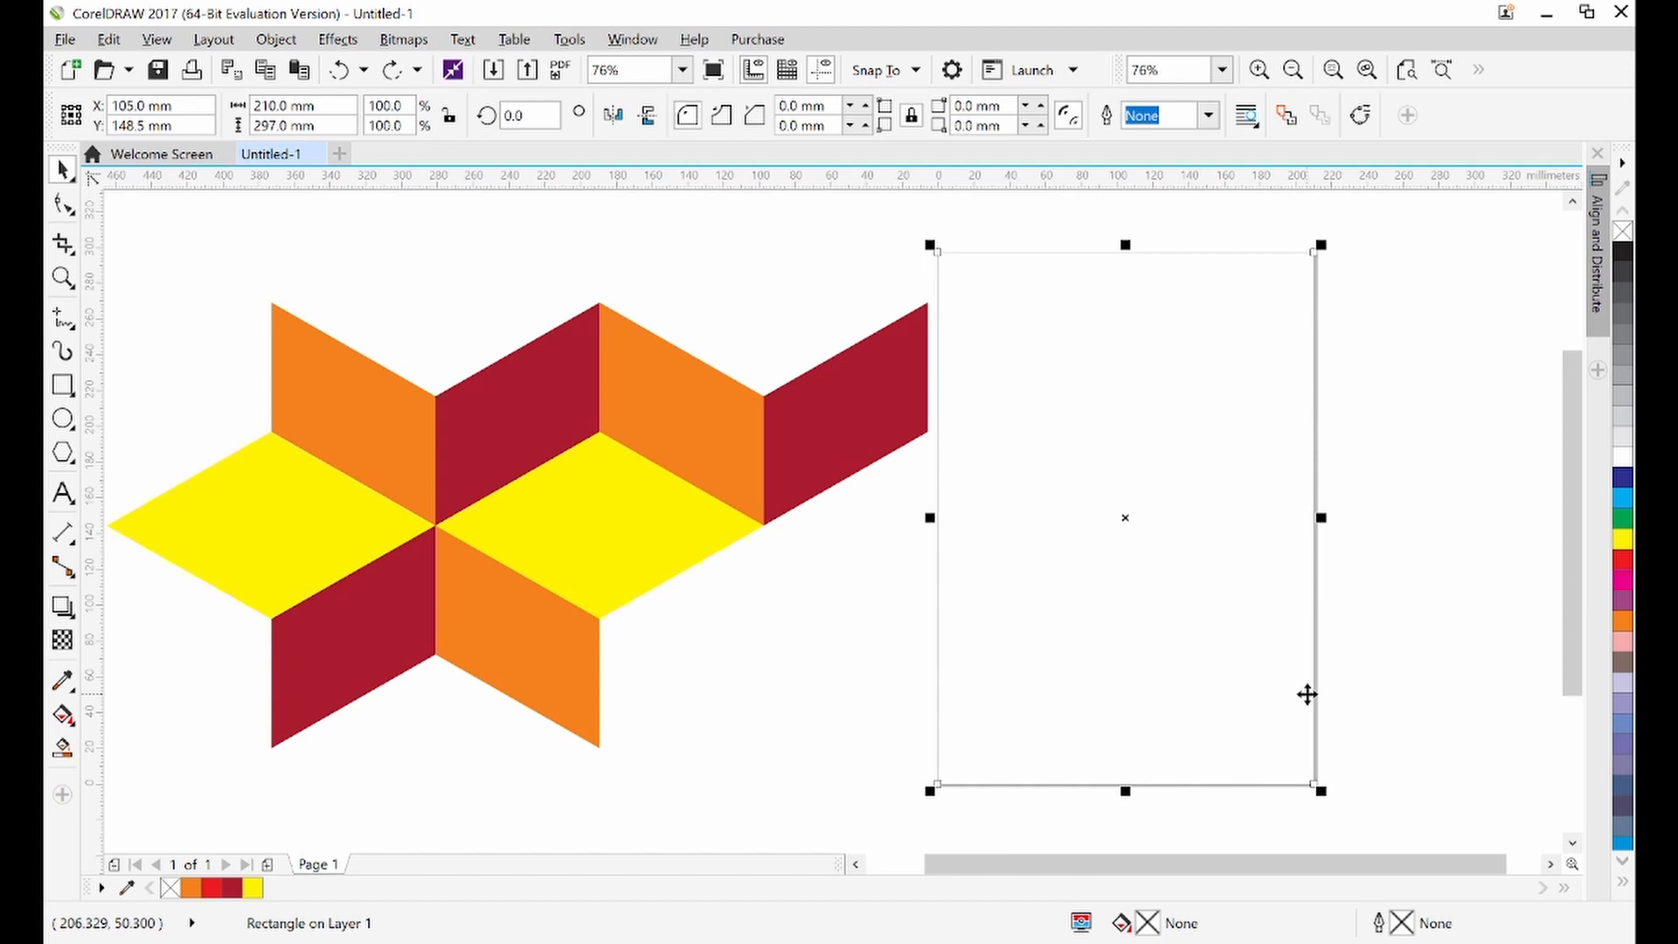
Place the grouped pattern inside the frame rectangle with PowerClip Inside
click(784, 454)
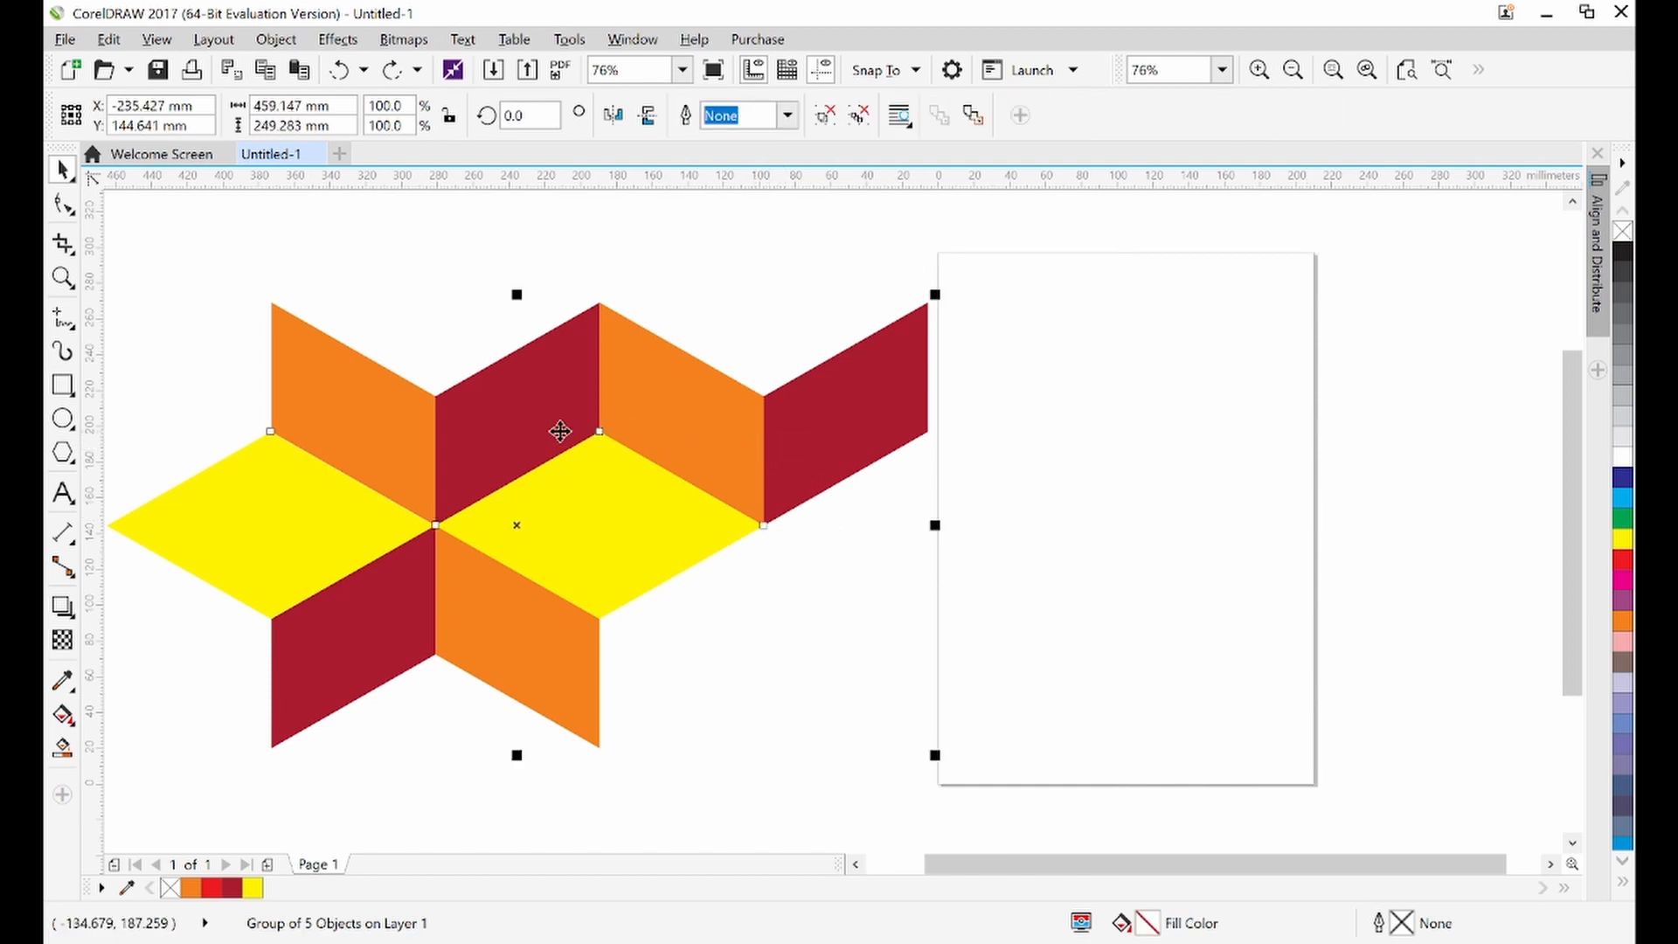
drag(507, 422, 503, 399)
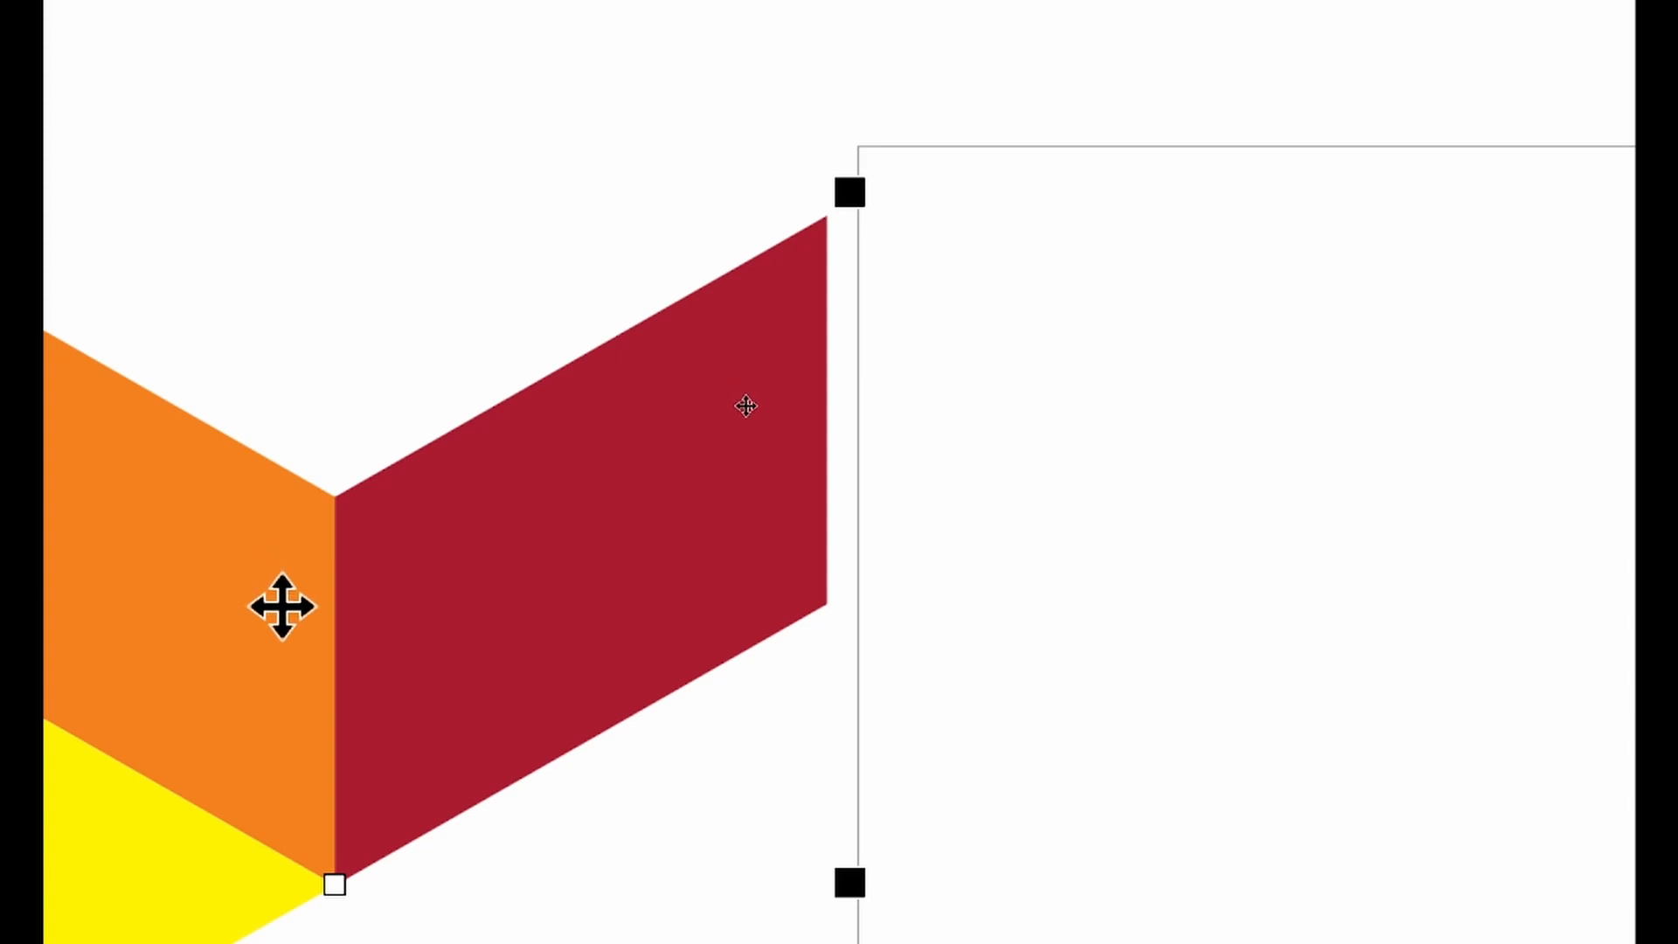
drag(283, 606, 1185, 584)
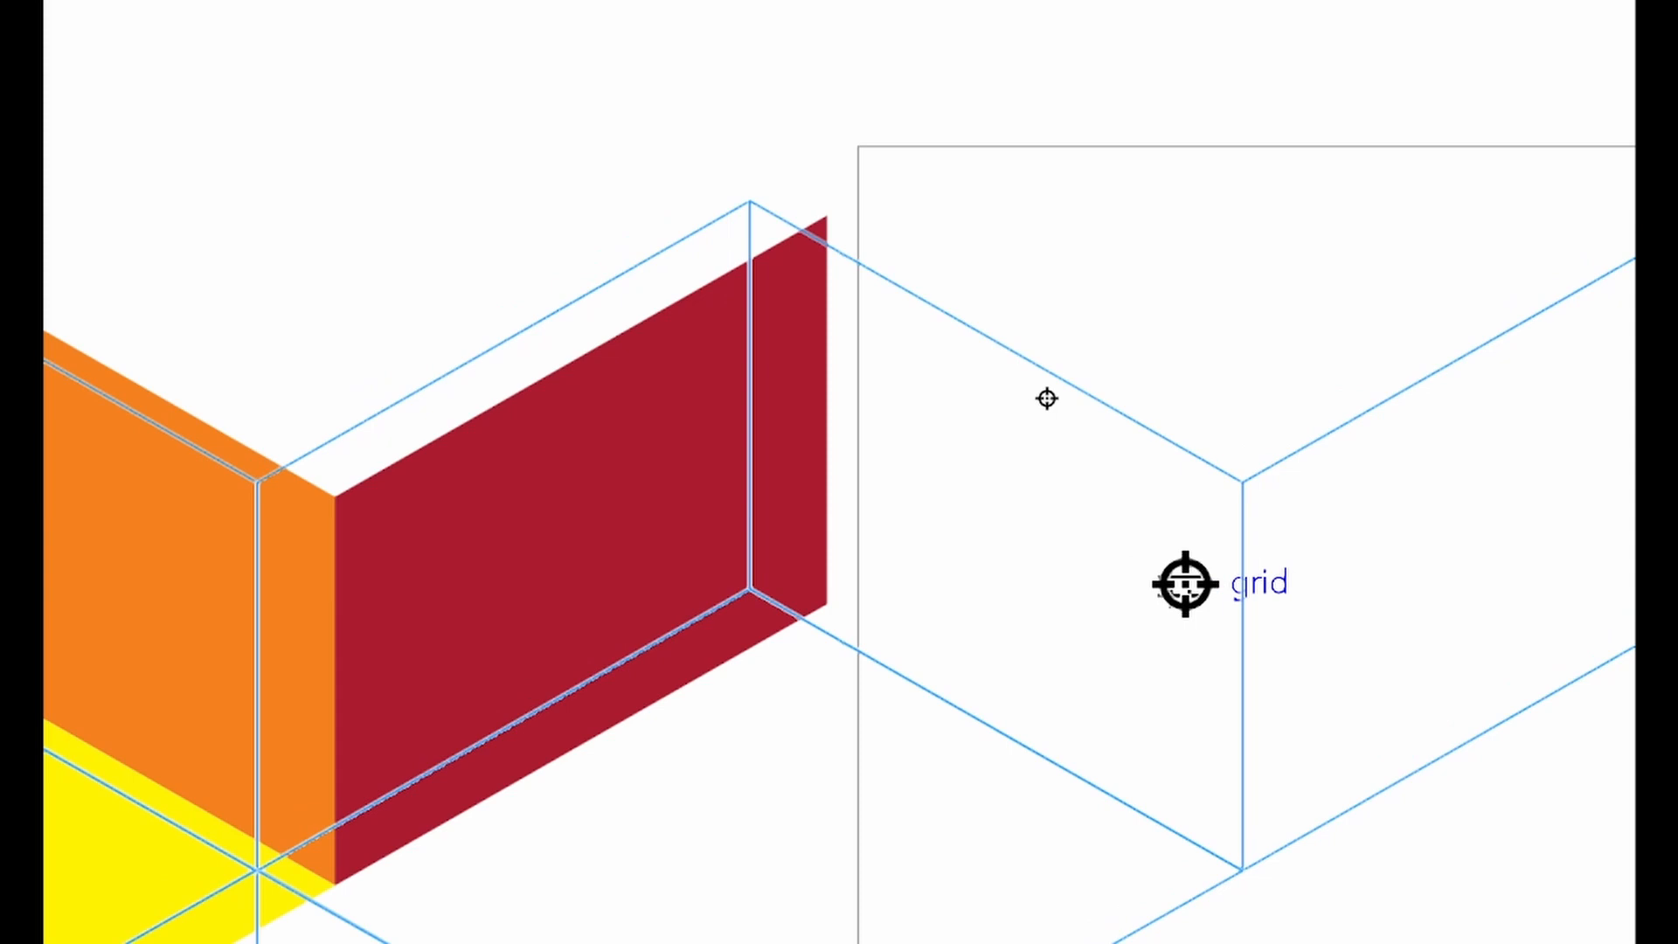
drag(1185, 584, 1216, 496)
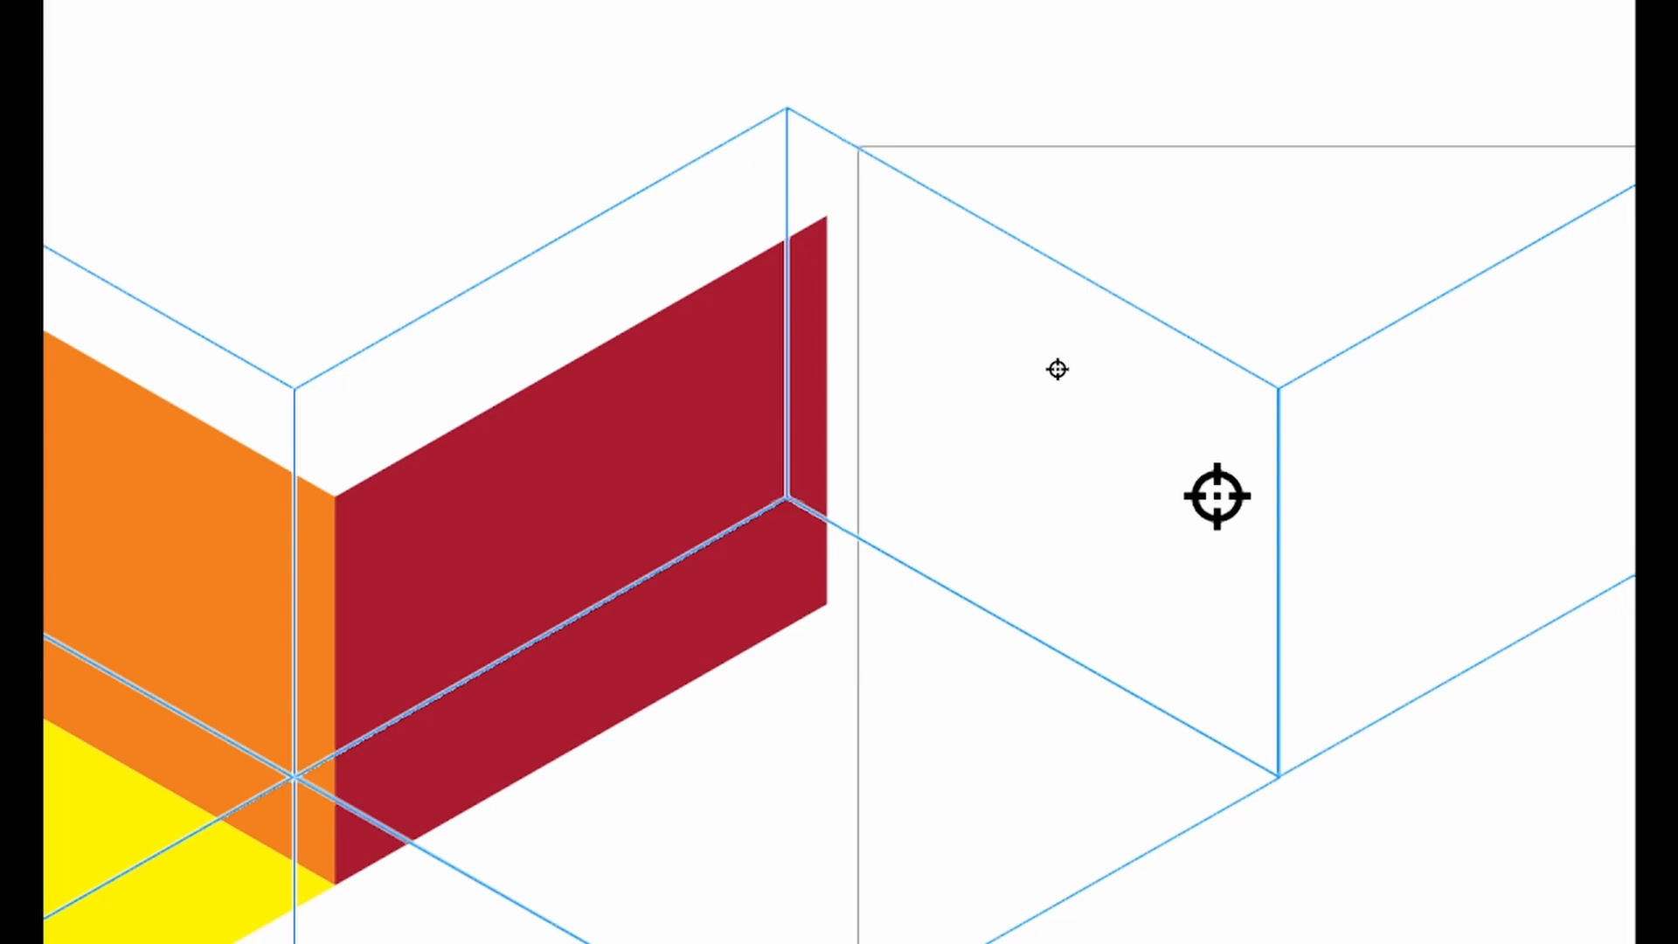
mouse_move(1217, 496)
mouse_down()
mouse_move(1221, 472)
mouse_move(1202, 461)
mouse_move(1204, 475)
mouse_up()
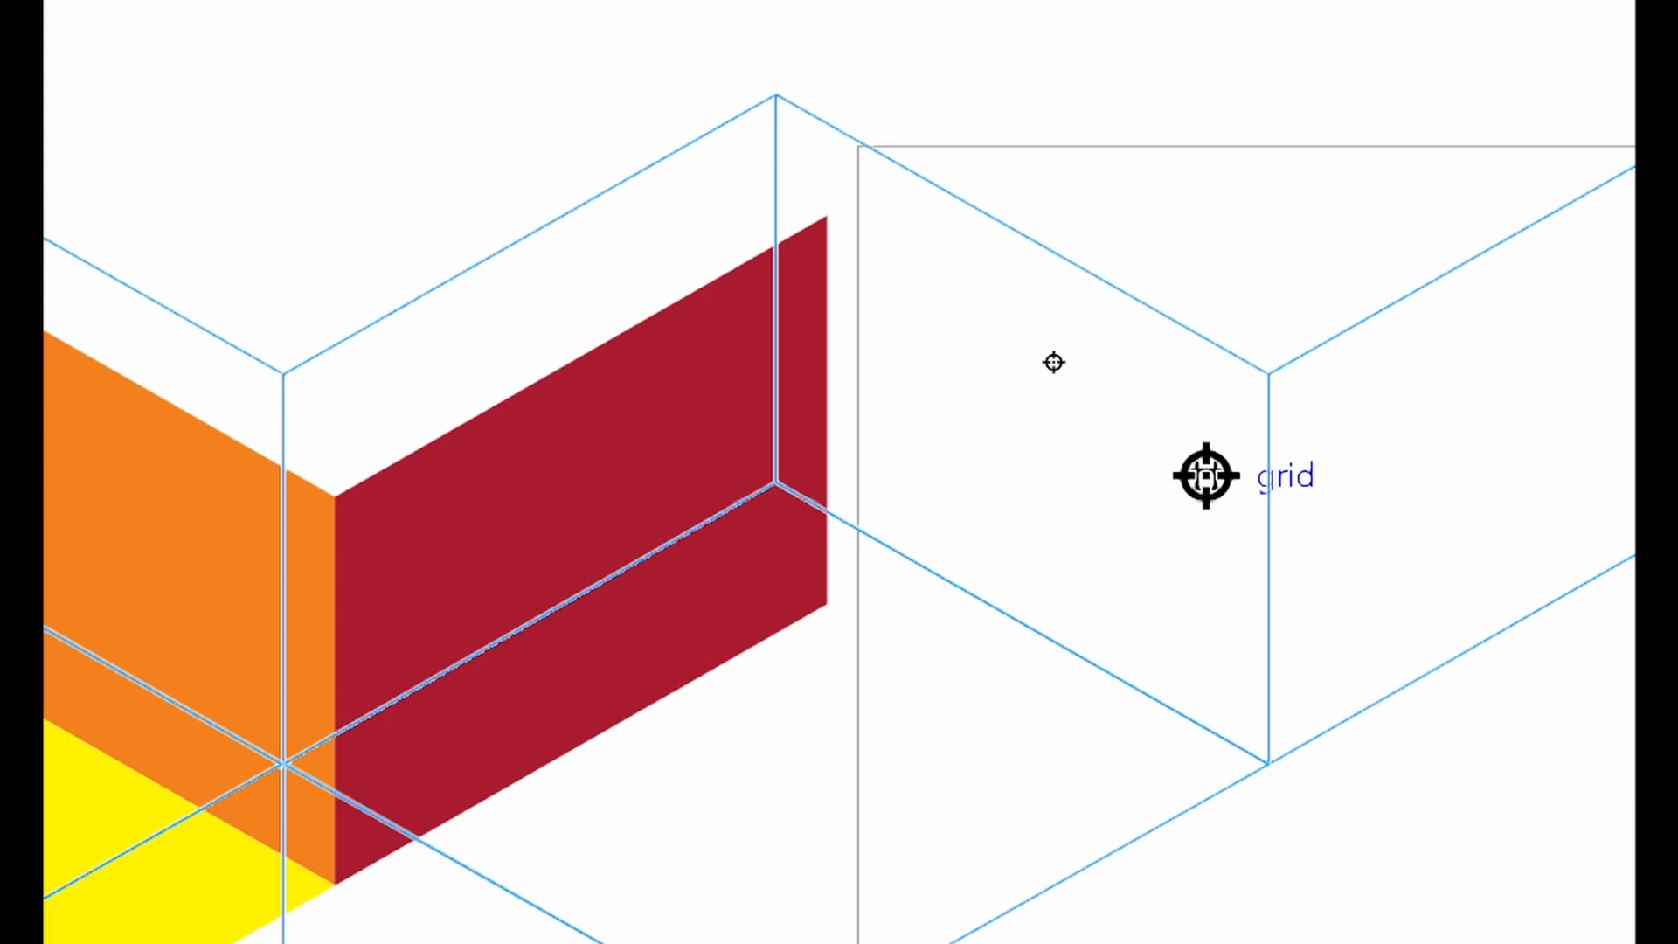
right_click(1206, 475)
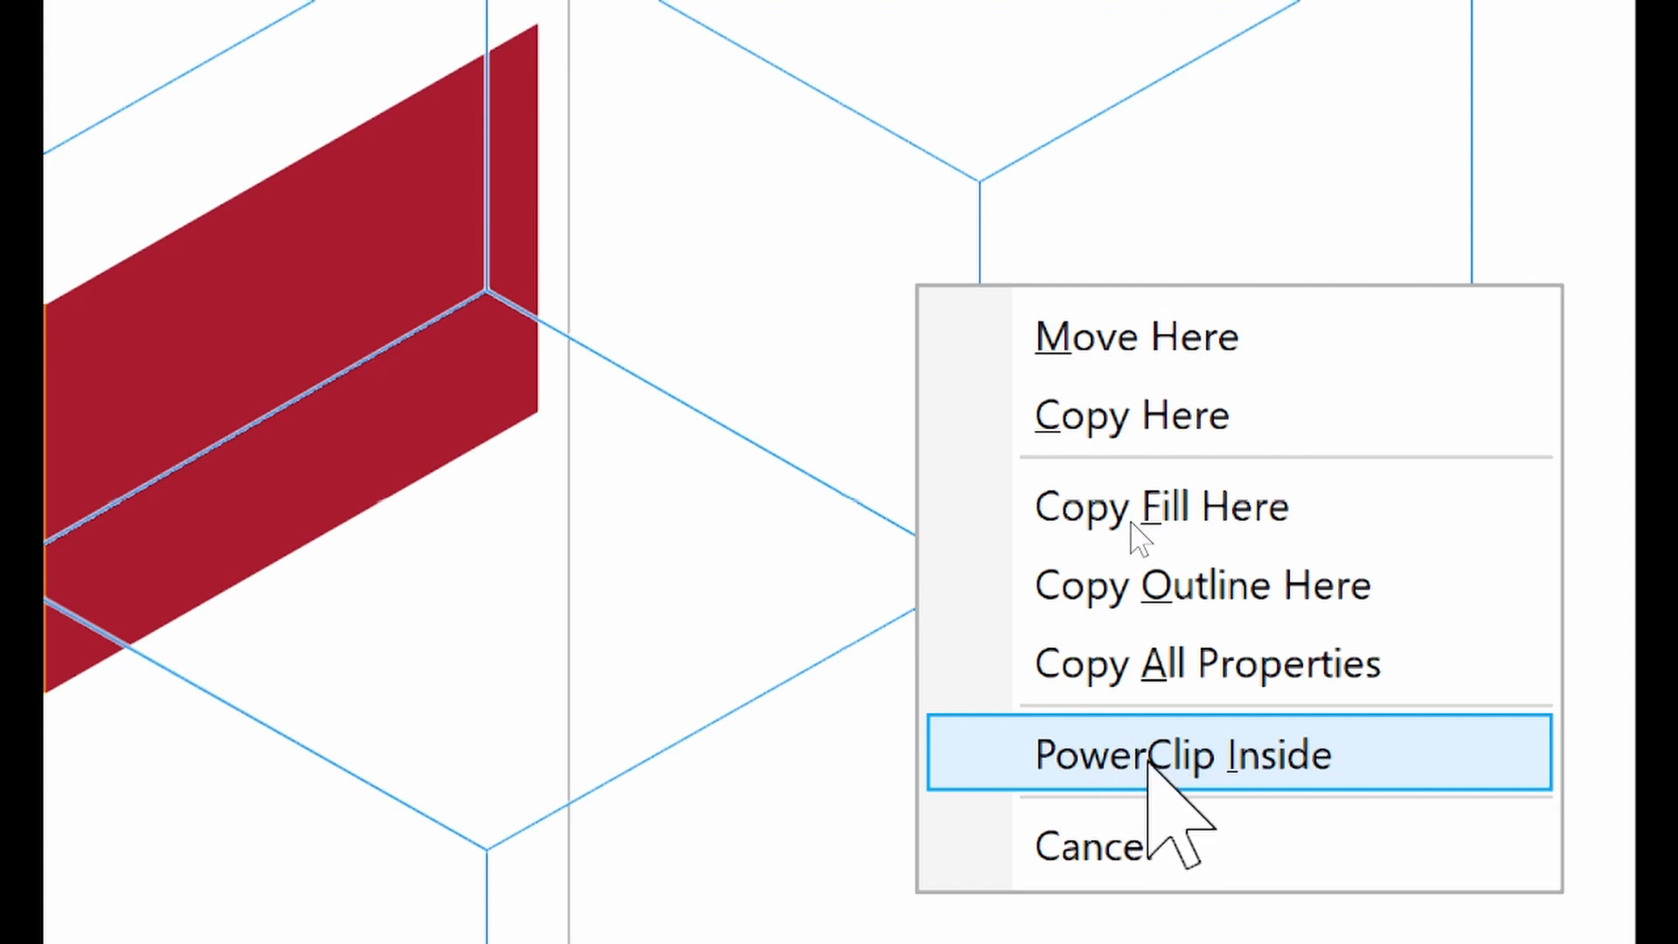
click(1352, 760)
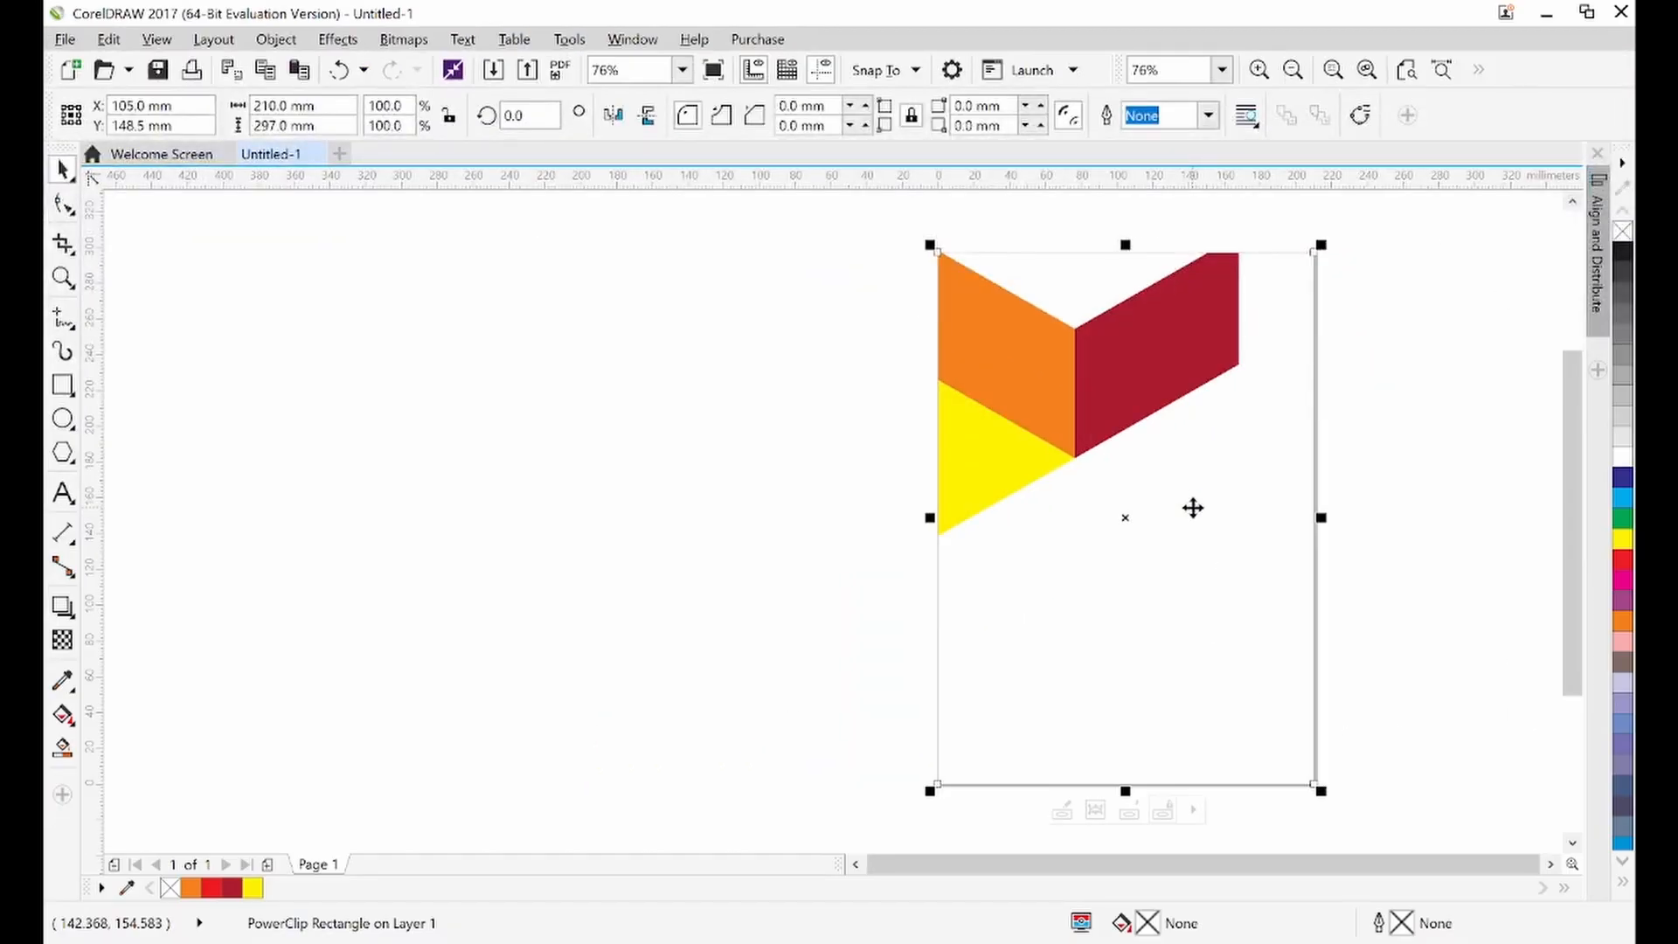
Open the PowerClip frame to edit its contents
click(1442, 442)
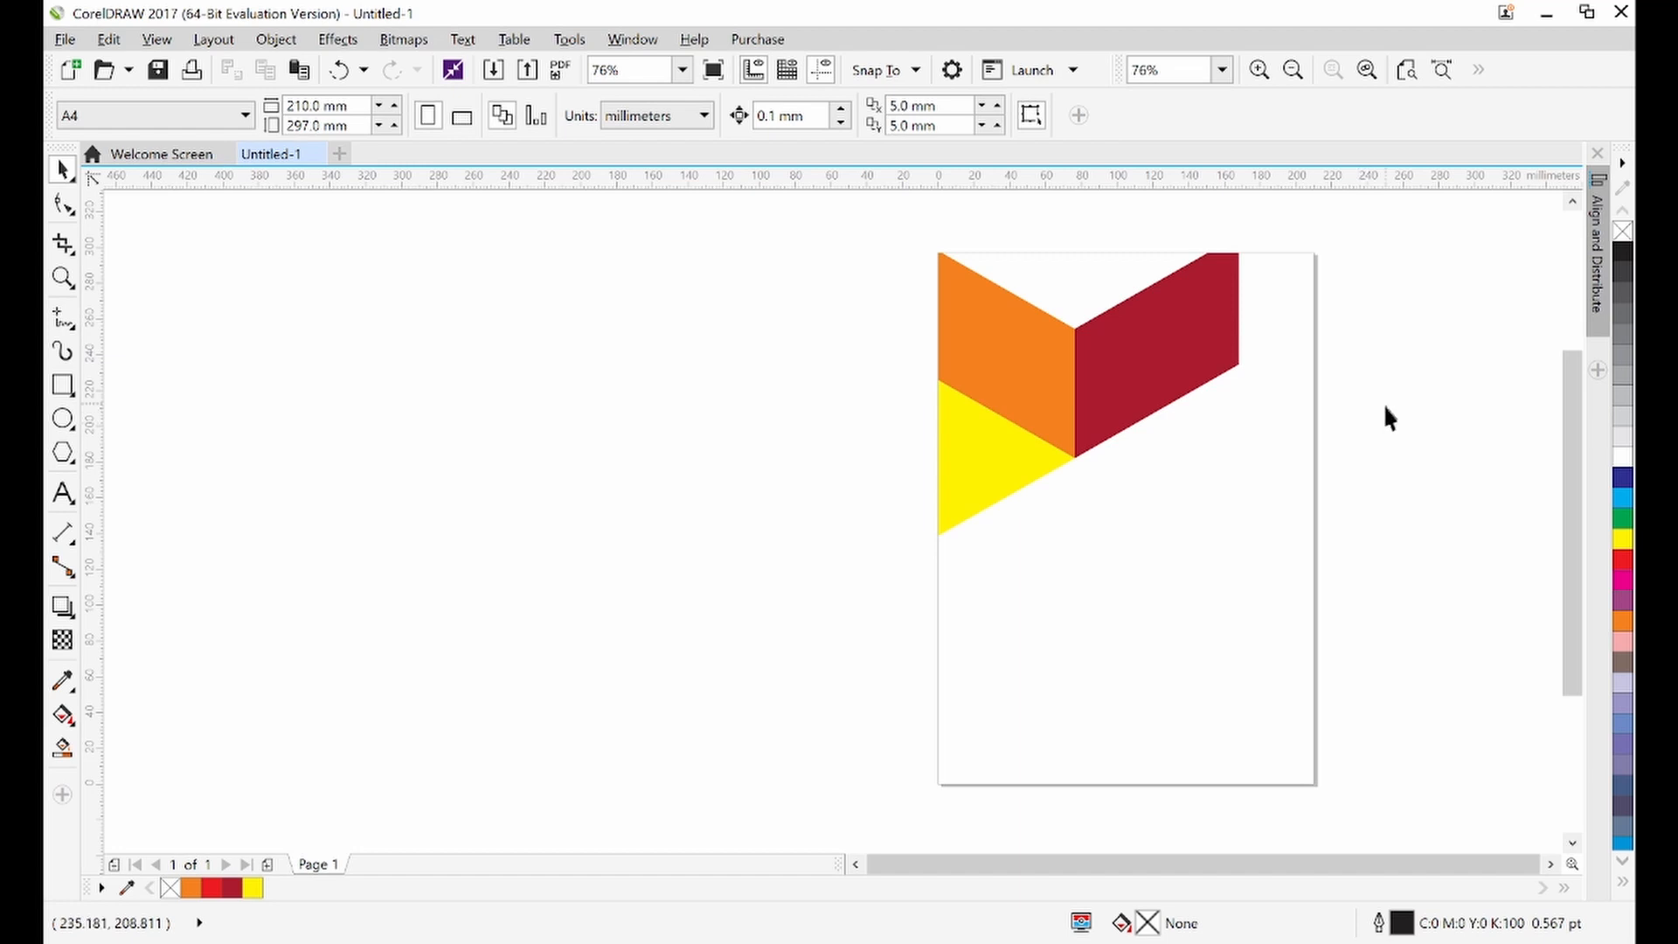
click(1551, 866)
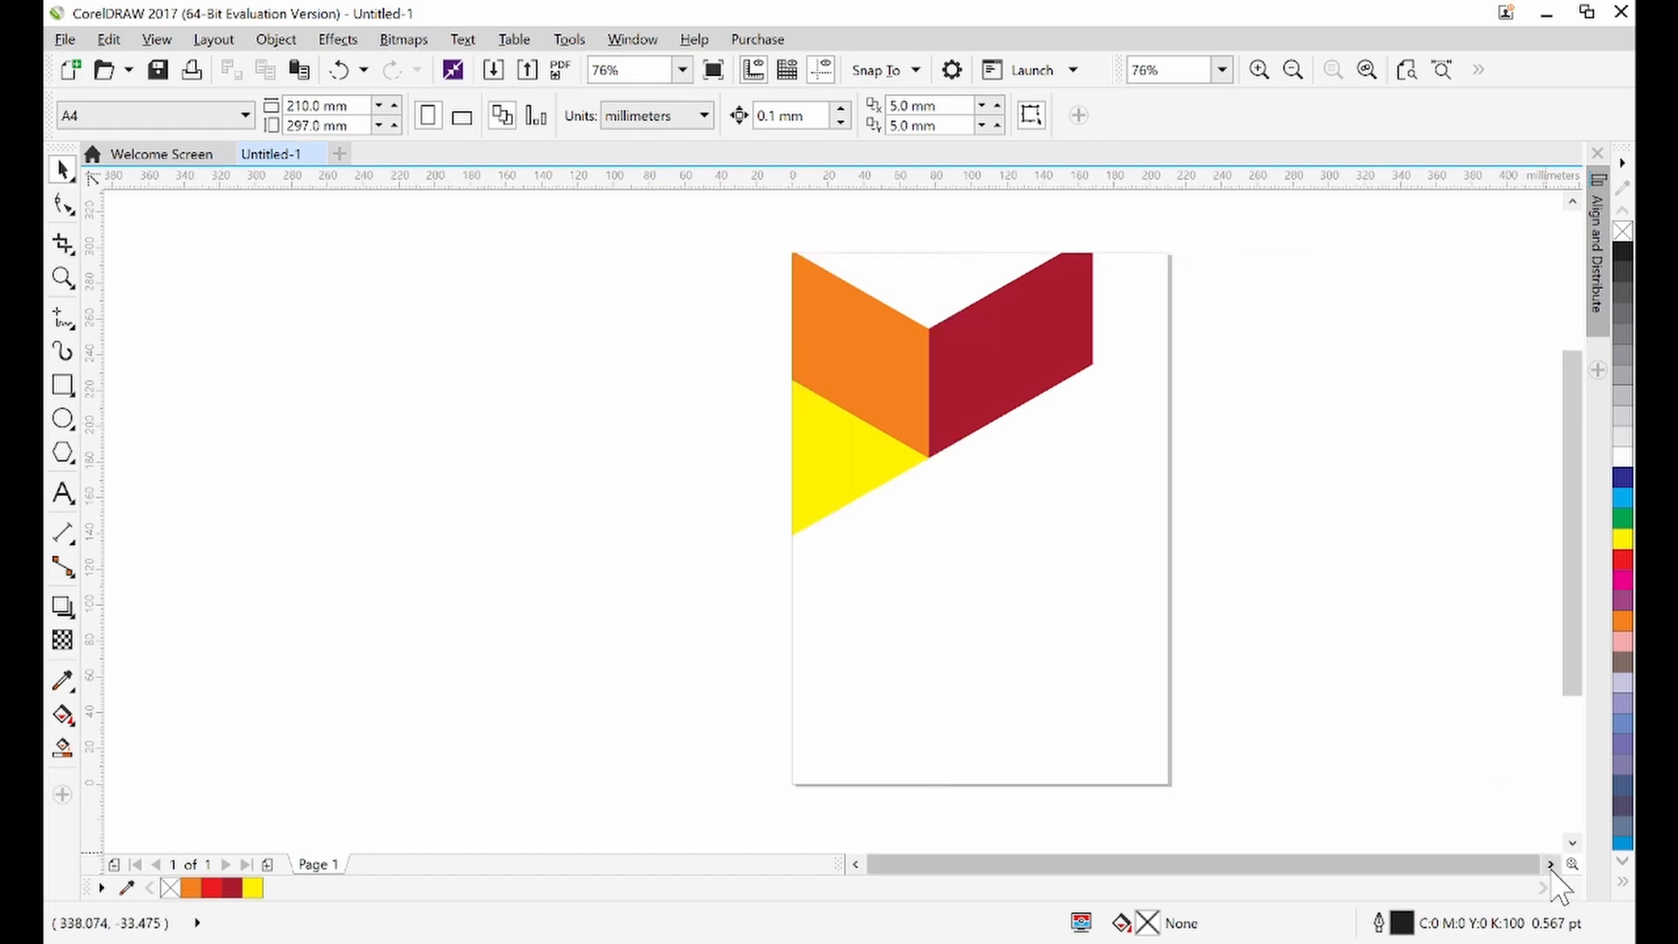
click(1551, 866)
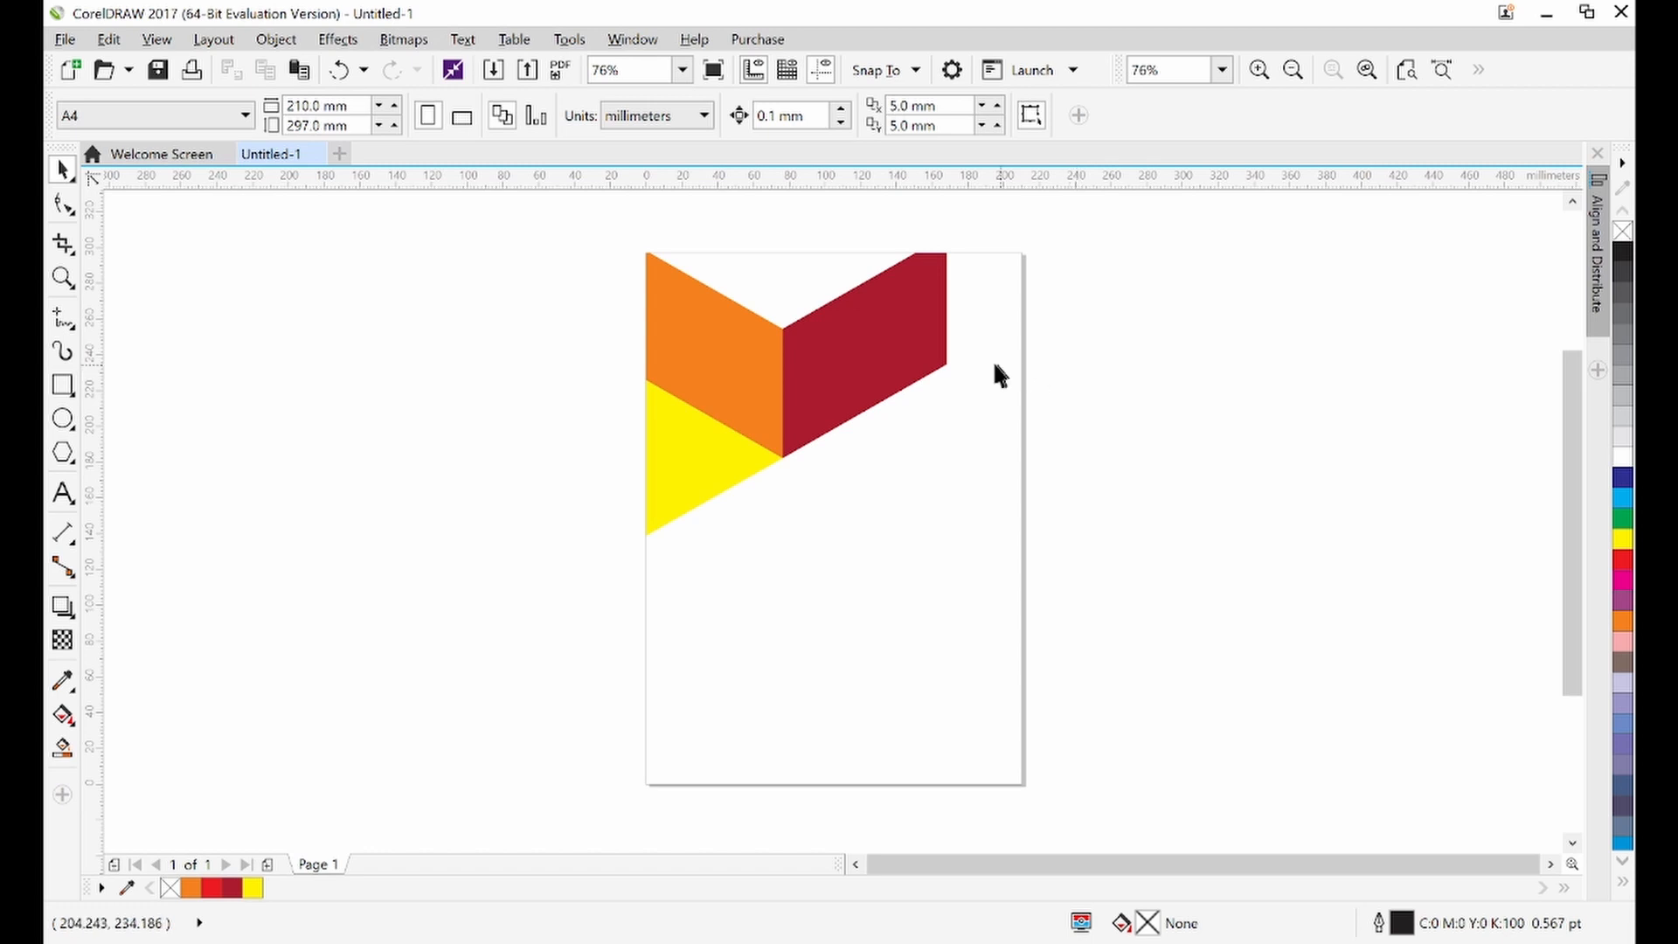
click(904, 371)
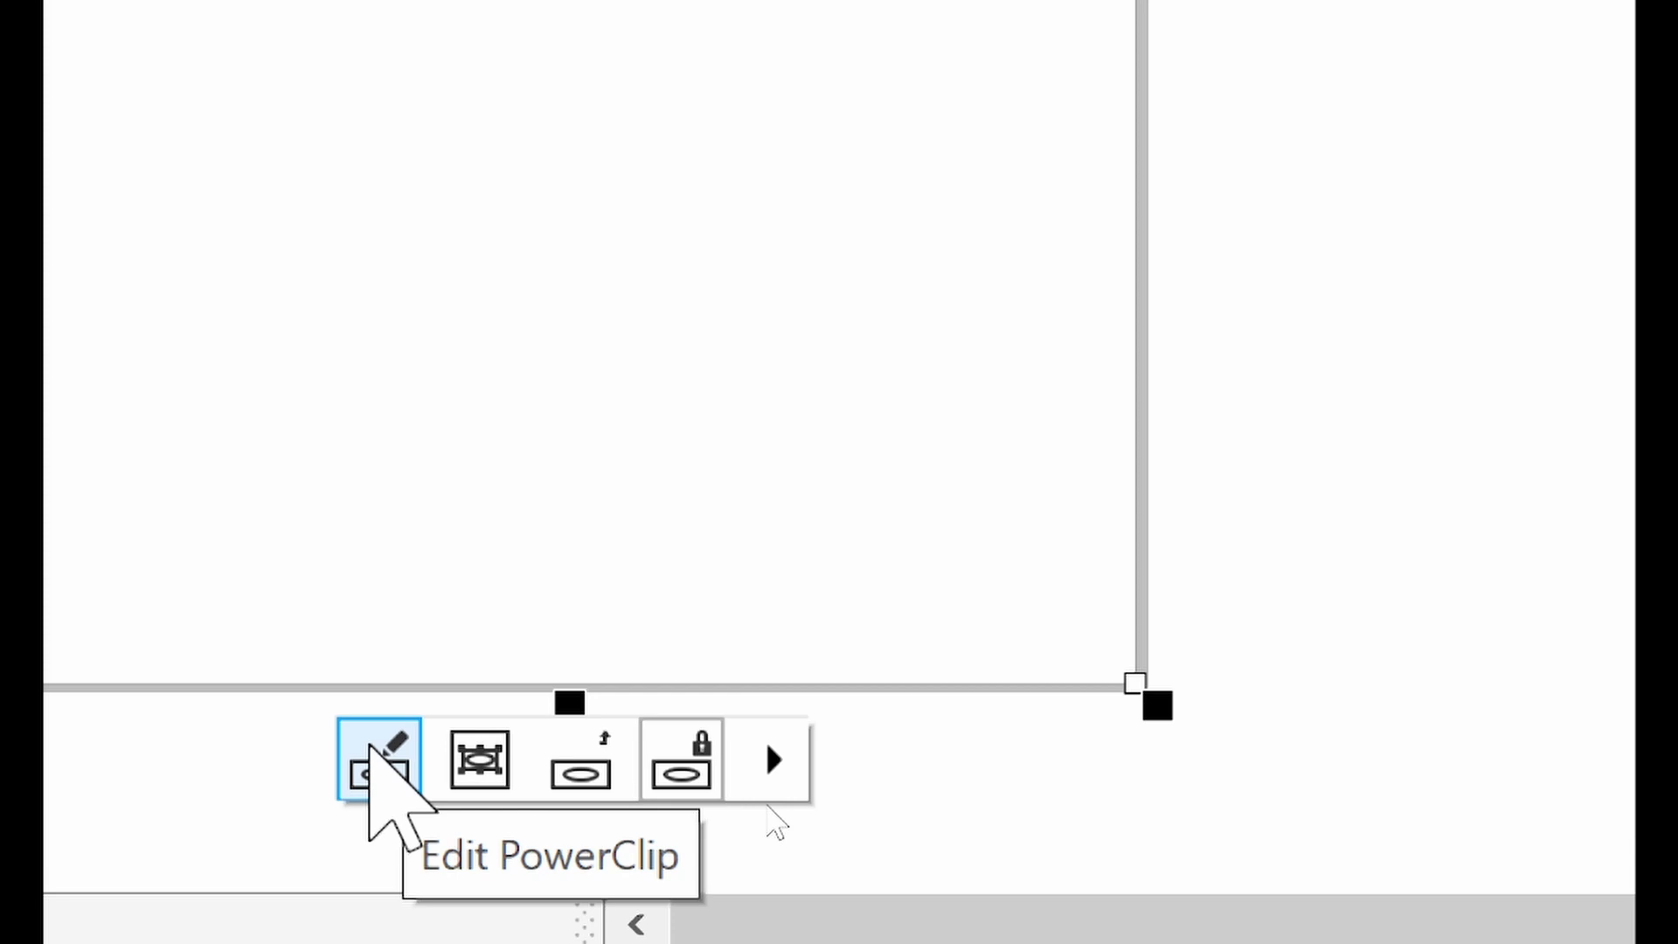
click(374, 753)
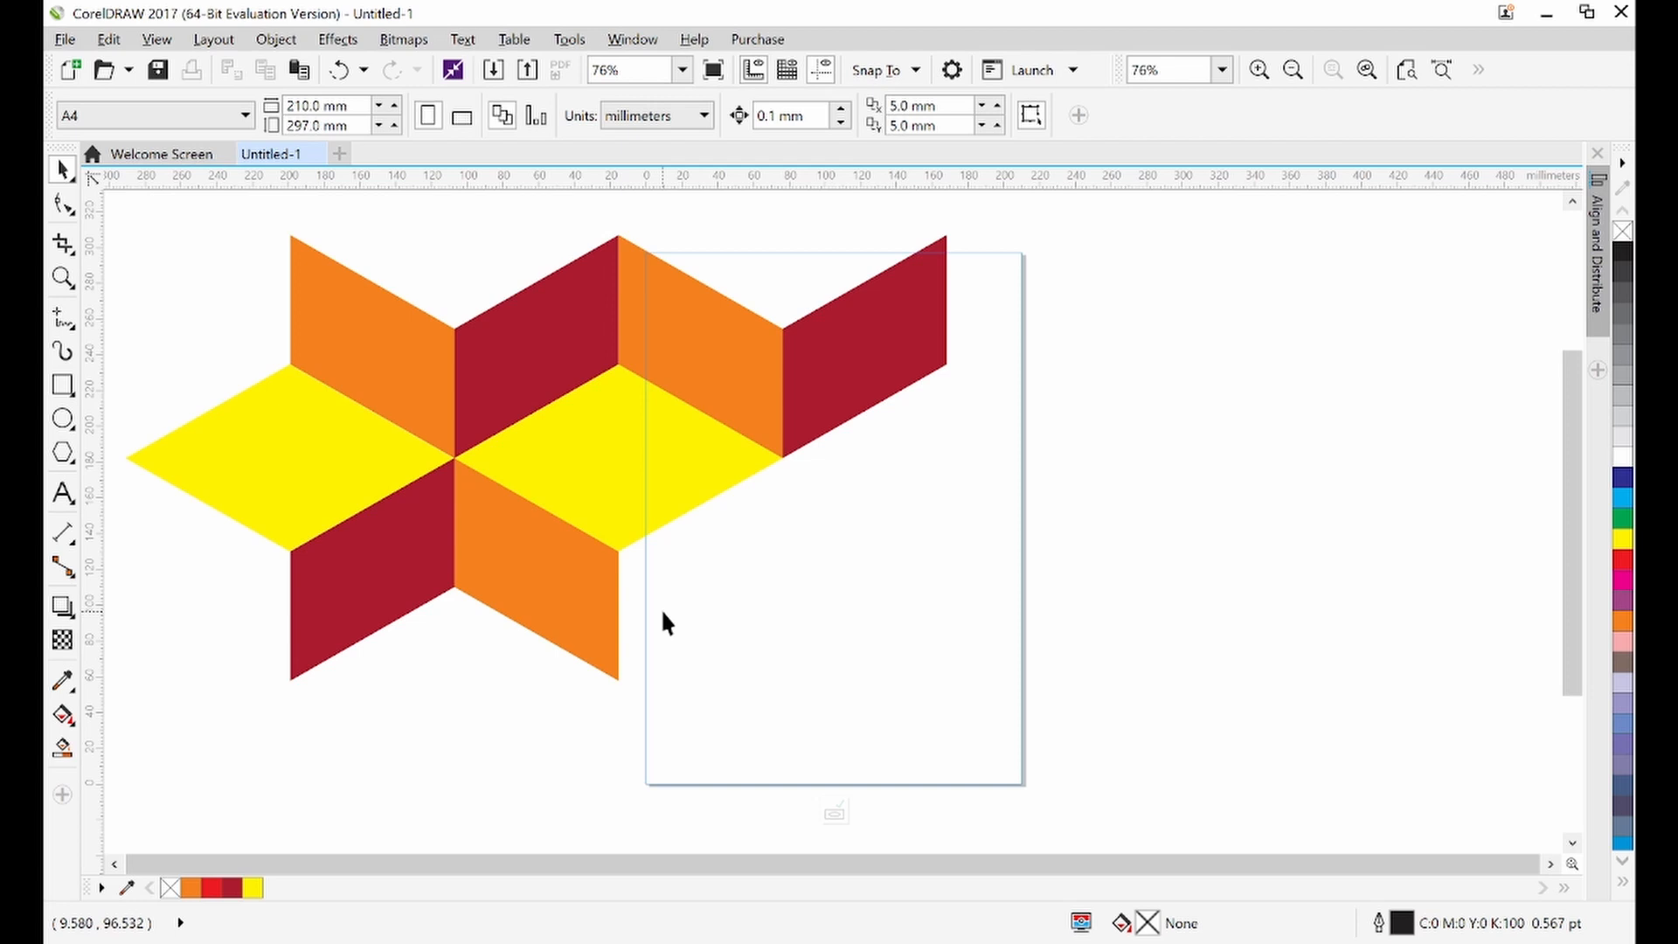
Move the pattern within the PowerClip and scale it down to 57.7%, about 265 by 144 mm
drag(475, 434, 752, 379)
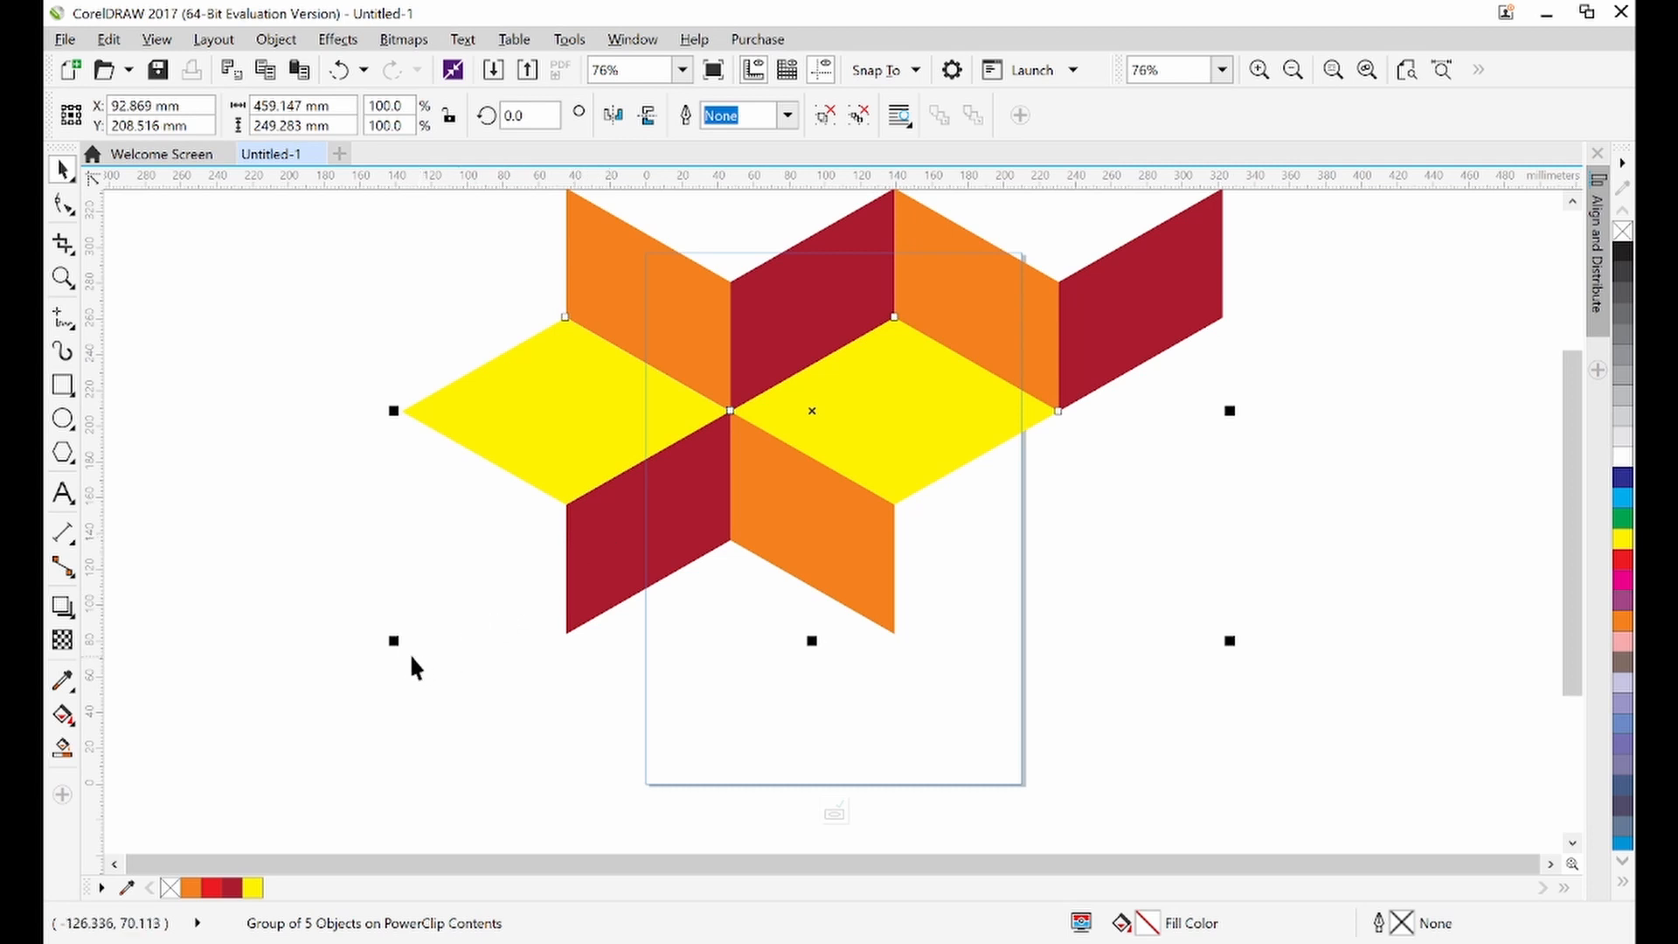
drag(393, 640, 487, 612)
right_click(487, 612)
click(699, 459)
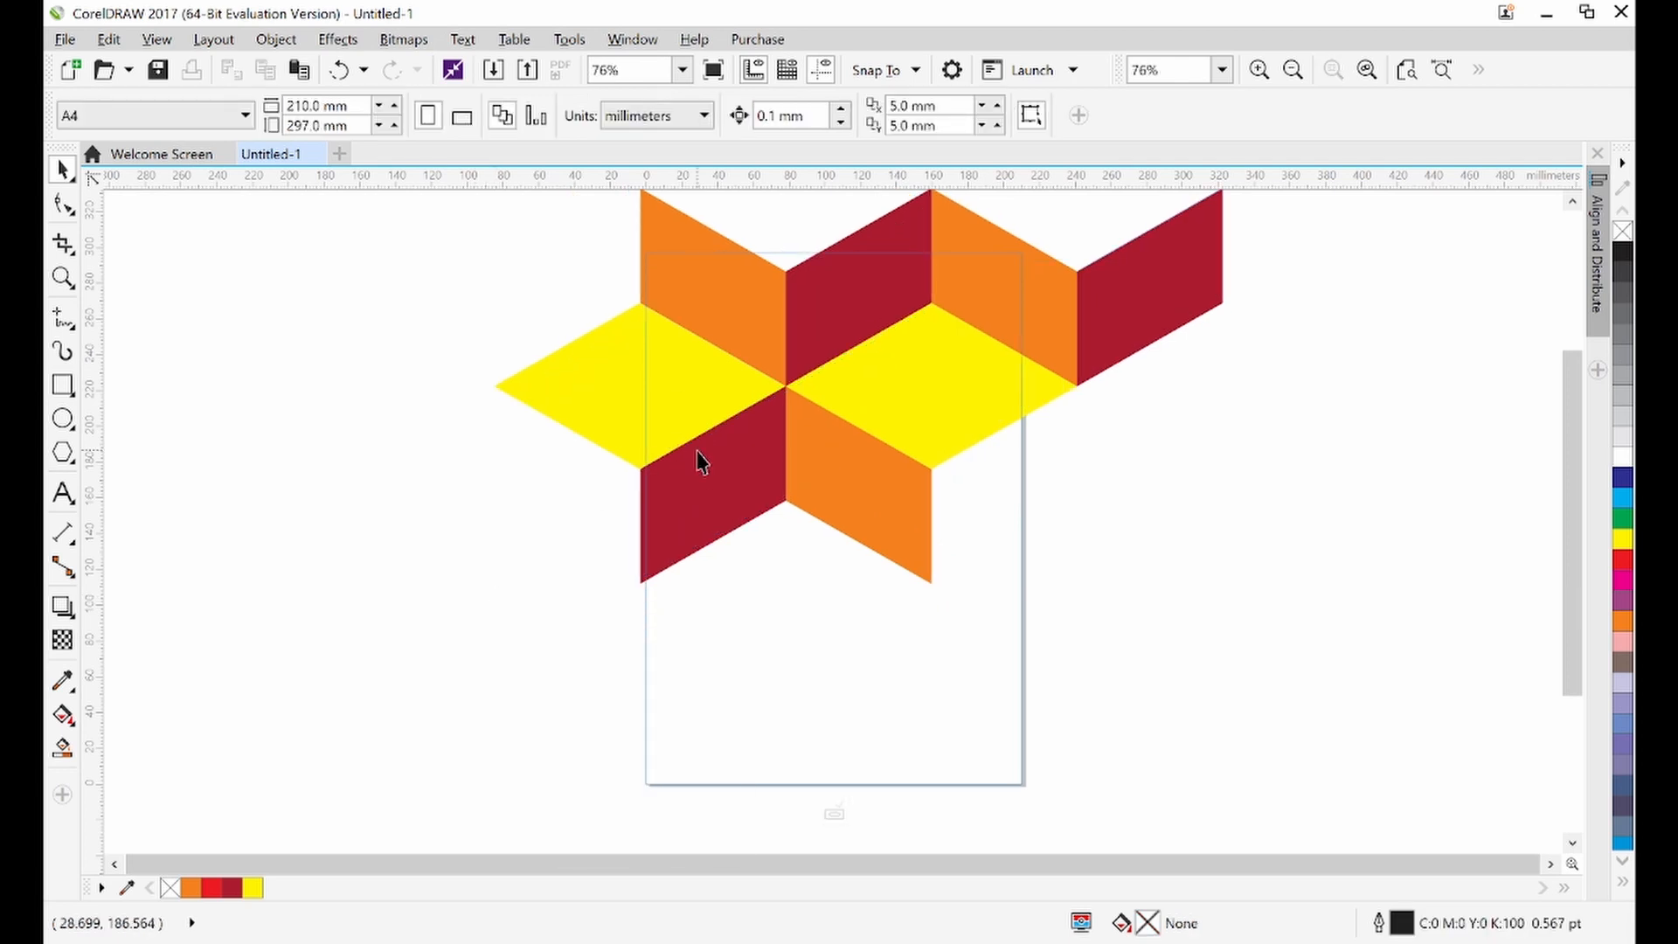
click(700, 458)
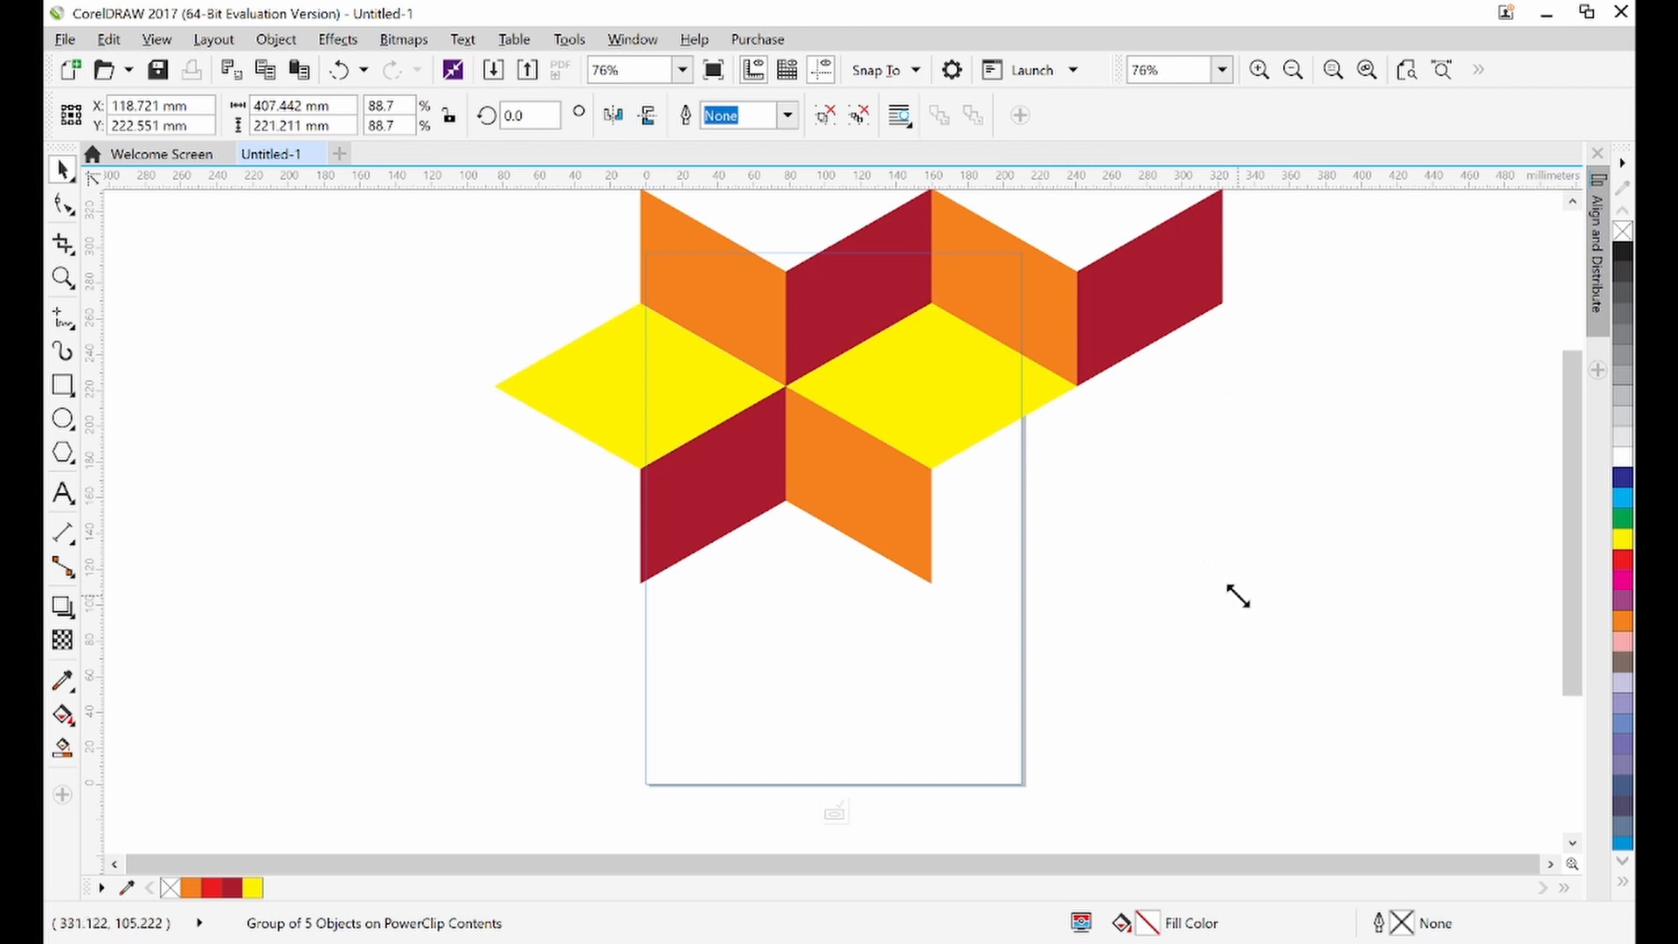
drag(1237, 597, 1034, 507)
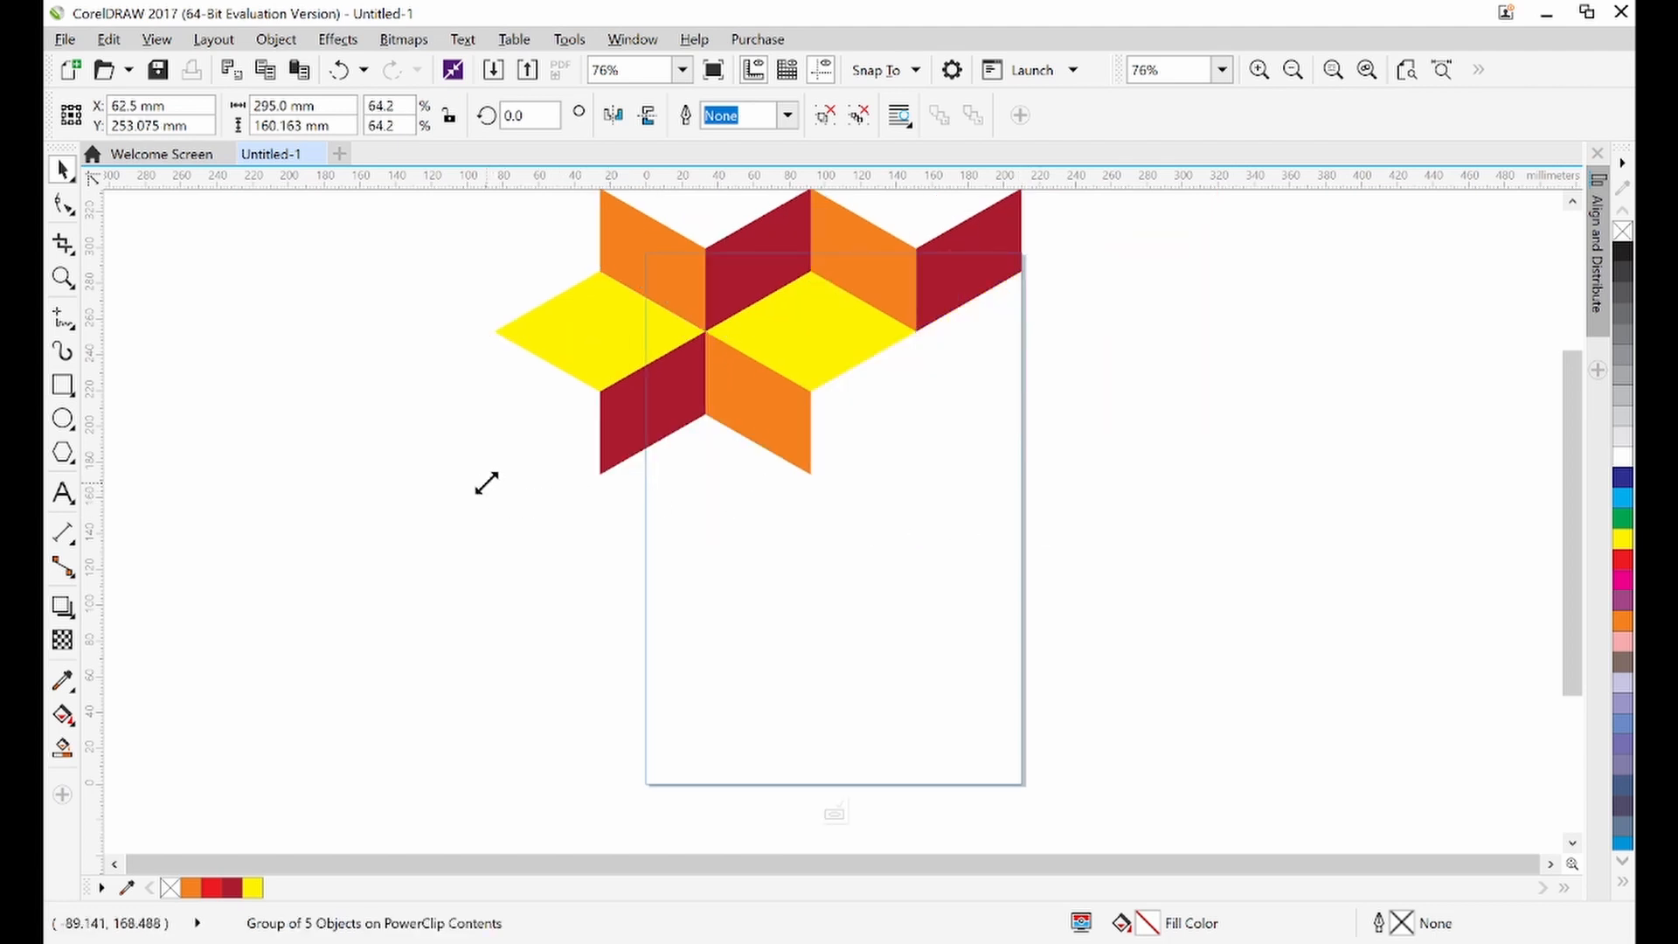
drag(486, 481, 540, 480)
Nudge the pattern to the right and downward in small increments
key(Right)
key(Right)
key(Right)
key(Right)
key(Right)
key(Right)
key(Right)
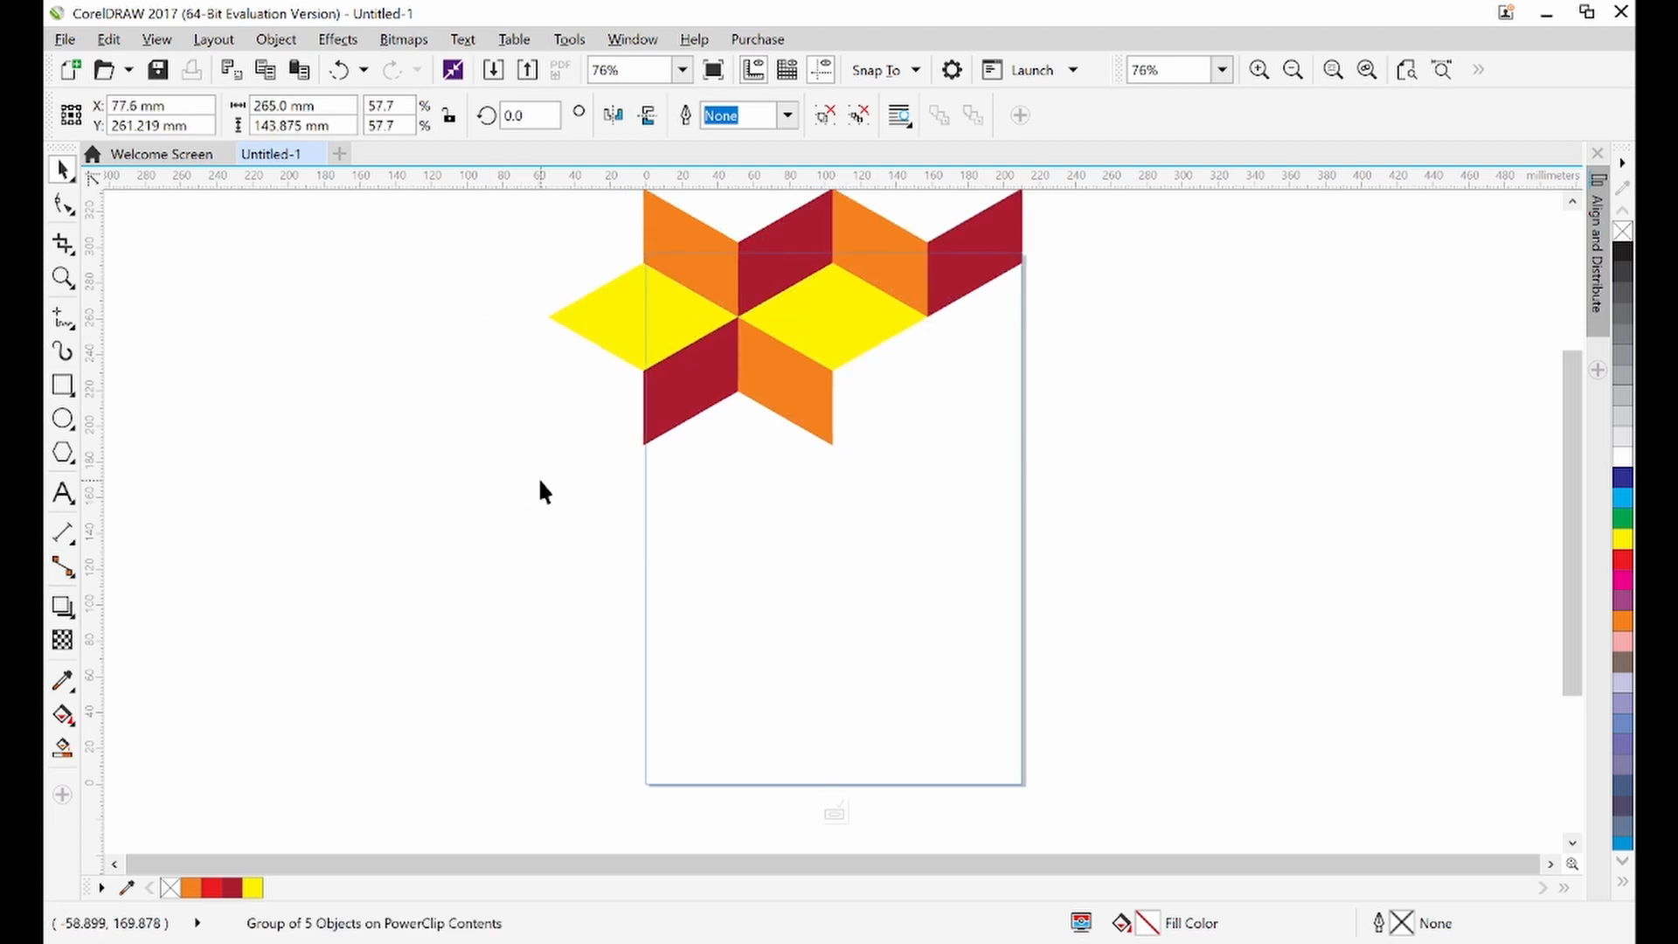
key(Right)
key(Right)
key(Right)
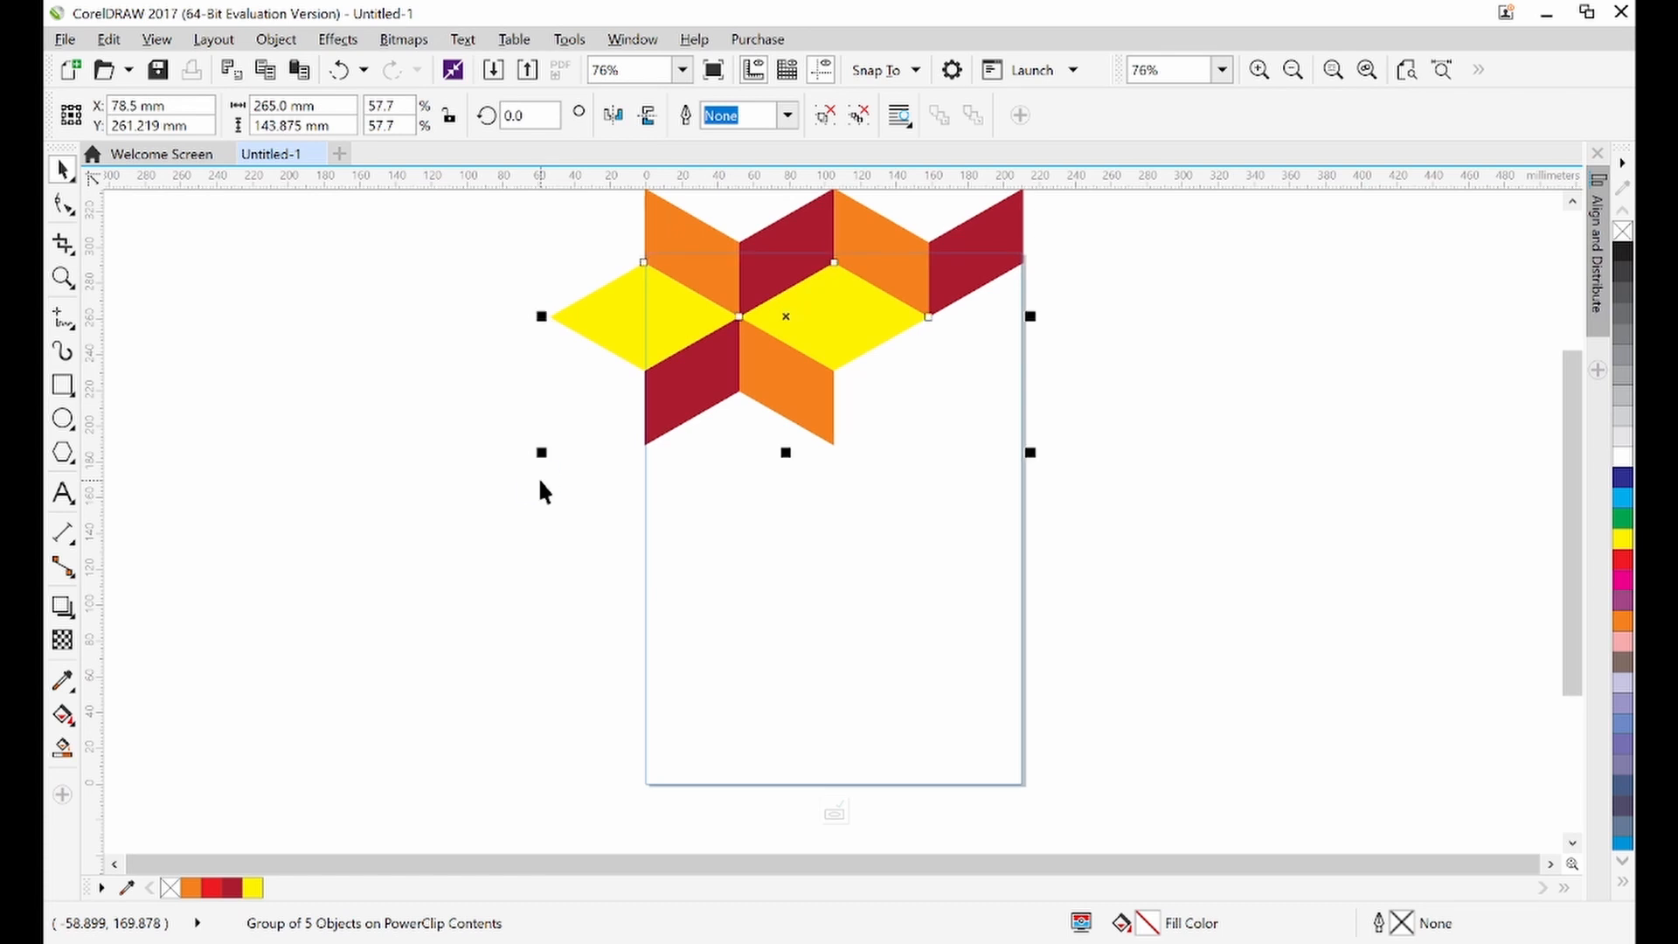
key(Down)
key(Down)
key(Down)
key(Down)
key(Down)
key(Down)
key(Down)
key(Down)
key(Down)
key(Down)
key(Down)
key(Down)
key(Down)
key(Down)
key(Down)
key(Down)
key(Down)
key(Down)
key(Down)
key(Down)
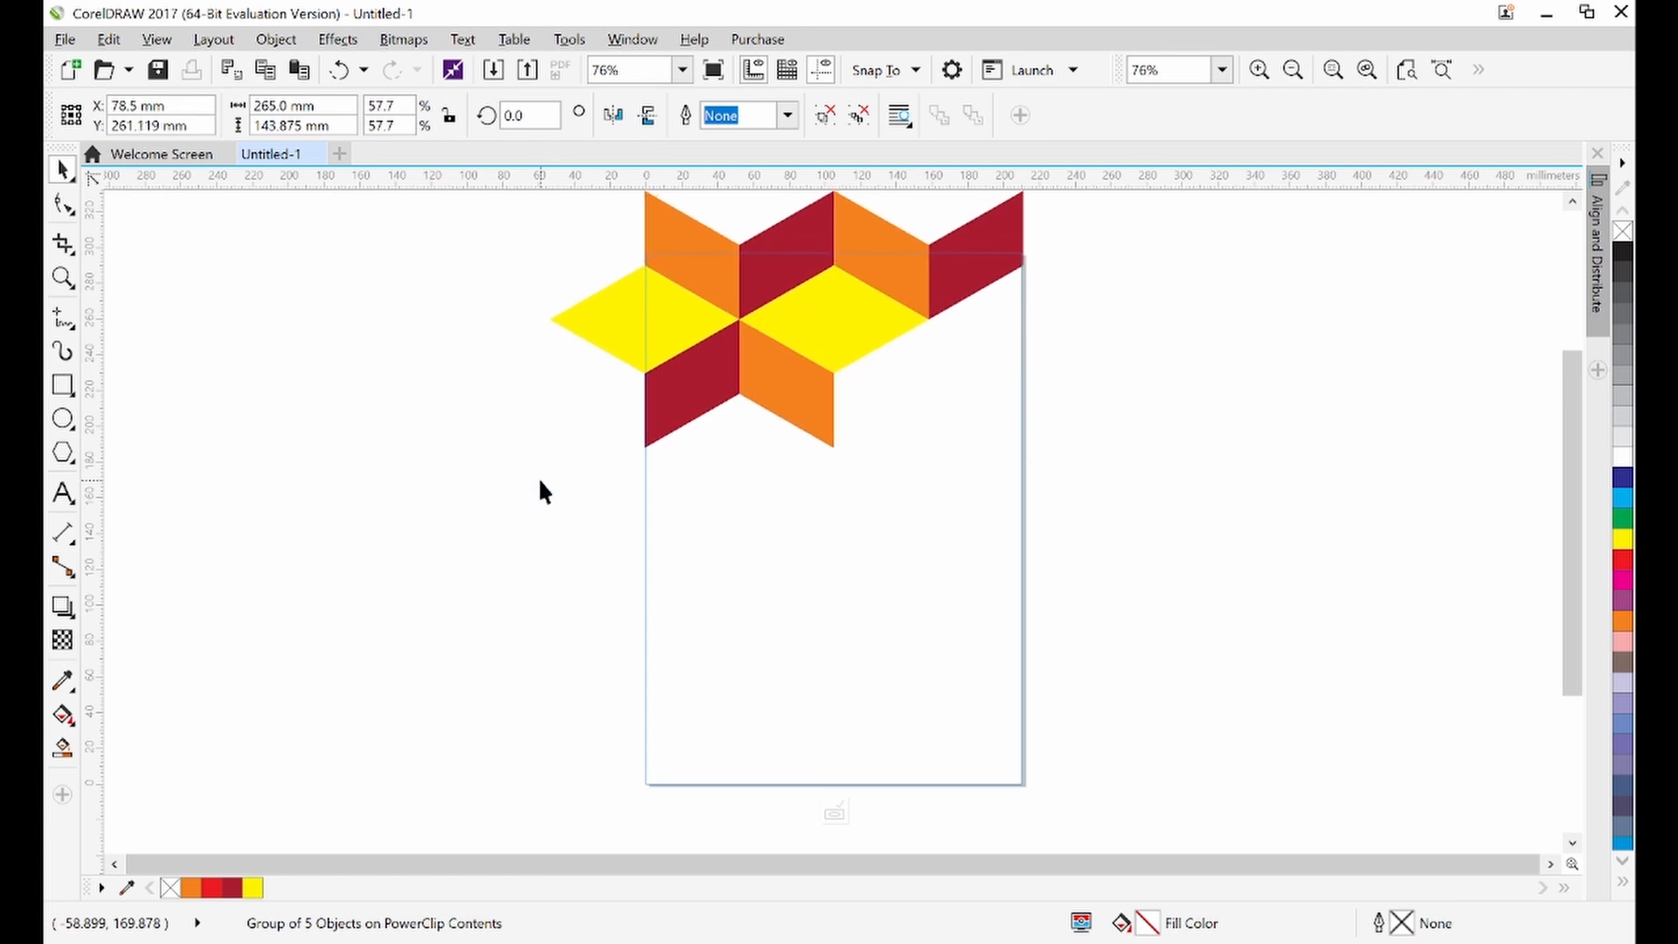
key(Down)
key(Down)
key(Down)
key(Down)
key(Down)
key(Down)
key(Down)
key(Down)
key(Down)
key(Down)
key(Down)
key(Down)
key(Down)
key(Down)
key(Down)
key(Down)
key(Down)
key(Down)
key(Down)
key(Down)
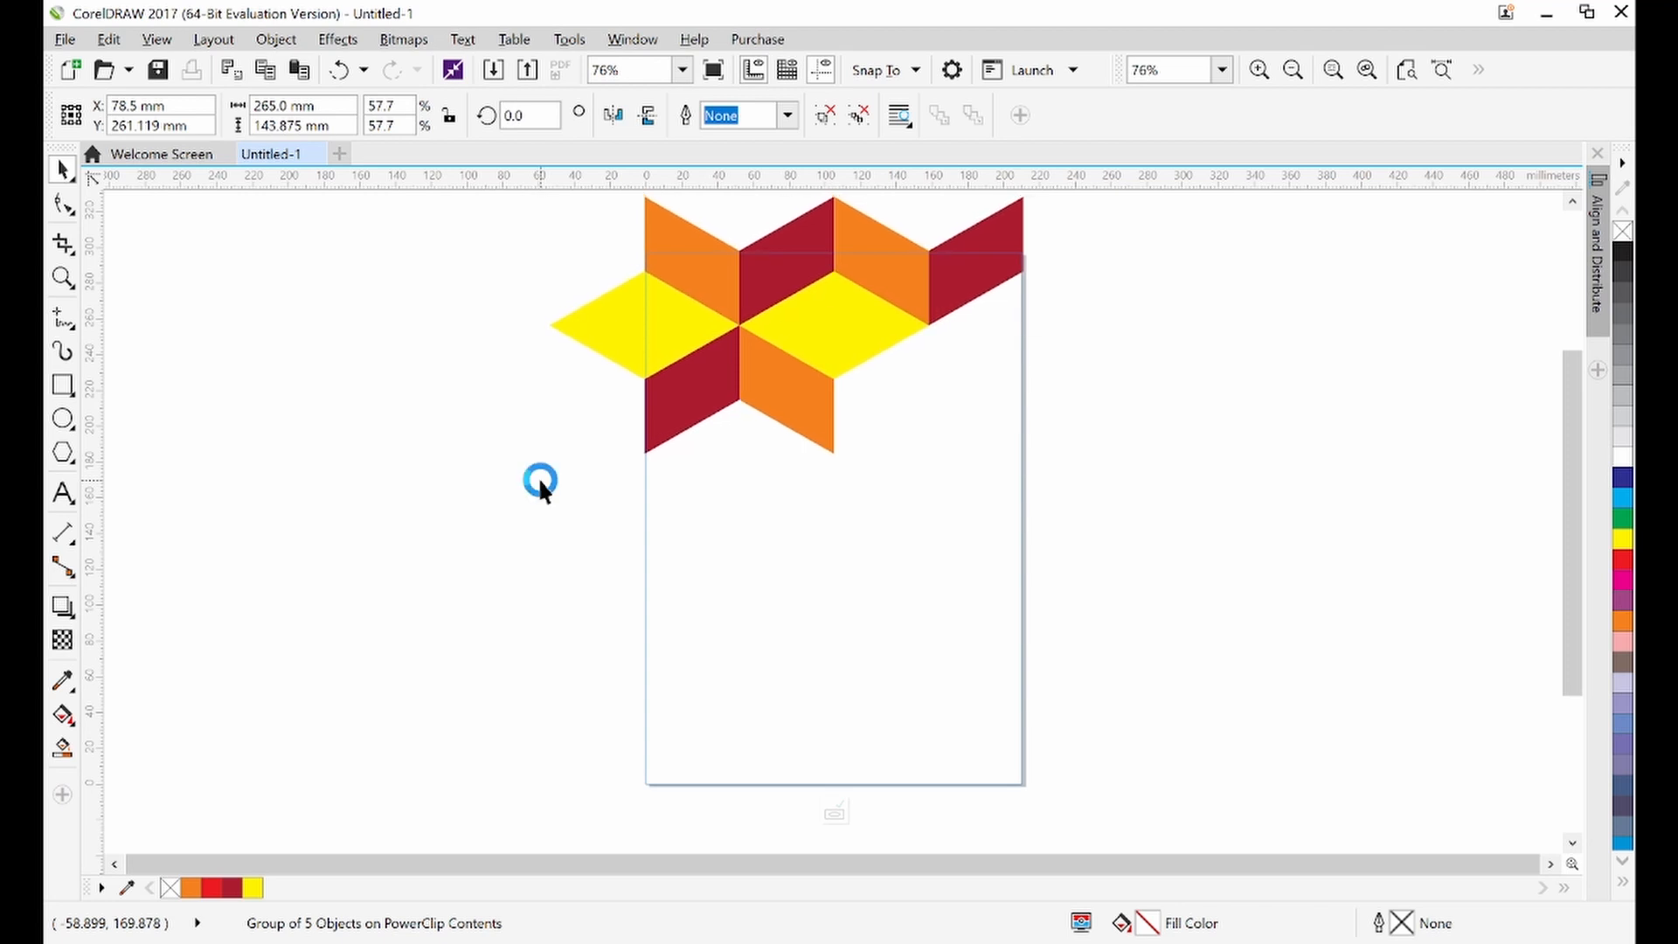
key(Down)
key(Down)
key(Down)
key(Down)
key(Down)
key(Down)
key(Down)
key(Down)
key(Down)
key(Down)
key(Down)
key(Down)
key(Down)
key(Down)
key(Down)
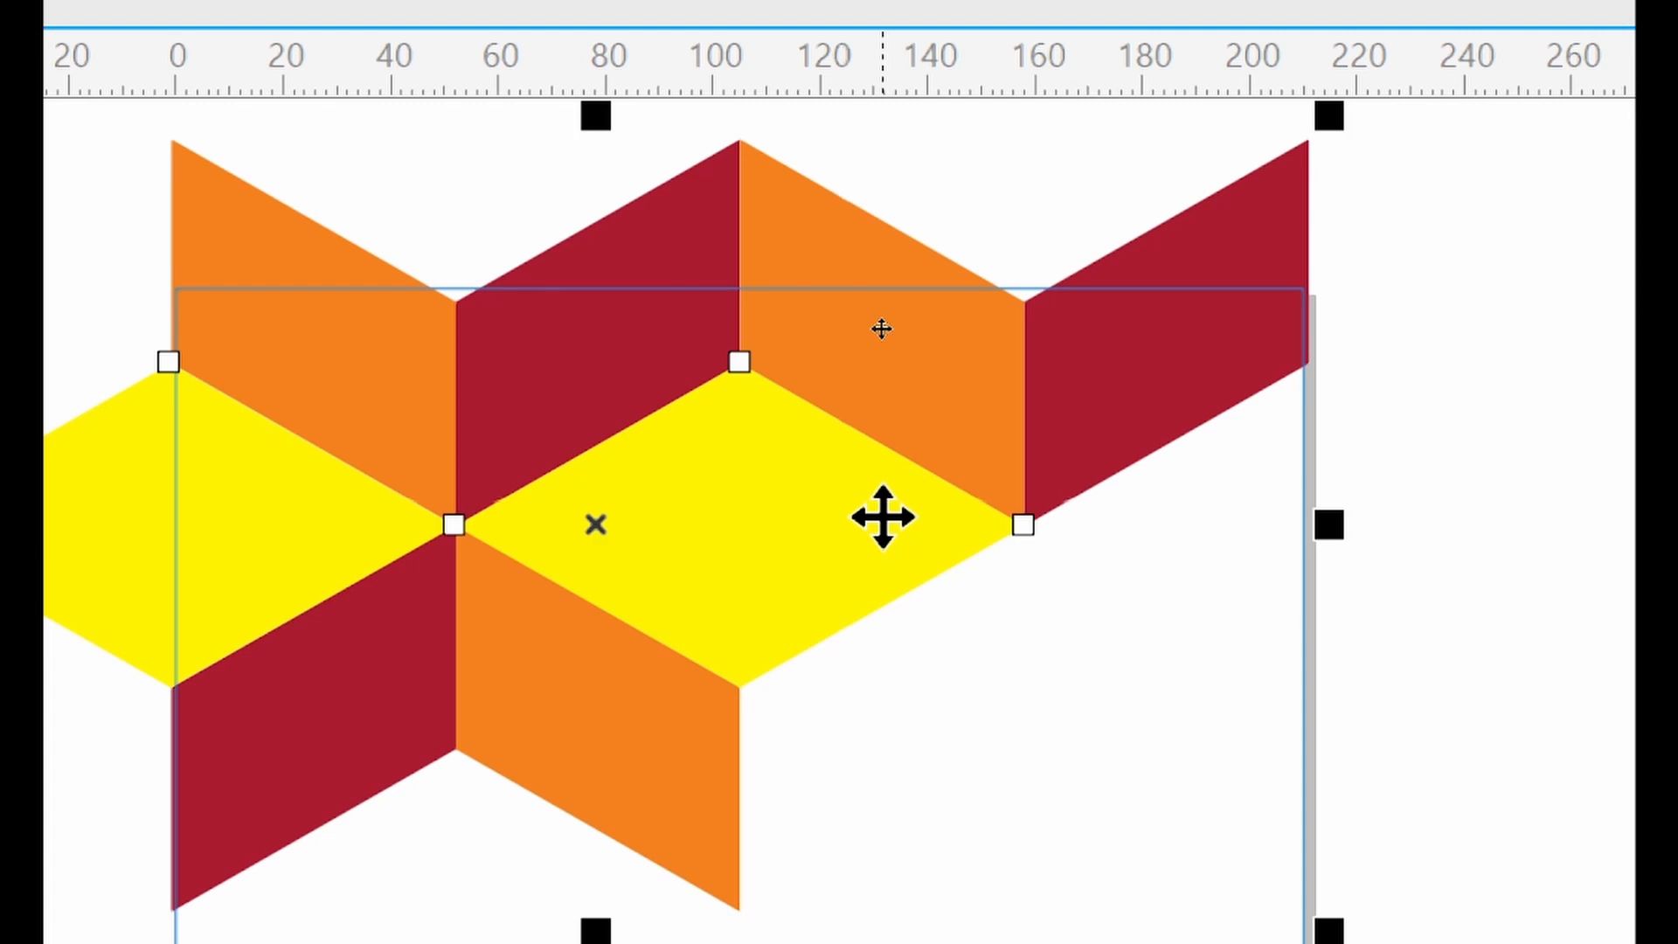
Fine-tune the pattern's vertical position, nudging it slightly upward inside the frame
click(882, 516)
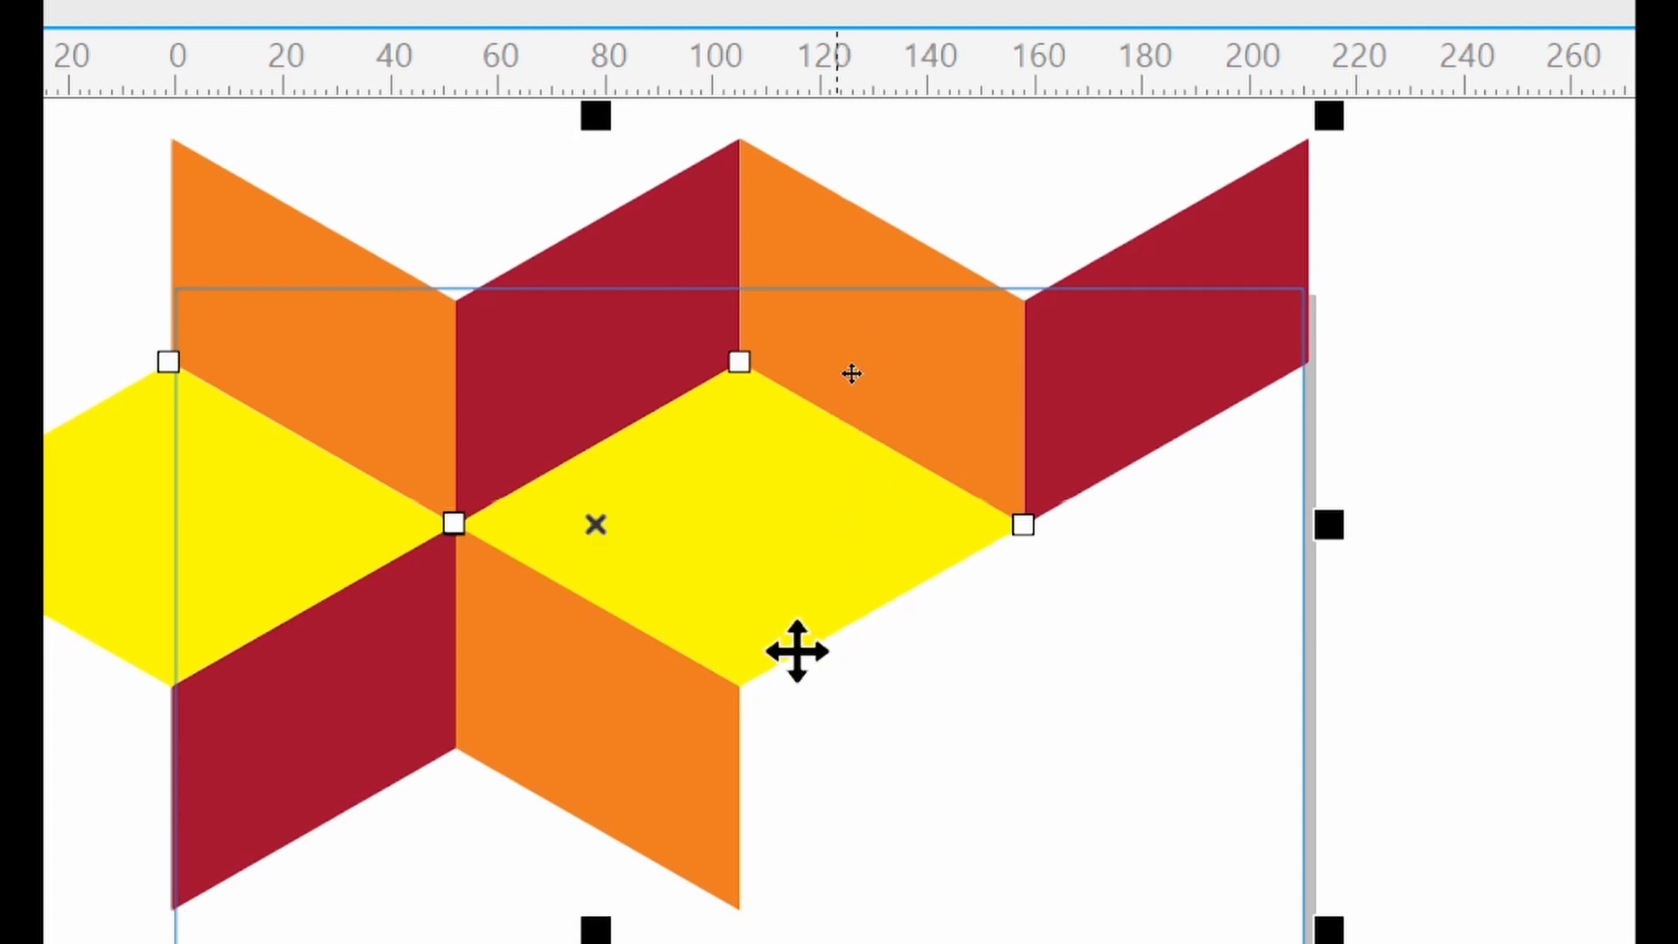
mouse_move(736, 608)
mouse_down()
mouse_move(737, 568)
mouse_move(736, 584)
mouse_up()
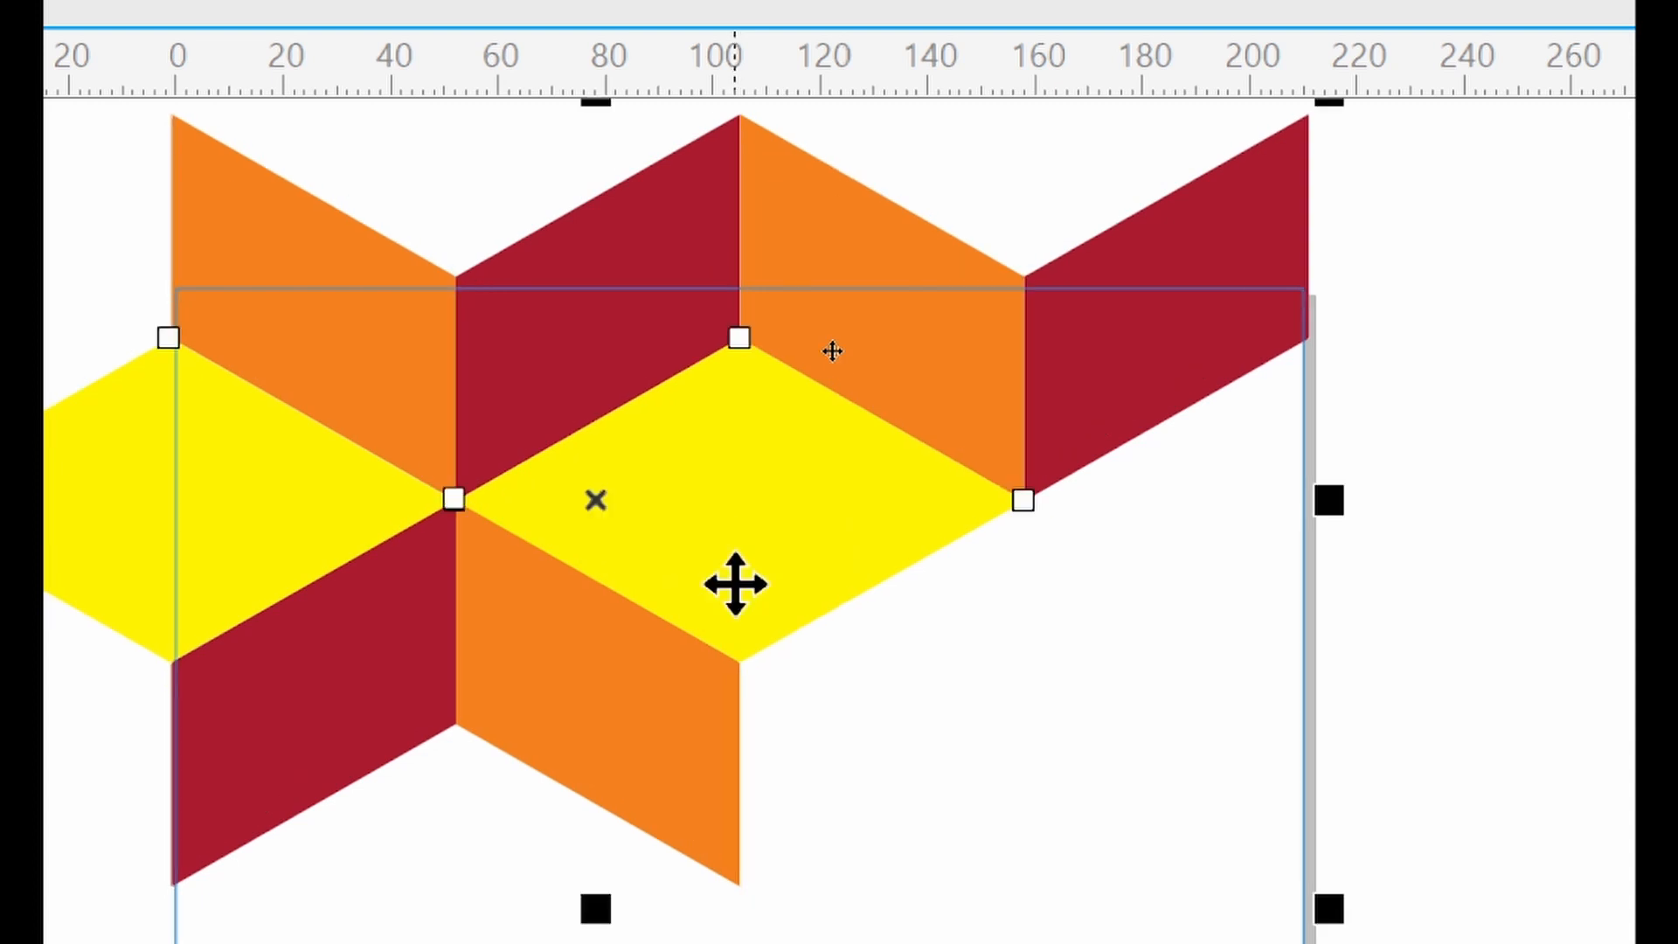
drag(736, 584, 734, 581)
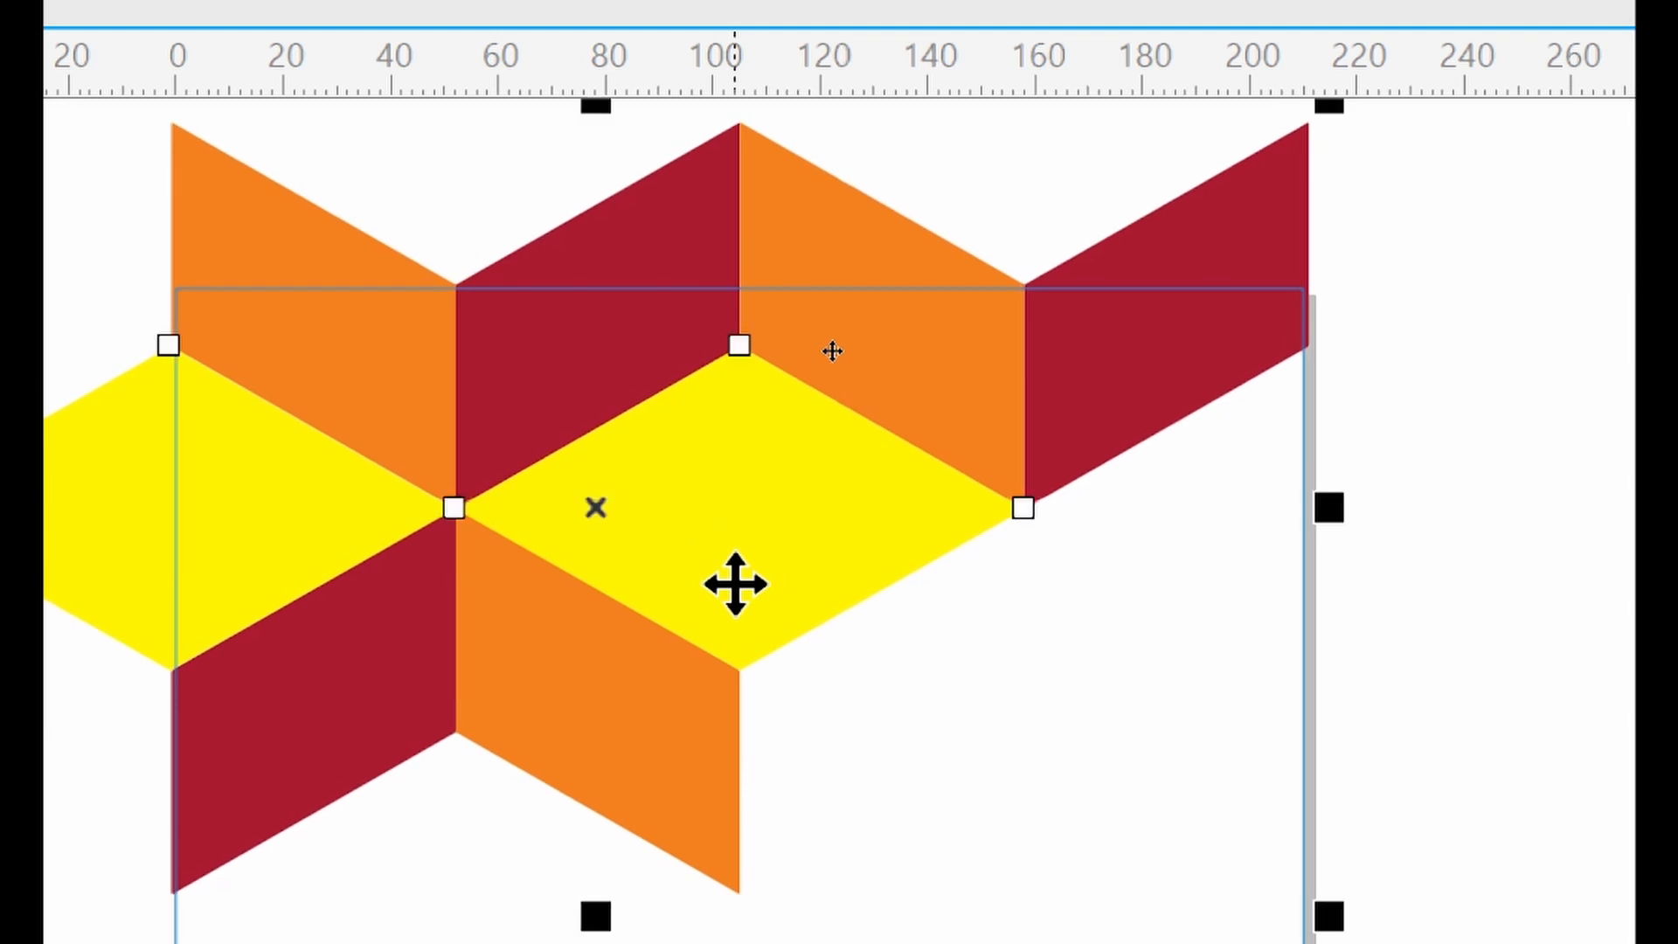
click(735, 584)
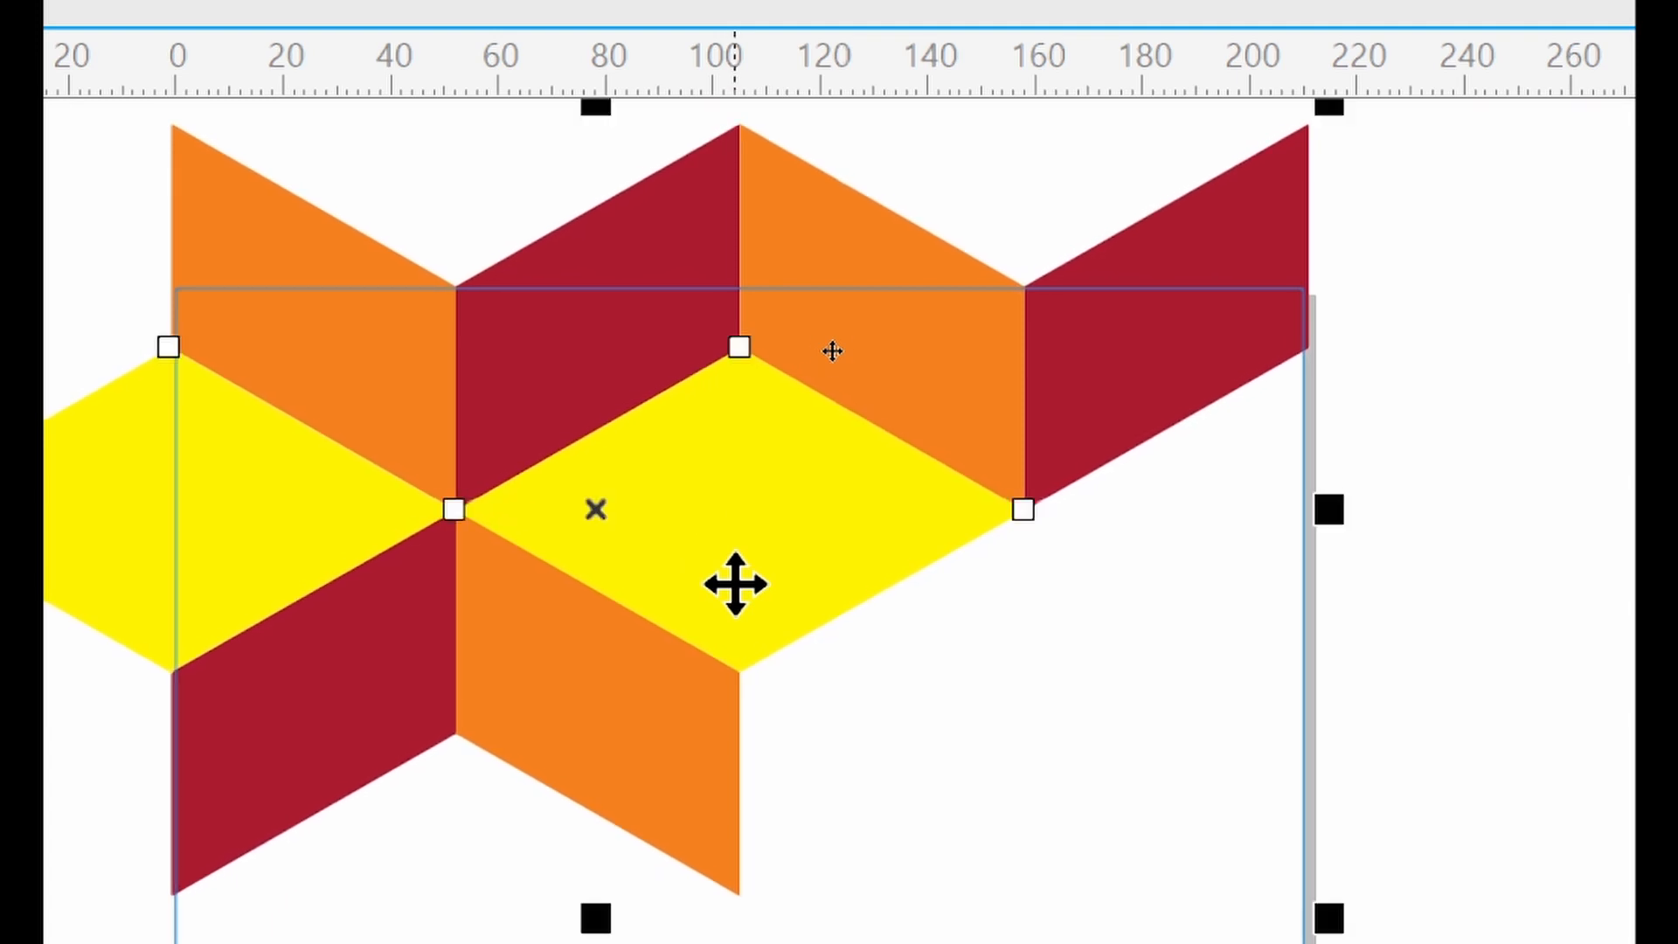
key(Up)
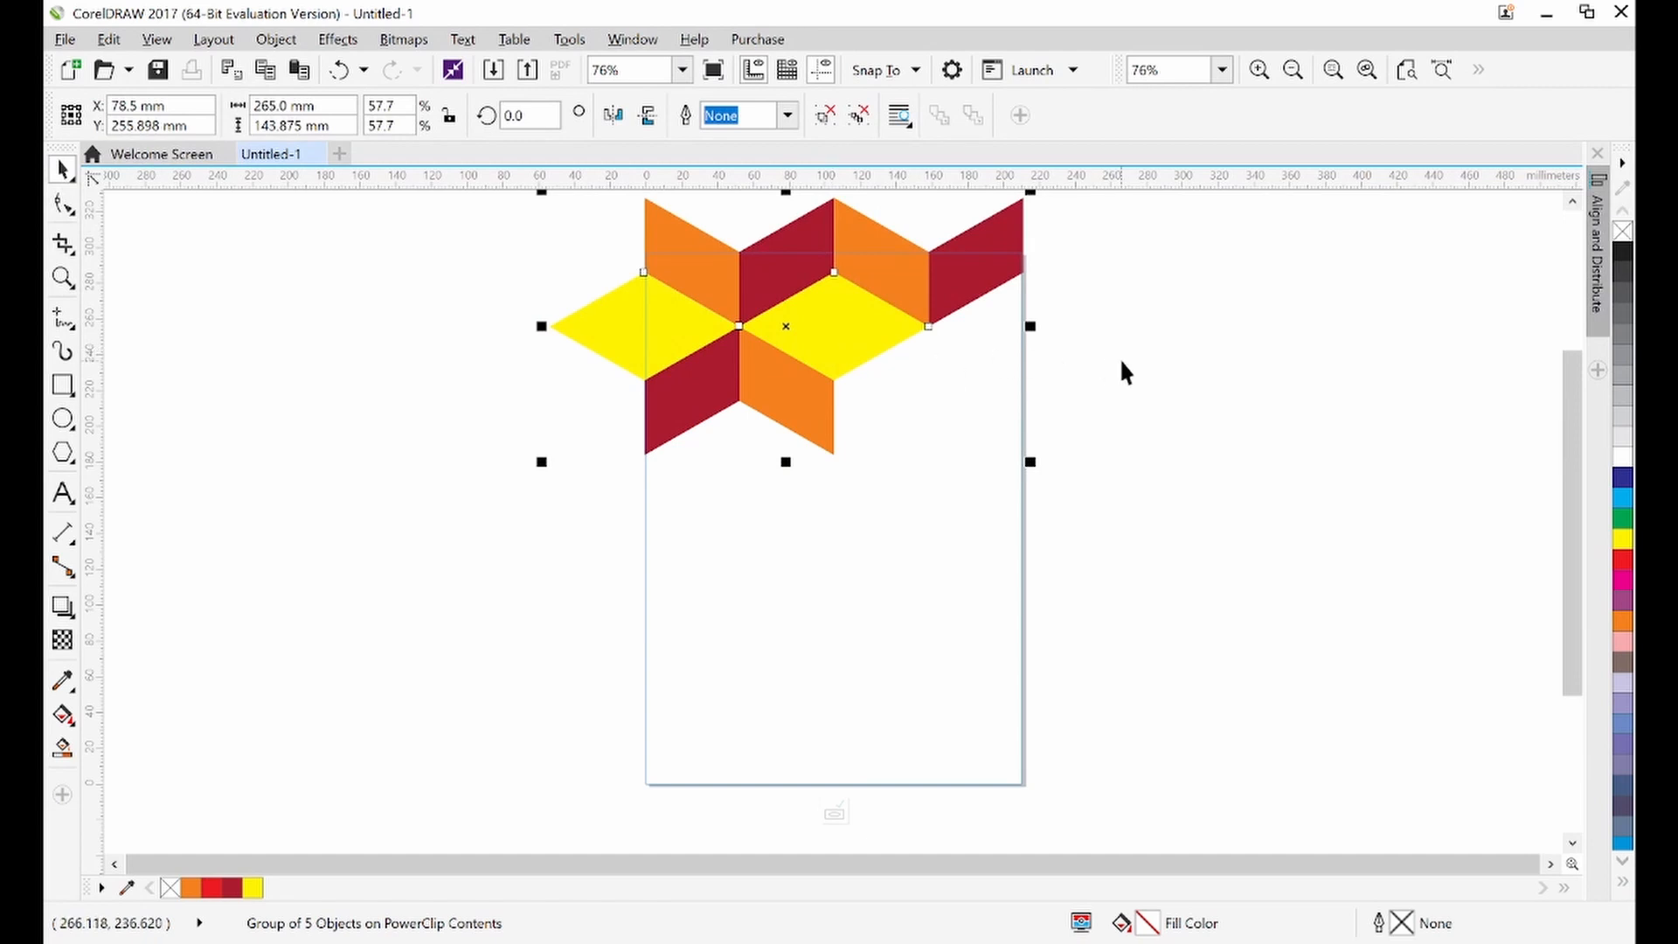
Finish editing the PowerClip contents and select the clipped page frame to check the pattern's placement
click(1125, 372)
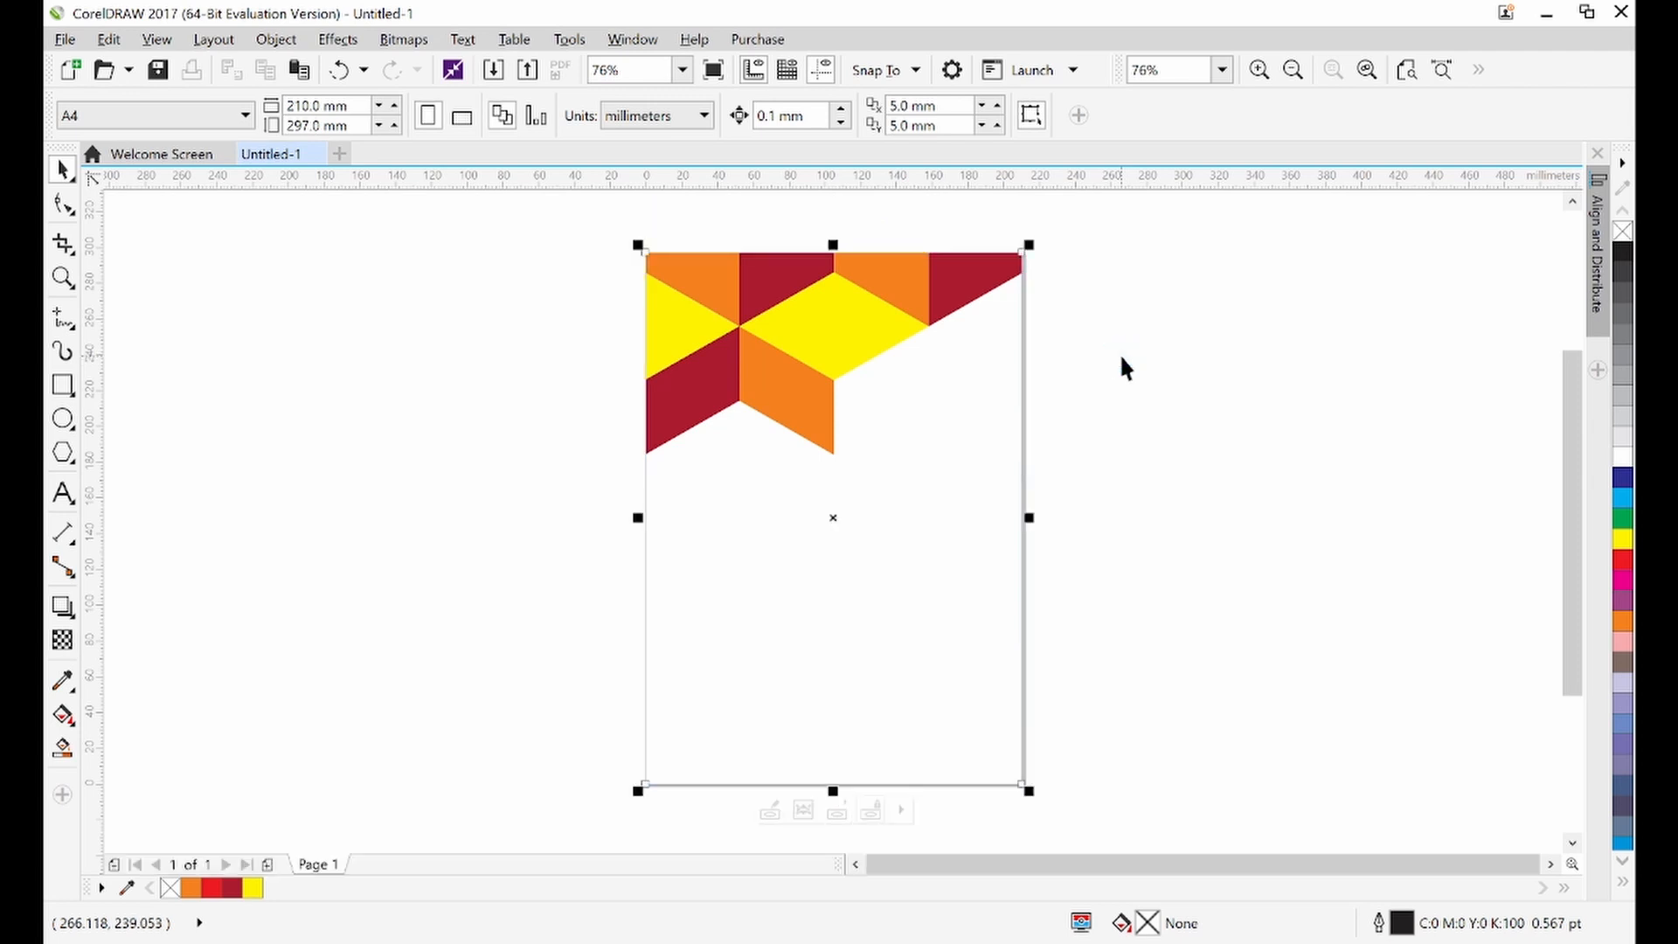
click(1054, 371)
click(821, 349)
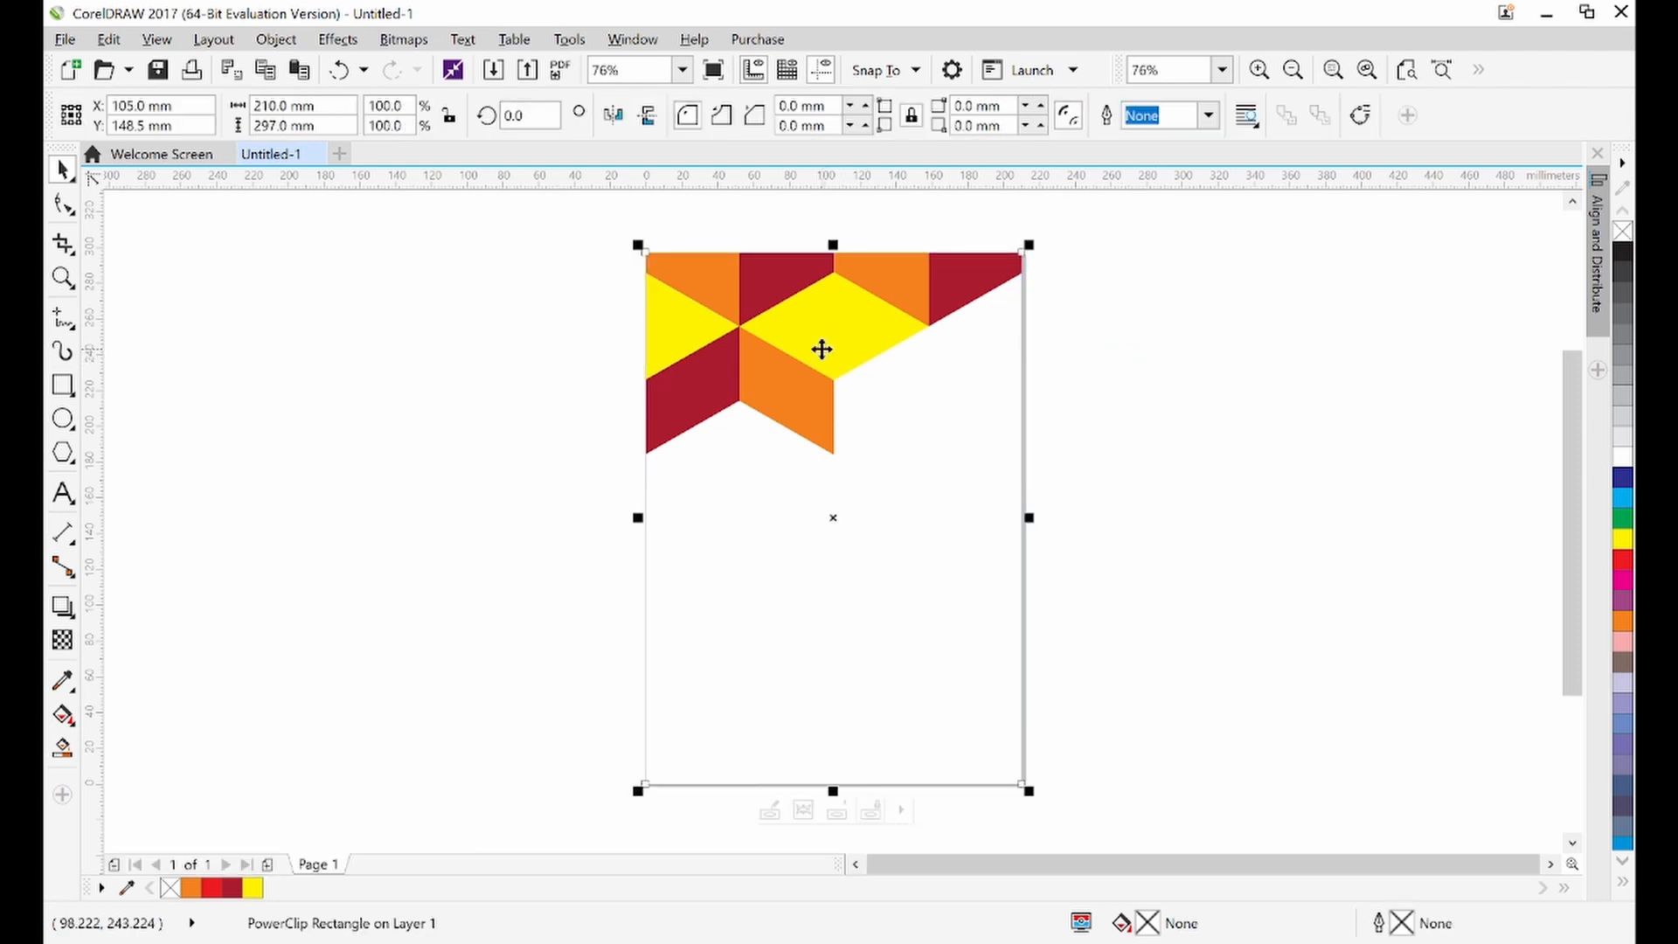
ctrl+click(822, 349)
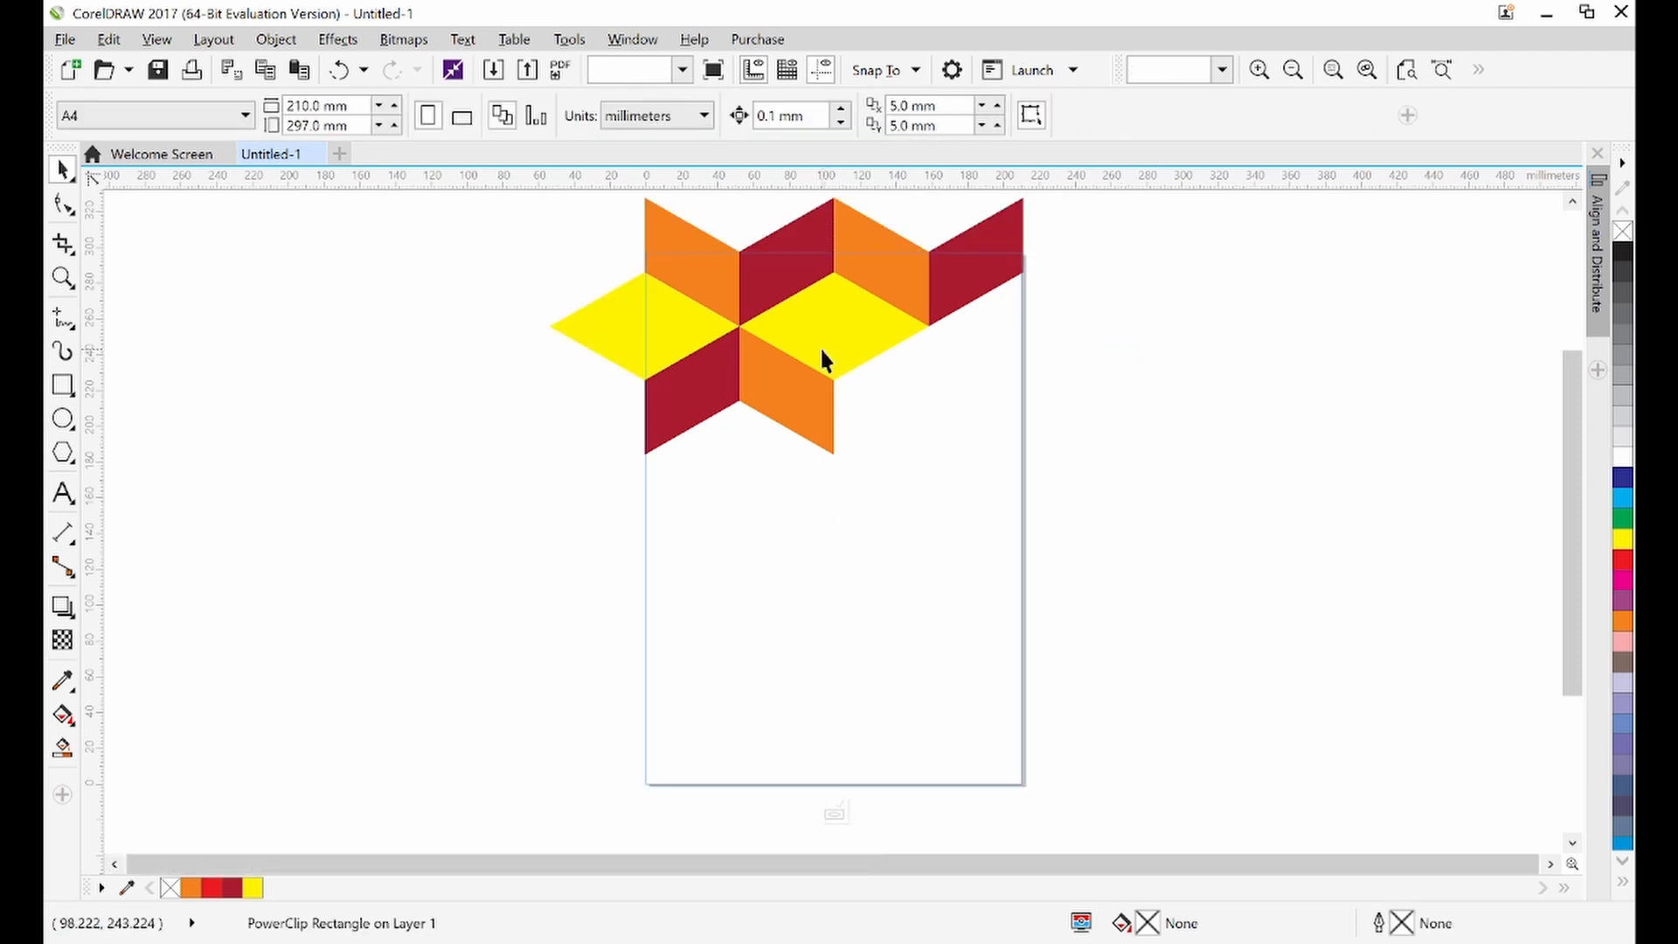
ctrl+click(1091, 336)
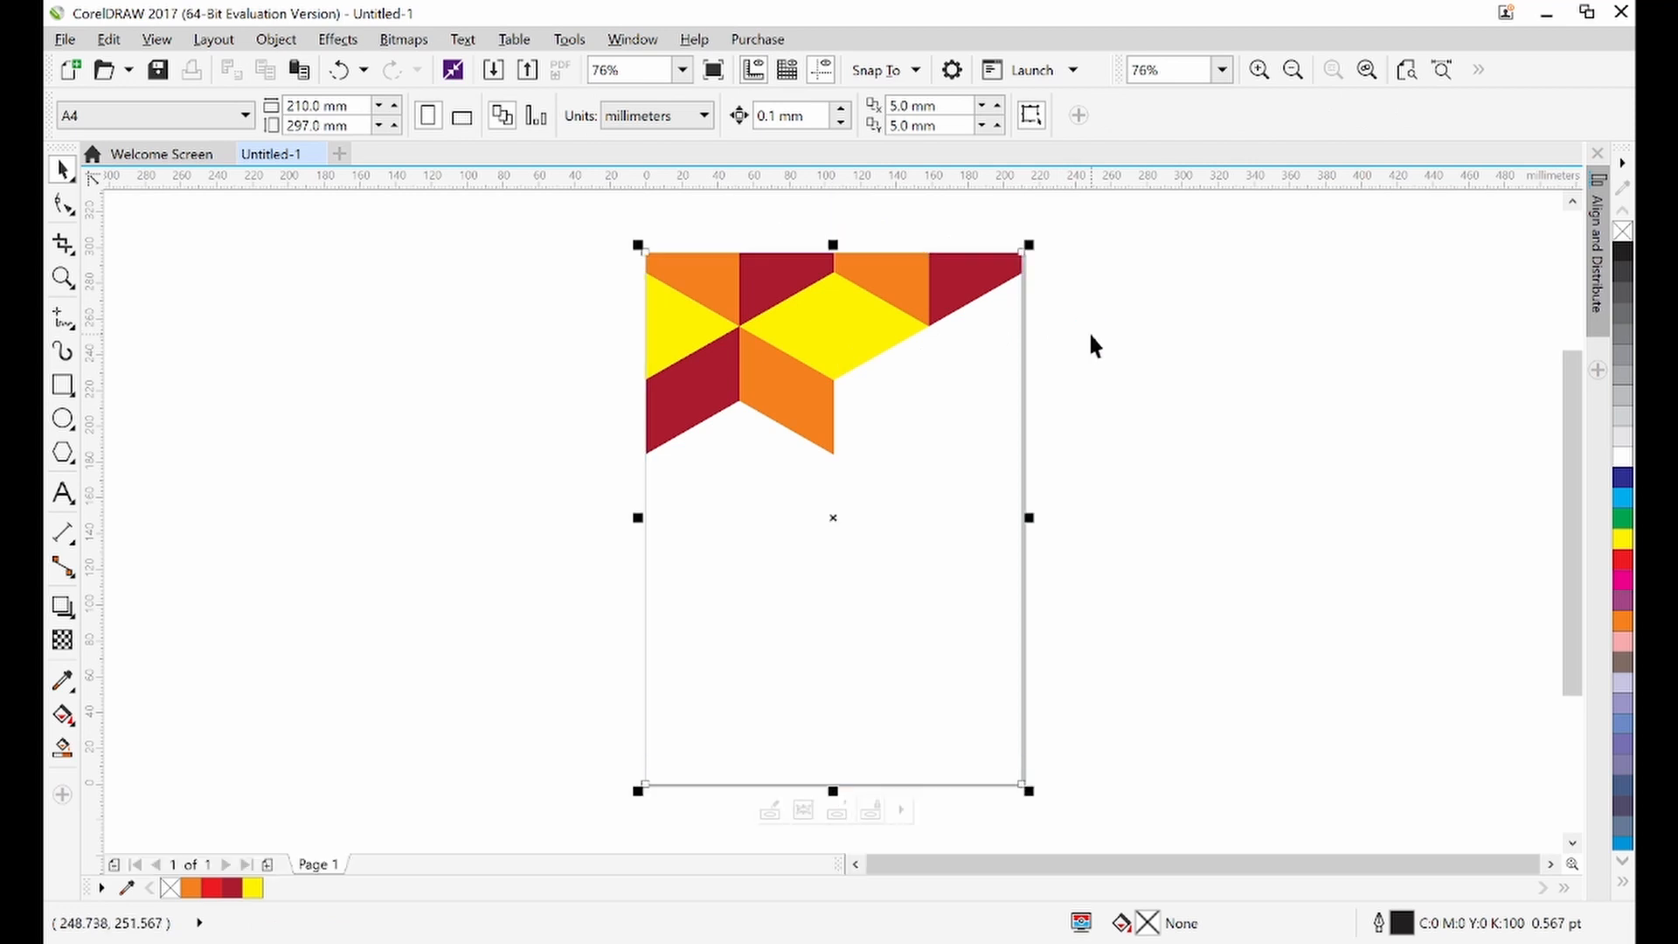
click(855, 326)
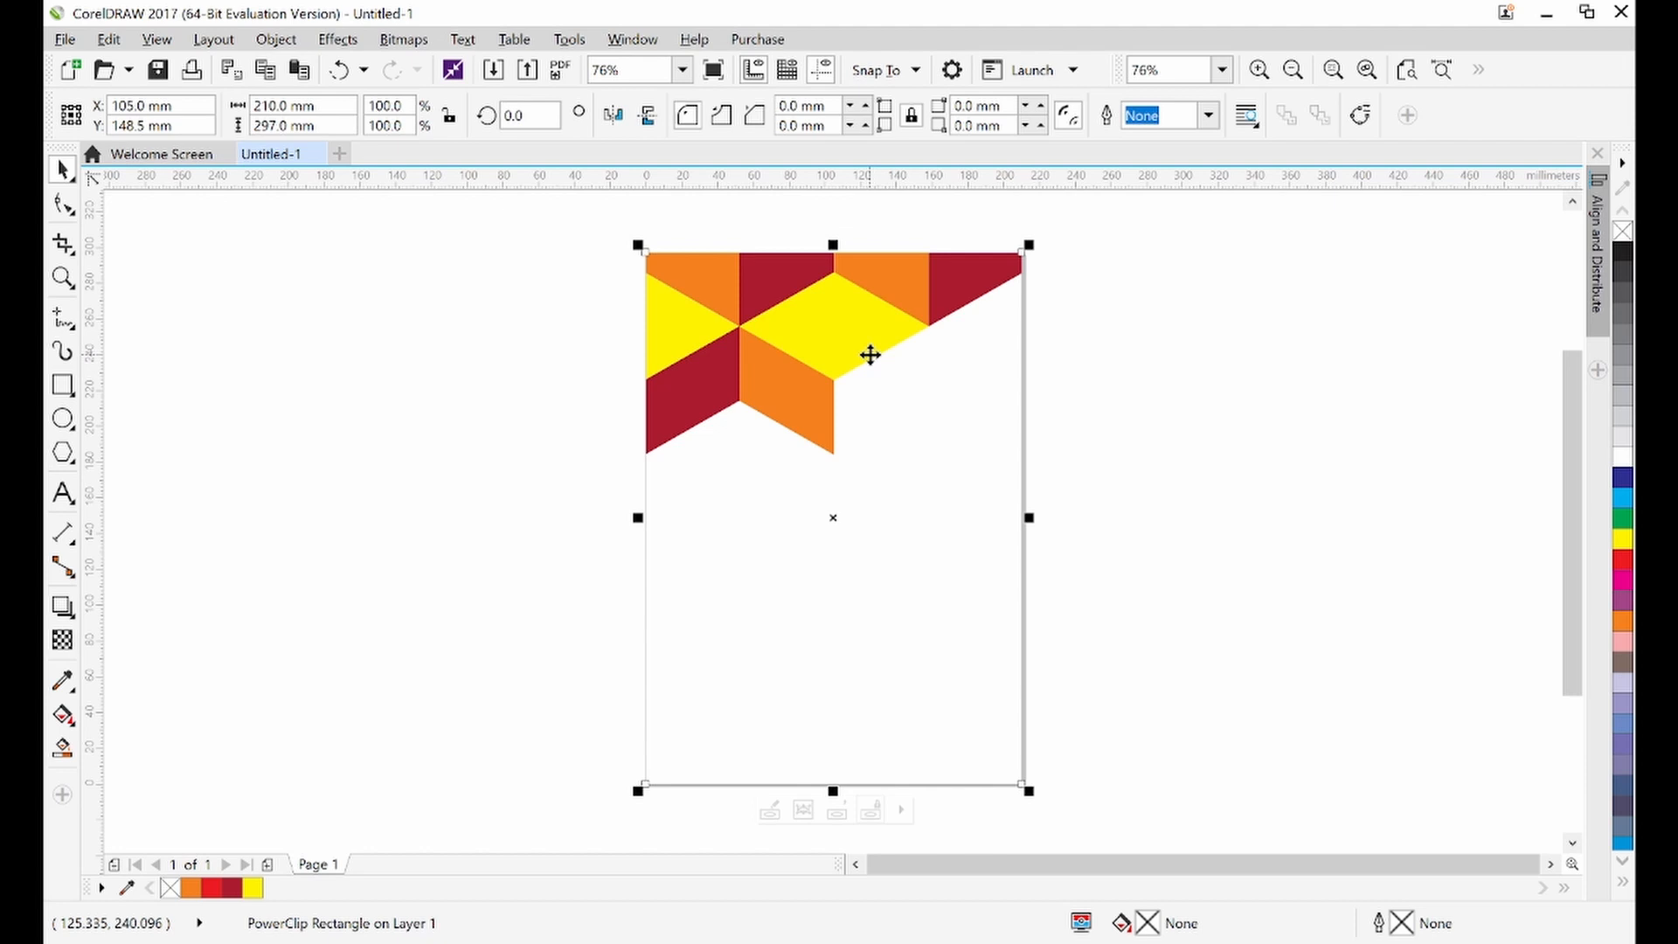
ctrl+click(851, 368)
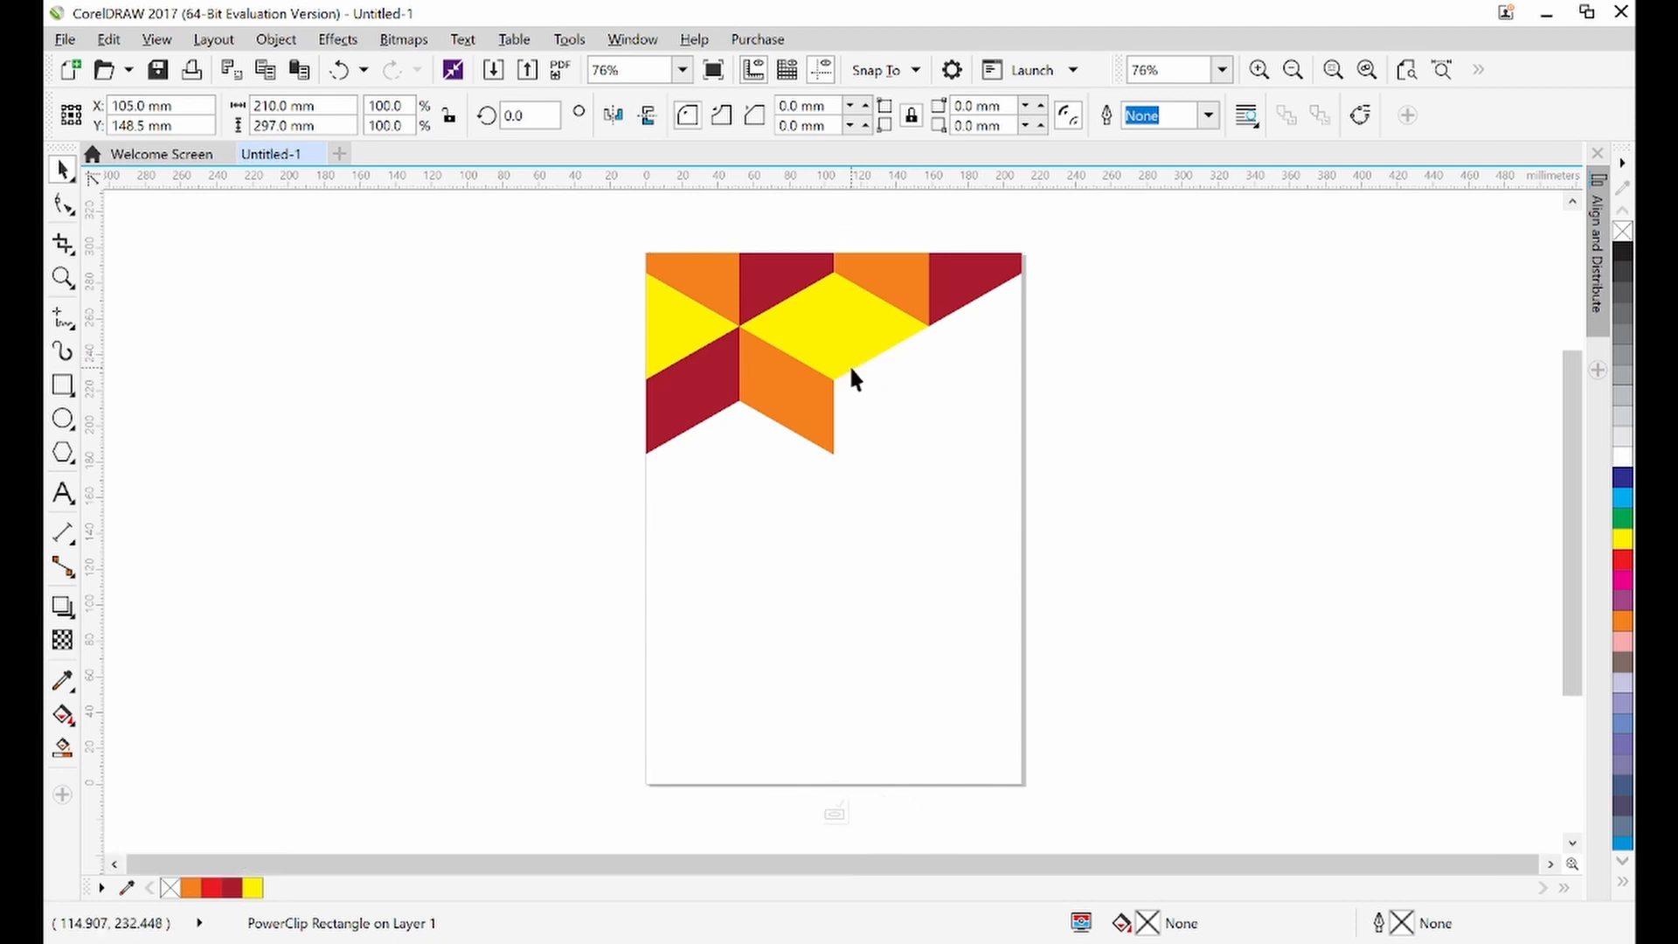
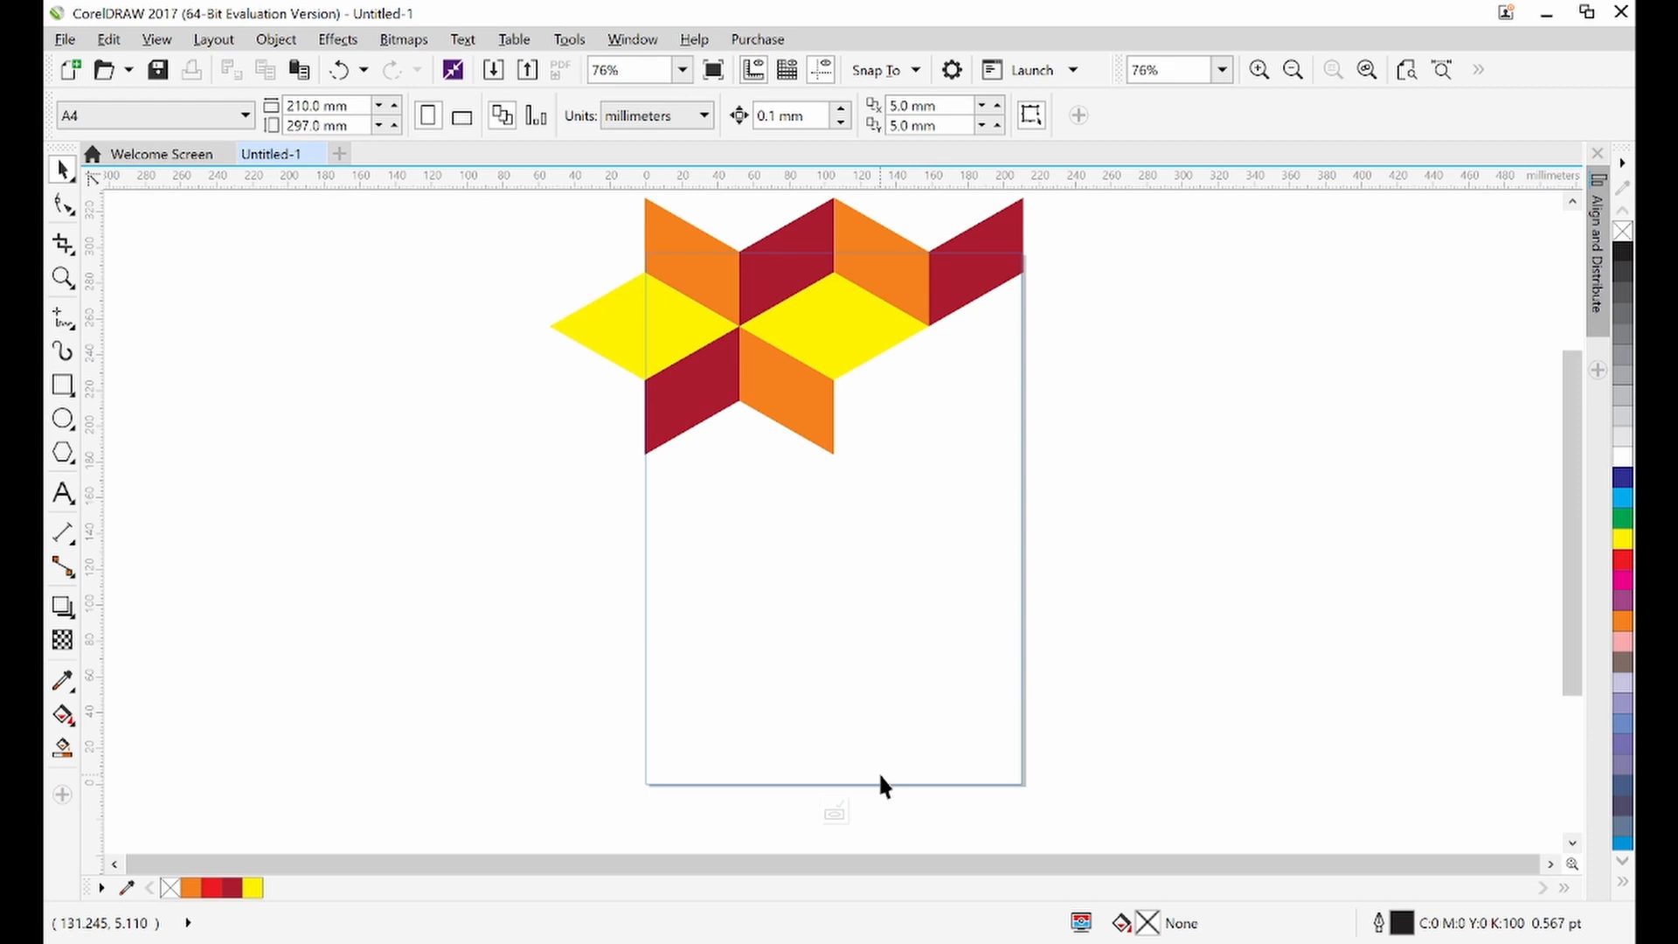
Reopen the PowerClip contents for editing, select the clipped pattern and ungroup it into separate pieces
click(880, 776)
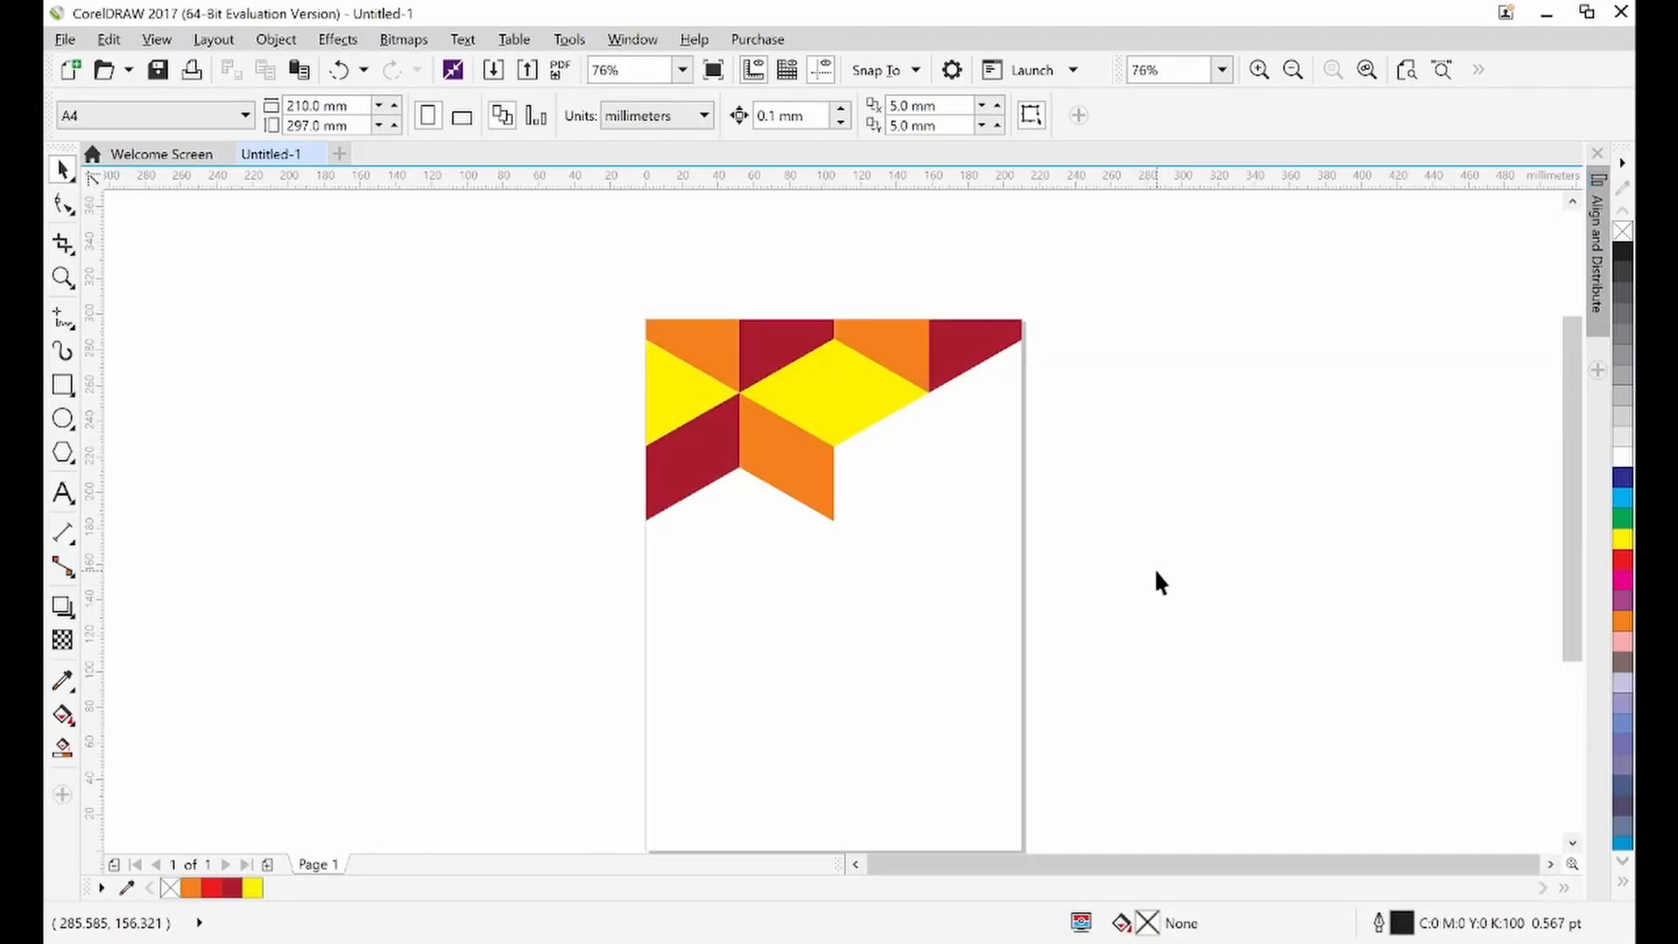
click(942, 432)
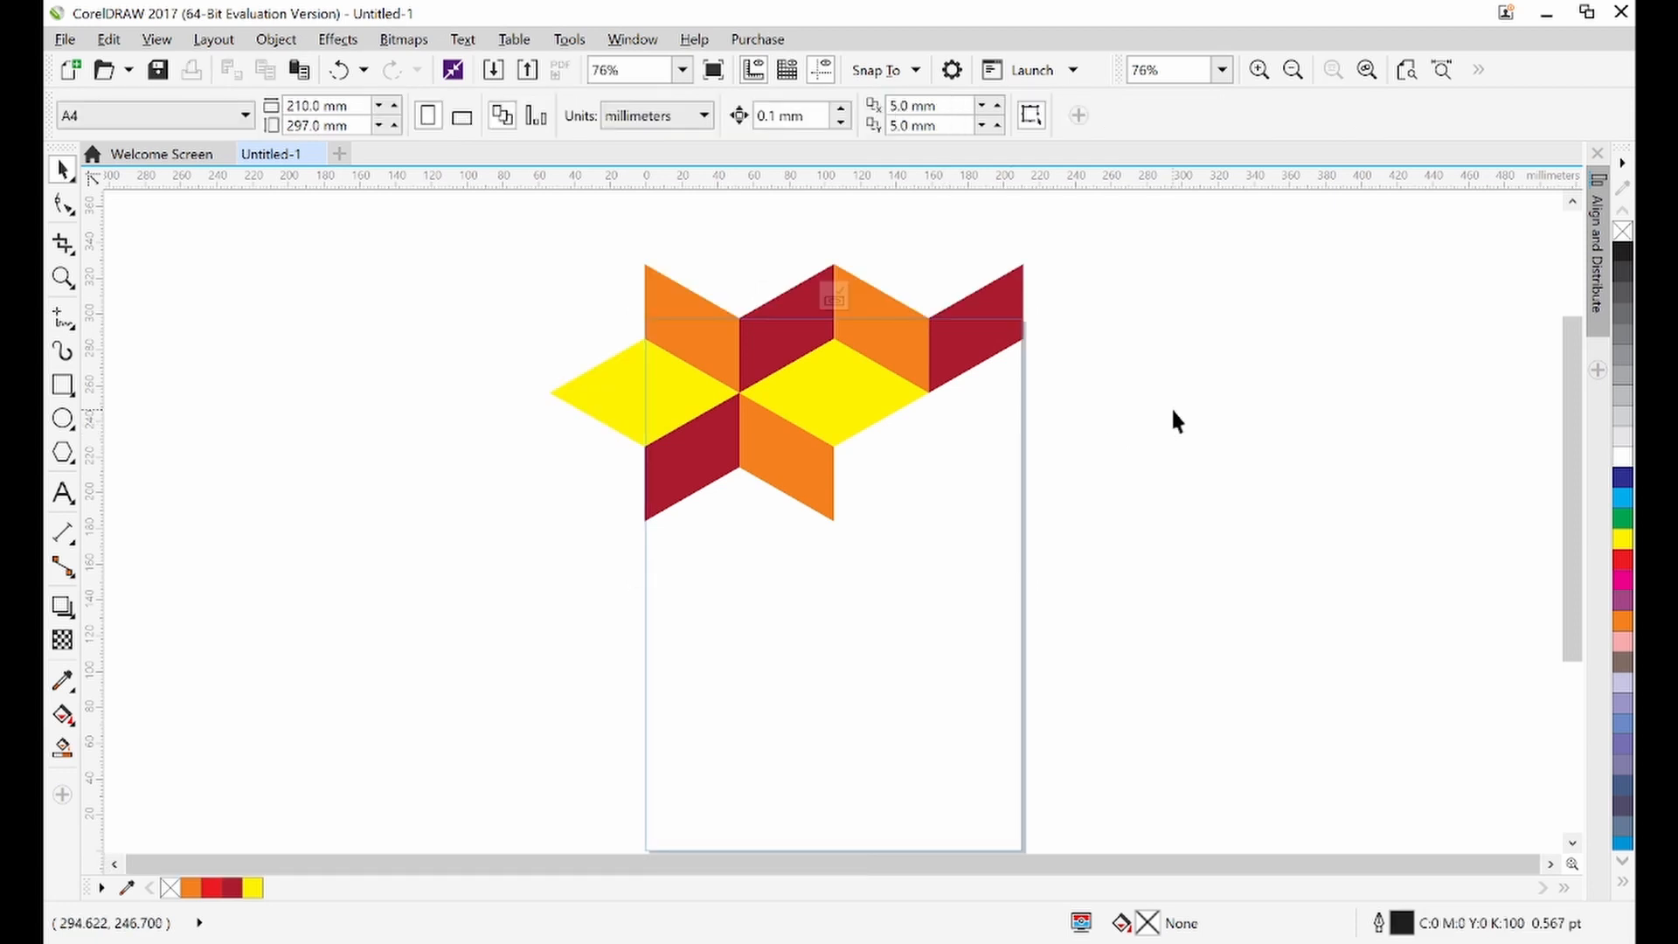
click(987, 360)
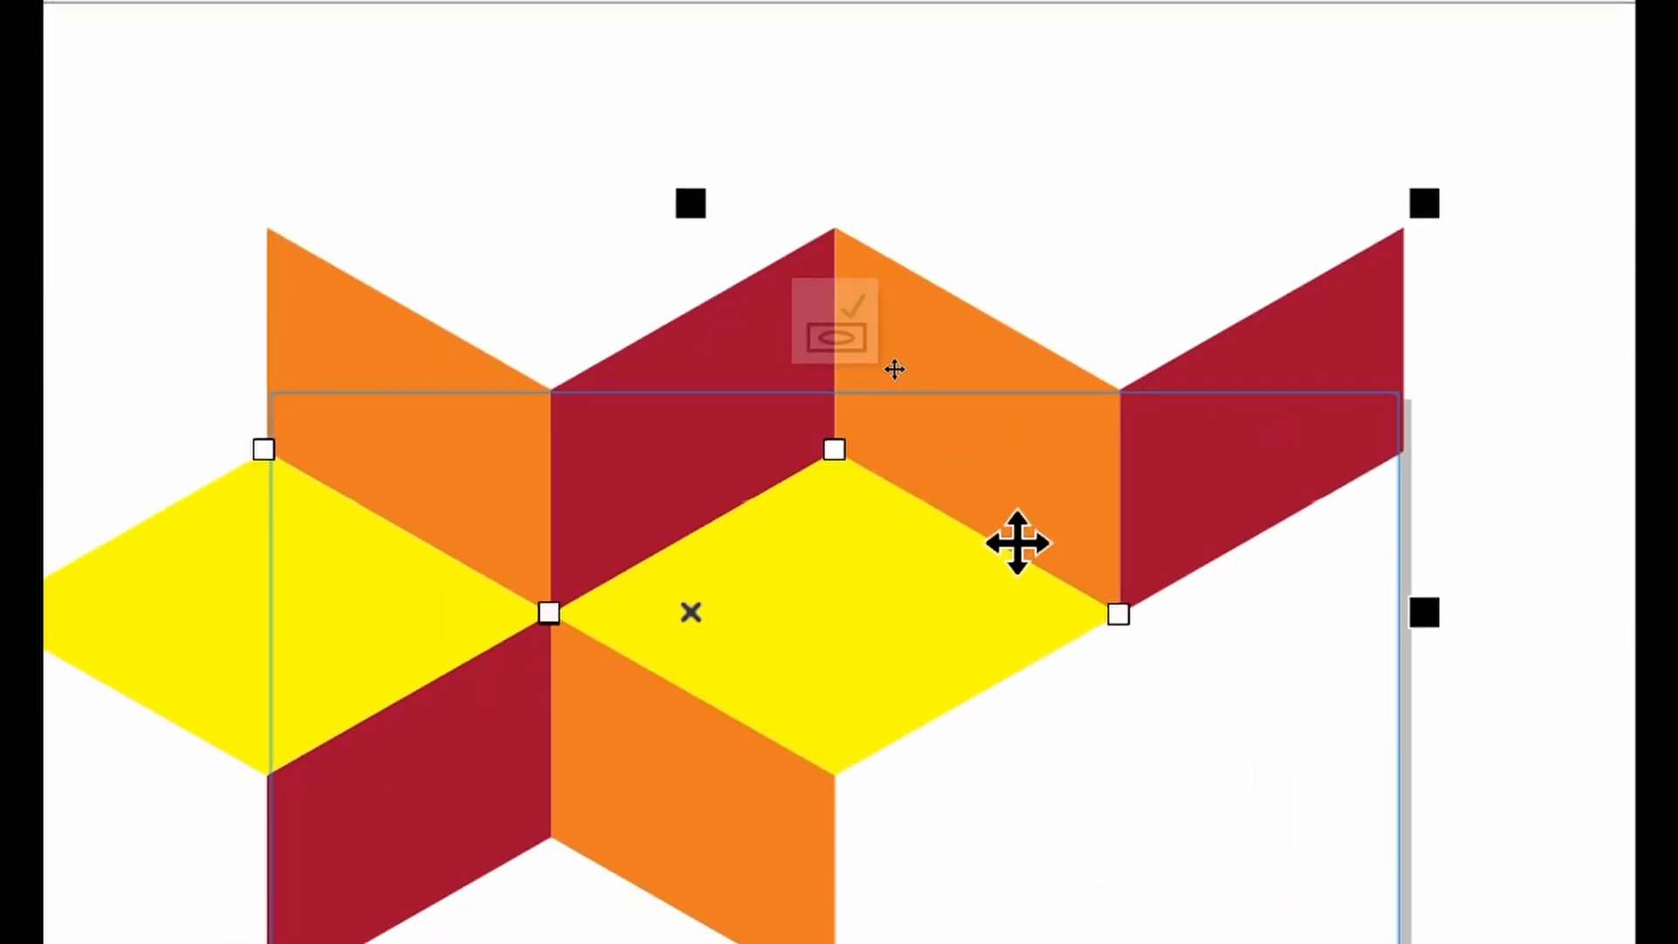
right_click(1016, 542)
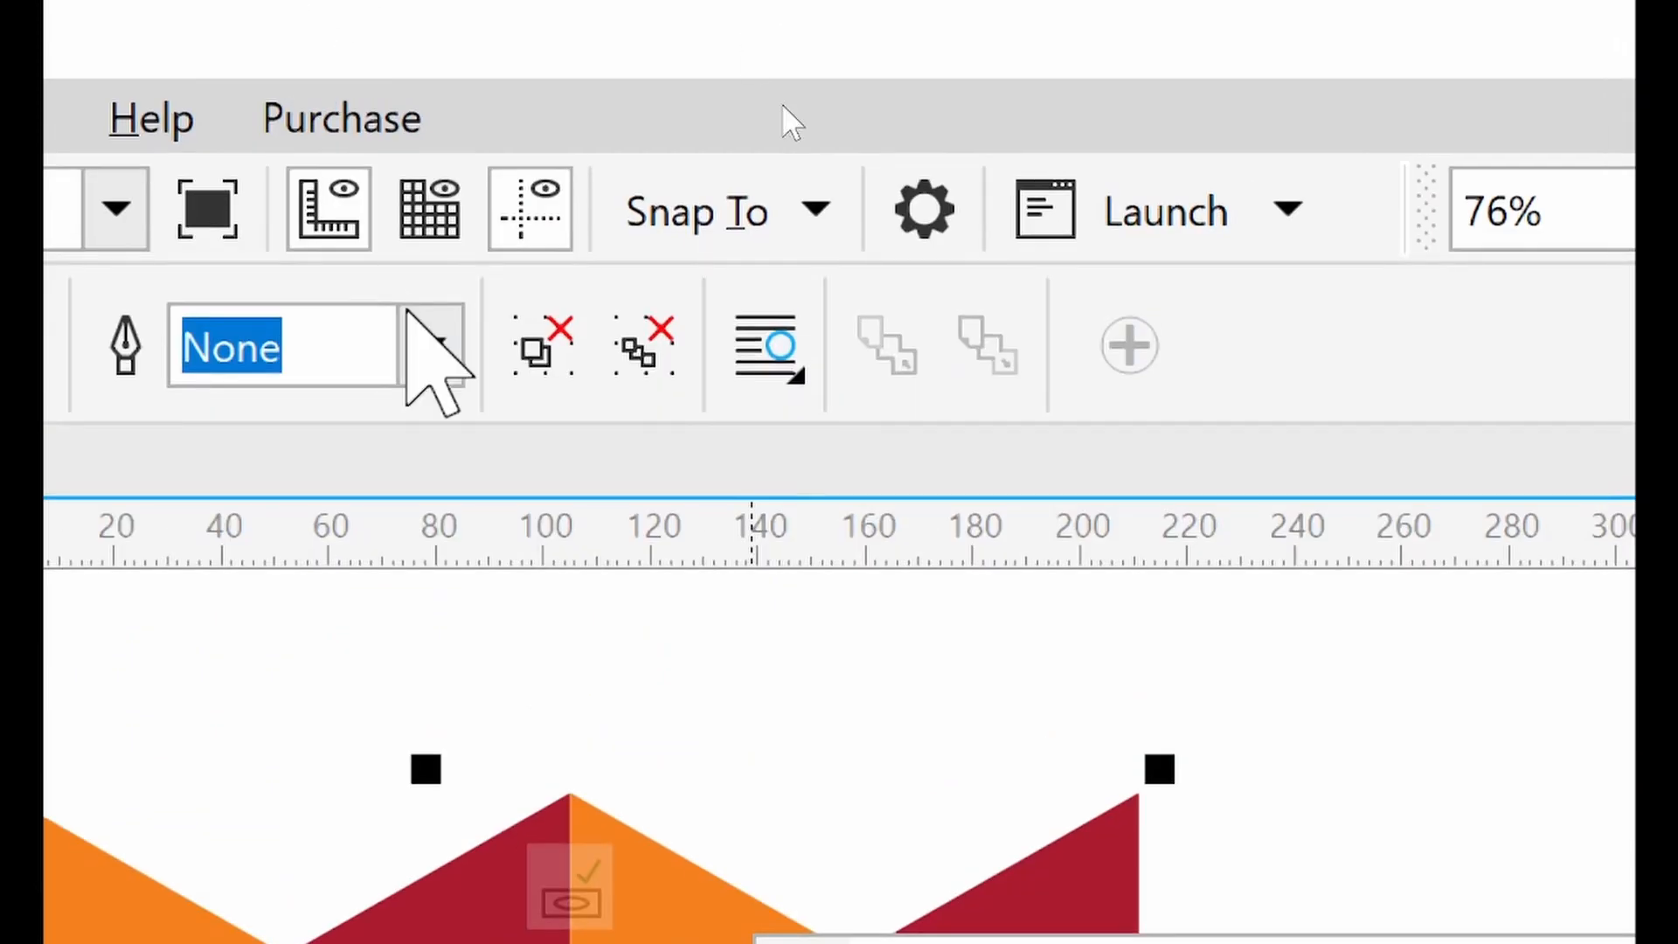
click(570, 424)
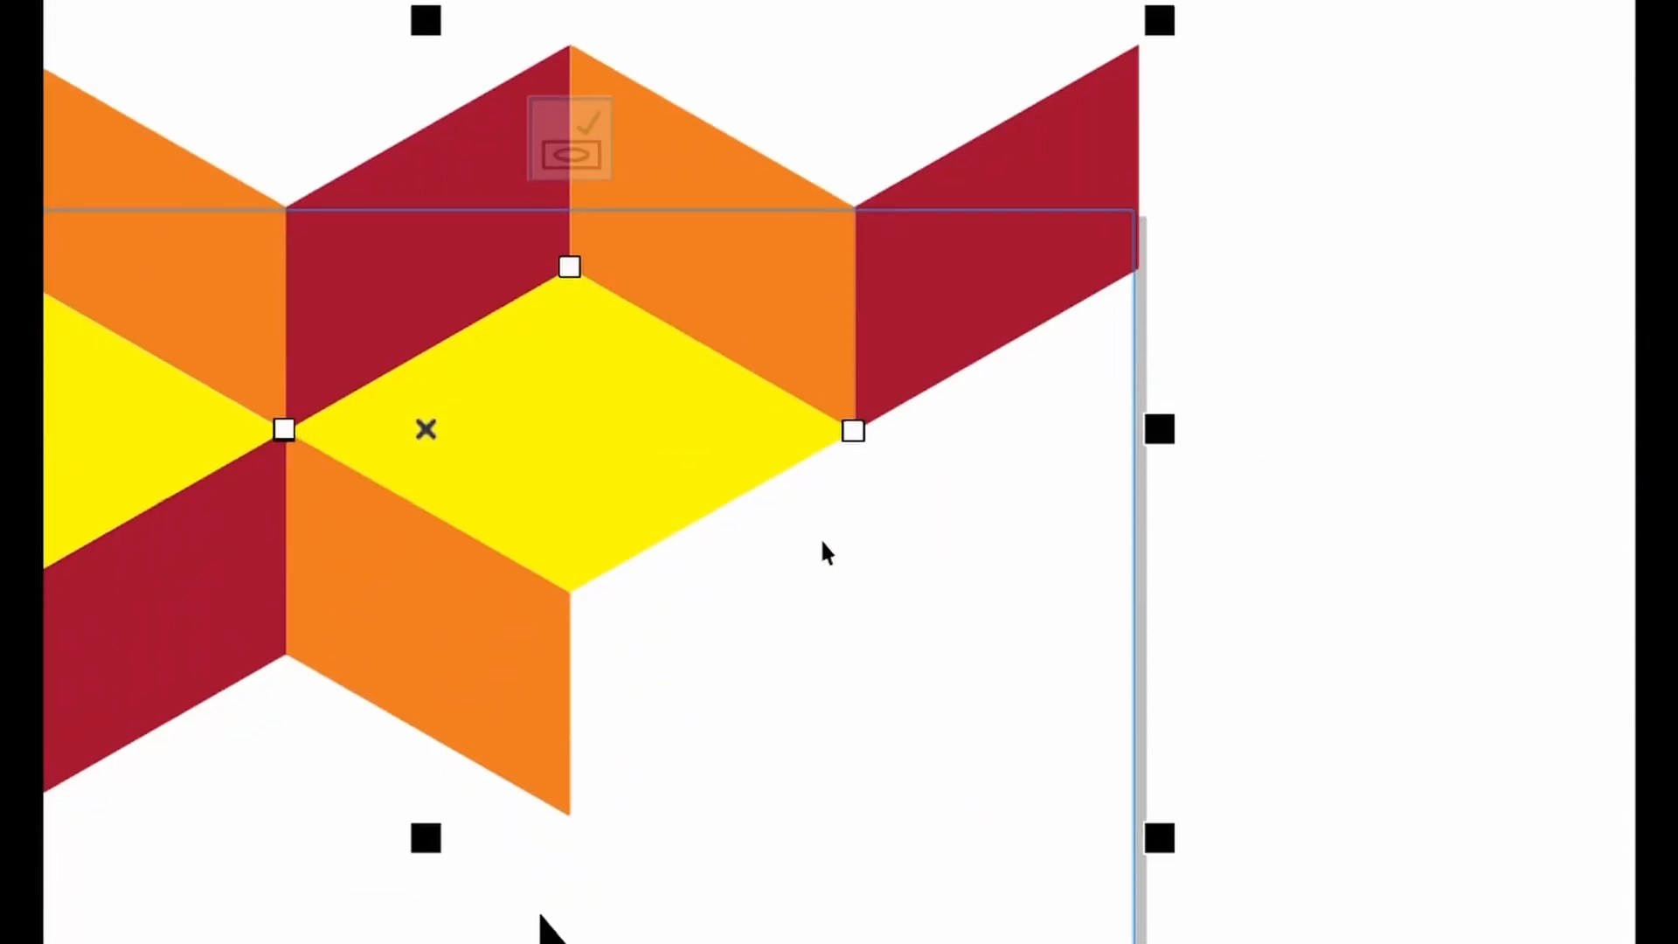
right_click(551, 810)
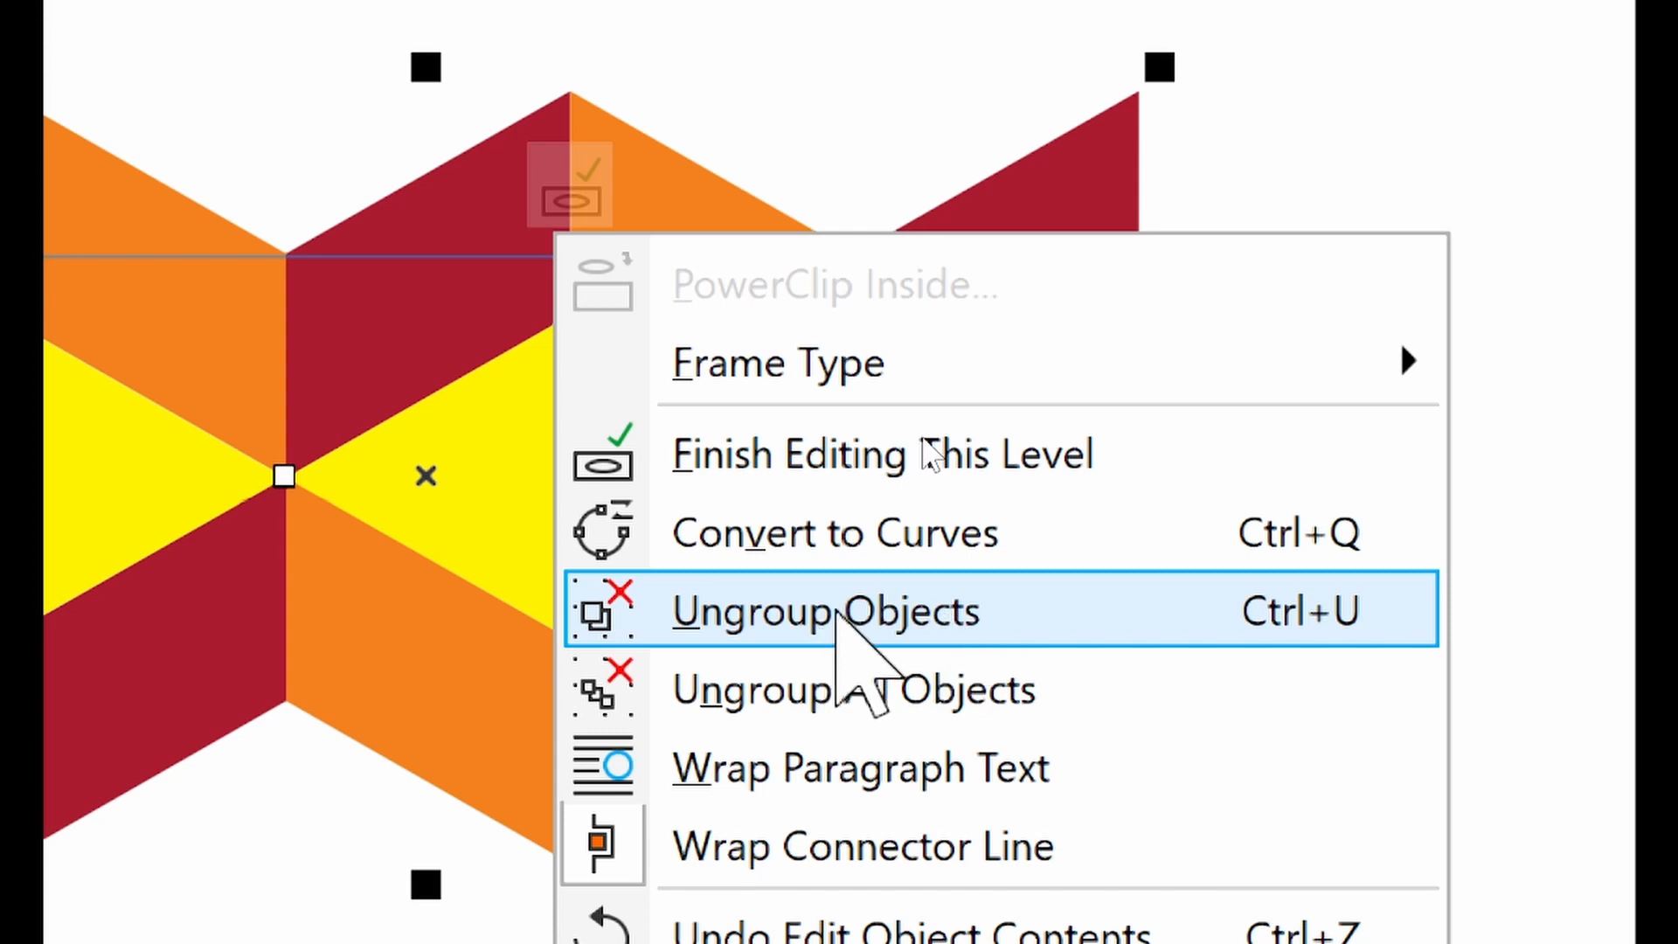
click(838, 612)
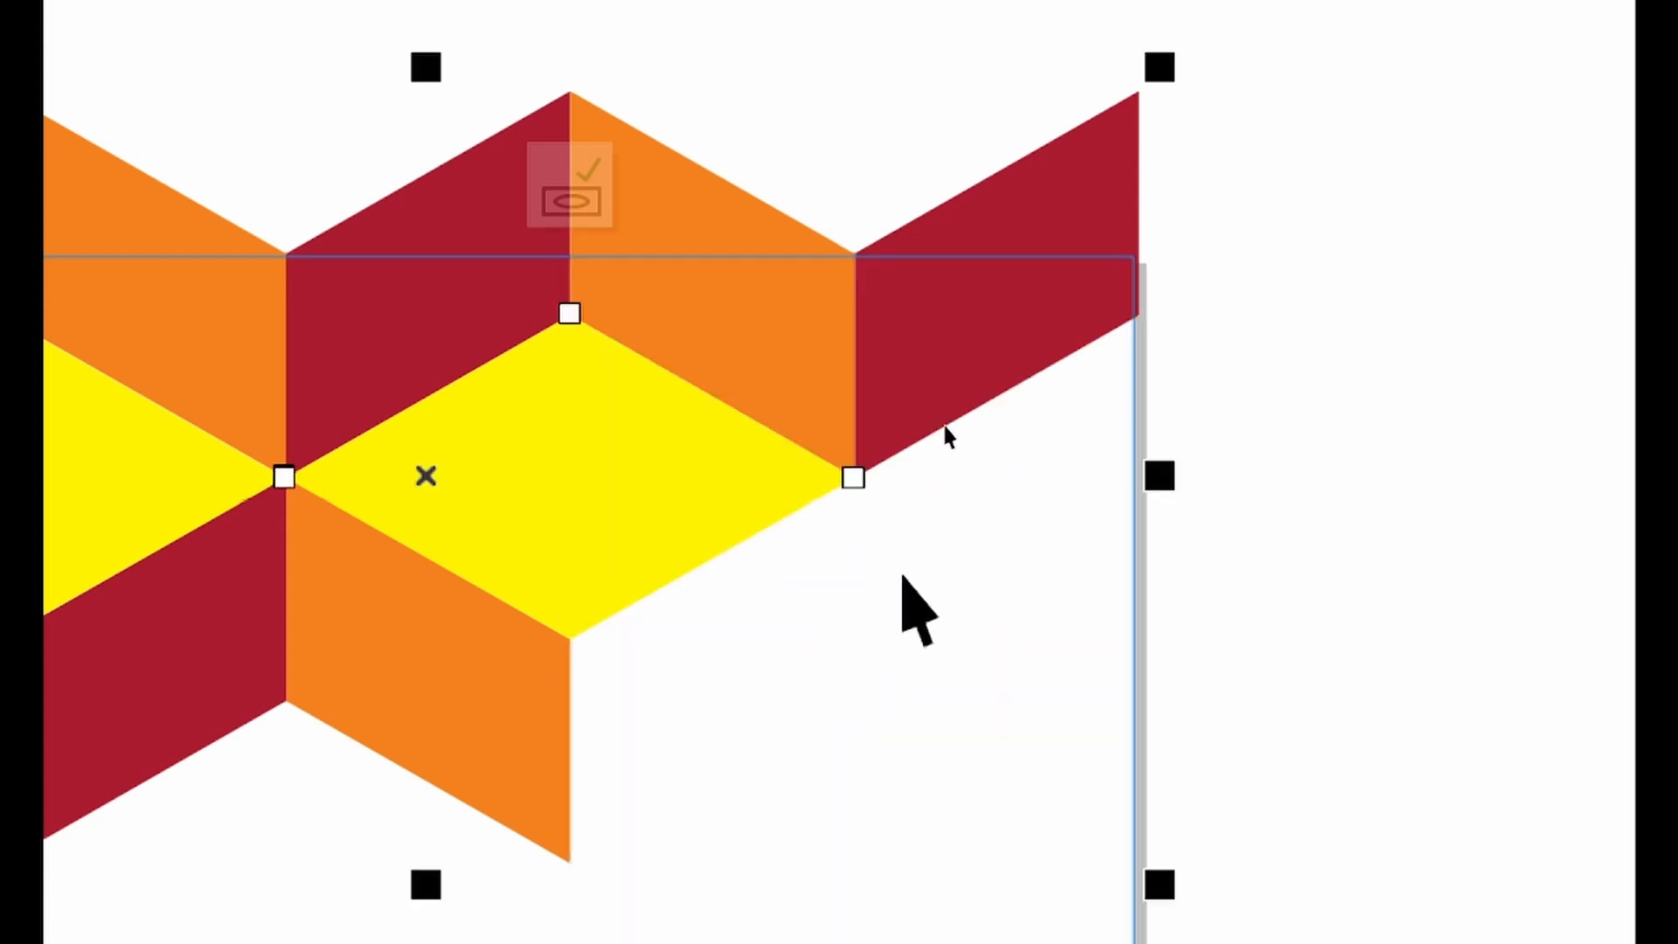
Move the upper-right chevron piece down into the lower right of the frame, below the diamonds
click(1320, 274)
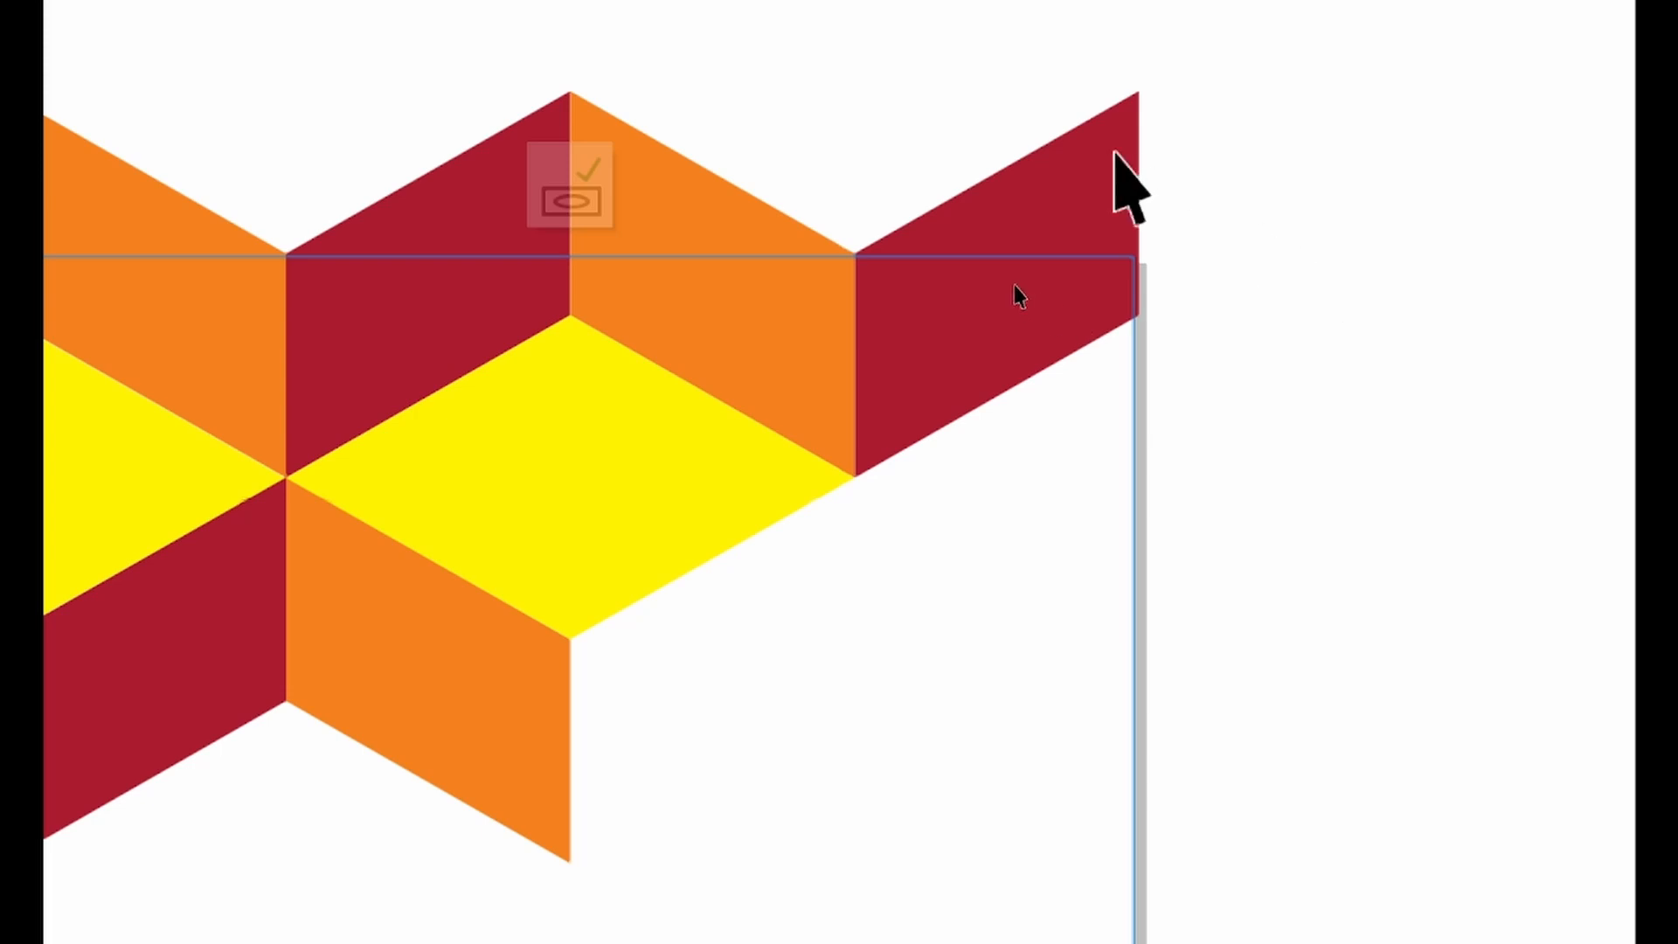
click(1052, 149)
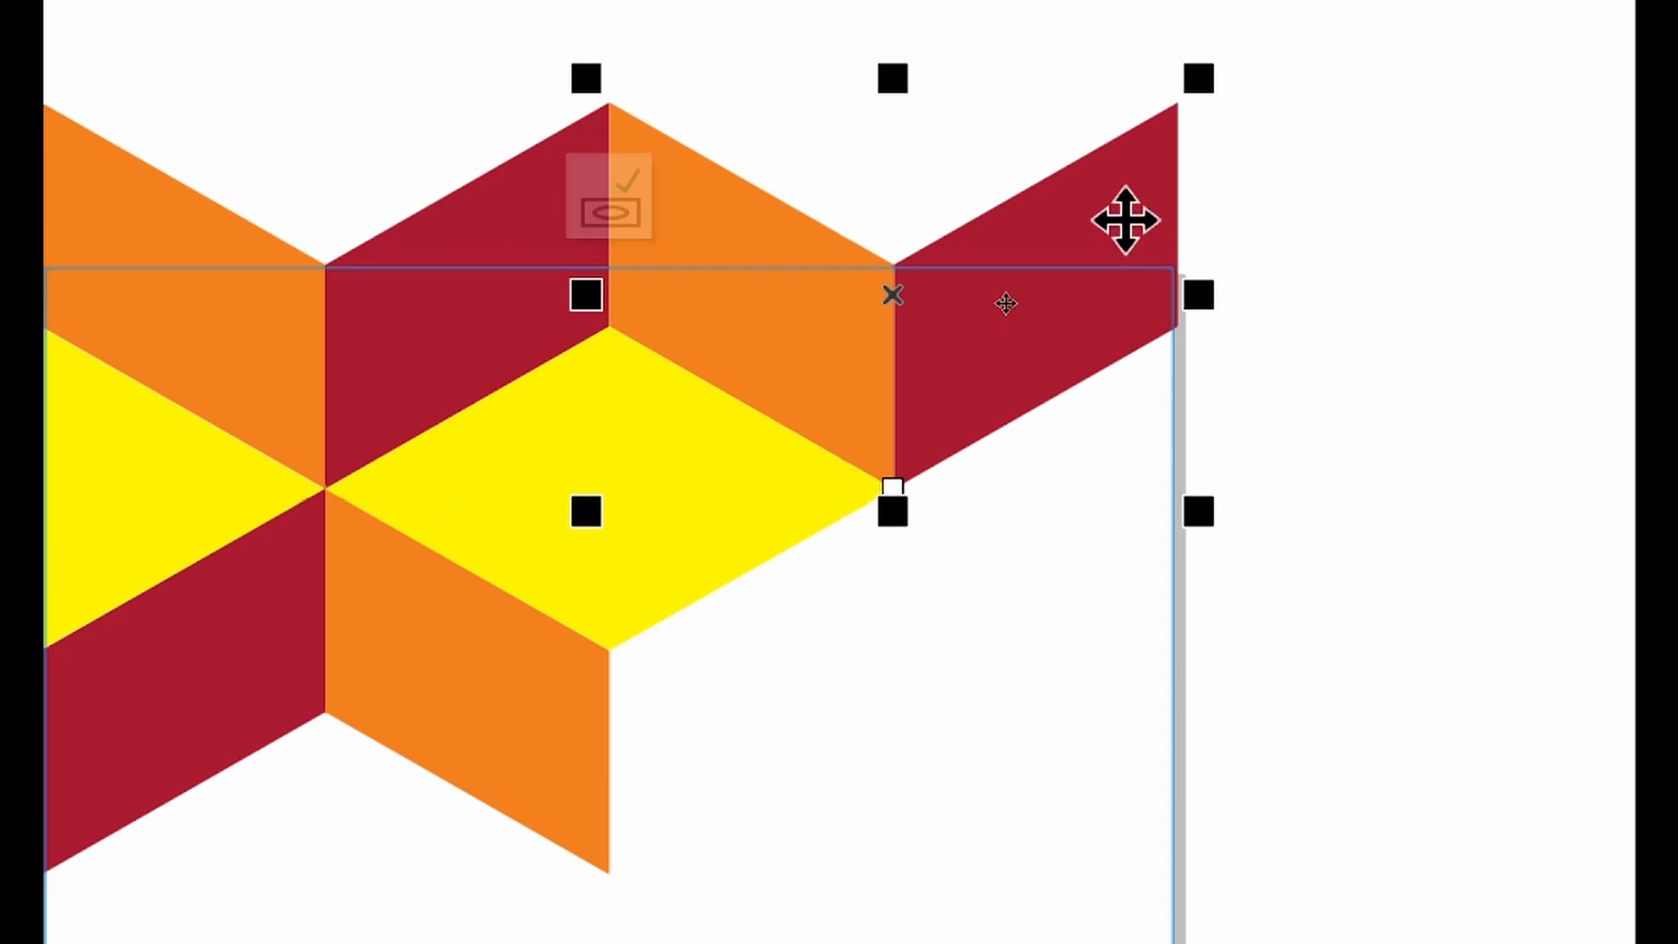
drag(1124, 219, 1089, 877)
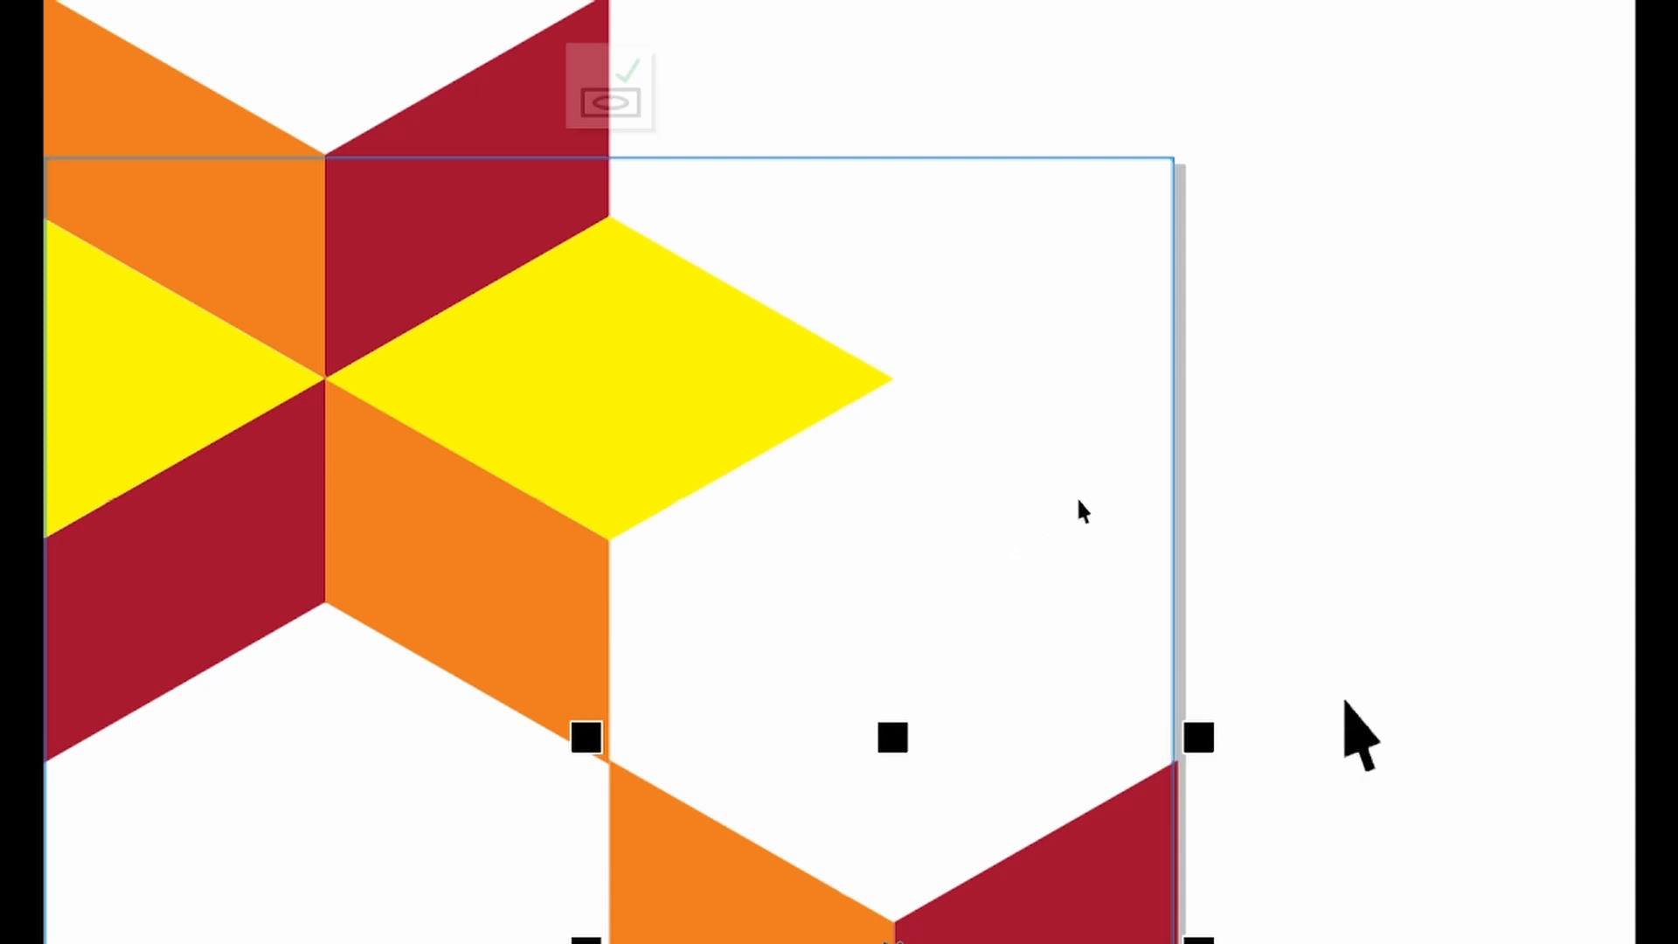
key(ctrl+z)
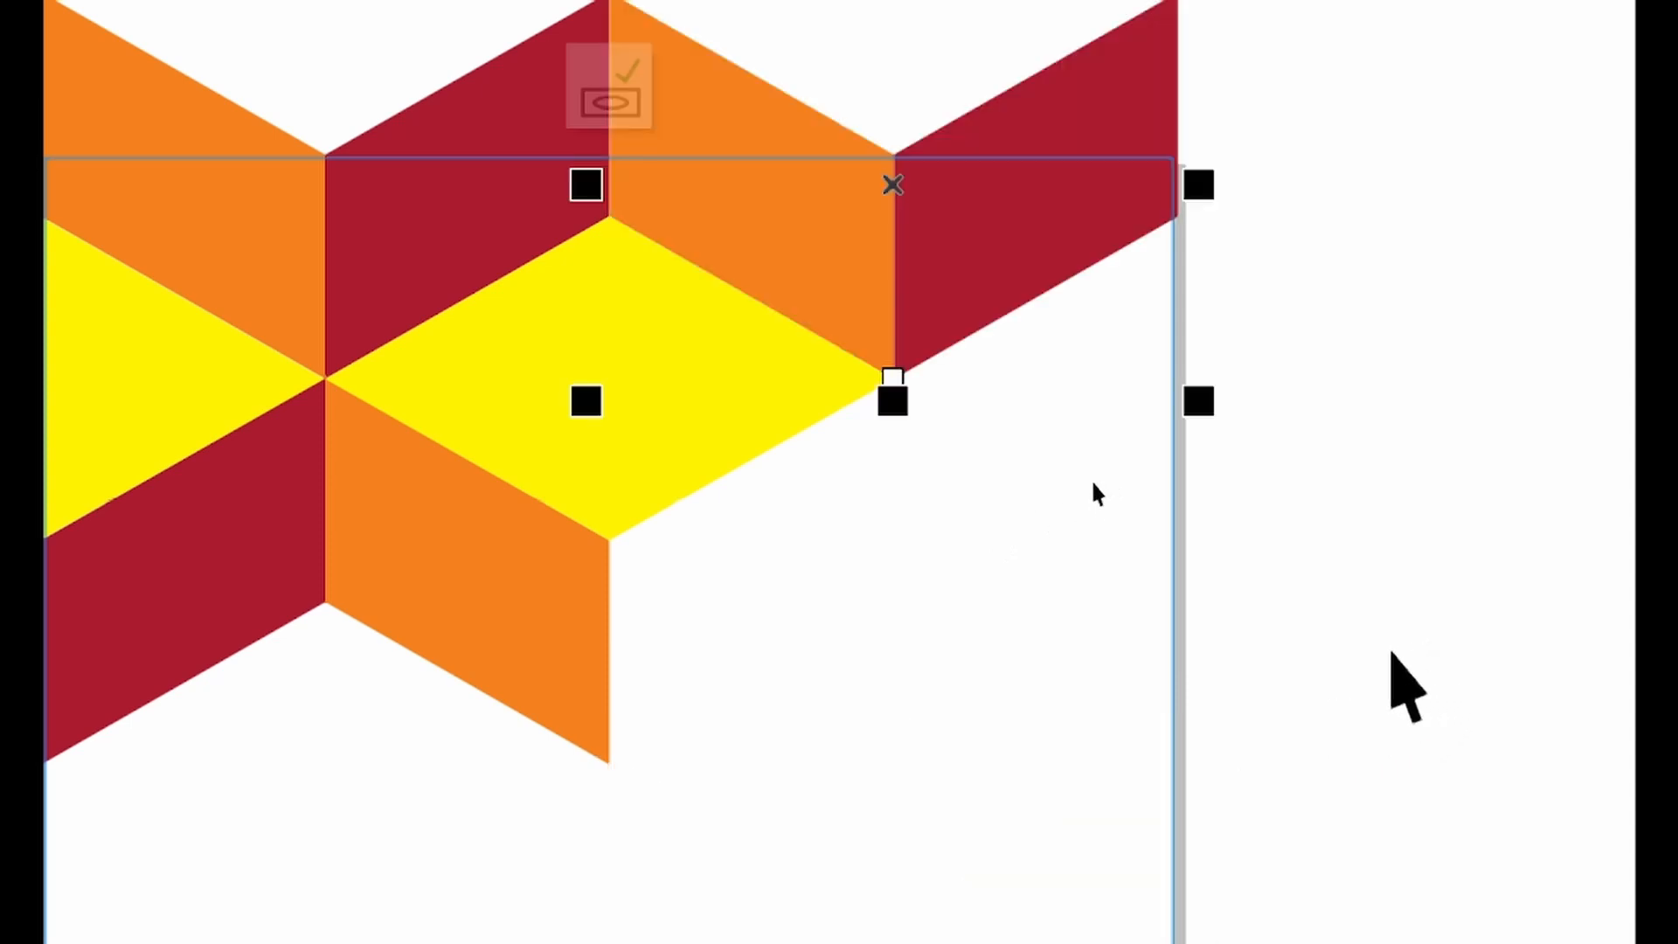
drag(899, 184, 947, 914)
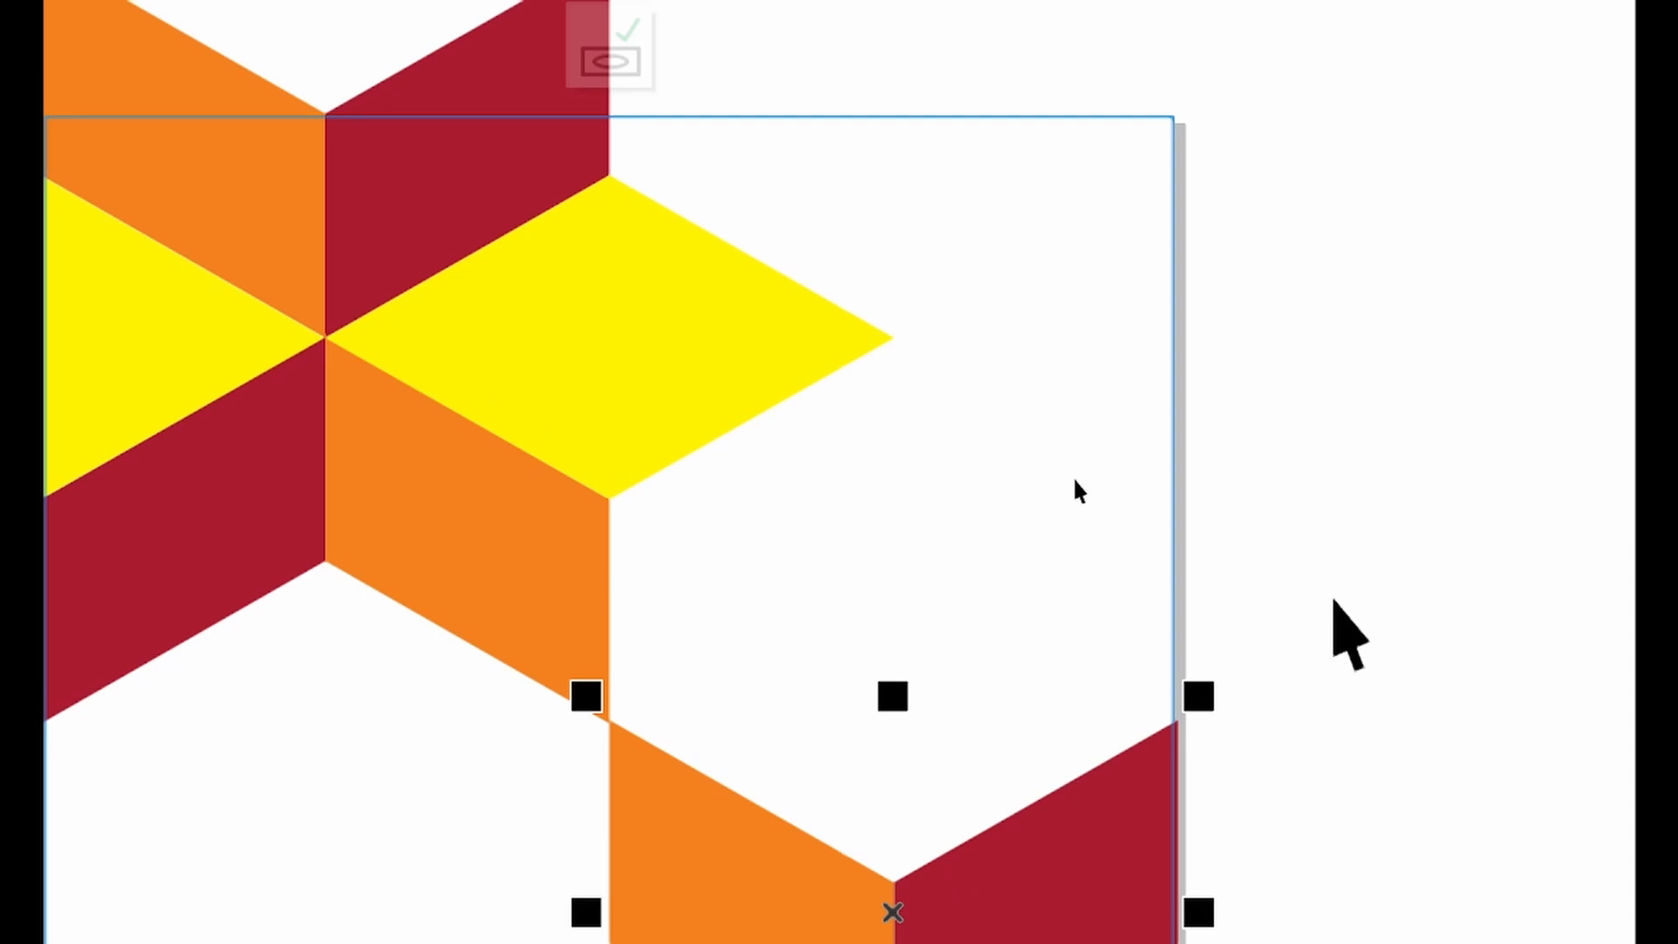
key(ctrl+z)
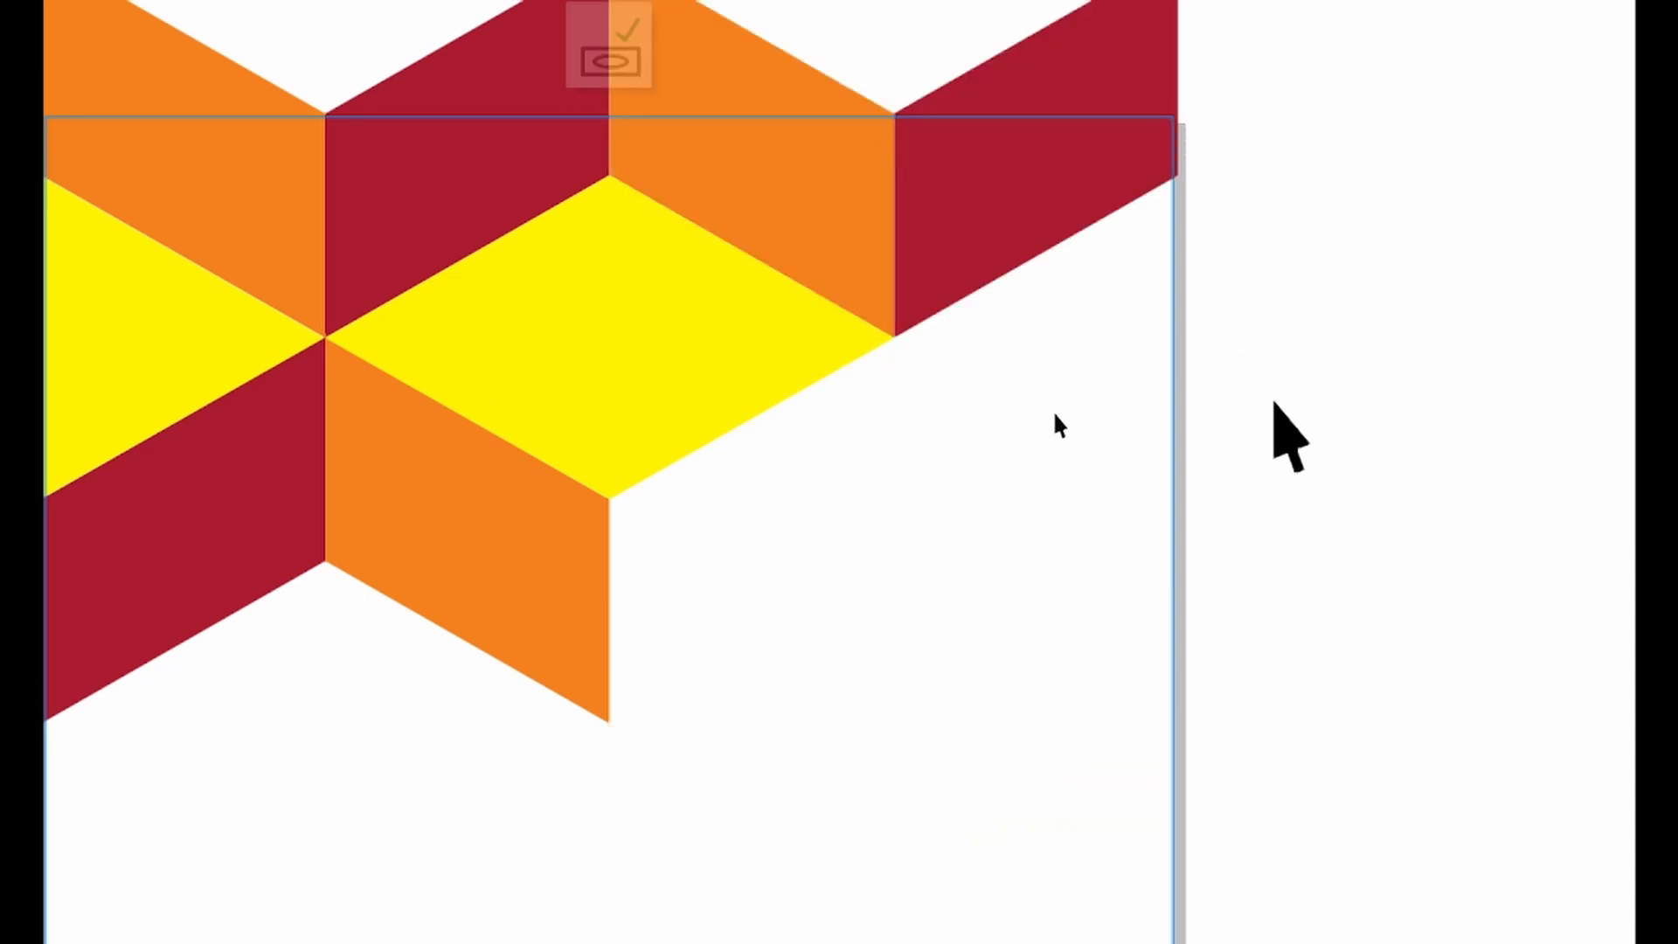
drag(899, 233, 877, 916)
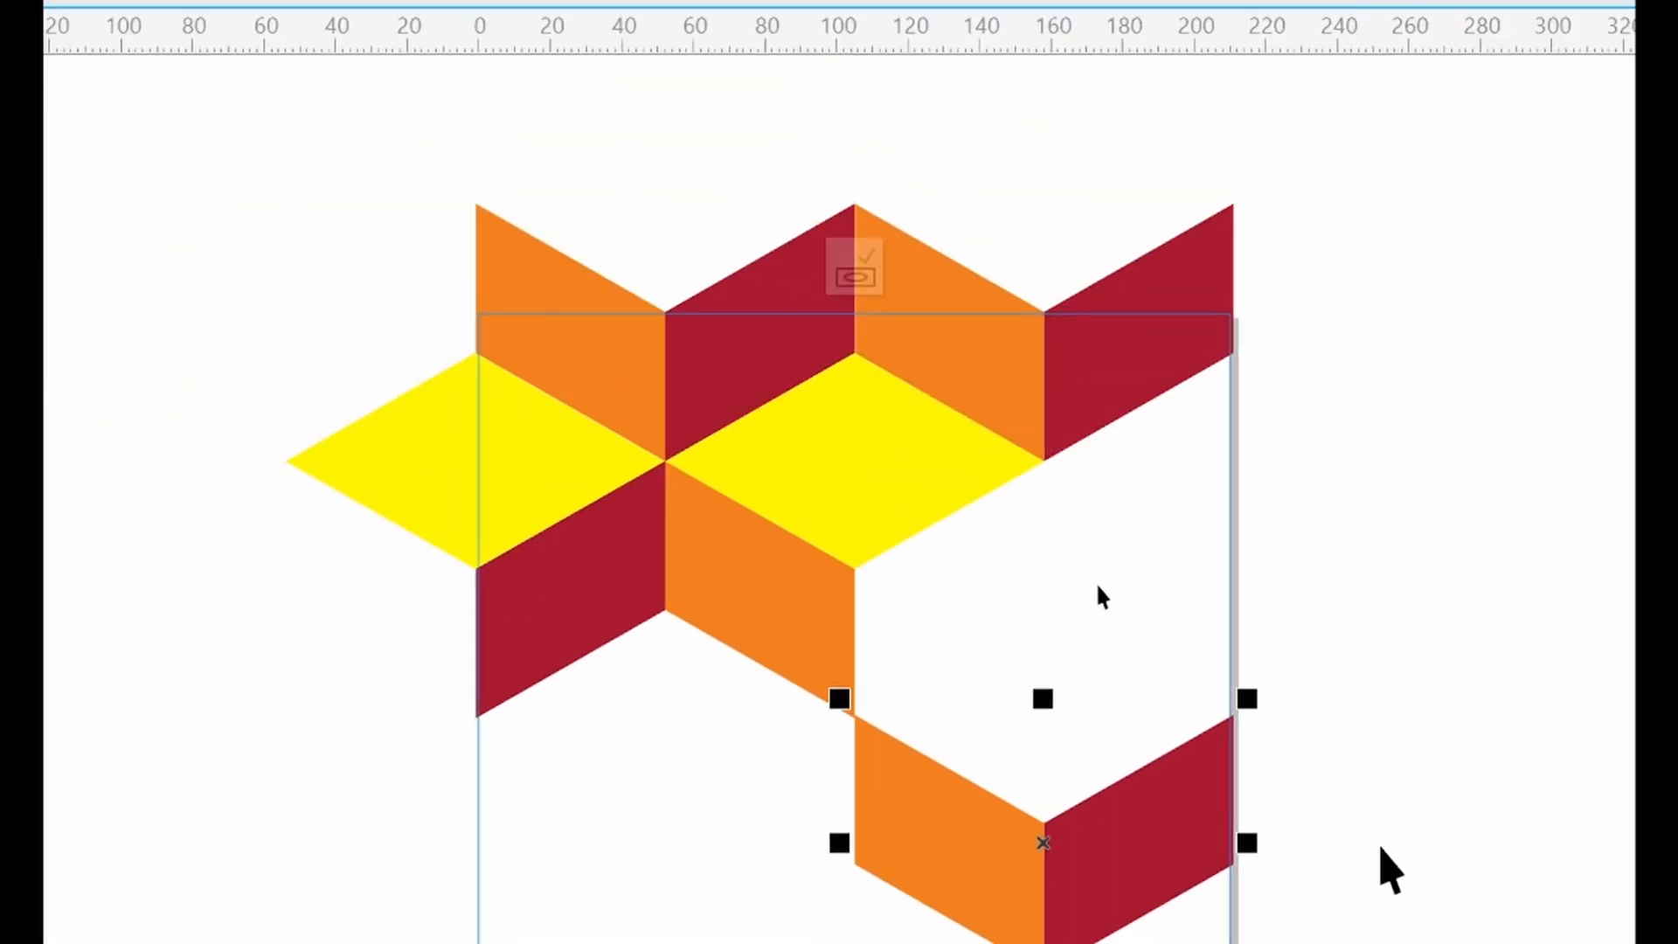
Nudge the moved chevron piece slightly downward in small increments
click(1099, 568)
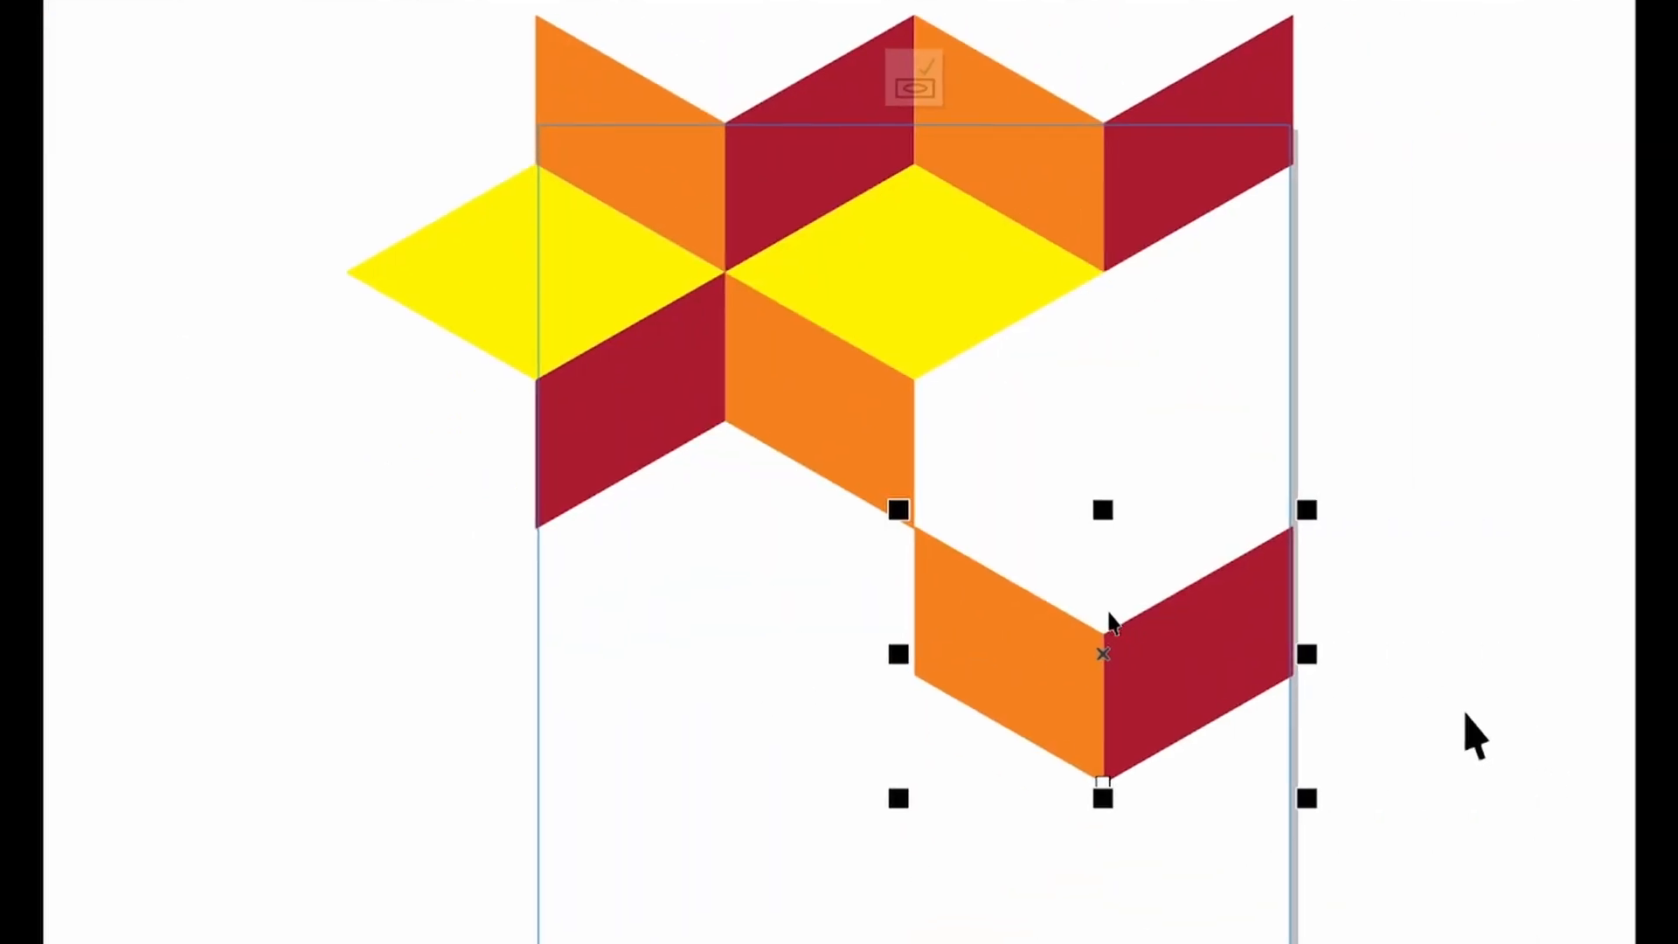
key(Down)
key(Down)
key(Down)
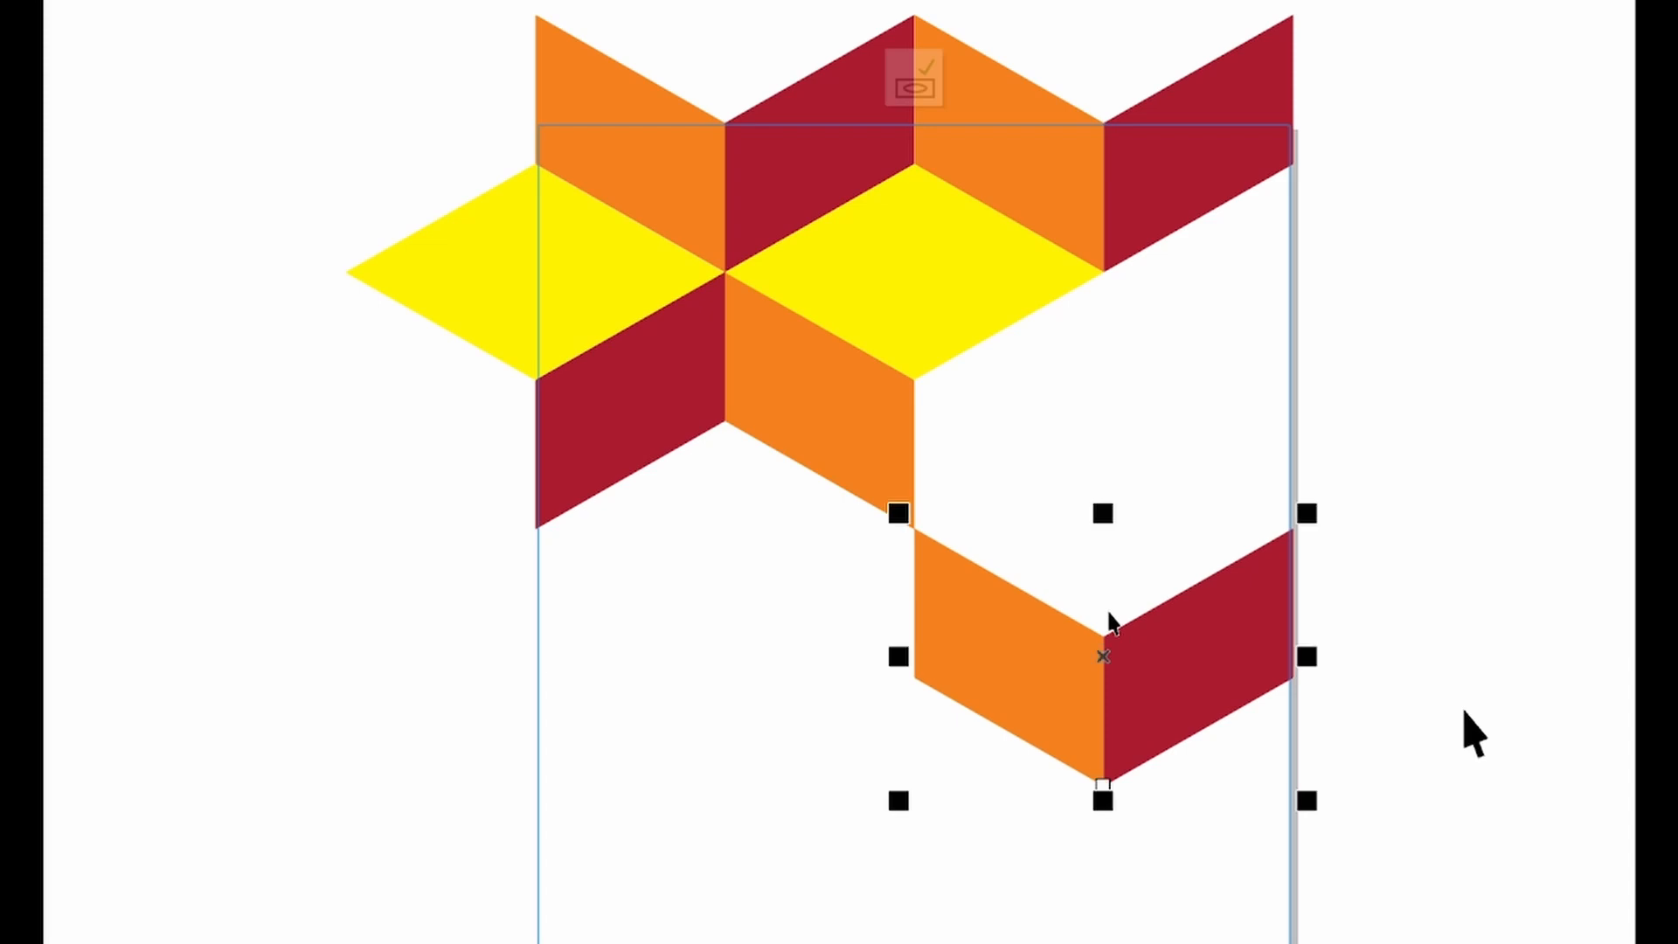
click(1078, 446)
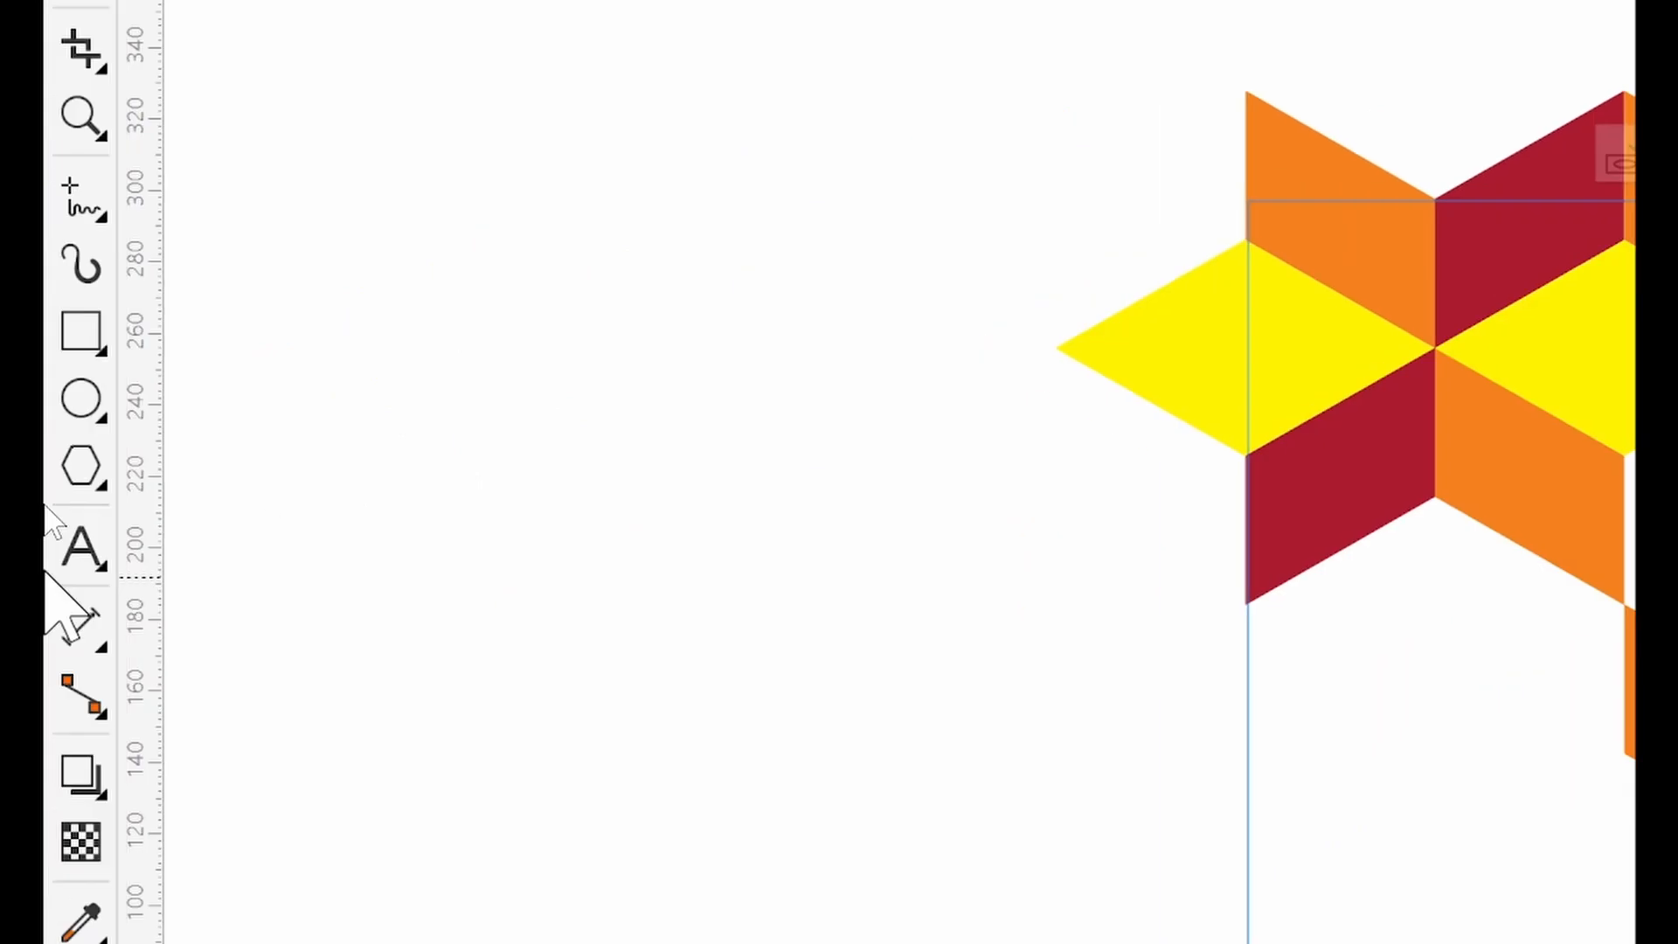
Draw a rectangle about 125 by 80 mm at the frame's right edge and convert it to curves
click(81, 330)
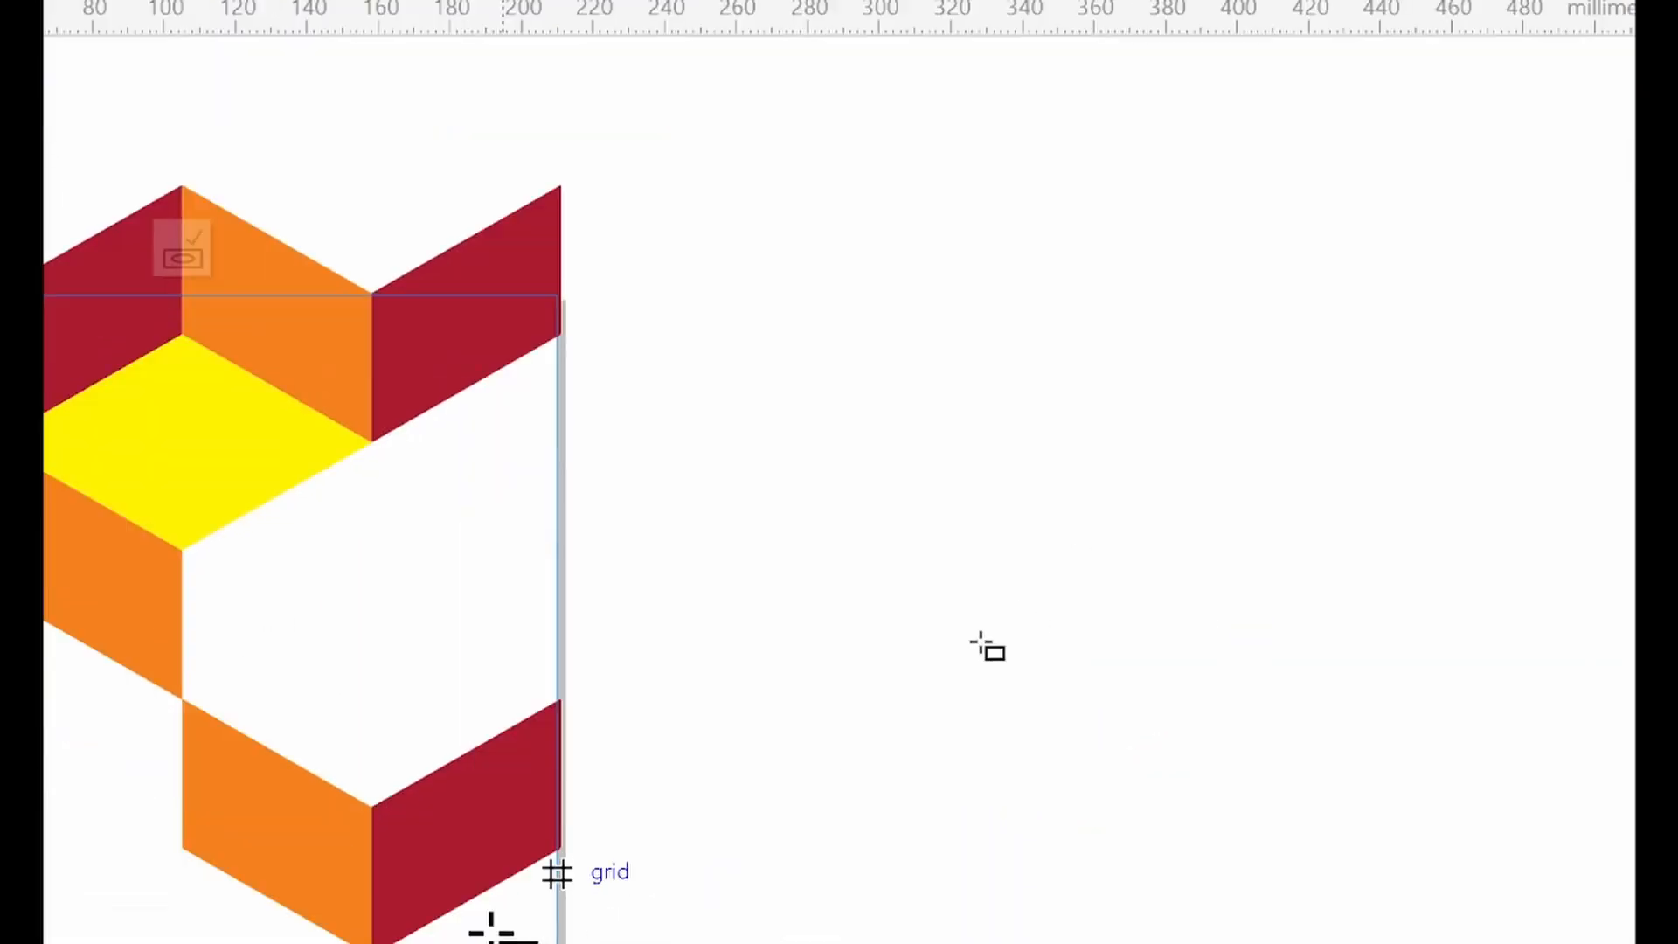
drag(252, 383, 695, 673)
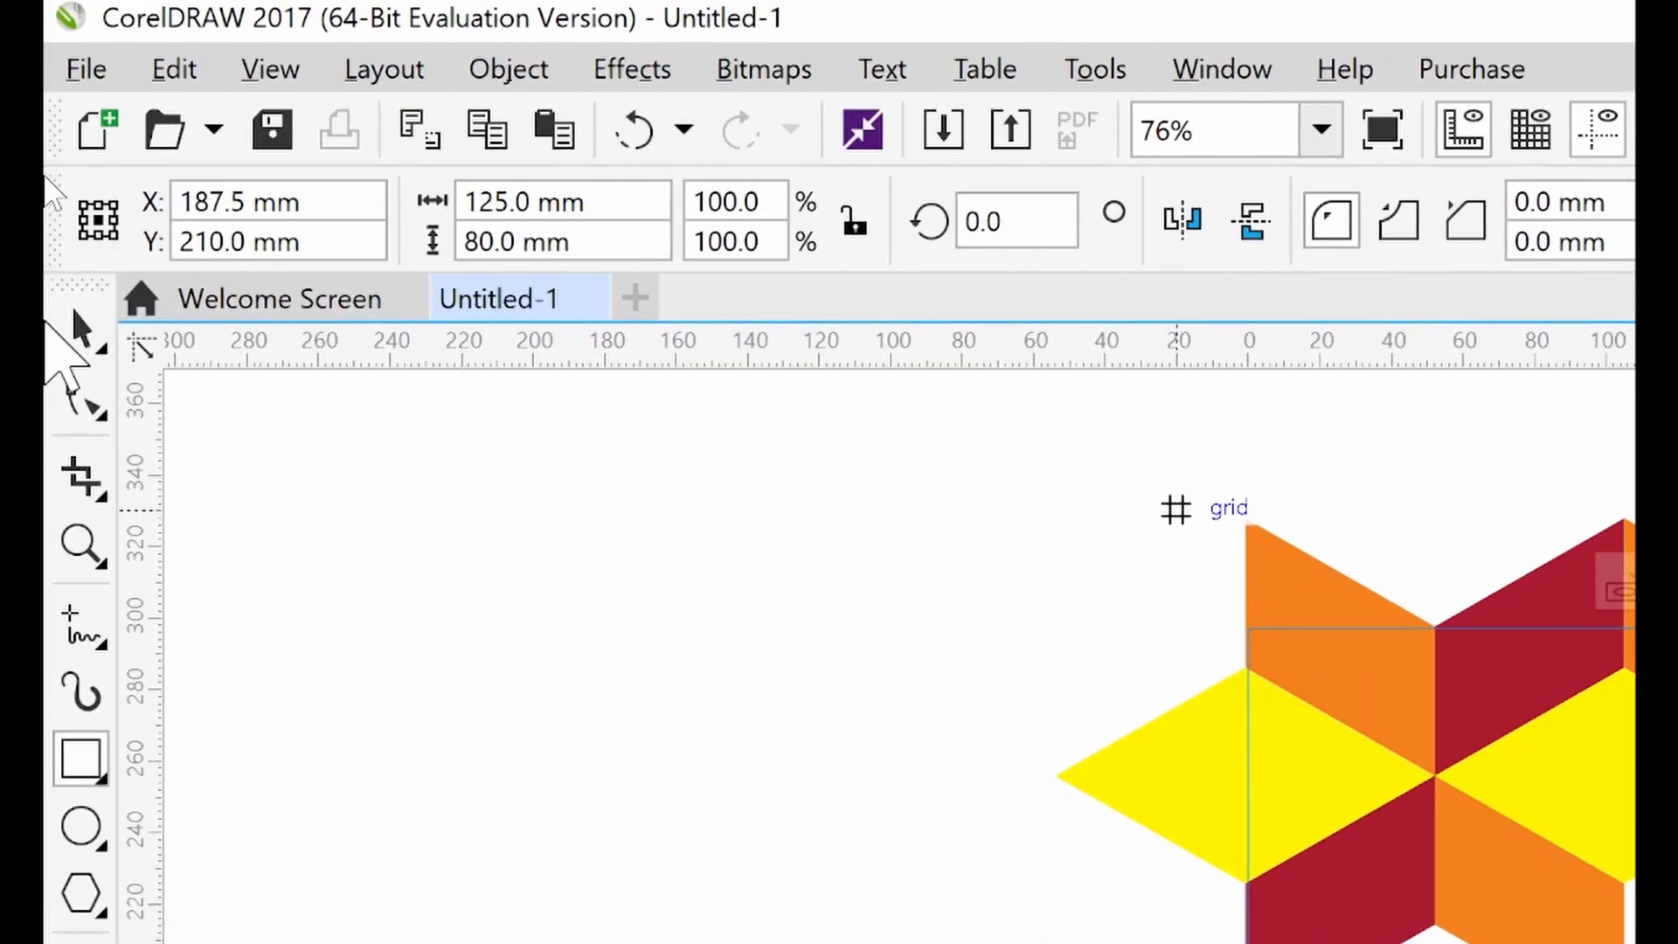
click(64, 341)
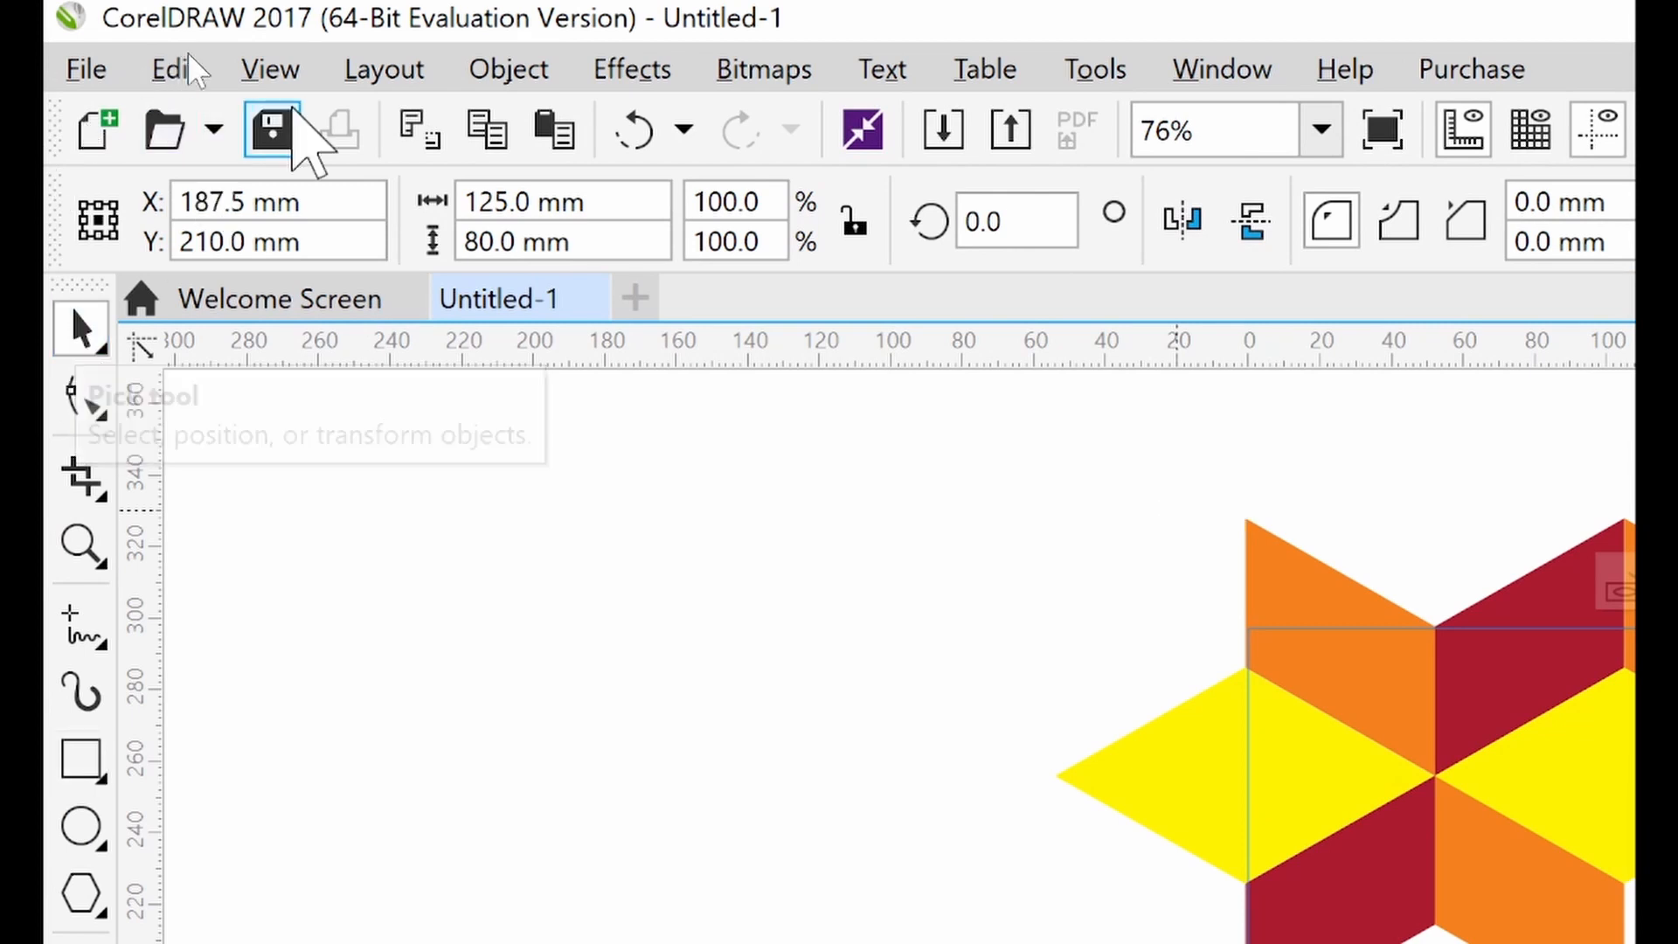
click(512, 72)
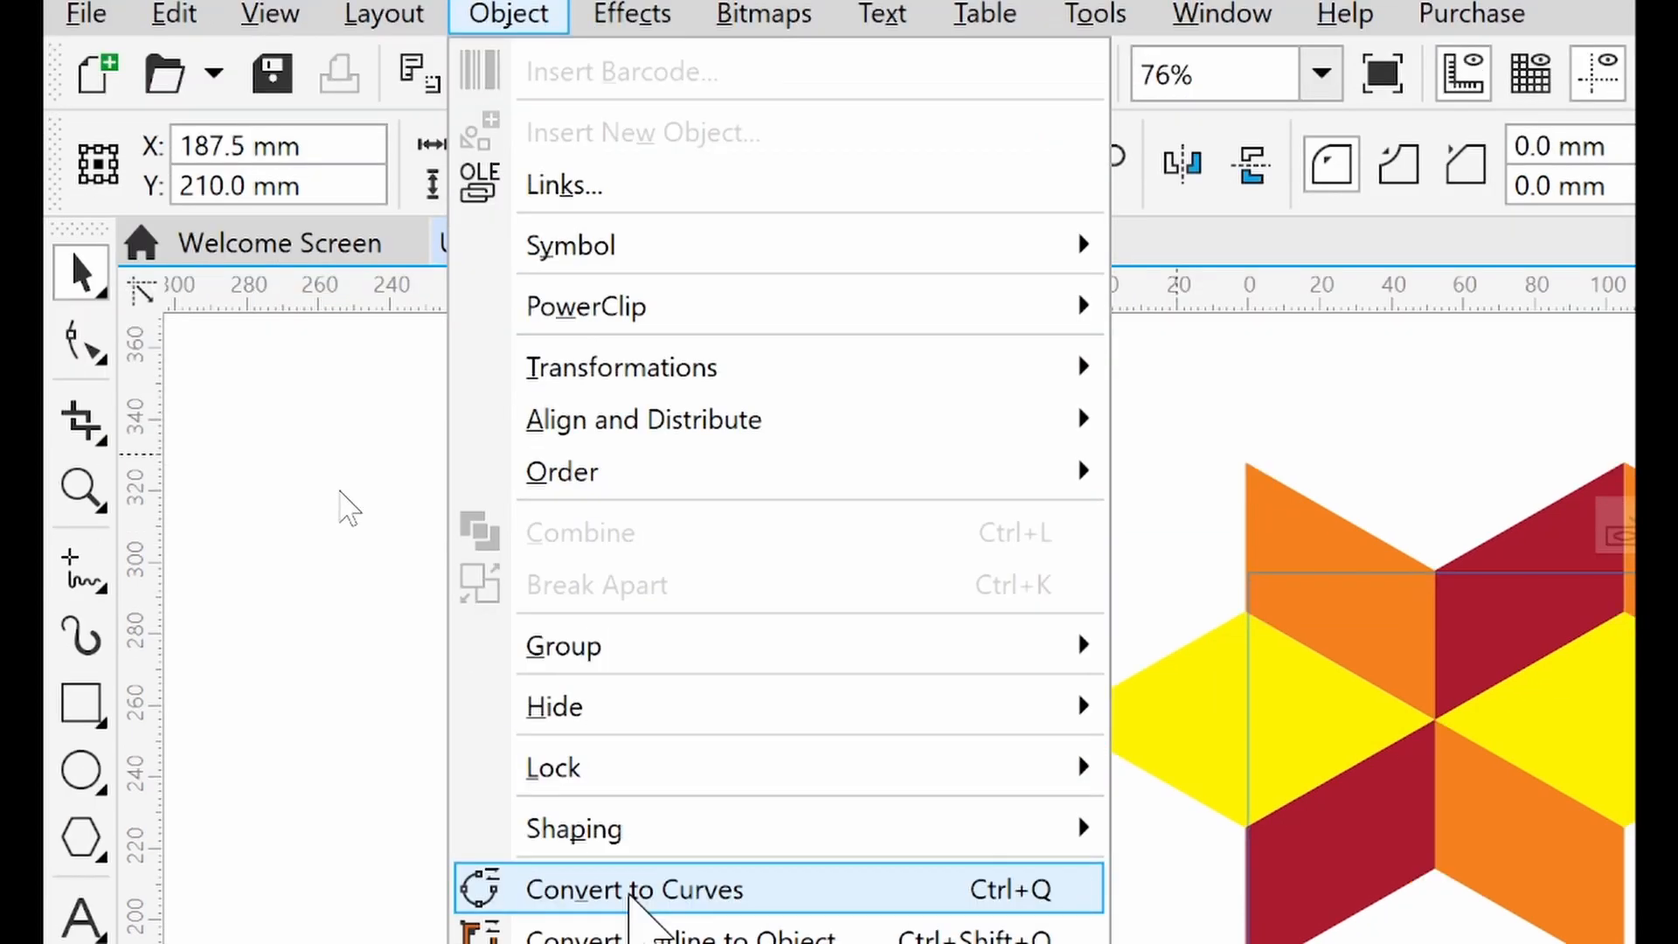
click(646, 939)
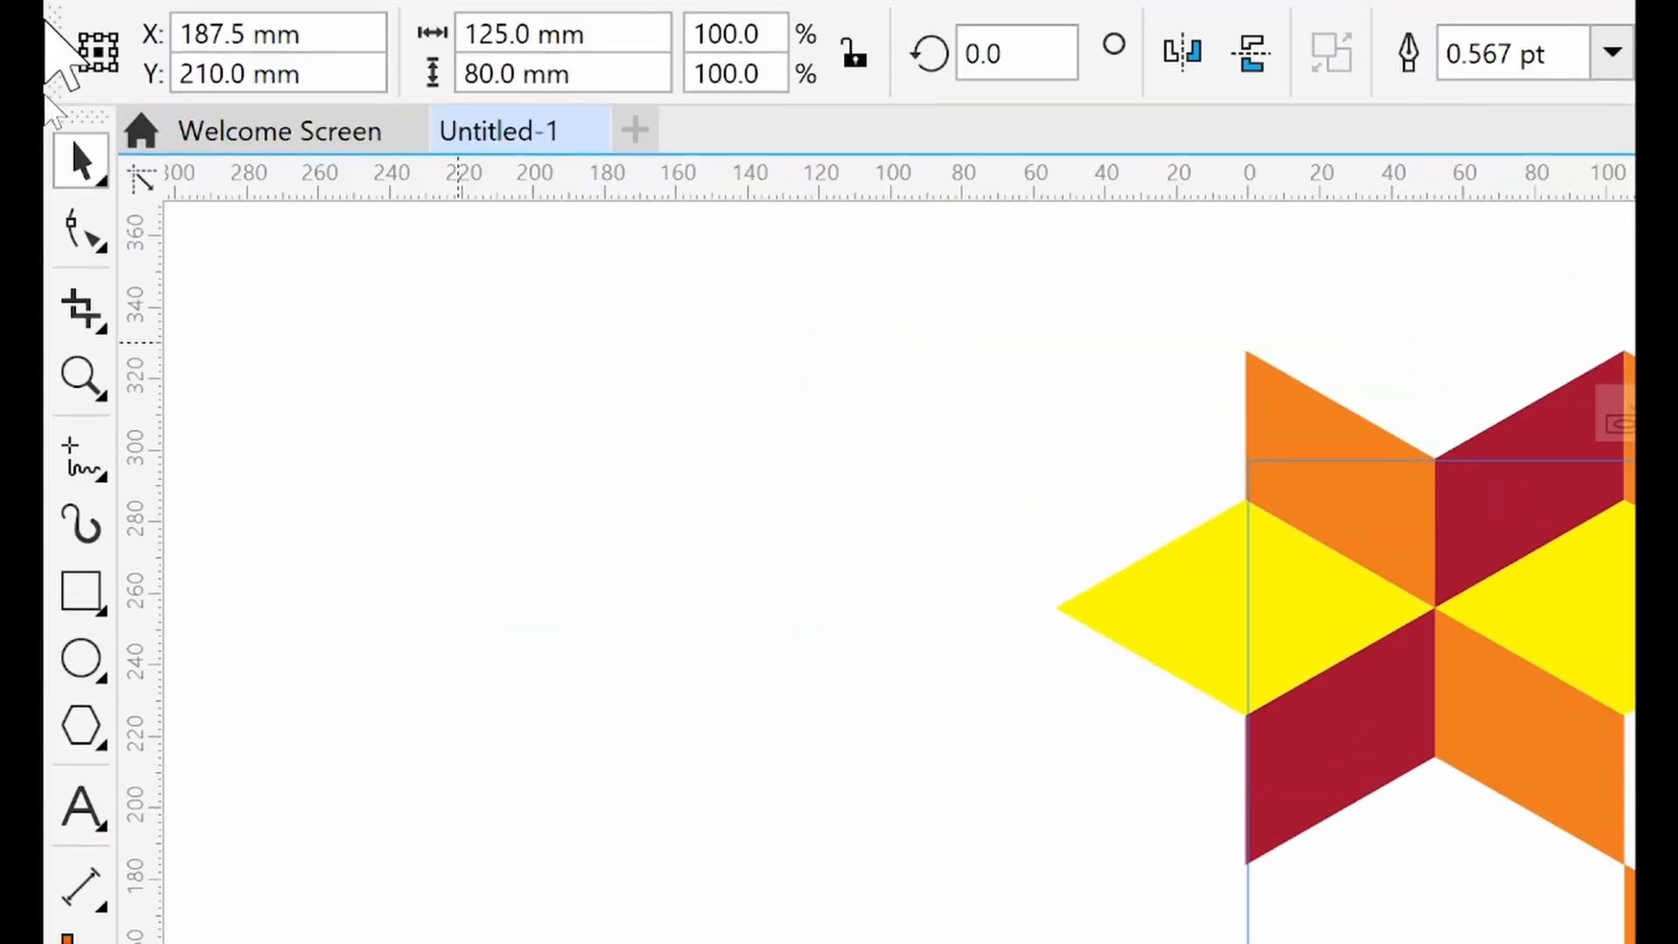
Drag the rectangle's upper-left node up to the frame's right edge at the chevron's lower corner
click(75, 233)
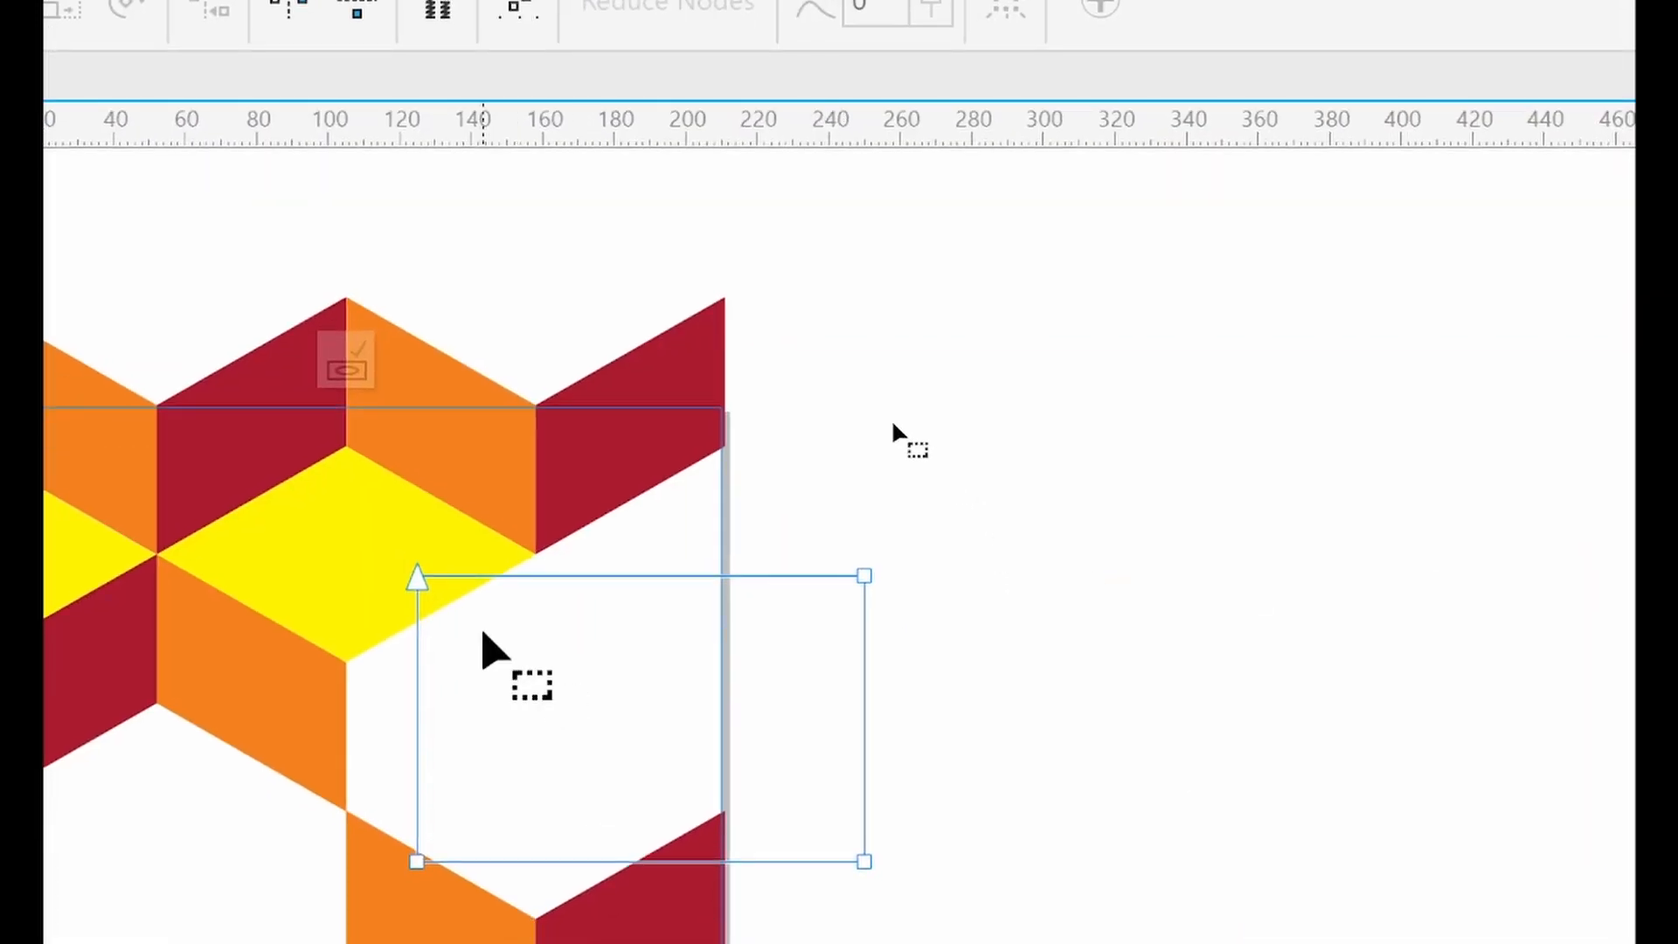
drag(418, 579, 730, 451)
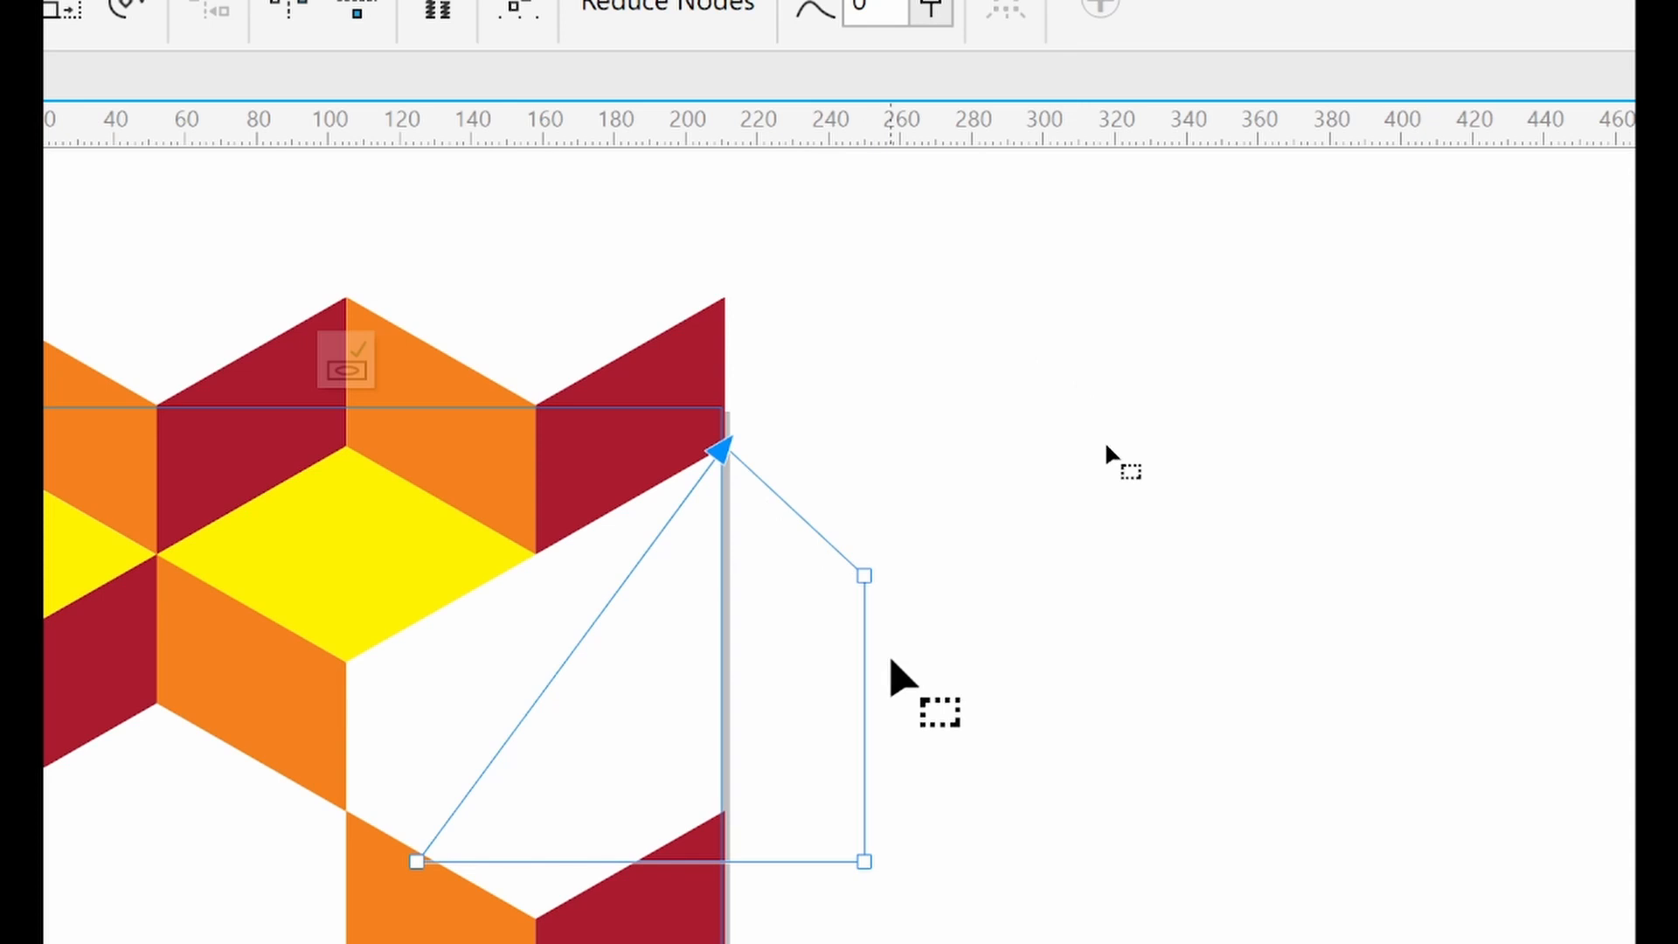
Fill the new shape with black and remove its outline
key(space)
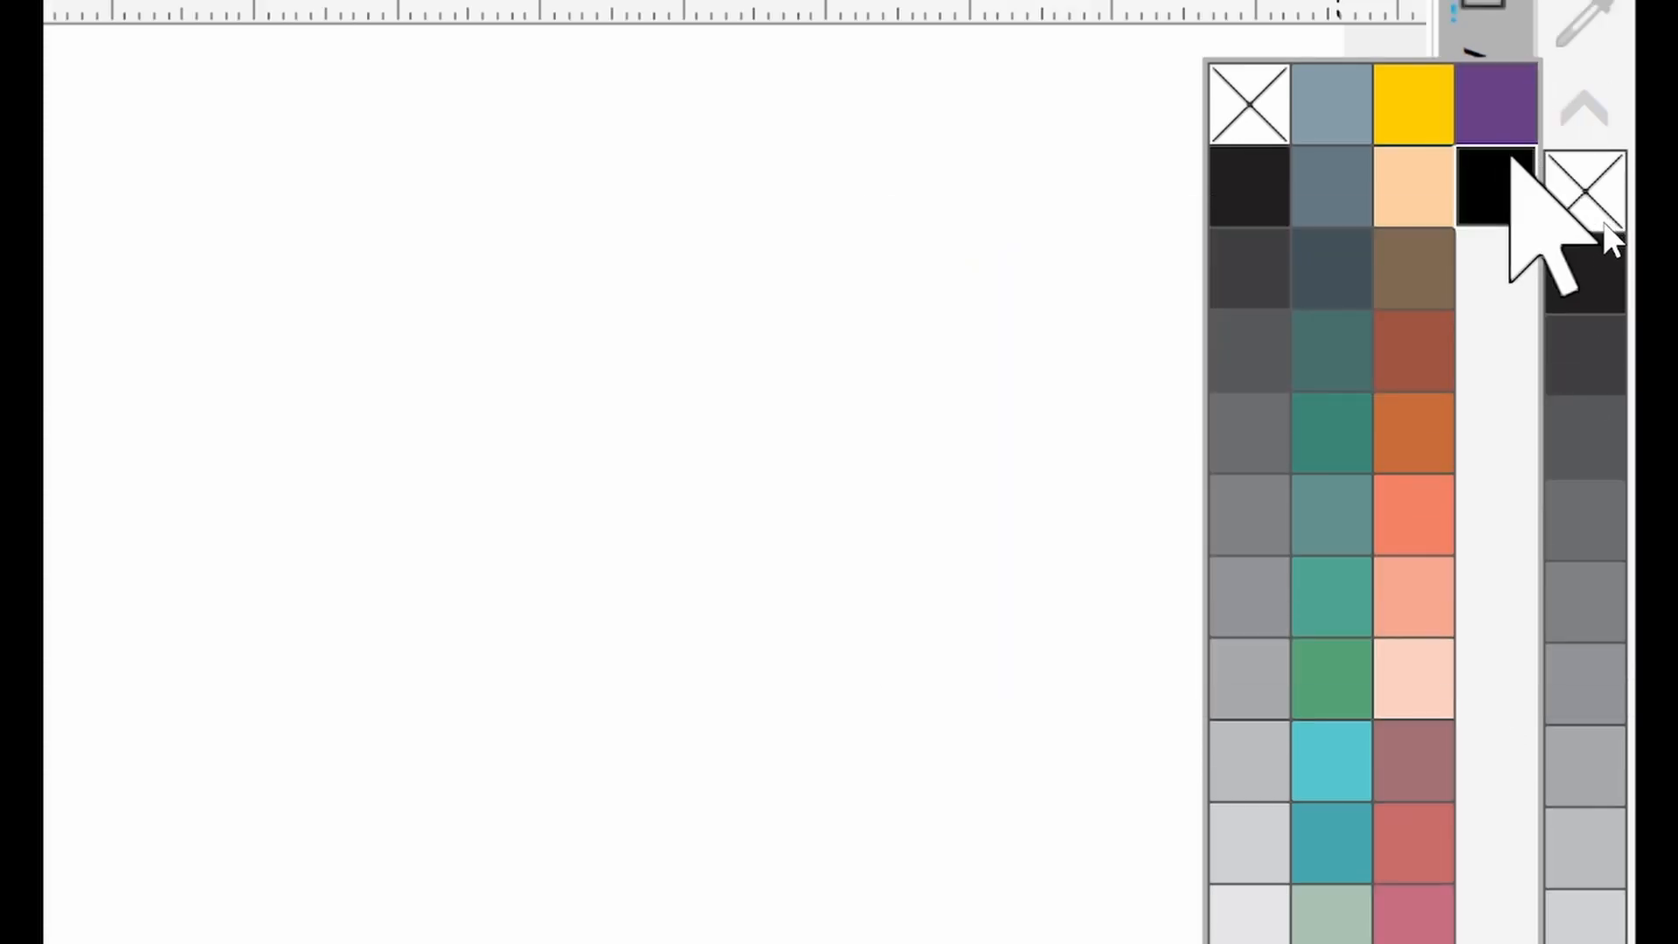
click(1509, 157)
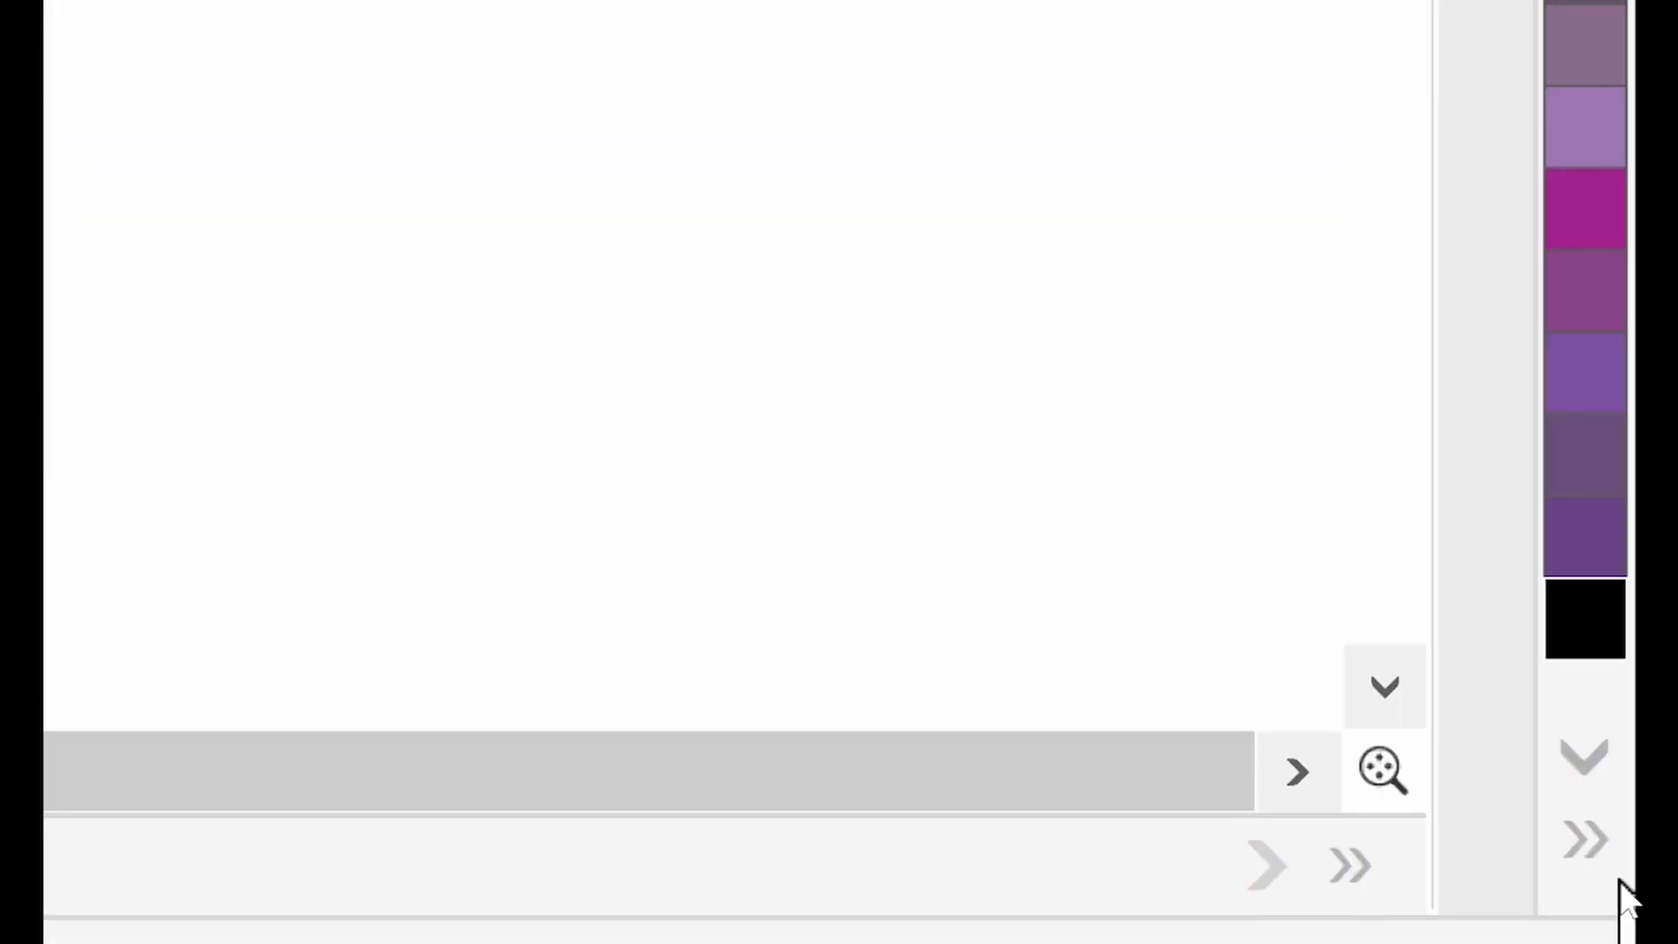
click(1582, 837)
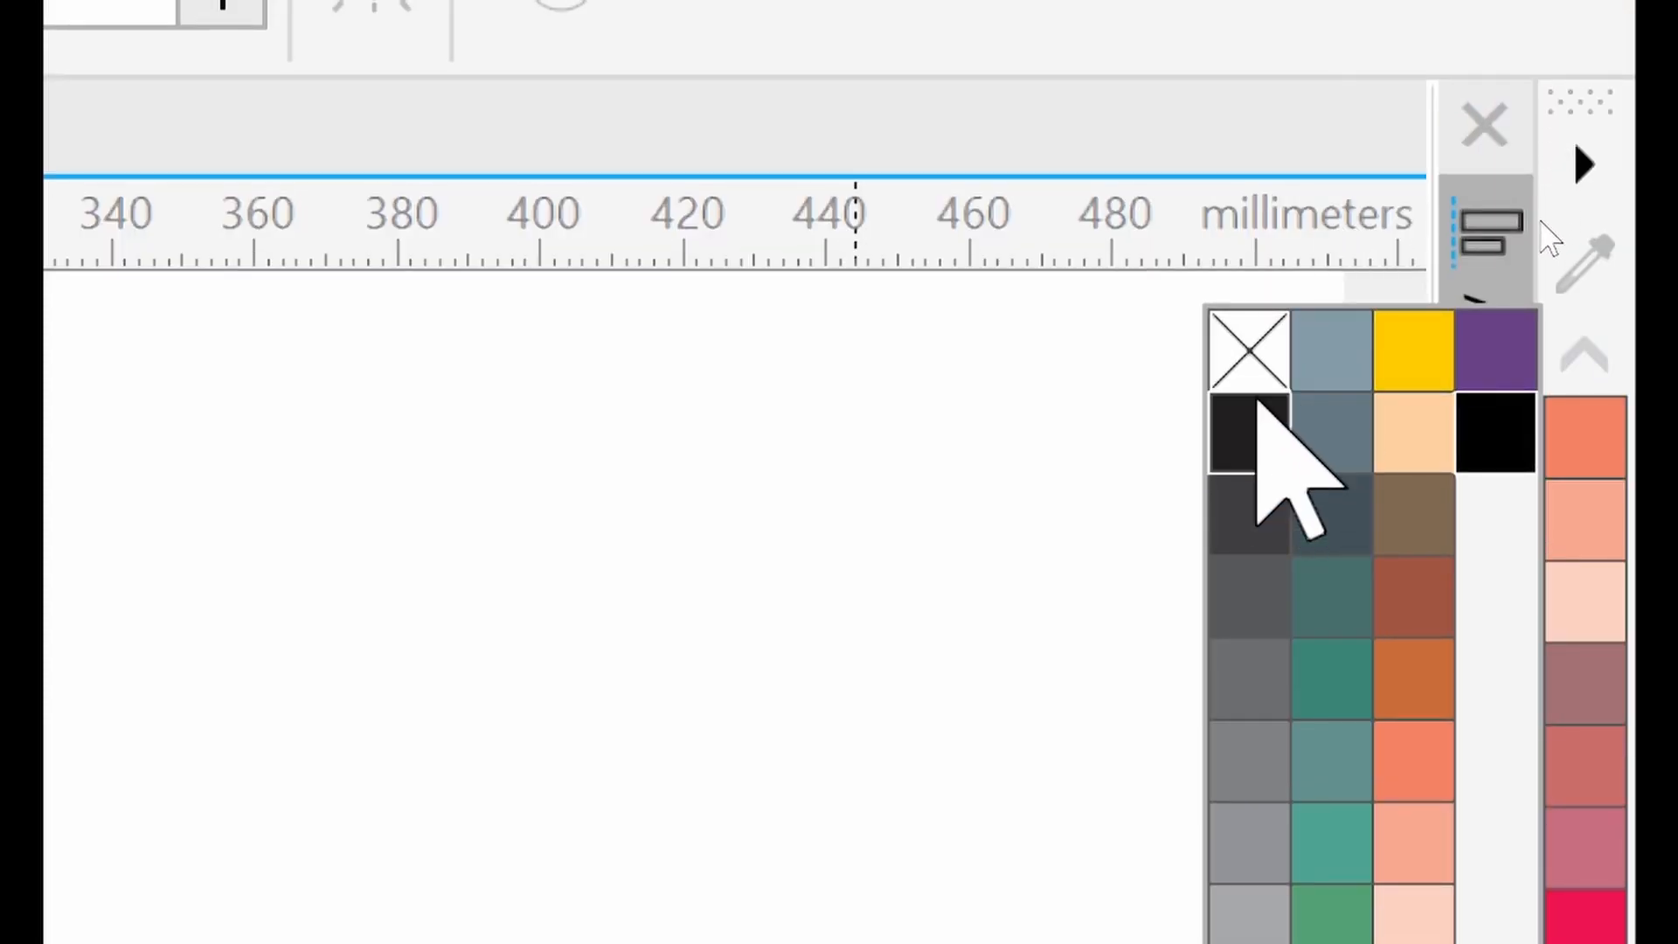
click(1249, 349)
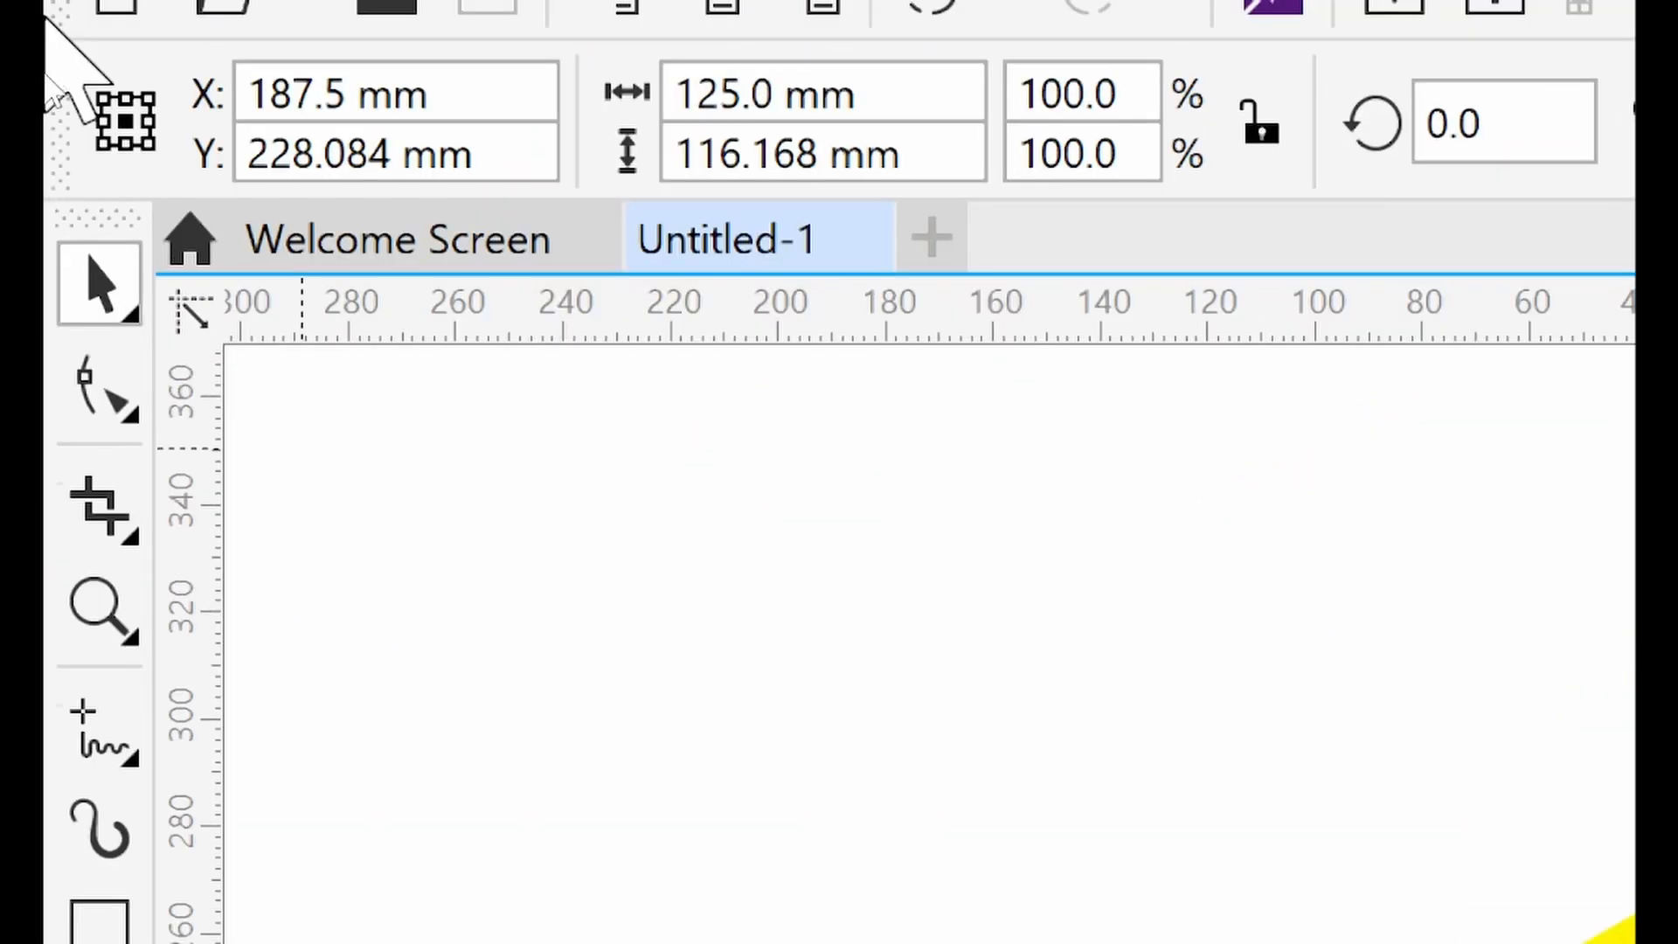
Reshape the black shape's nodes so its edges align with the yellow diamond and the frame's right edge
click(107, 437)
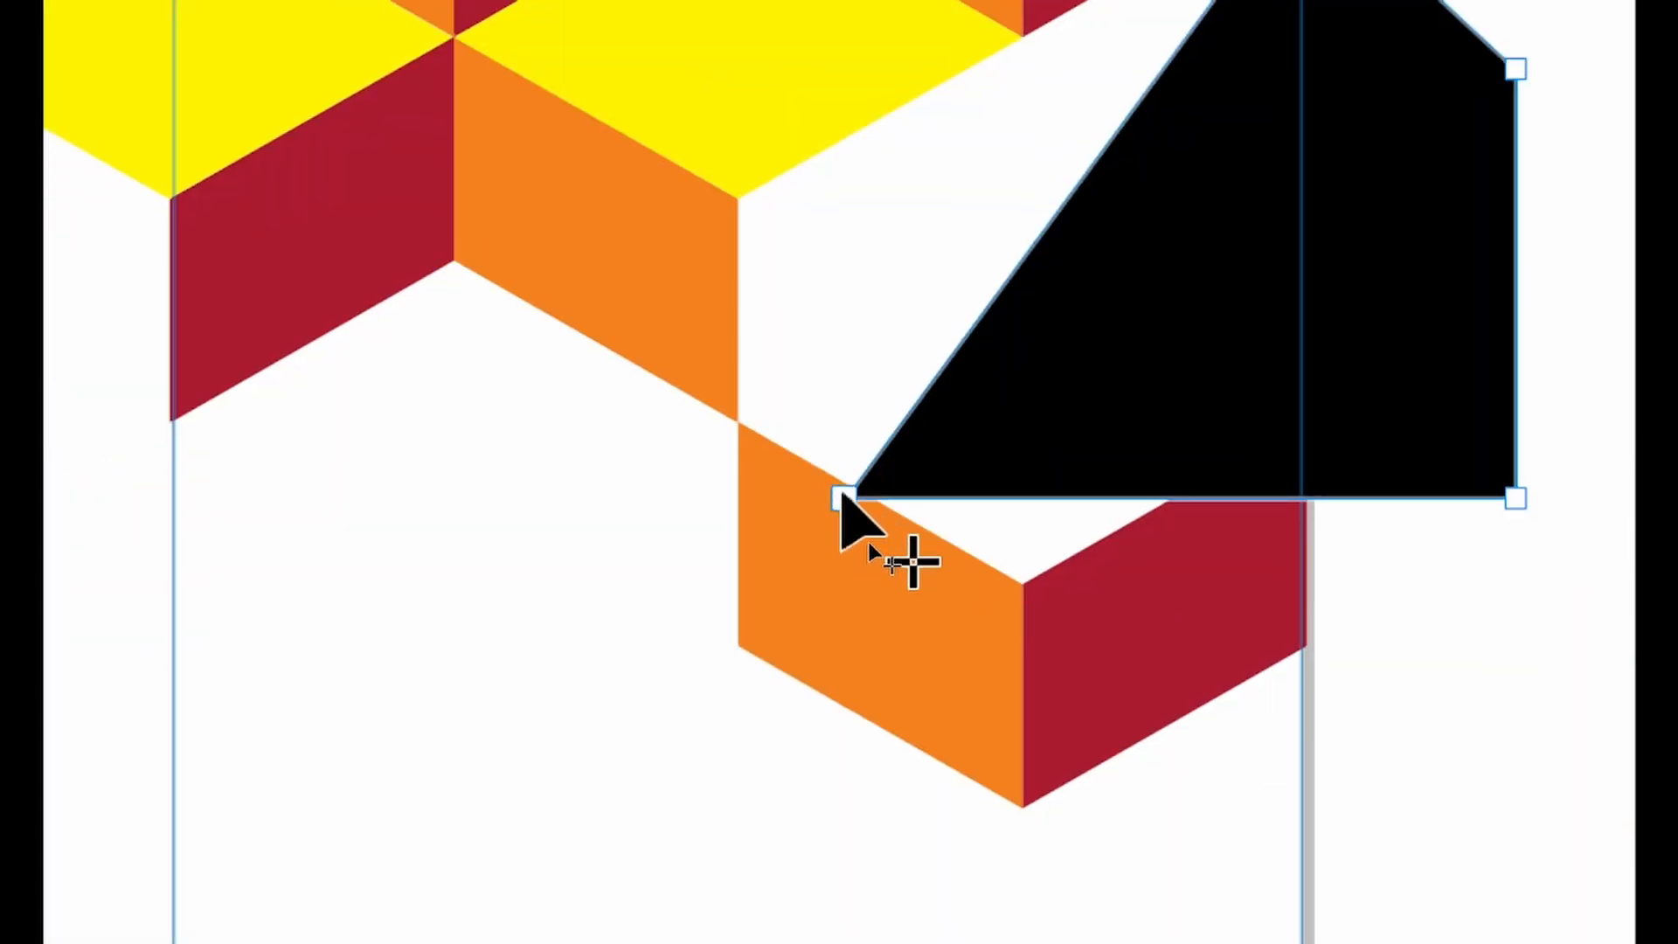
drag(843, 497, 809, 270)
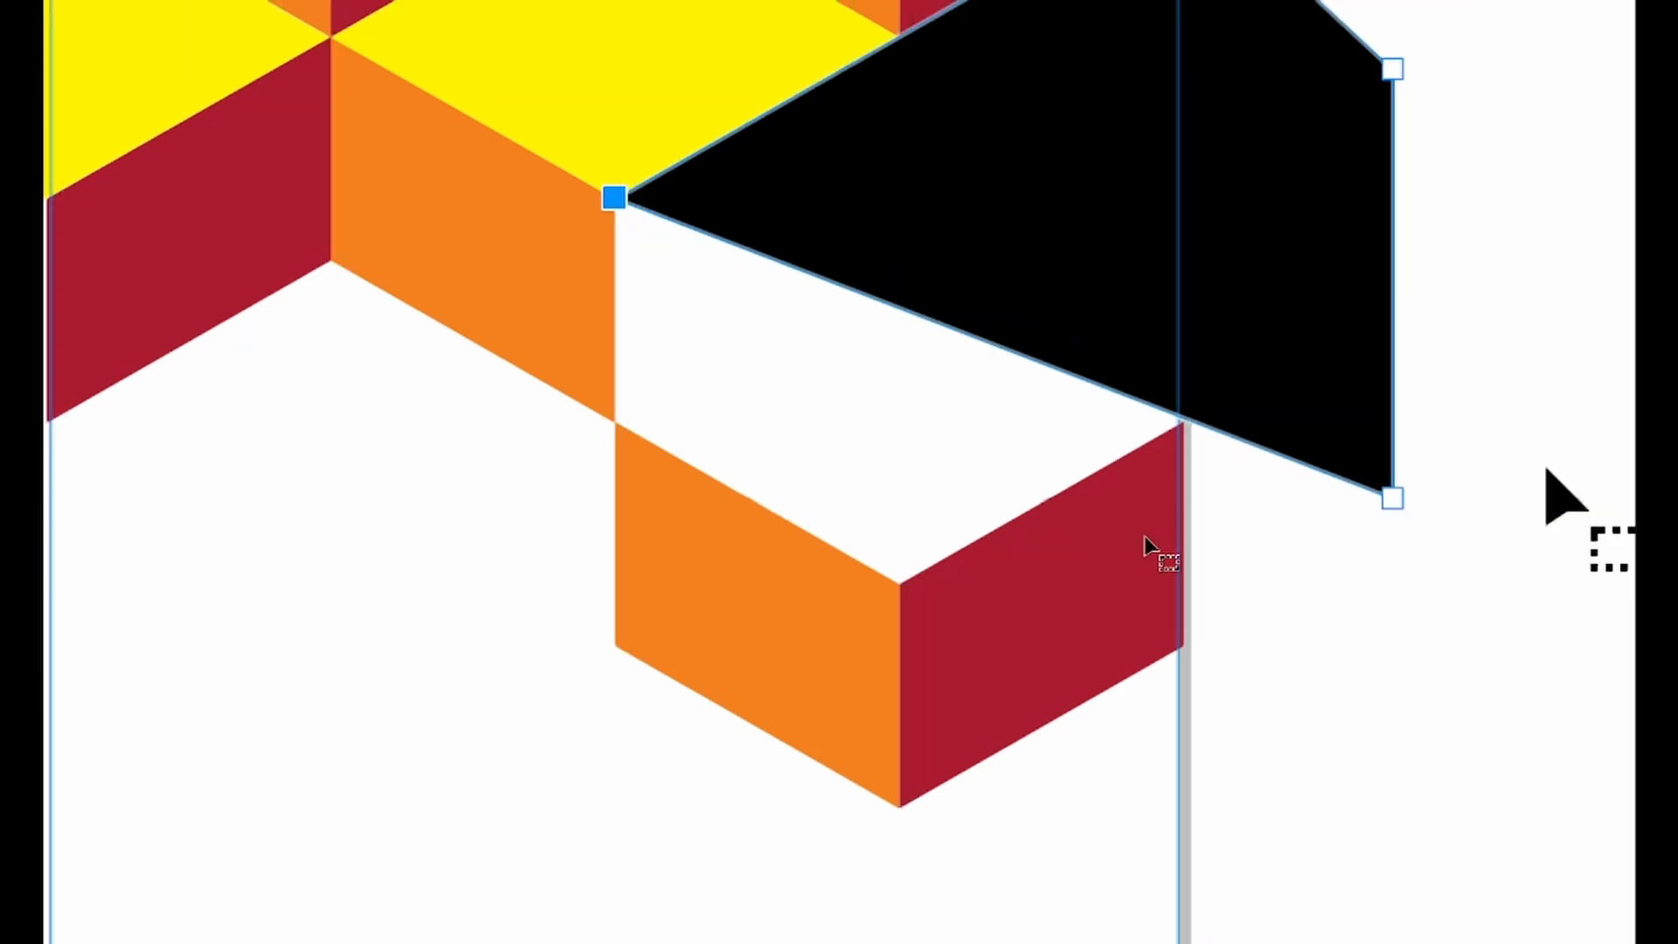
drag(1335, 497, 557, 423)
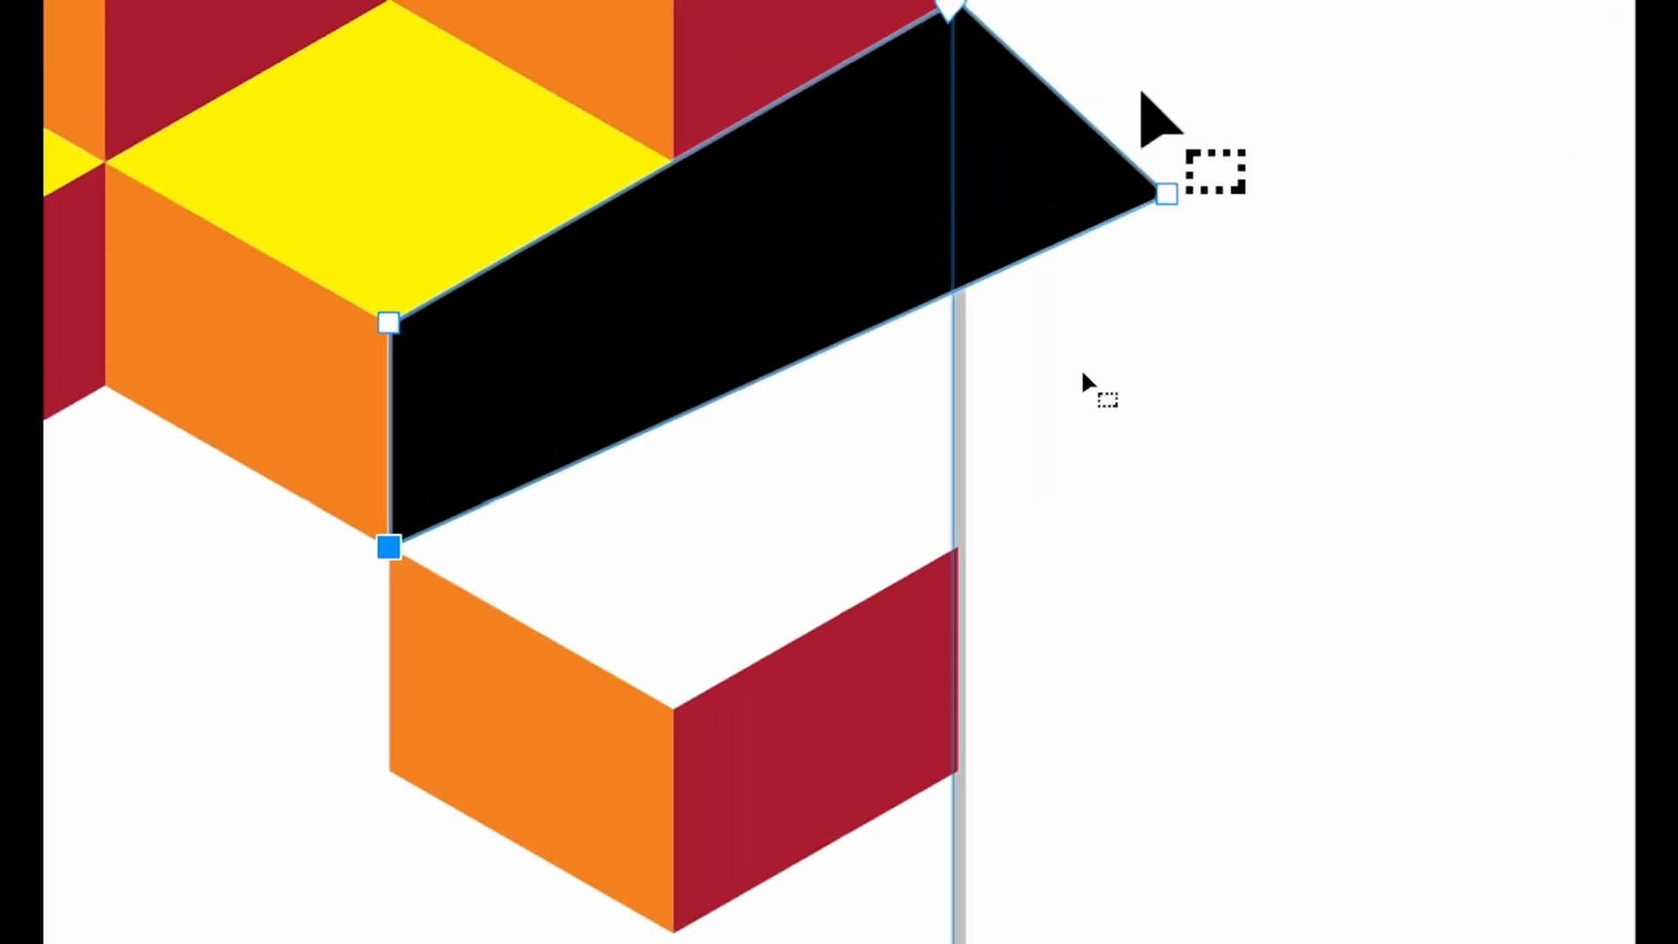
drag(1167, 194, 1024, 517)
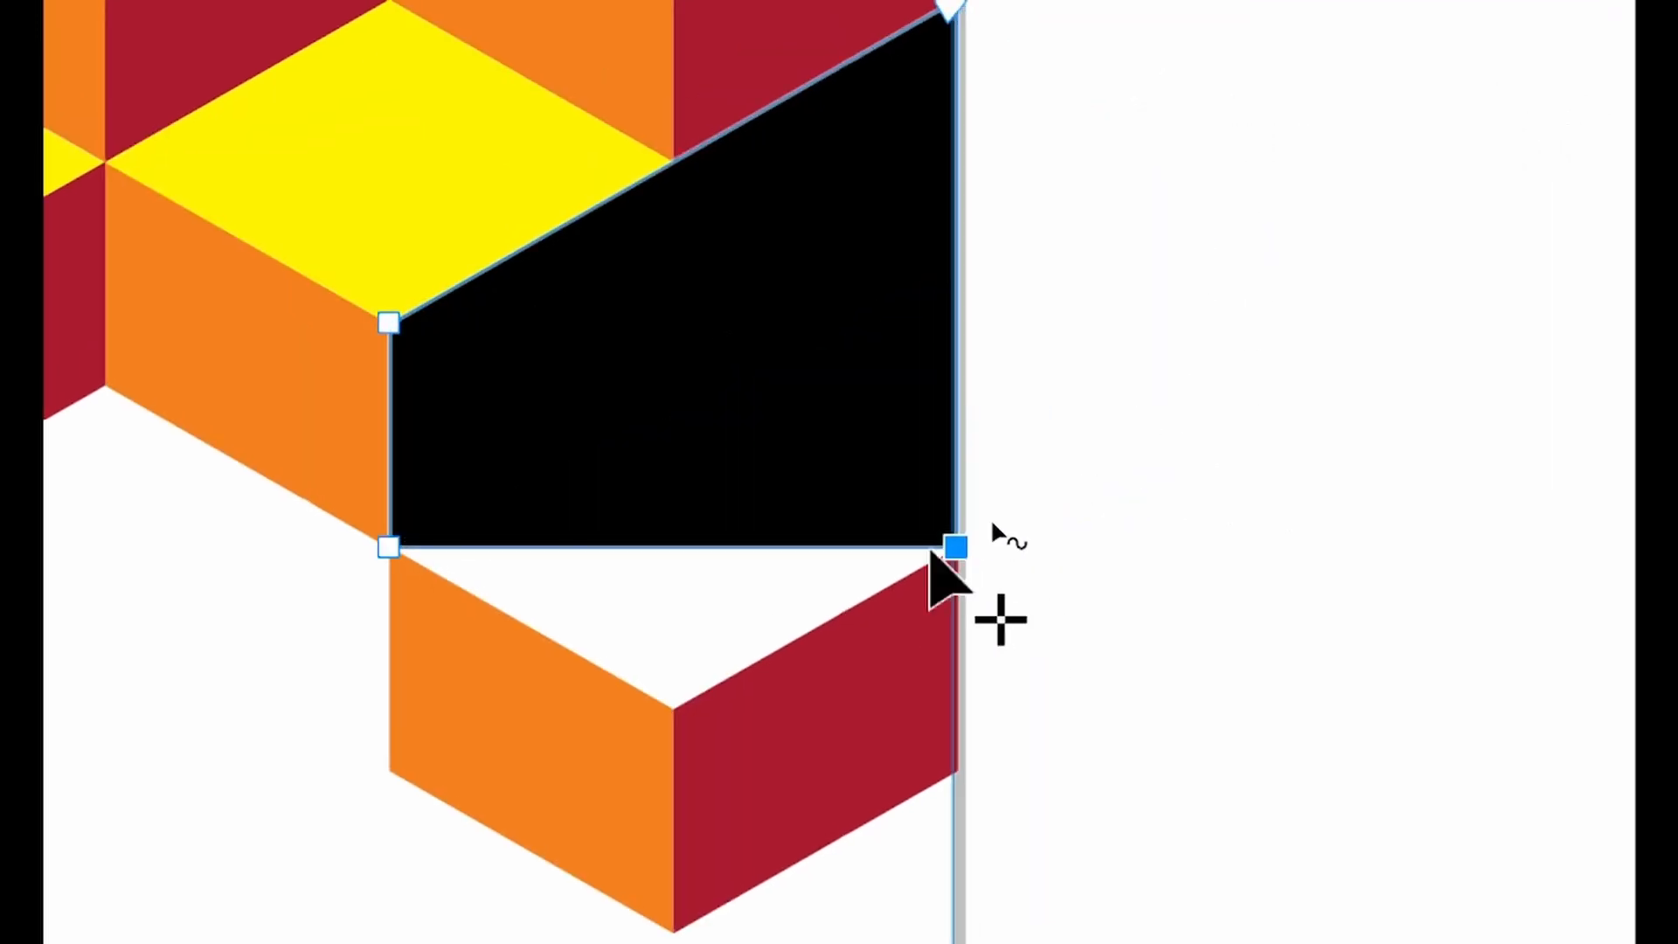
Add a node on the shape's bottom edge and drag it down to the lower chevron's peak, forming a cube face
click(666, 548)
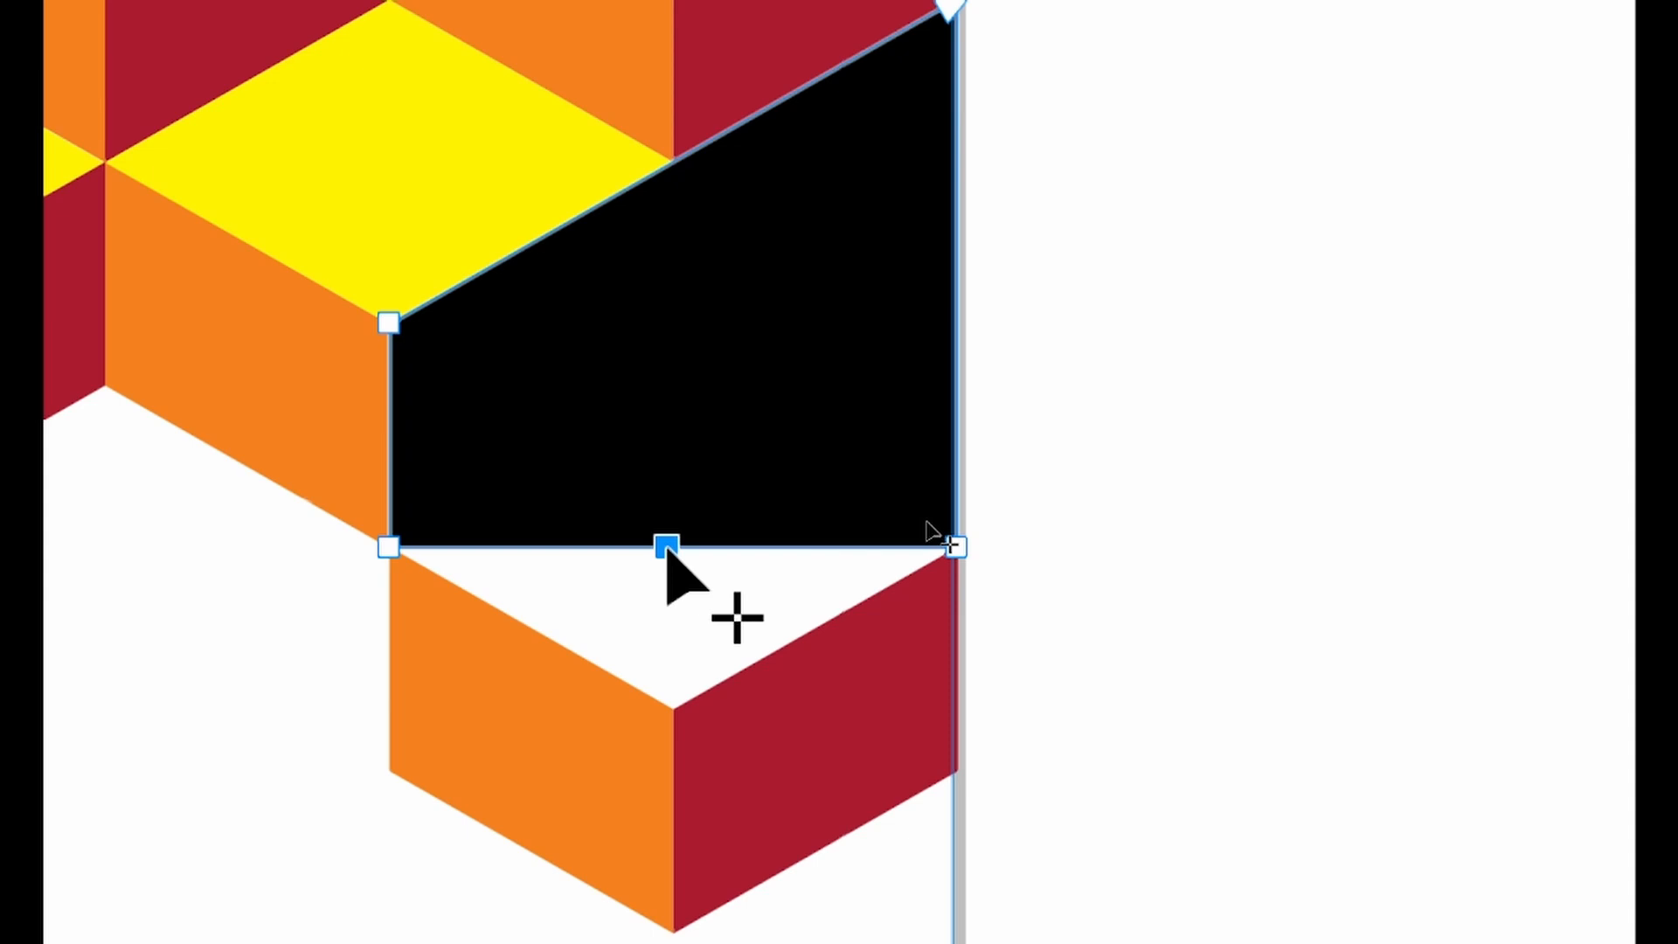
drag(667, 548, 669, 707)
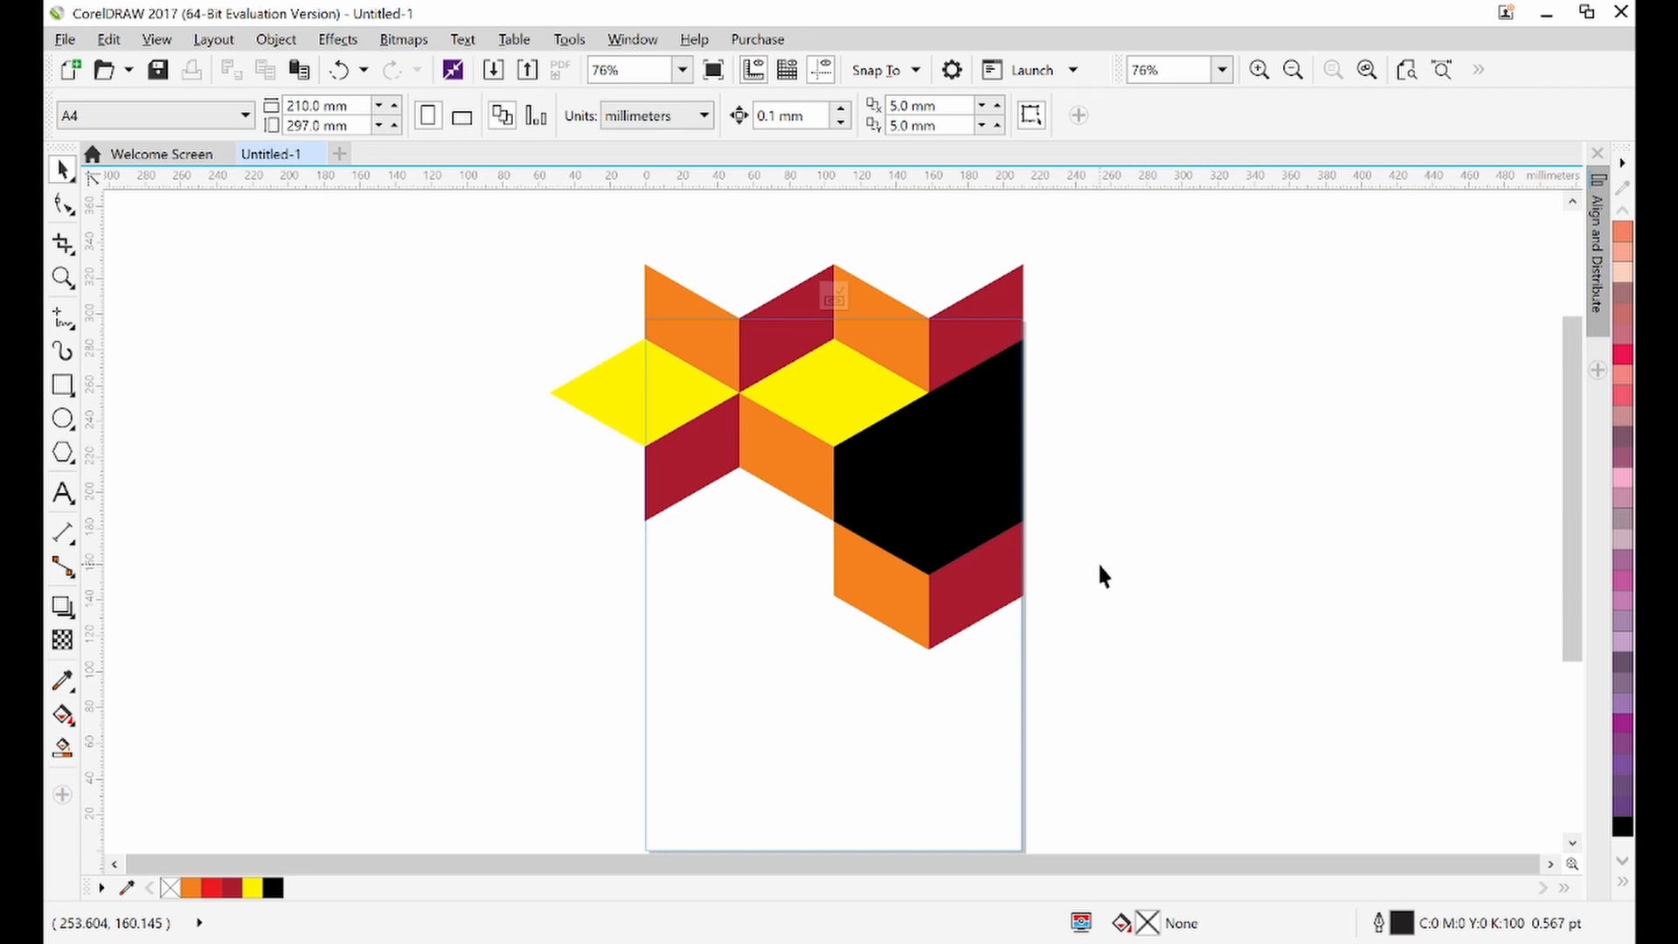
scroll(1099, 574, down, 2)
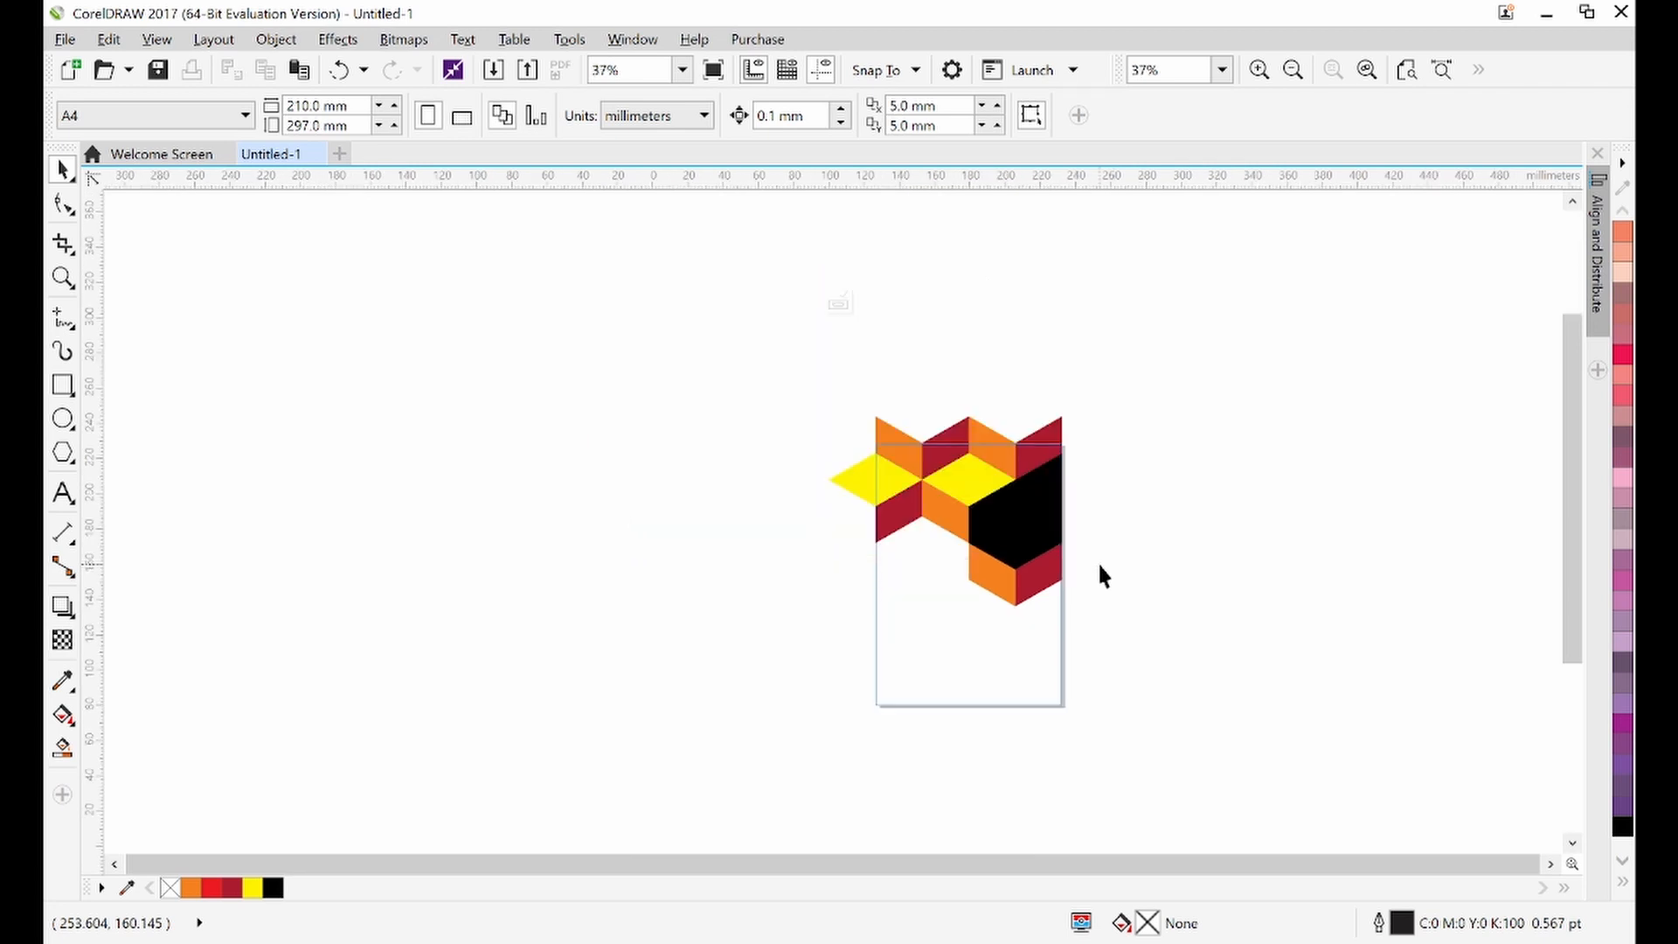
Finish editing the PowerClip contents so the pattern is clipped to the page frame
scroll(1099, 574, up, 4)
scroll(1099, 575, down, 2)
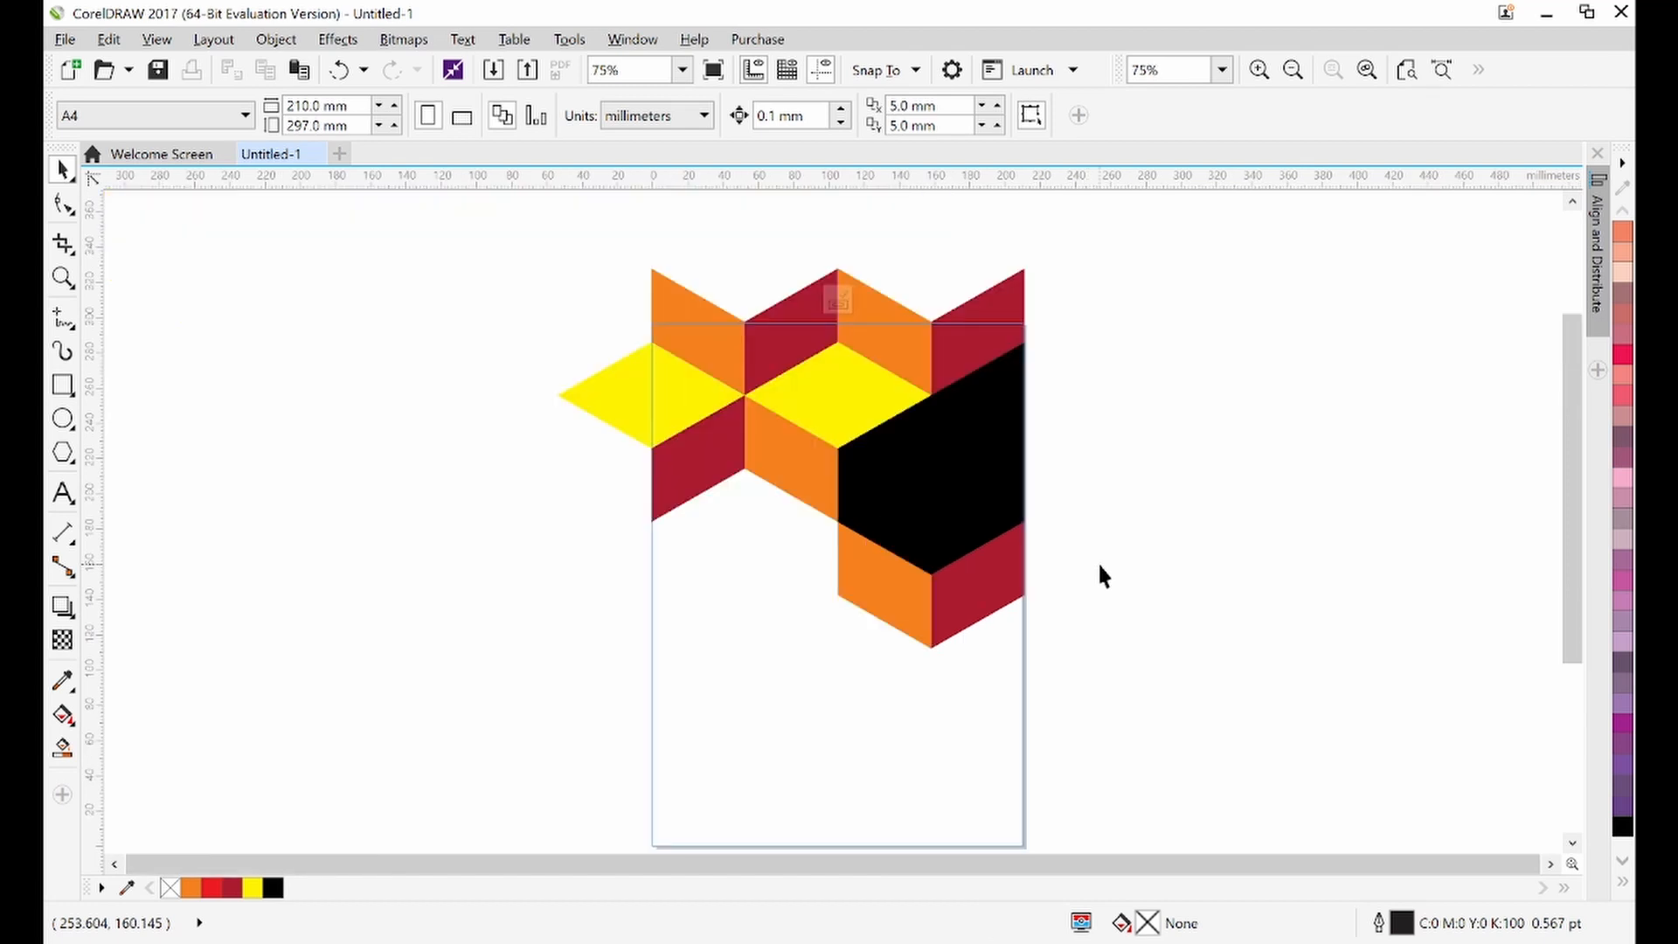
ctrl+click(1099, 566)
click(1150, 584)
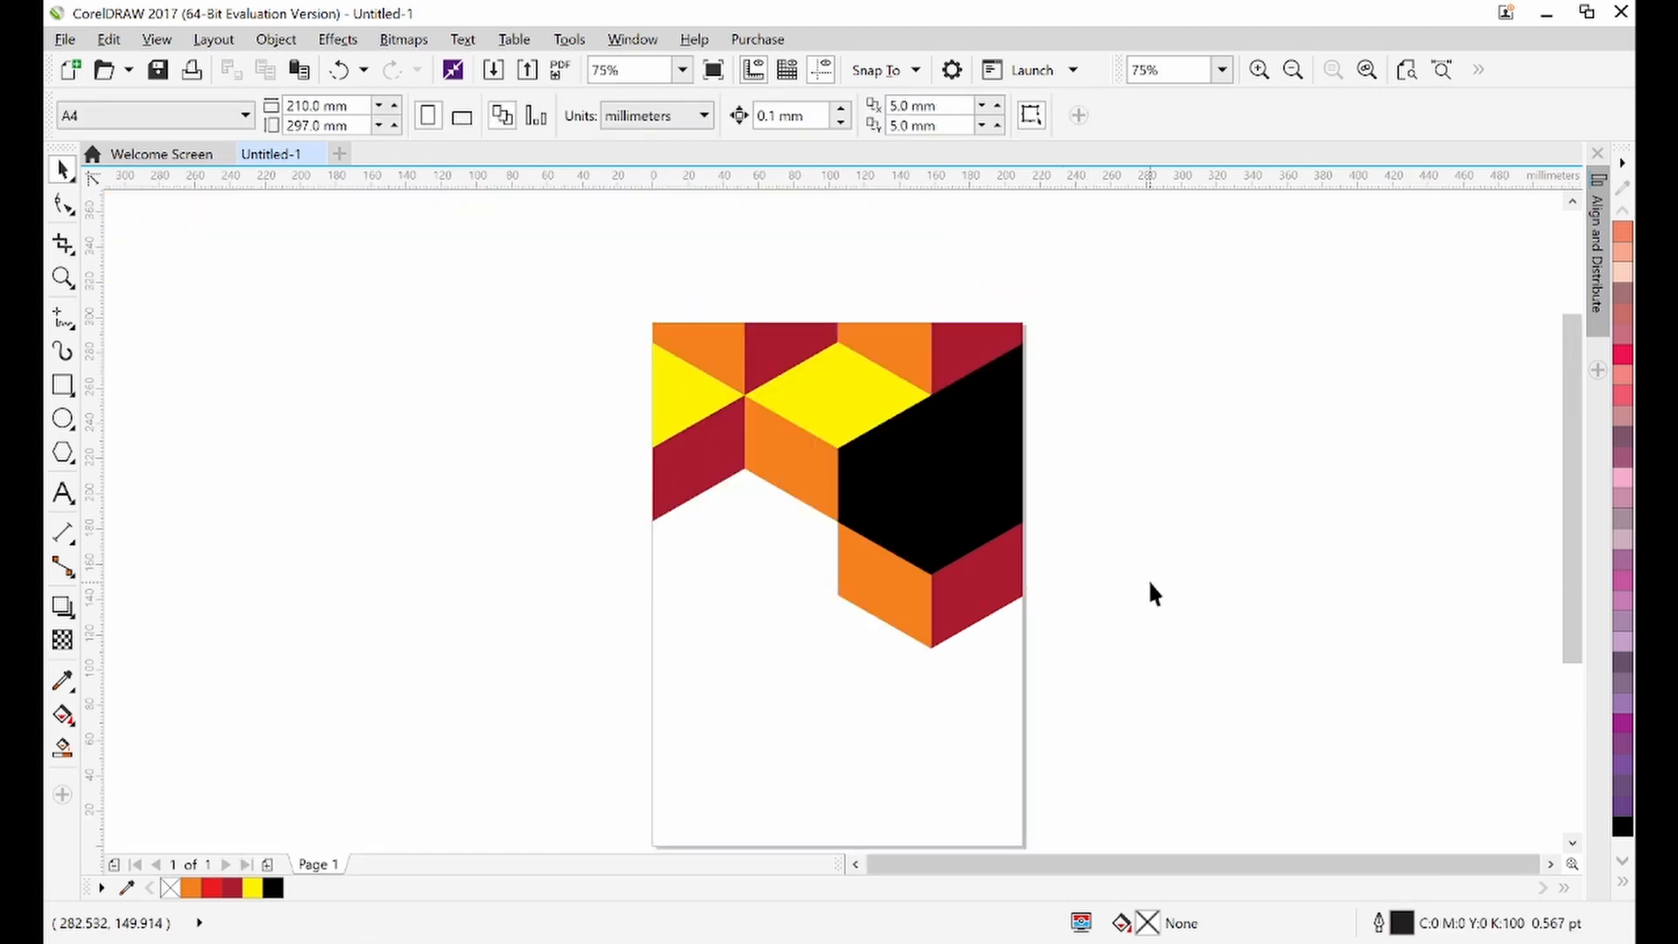
scroll(1150, 592, down, 1)
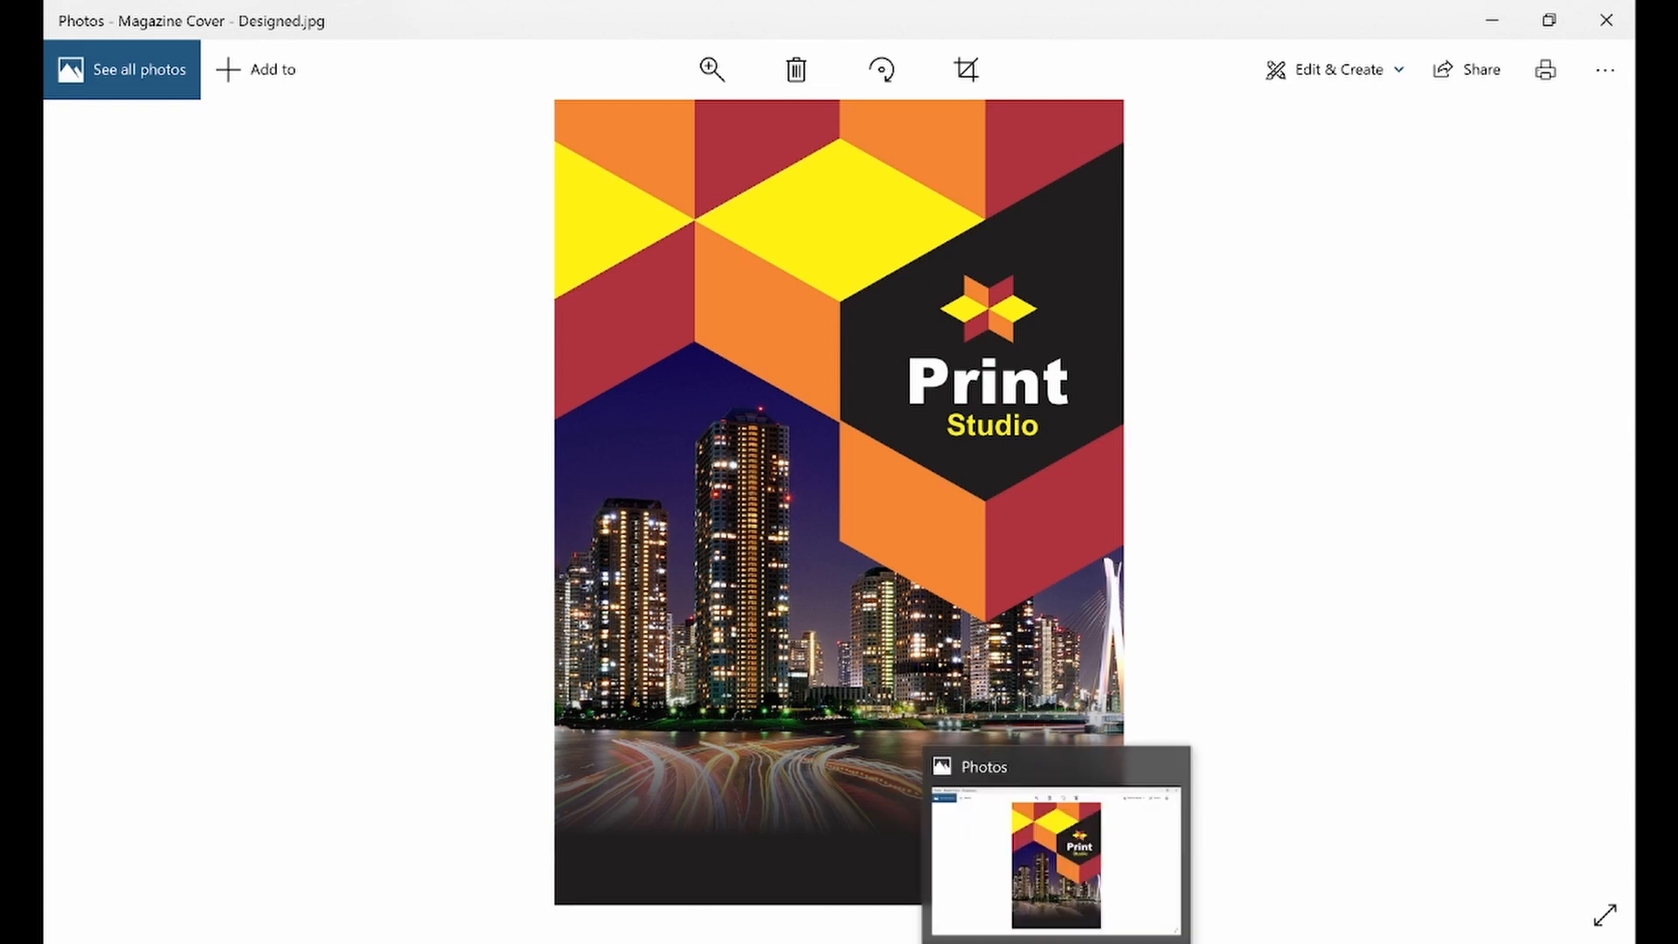
Open the page frame's PowerClip contents, select all seven pattern shapes and group them
click(1060, 937)
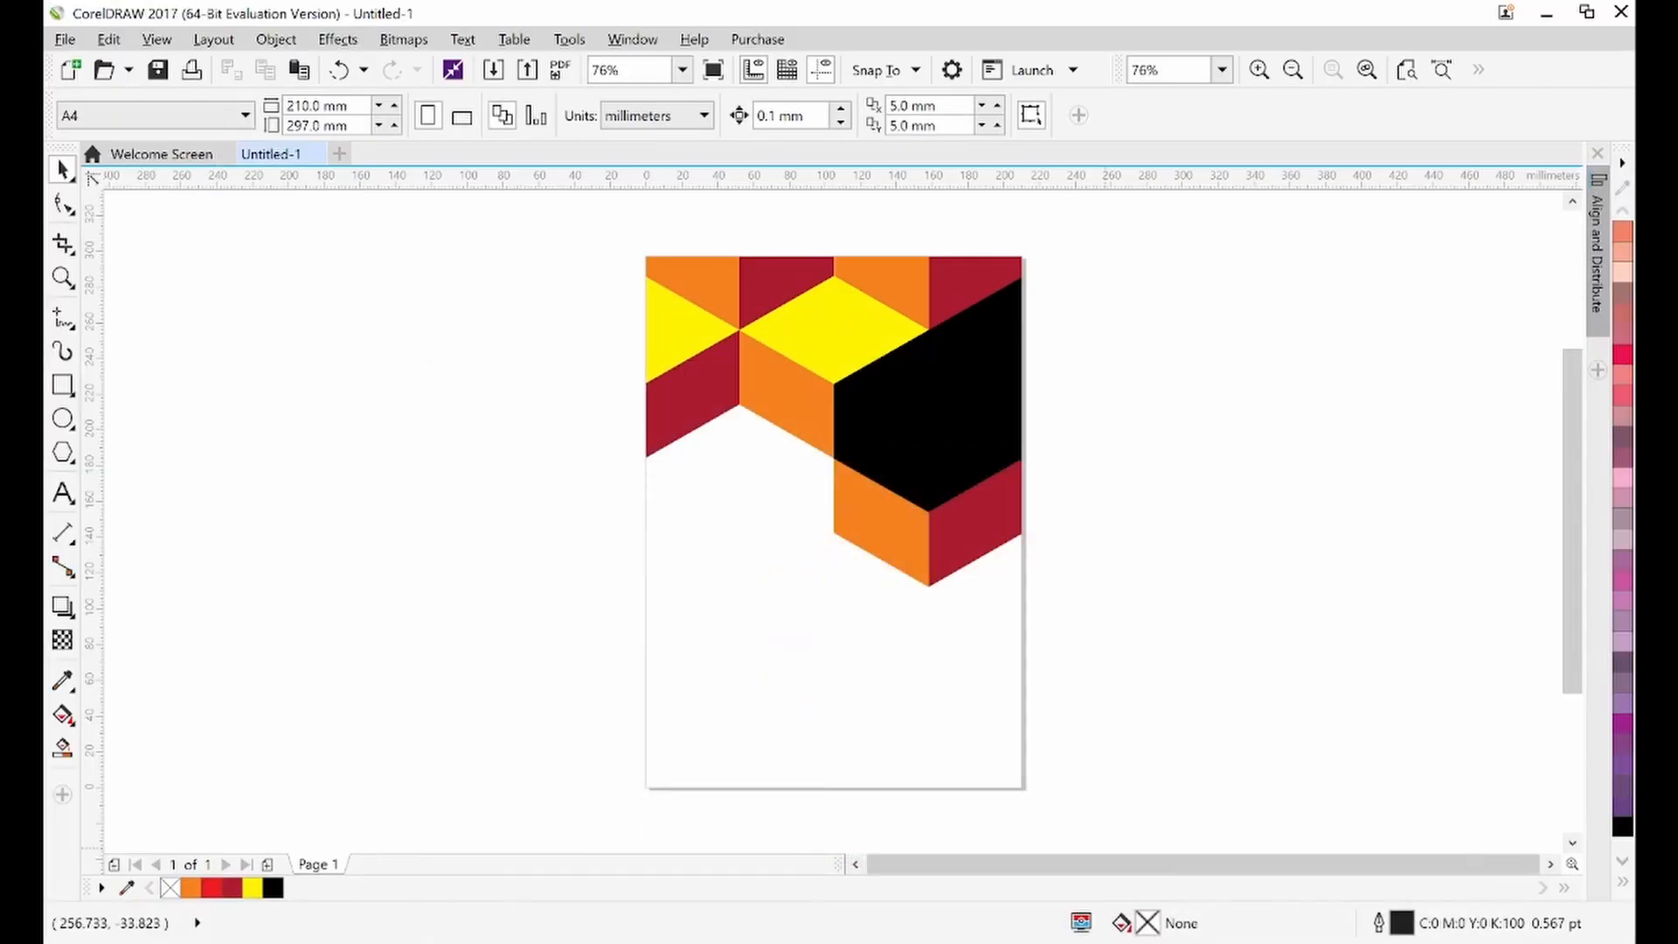
click(962, 551)
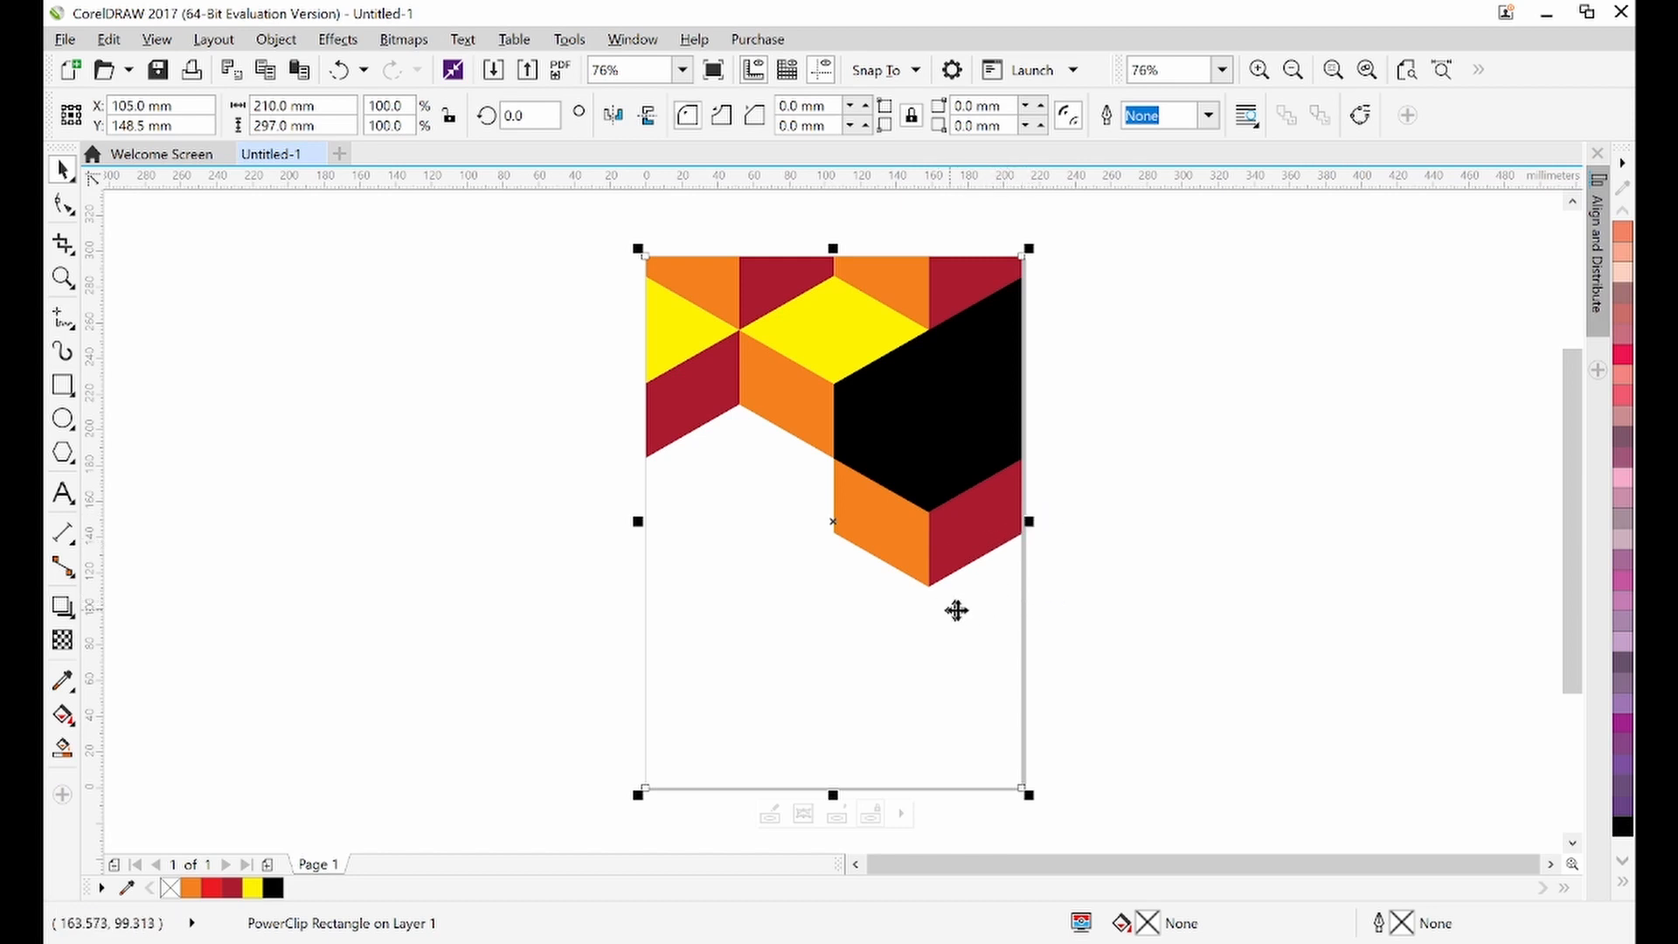
double_click(920, 527)
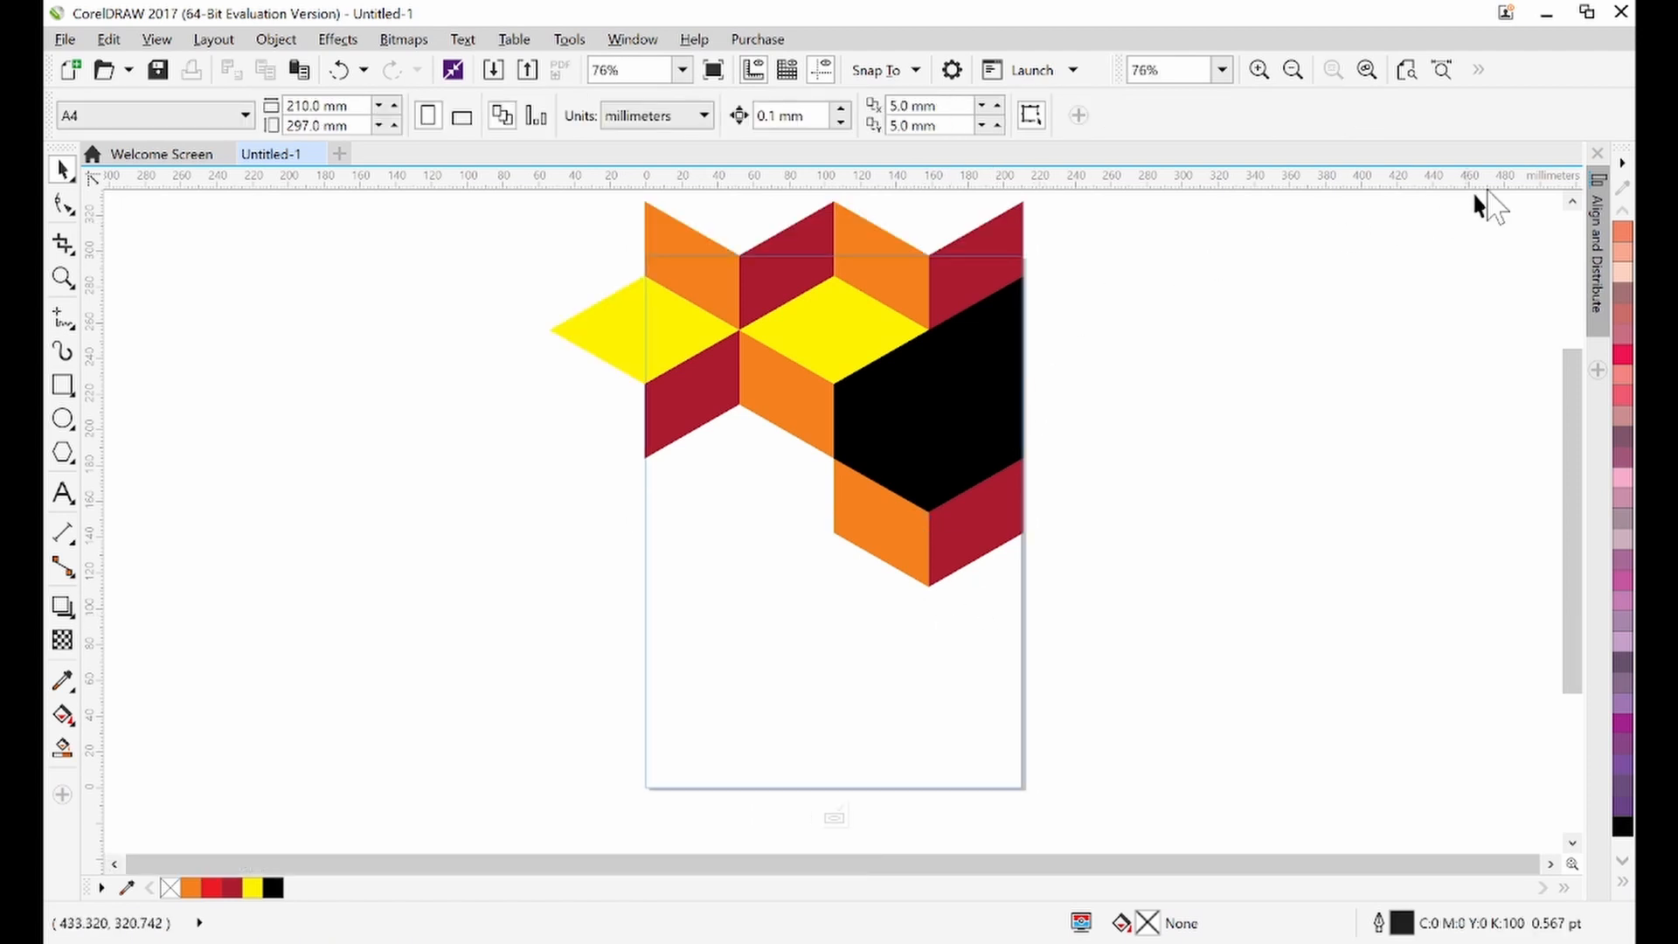
click(1572, 201)
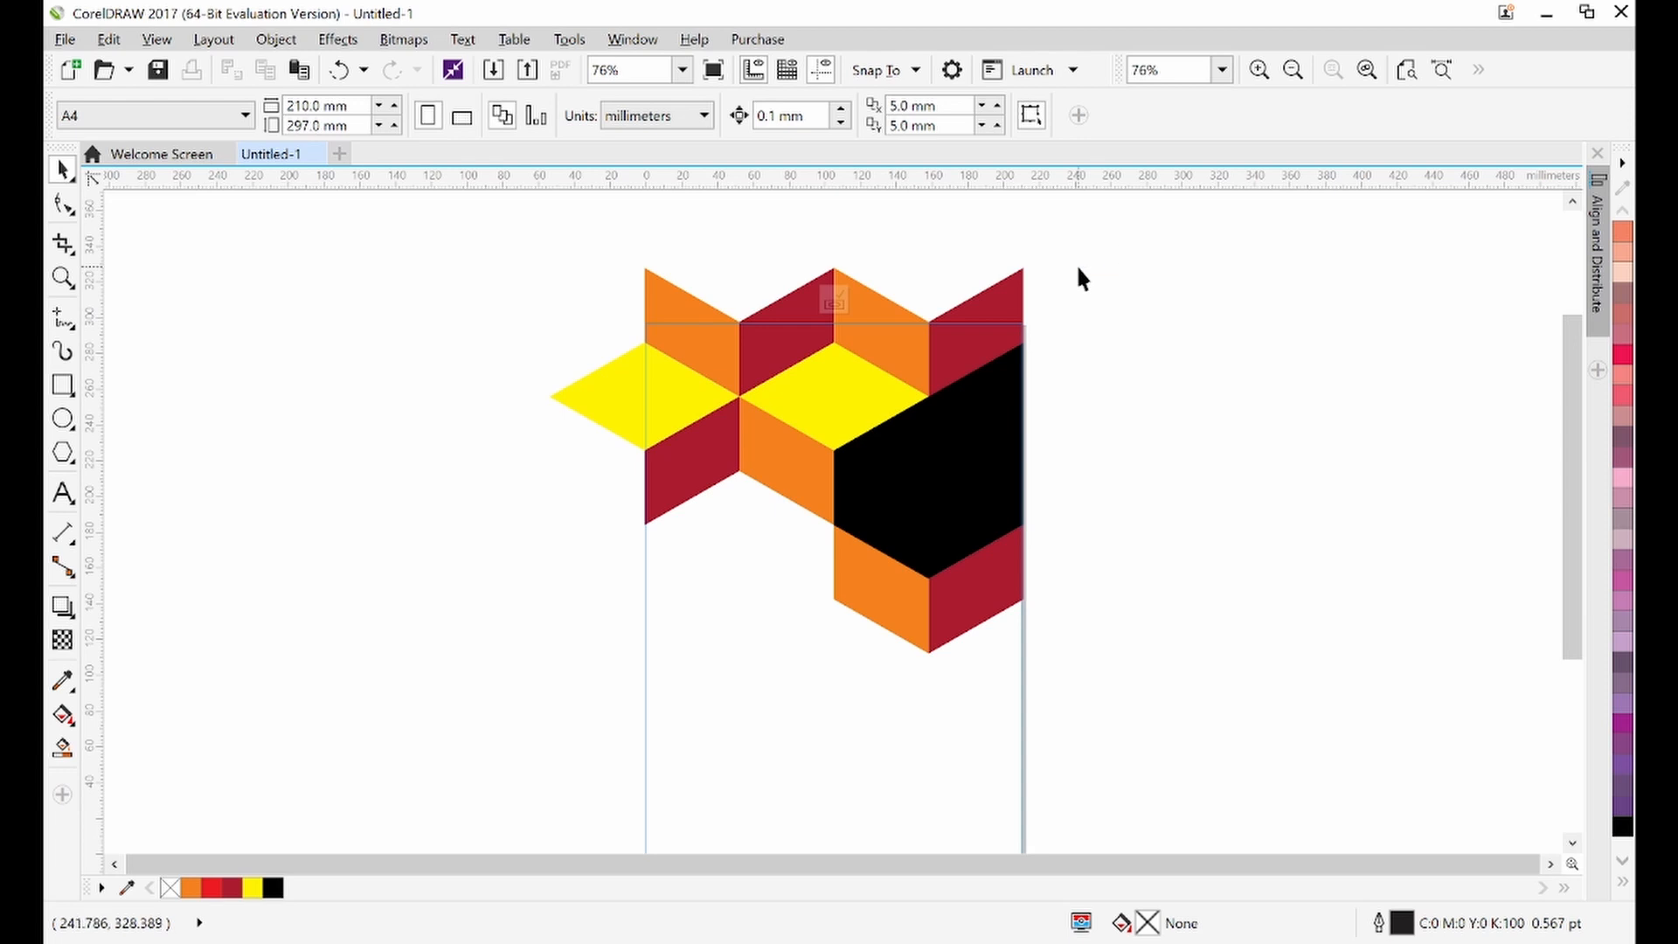
drag(1046, 236, 495, 700)
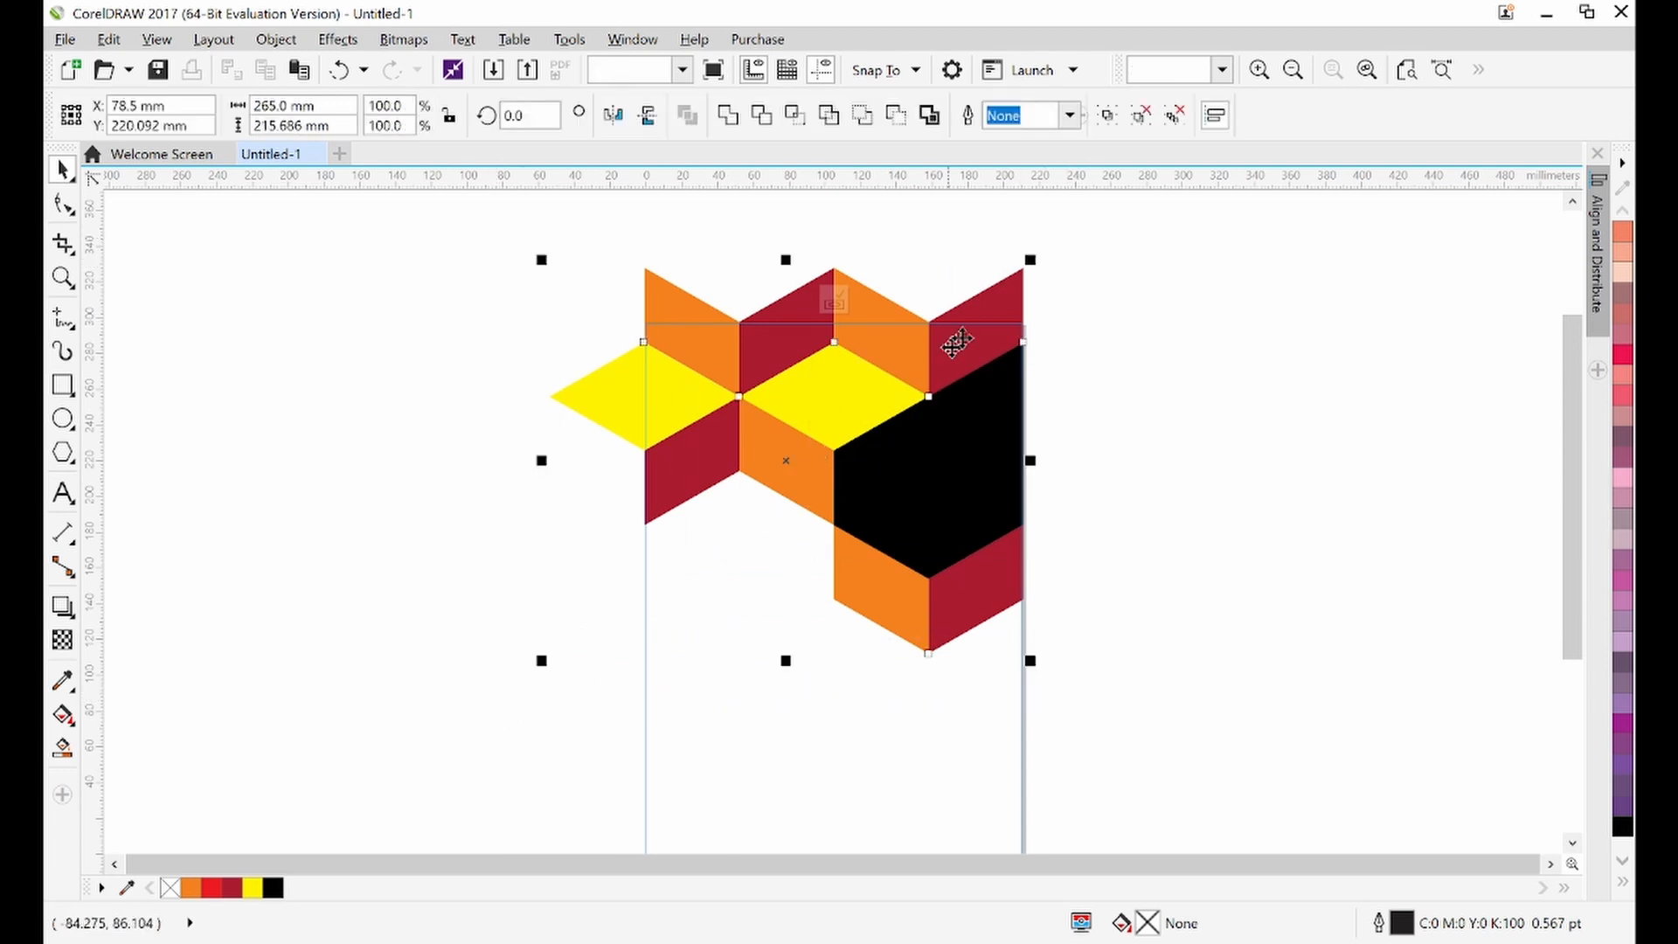
click(1107, 122)
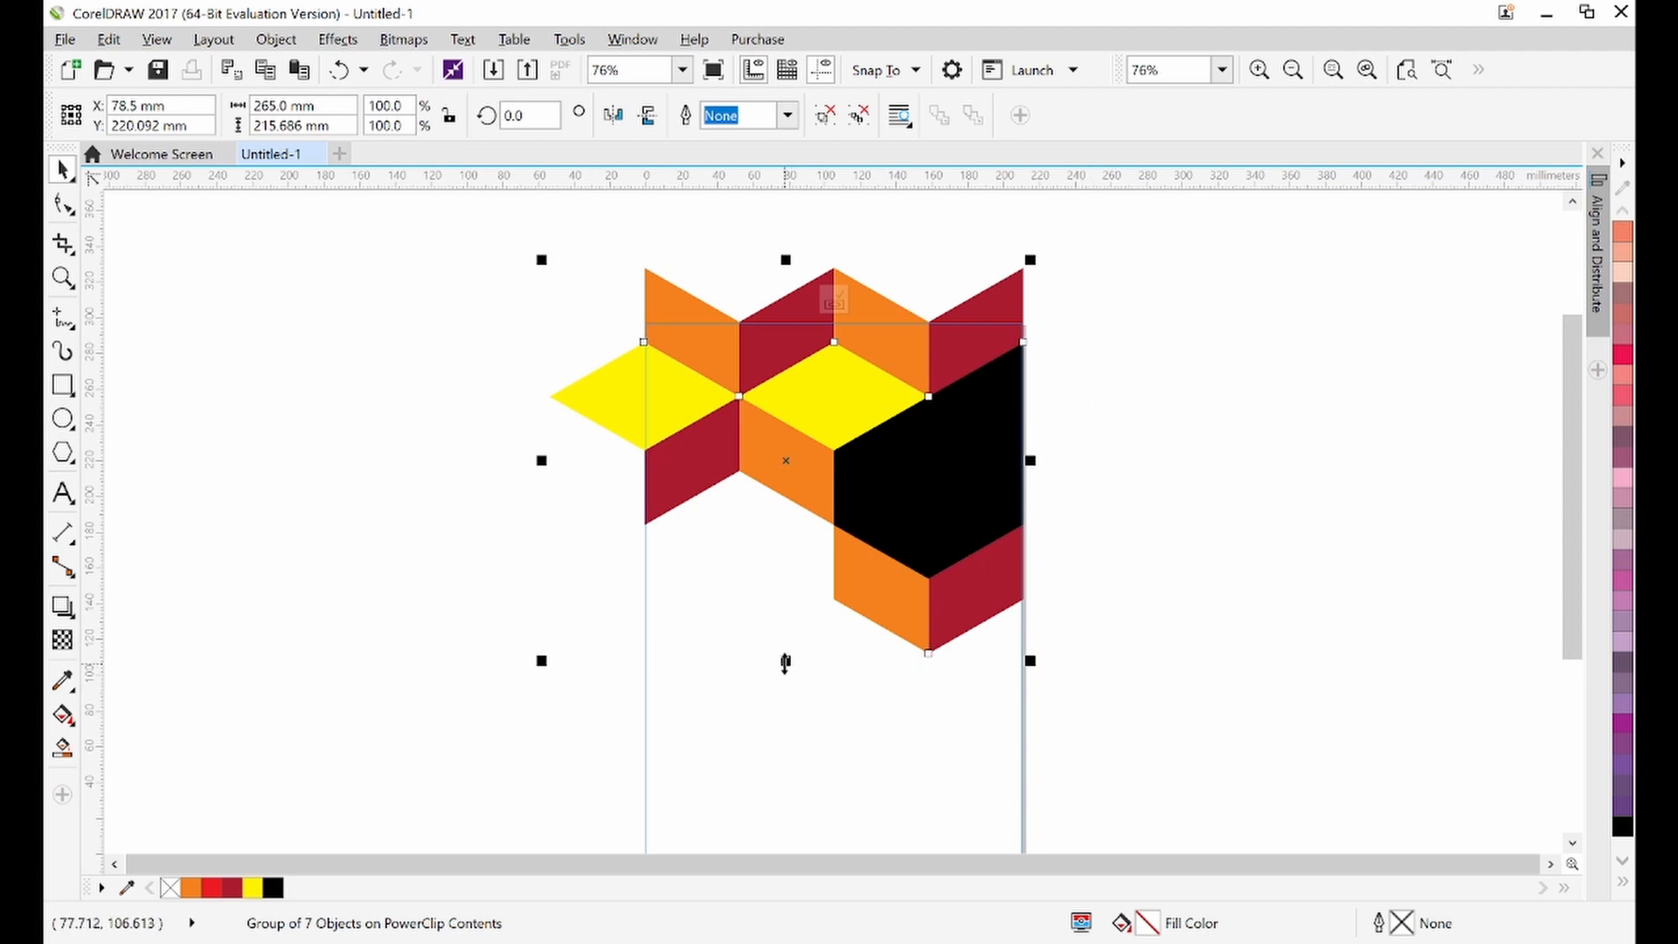
Stretch the pattern group vertically to about 106% of its height
drag(786, 661, 780, 710)
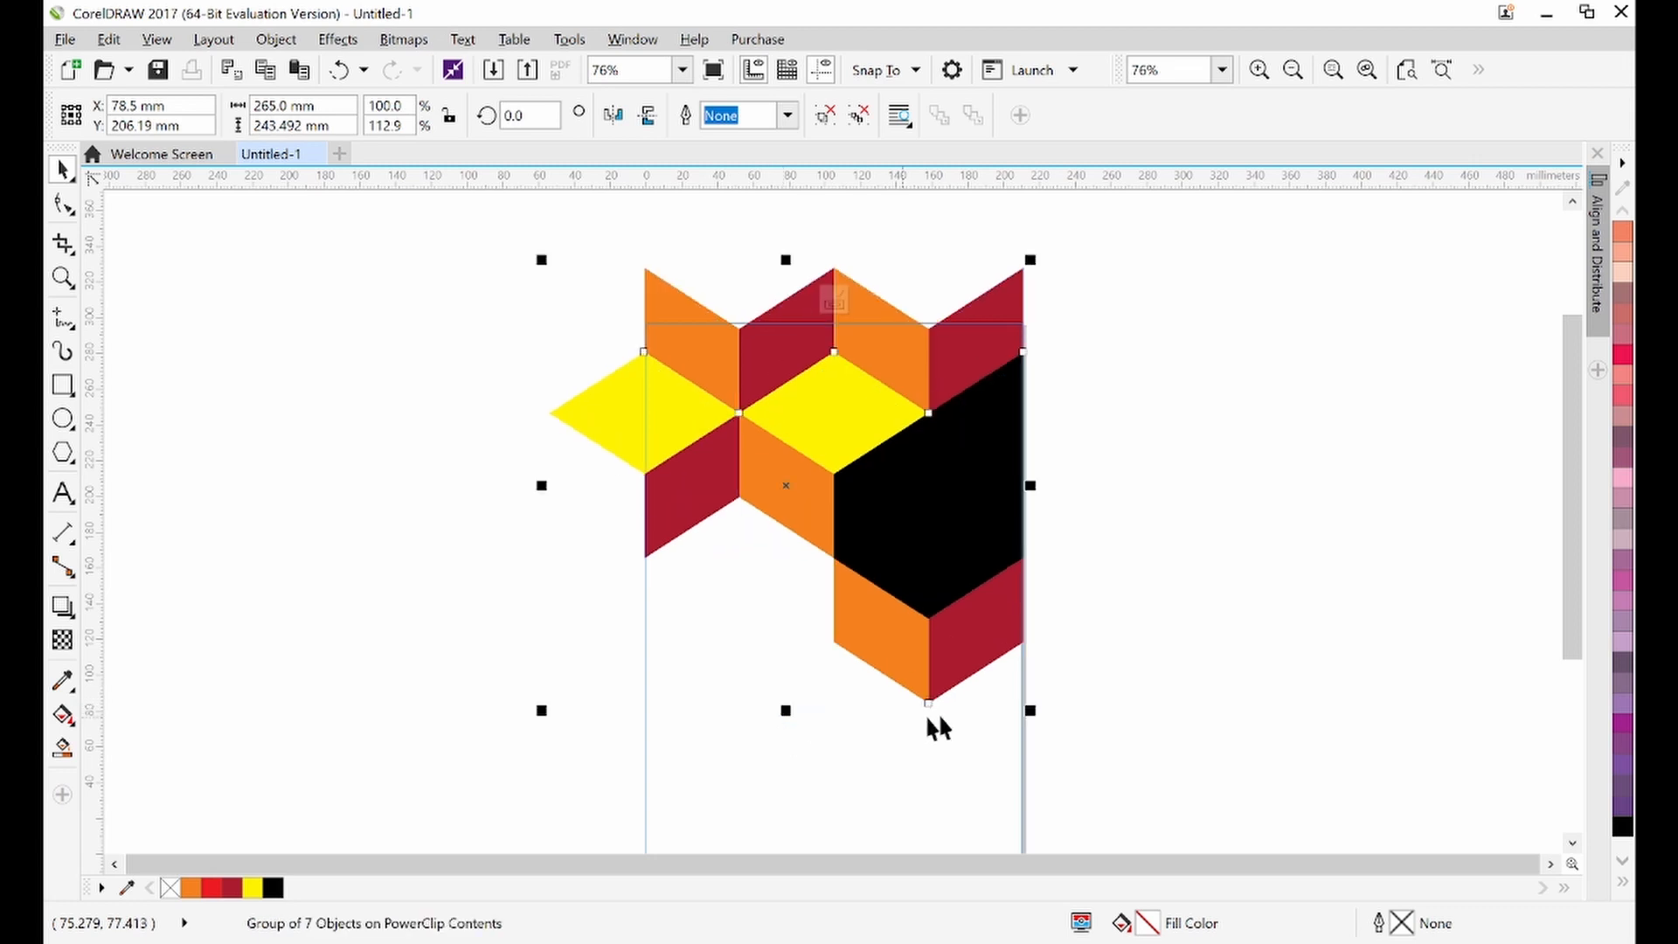
click(1572, 842)
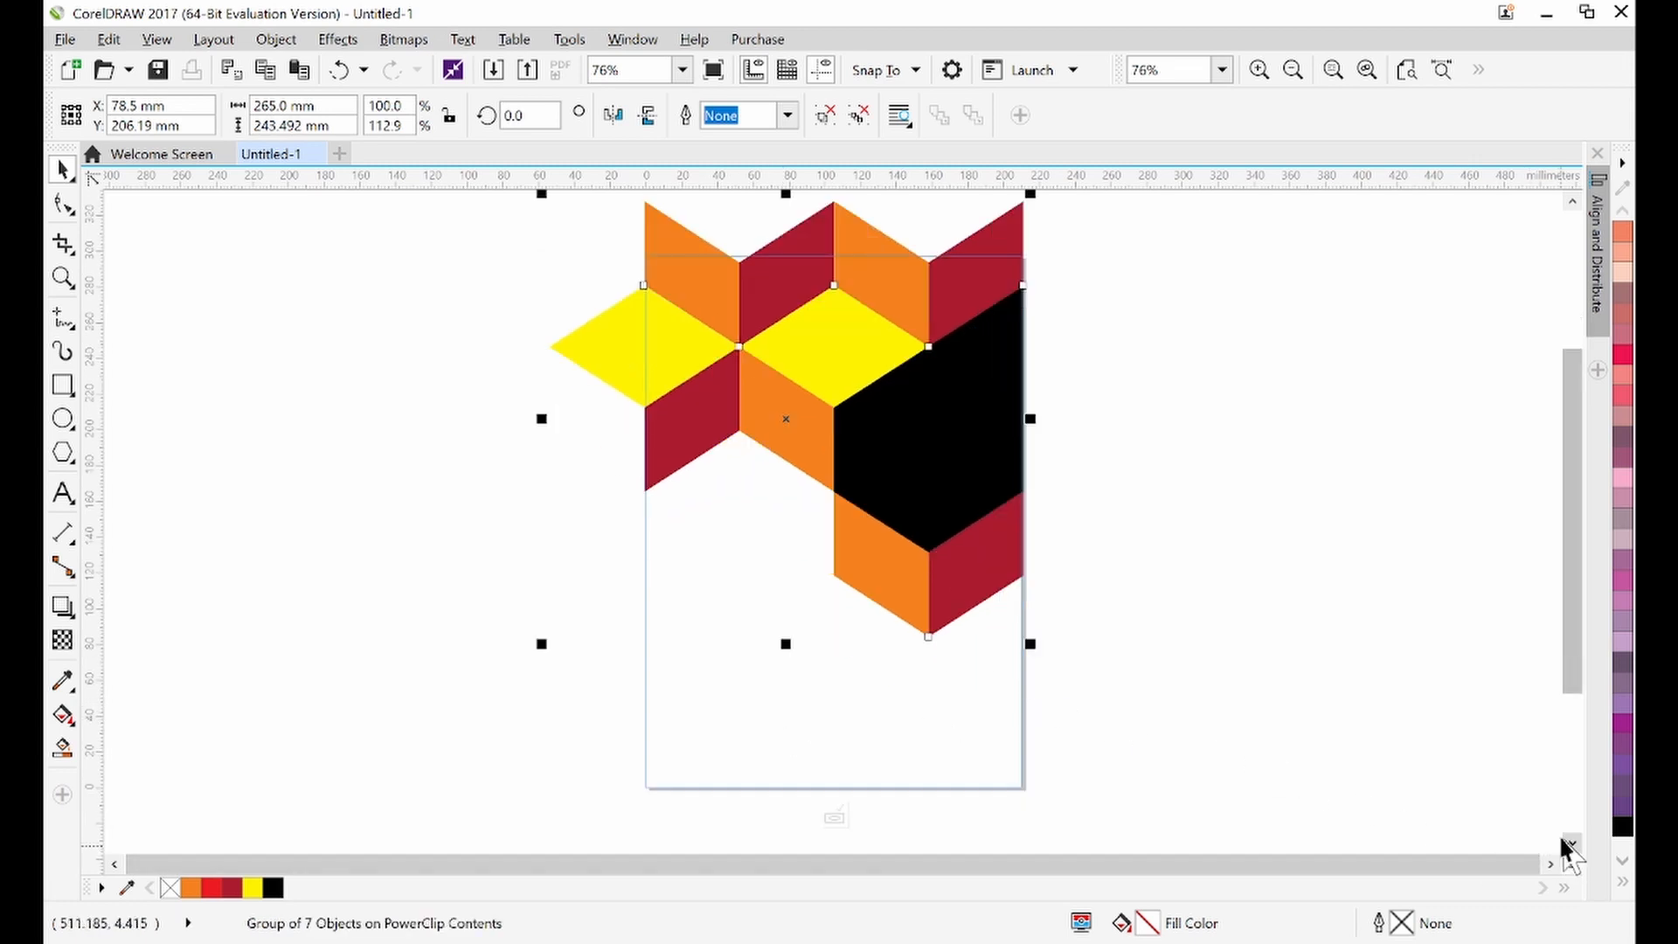
drag(786, 644, 785, 632)
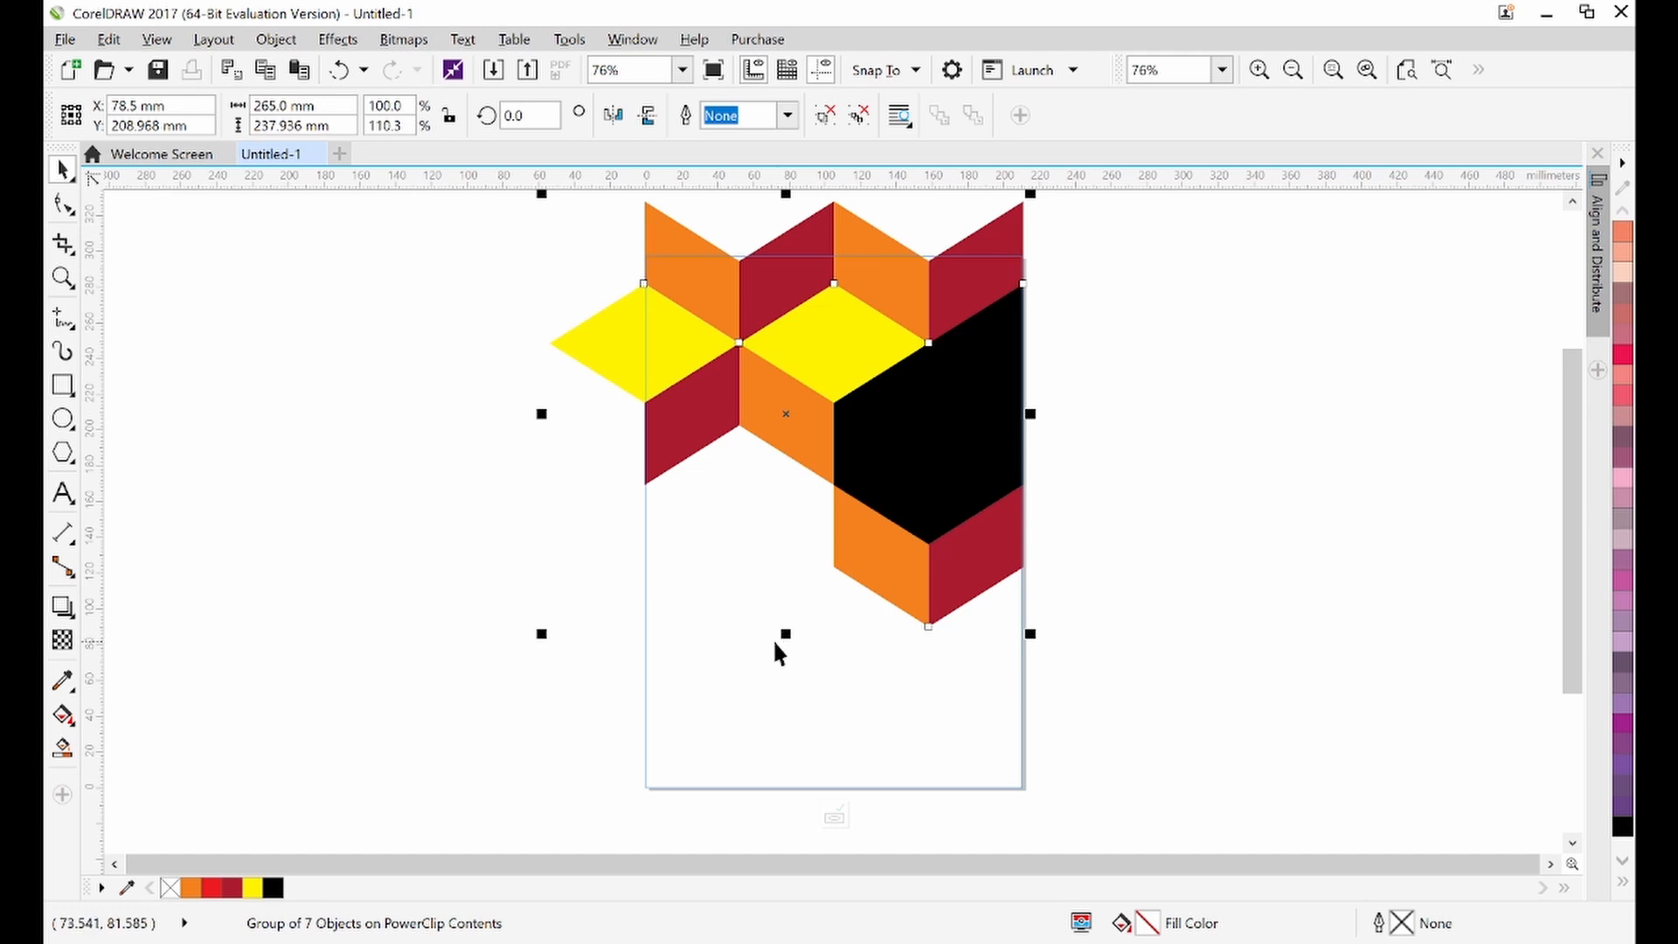
drag(784, 635, 785, 616)
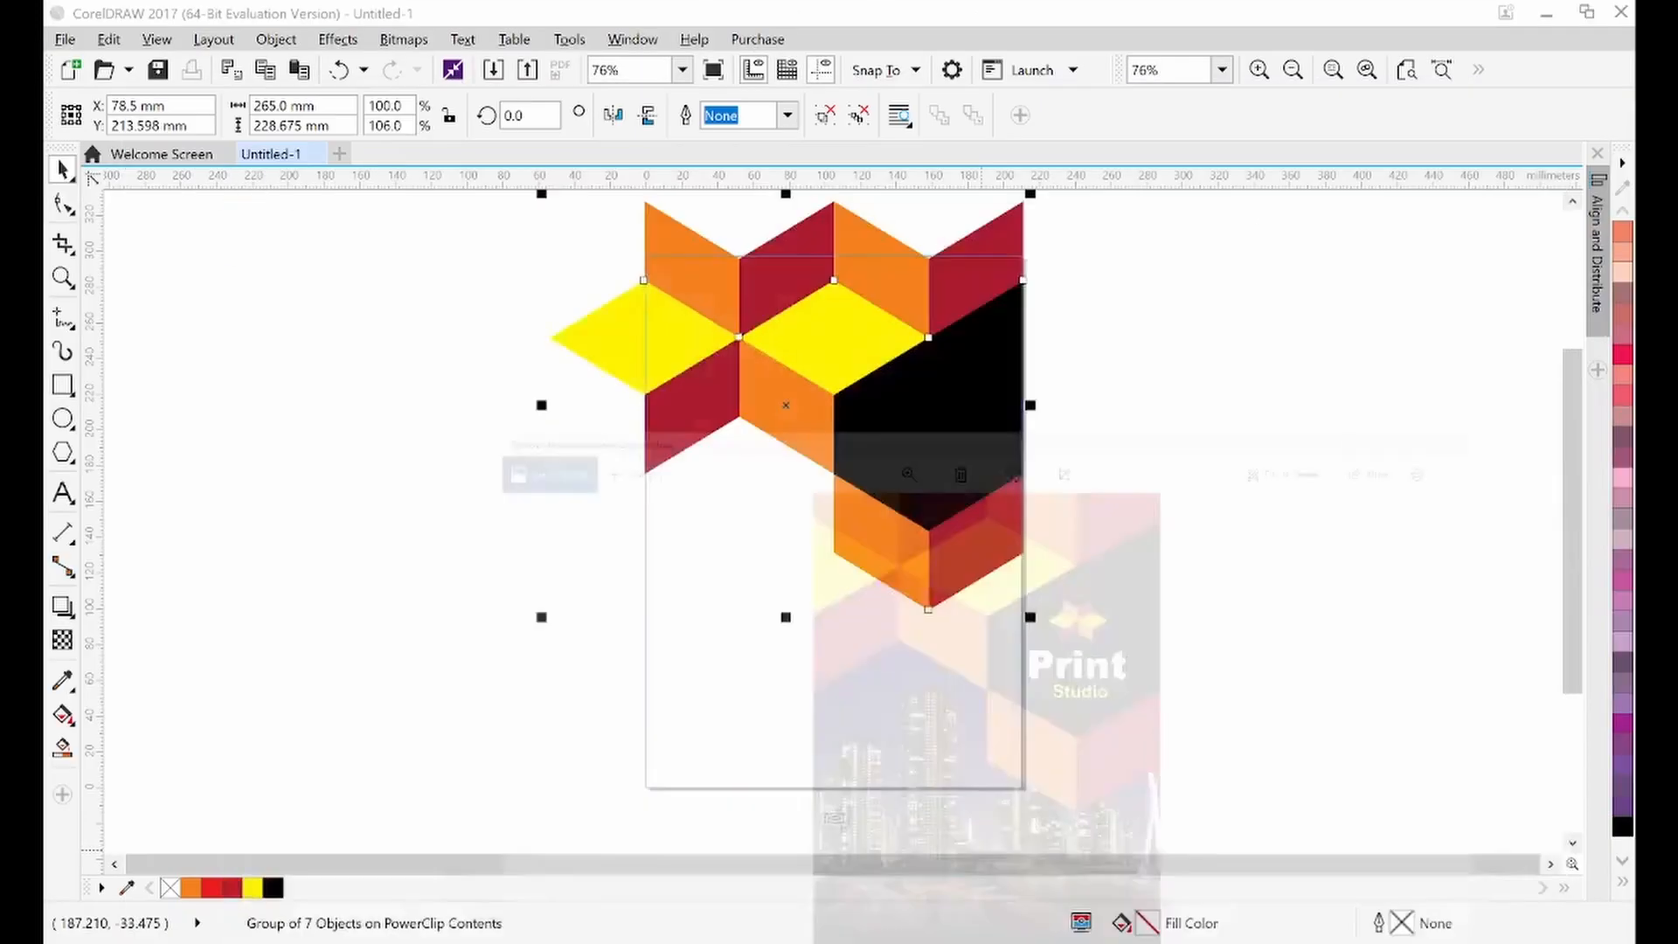
mouse_move(786, 617)
mouse_down()
mouse_move(787, 599)
mouse_move(786, 617)
mouse_up()
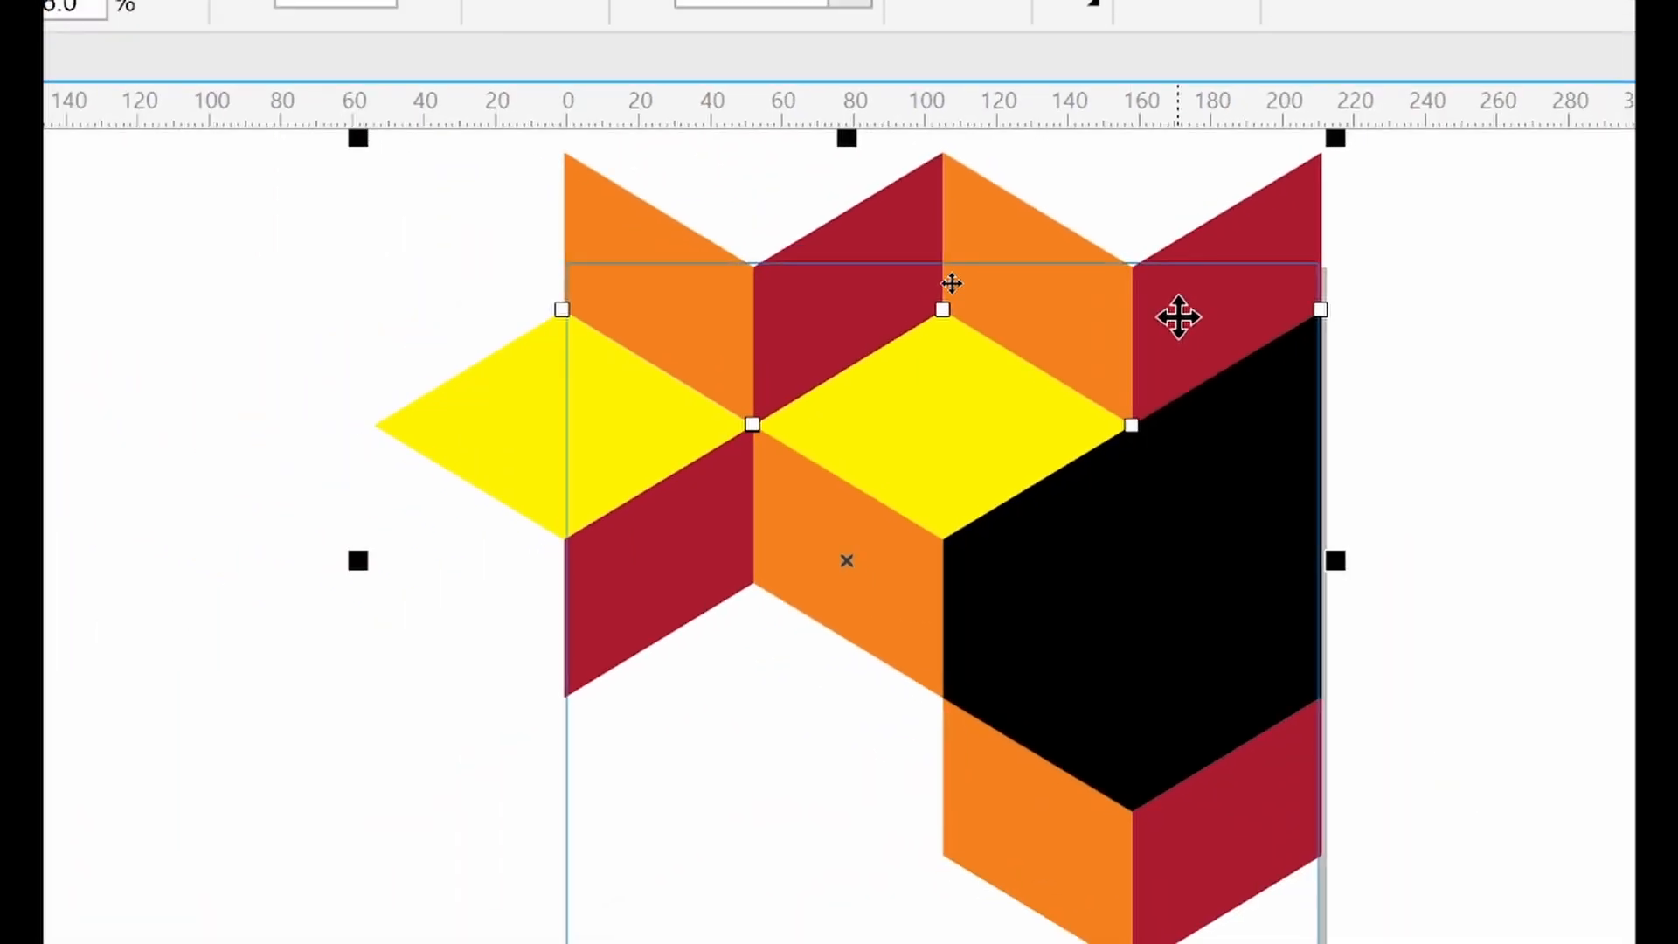
Nudge the pattern group slightly upward and finish editing the PowerClip contents
key(Up)
key(Up)
key(Up)
key(Up)
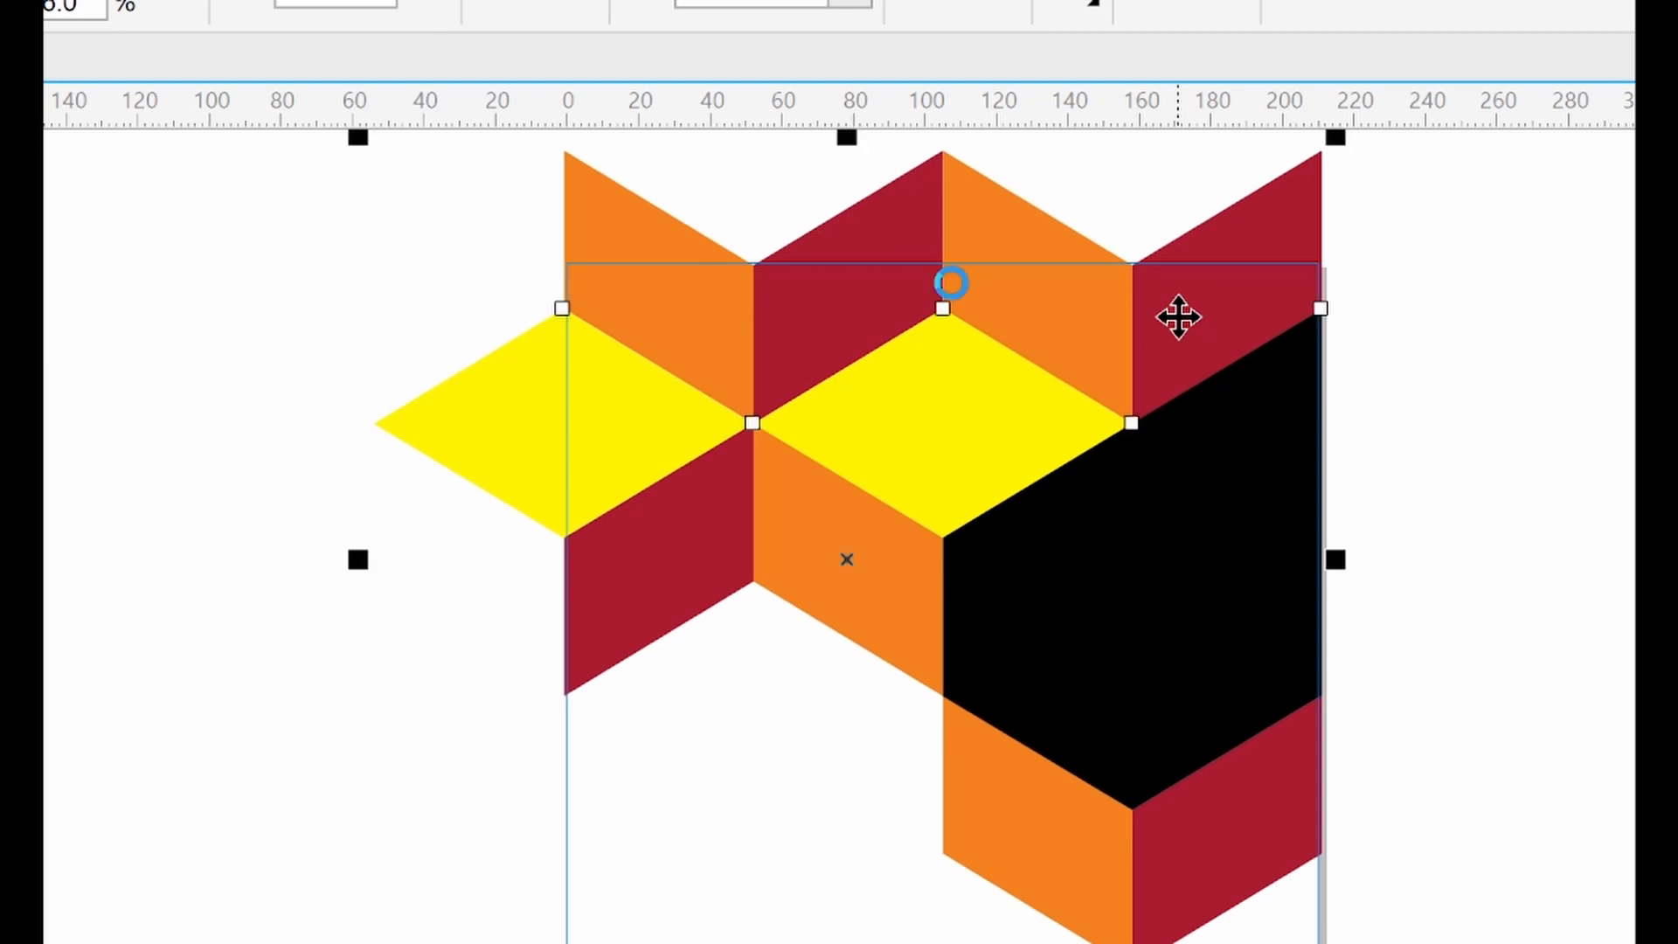
key(Up)
key(Up)
key(Up)
key(Up)
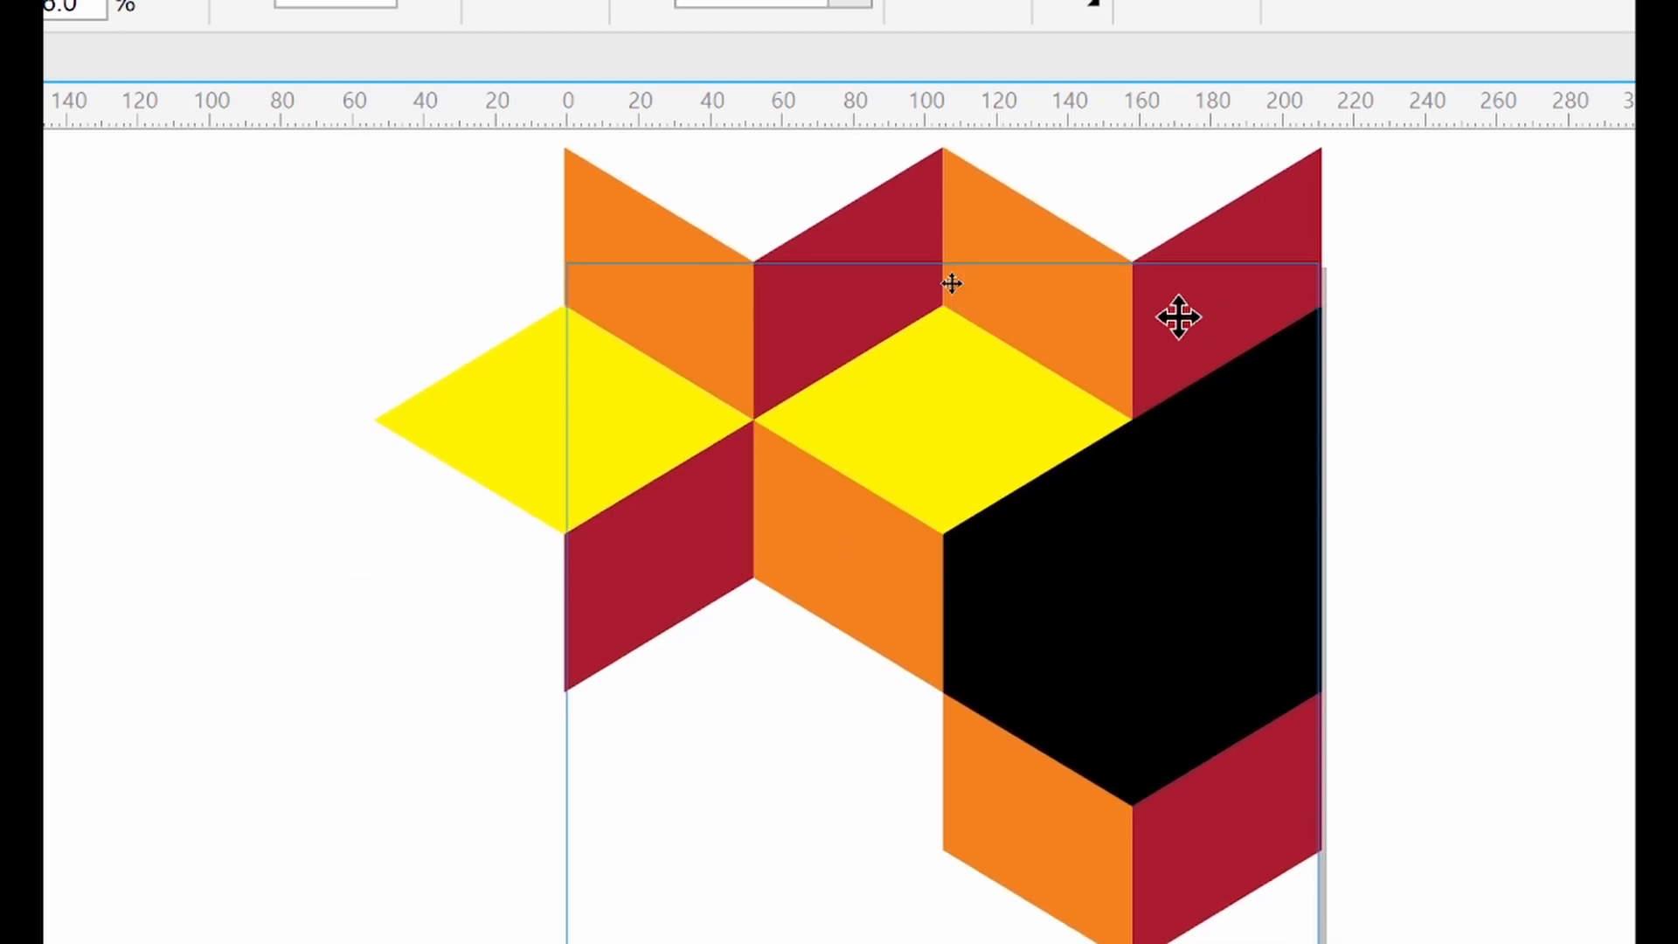
key(Up)
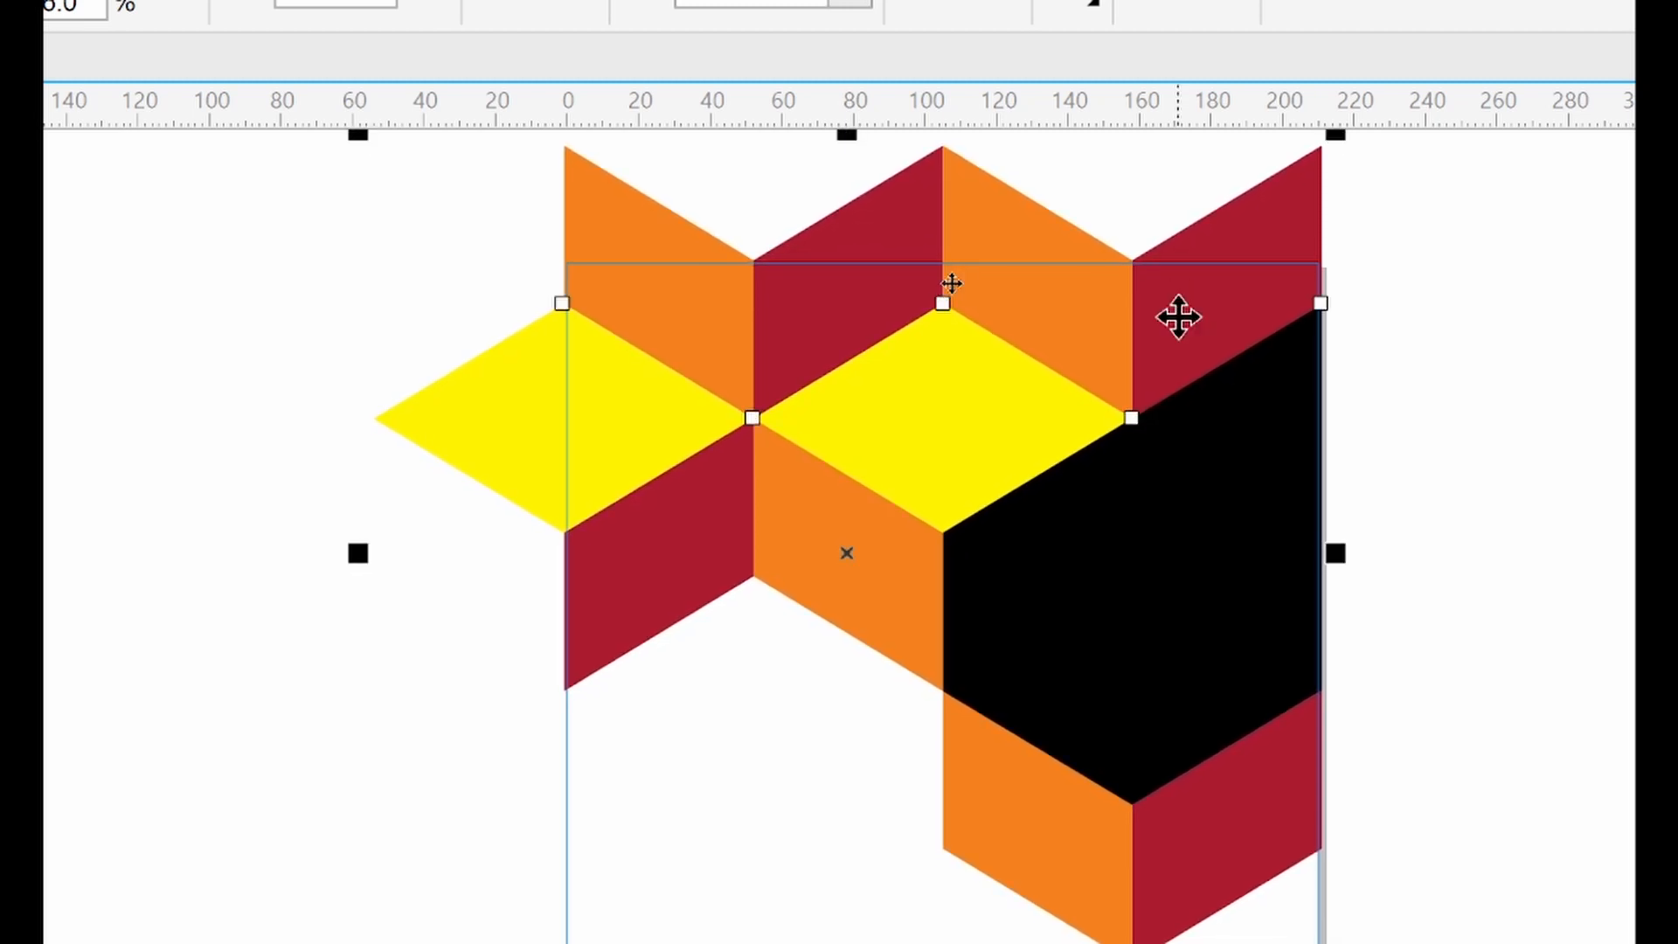
key(Down)
key(Down)
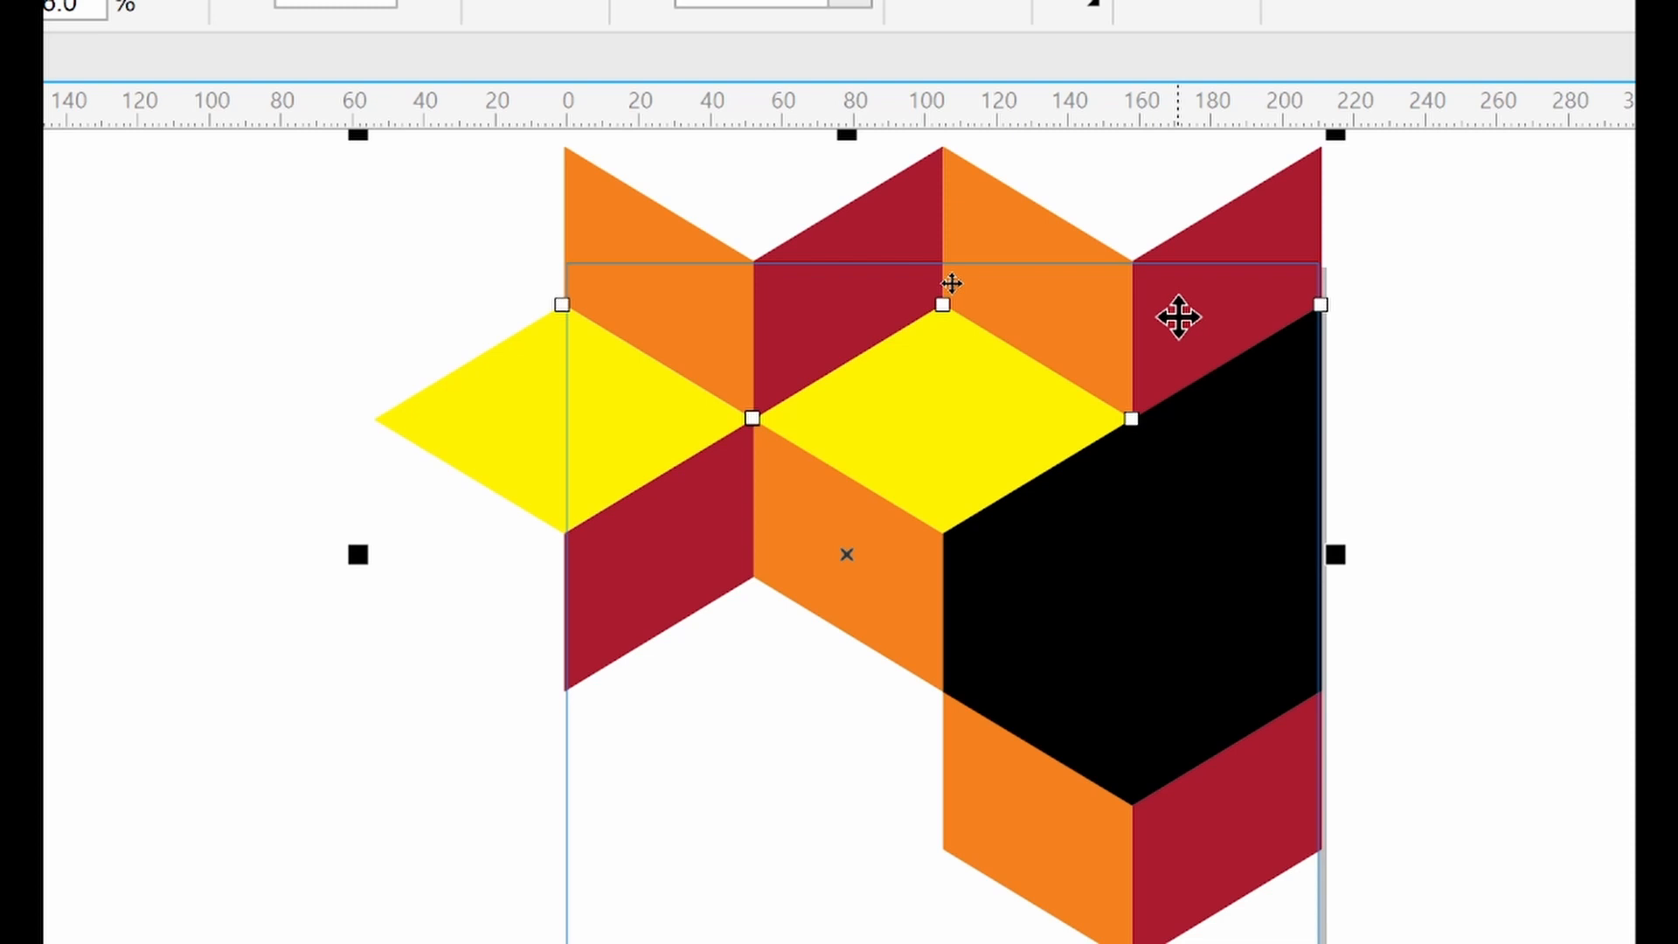
click(1524, 506)
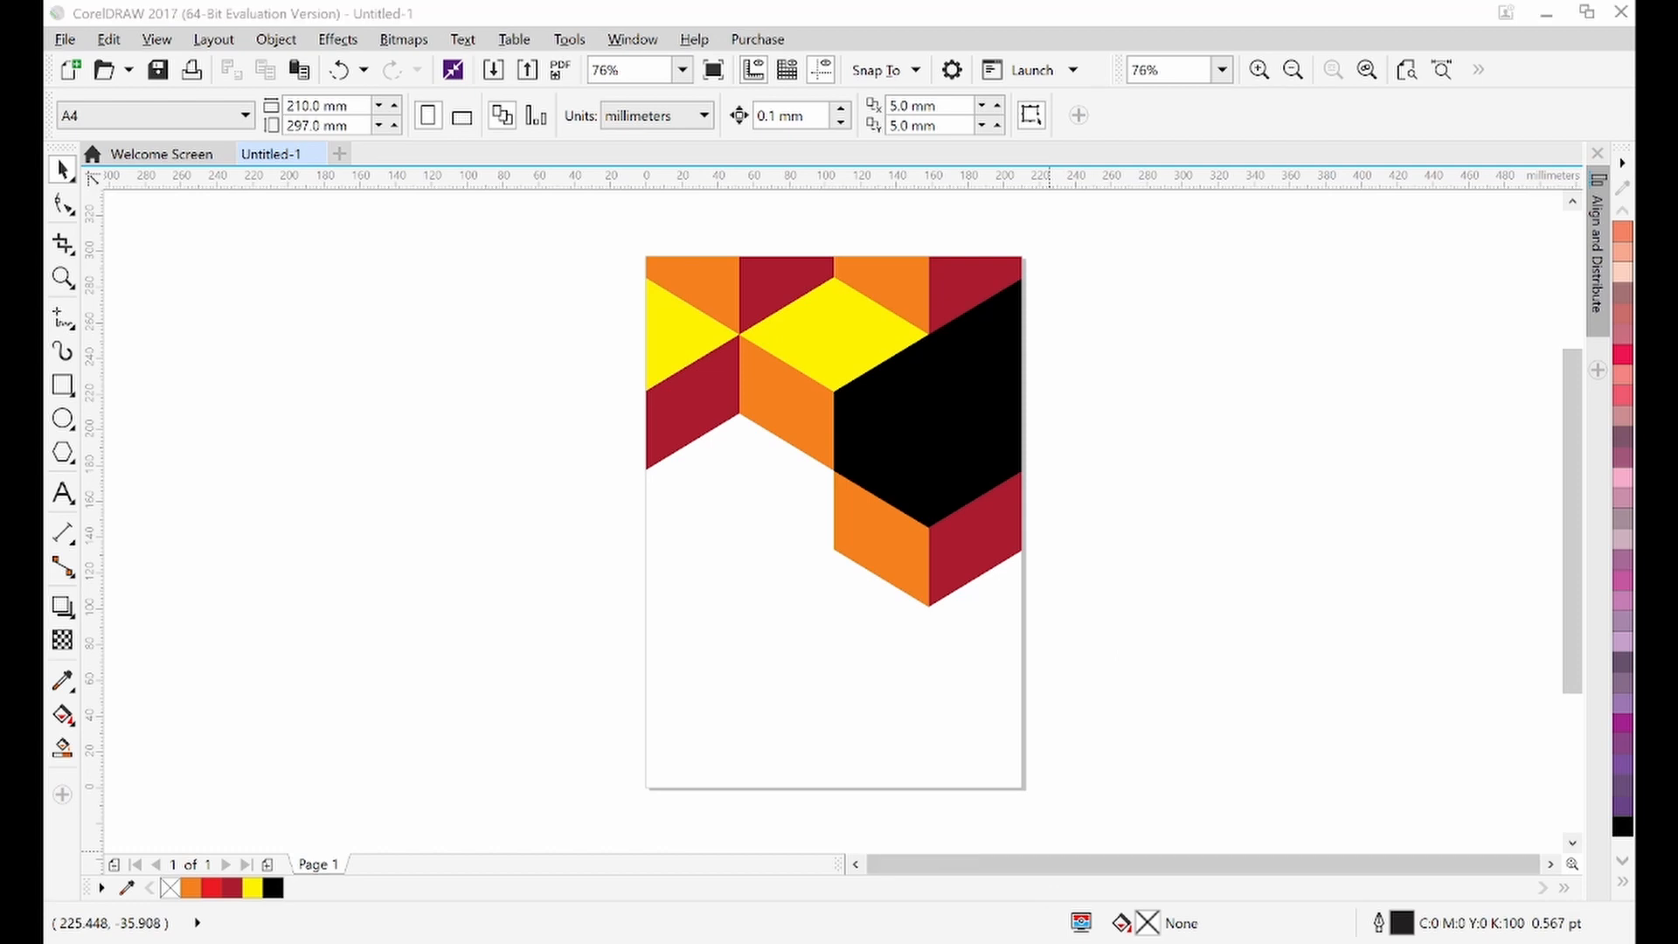
Check the reference cover, then import City Light.jpg from the project folder onto the canvas
click(1023, 303)
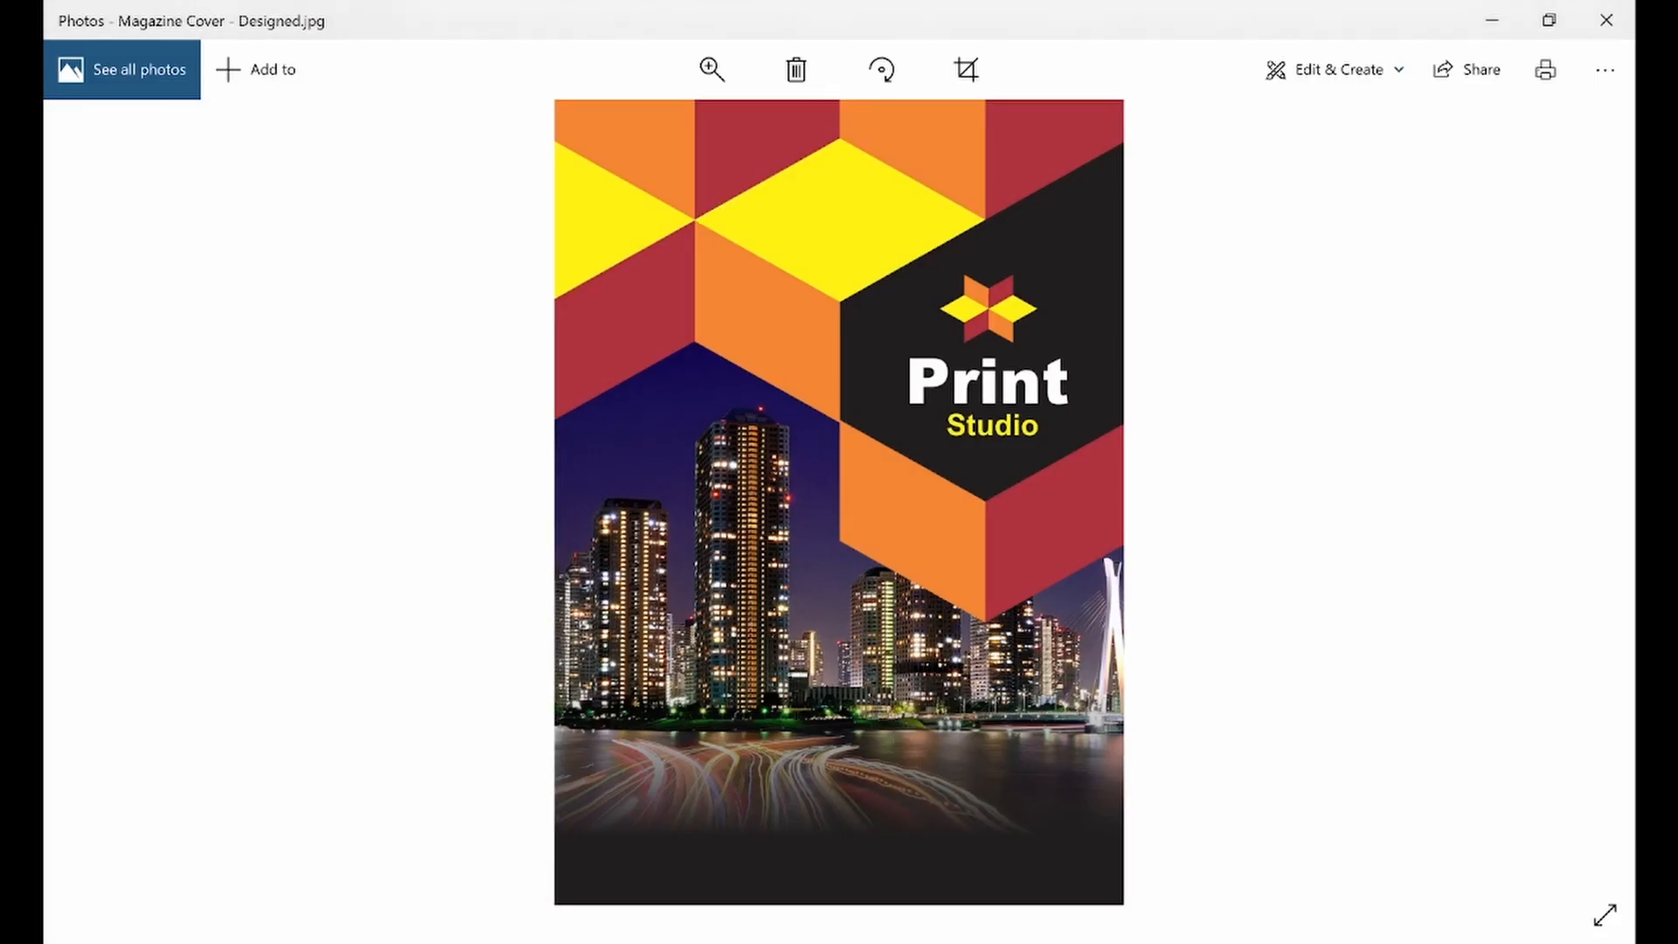
click(1490, 21)
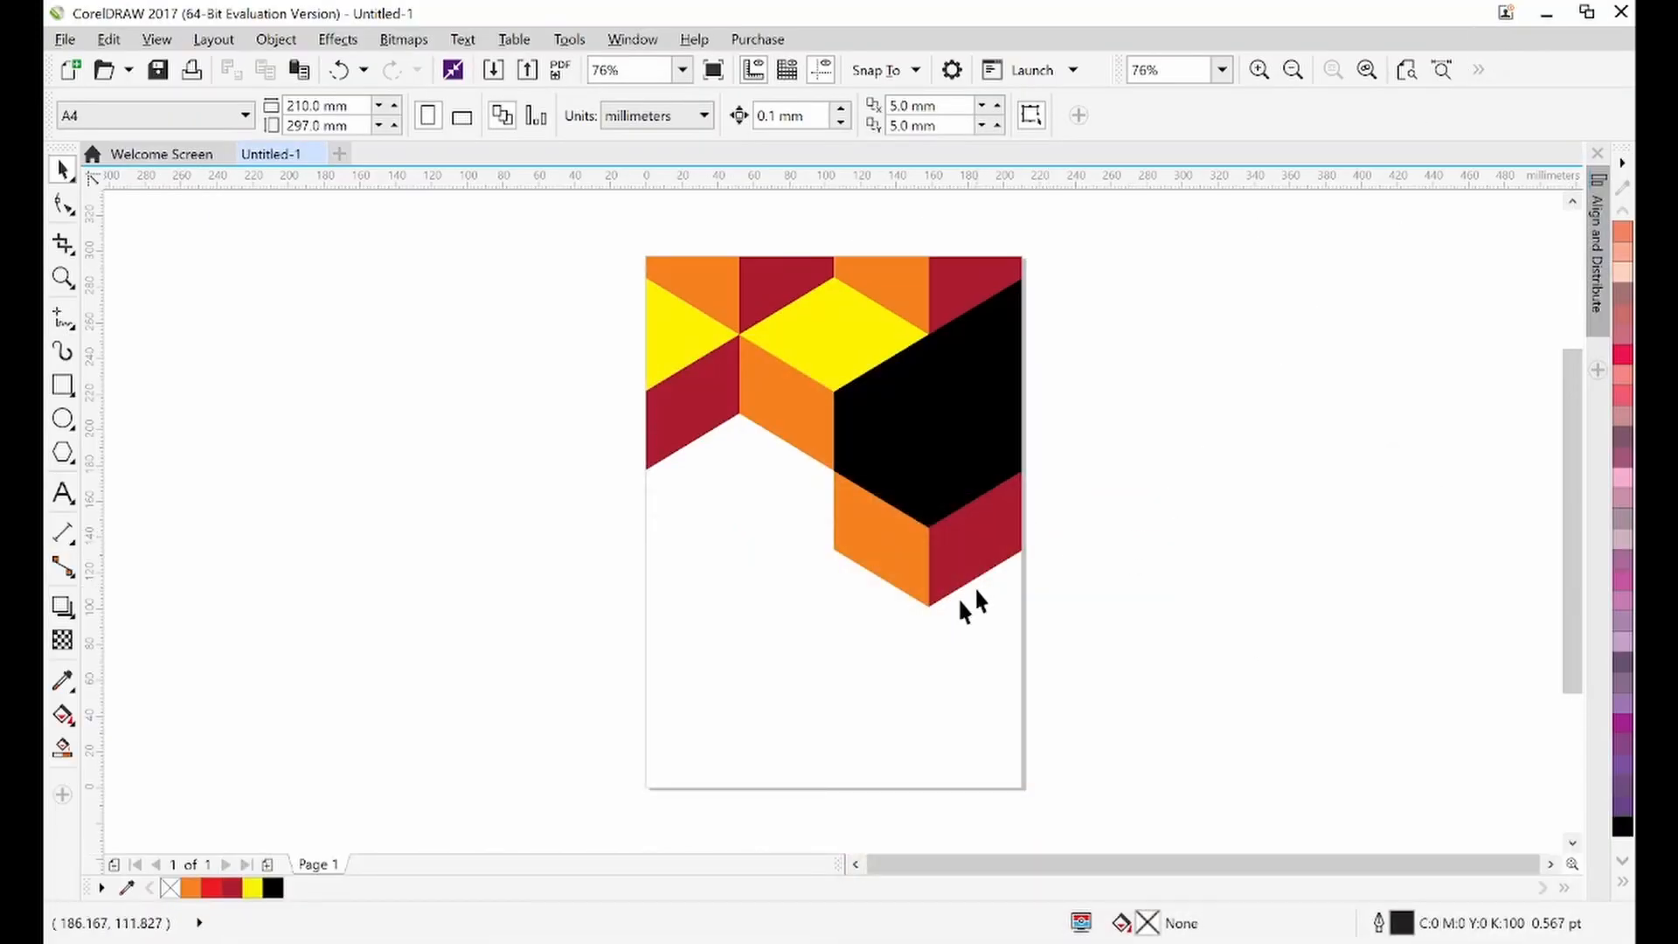
click(549, 942)
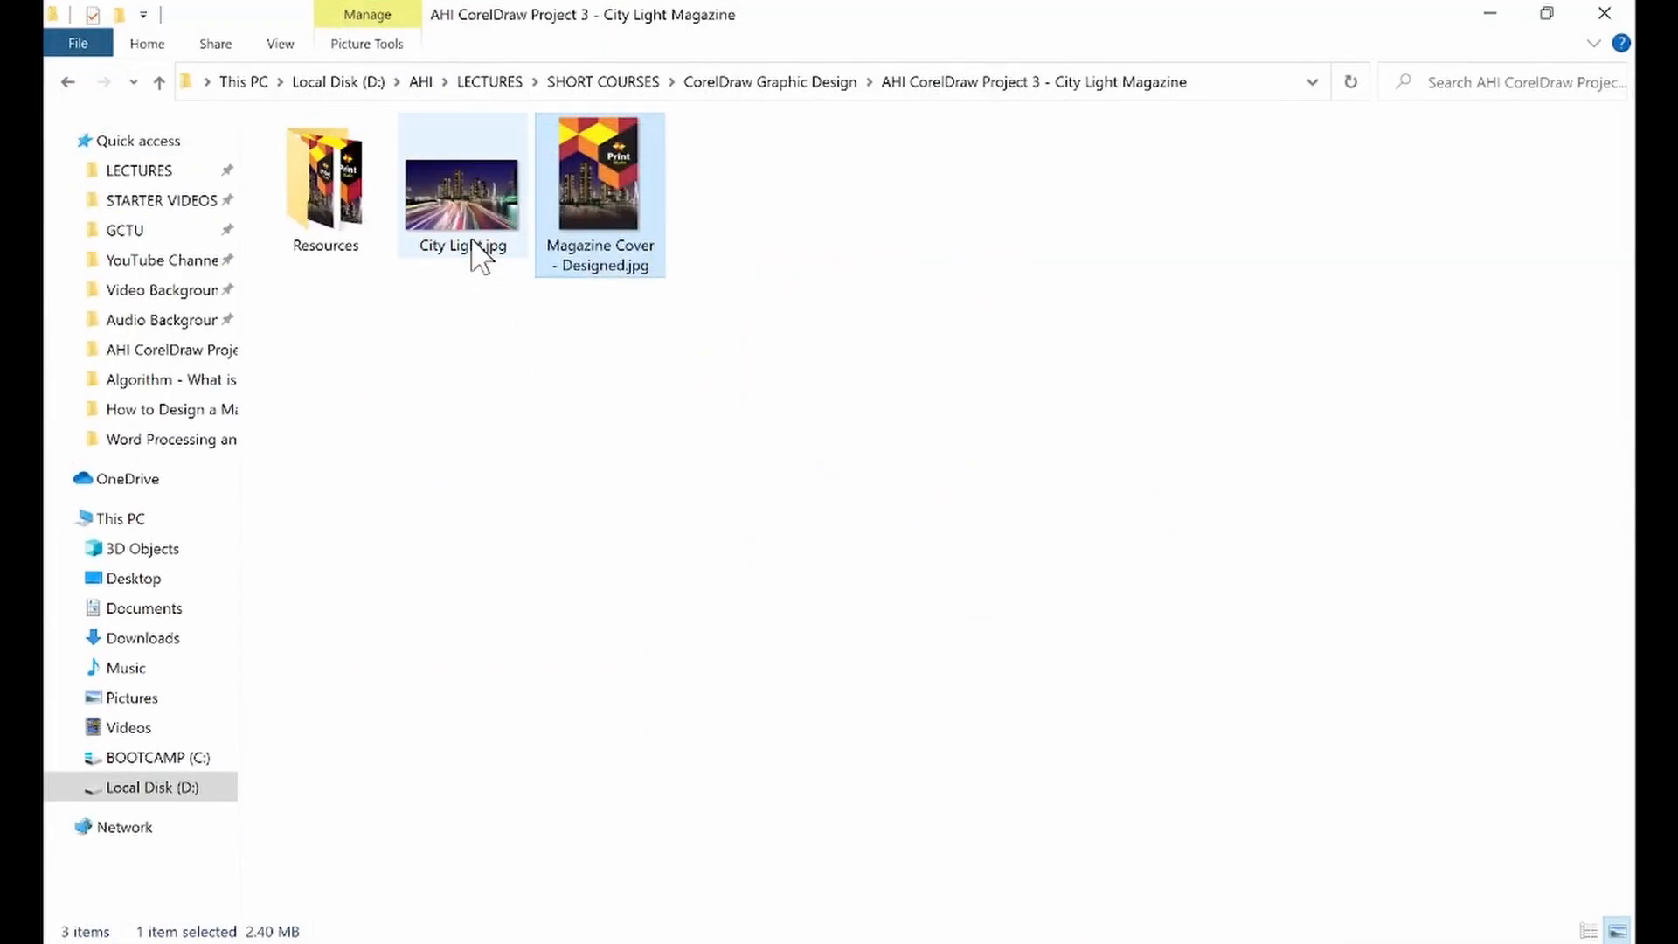
drag(677, 18, 966, 502)
click(967, 680)
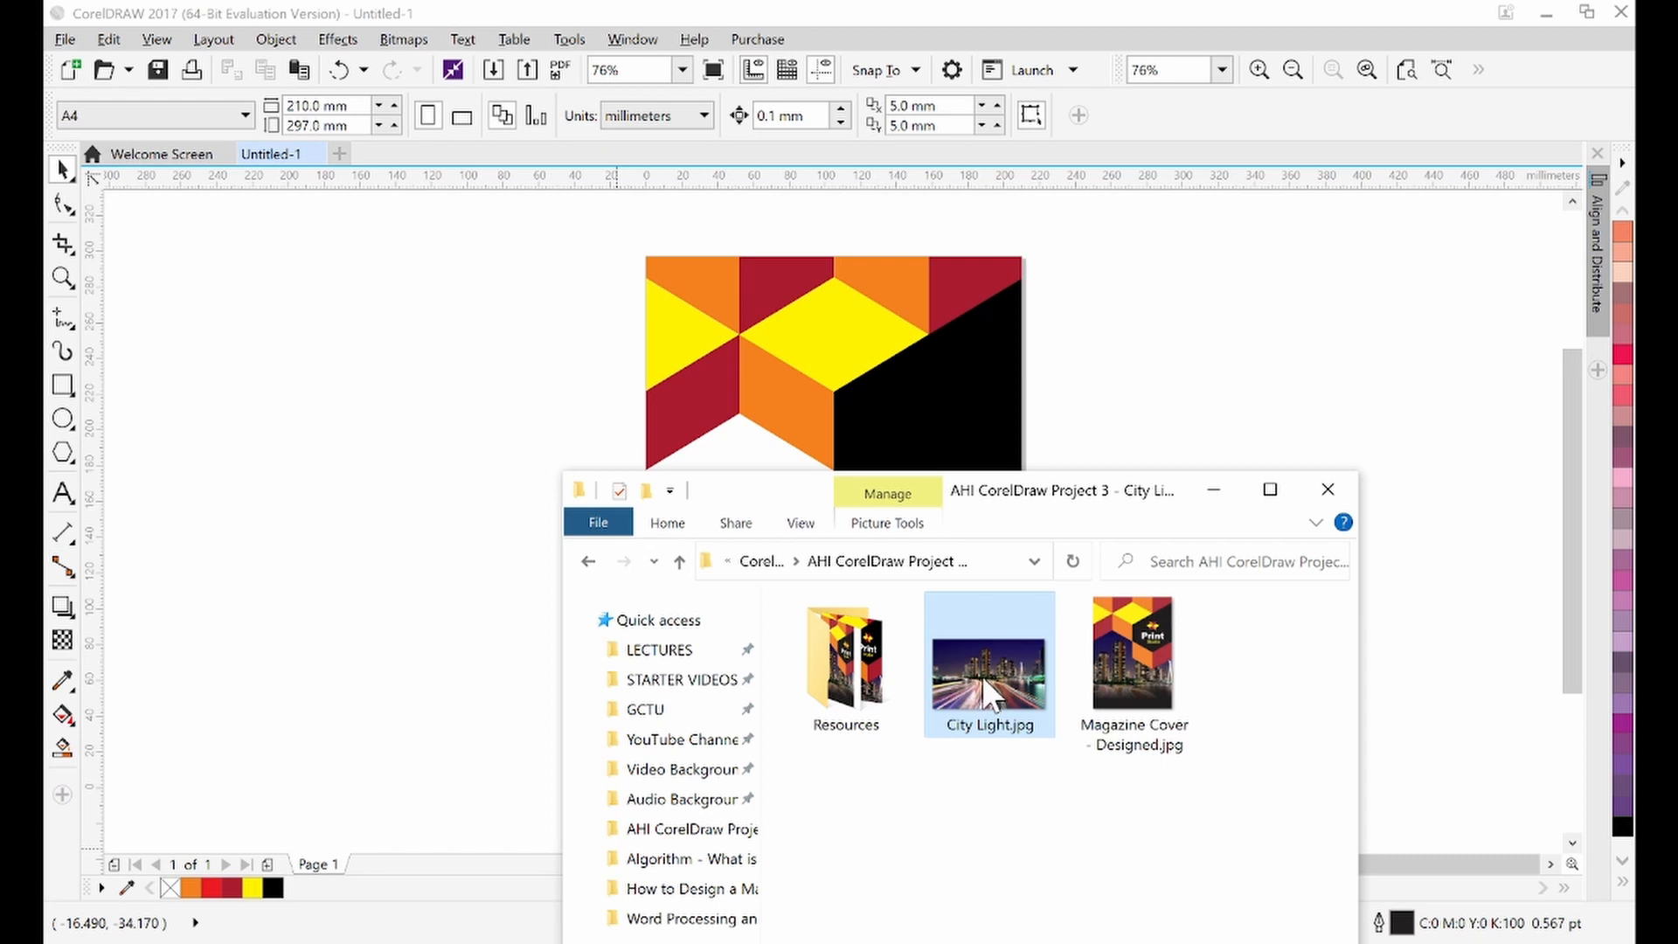
drag(982, 675, 367, 424)
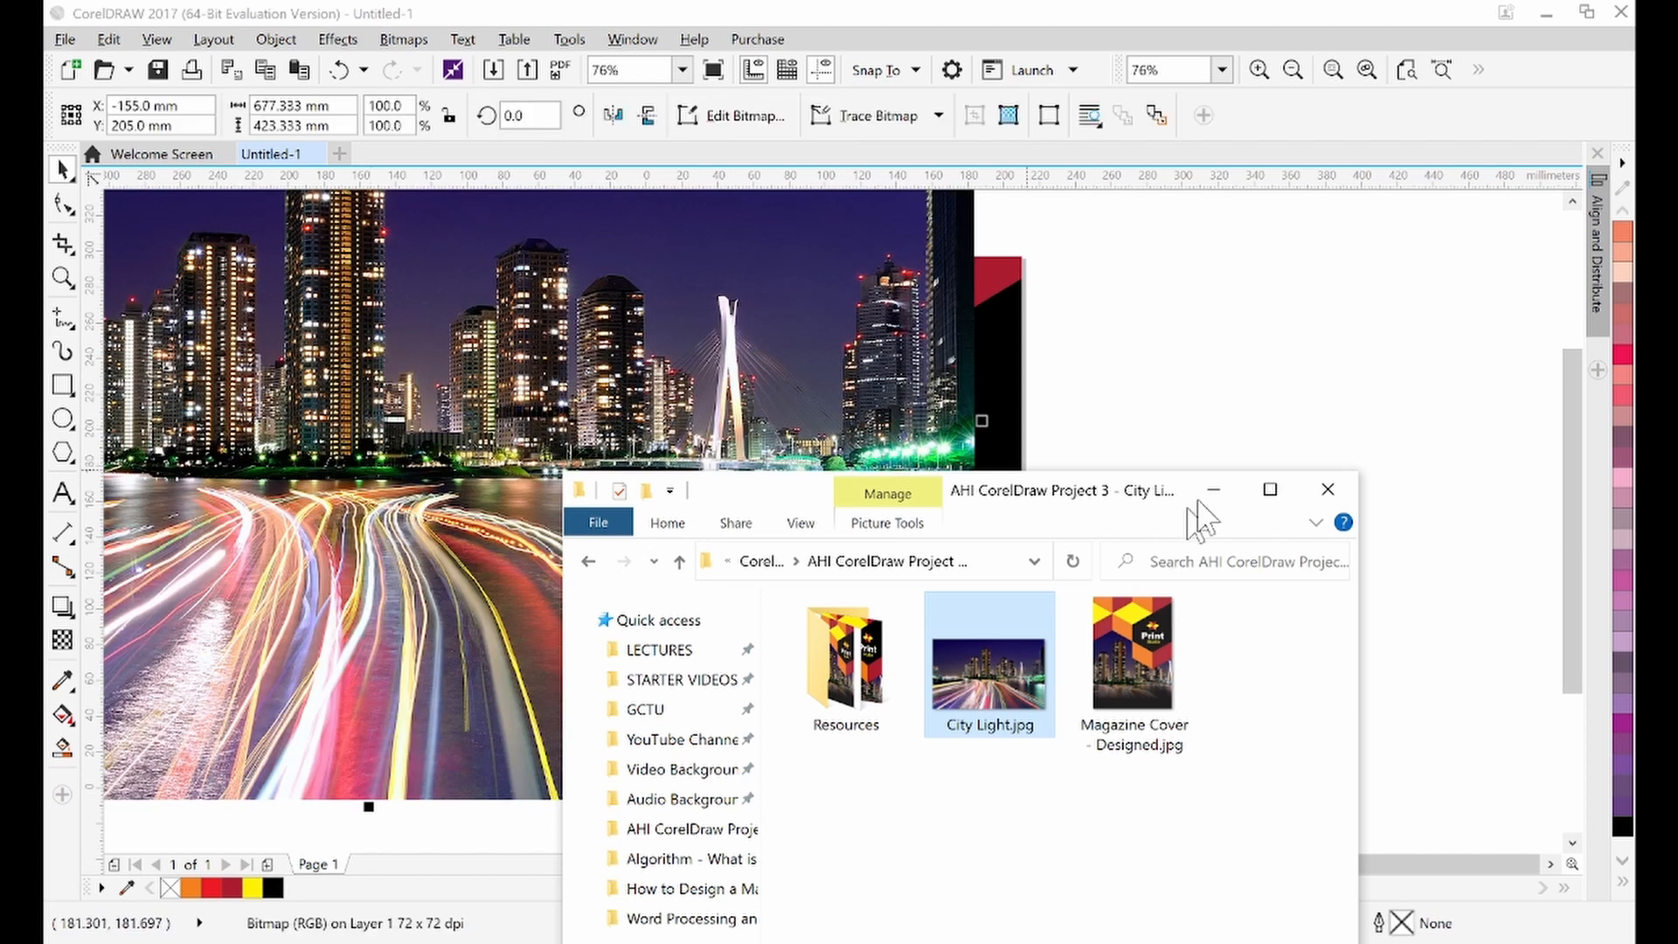
Place the City Light image inside the page frame using PowerClip Inside
click(1213, 490)
drag(396, 341, 927, 580)
drag(701, 440, 772, 650)
drag(920, 553, 541, 424)
drag(1020, 662, 629, 495)
drag(721, 605, 474, 529)
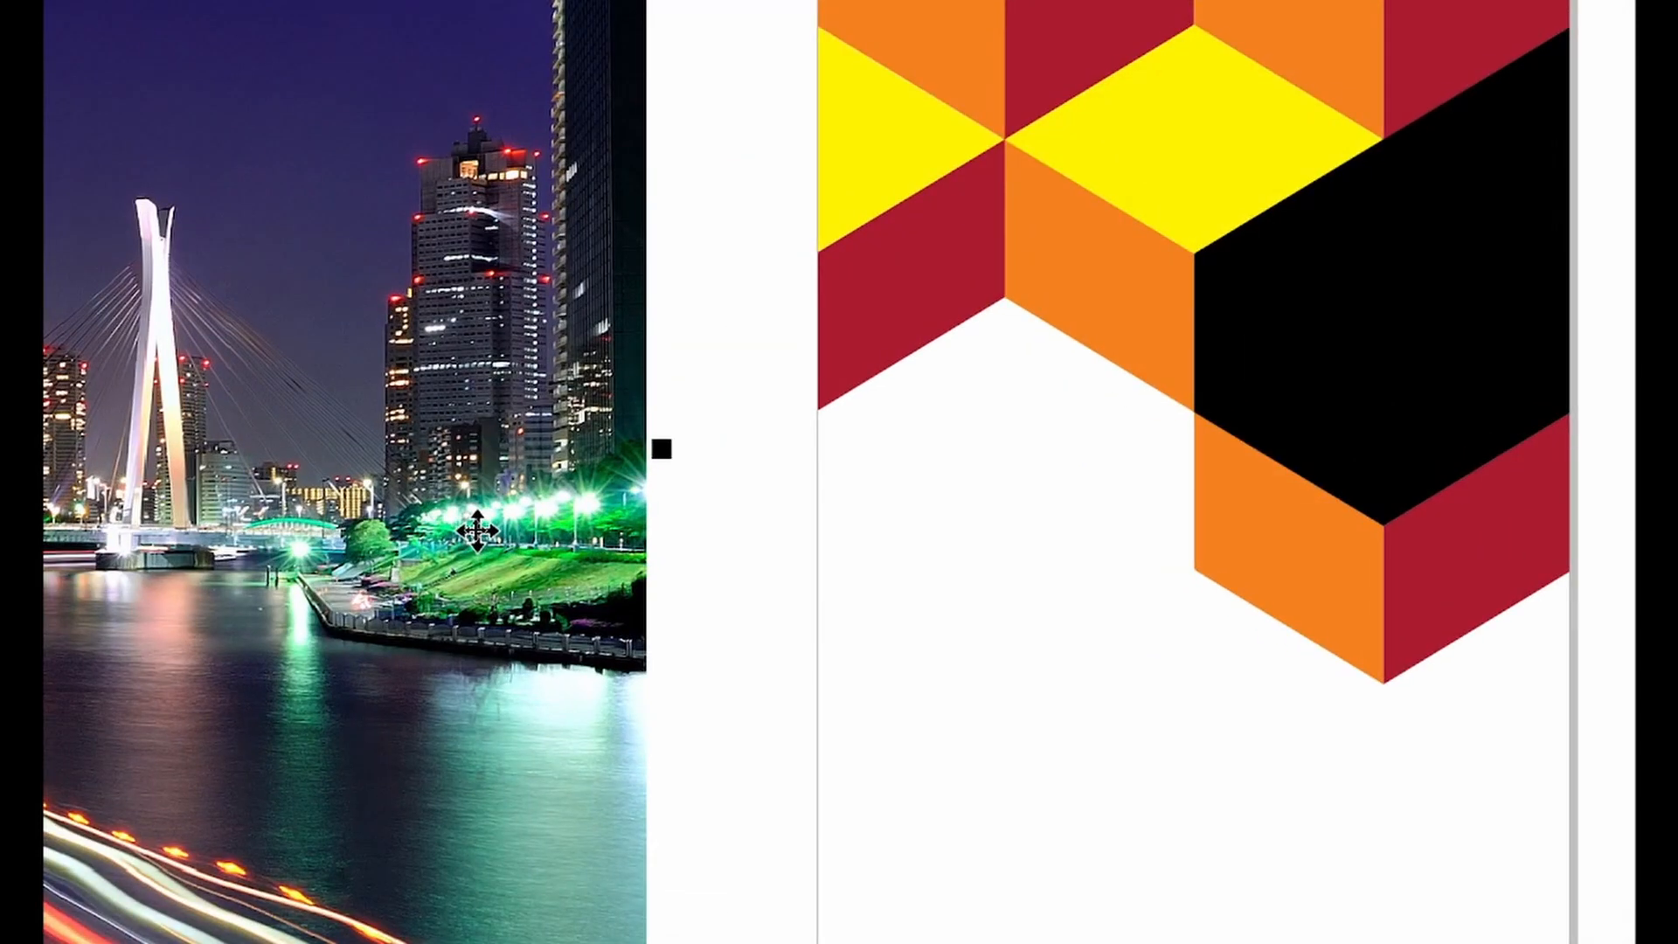
drag(511, 571, 1019, 670)
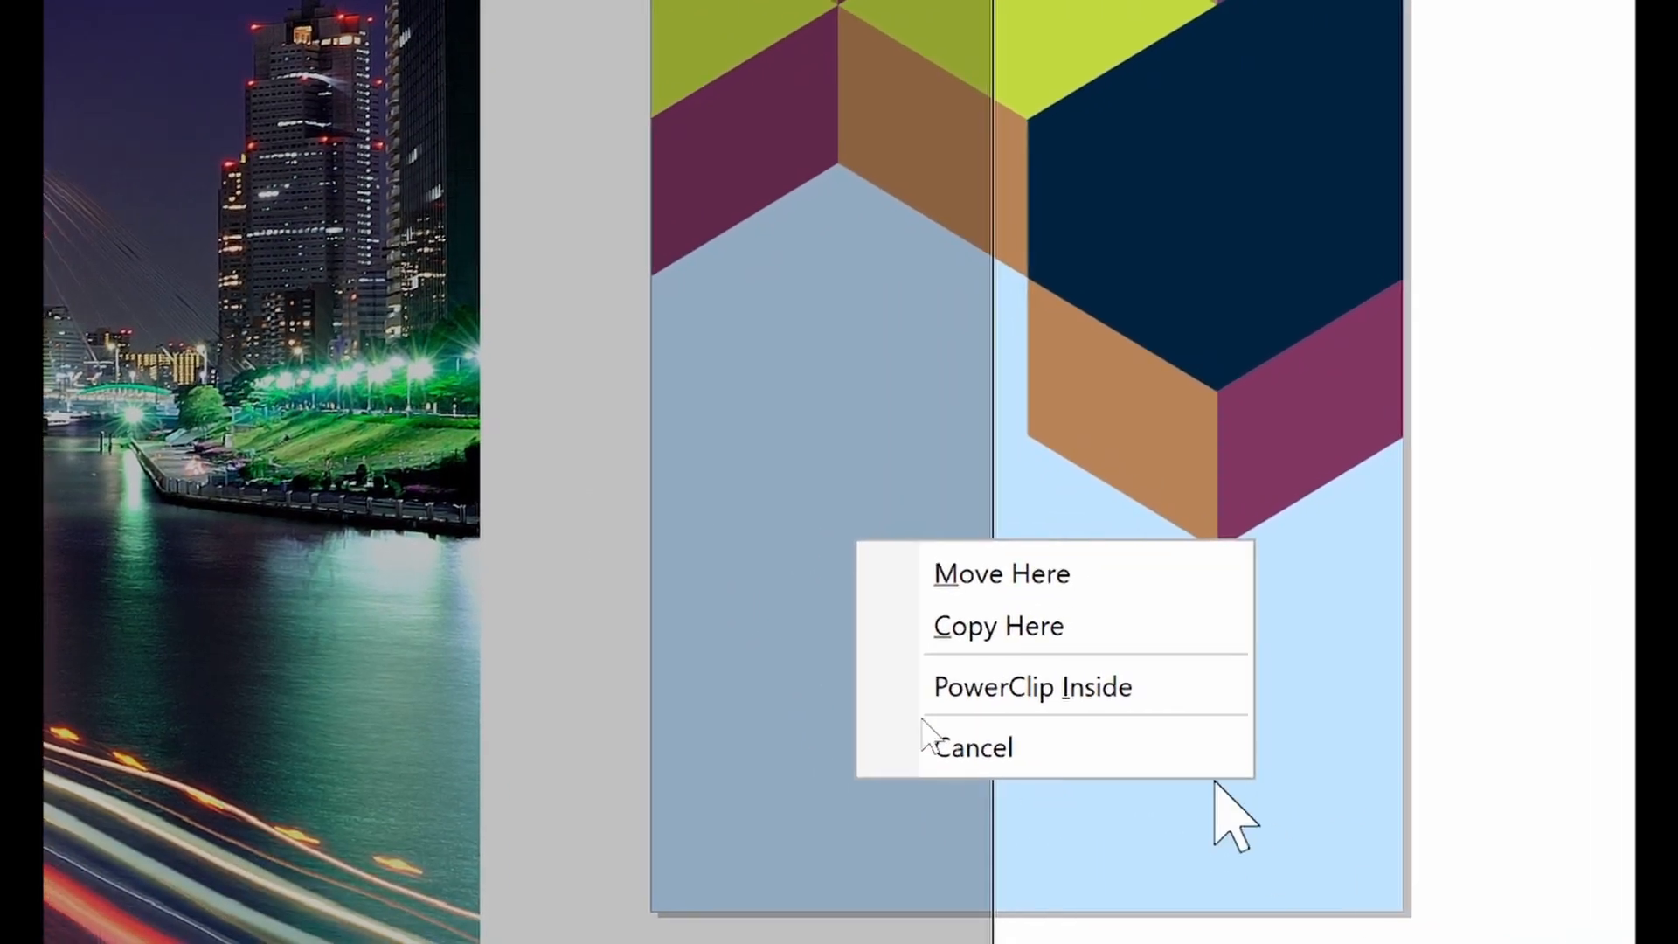
click(1127, 685)
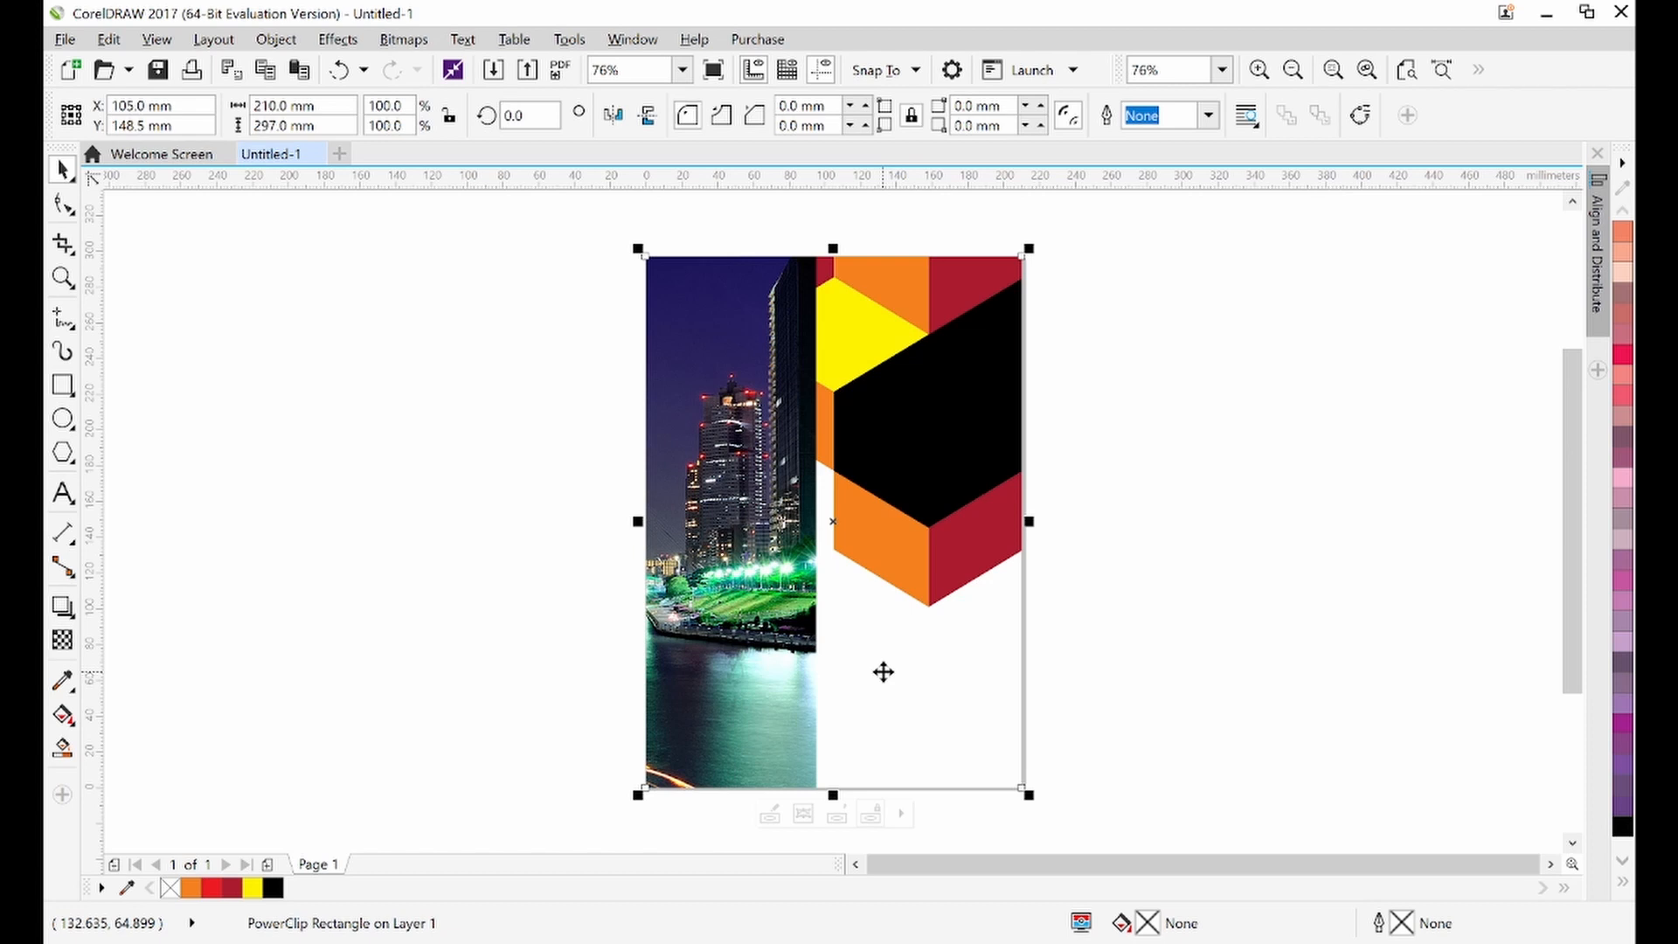
Edit the PowerClip contents, scaling the city photo down to about 64% and moving it beneath the pattern
double_click(779, 658)
drag(483, 614, 877, 647)
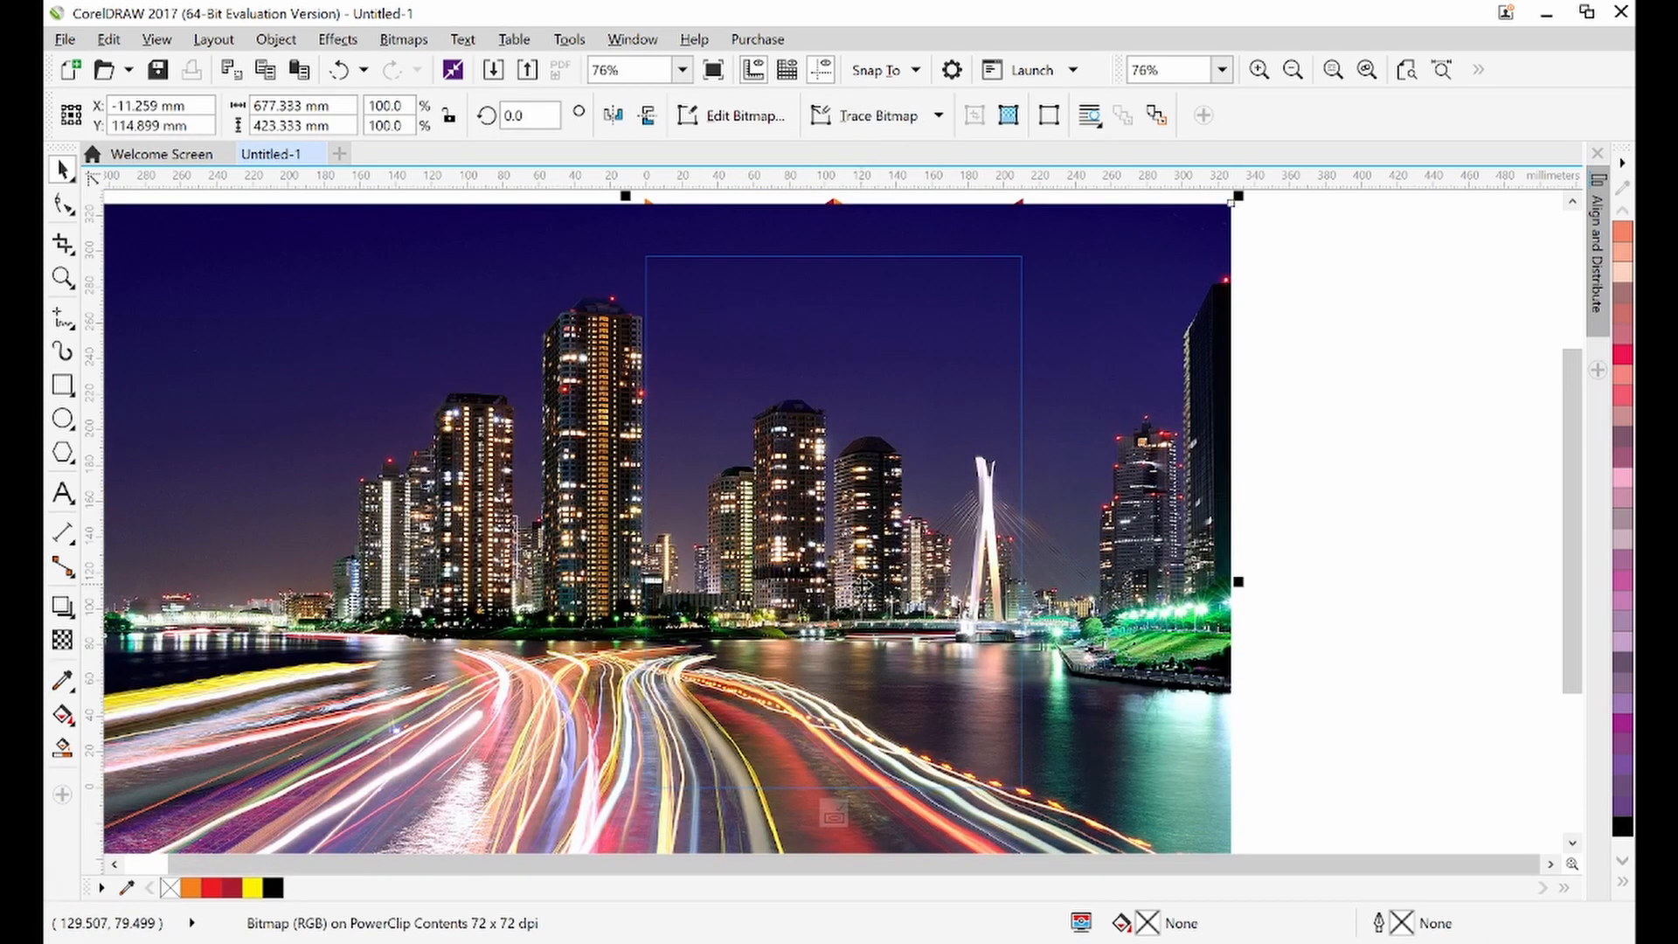
drag(857, 583, 1024, 607)
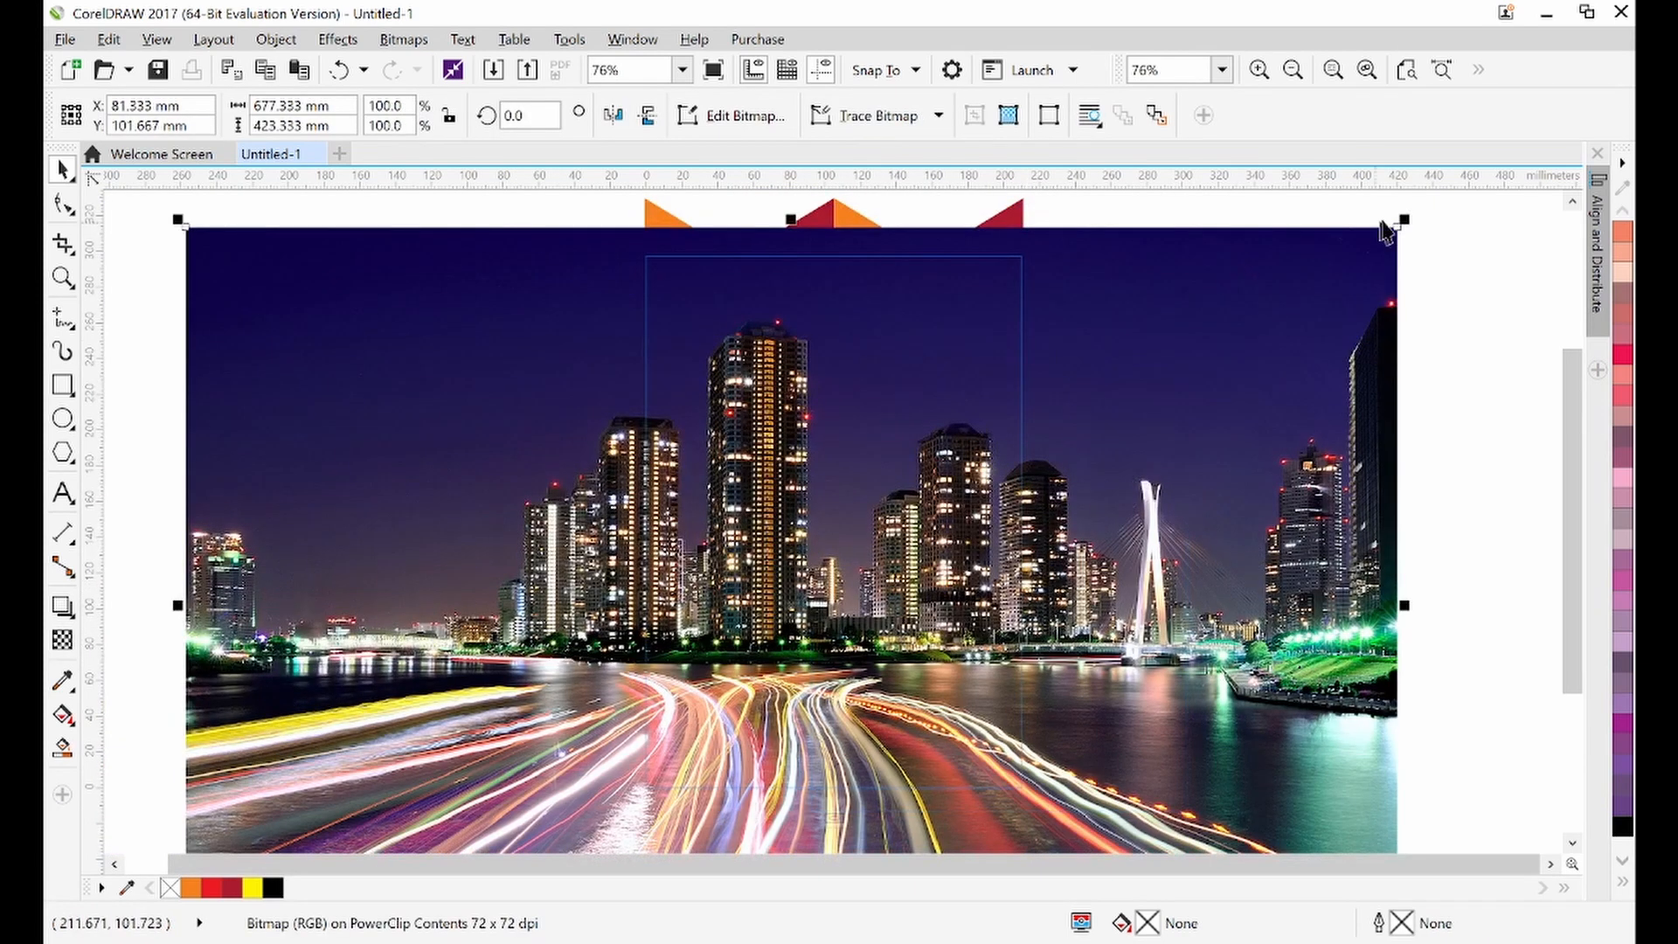
drag(1405, 219, 1192, 369)
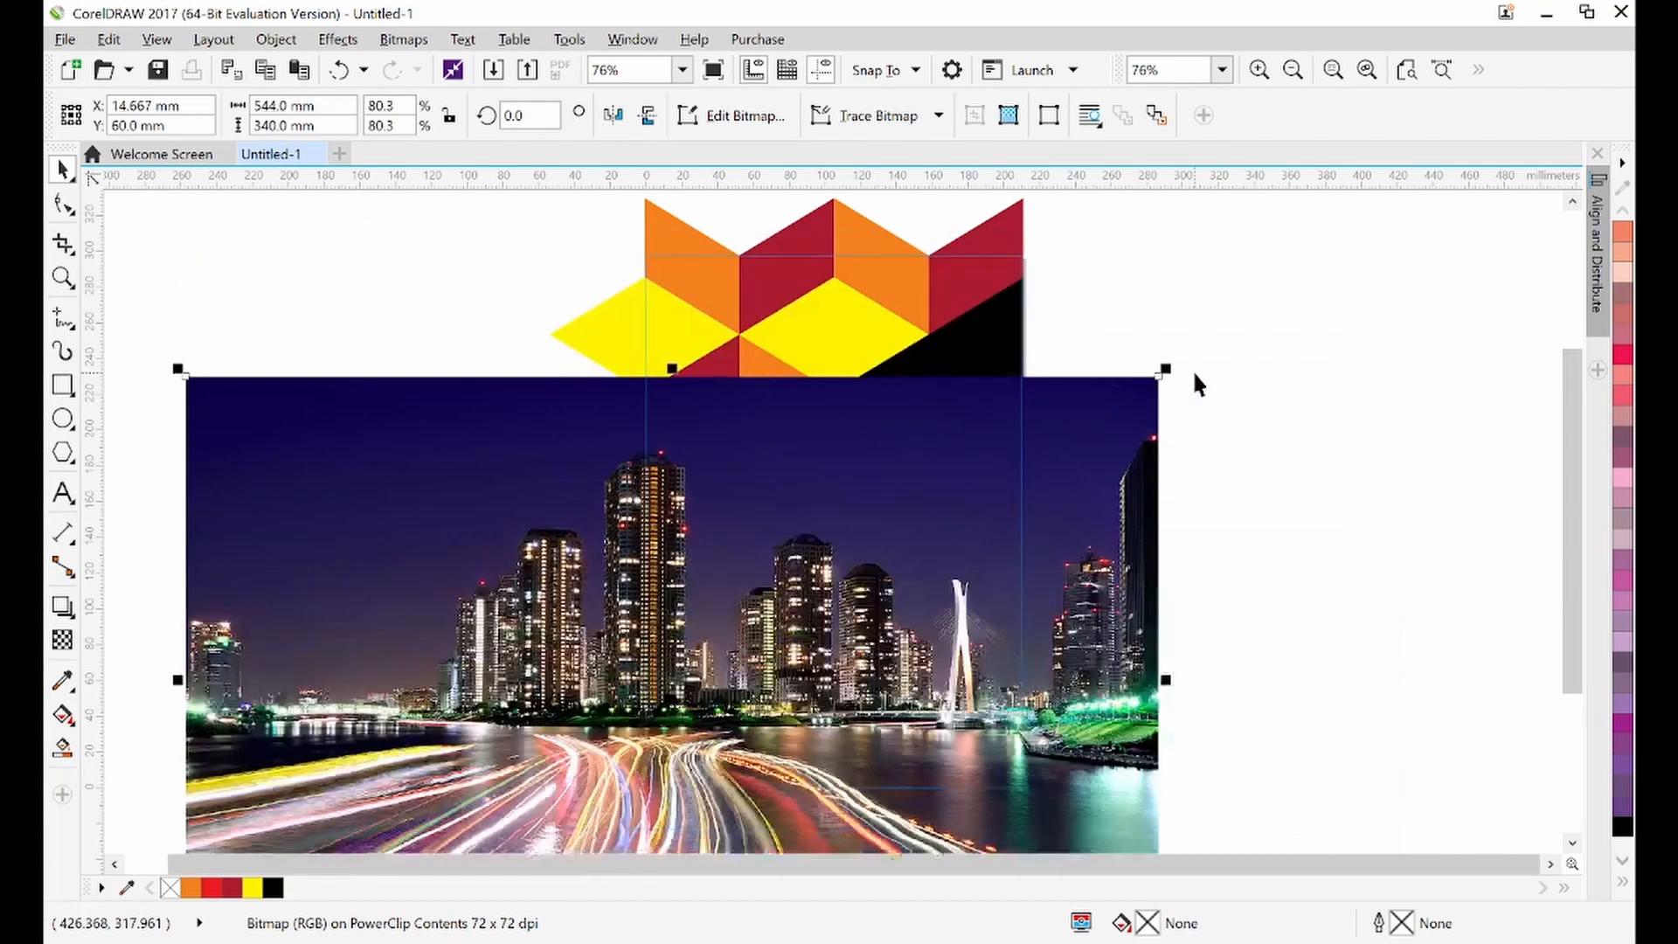
drag(719, 588, 910, 633)
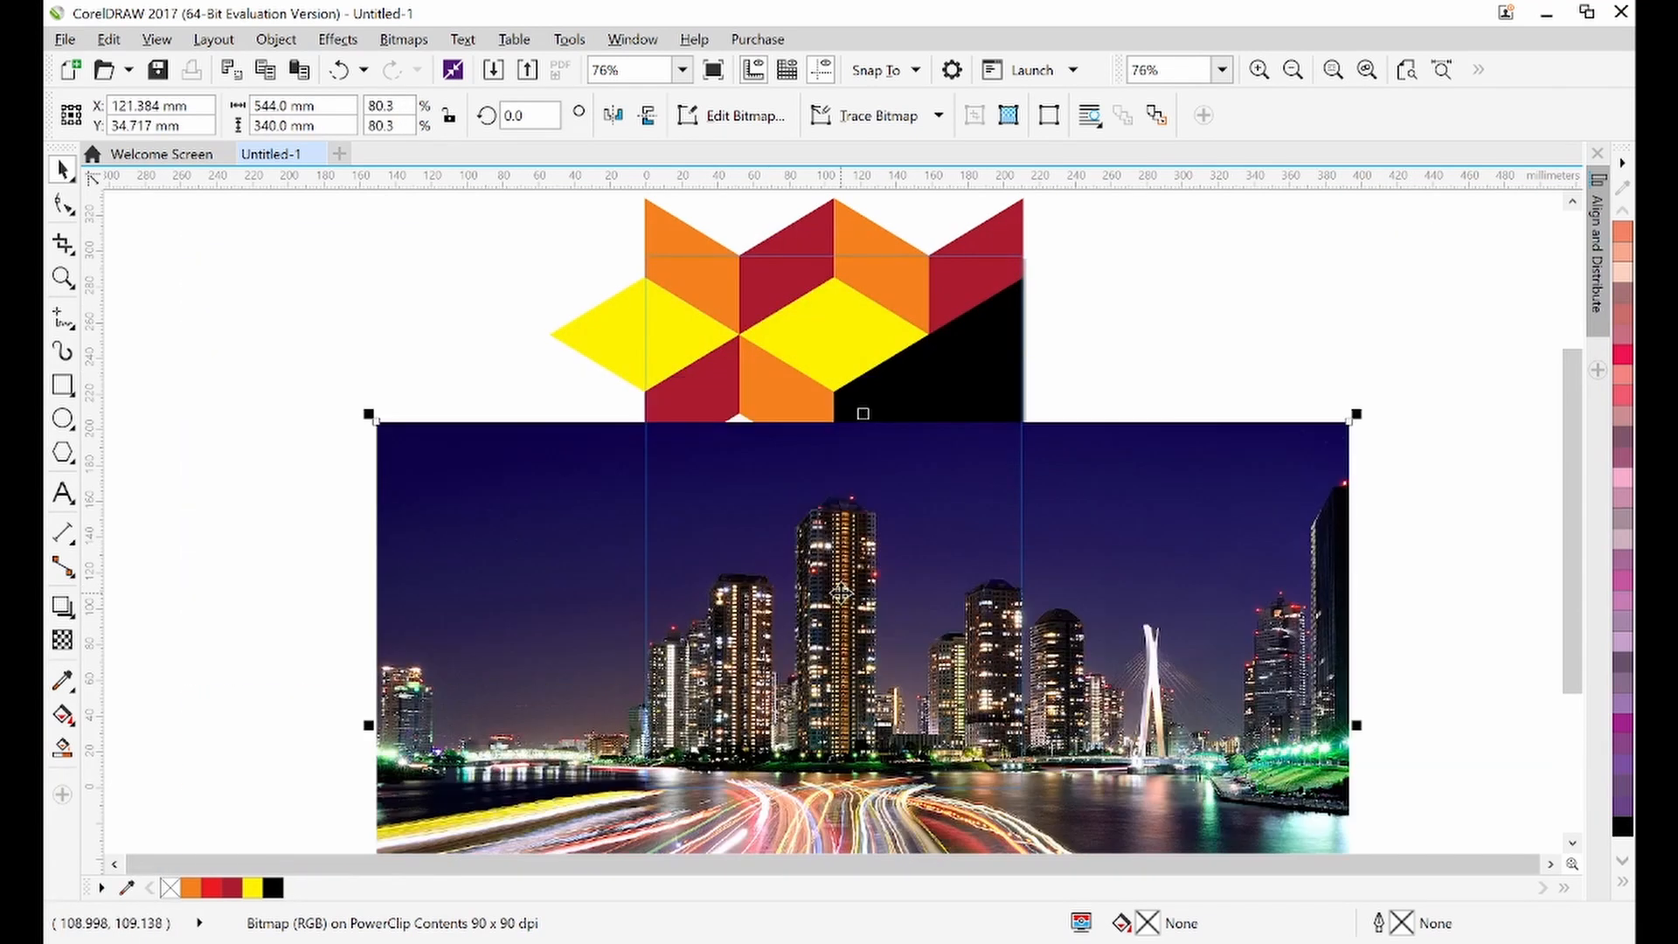
drag(825, 585, 744, 554)
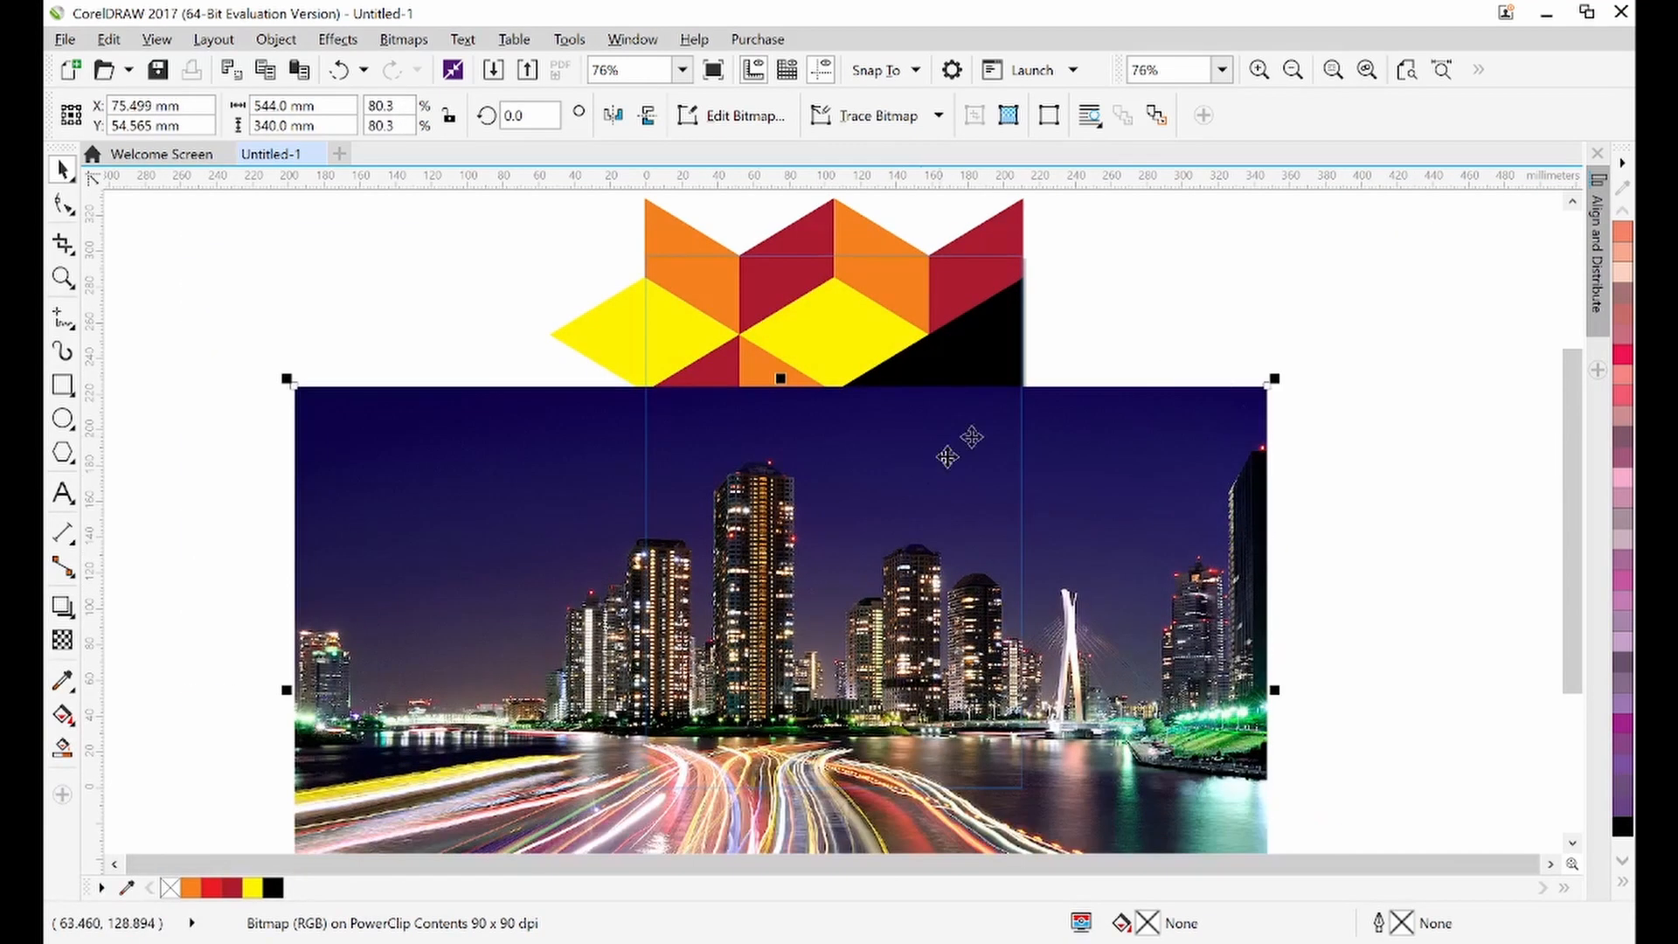
drag(1273, 374, 1104, 479)
drag(841, 578, 895, 544)
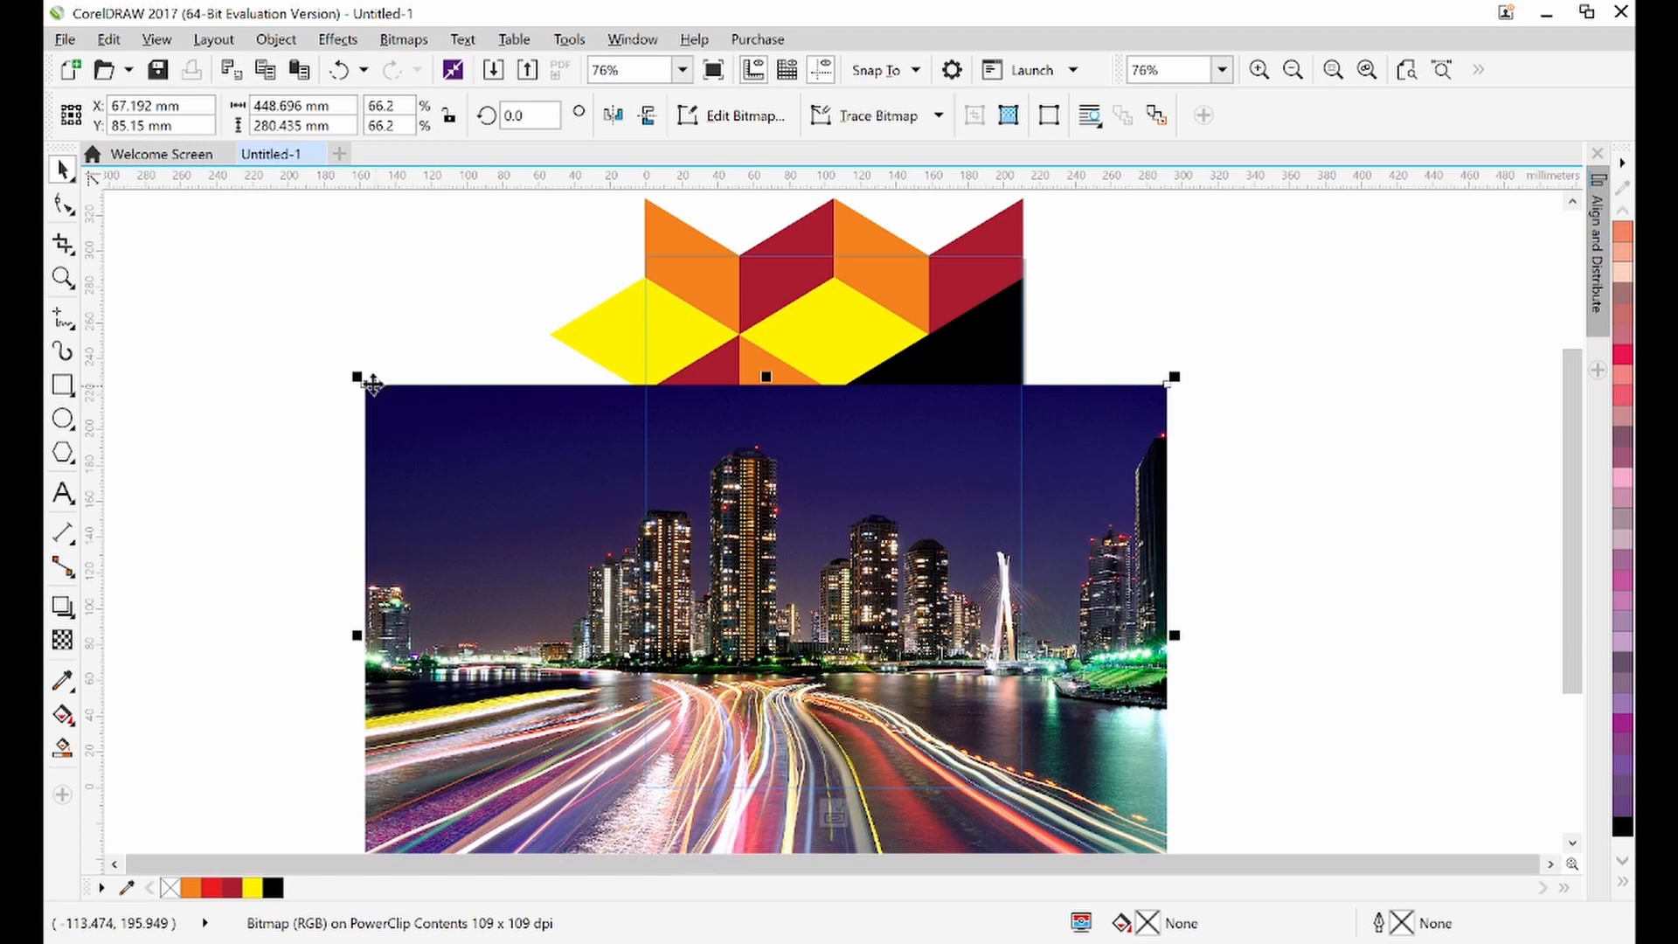
drag(357, 375, 377, 390)
drag(723, 471, 711, 457)
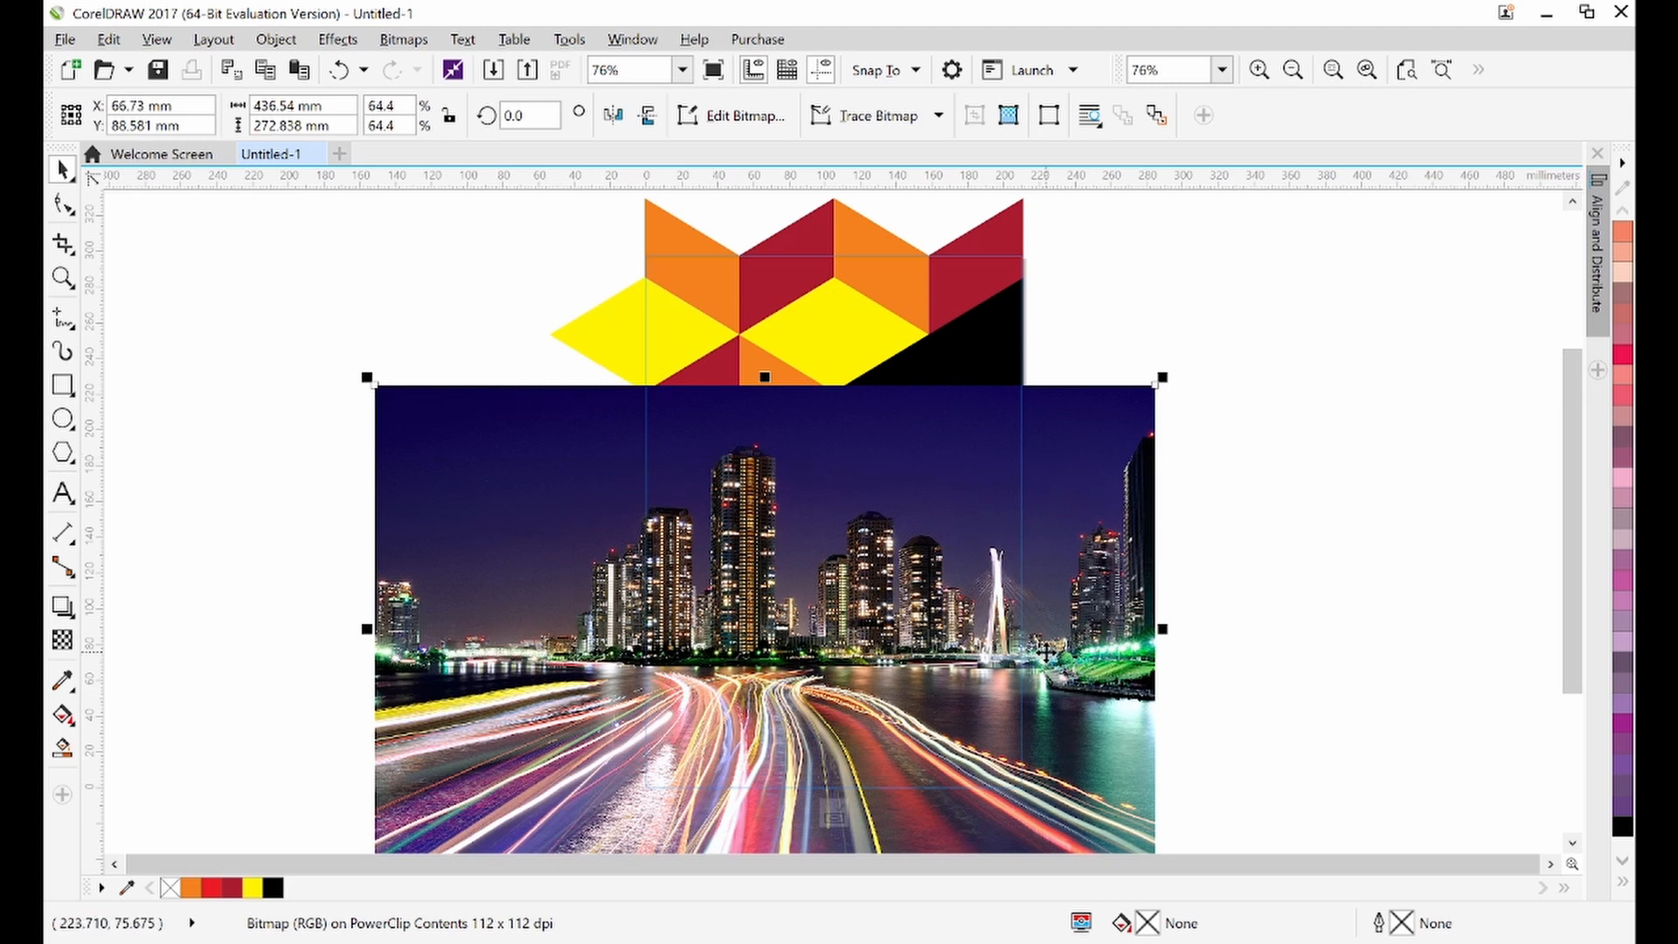
Nudge the city photo slightly to the right inside the PowerClip
key(Right)
key(Right)
key(Right)
key(Right)
key(Right)
key(Right)
key(Right)
key(Right)
key(Right)
key(Right)
key(Right)
key(Right)
key(Right)
key(Right)
key(Right)
key(Right)
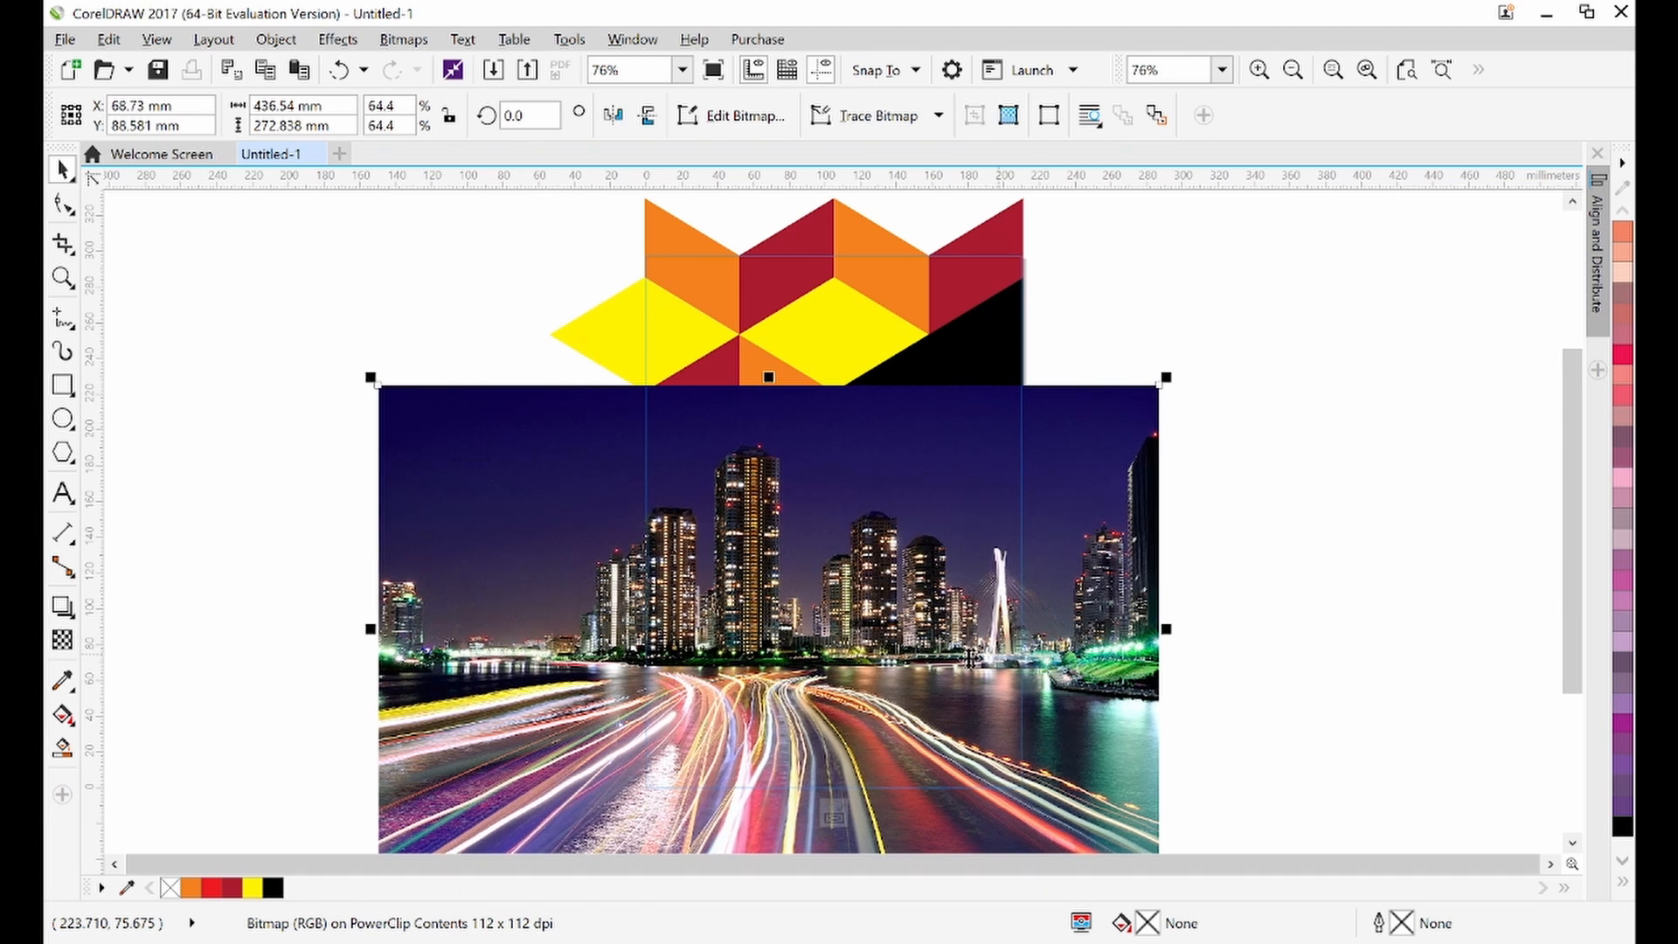
drag(921, 638, 934, 638)
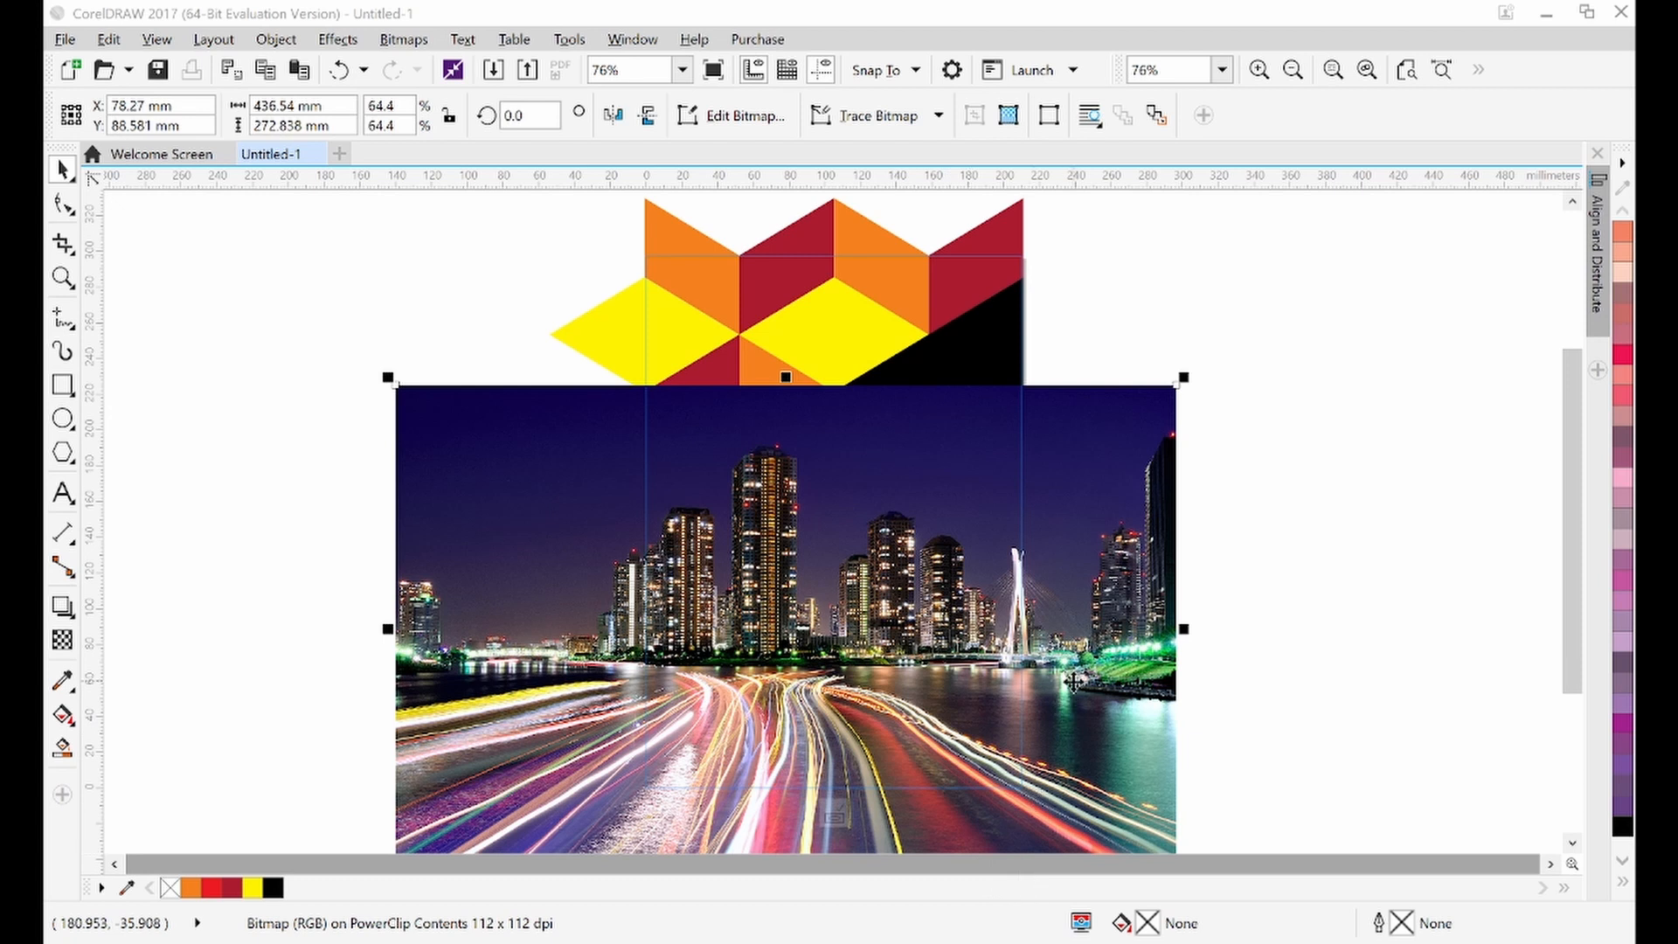
Send the city photo to the back of the layer so it sits behind the pattern
right_click(1077, 515)
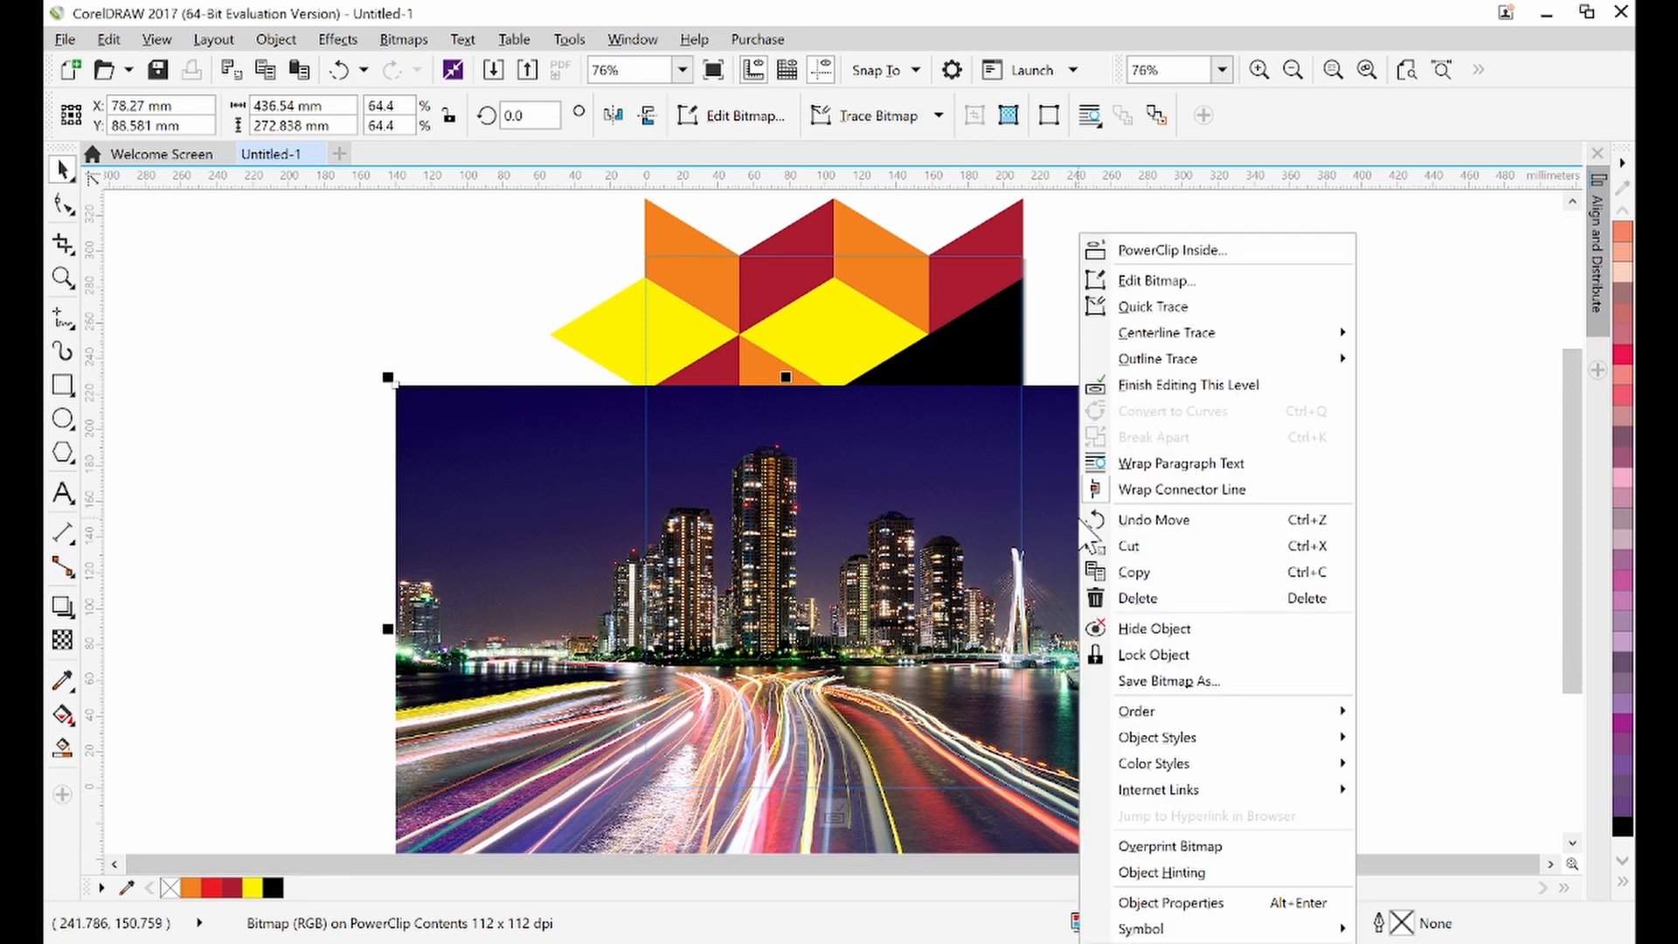
click(900, 498)
right_click(900, 498)
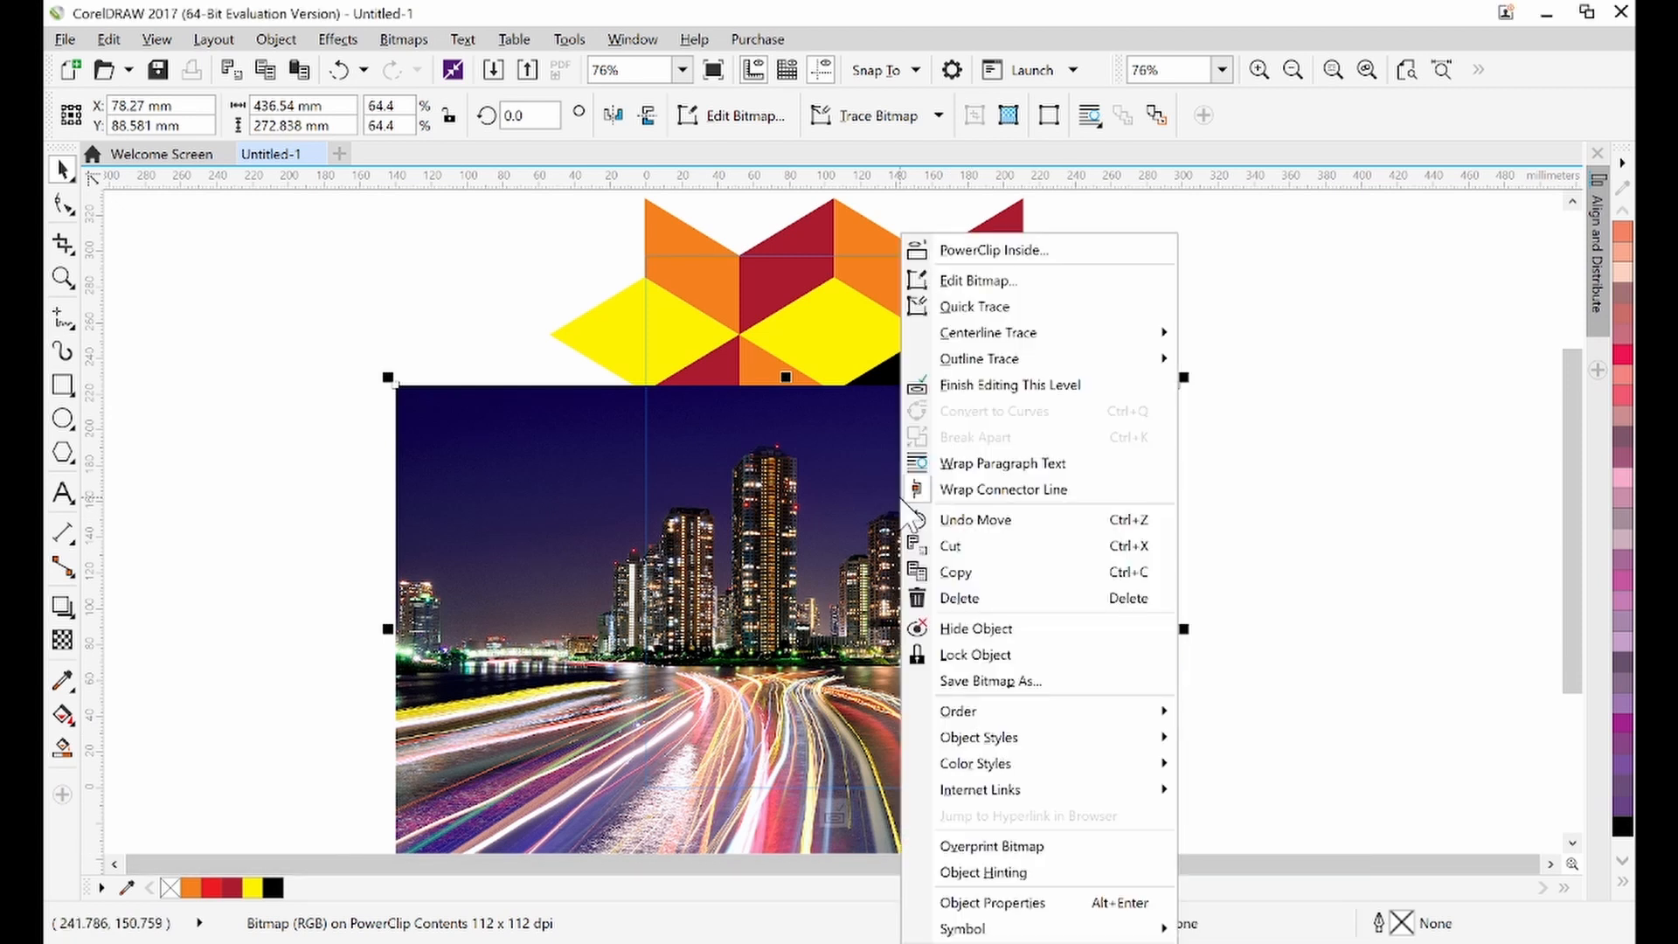
mouse_move(1127, 722)
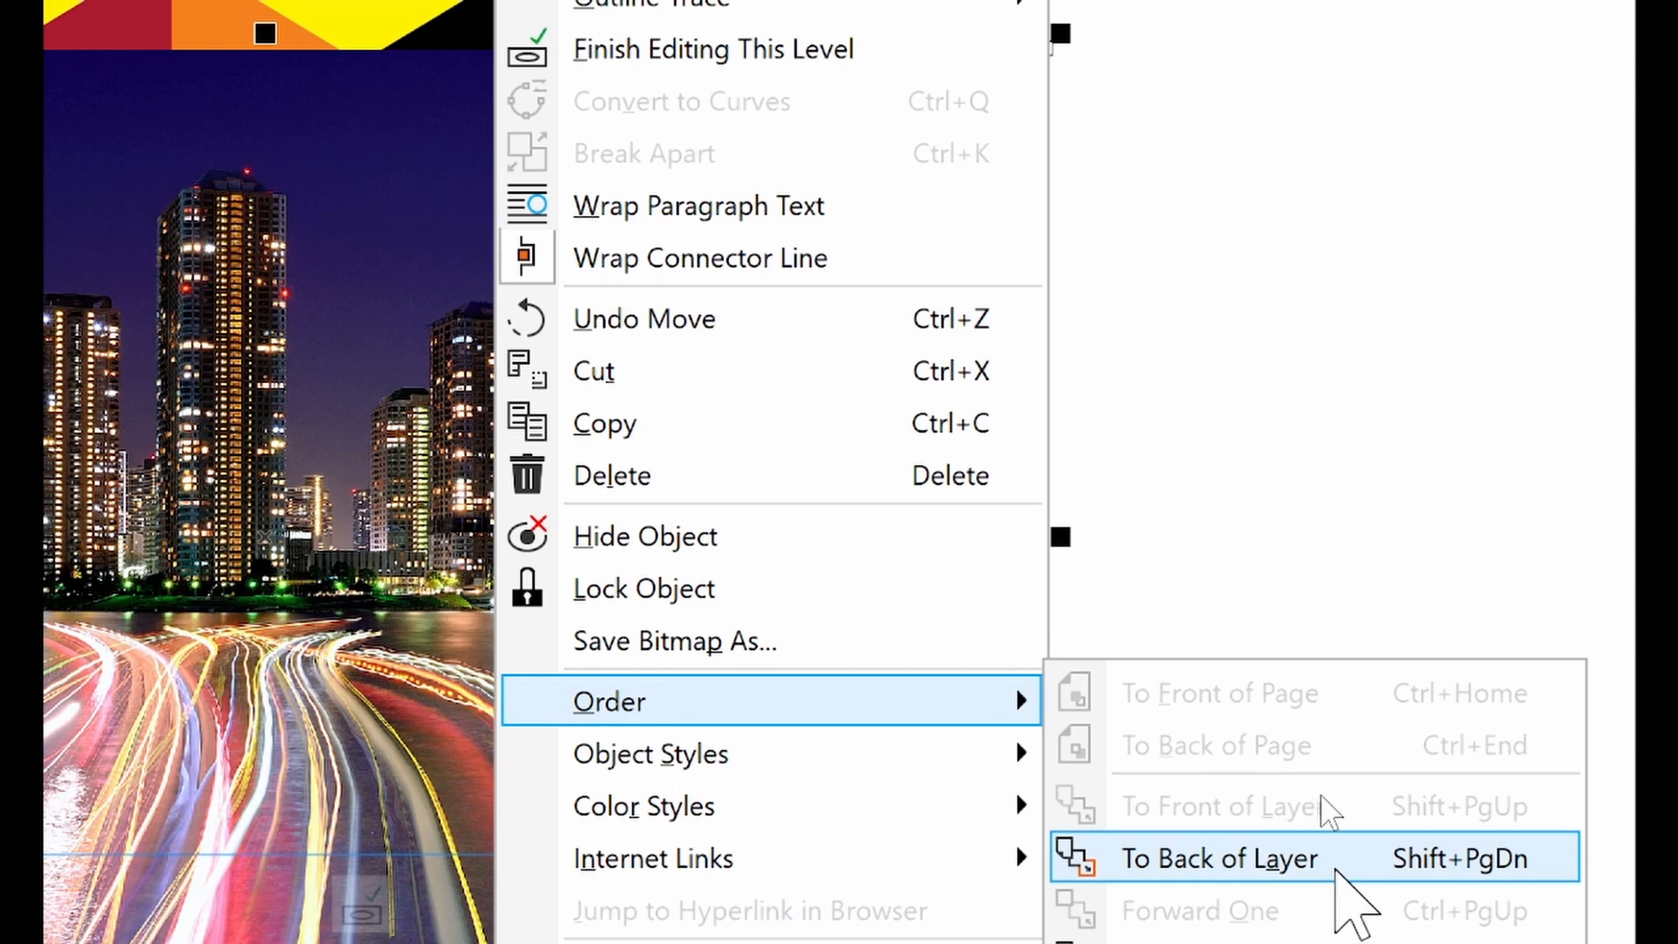
click(1337, 865)
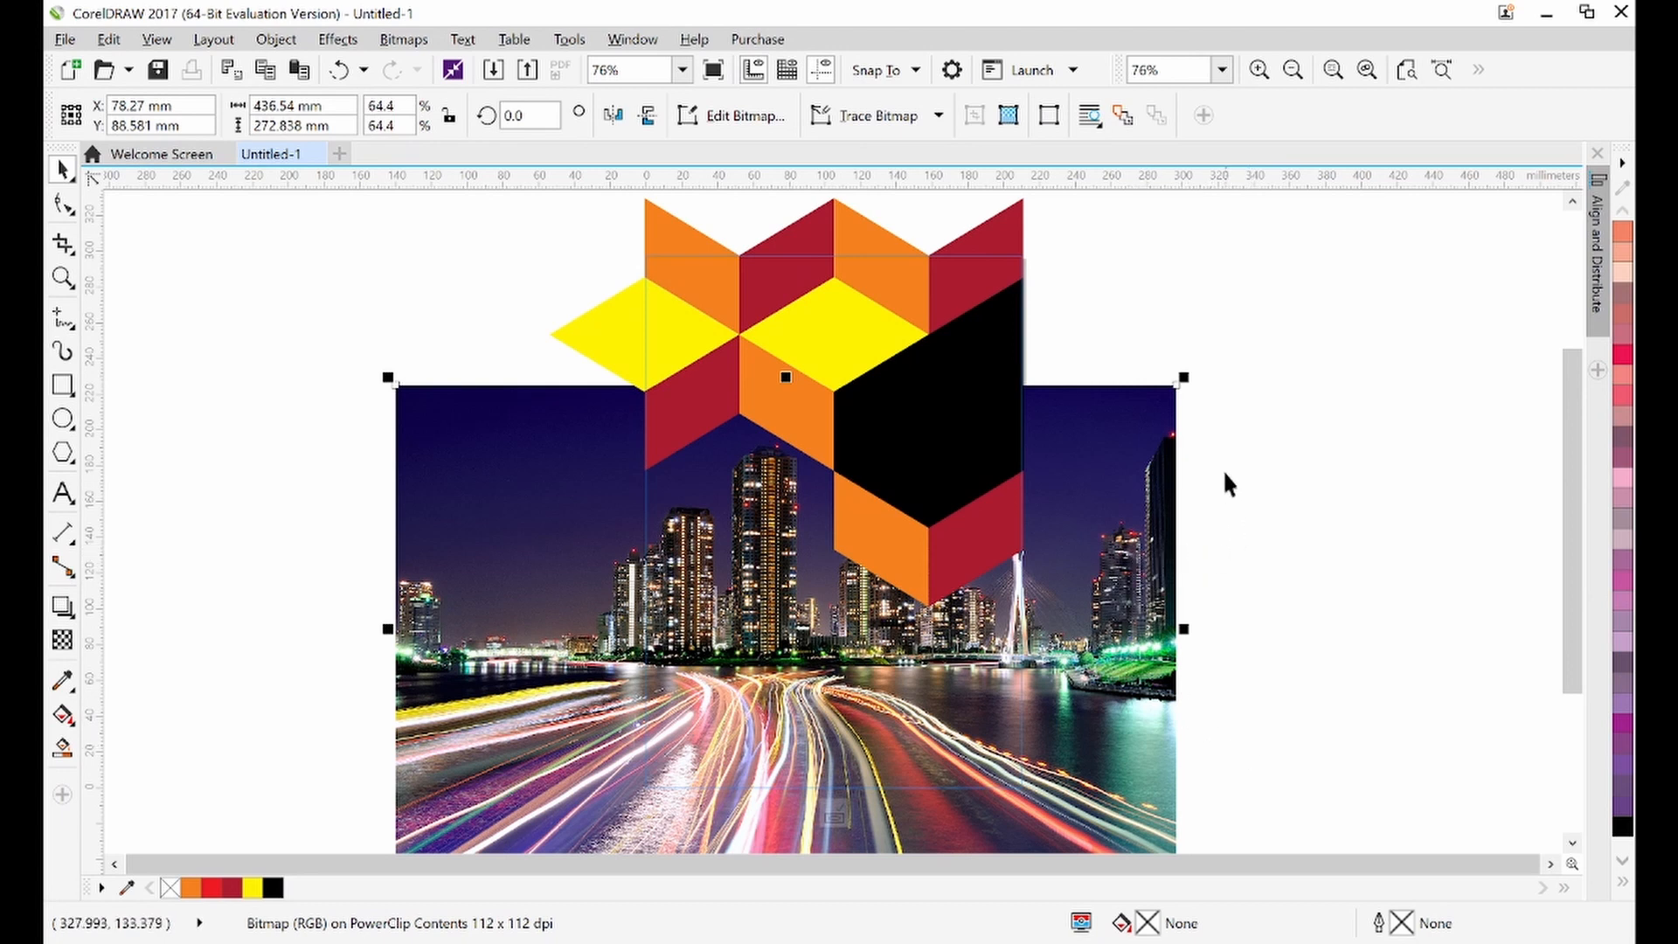
Scale the city photo down to 60% and reposition it under the black cube face
click(1252, 559)
drag(758, 566, 757, 570)
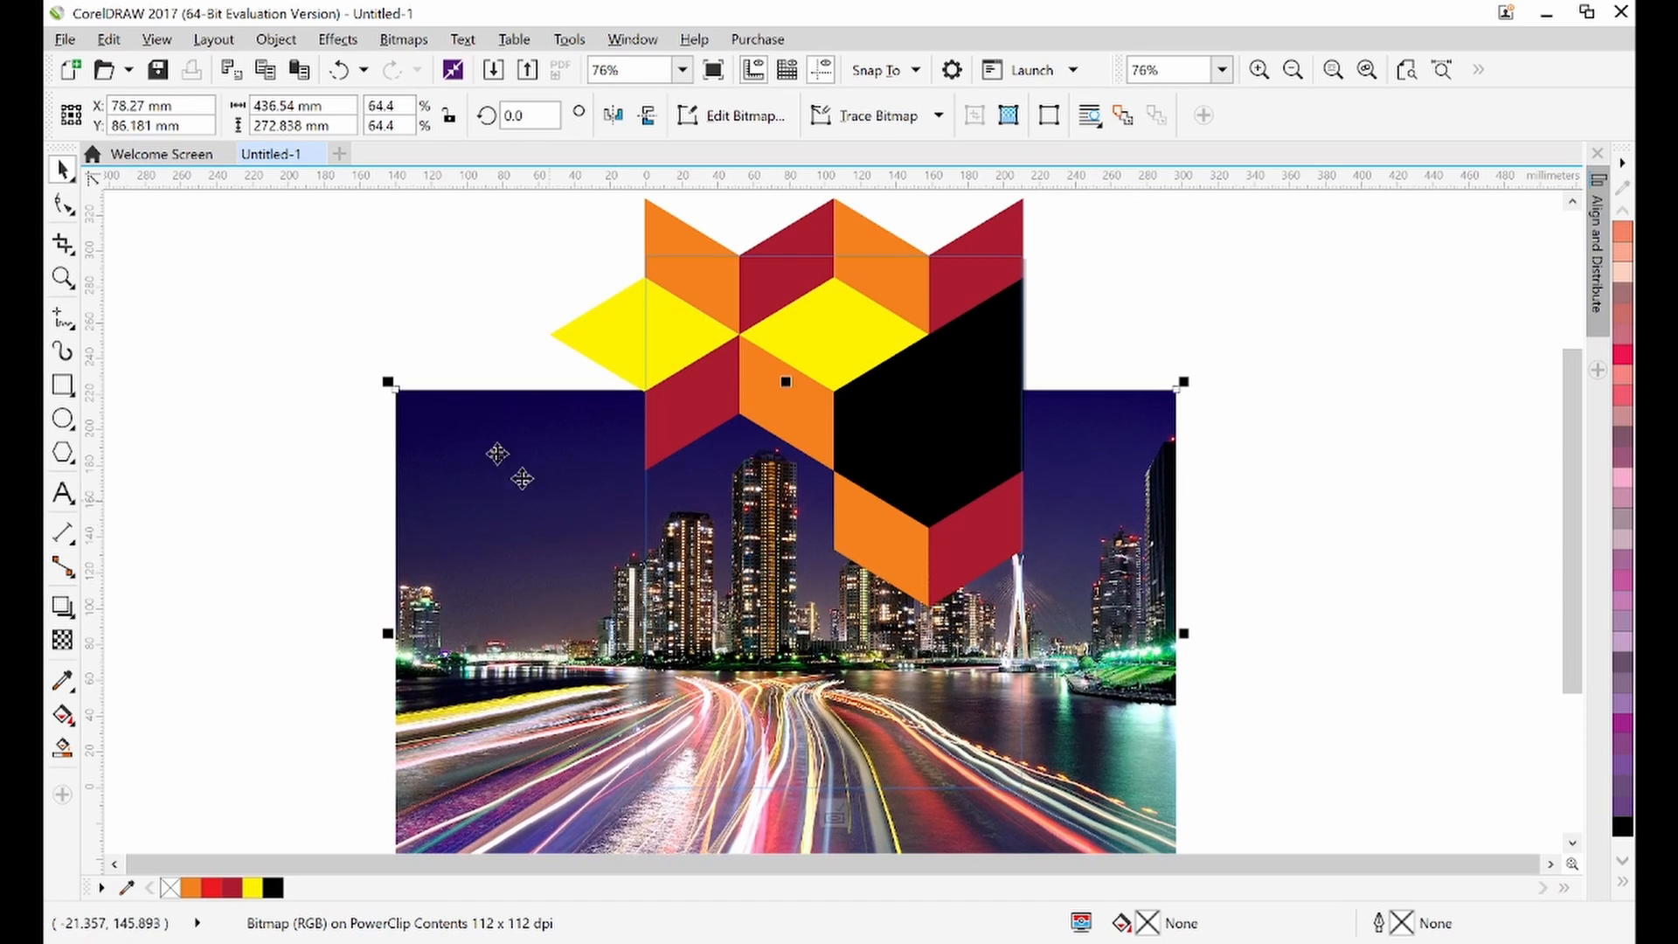
drag(388, 382, 437, 405)
key(Up)
key(Up)
key(Up)
key(Up)
key(Up)
key(Up)
key(Up)
key(Up)
key(Up)
key(Up)
key(Up)
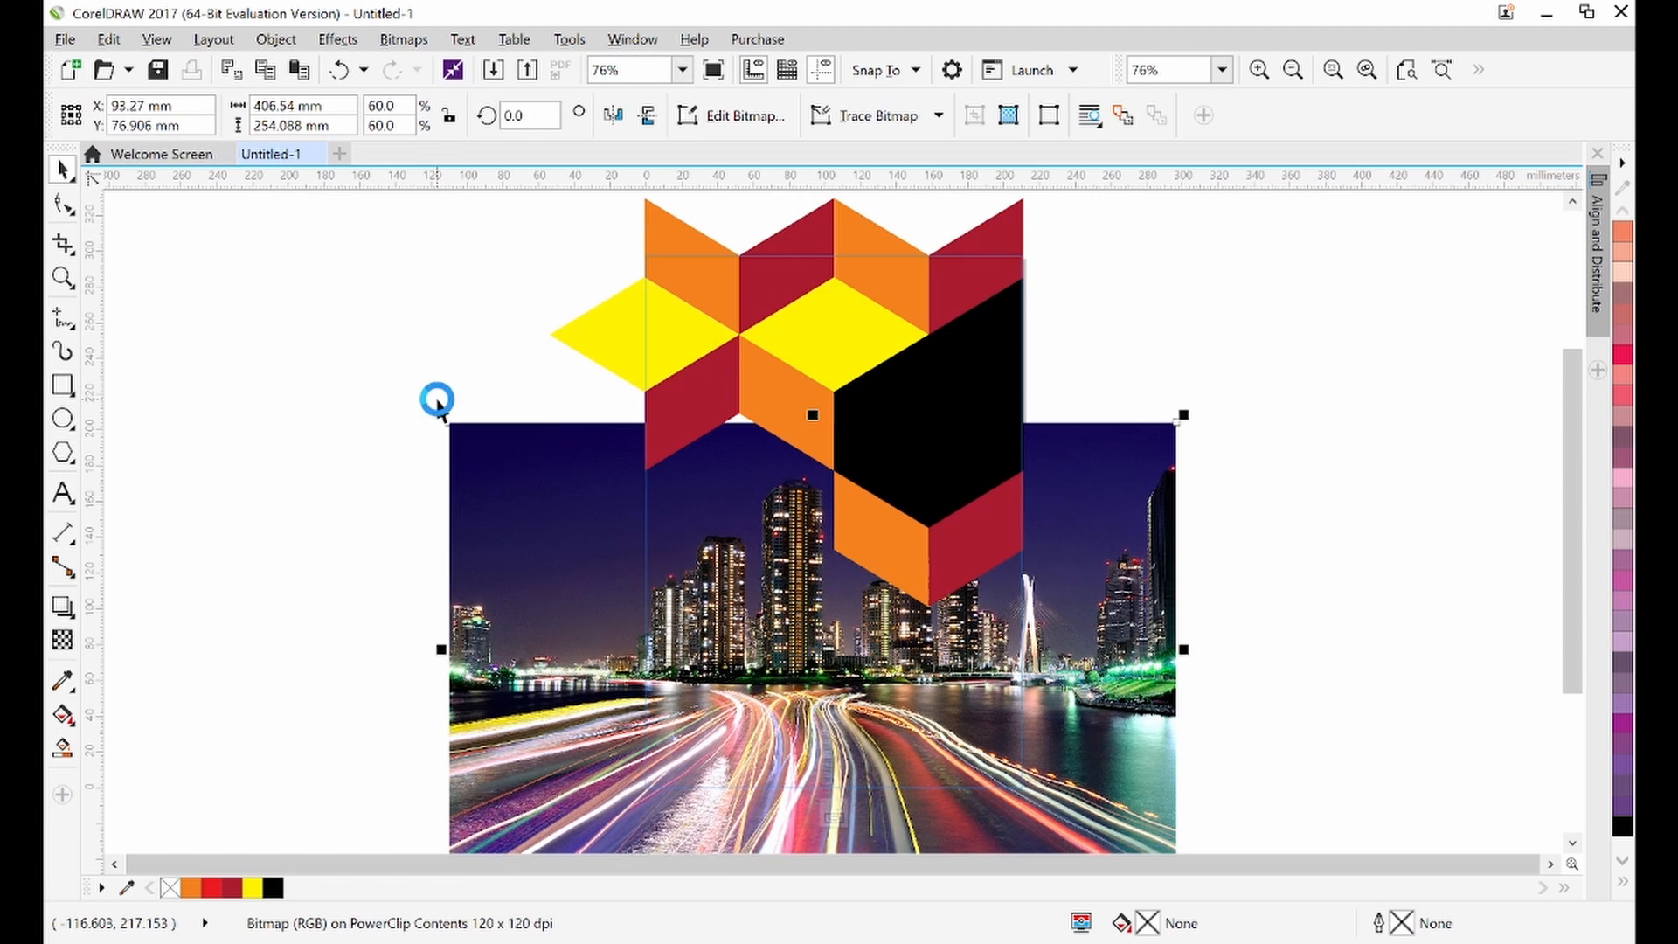
drag(845, 772, 824, 729)
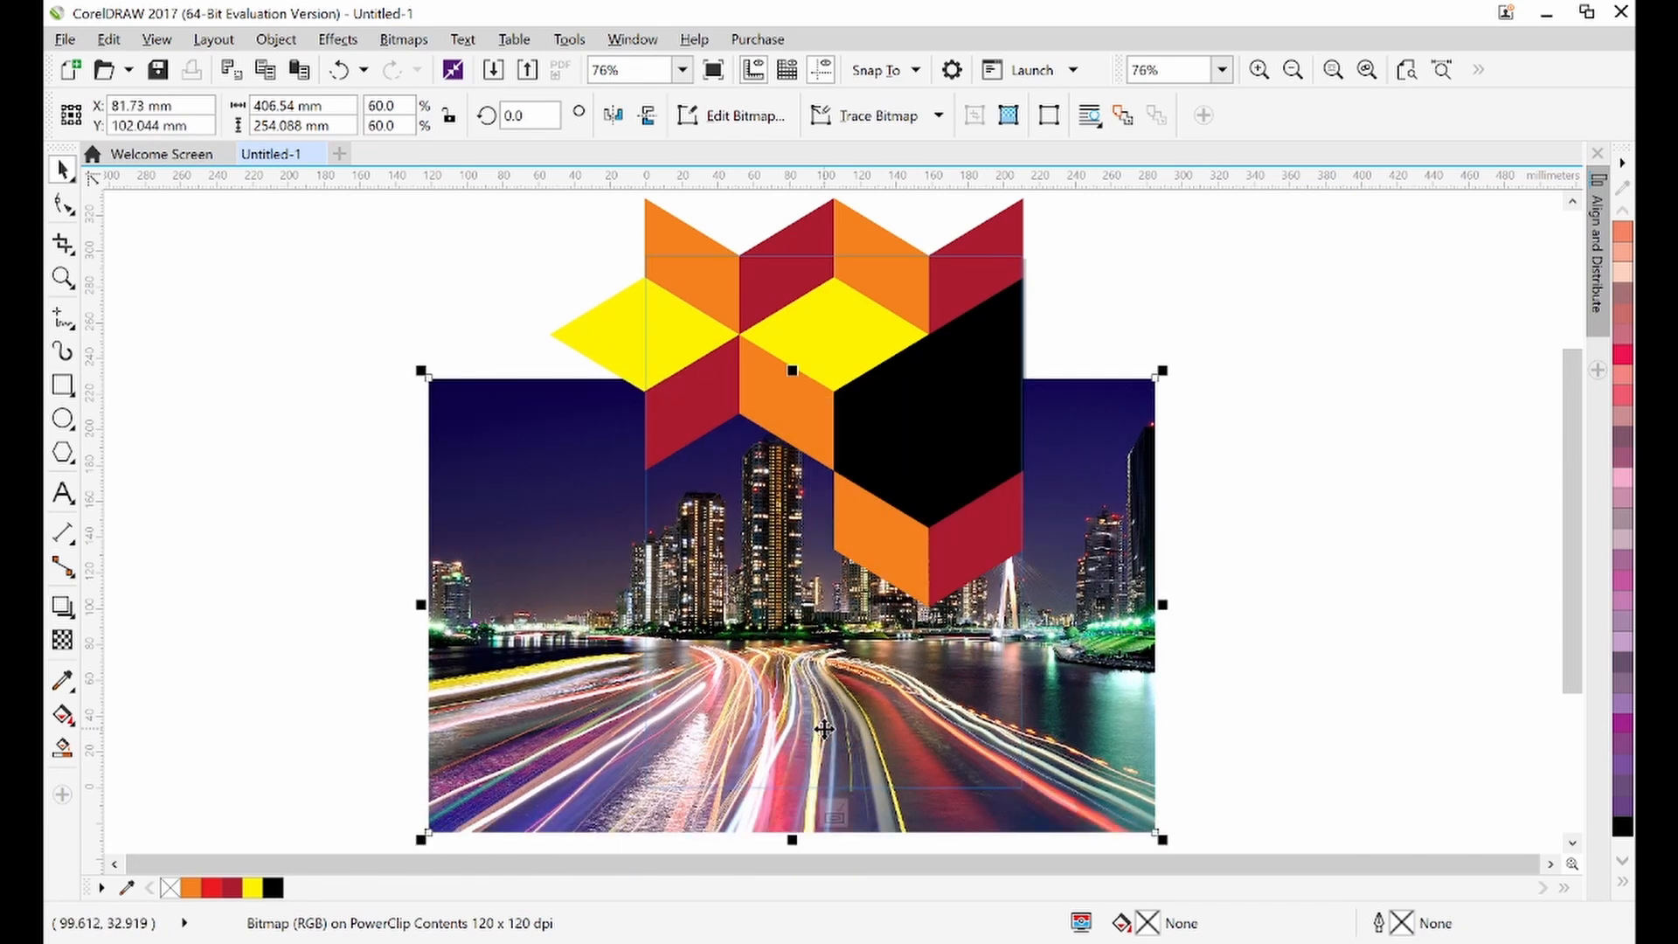
drag(930, 713, 934, 732)
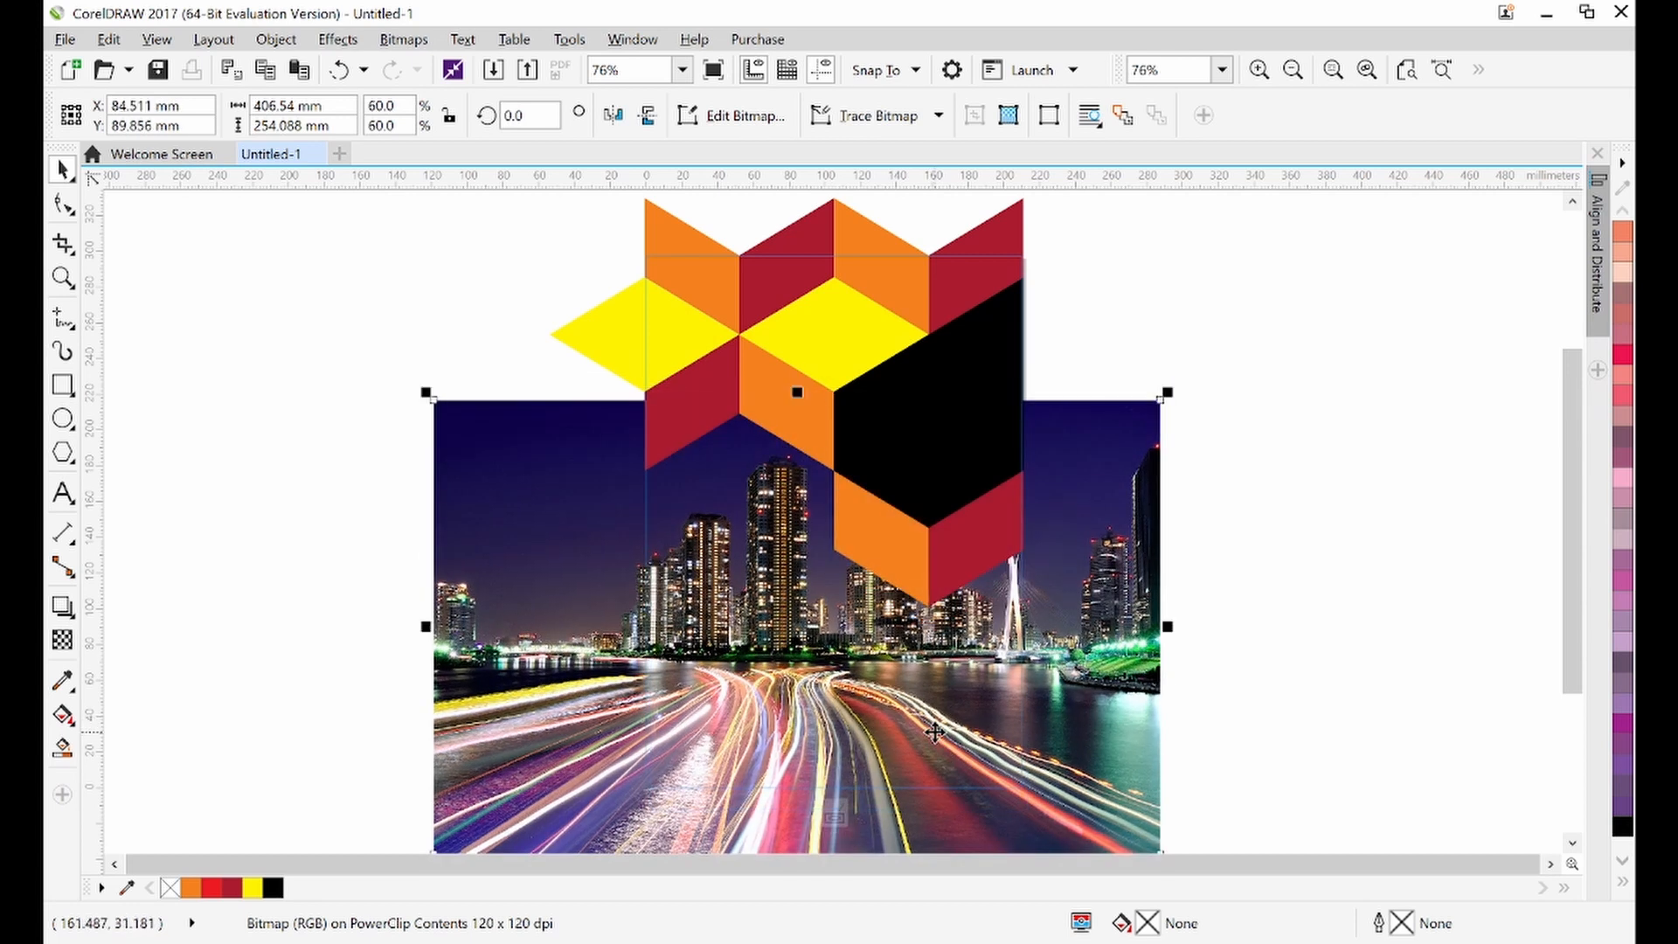
Nudge the city photo several steps left and down
key(Left)
key(Left)
key(Left)
key(Left)
key(Left)
key(Left)
key(Left)
key(Left)
key(Left)
key(Left)
key(Left)
key(Left)
key(Left)
key(Left)
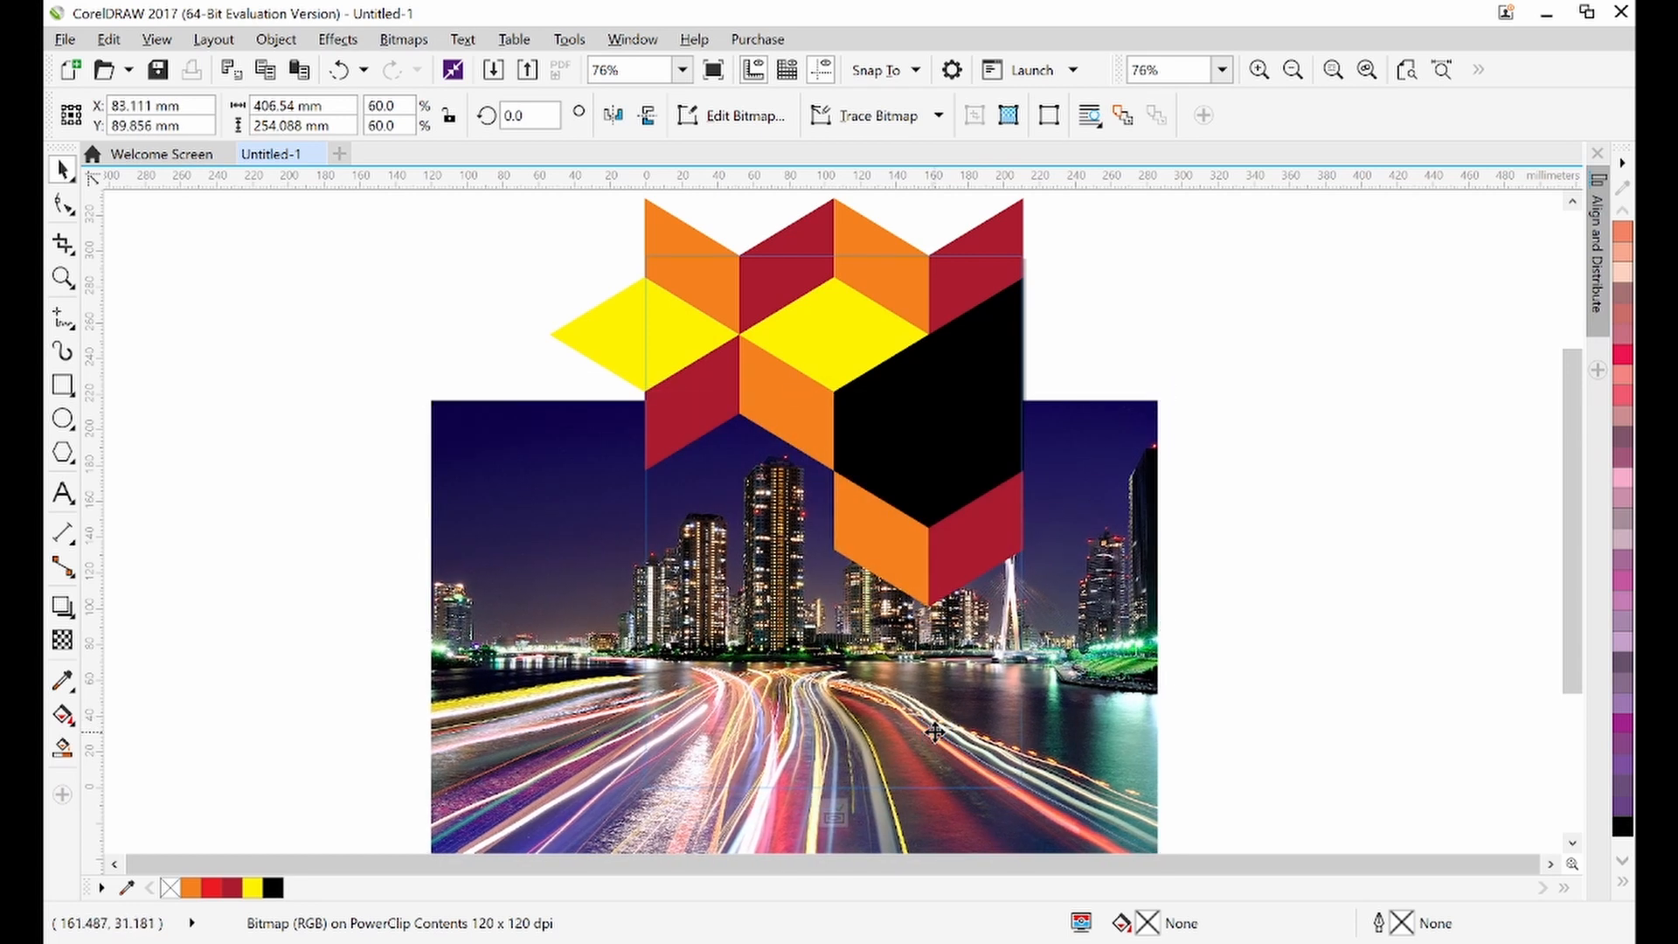
key(Left)
key(Left)
key(Left)
key(Left)
key(Left)
key(Left)
key(Left)
key(Left)
key(Left)
key(Left)
key(Left)
key(Left)
key(Left)
key(Left)
key(Left)
key(Left)
key(Left)
key(Left)
key(Left)
key(Down)
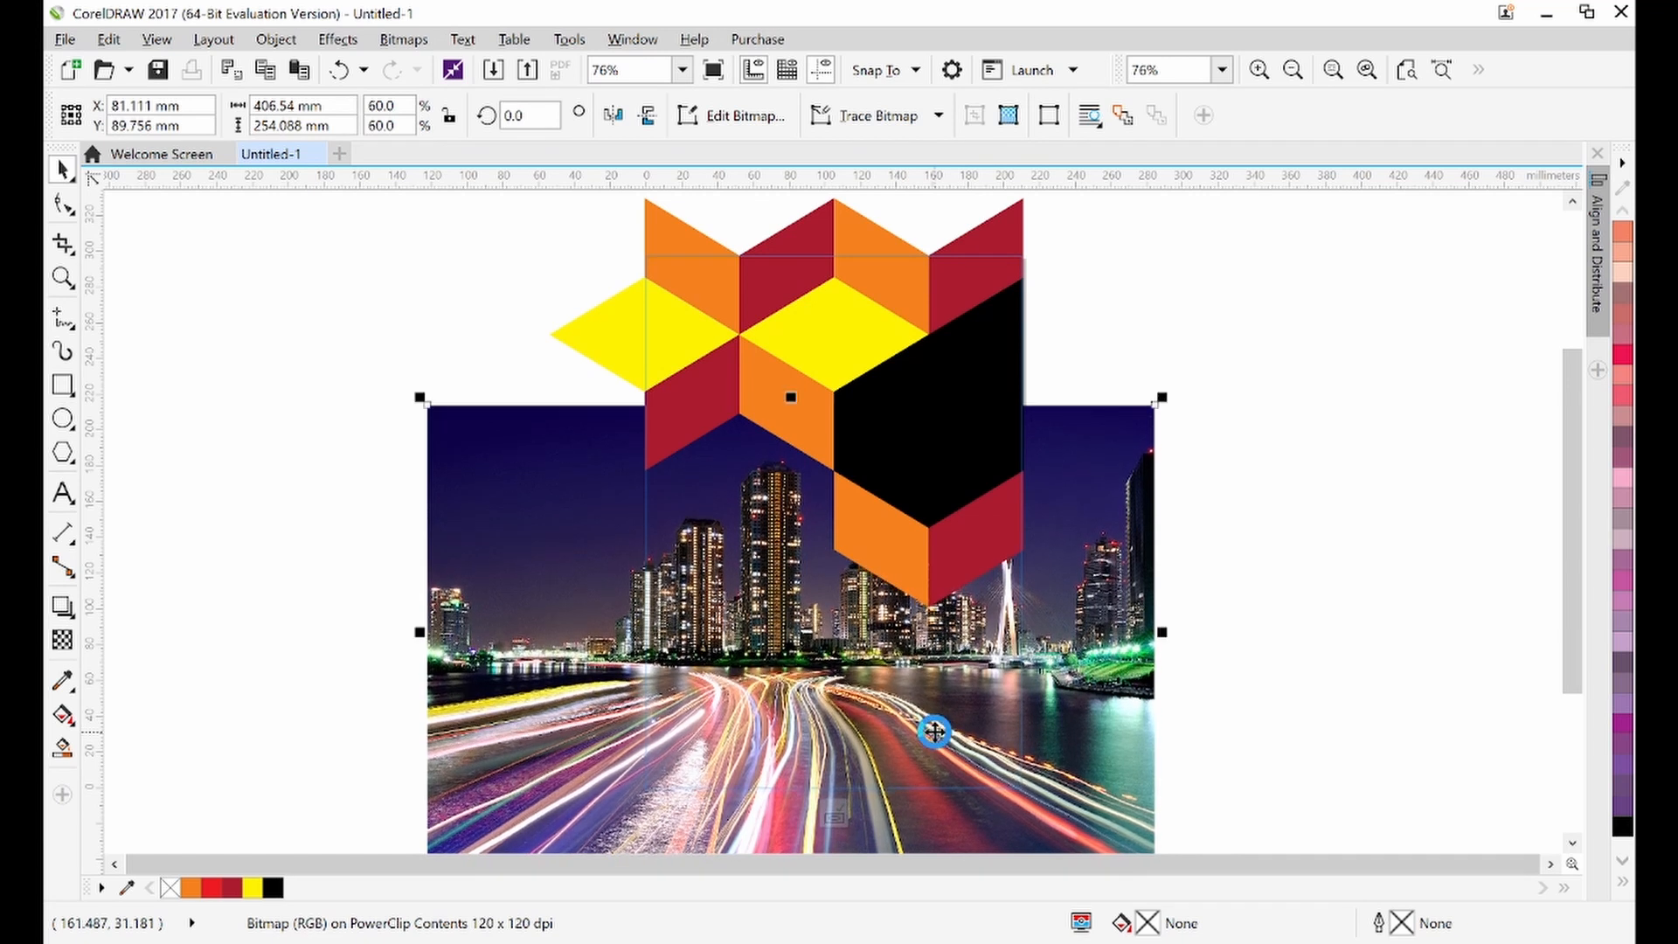
key(Down)
key(Down)
key(Down)
key(Down)
key(Down)
key(Down)
key(Down)
key(Down)
key(Down)
key(Down)
key(Down)
key(Down)
key(Down)
key(Down)
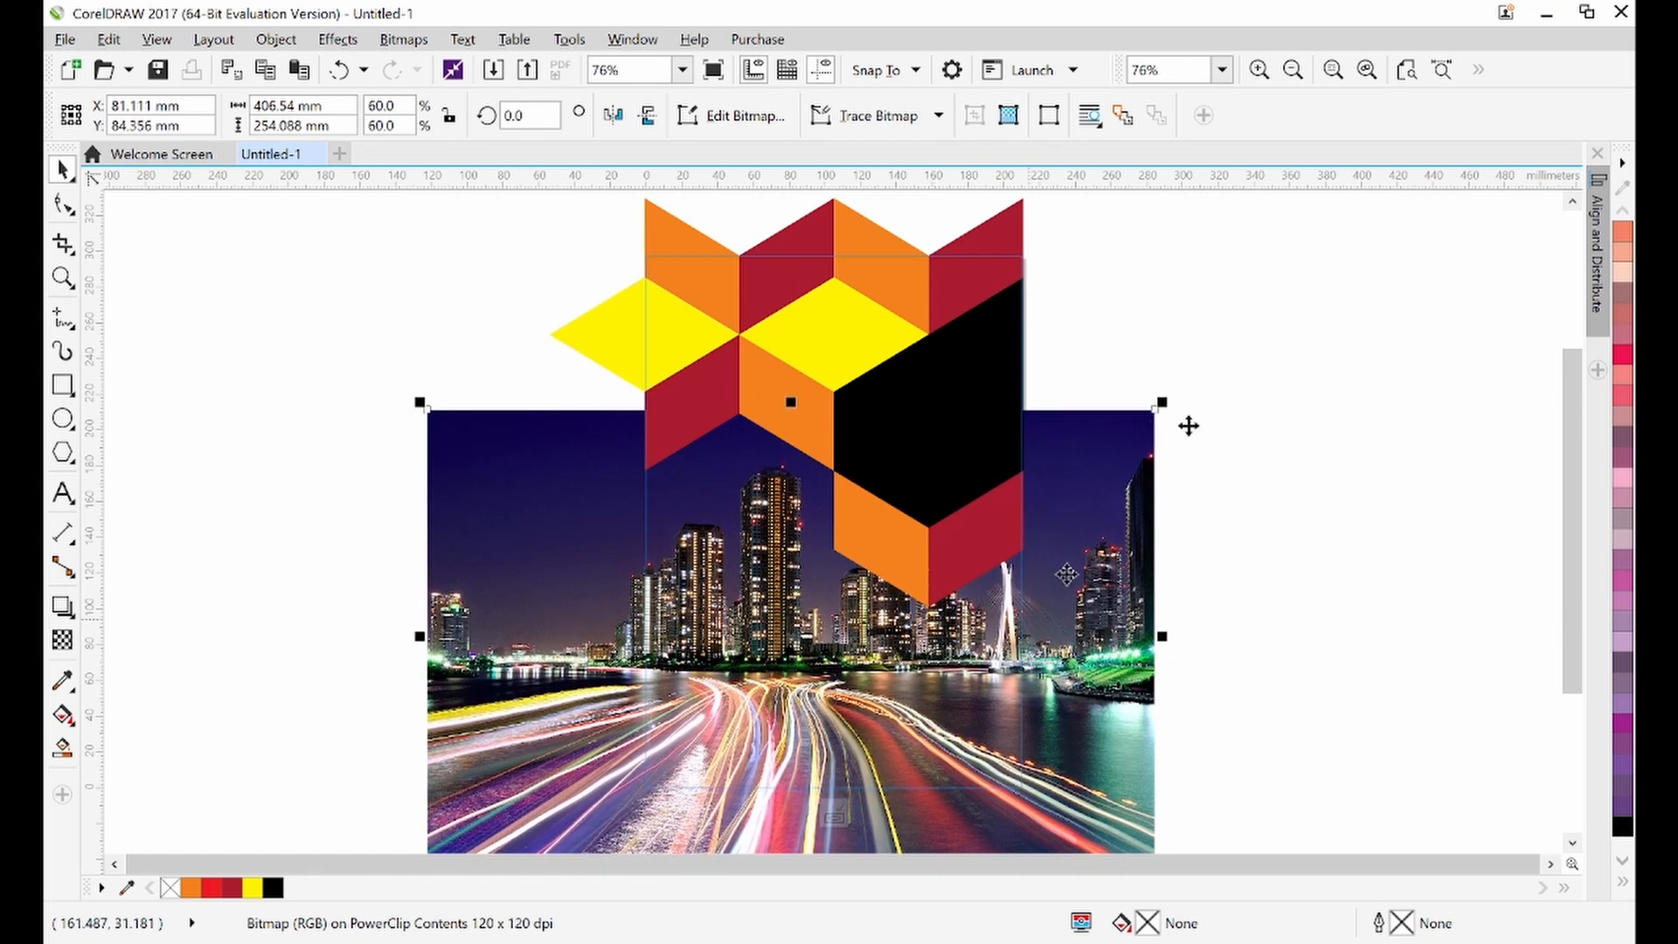
Enlarge the photo to about 61%, shift it slightly, and finish editing the PowerClip
drag(1169, 400, 1173, 395)
mouse_move(1097, 493)
mouse_down()
mouse_move(1085, 509)
mouse_move(1087, 482)
mouse_up()
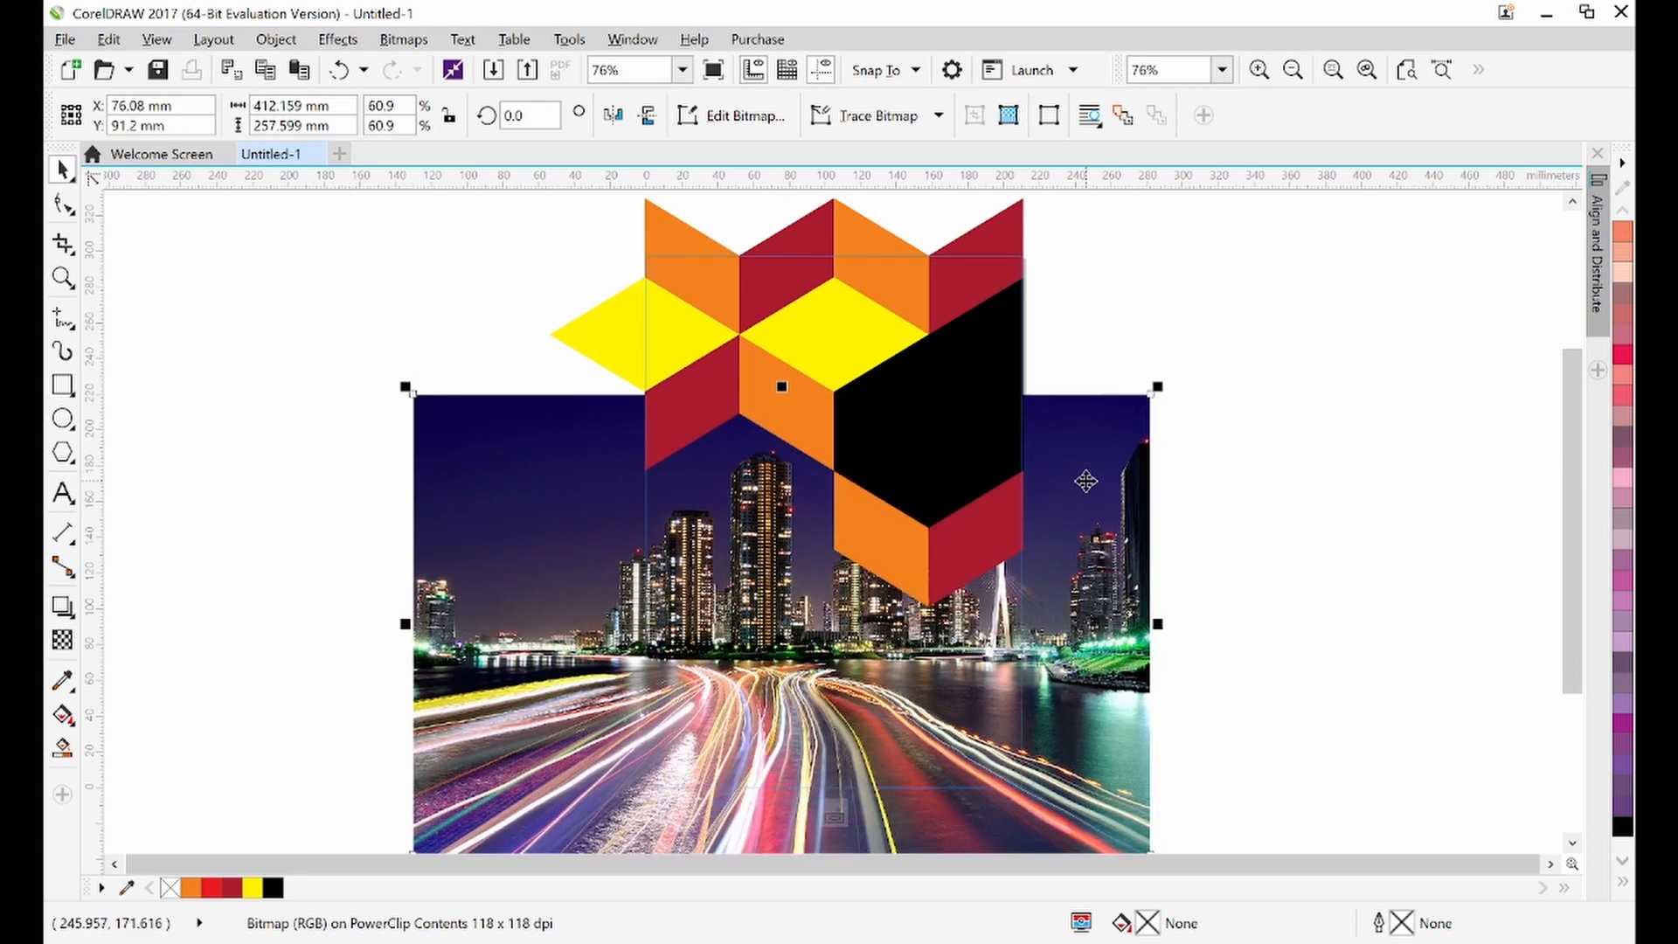
click(1332, 492)
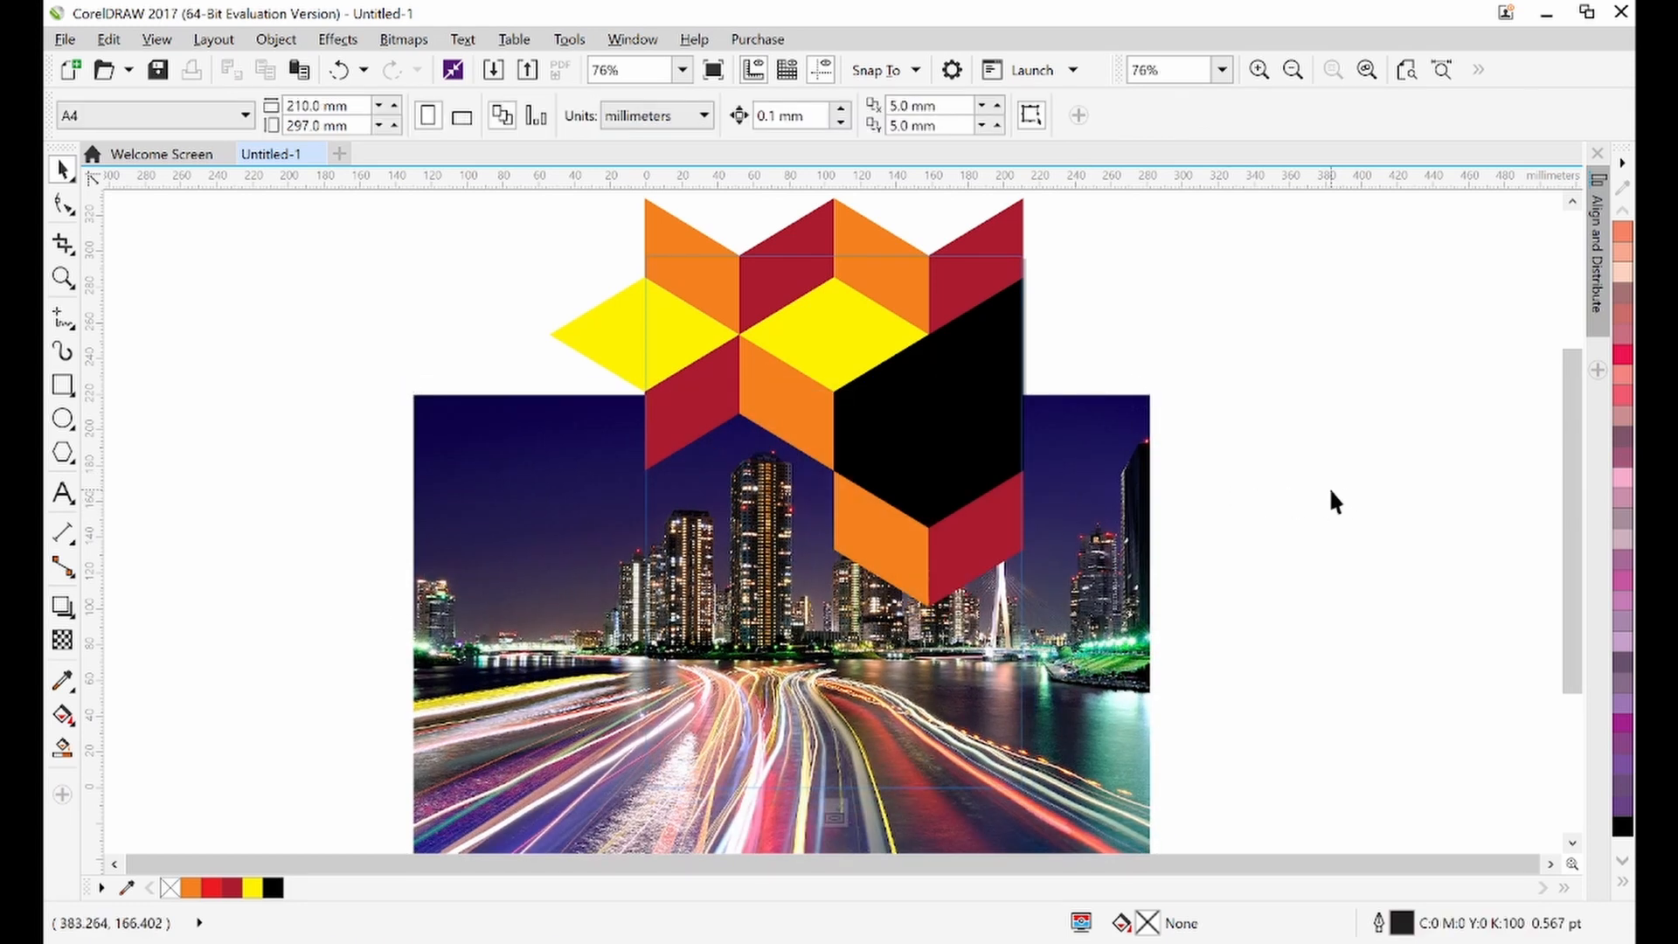
ctrl+click(1330, 492)
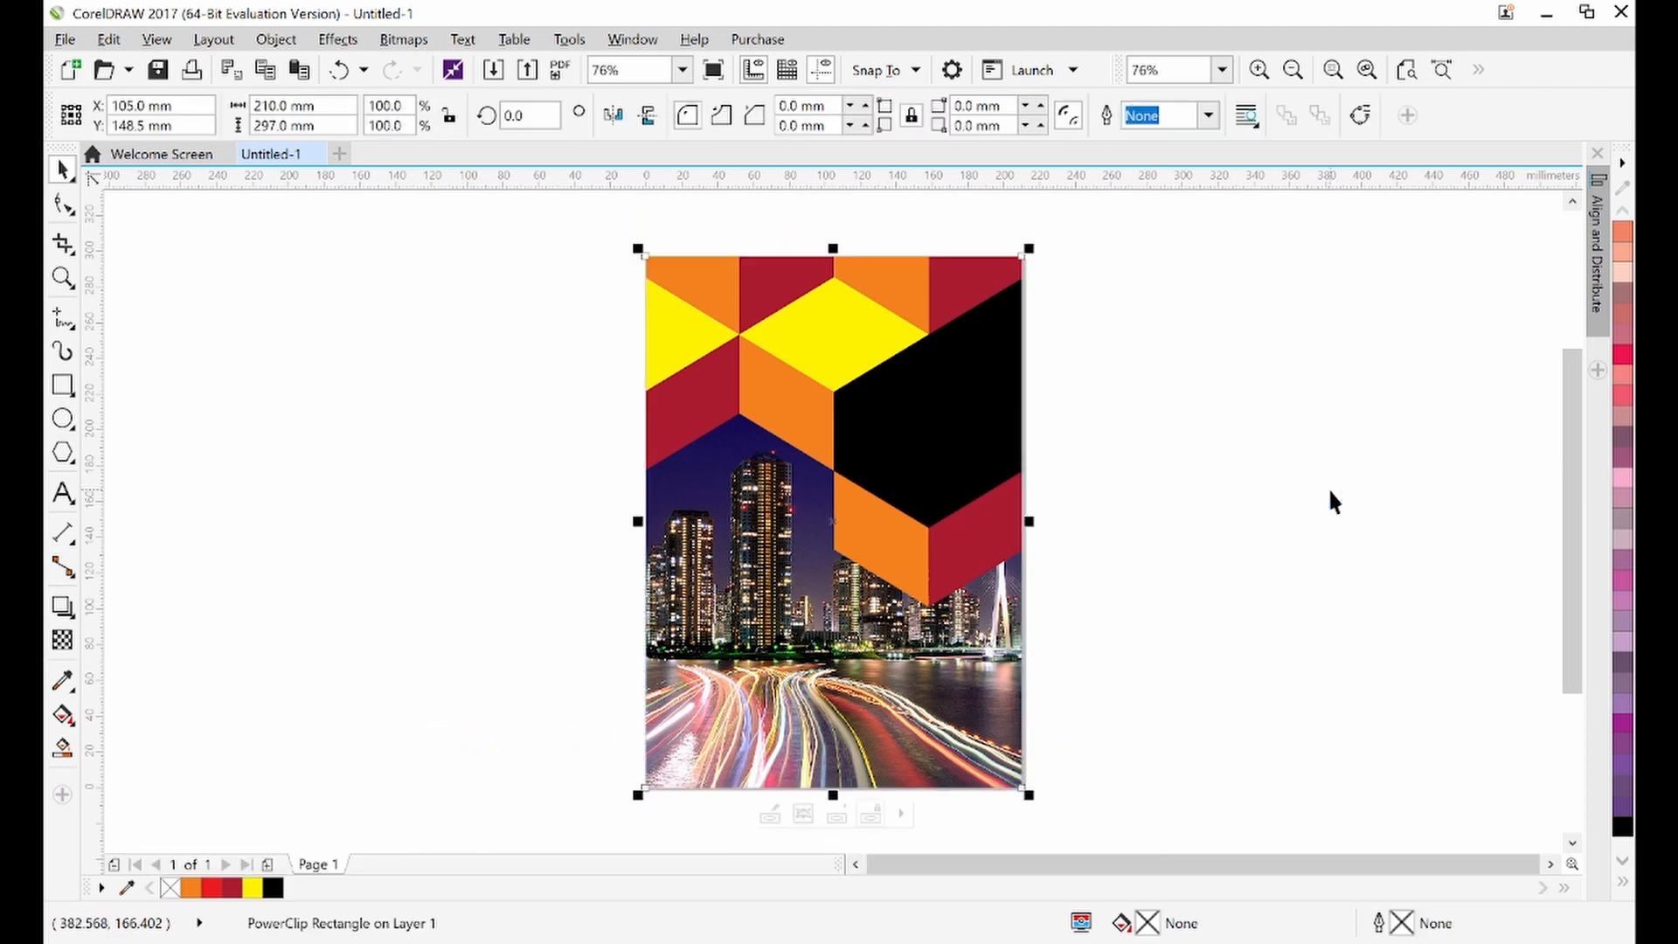
click(1329, 491)
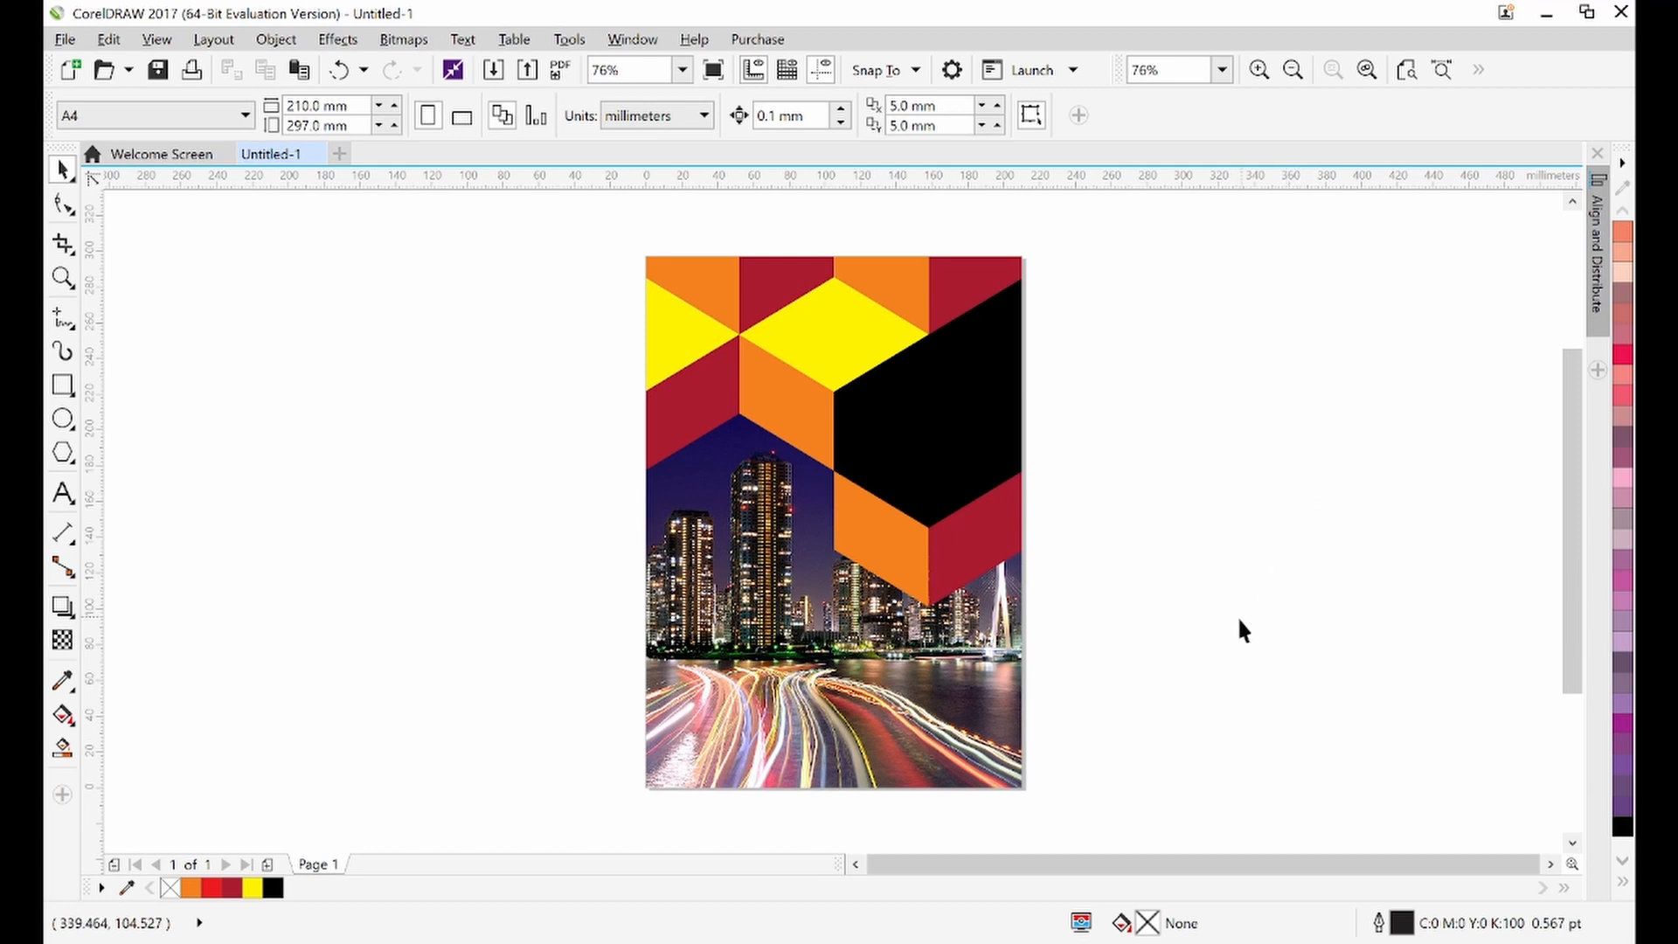
Check the reference cover, then reopen the PowerClip and enlarge the photo to about 63% before finishing editing
click(1103, 942)
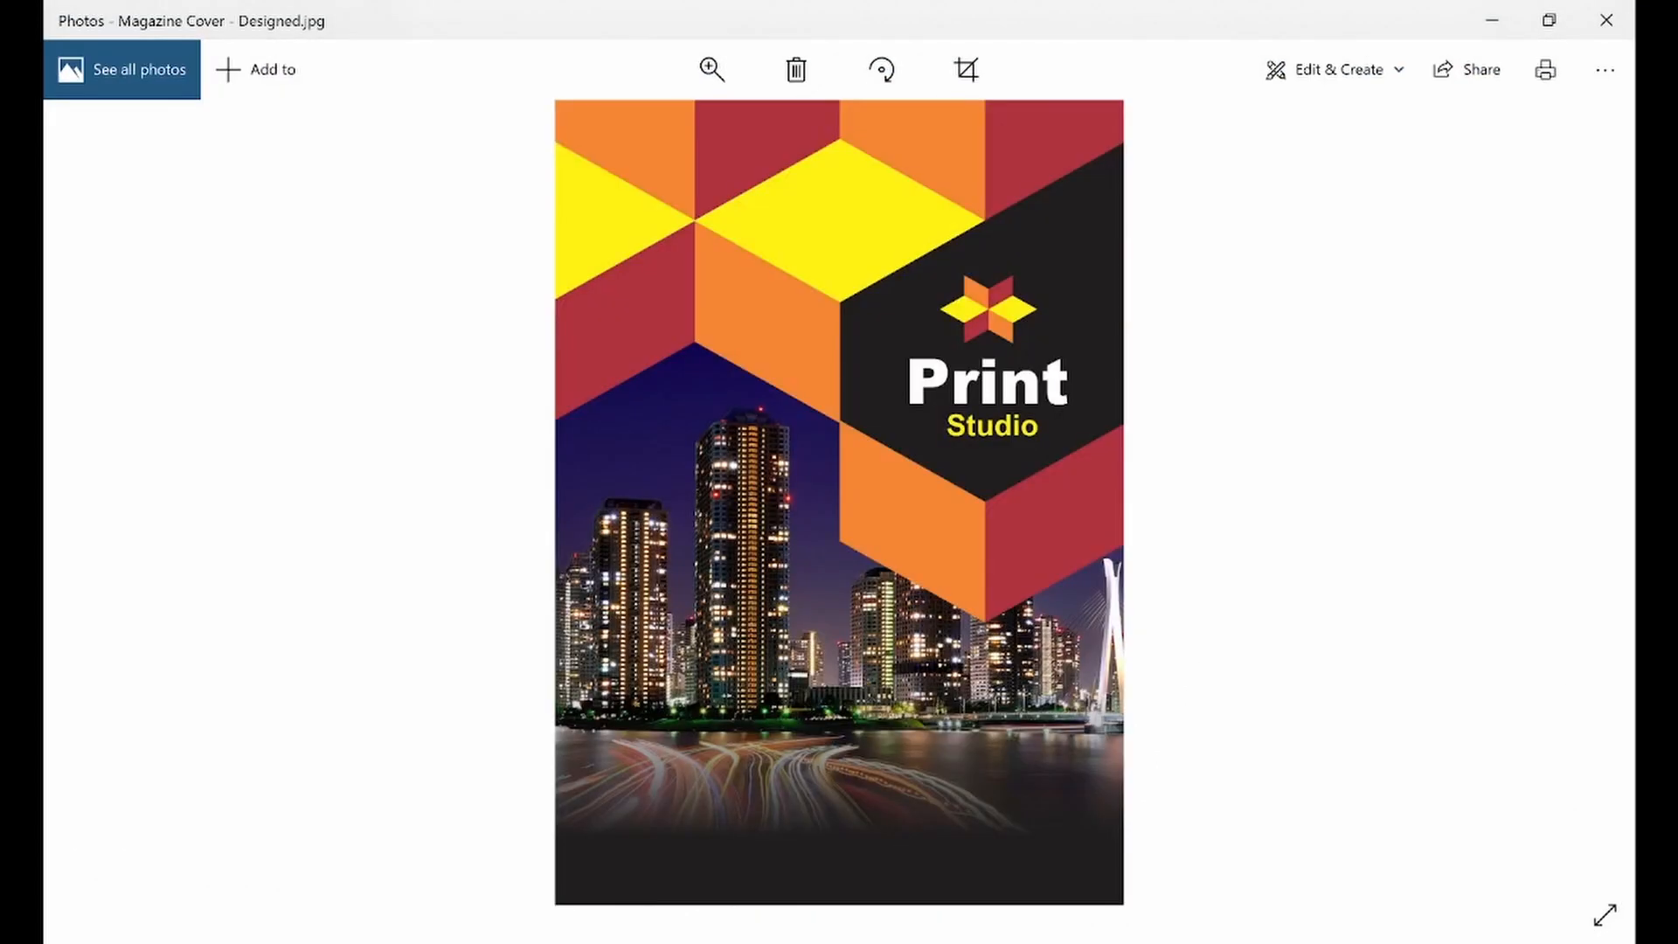
click(1108, 942)
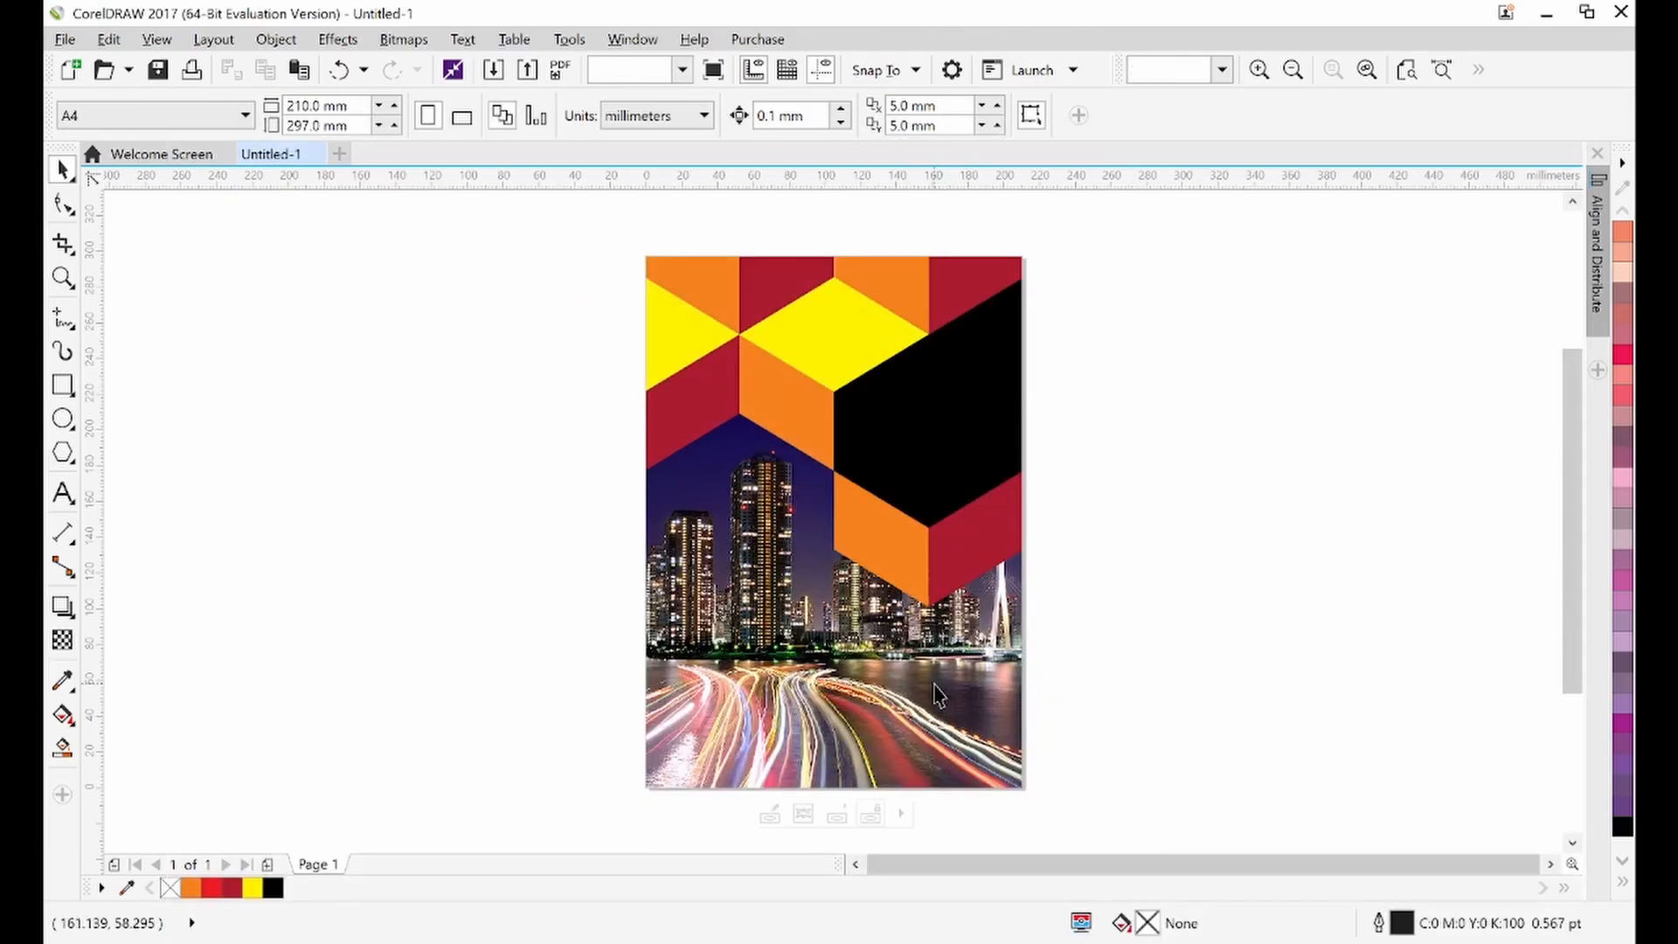
click(935, 687)
double_click(934, 684)
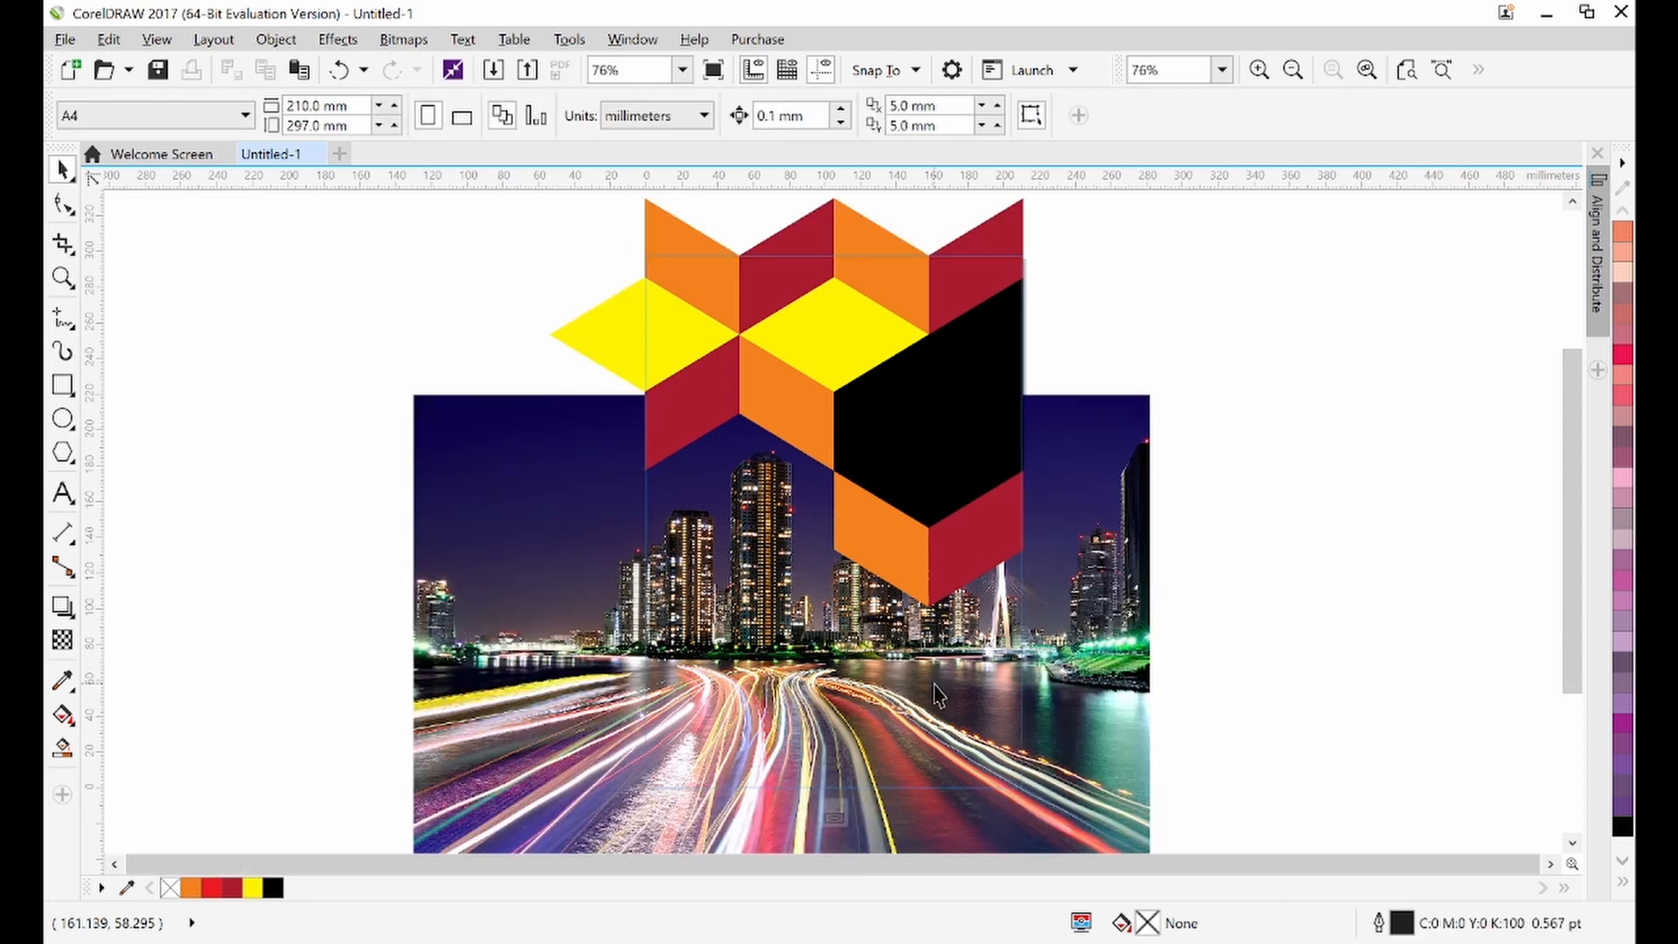
click(1572, 840)
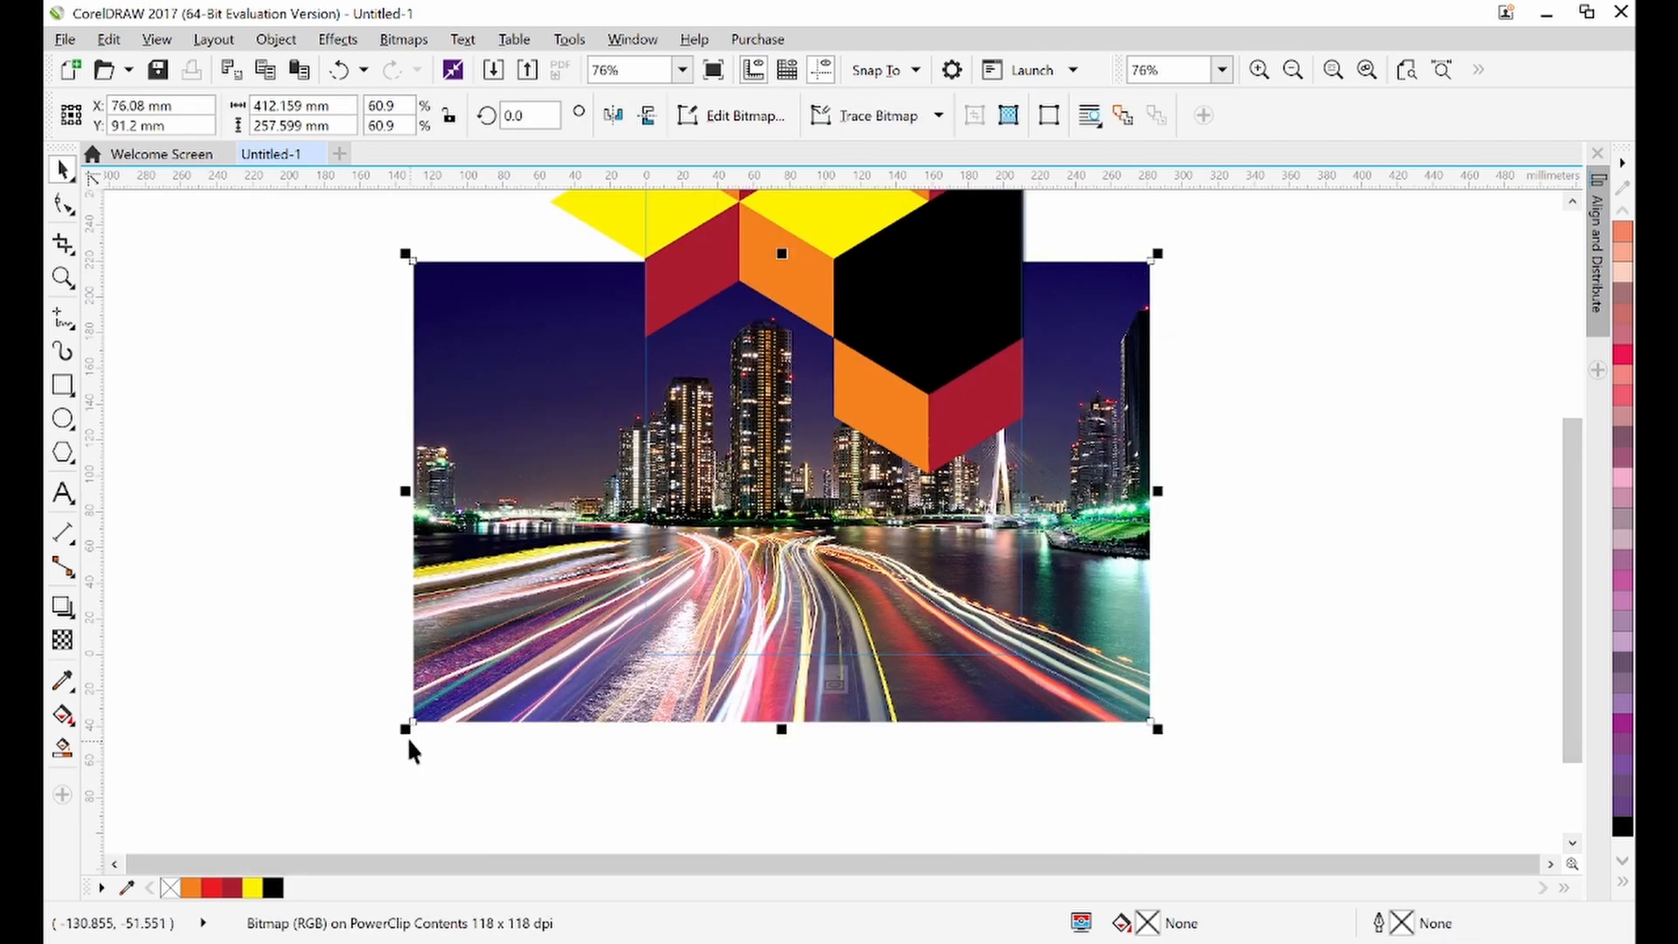
drag(404, 727, 393, 761)
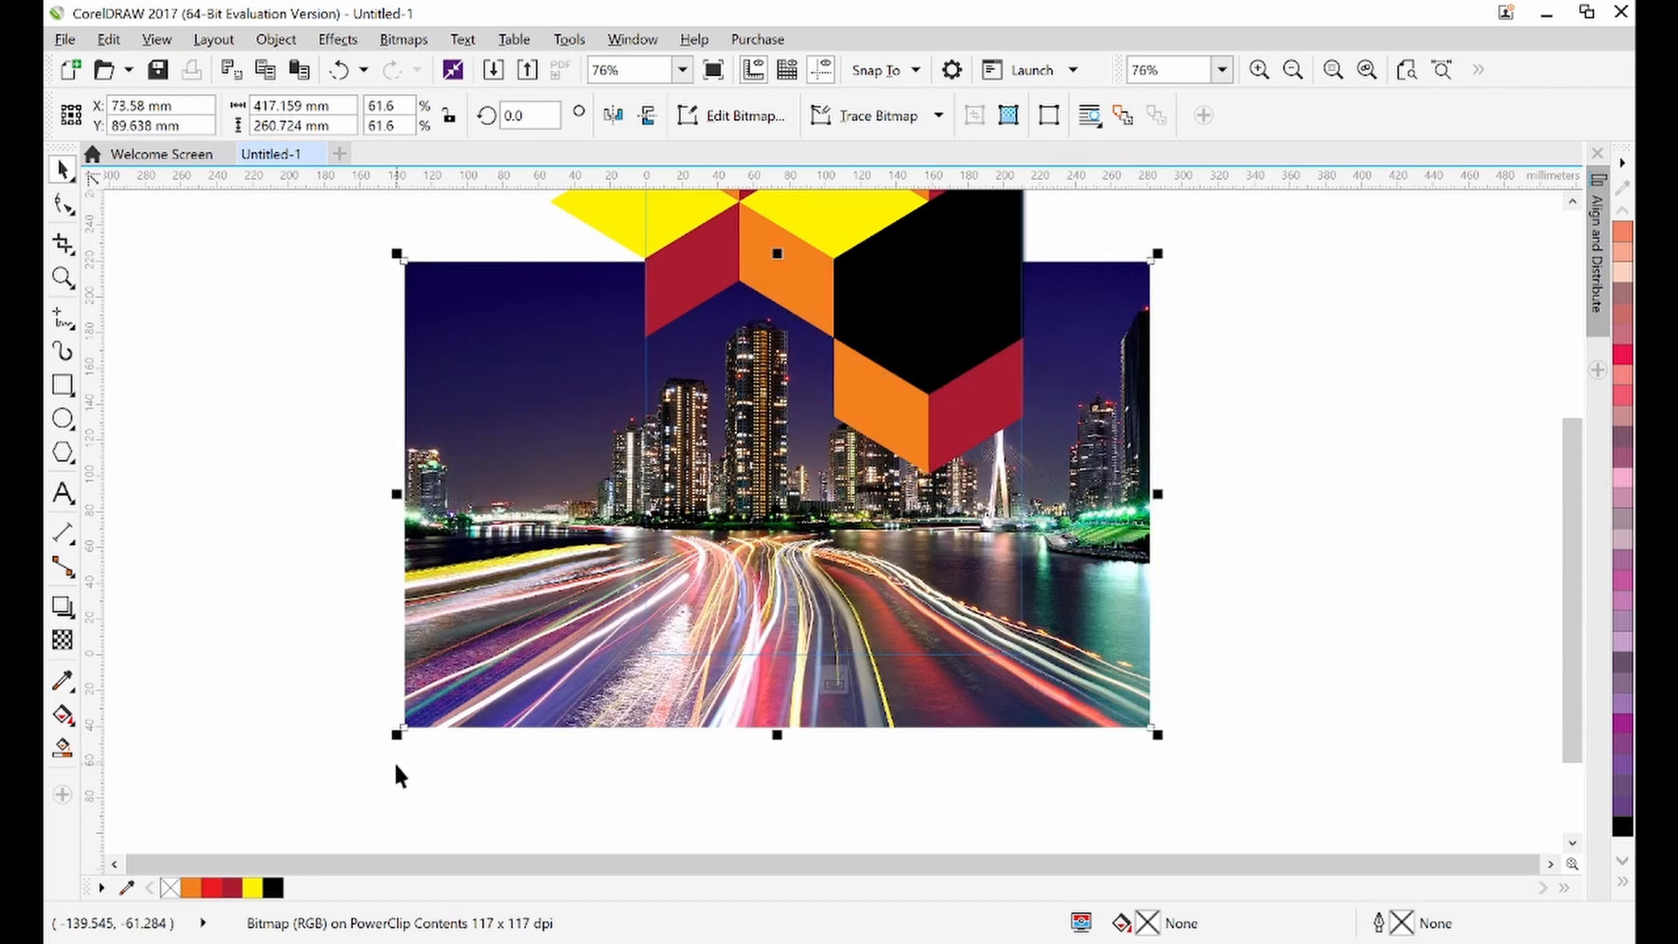
drag(1158, 732, 1175, 749)
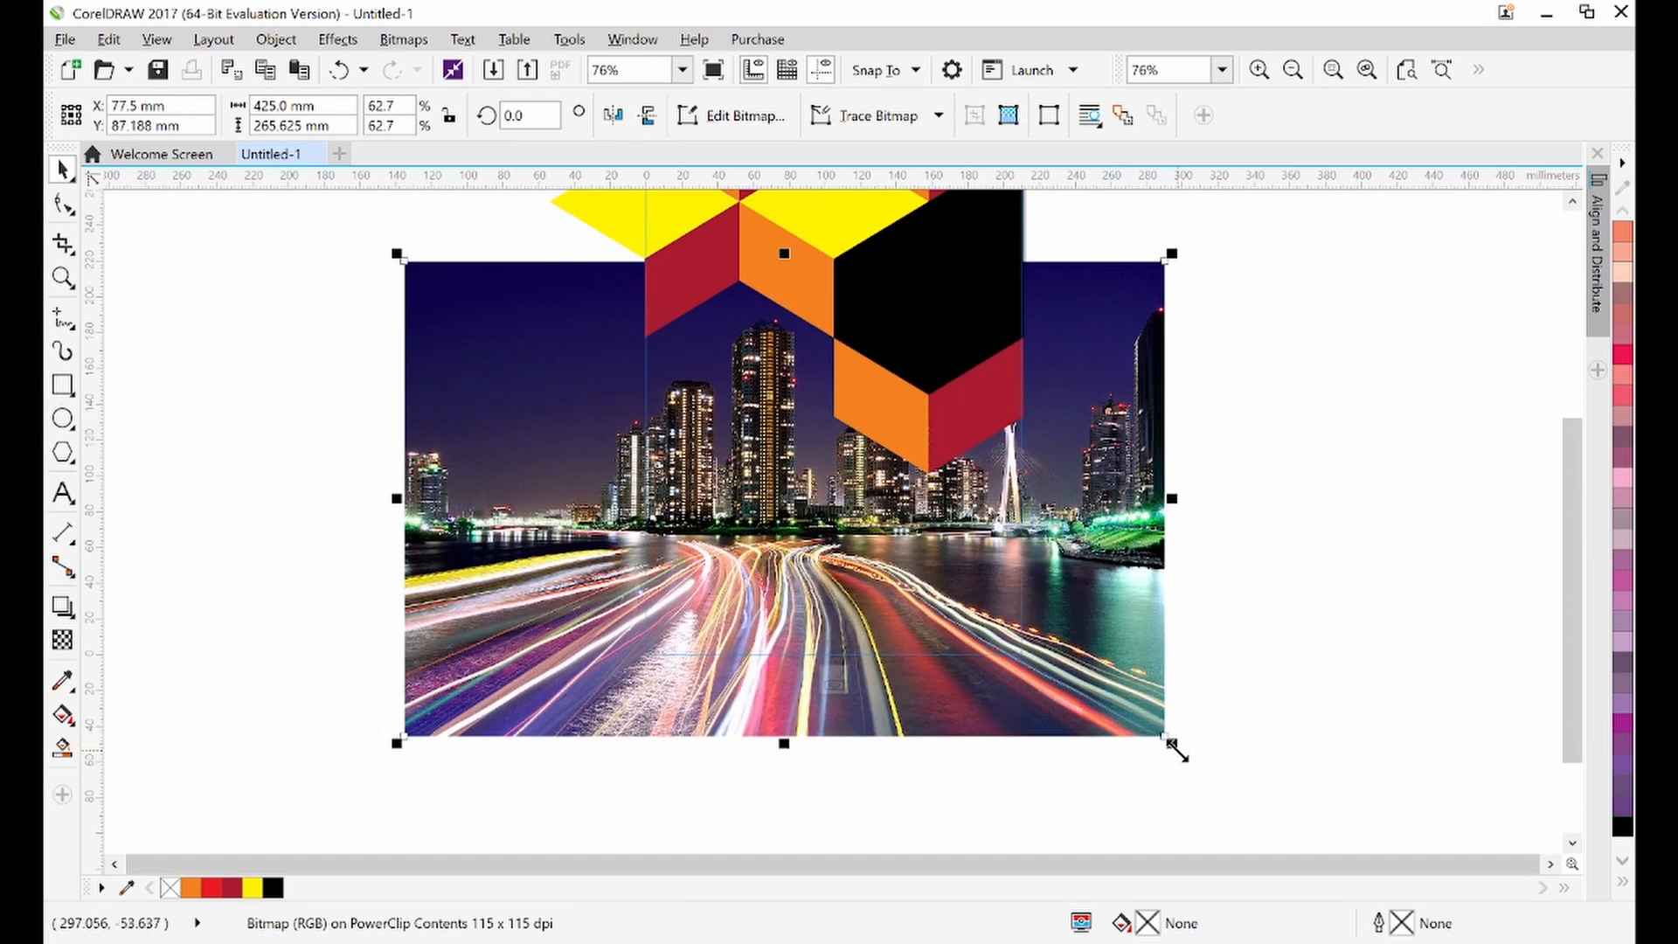
ctrl+click(1273, 587)
click(1273, 588)
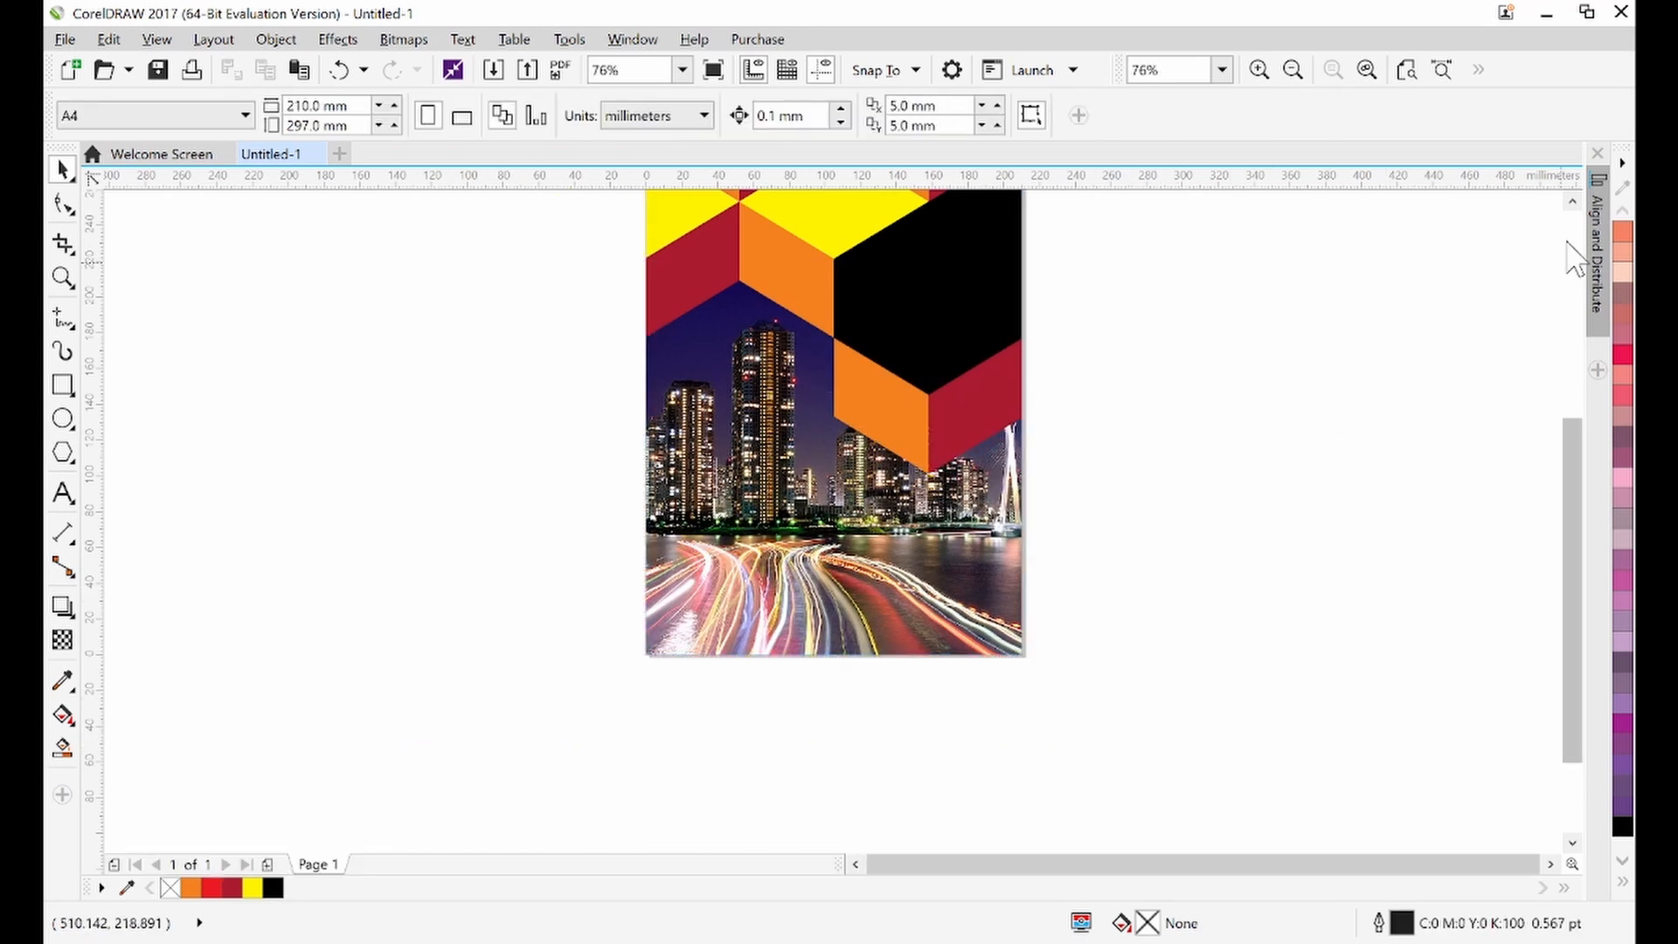
Reopen the PowerClip contents and draw a rectangle about 245 × 85 mm across the lower part of the photo
click(1572, 202)
click(737, 542)
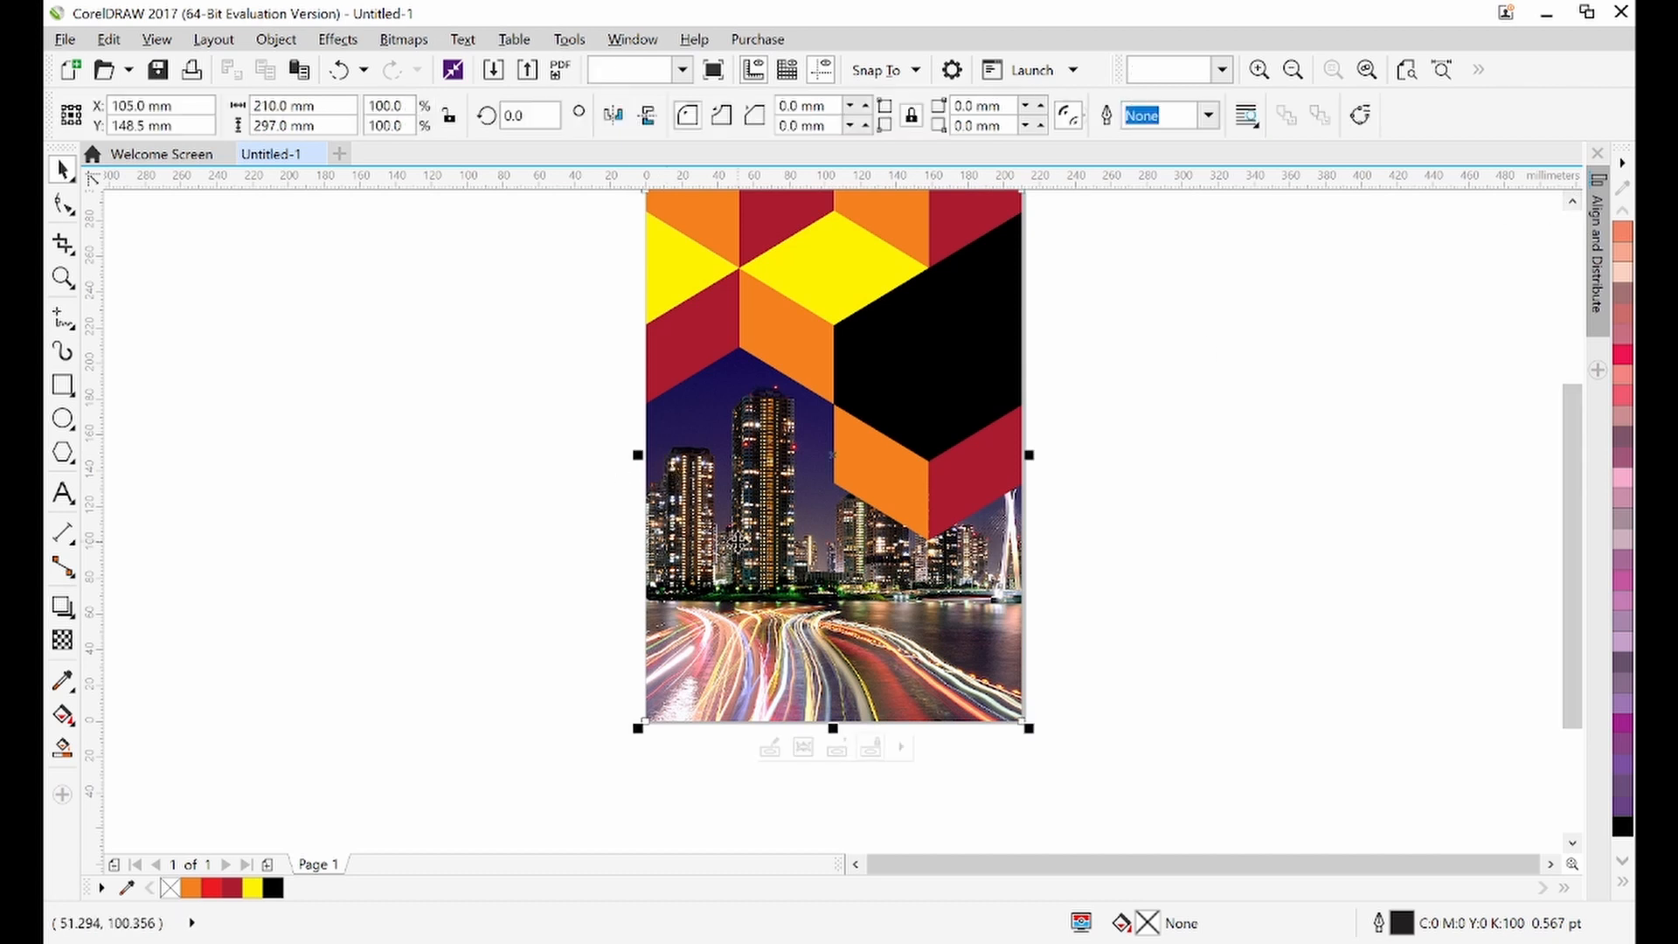
ctrl+click(738, 541)
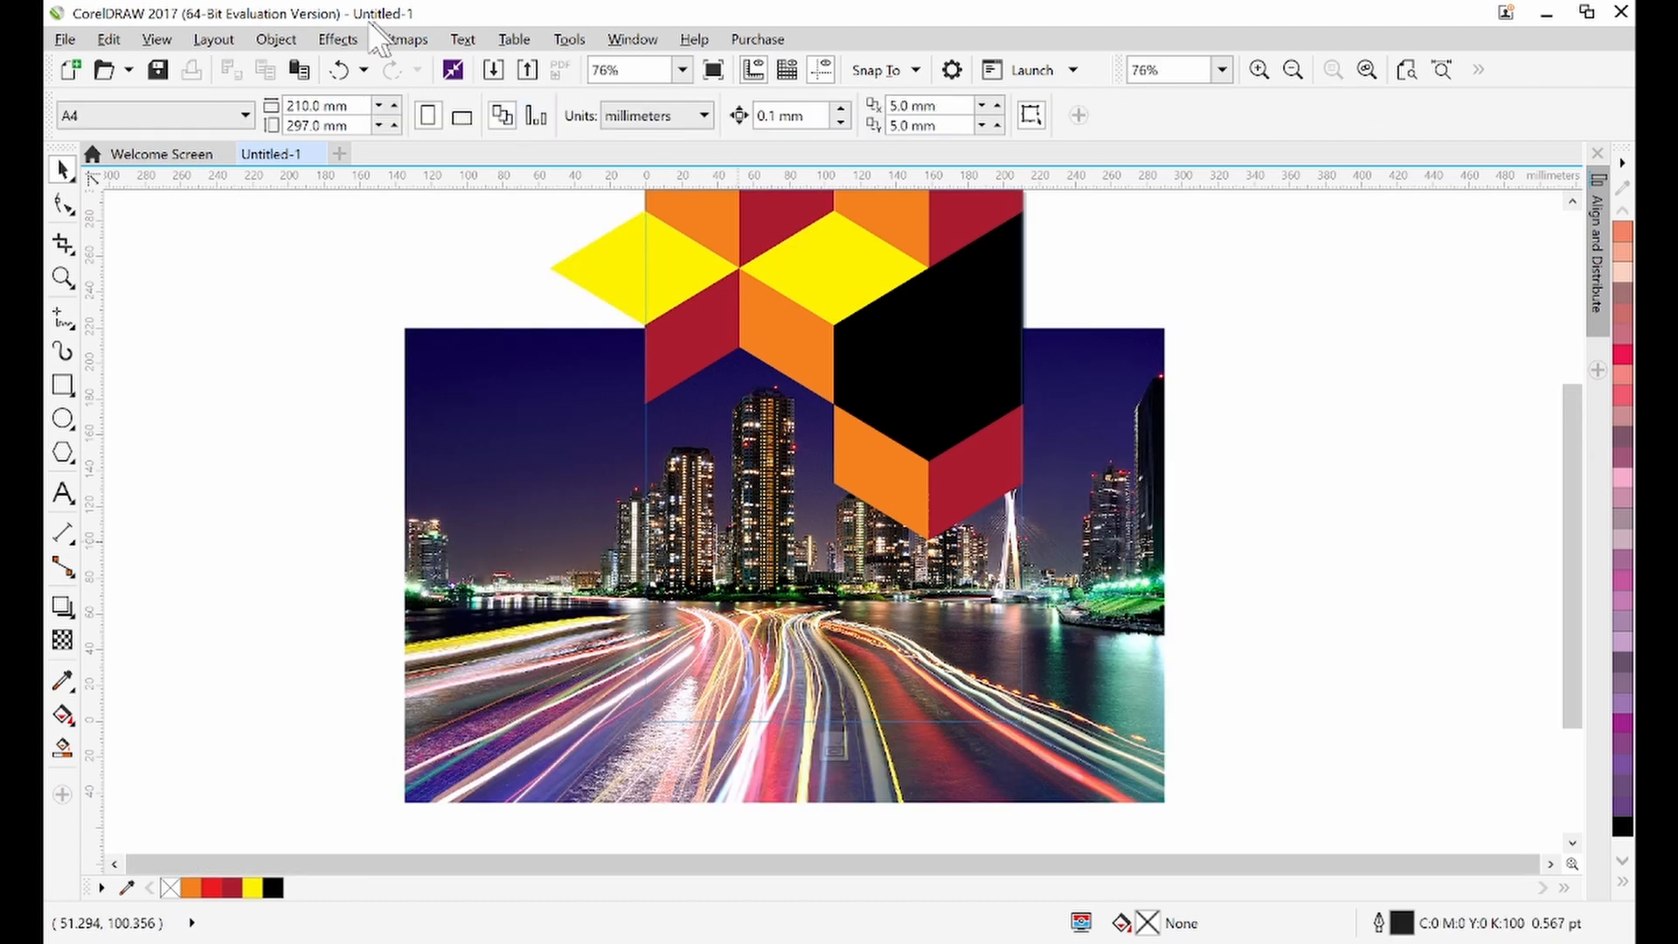
click(62, 385)
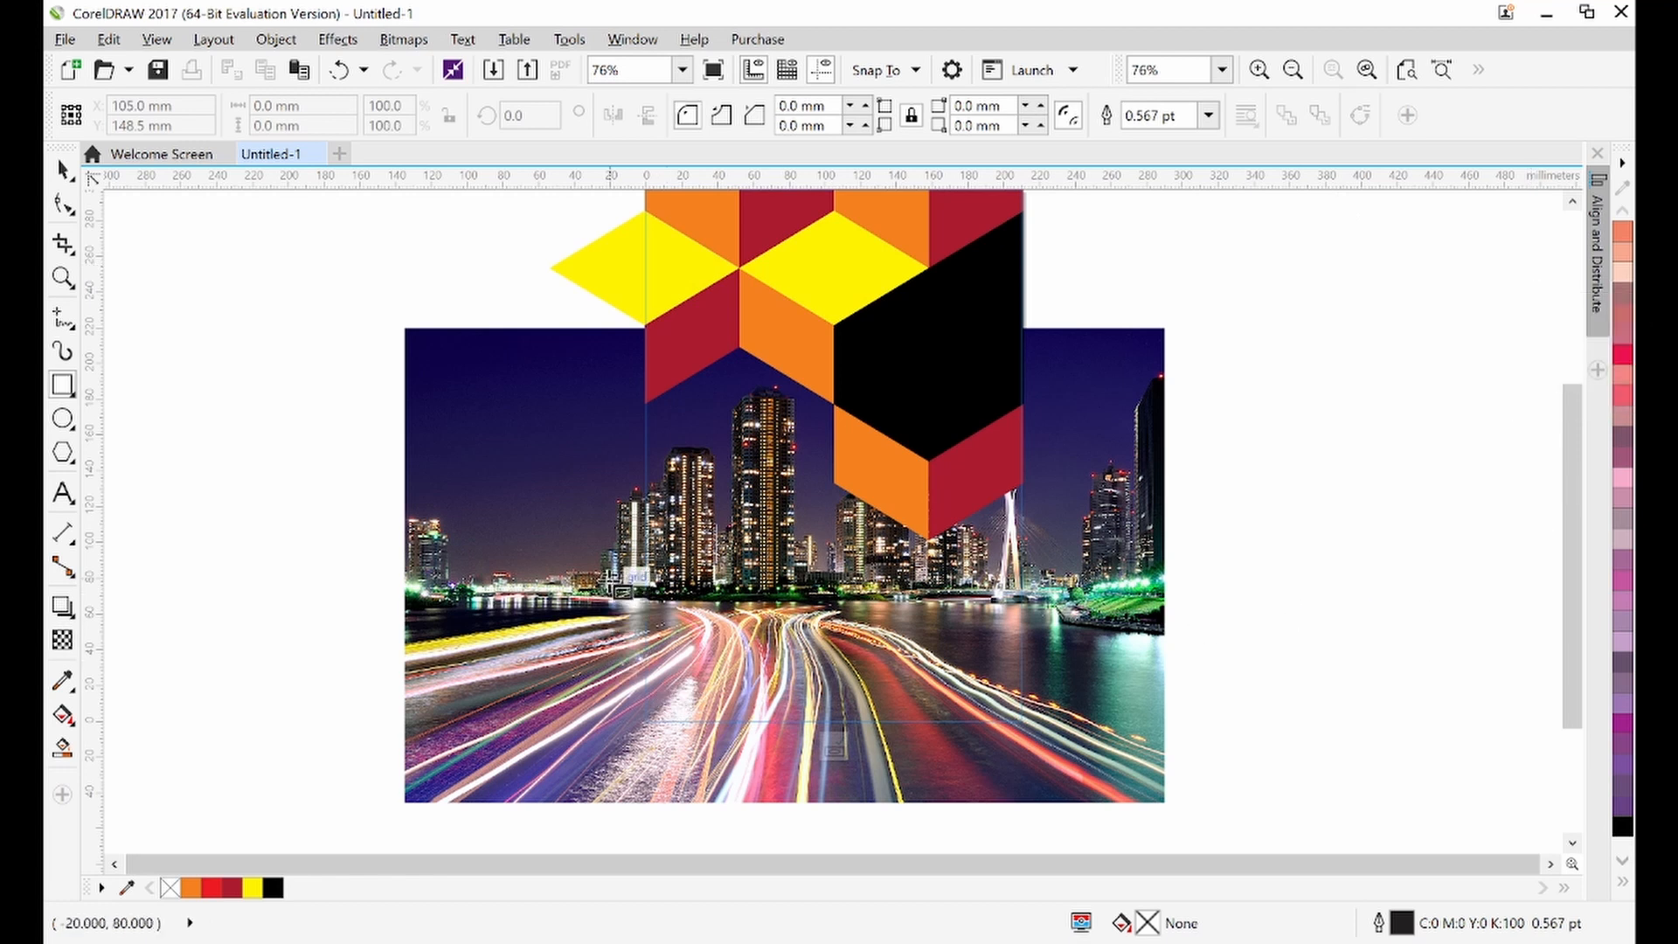
drag(612, 577, 1055, 737)
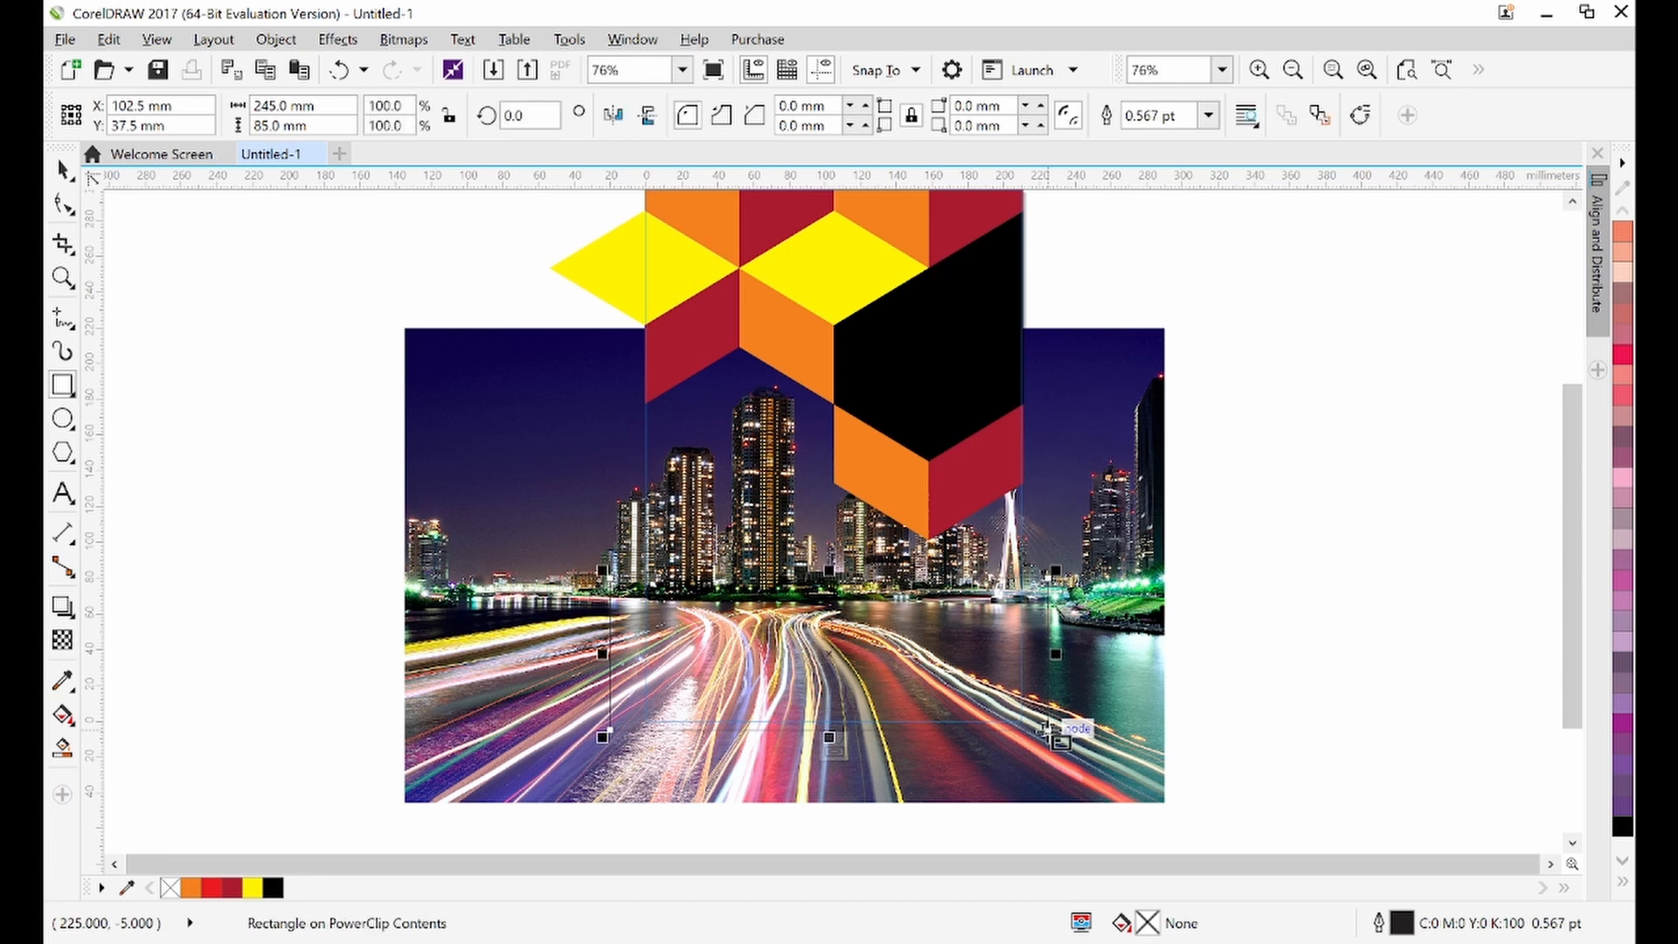
Fill the new rectangle with rich black C100 M100 Y100 K100 and remove its outline
click(63, 170)
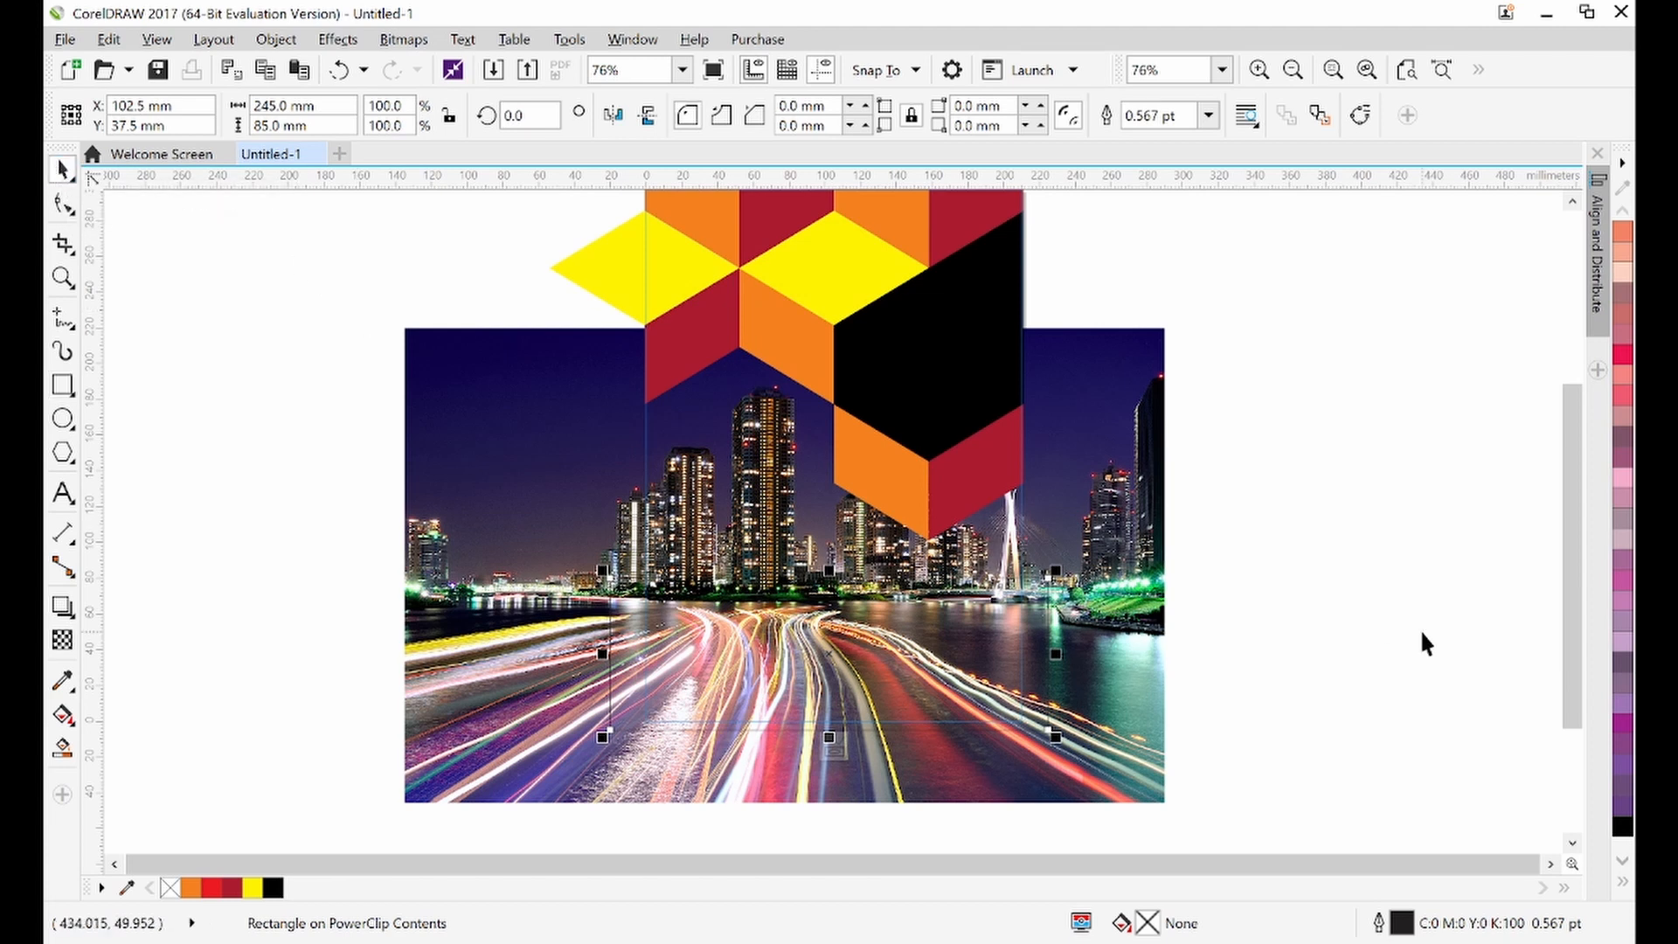
click(1622, 883)
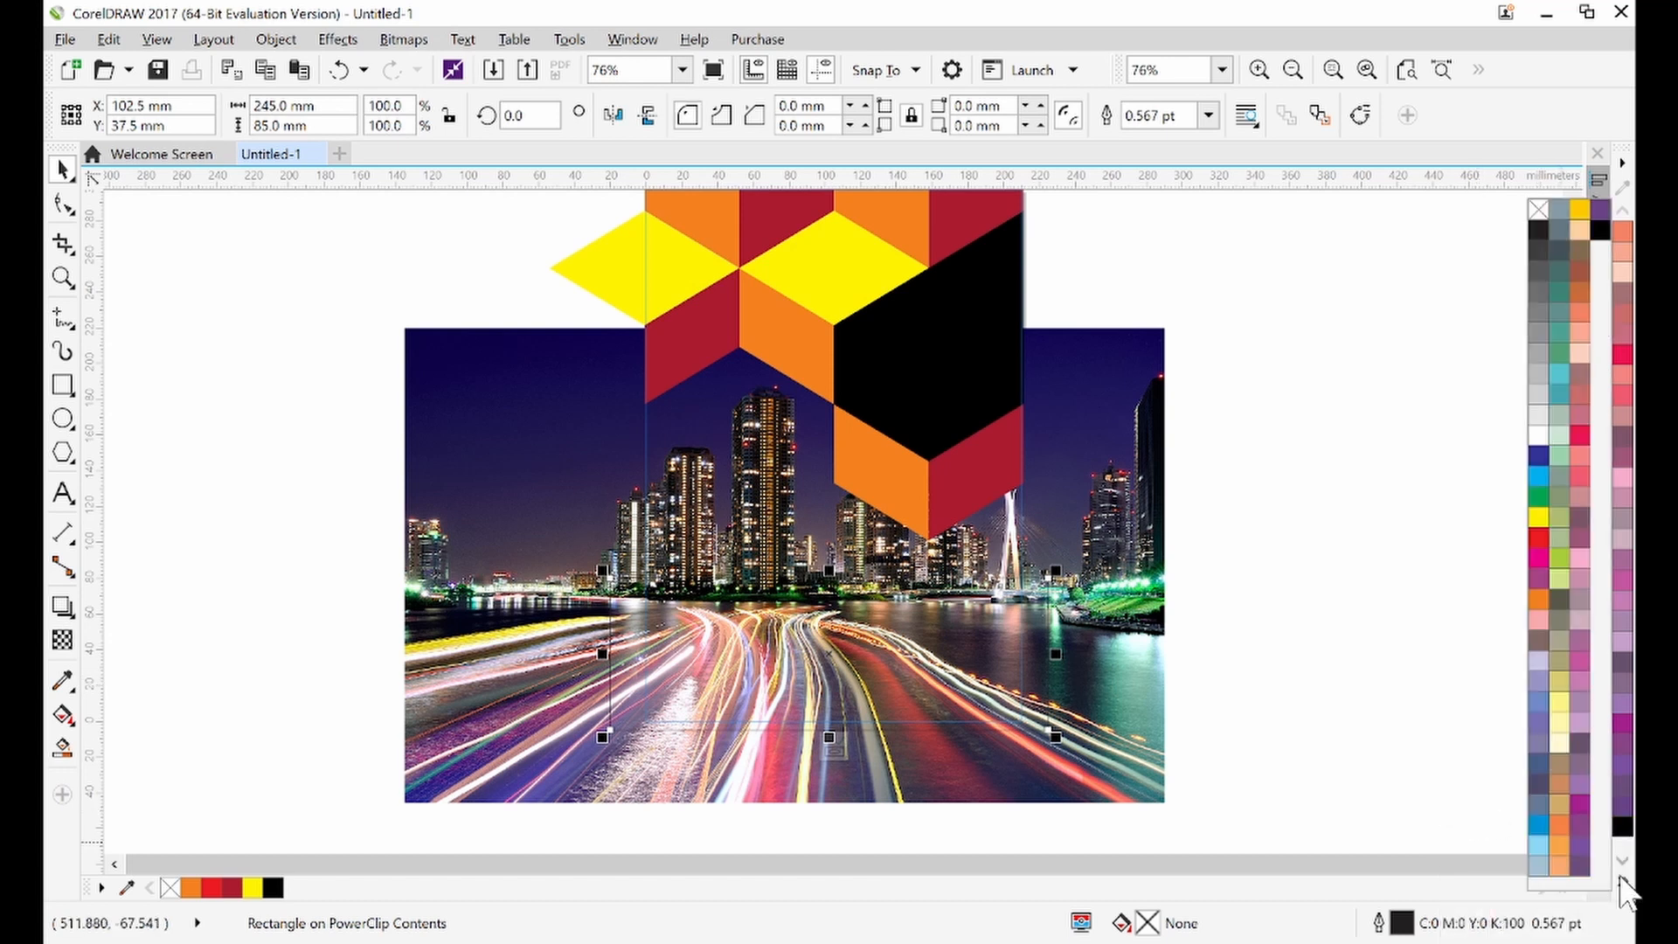
click(1600, 229)
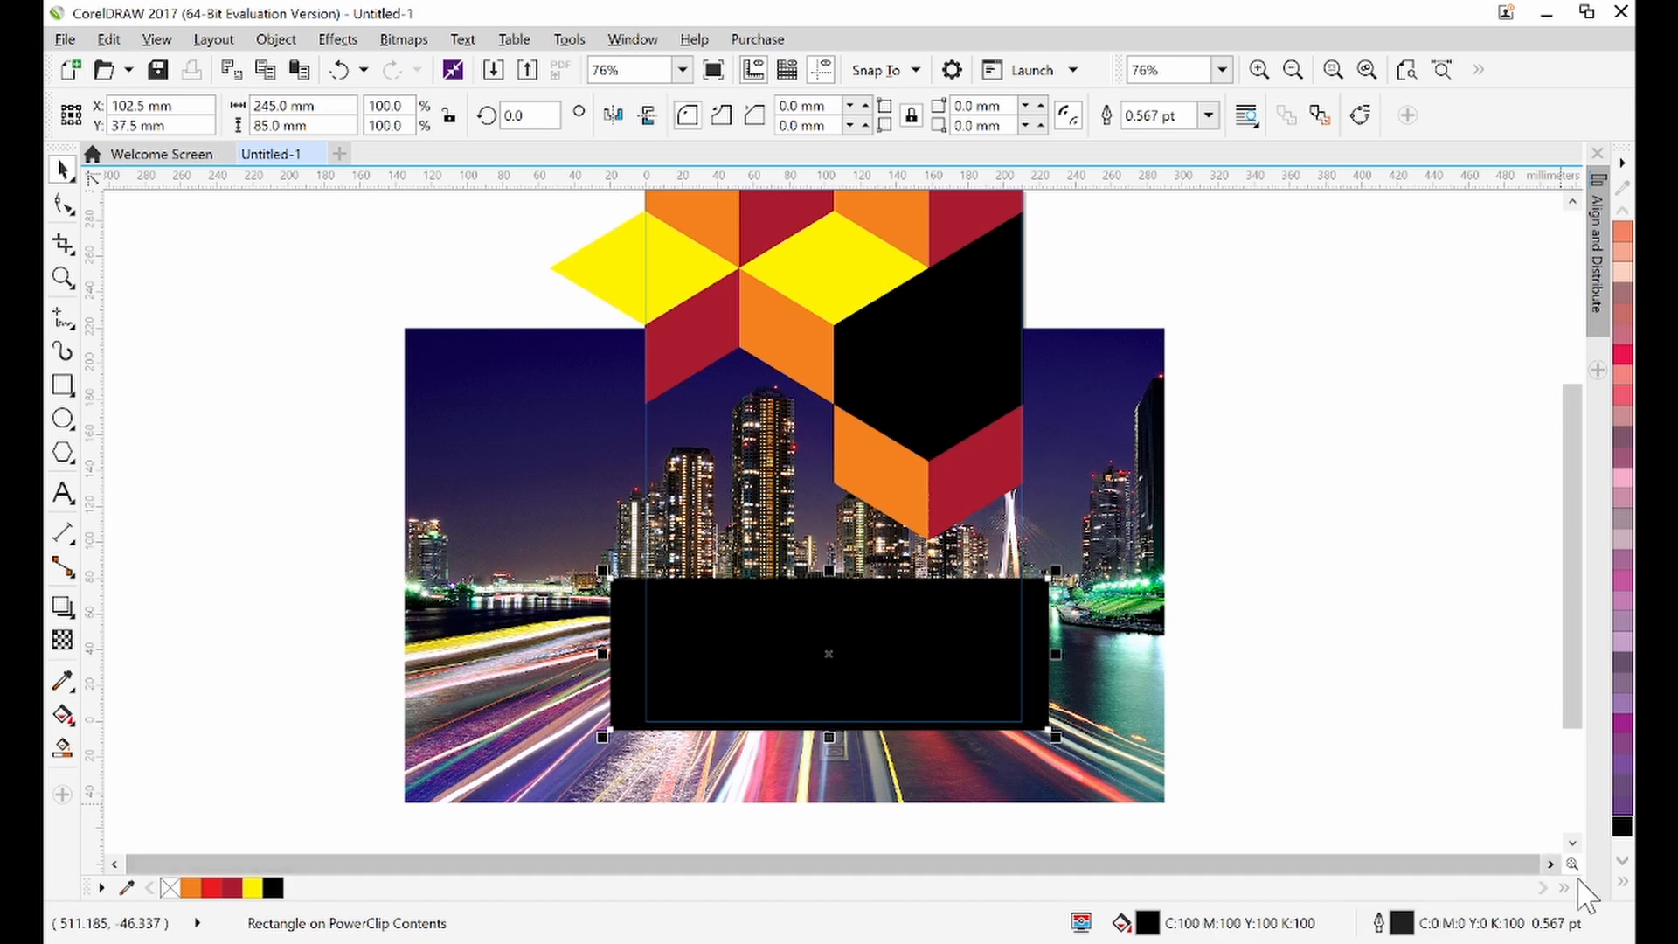
click(1622, 881)
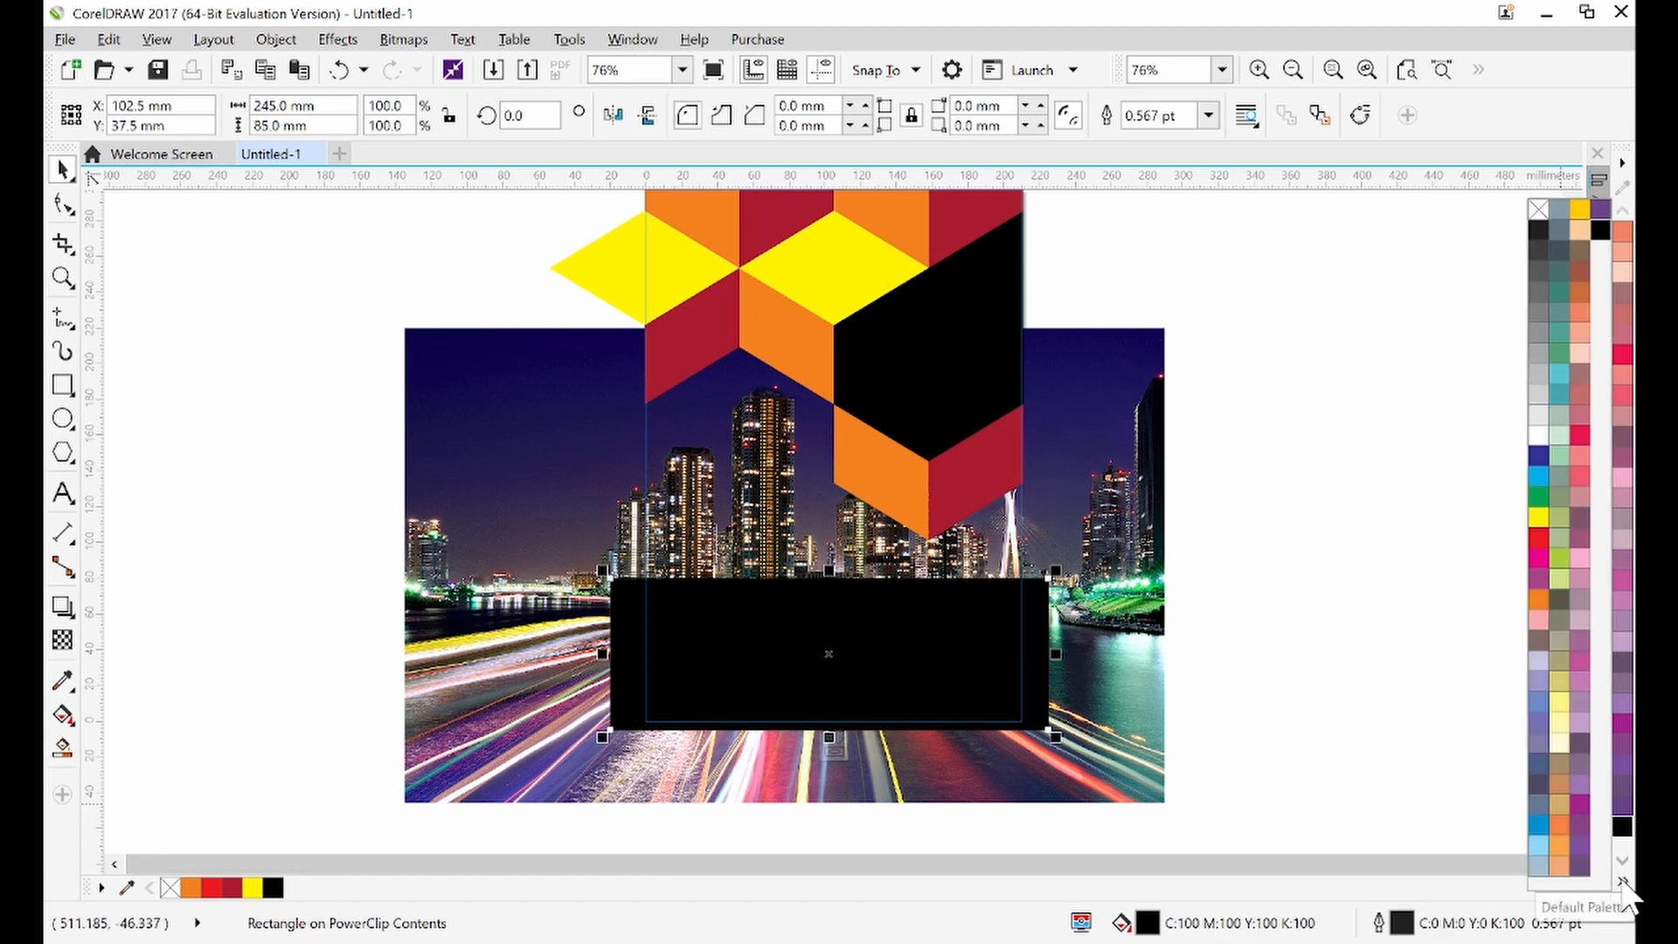
right_click(1540, 211)
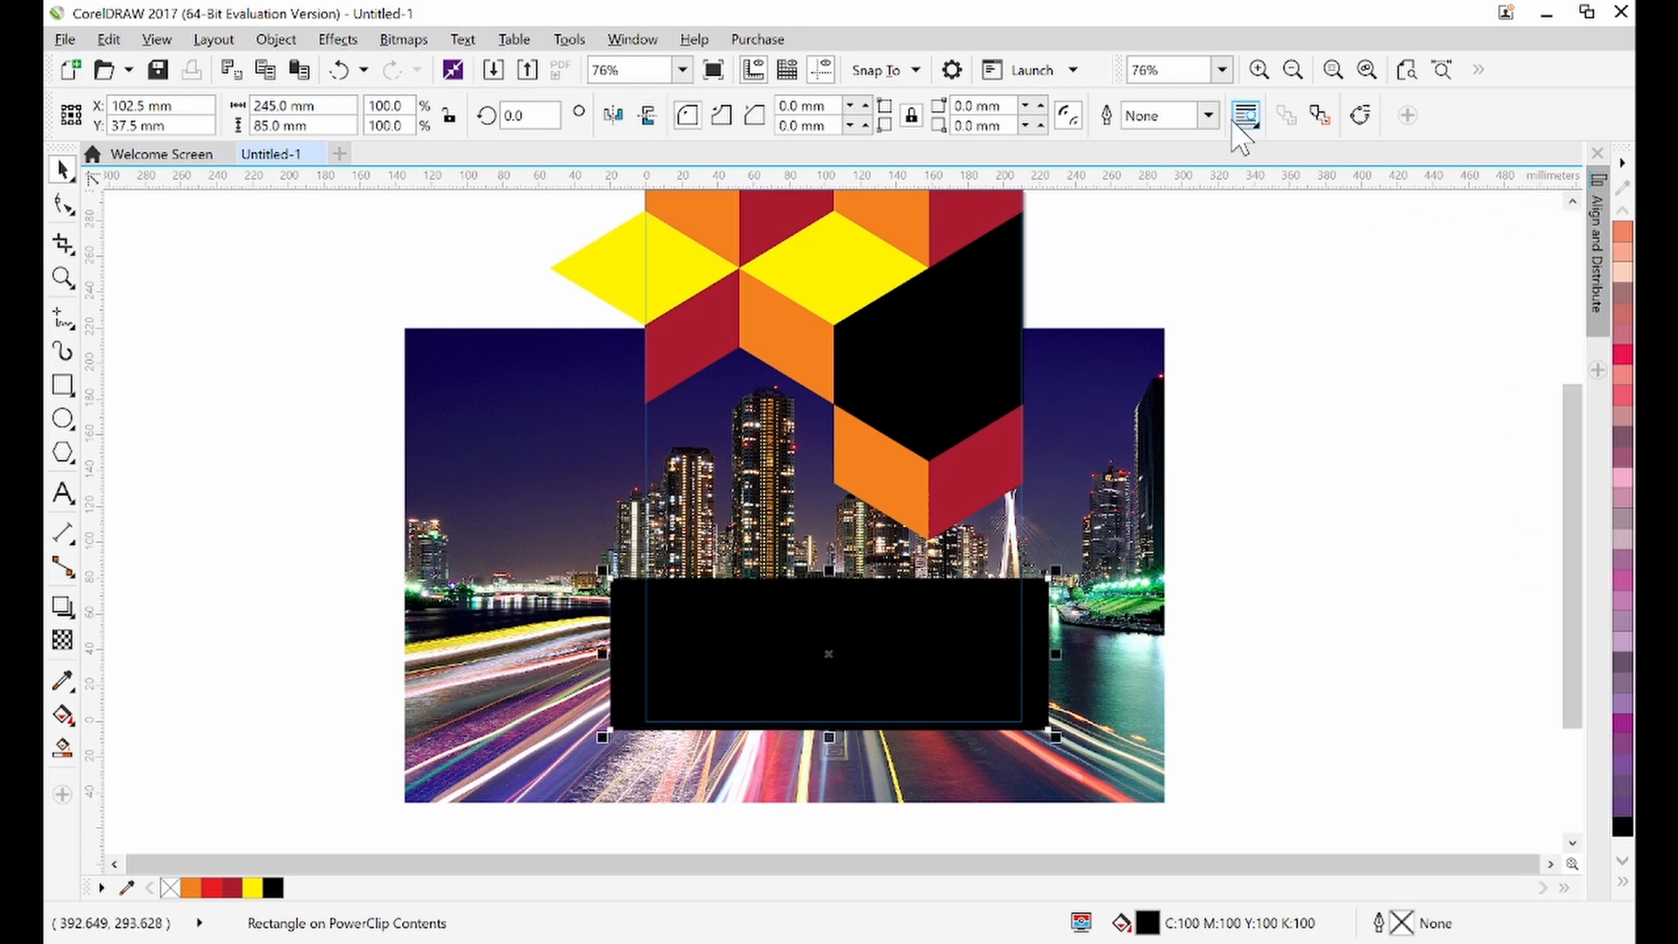
click(1208, 115)
click(1157, 140)
drag(829, 570, 832, 563)
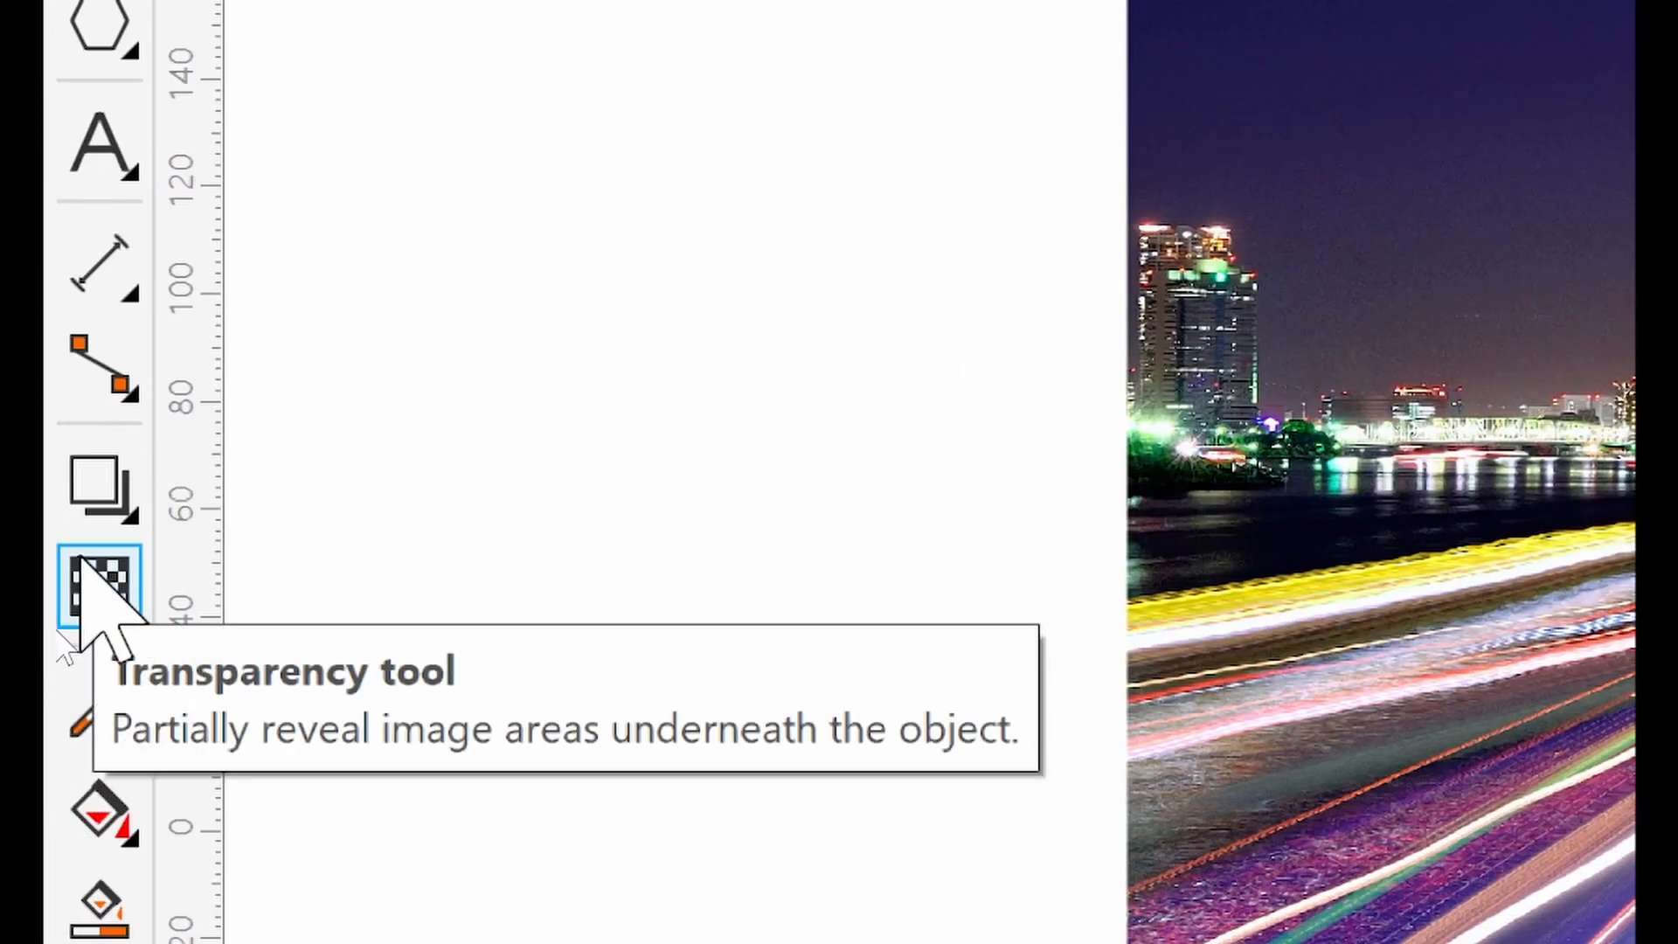
Apply a linear transparency to the black rectangle, opaque at its bottom and fading out toward its top edge
click(99, 572)
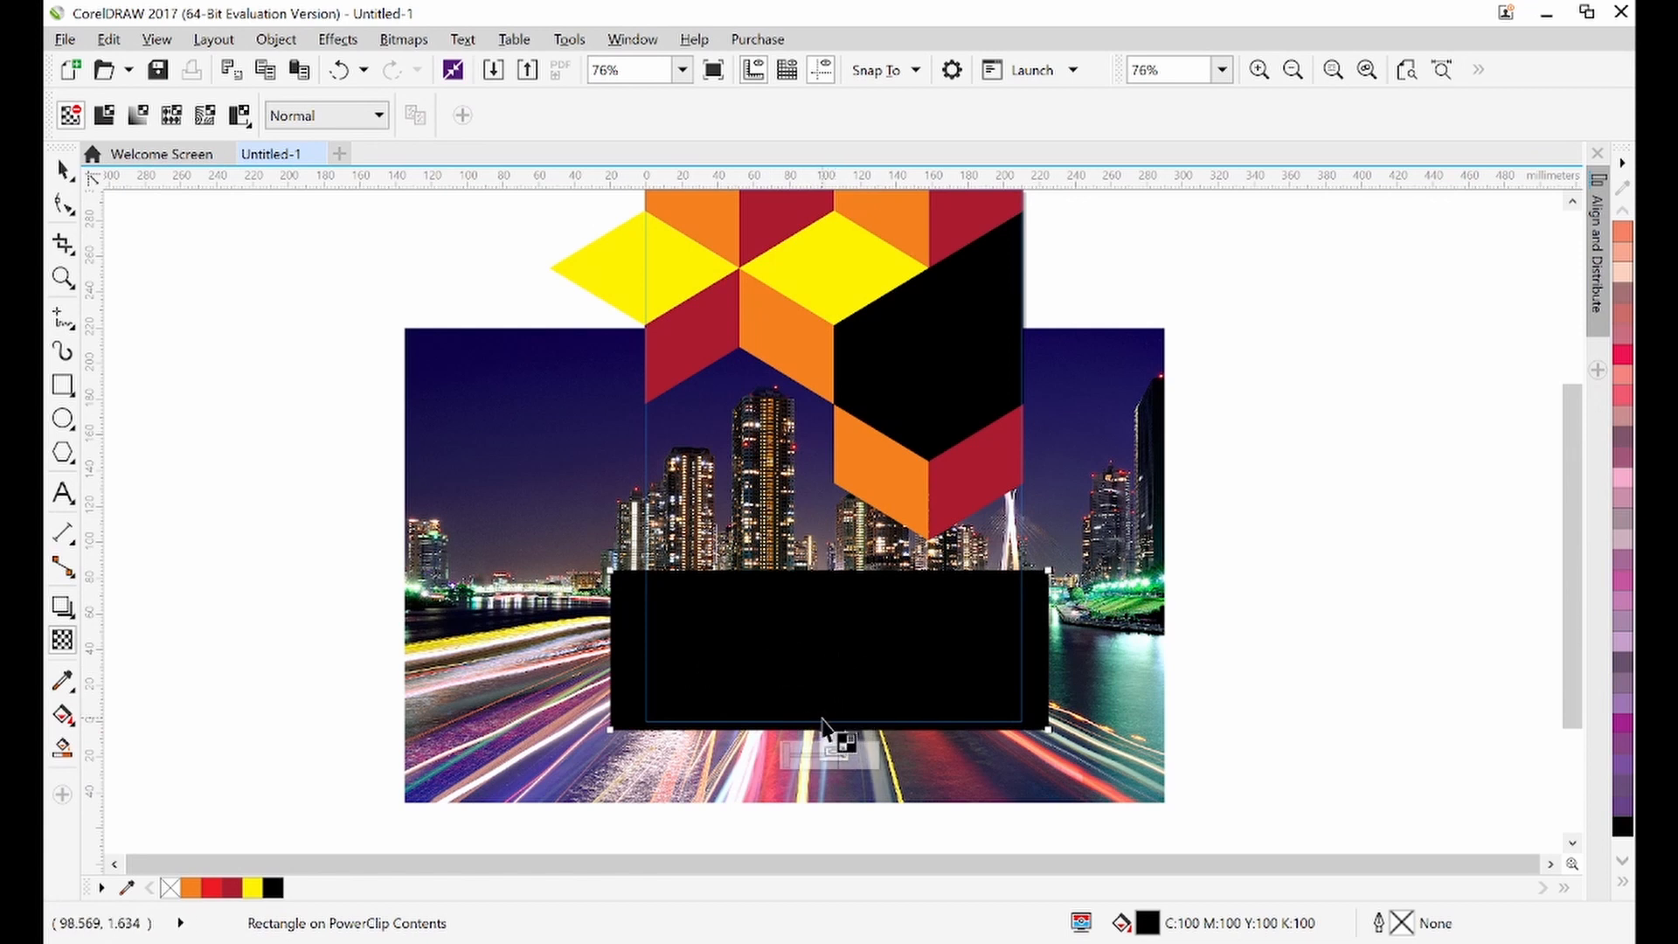
drag(823, 720, 826, 564)
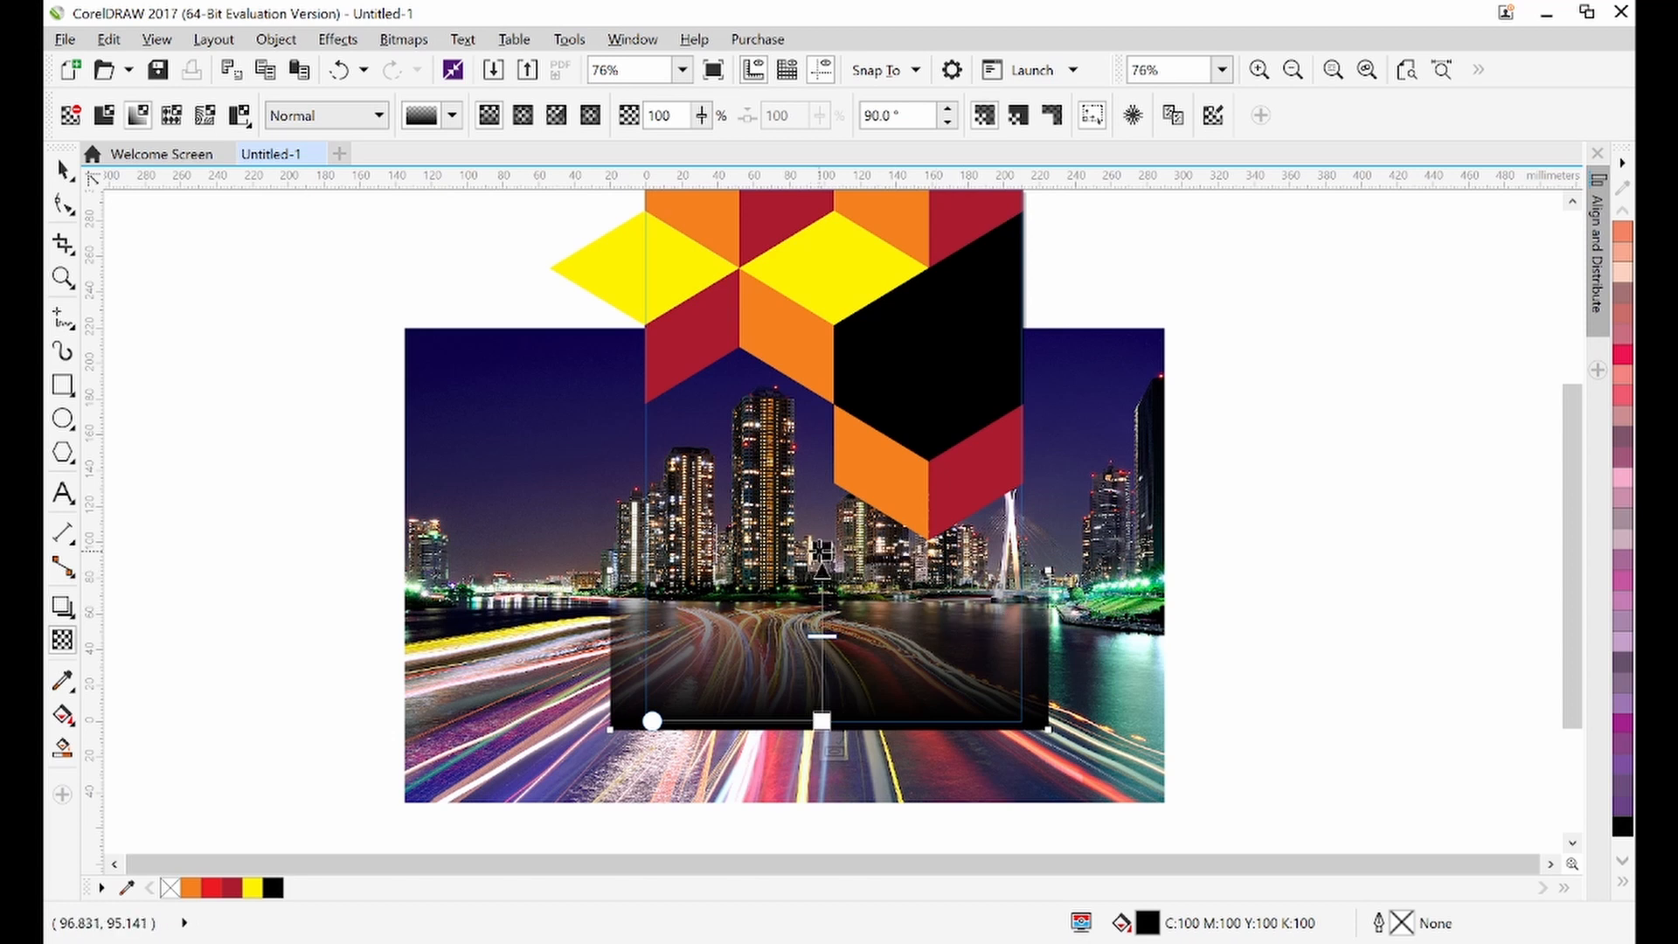
drag(821, 551, 821, 570)
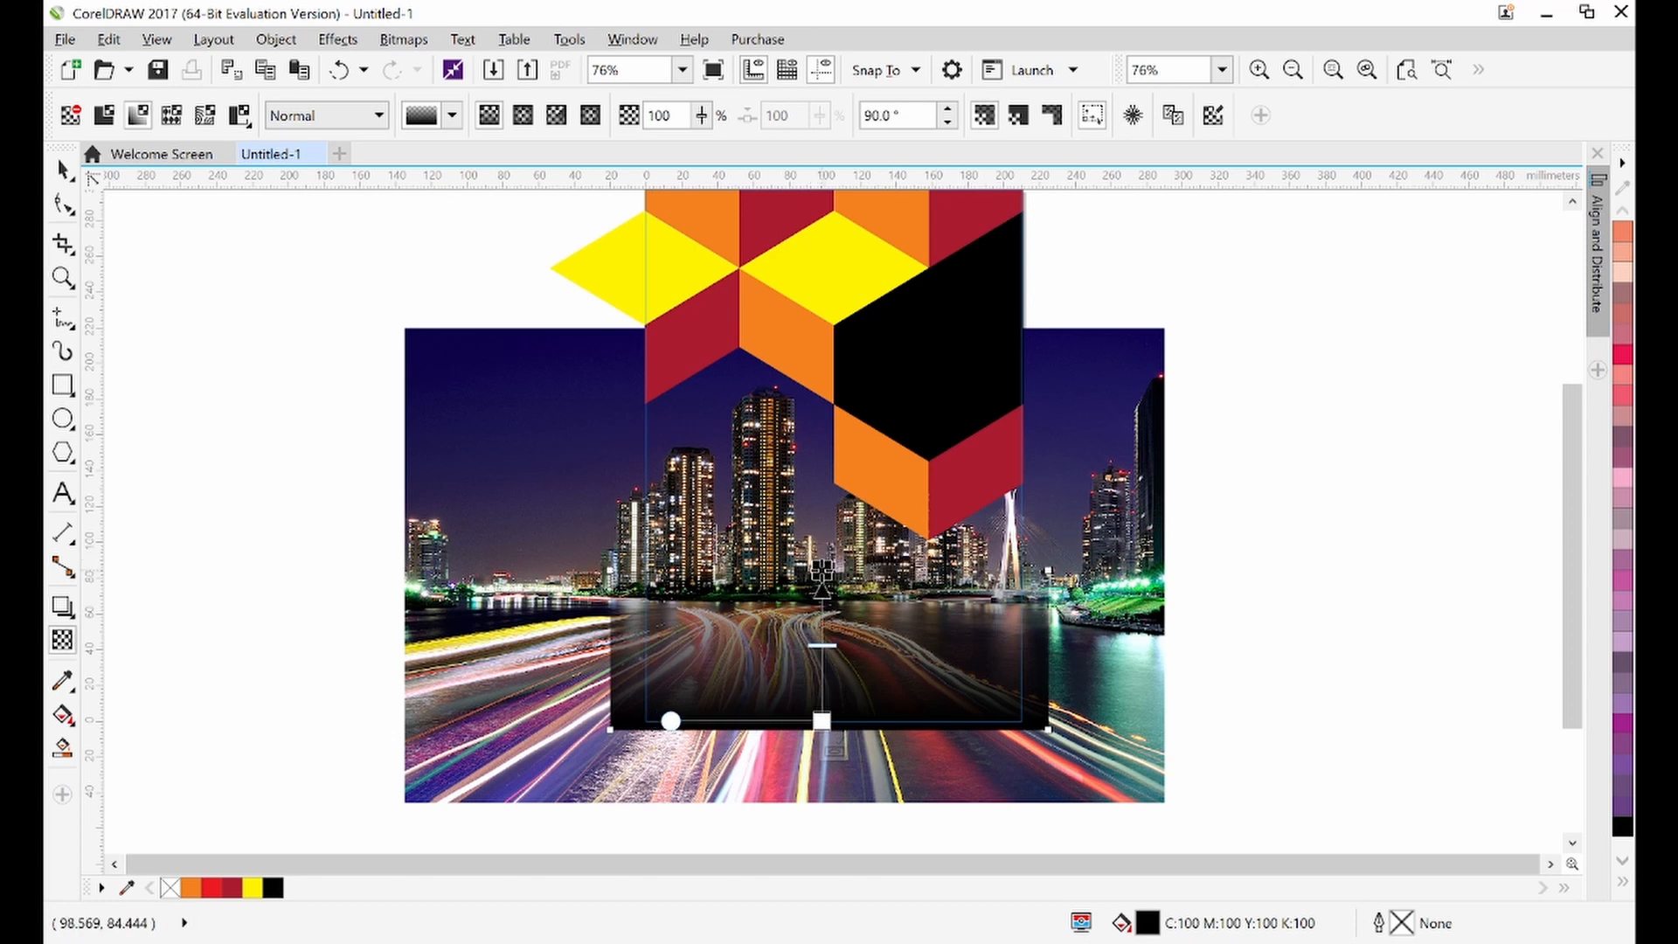
click(821, 573)
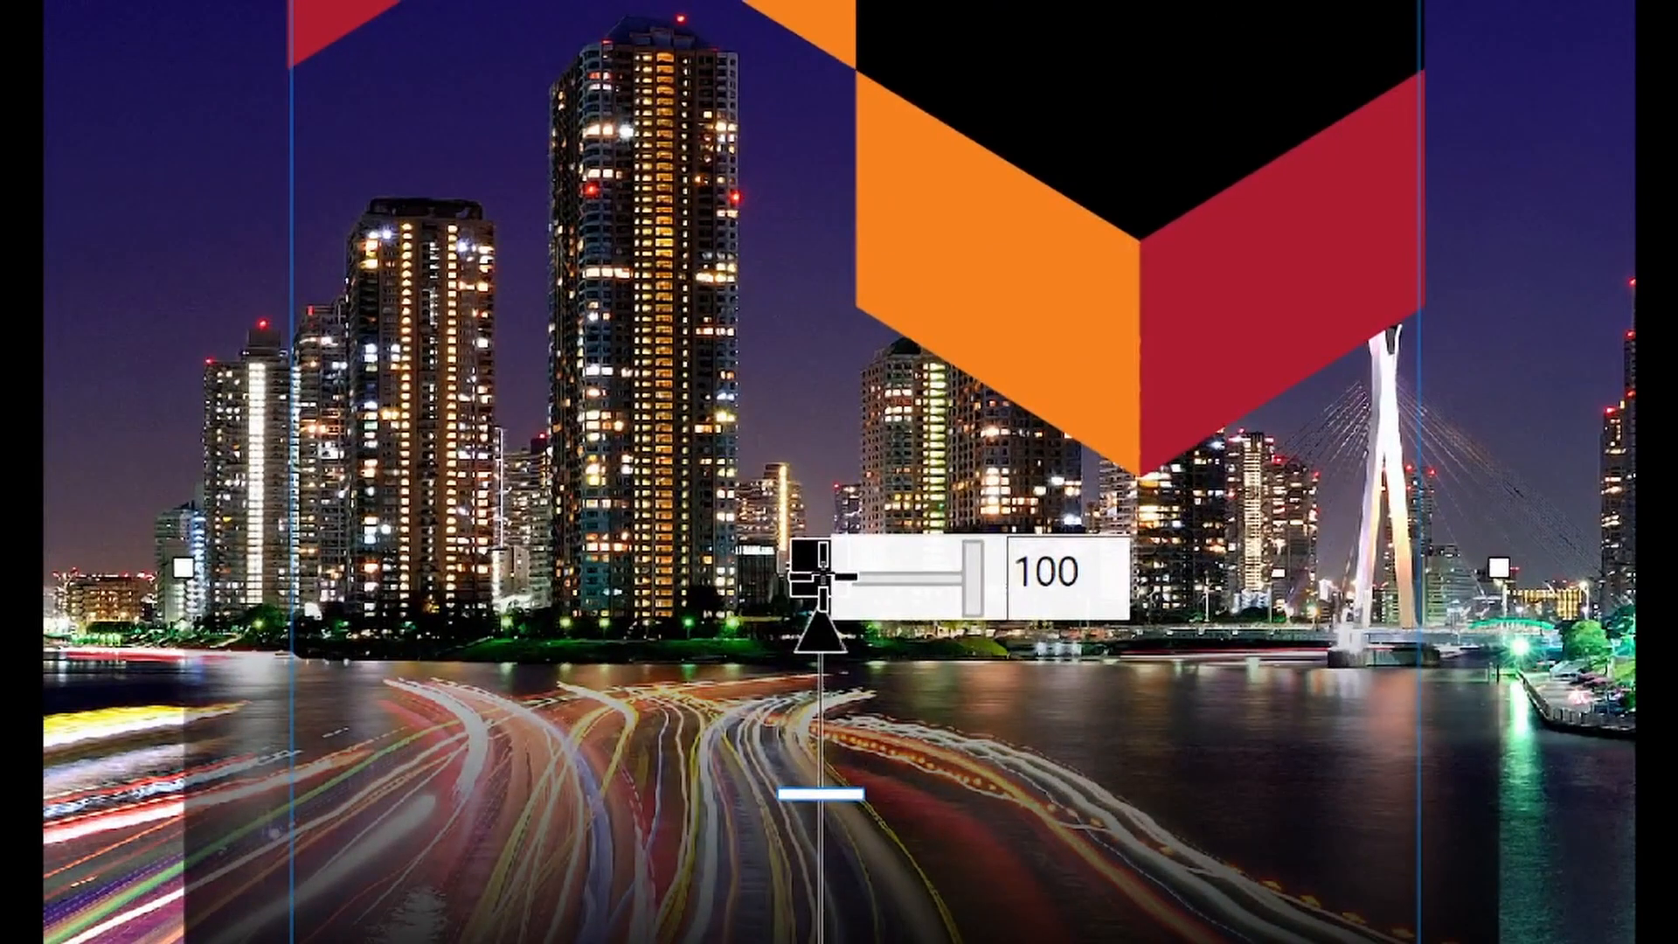
drag(821, 559, 822, 326)
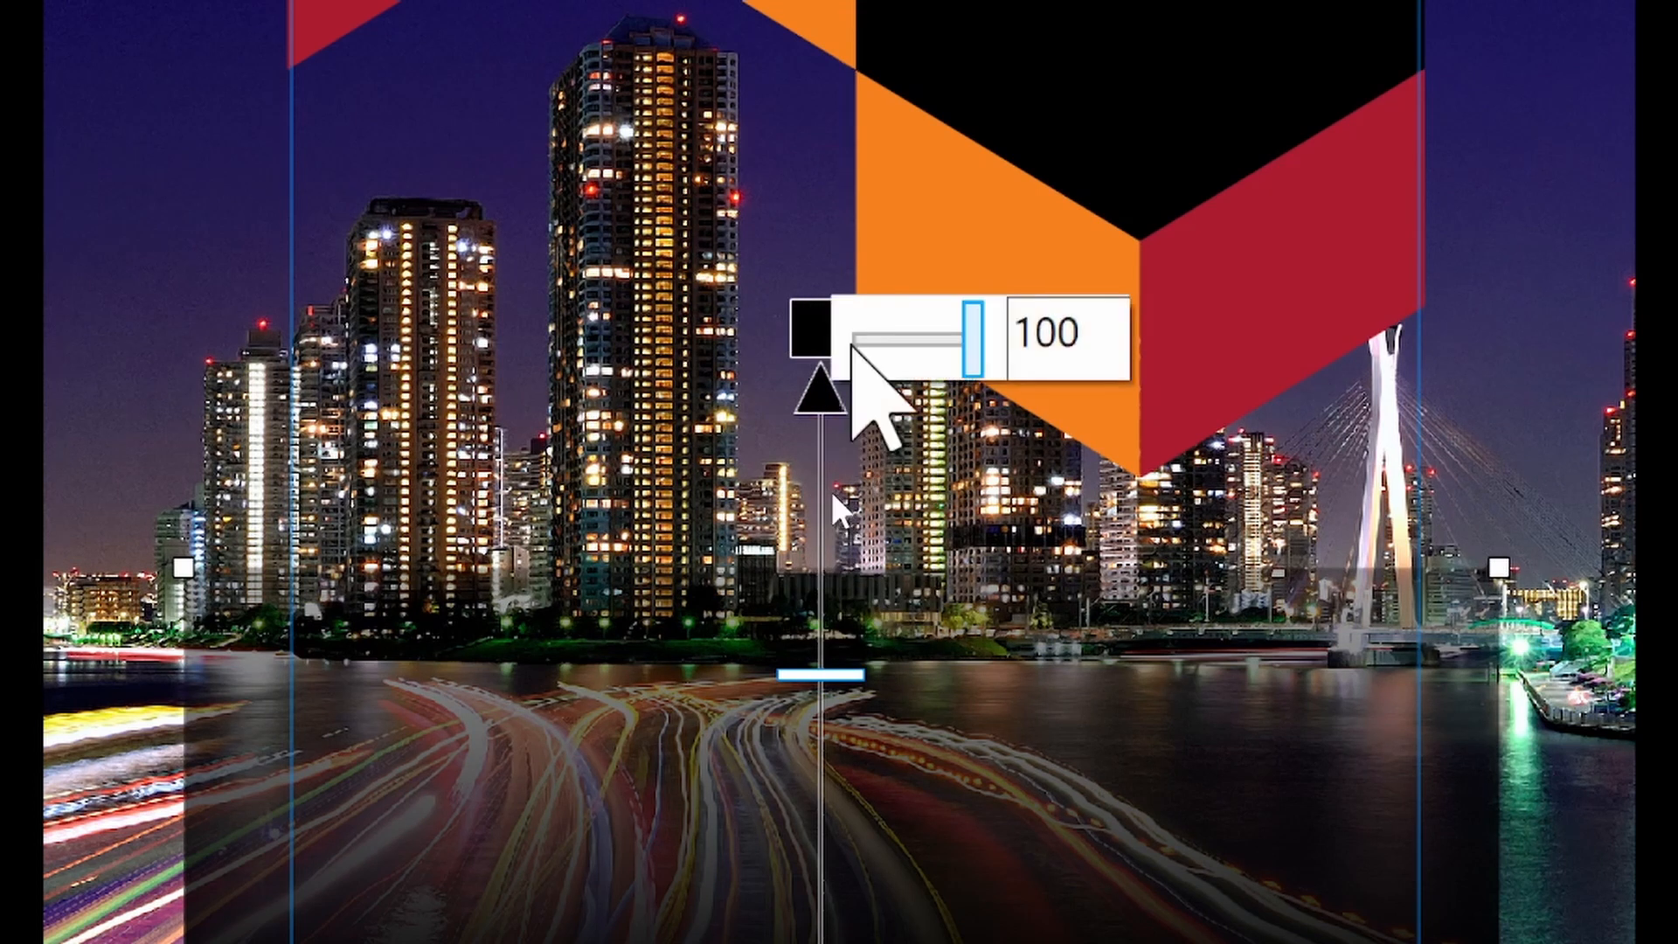
drag(814, 319, 817, 218)
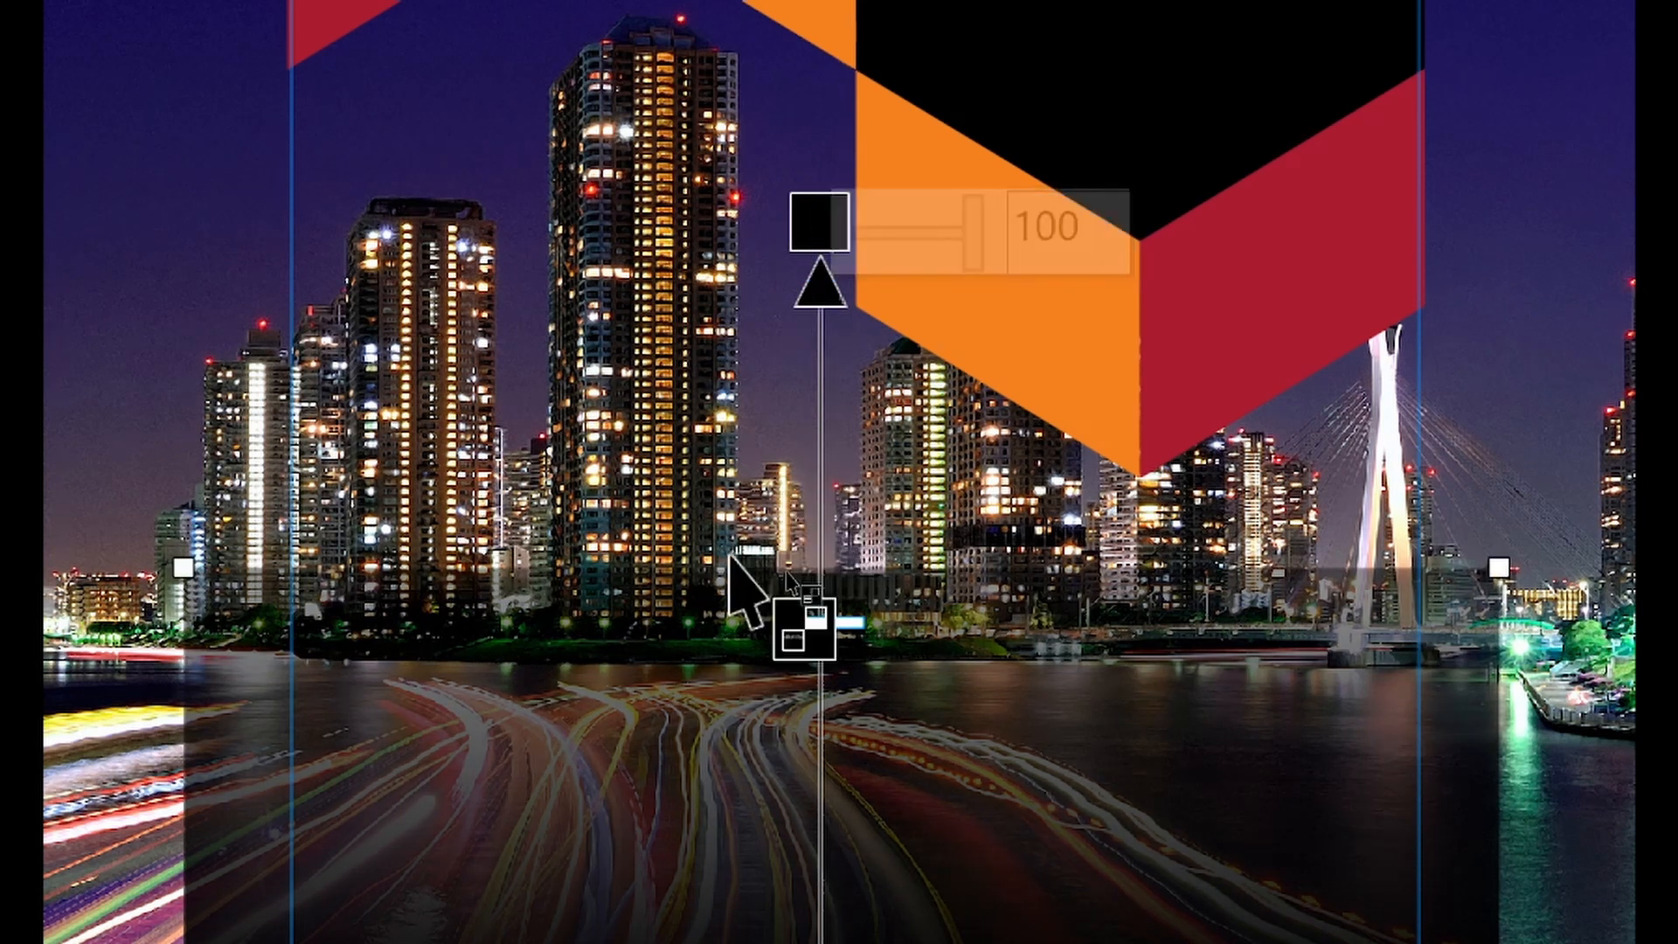
drag(797, 211, 804, 106)
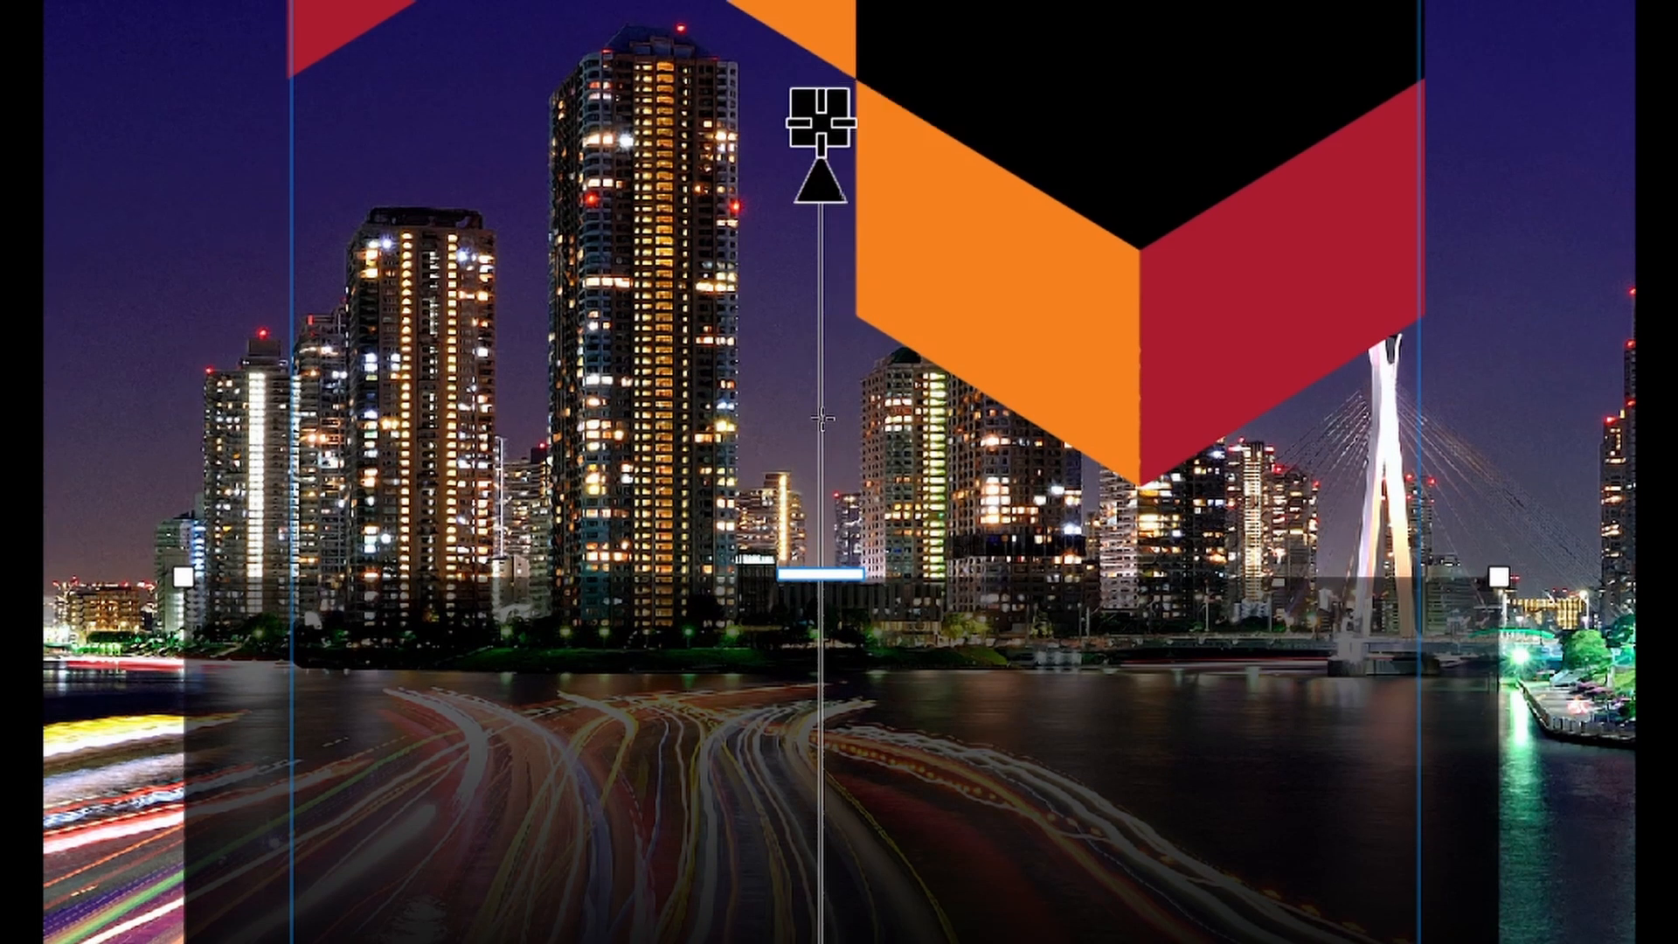
drag(821, 122, 827, 622)
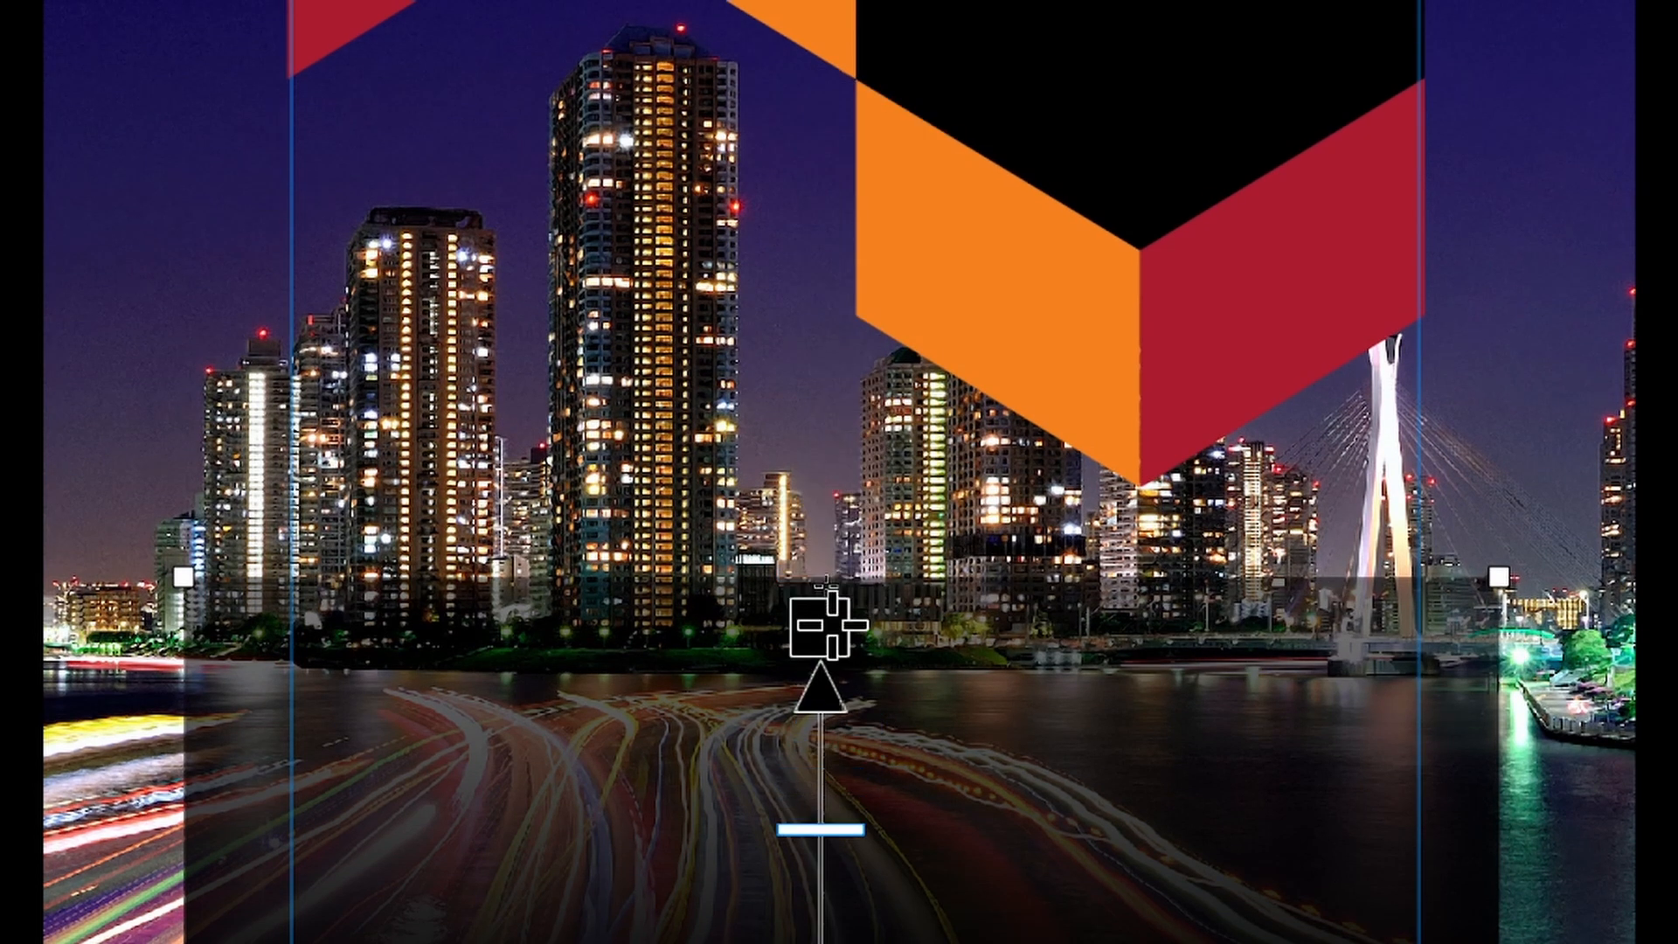
click(826, 622)
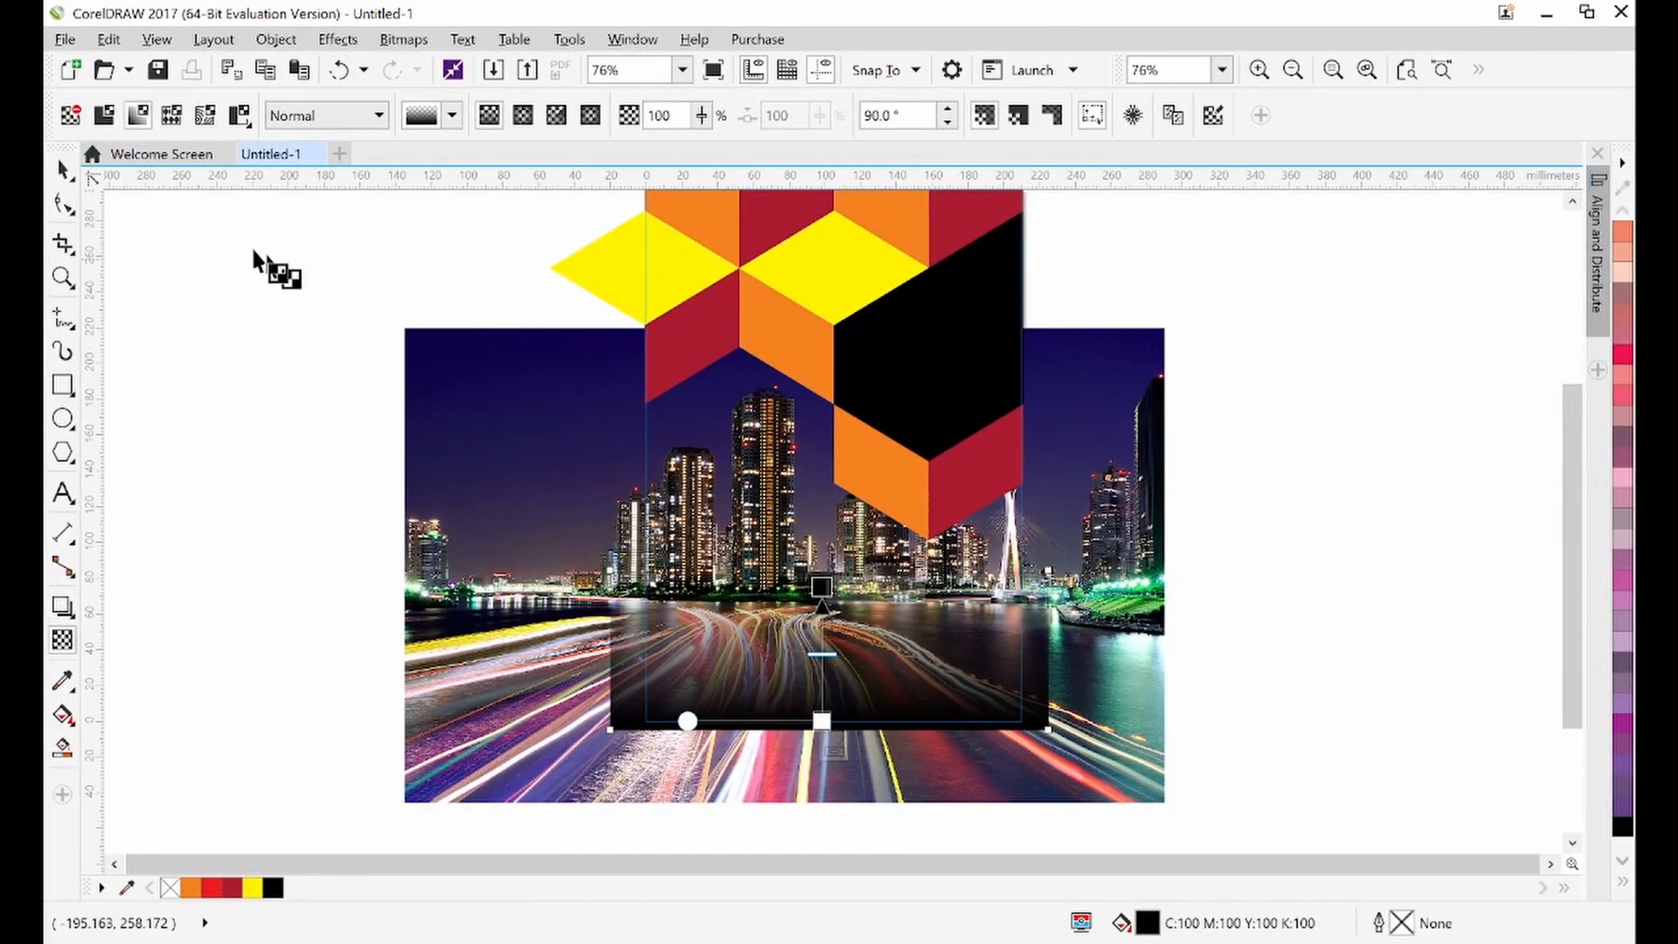
Finish editing the PowerClip and compare the page with the reference magazine cover image
click(63, 170)
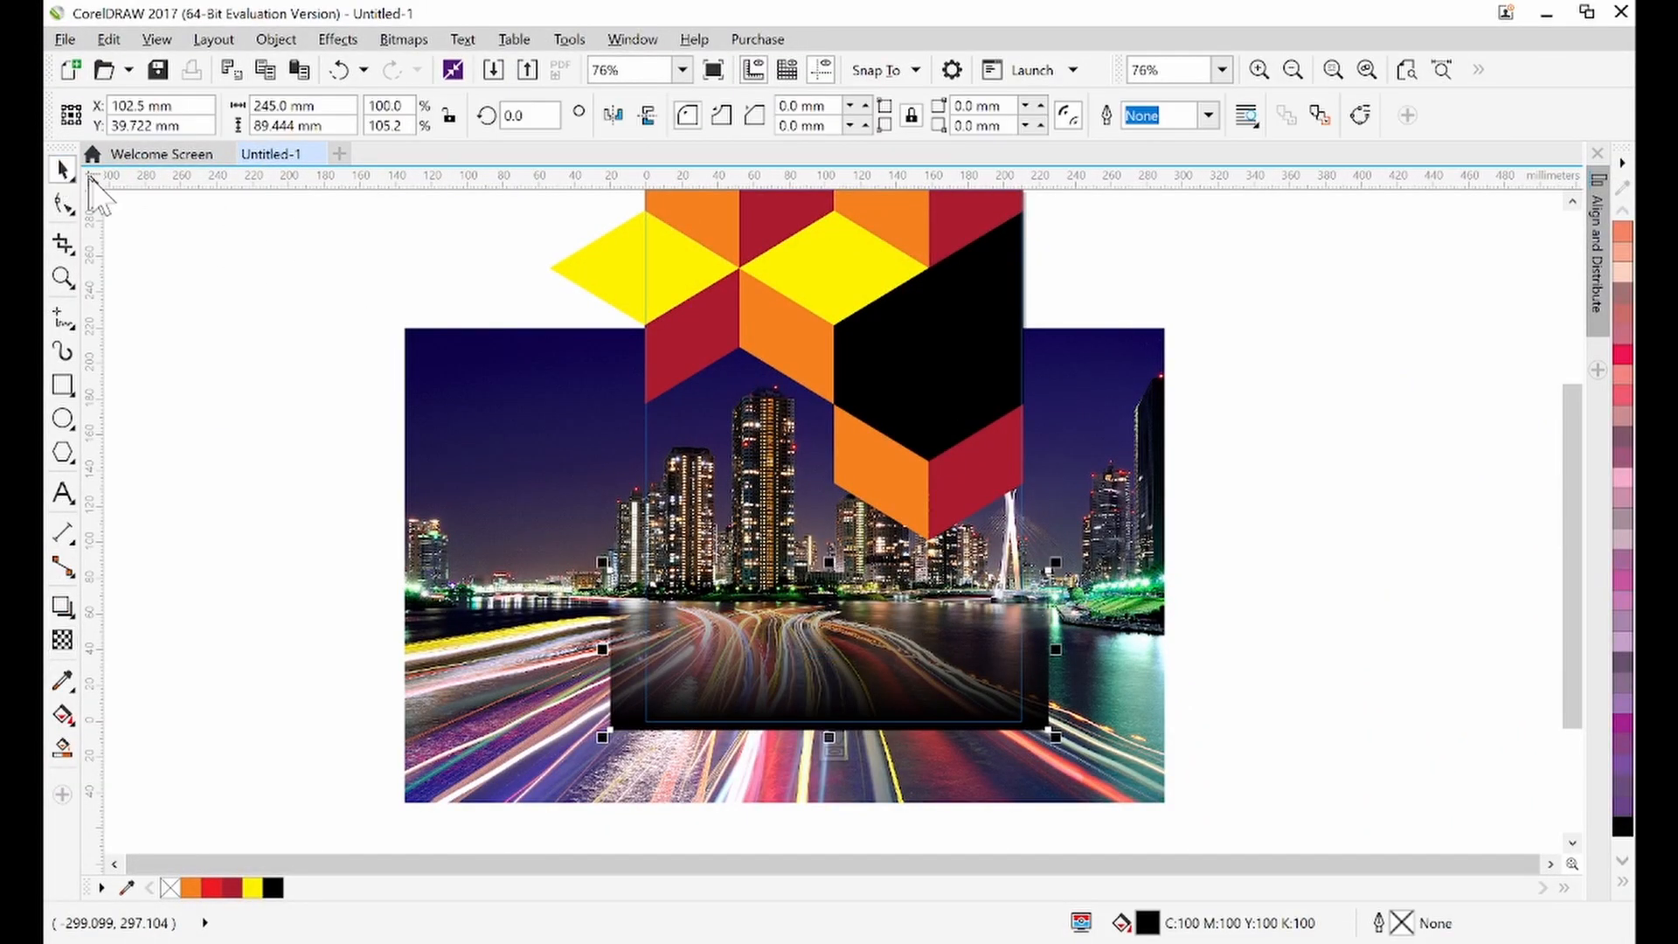
click(206, 291)
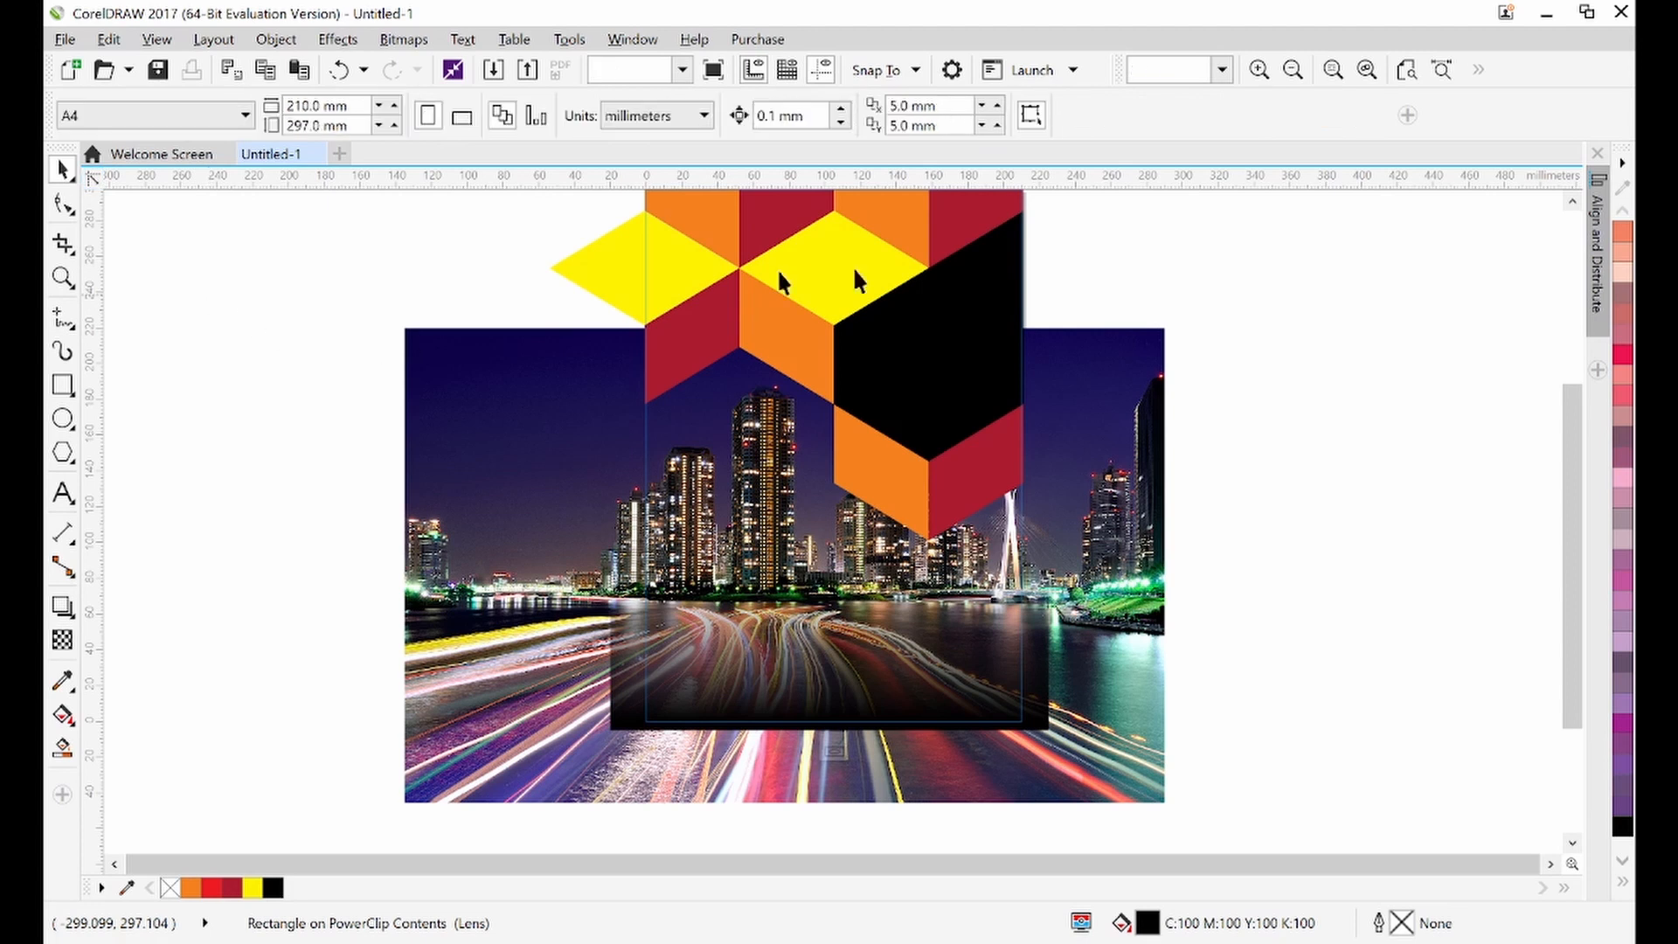
ctrl+click(1313, 331)
click(1313, 331)
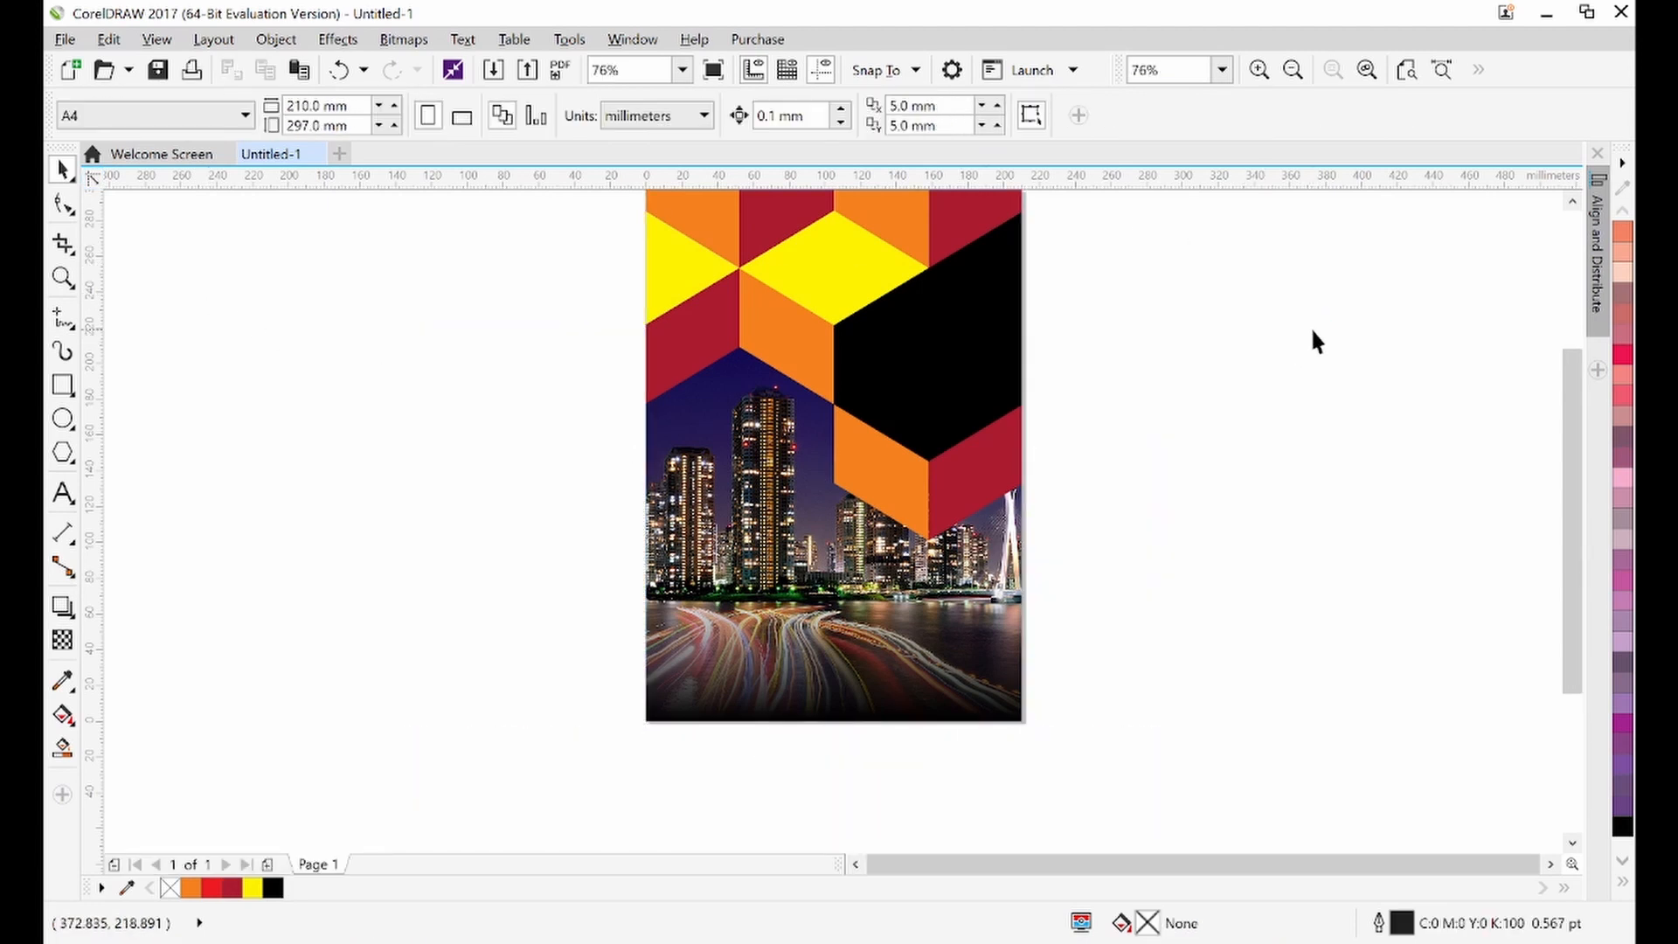
scroll(1313, 332, up, 1)
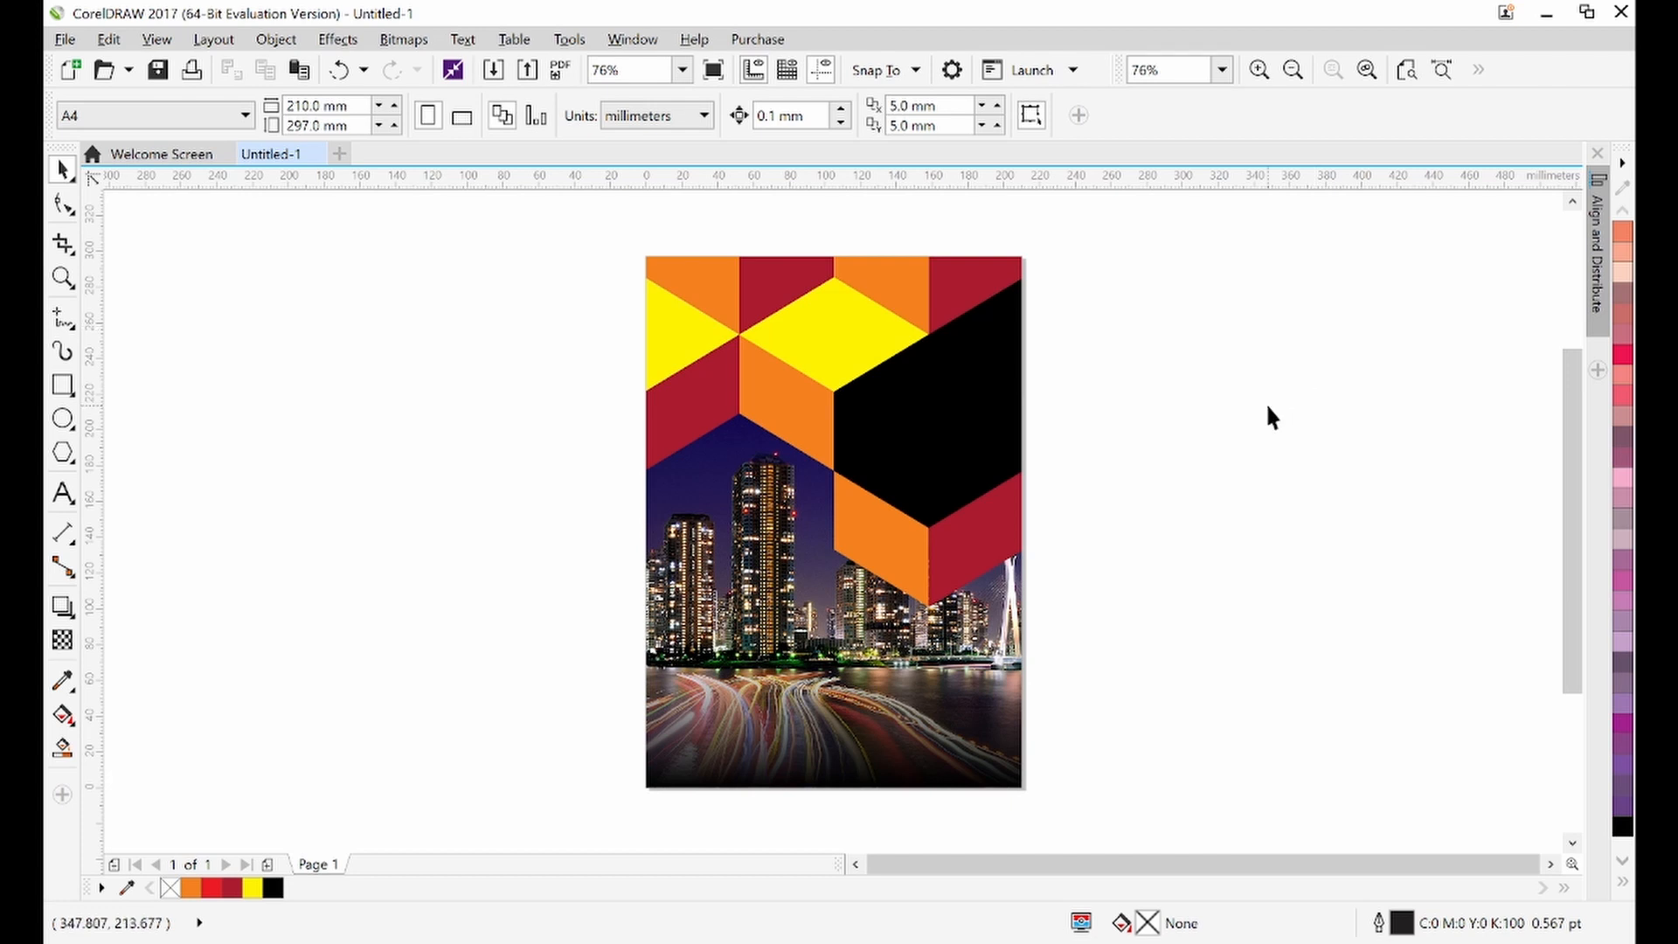
click(1099, 942)
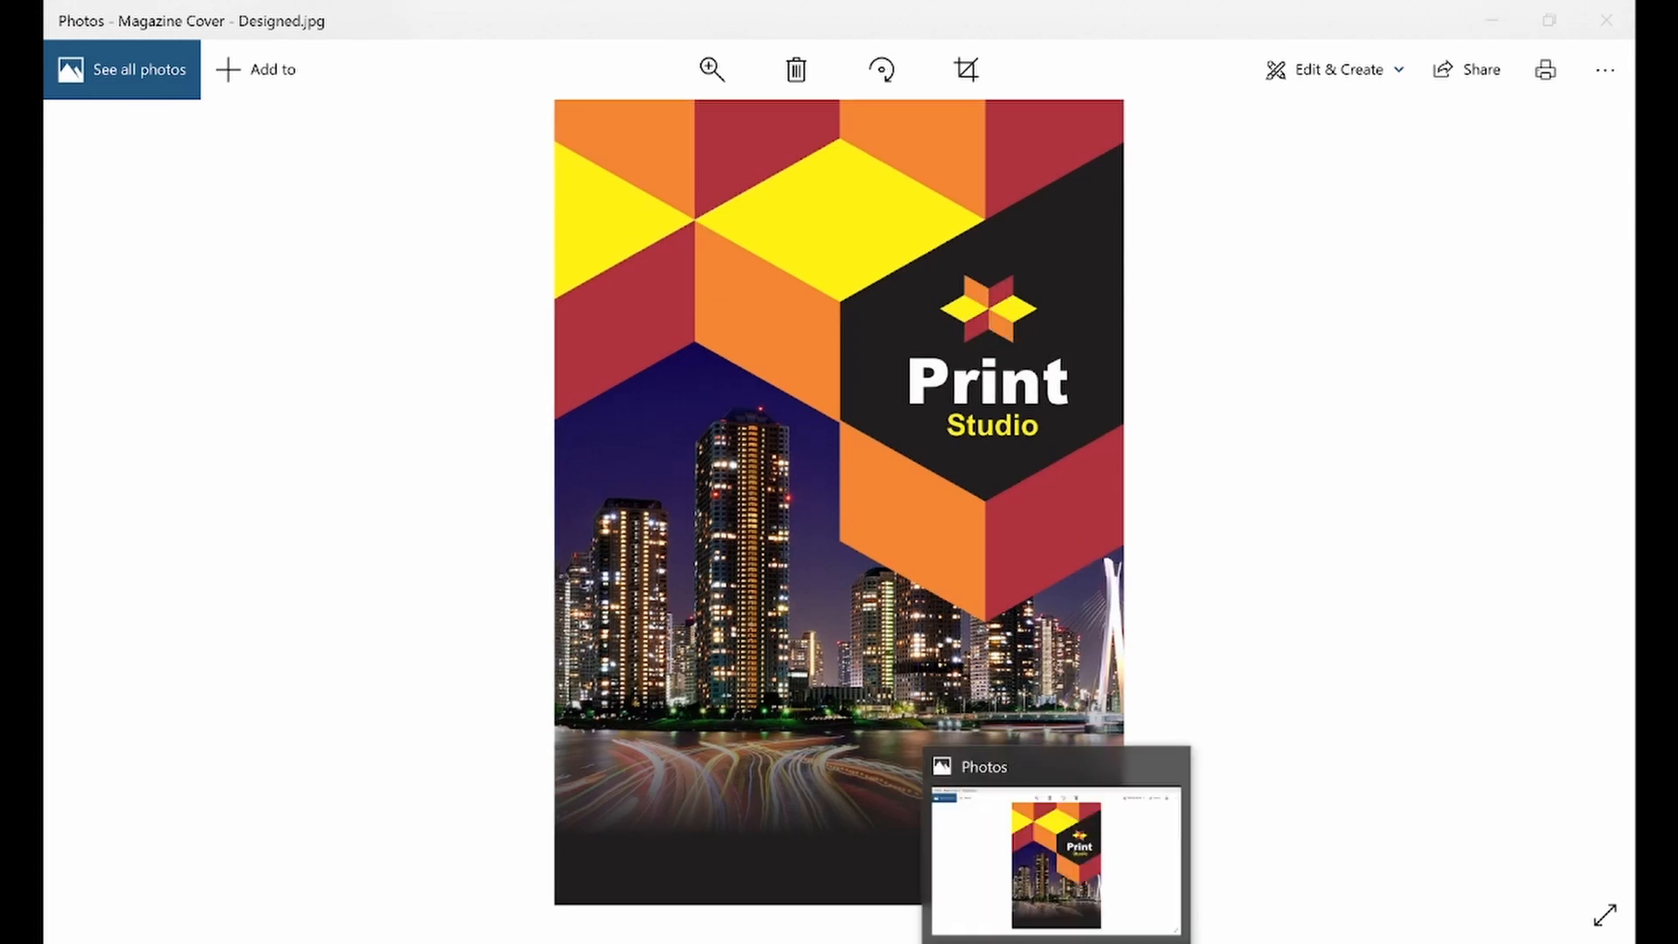
click(1063, 943)
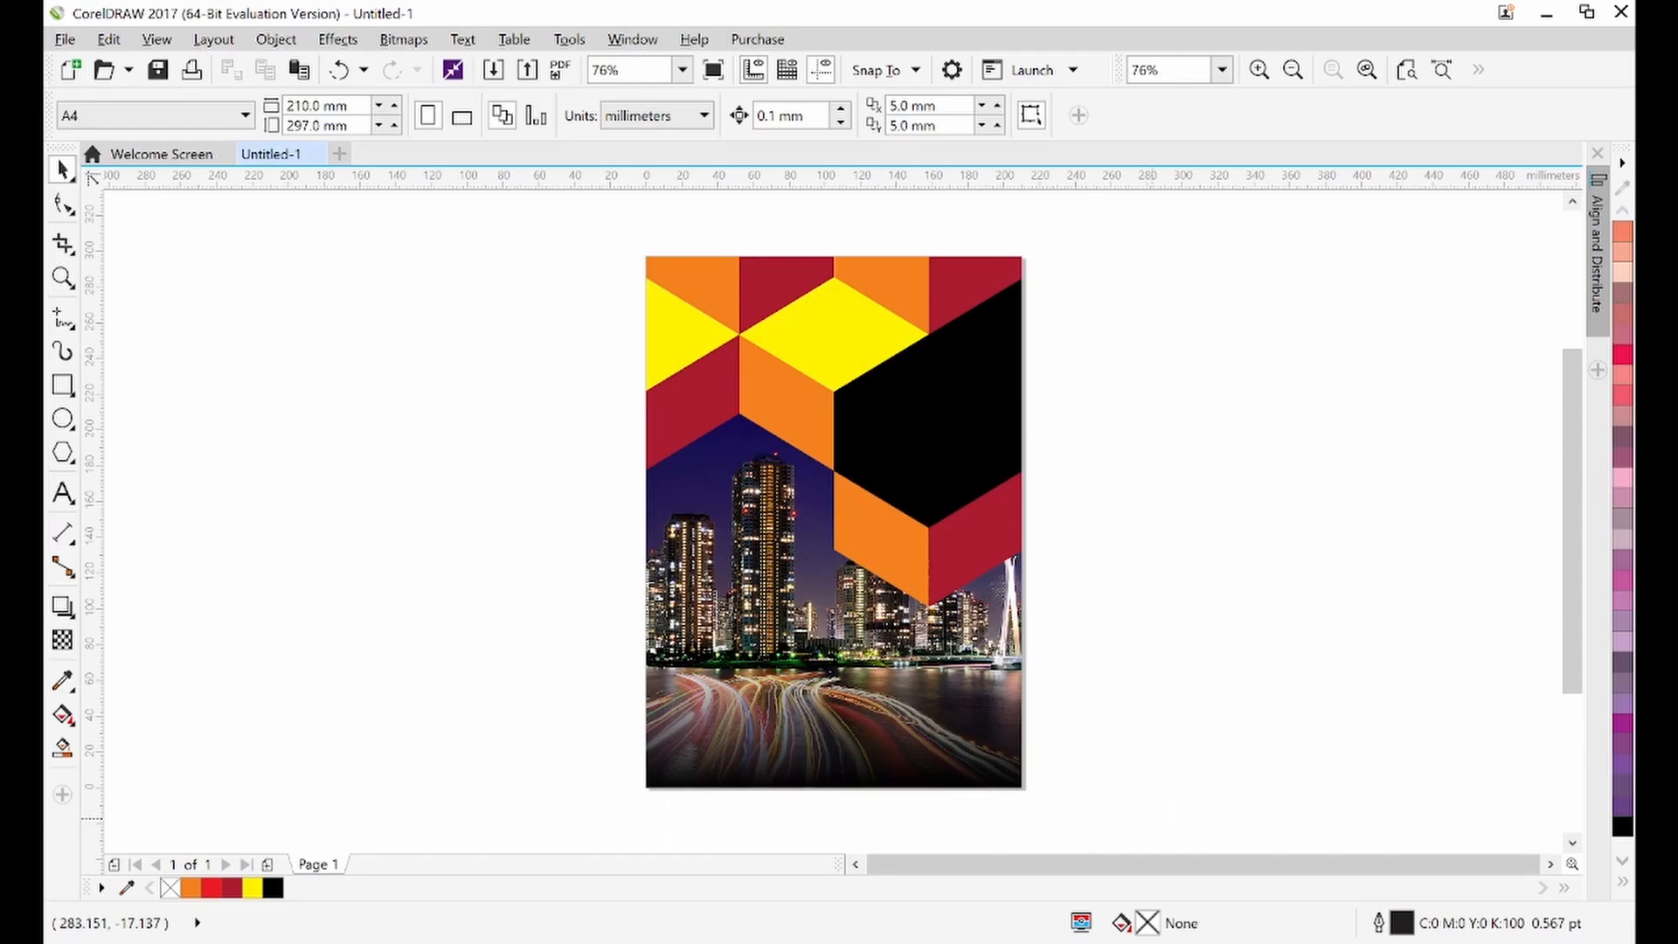
Reopen the PowerClip contents and ungroup the chevron pattern into its individual pieces
click(952, 453)
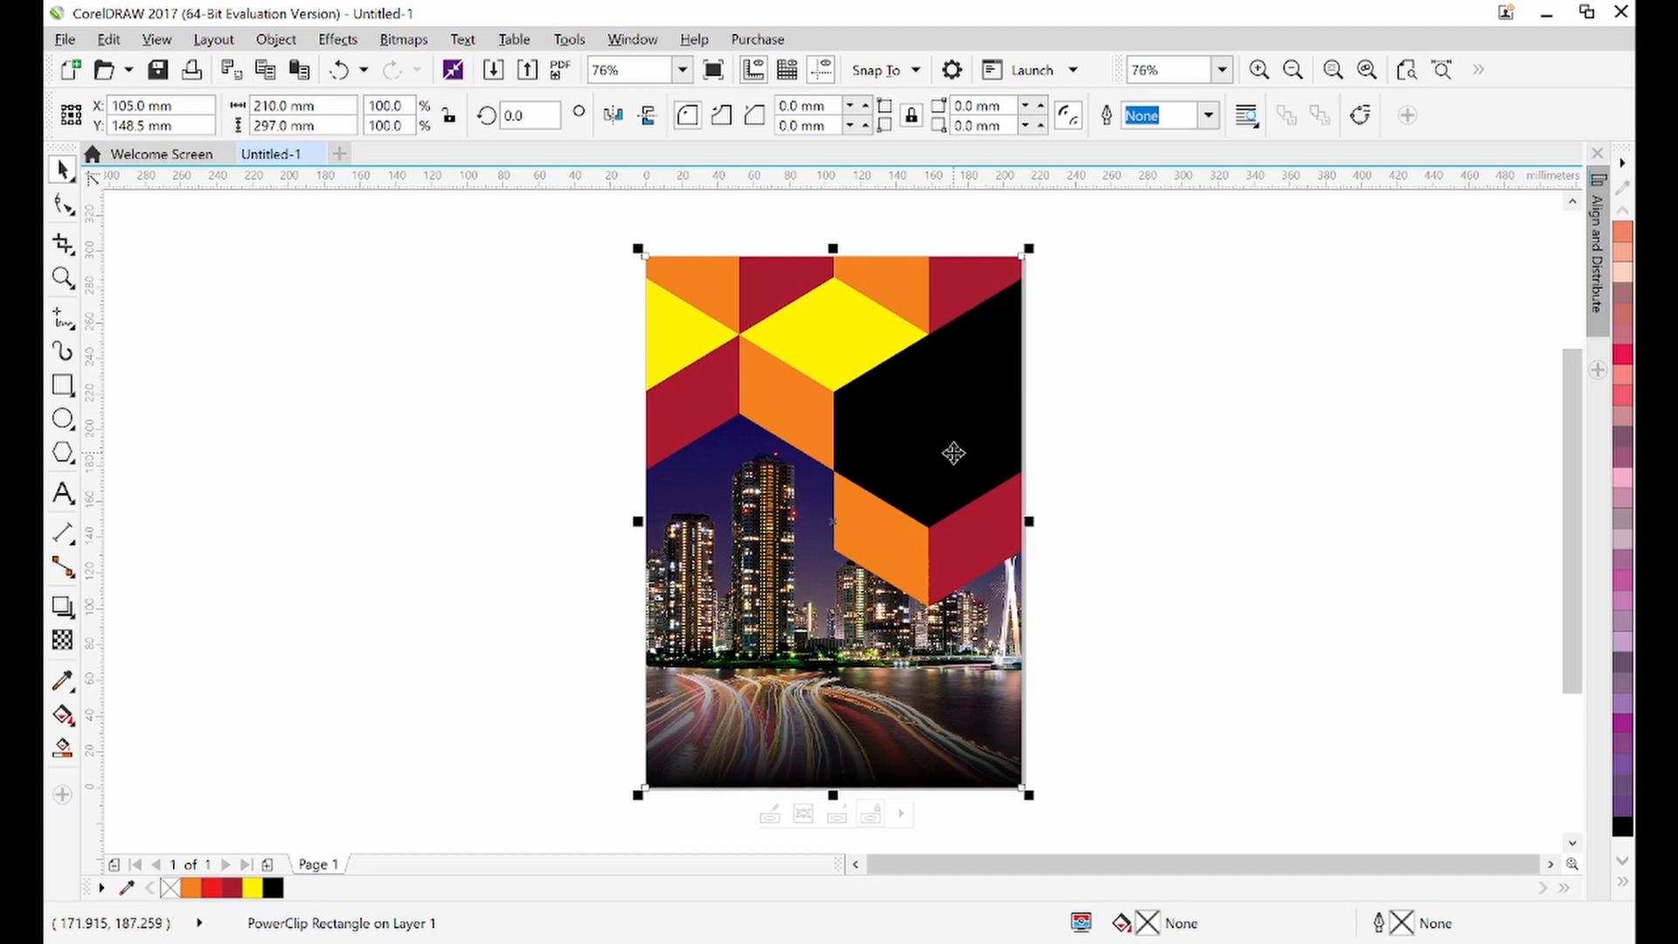
double_click(963, 378)
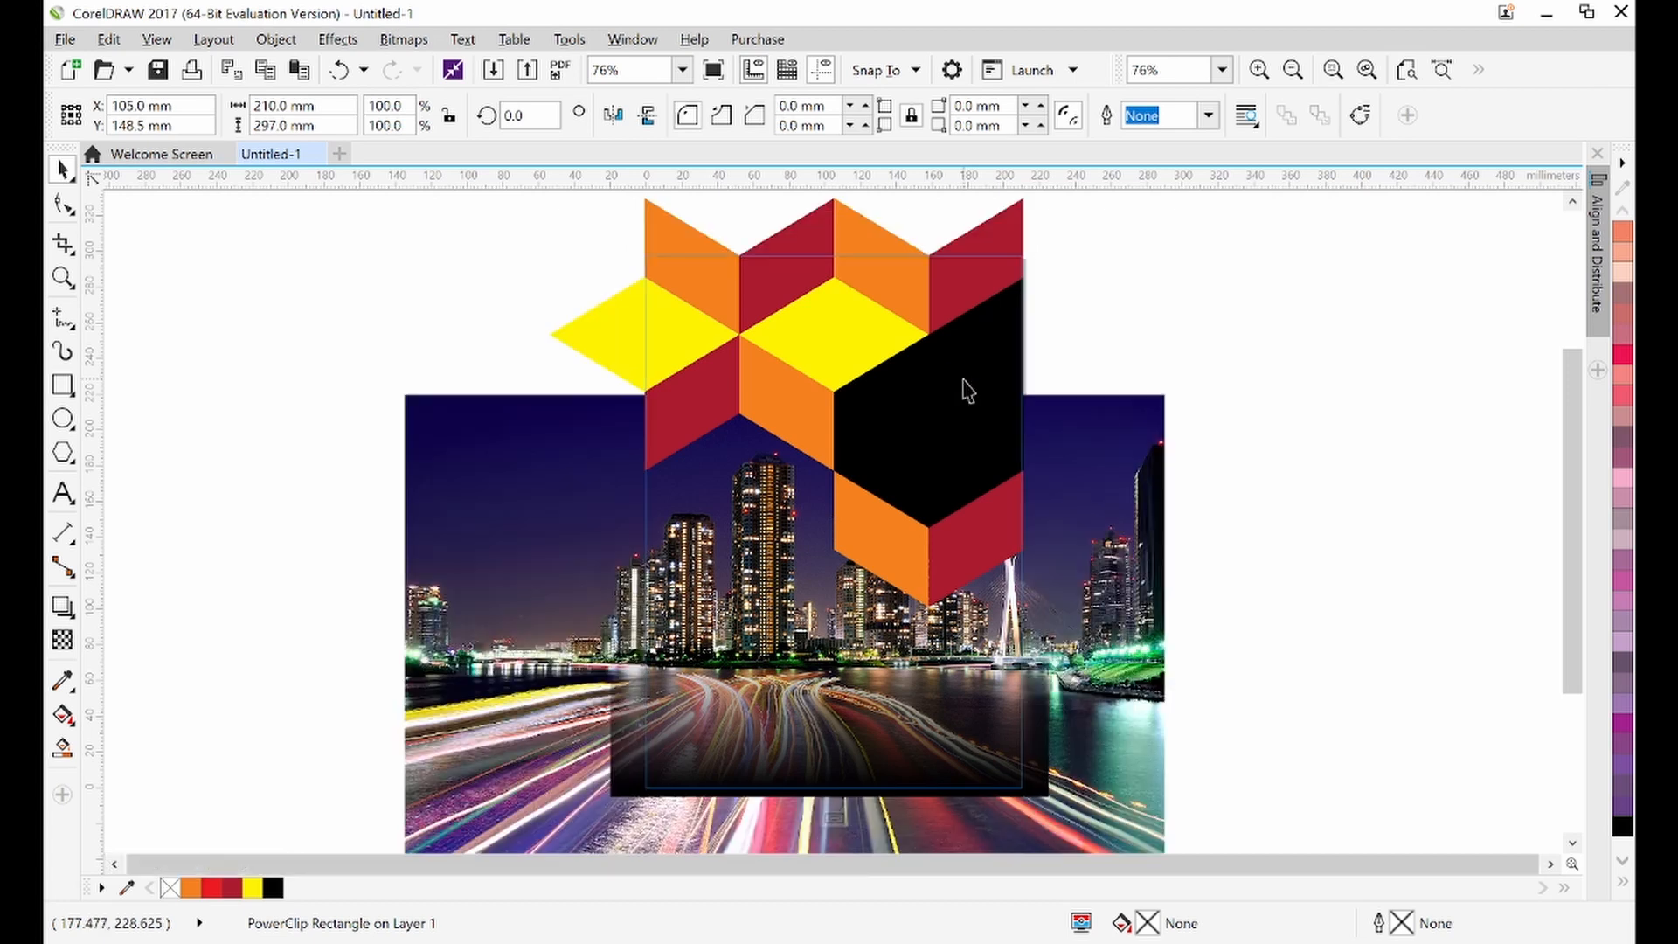
click(768, 295)
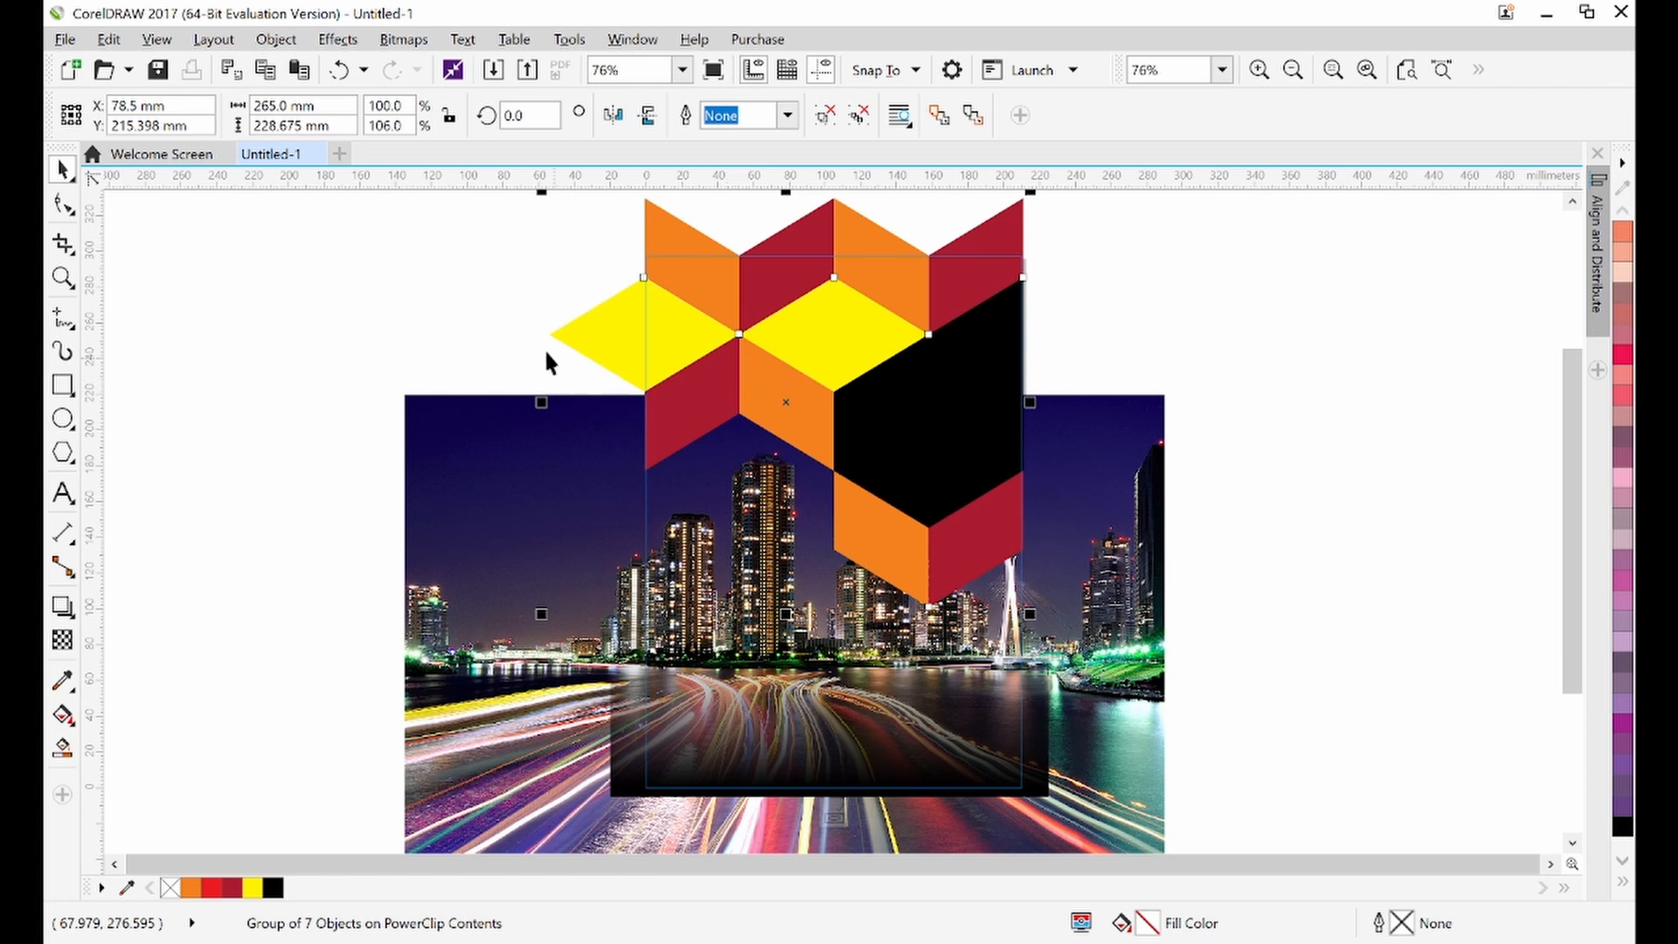
click(488, 324)
click(692, 284)
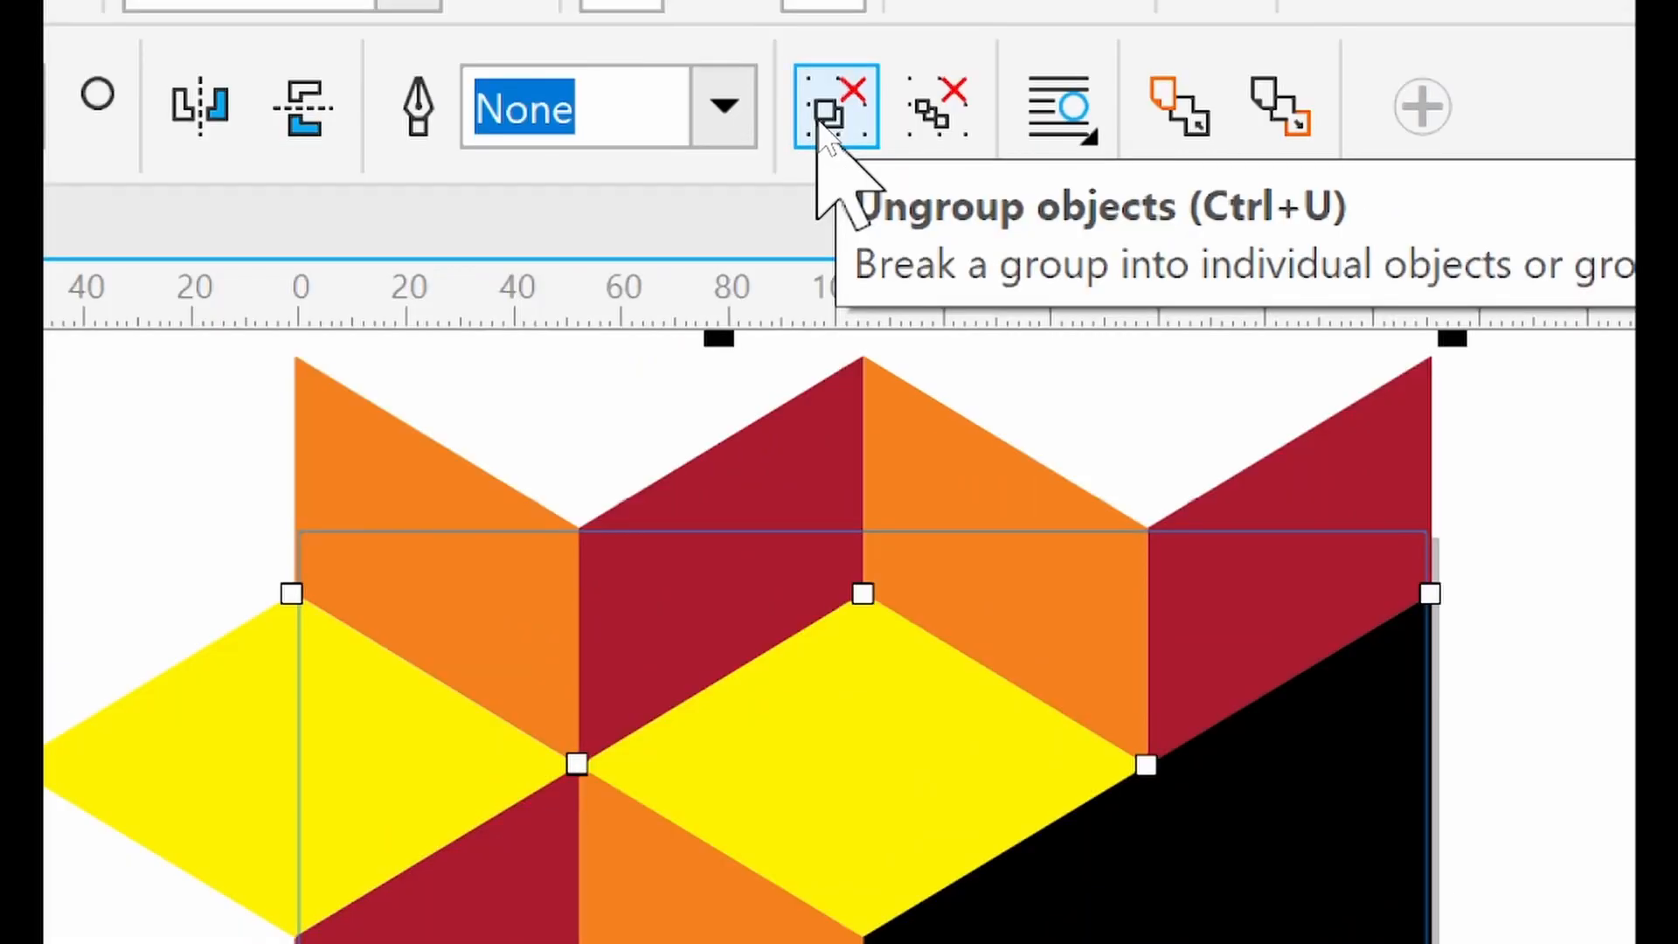
click(834, 112)
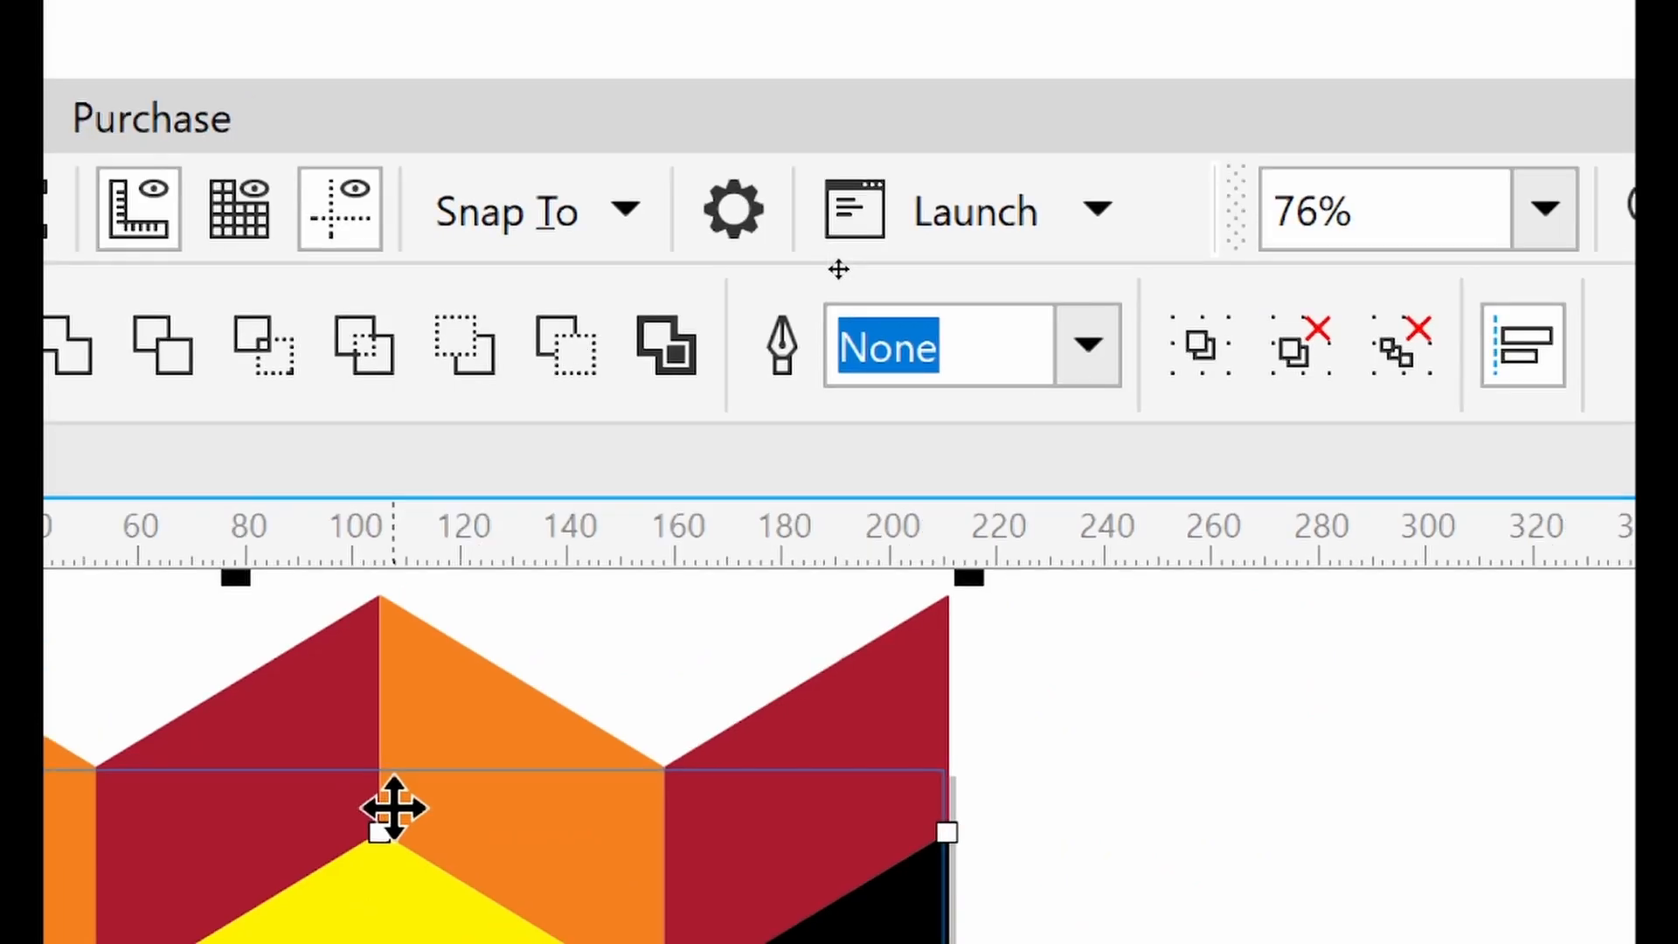
Select four adjoining yellow, orange and red pieces forming a star in the chevron pattern and duplicate them beside the page
scroll(876, 568, down, 3)
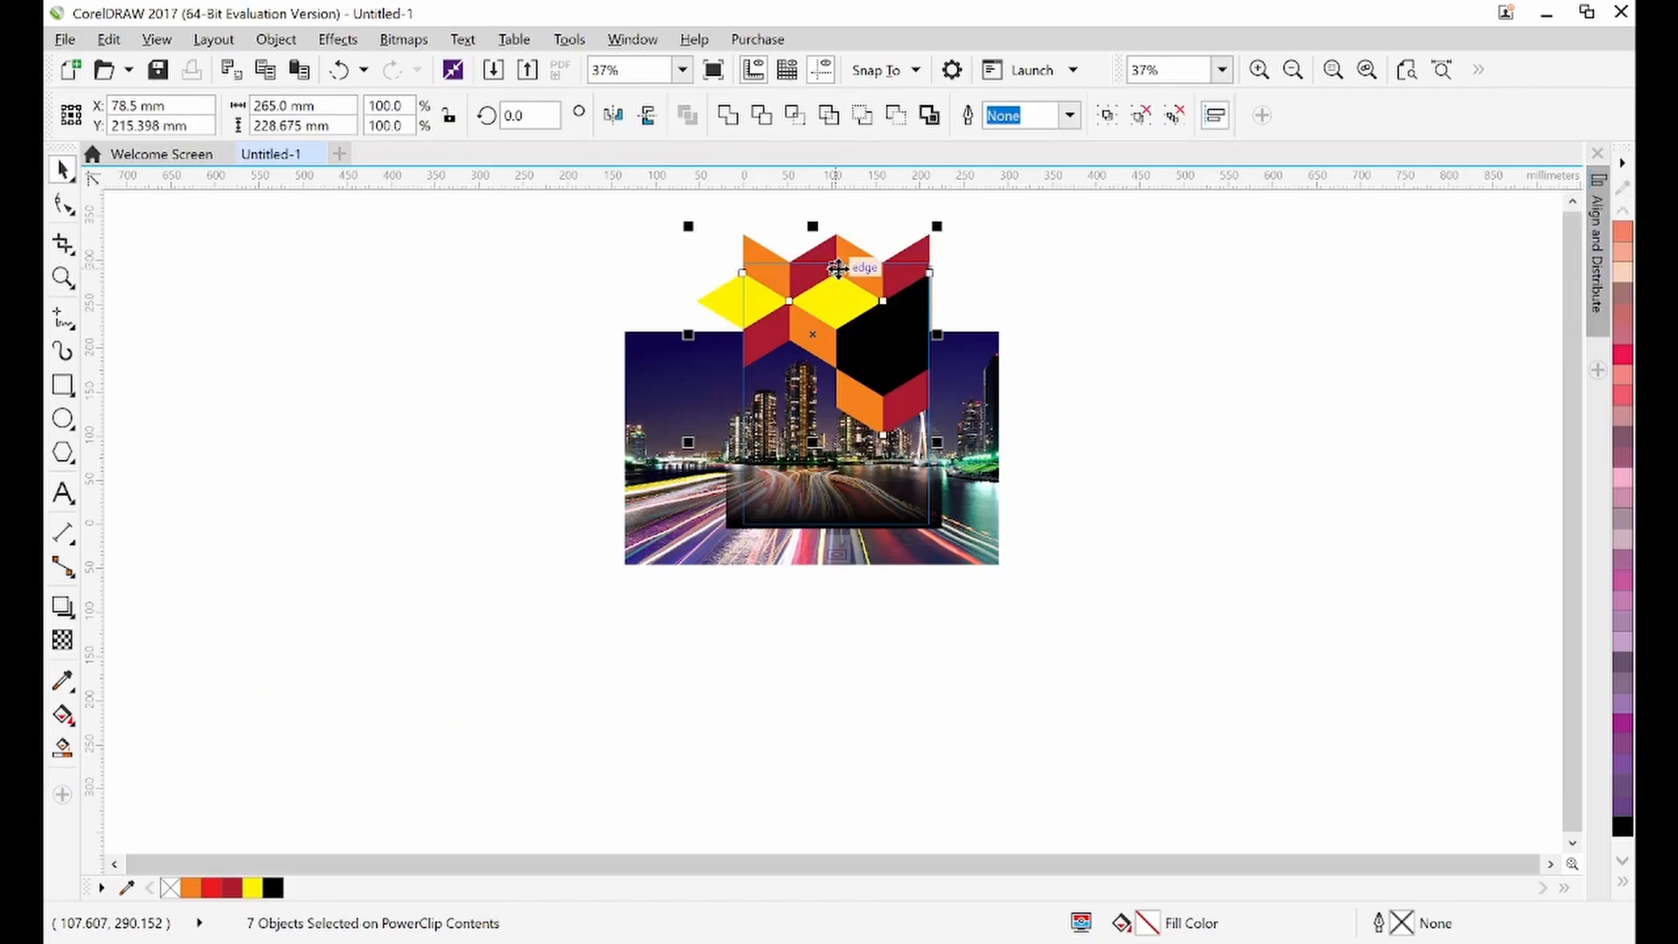
click(320, 281)
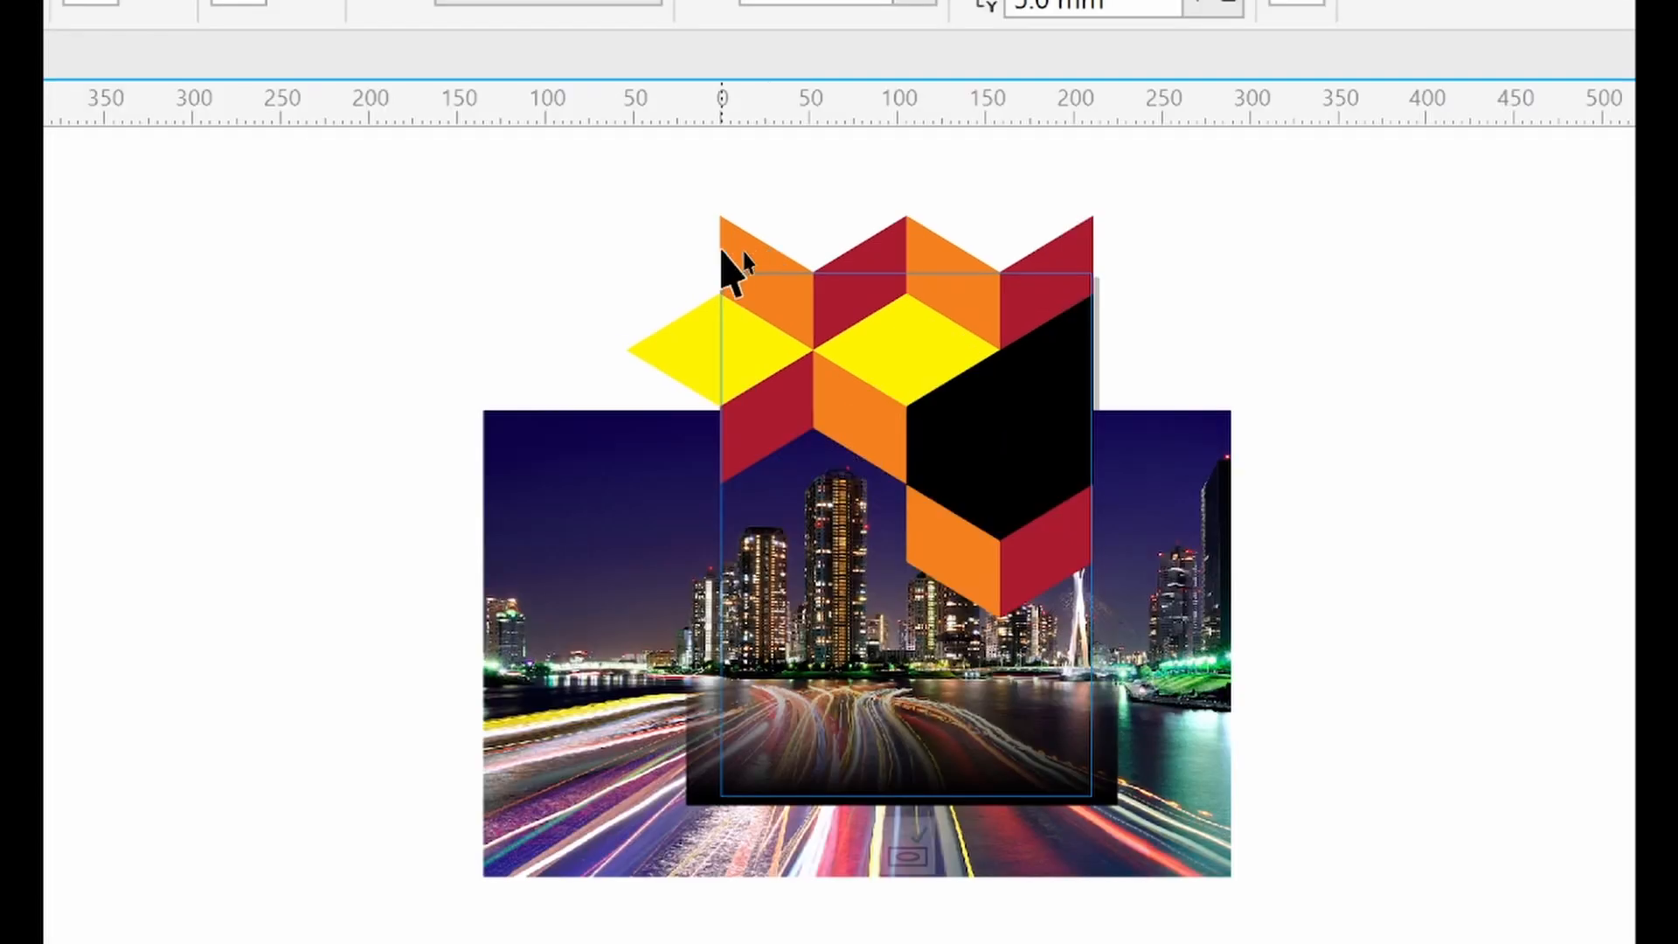
click(730, 253)
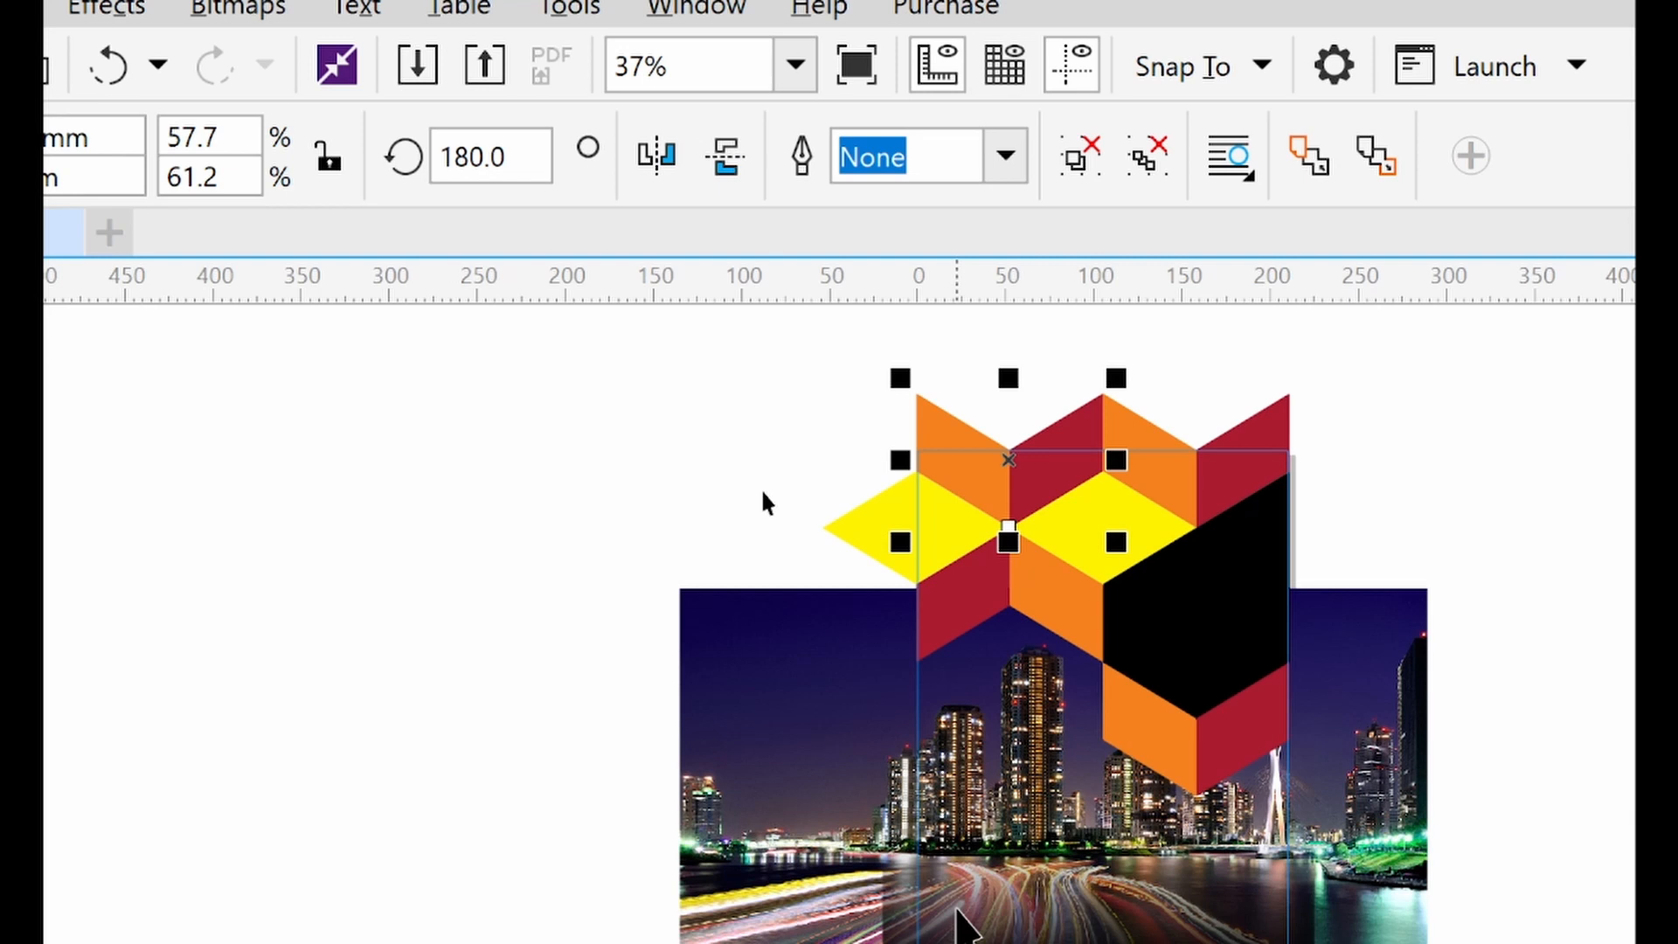
key(shift+F4)
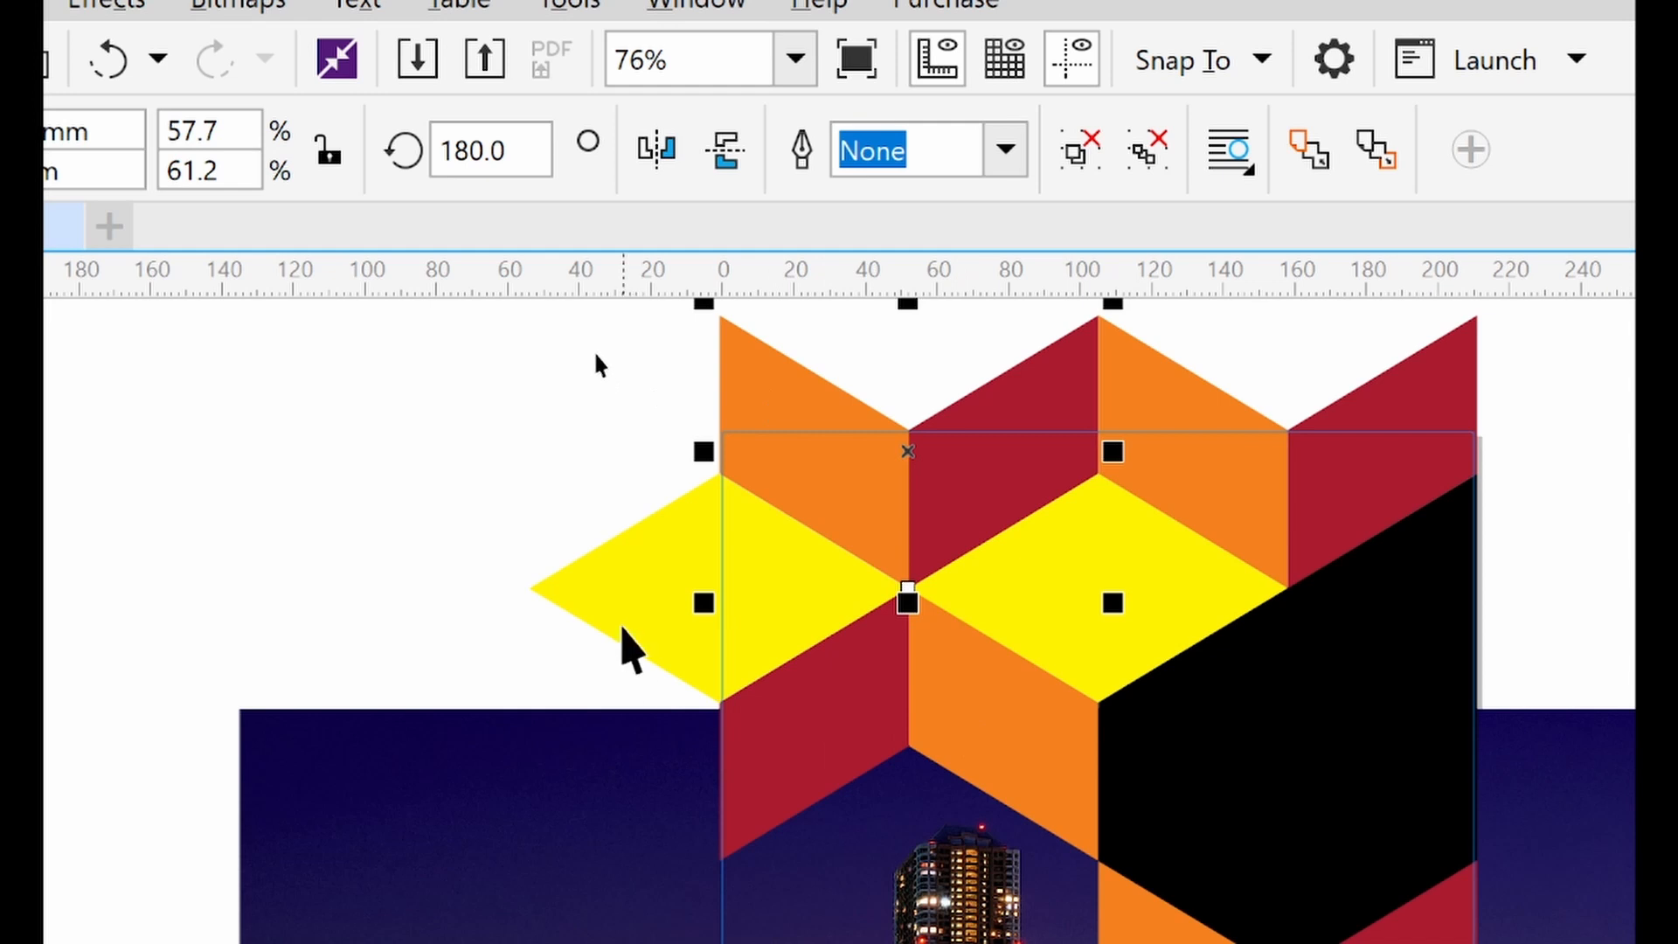
click(623, 619)
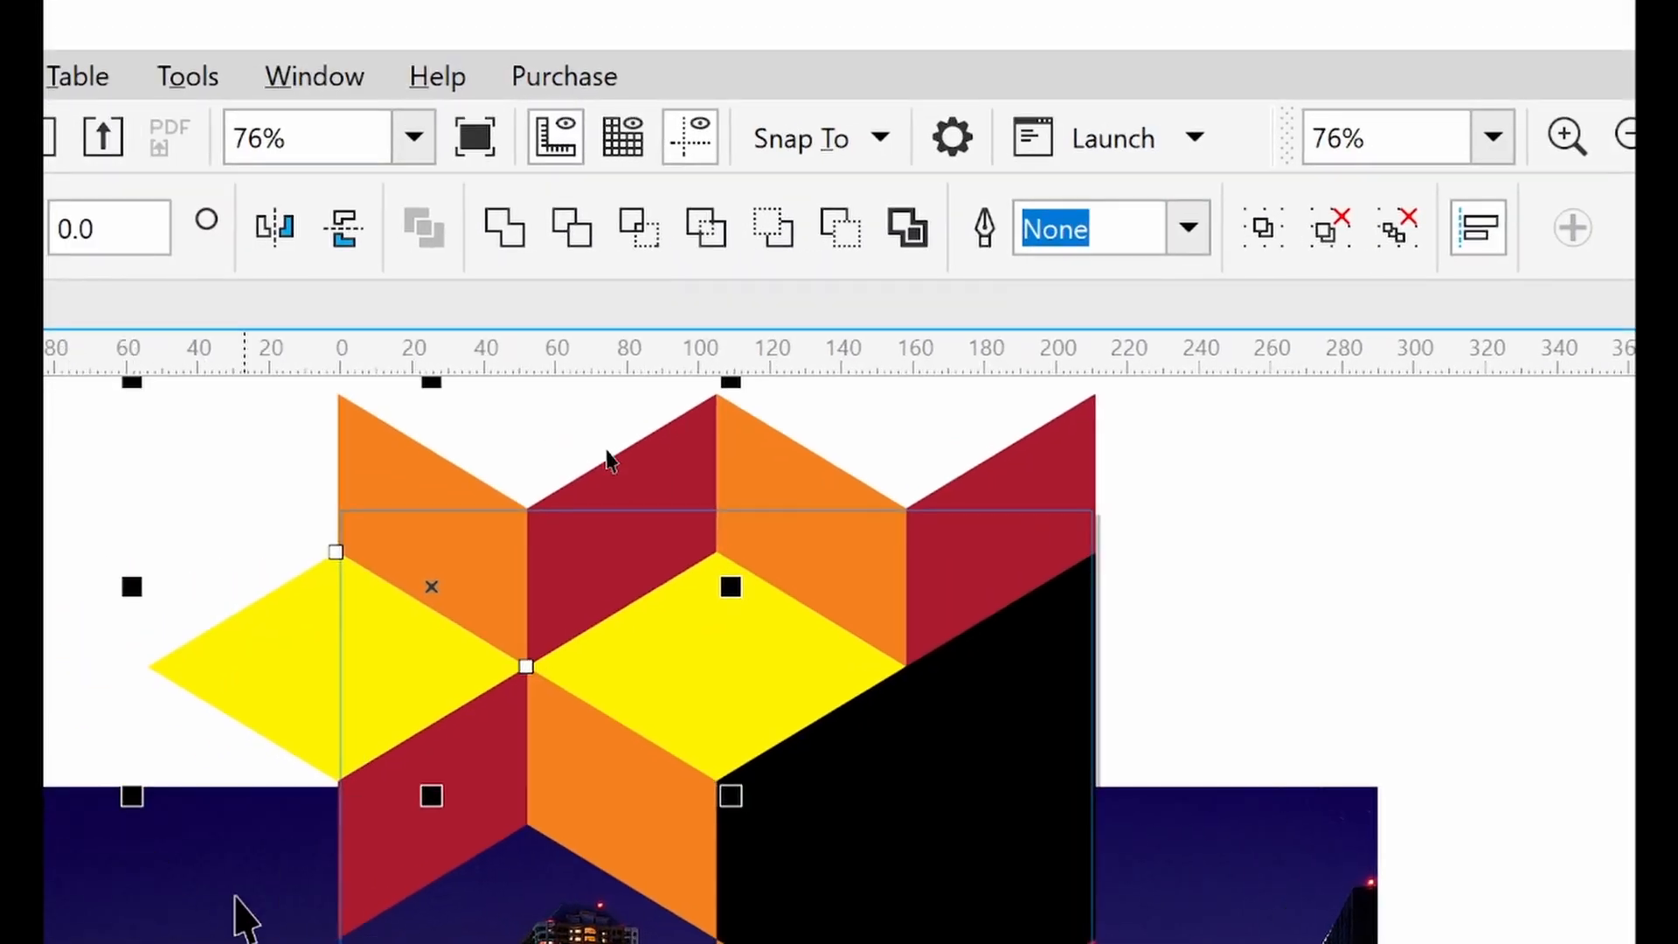
shift+click(385, 871)
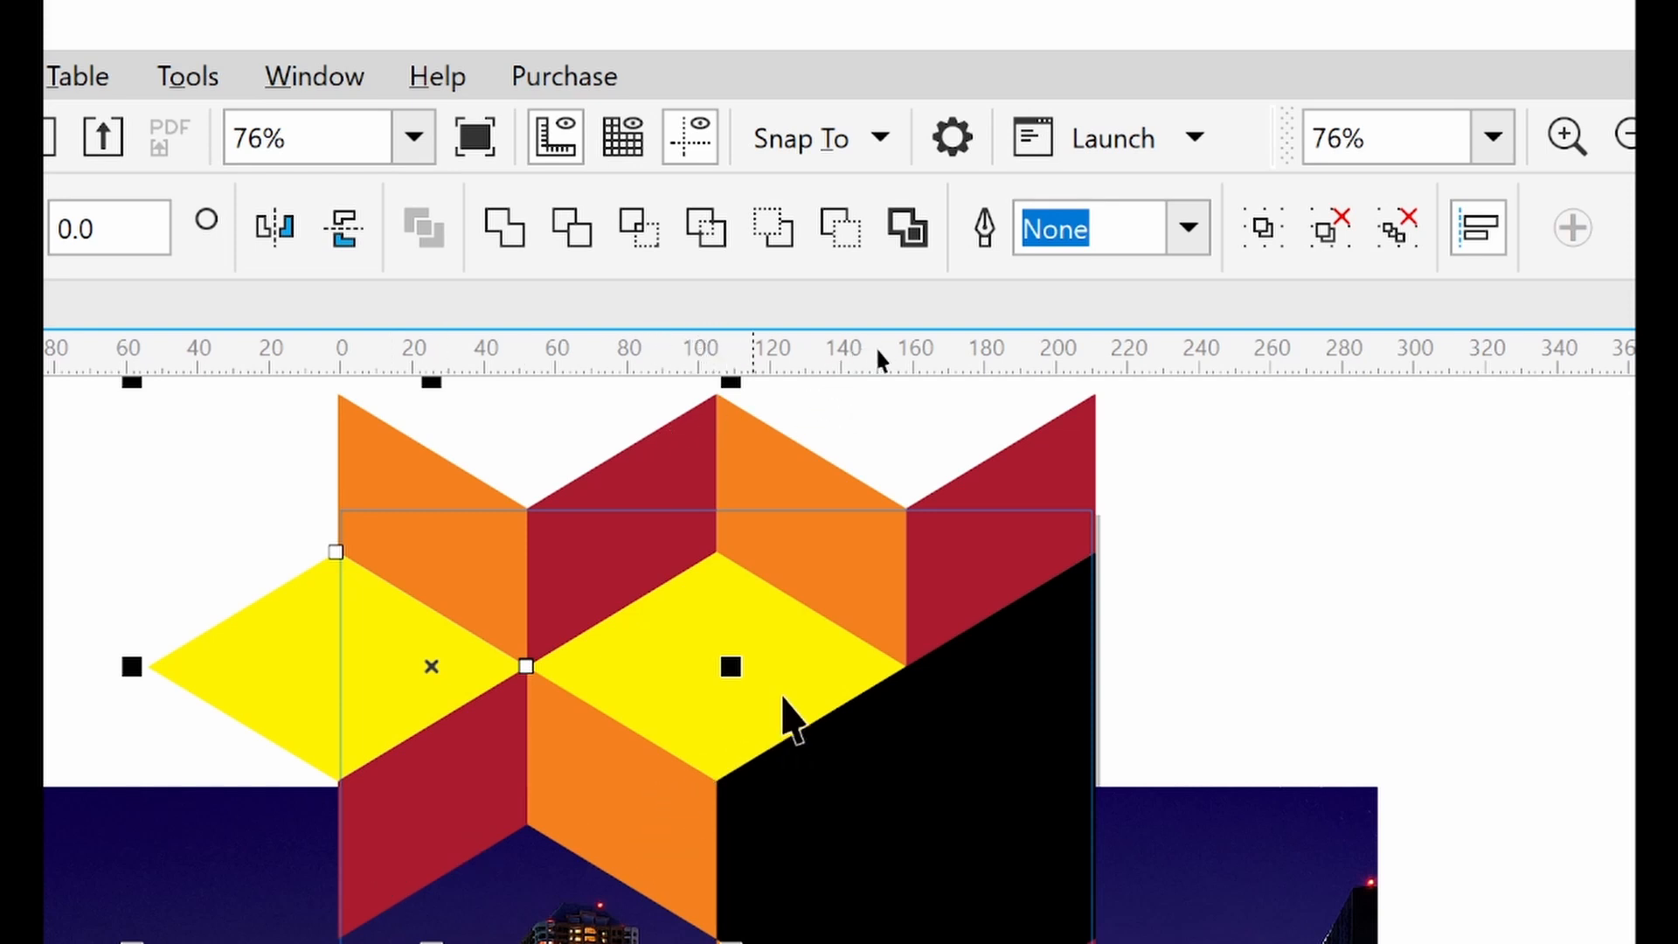
shift+click(812, 709)
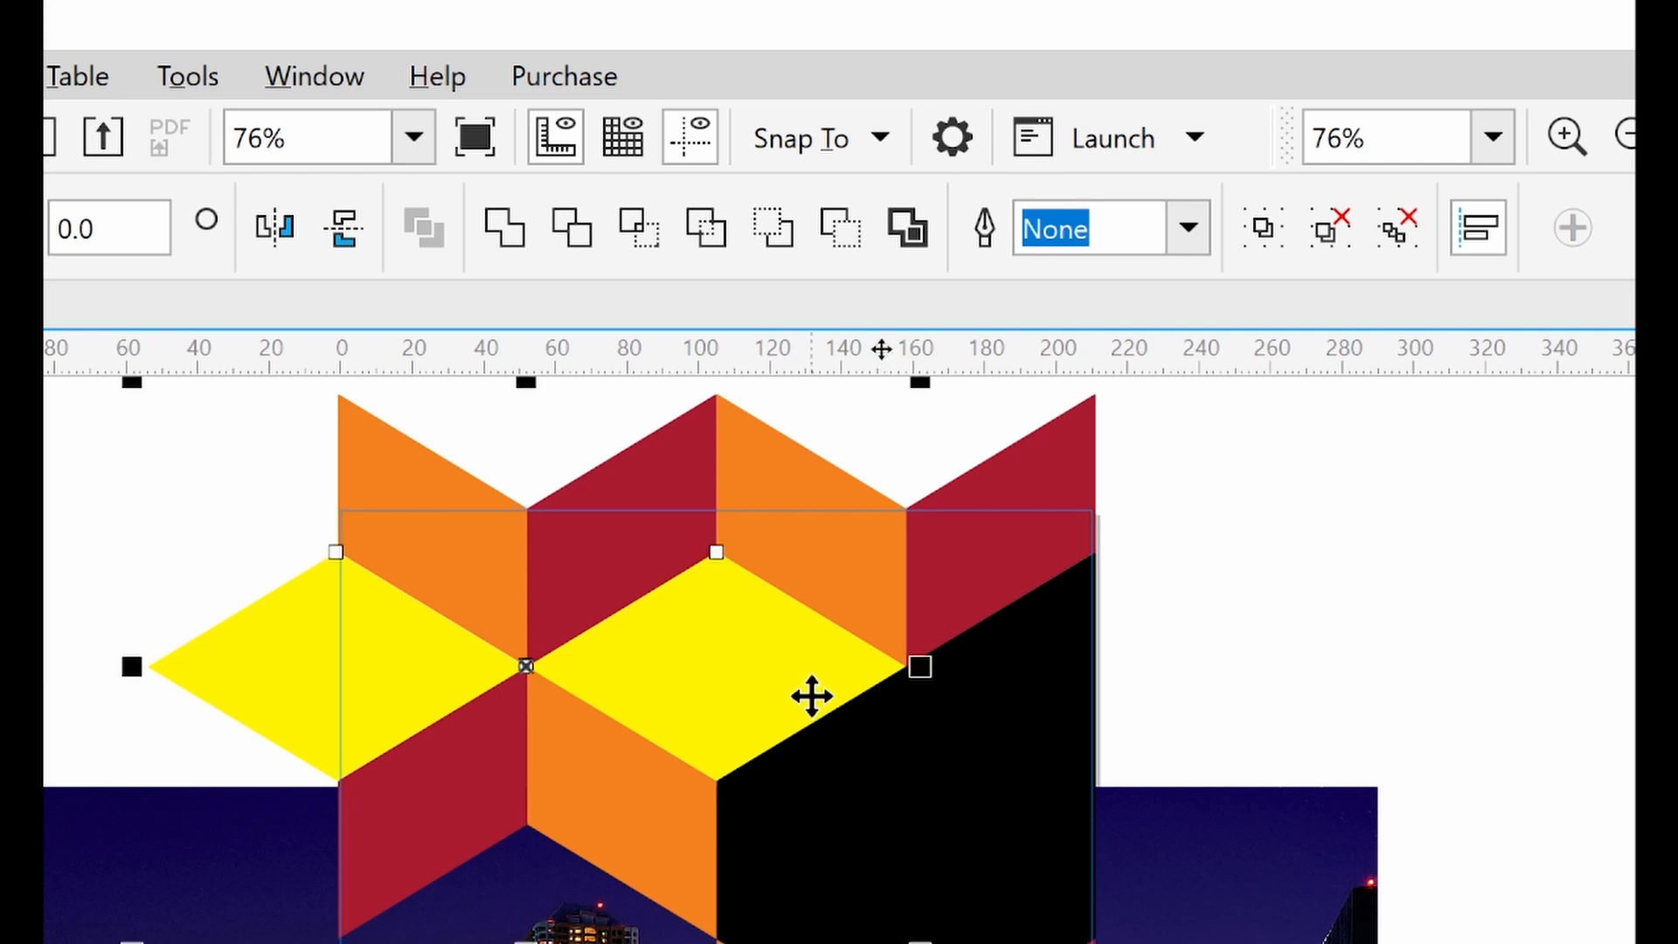
shift+click(667, 874)
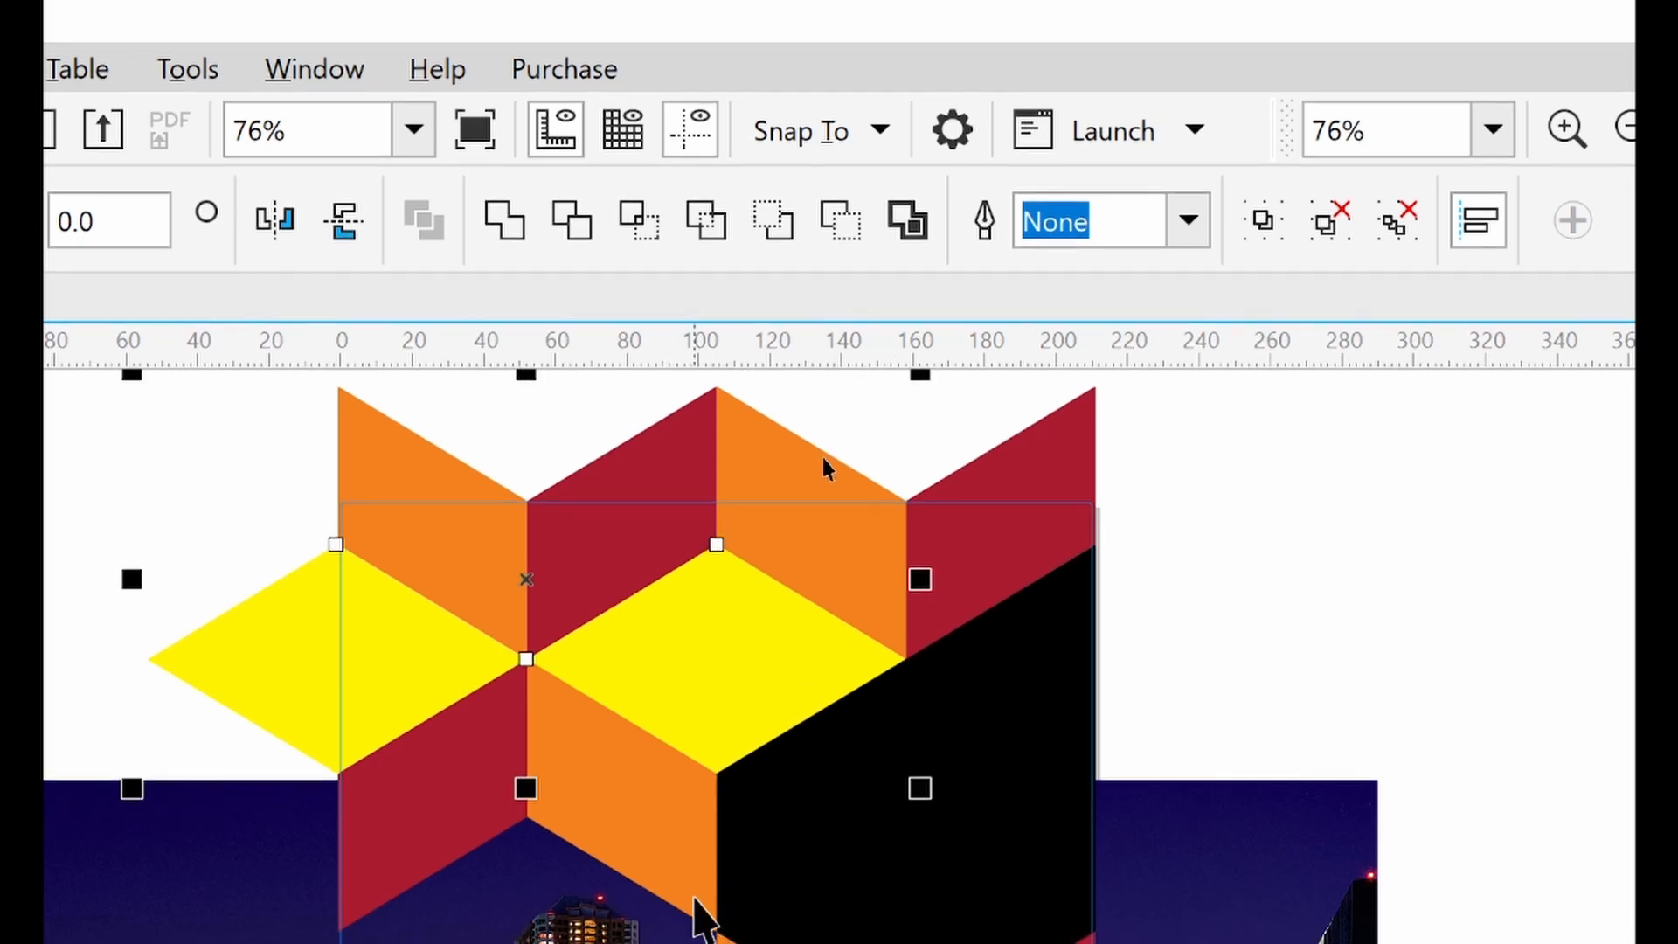
shift+click(694, 907)
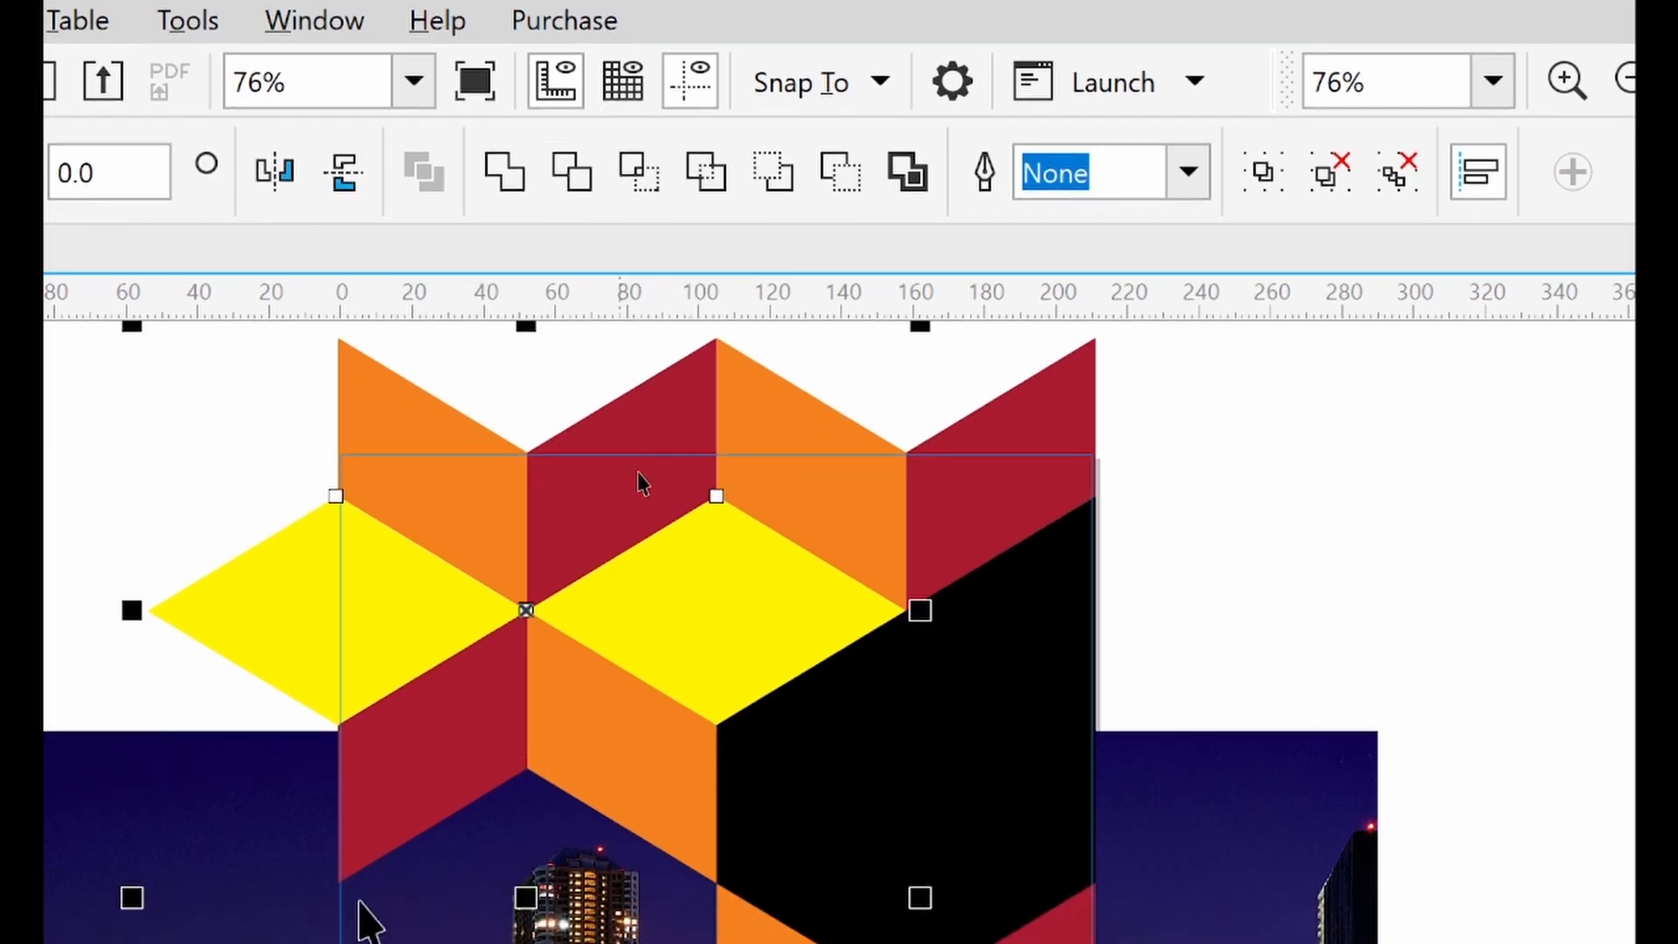
shift+click(377, 814)
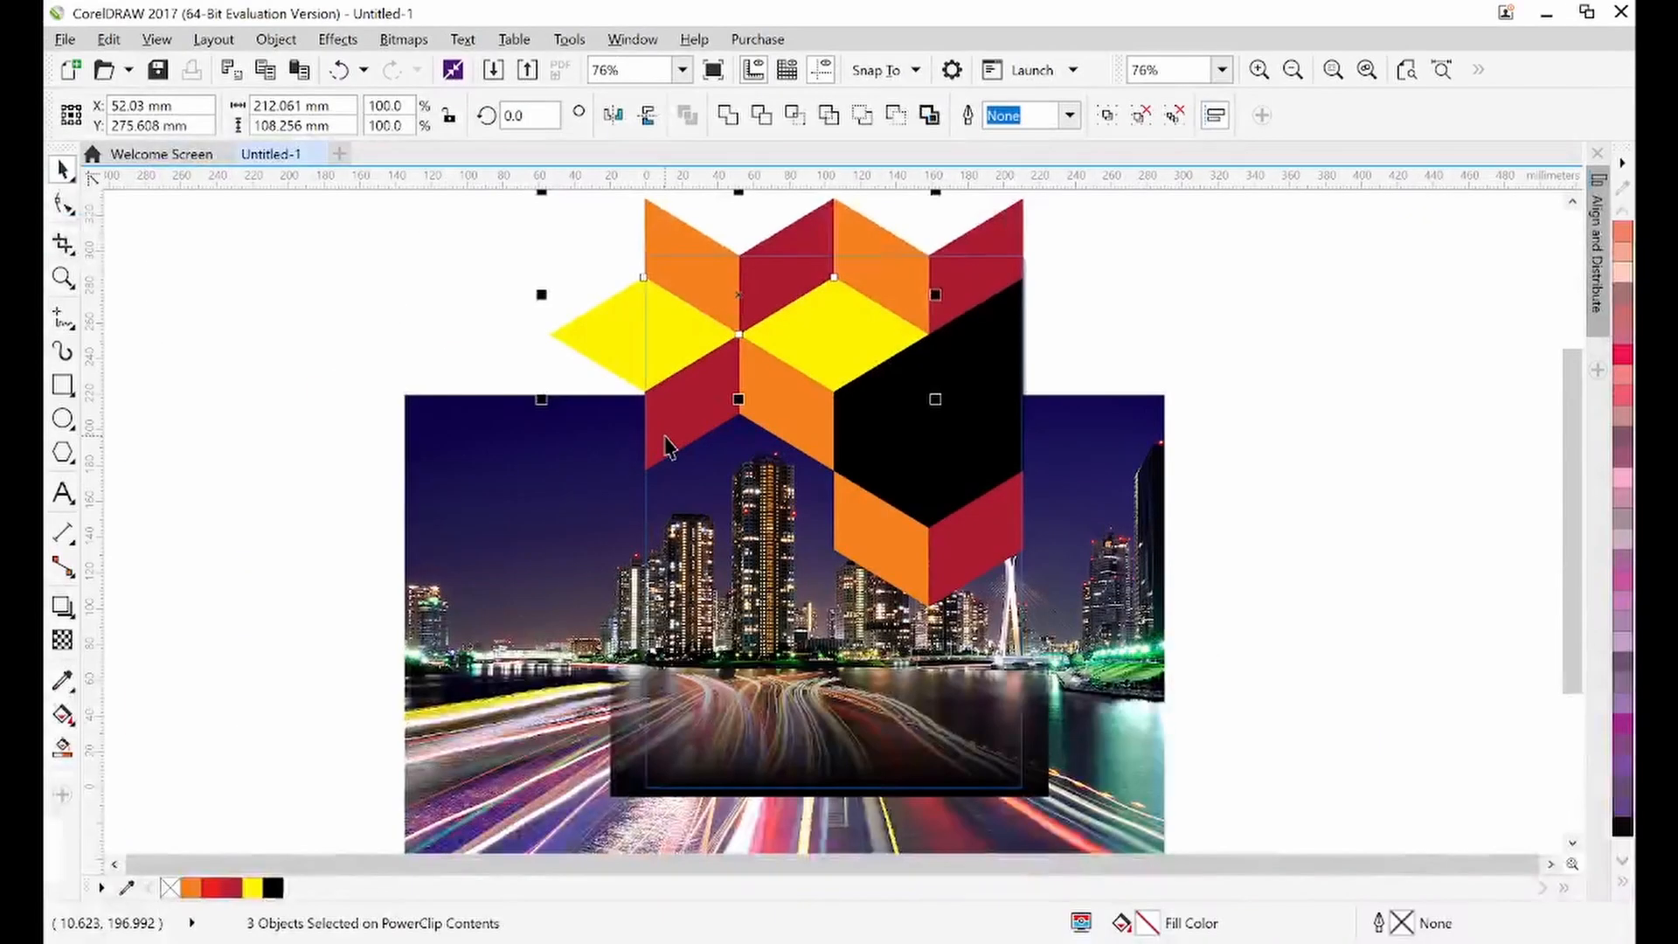
drag(742, 302, 381, 298)
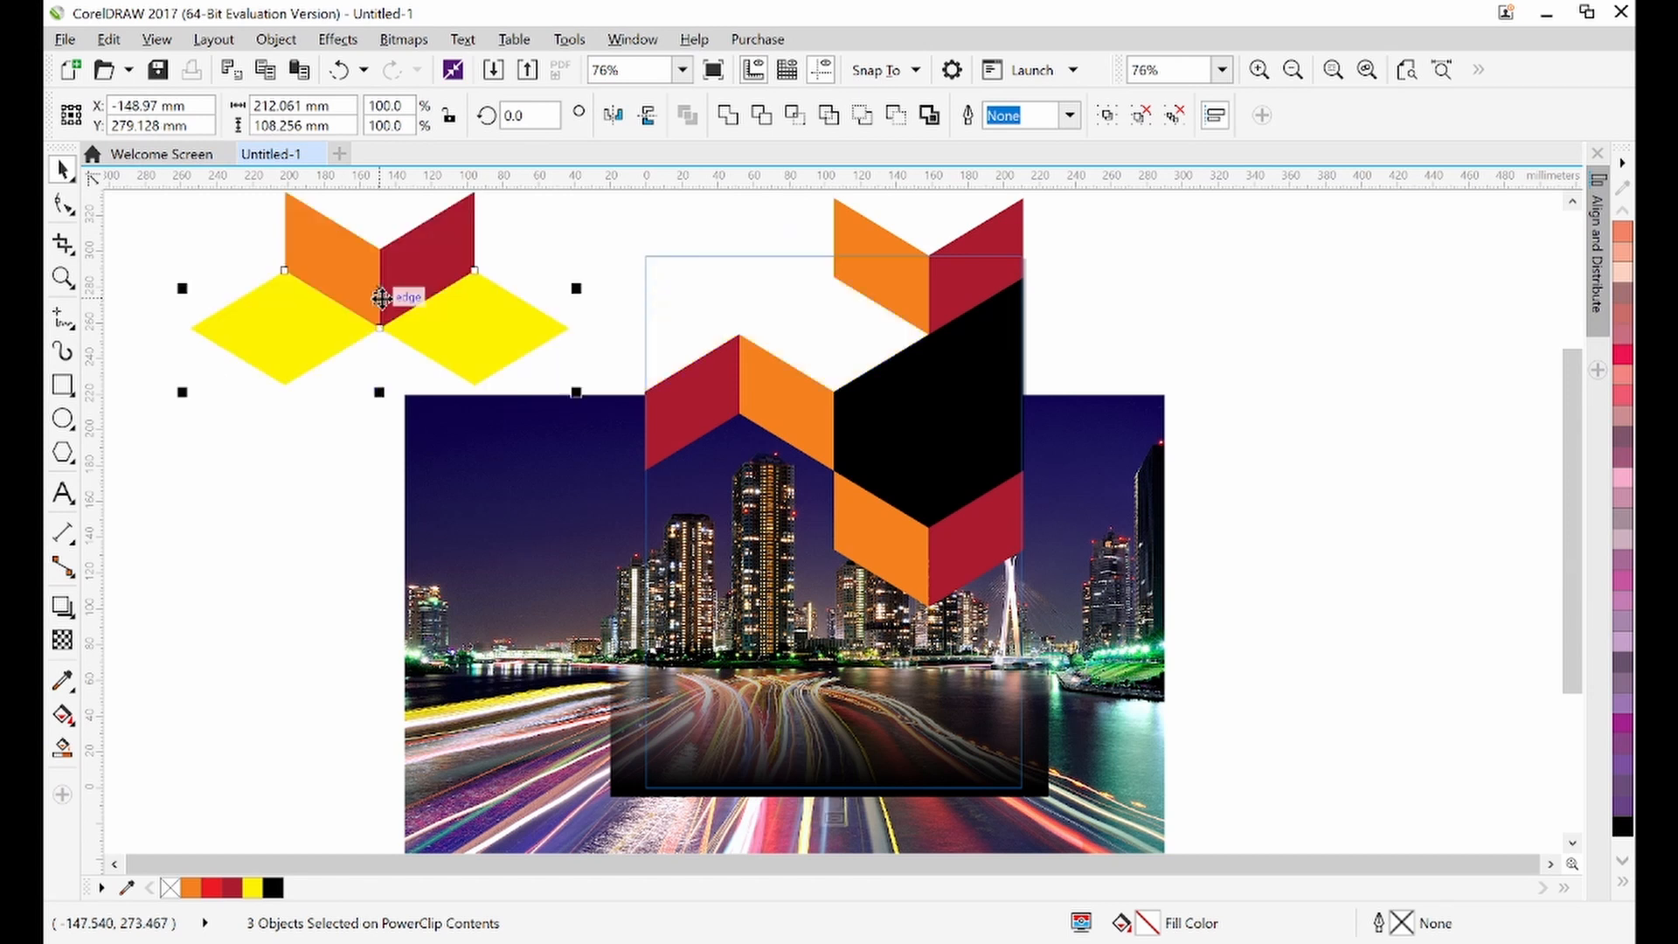
key(ctrl+z)
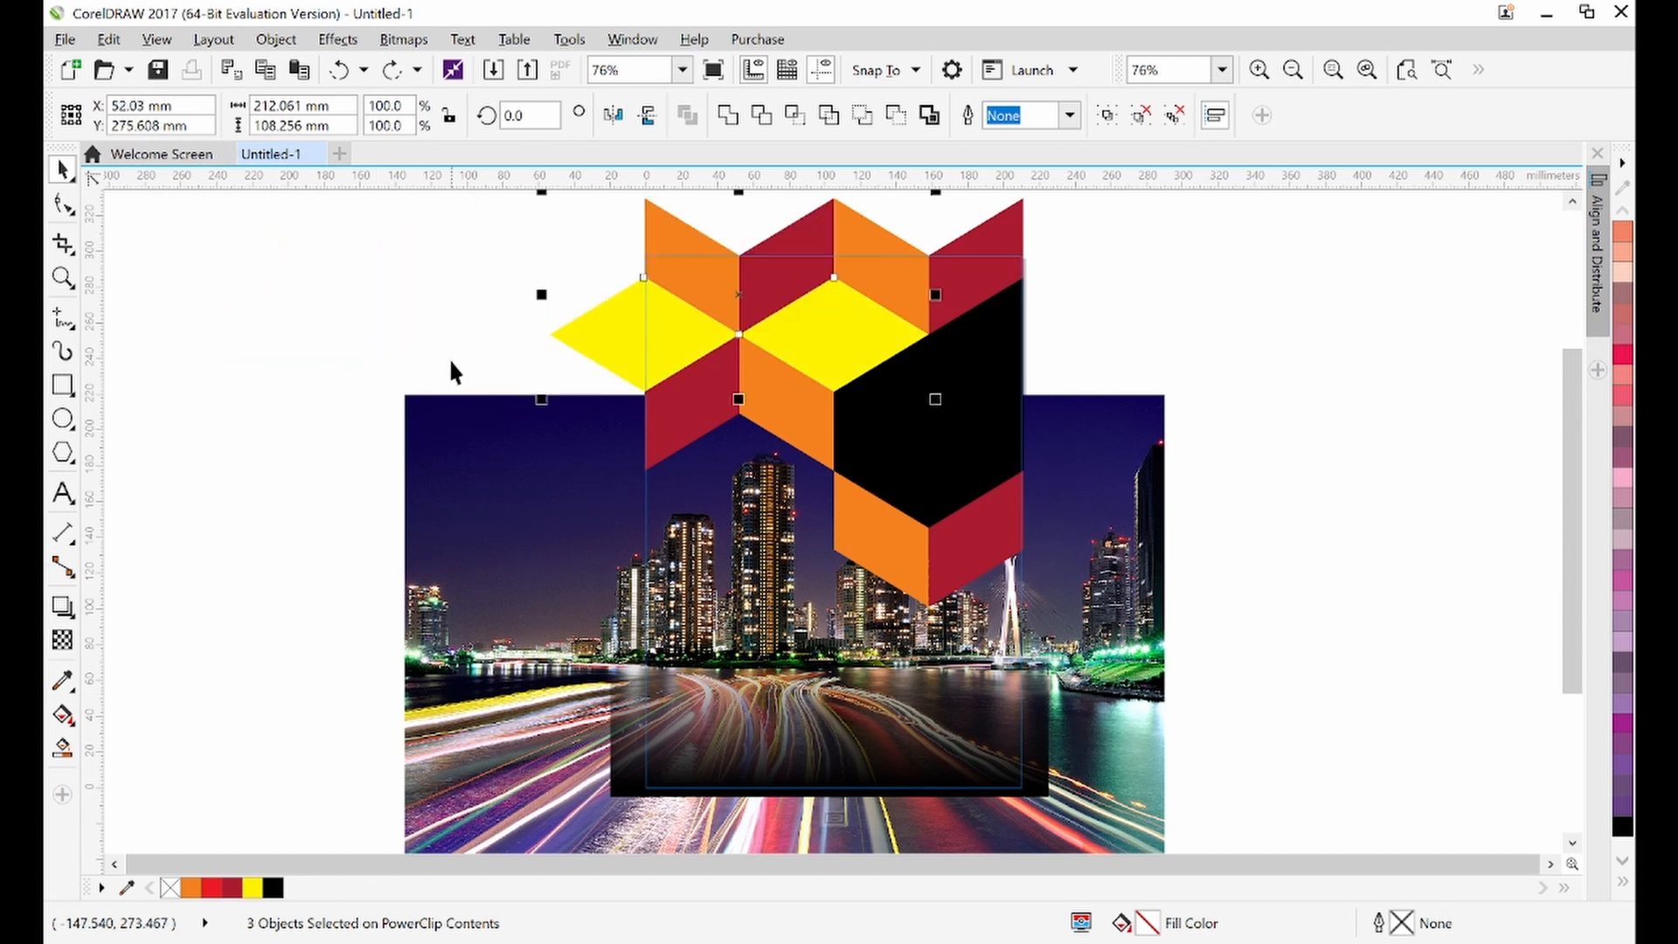
shift+click(659, 459)
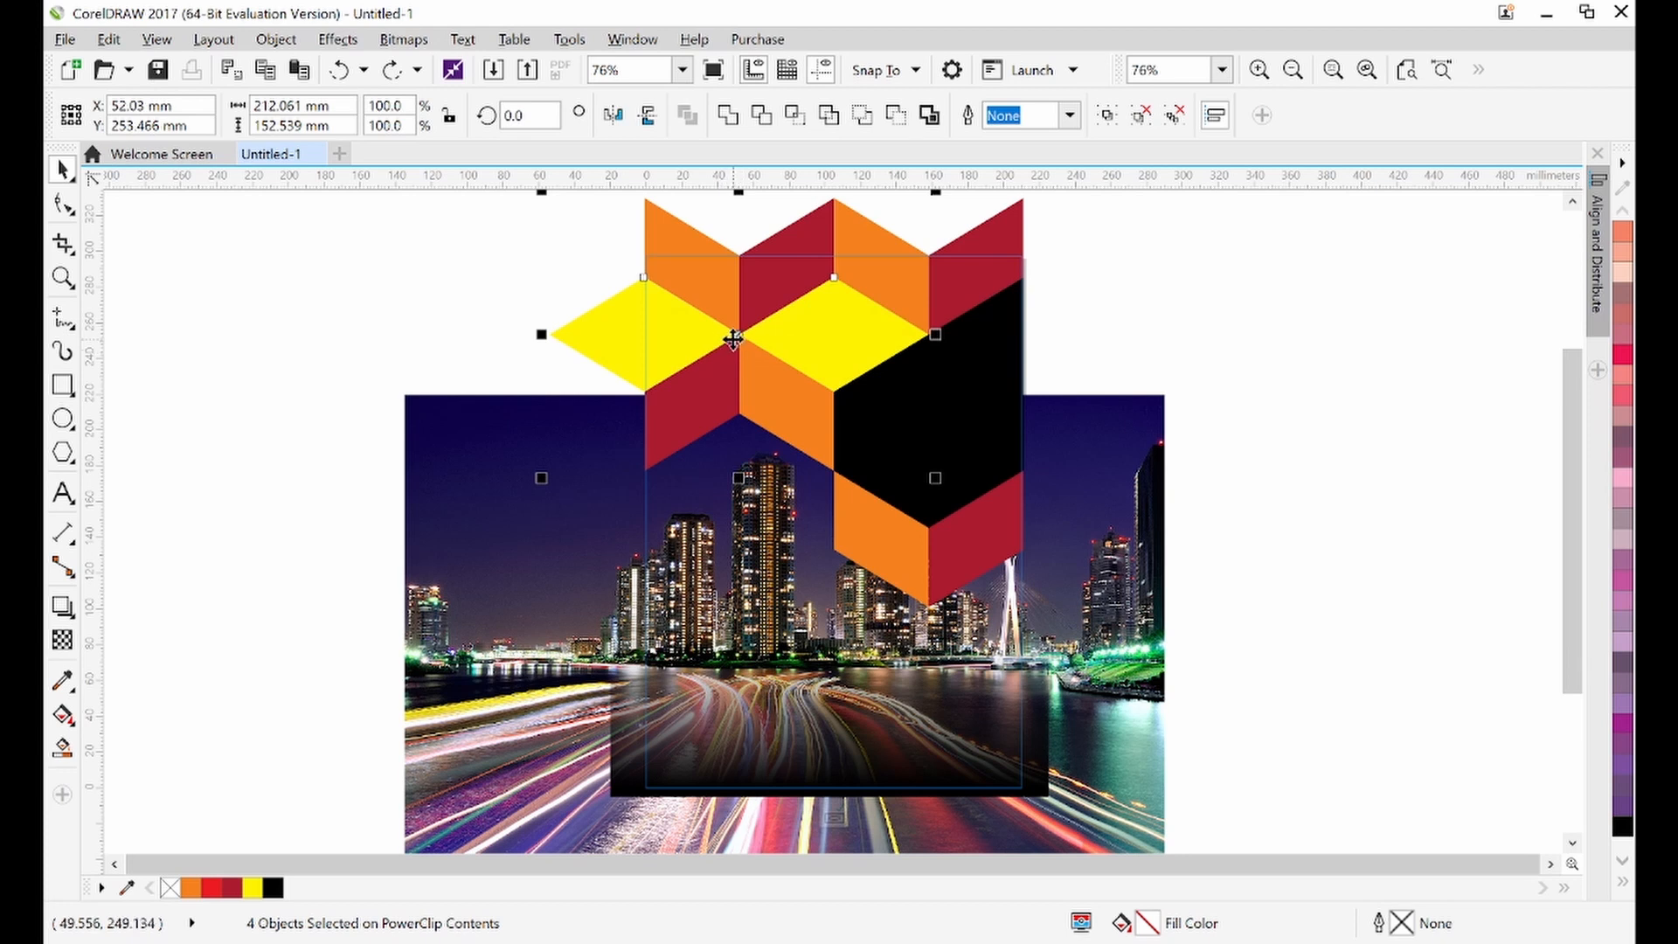
drag(742, 335, 1364, 399)
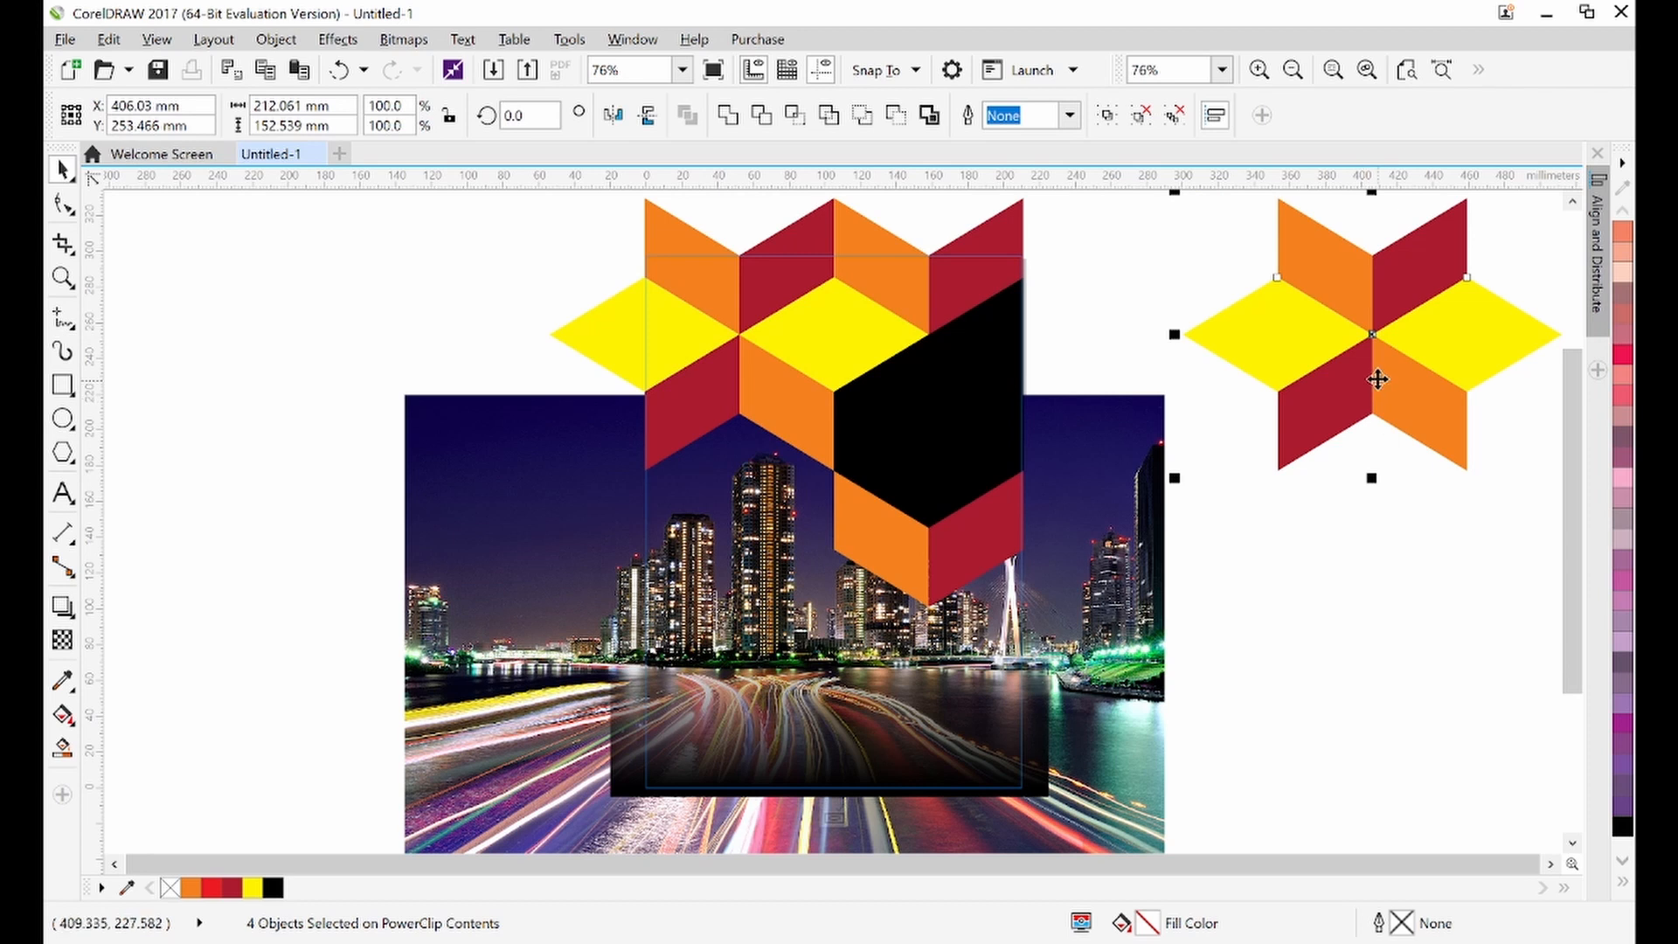
Group the duplicated star and scale it down to about 36 mm wide inside the black cube face
click(1106, 116)
drag(1355, 336, 1282, 460)
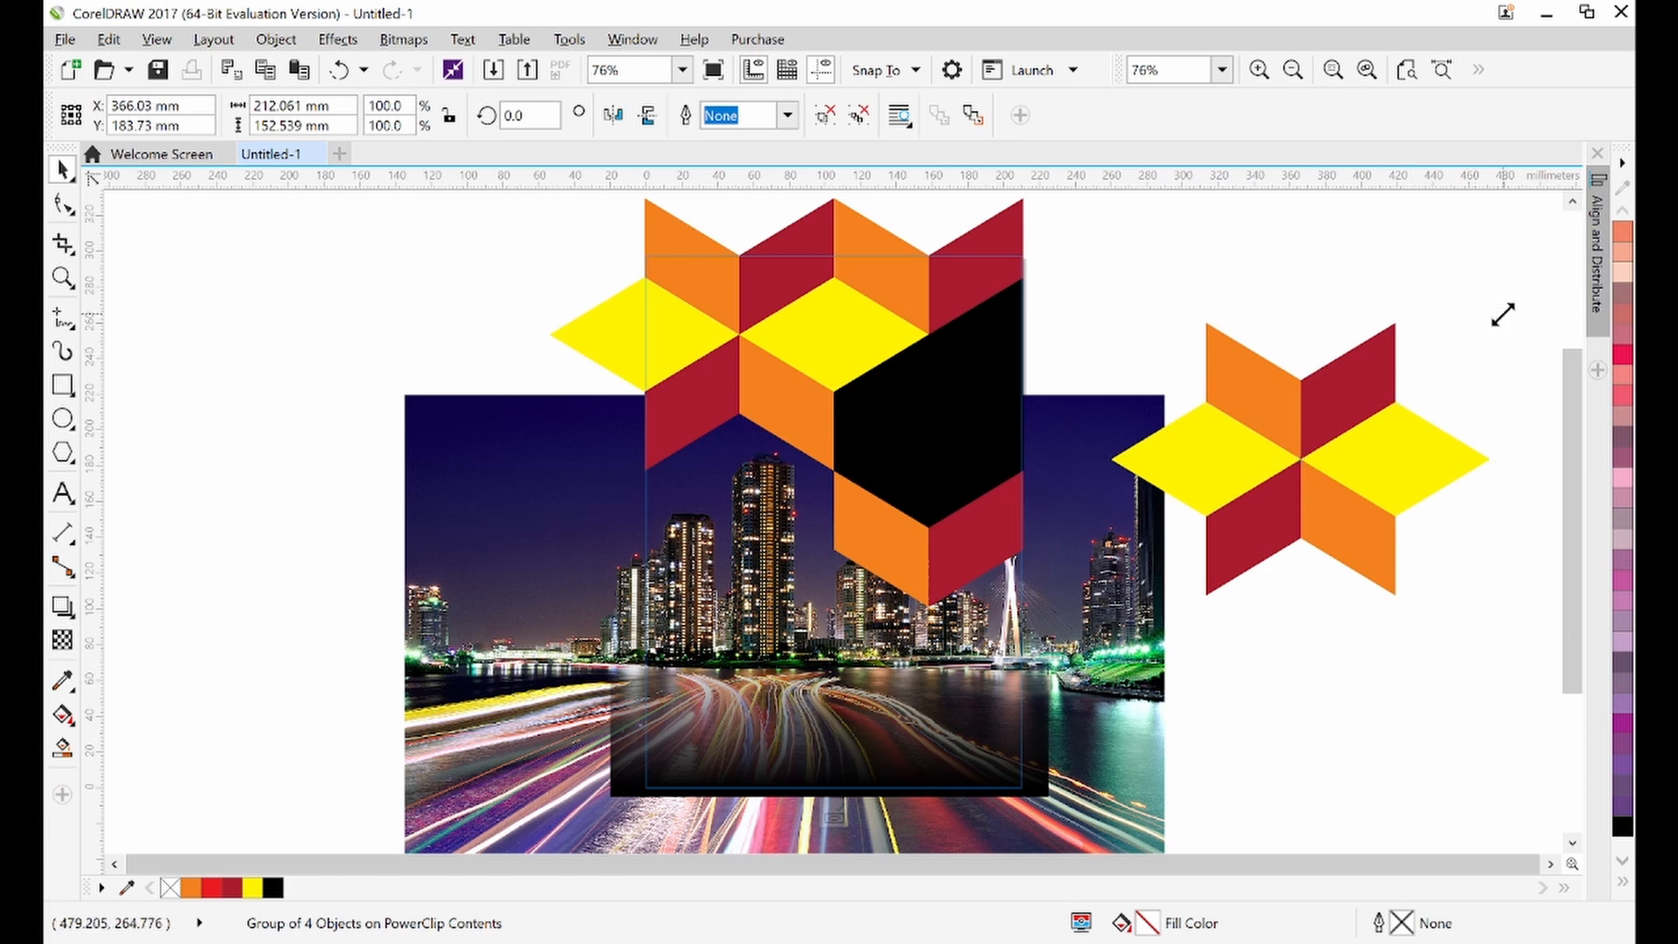
drag(1497, 315, 942, 392)
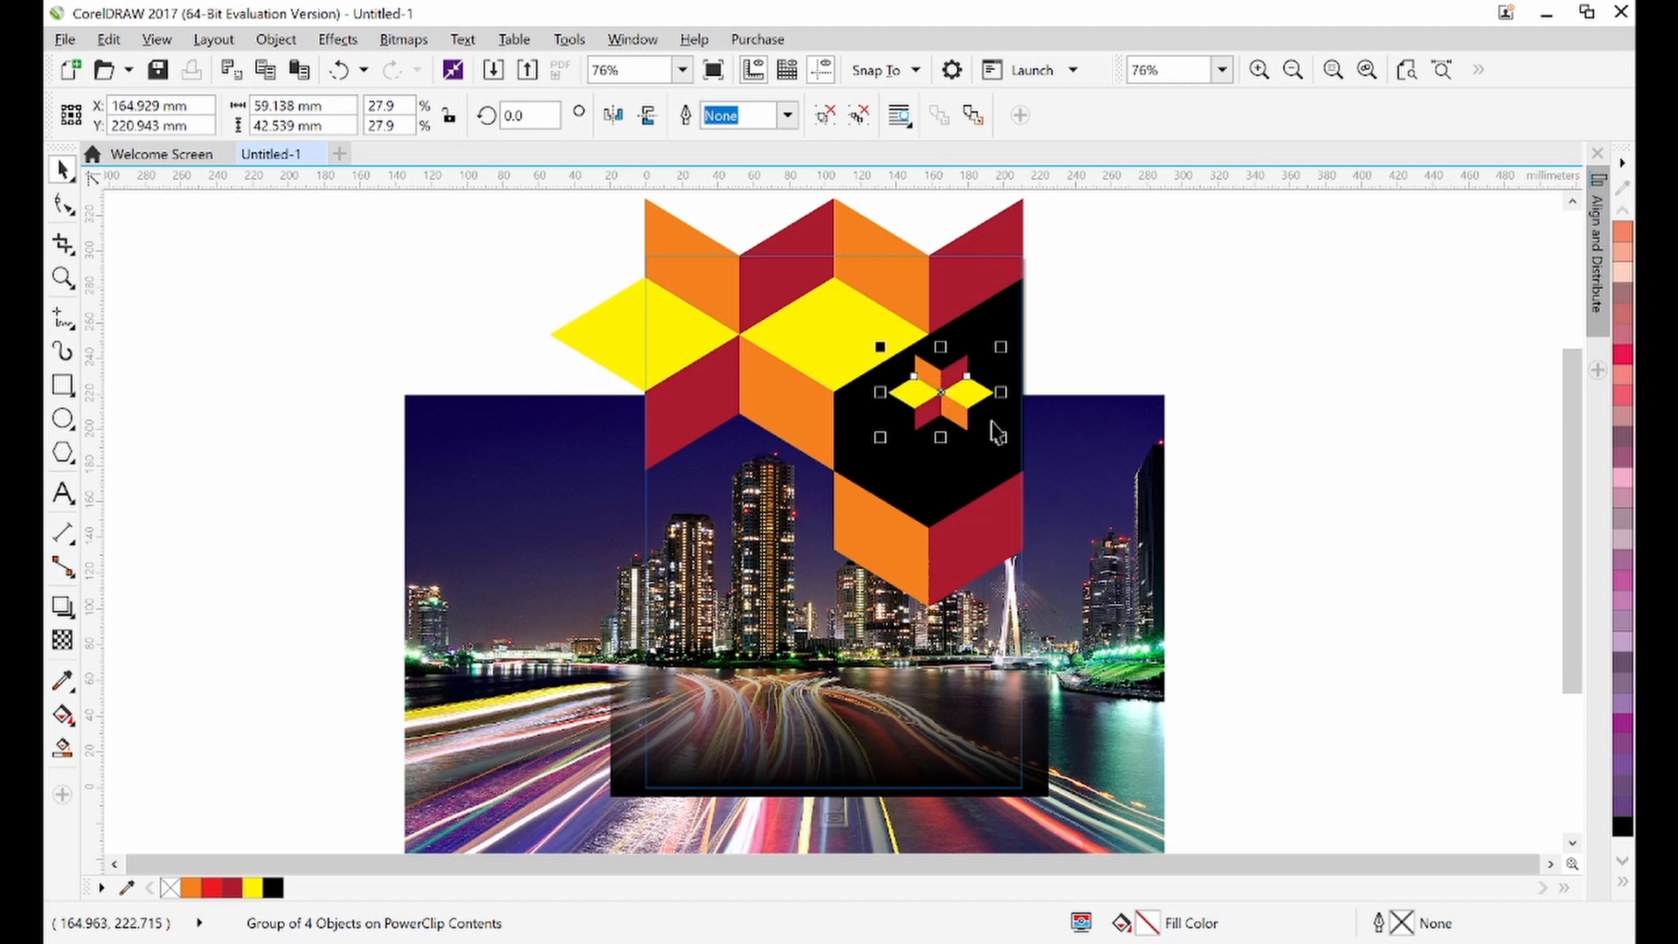
drag(1001, 439, 982, 433)
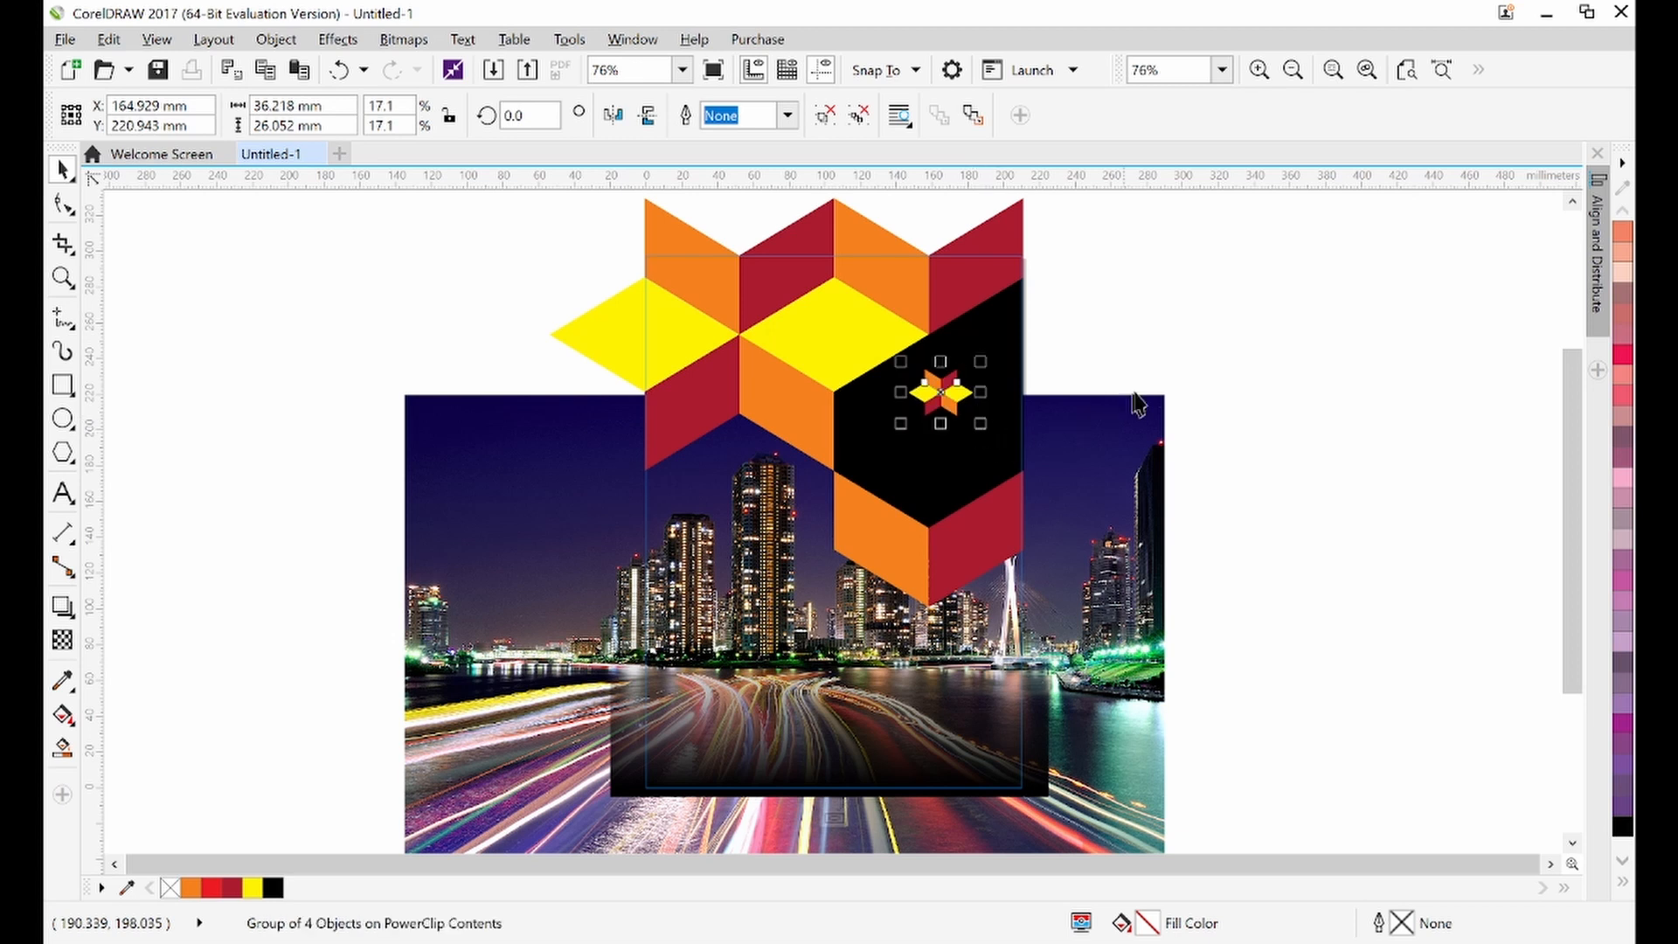
Resize the small star to about 45 by 33 mm and nudge it into place on the black face
click(1180, 348)
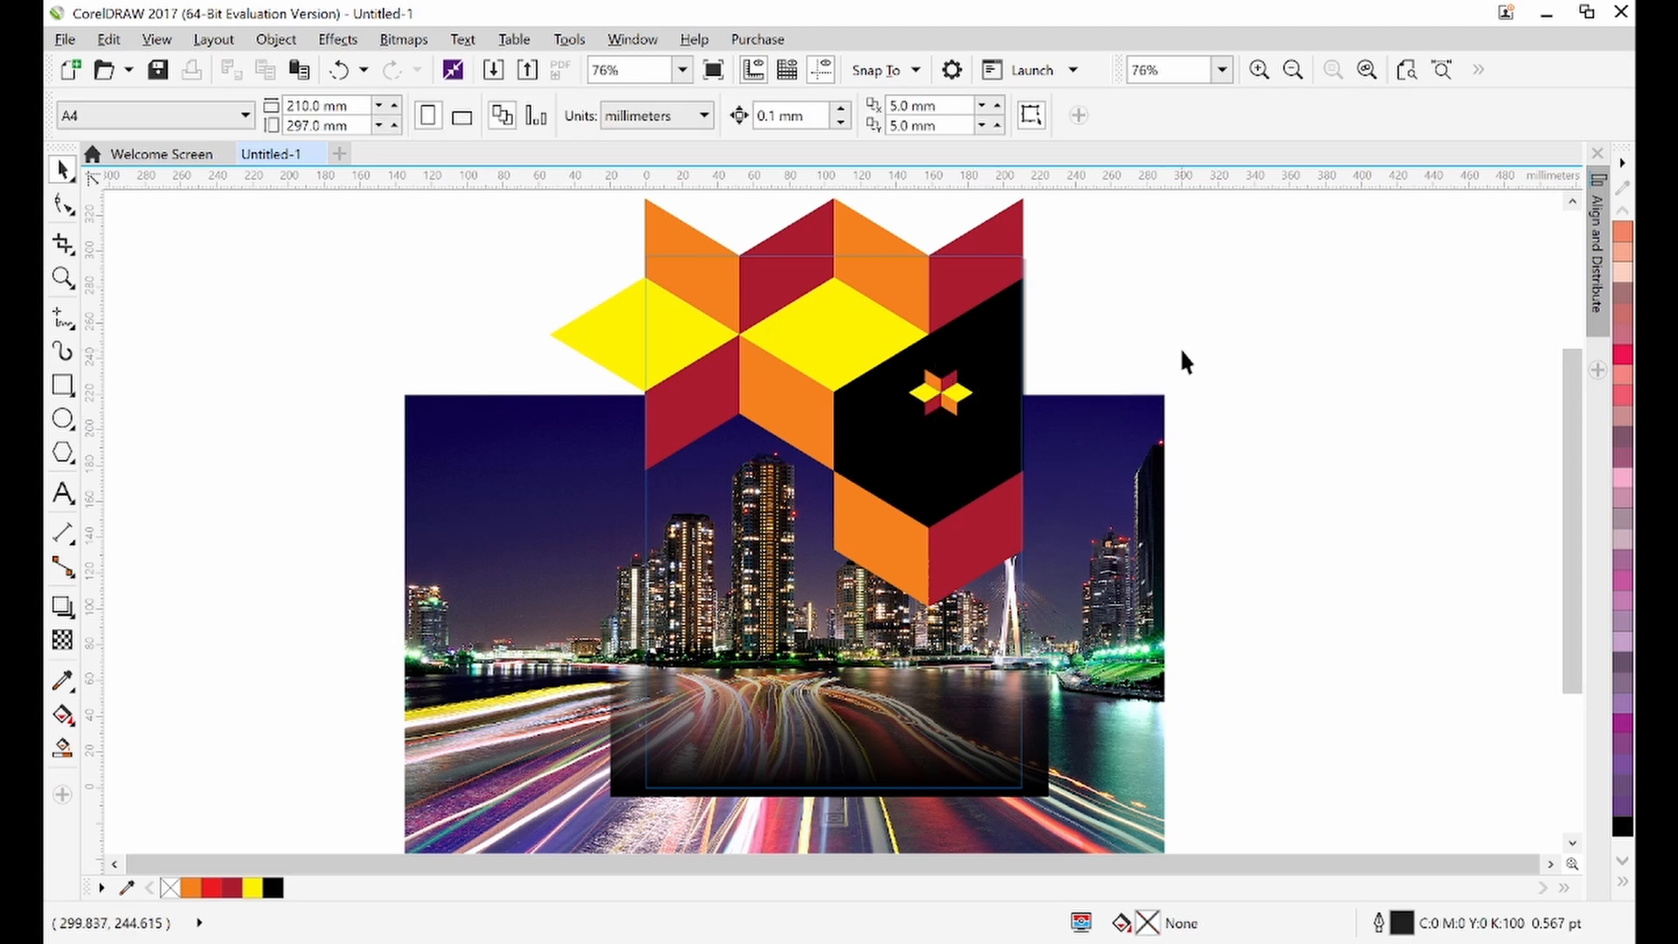
click(948, 394)
click(749, 116)
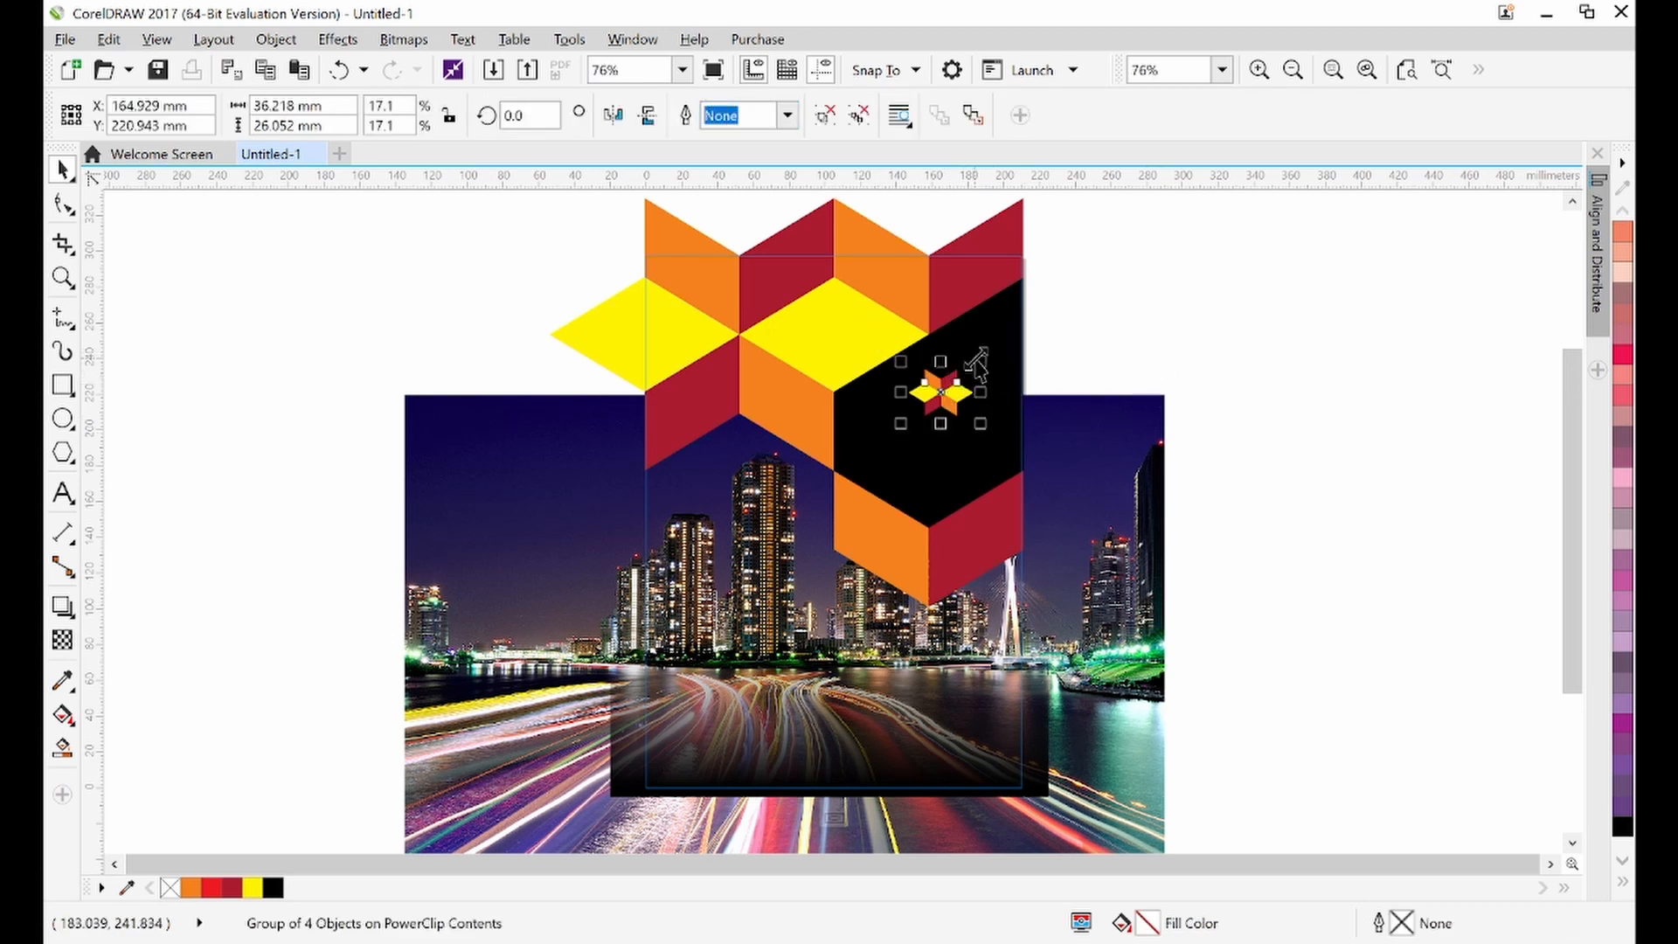
drag(979, 361, 989, 356)
click(1089, 338)
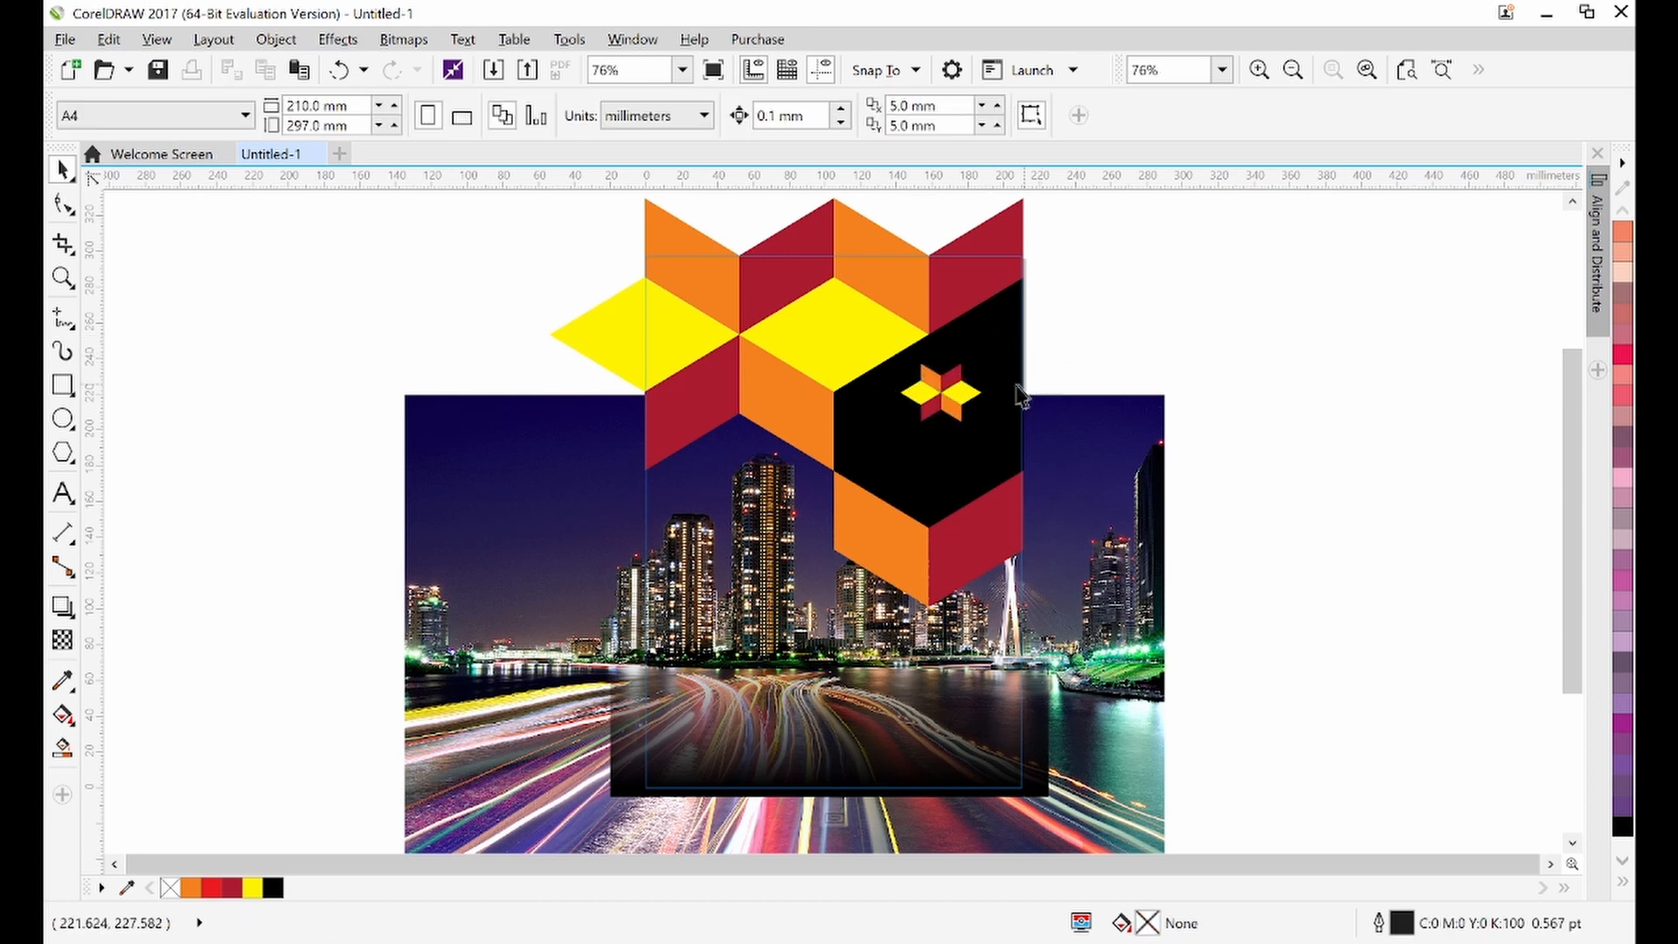
click(951, 397)
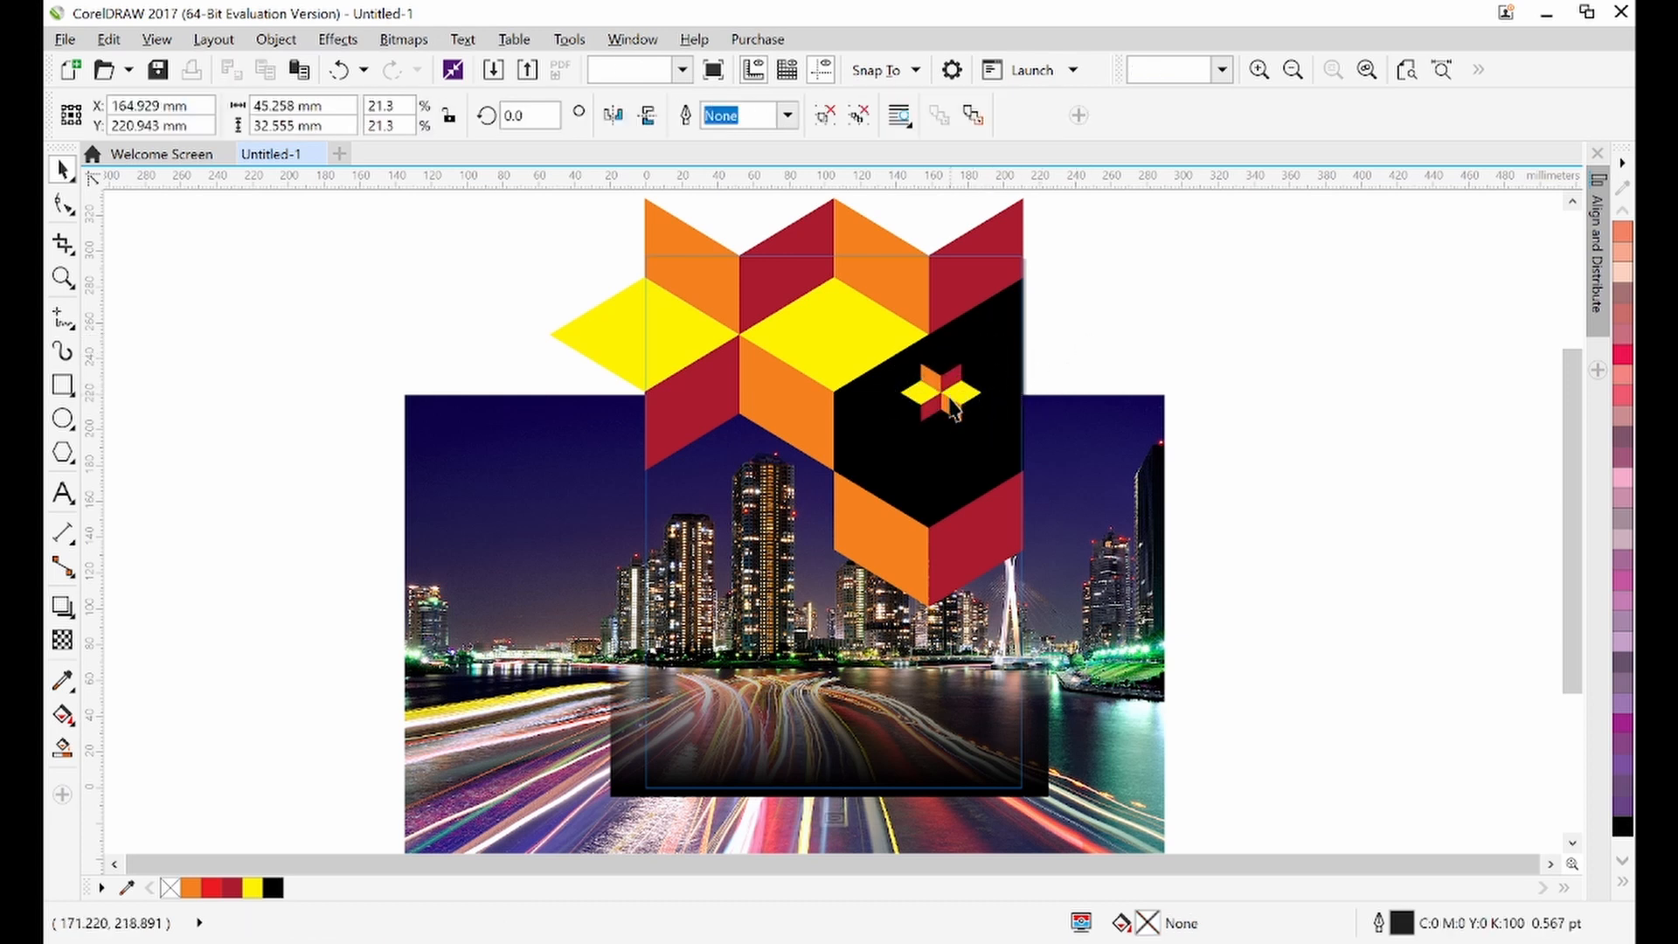
click(863, 105)
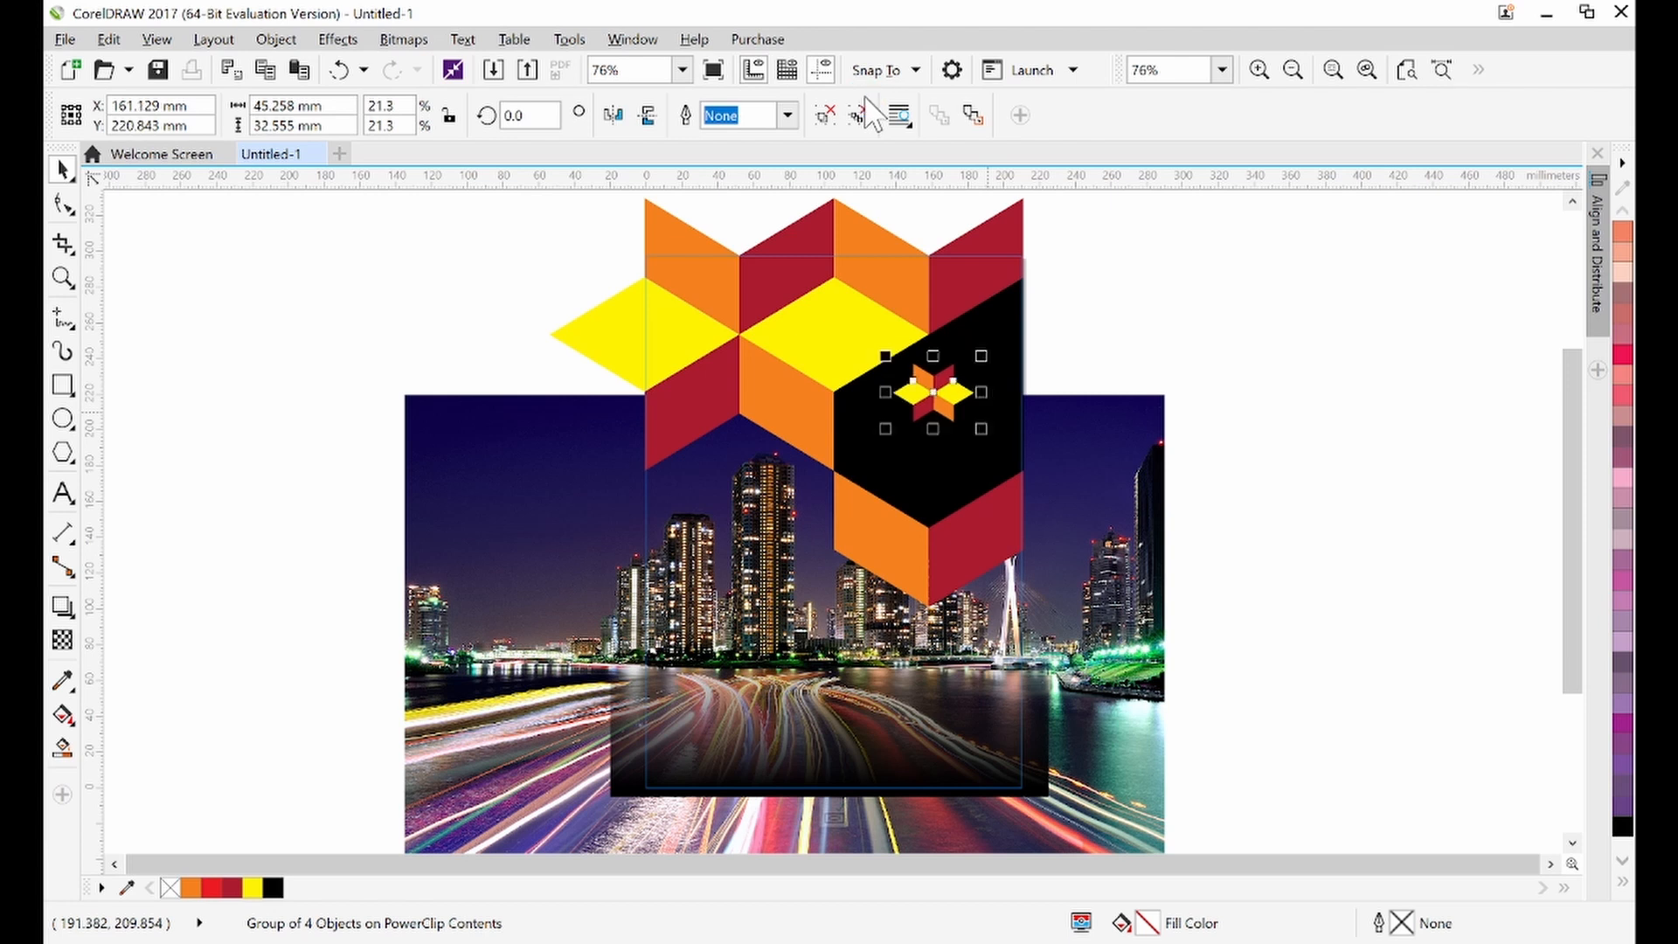
click(866, 101)
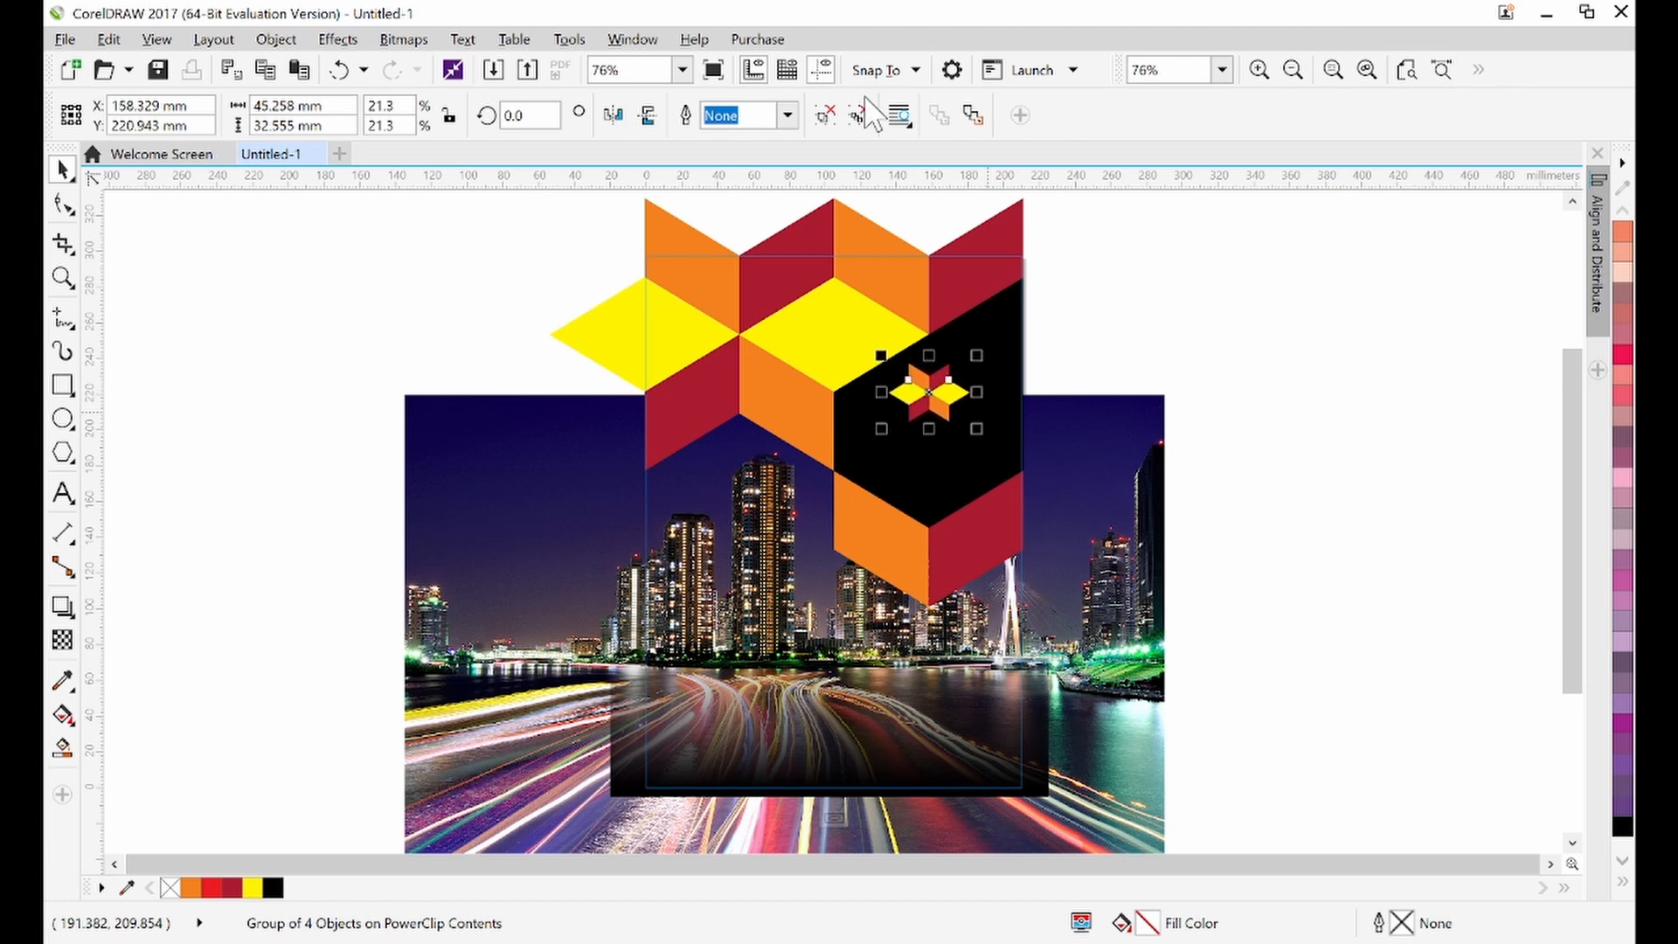
click(866, 108)
click(1353, 360)
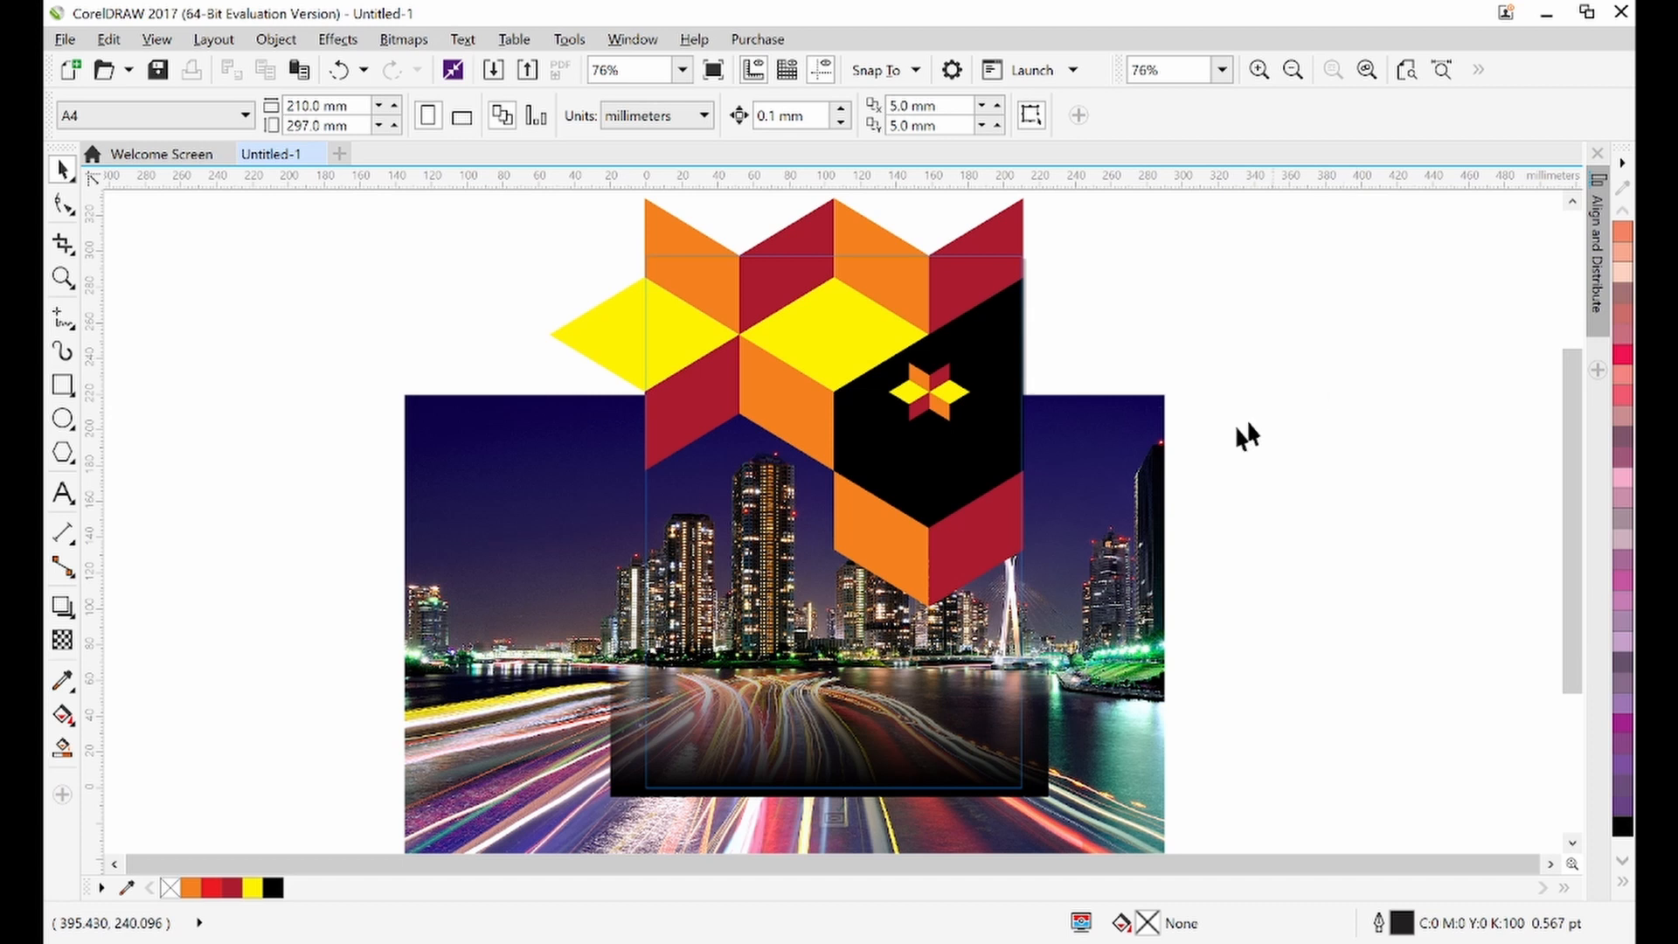
click(912, 393)
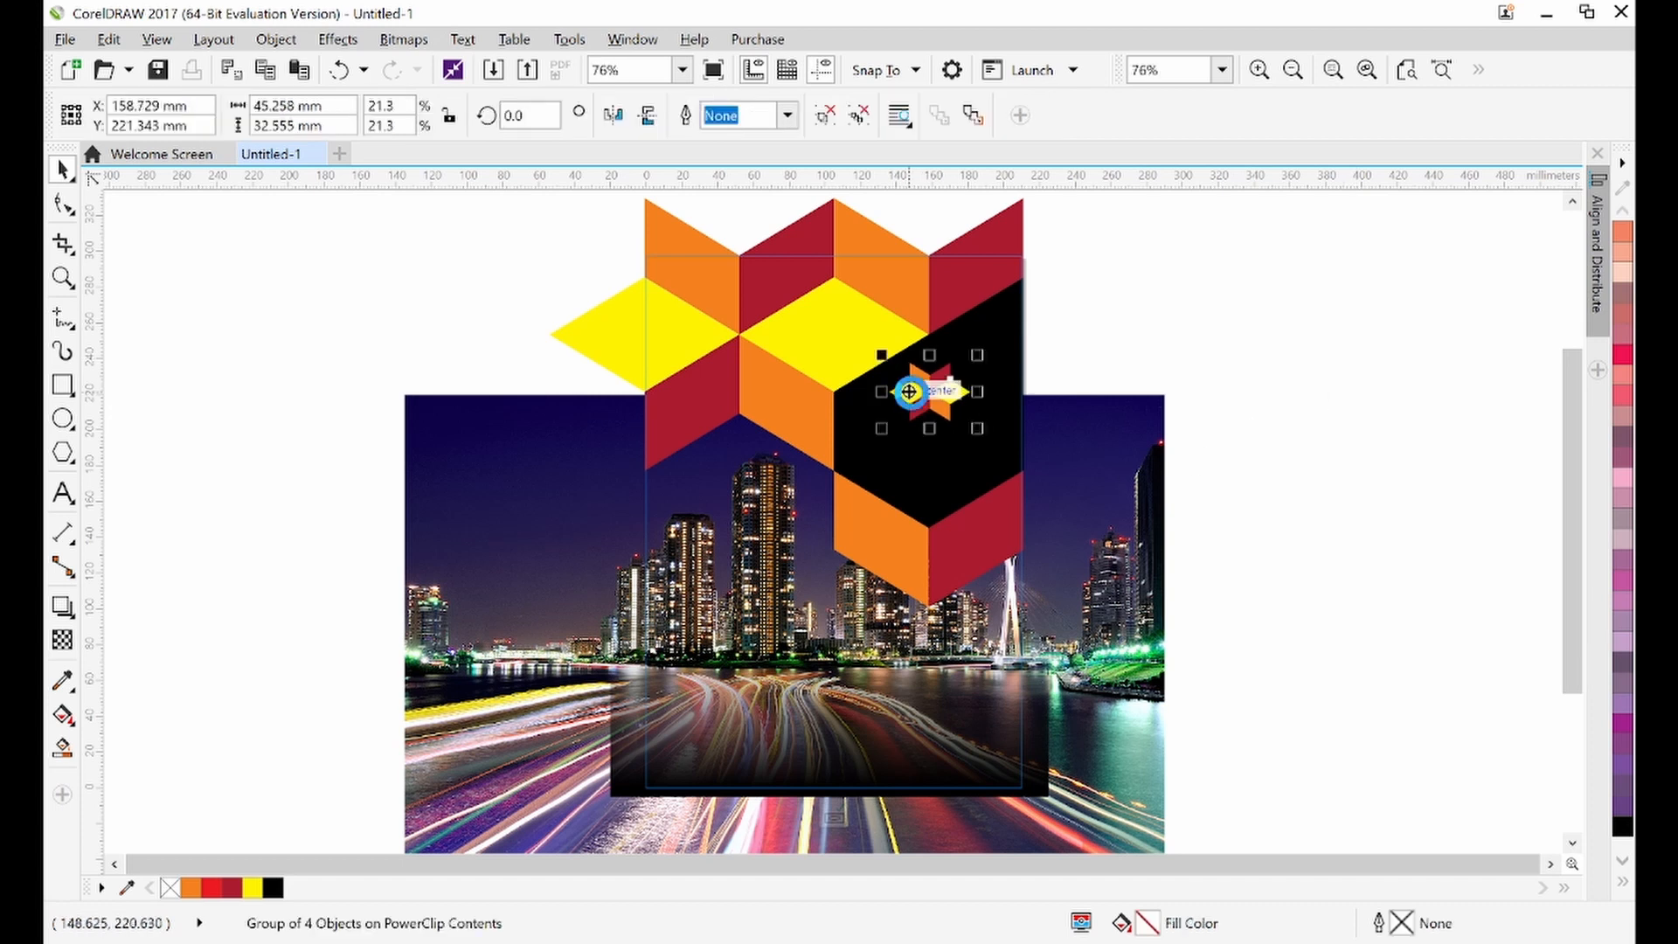
key(Right)
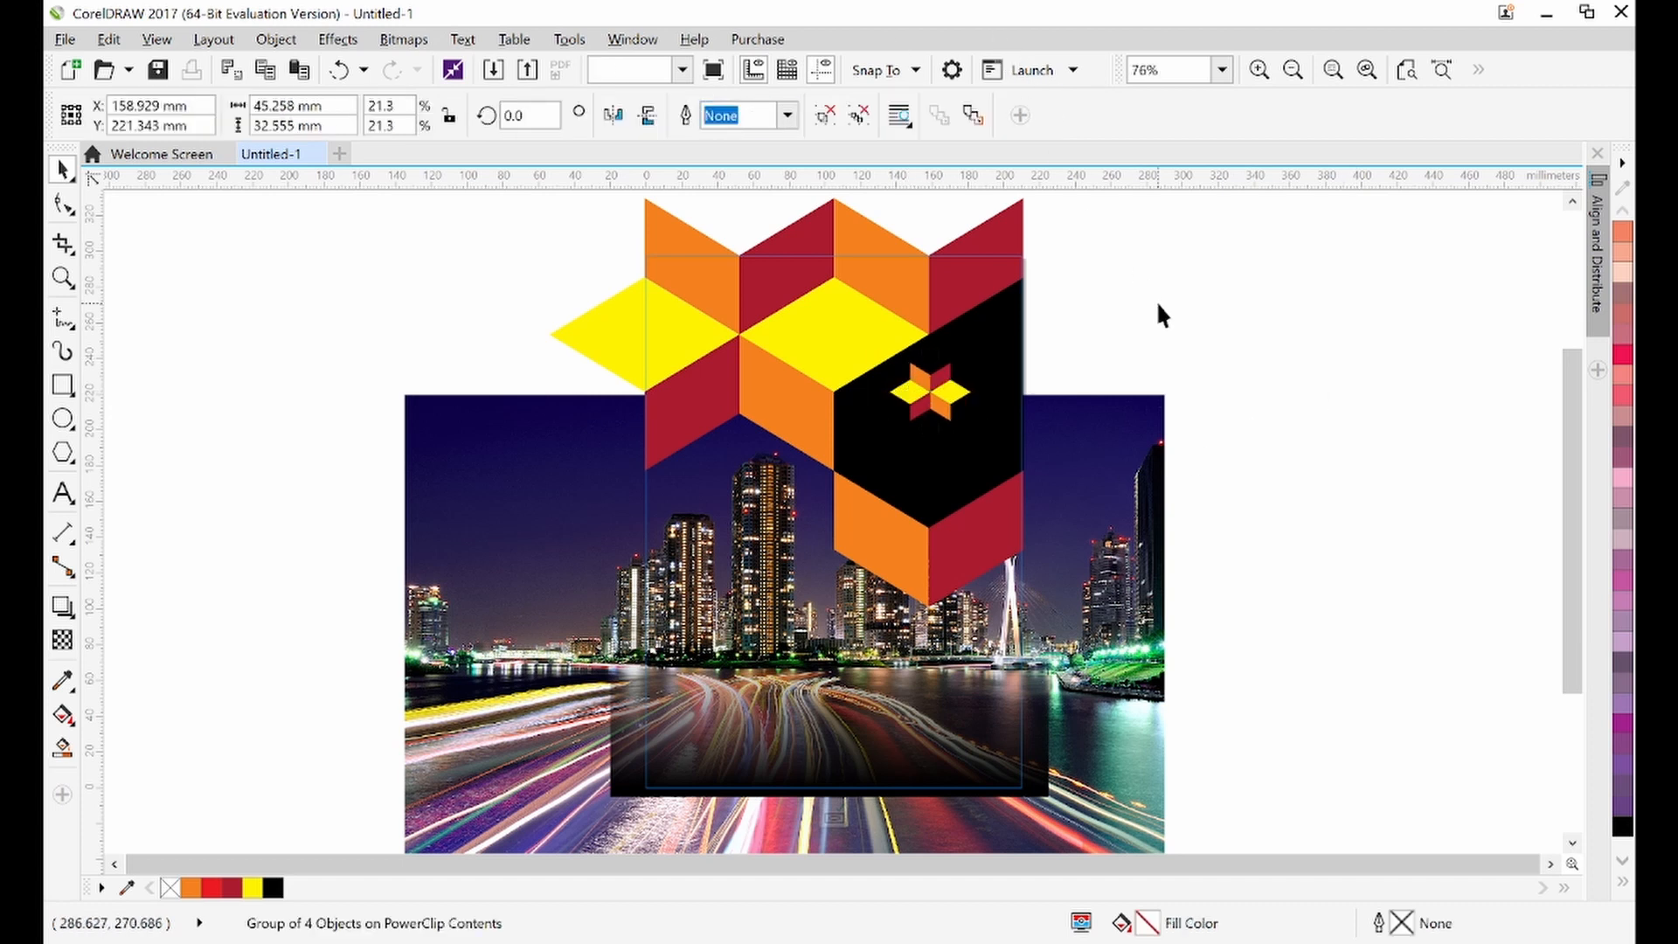
click(1161, 315)
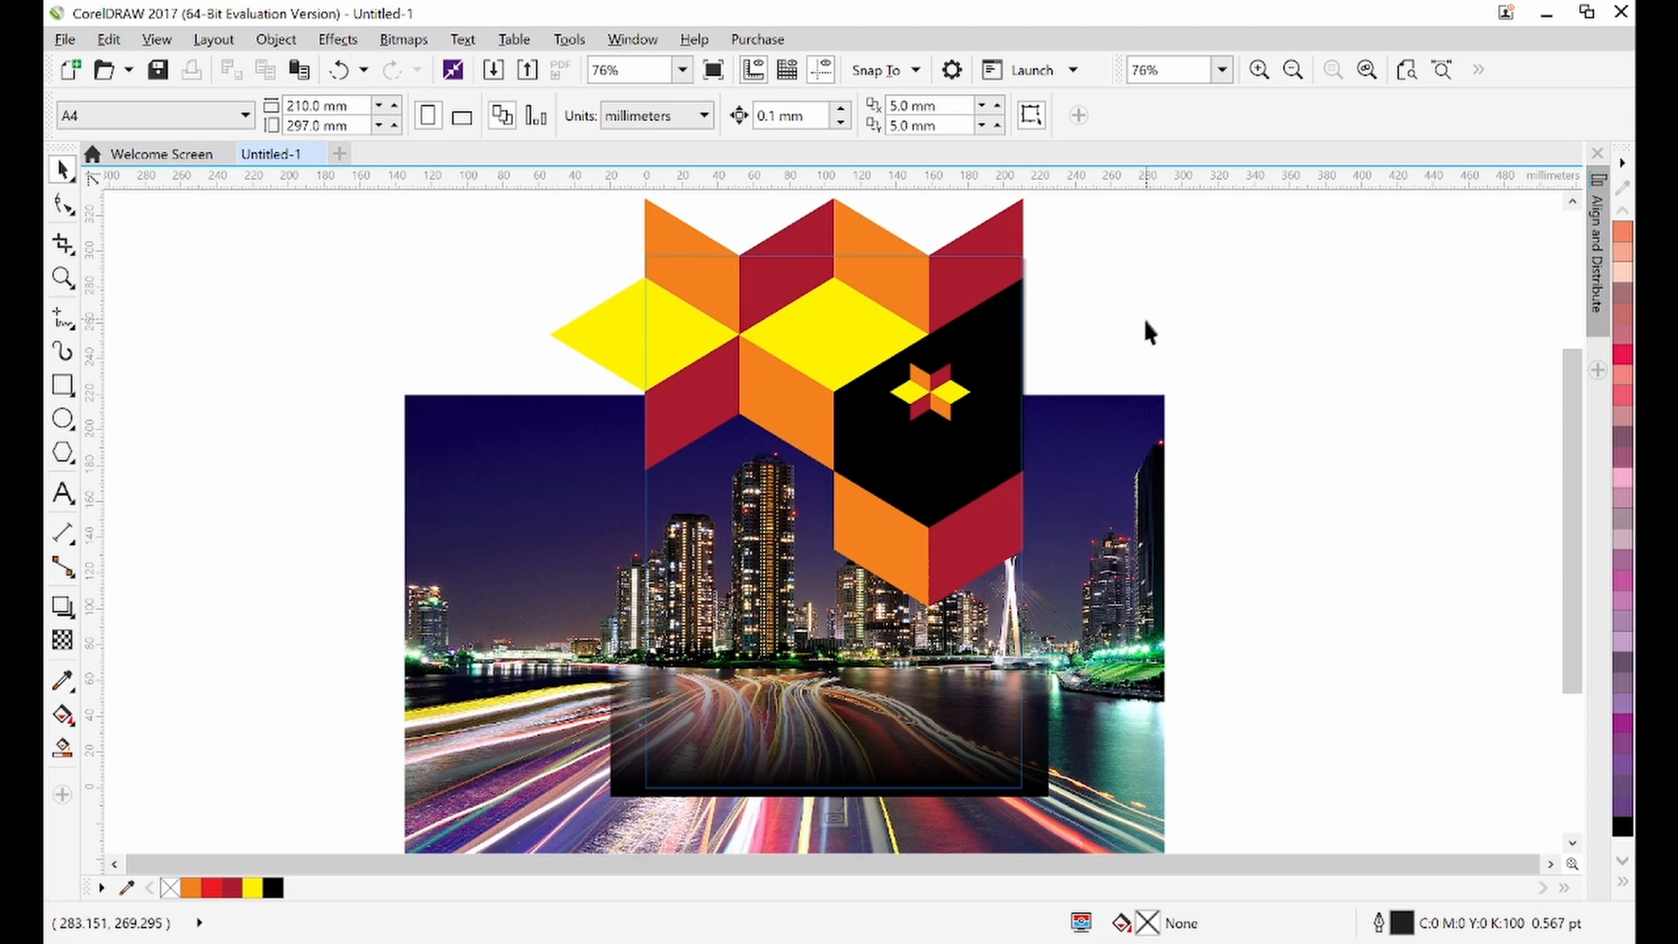
click(931, 398)
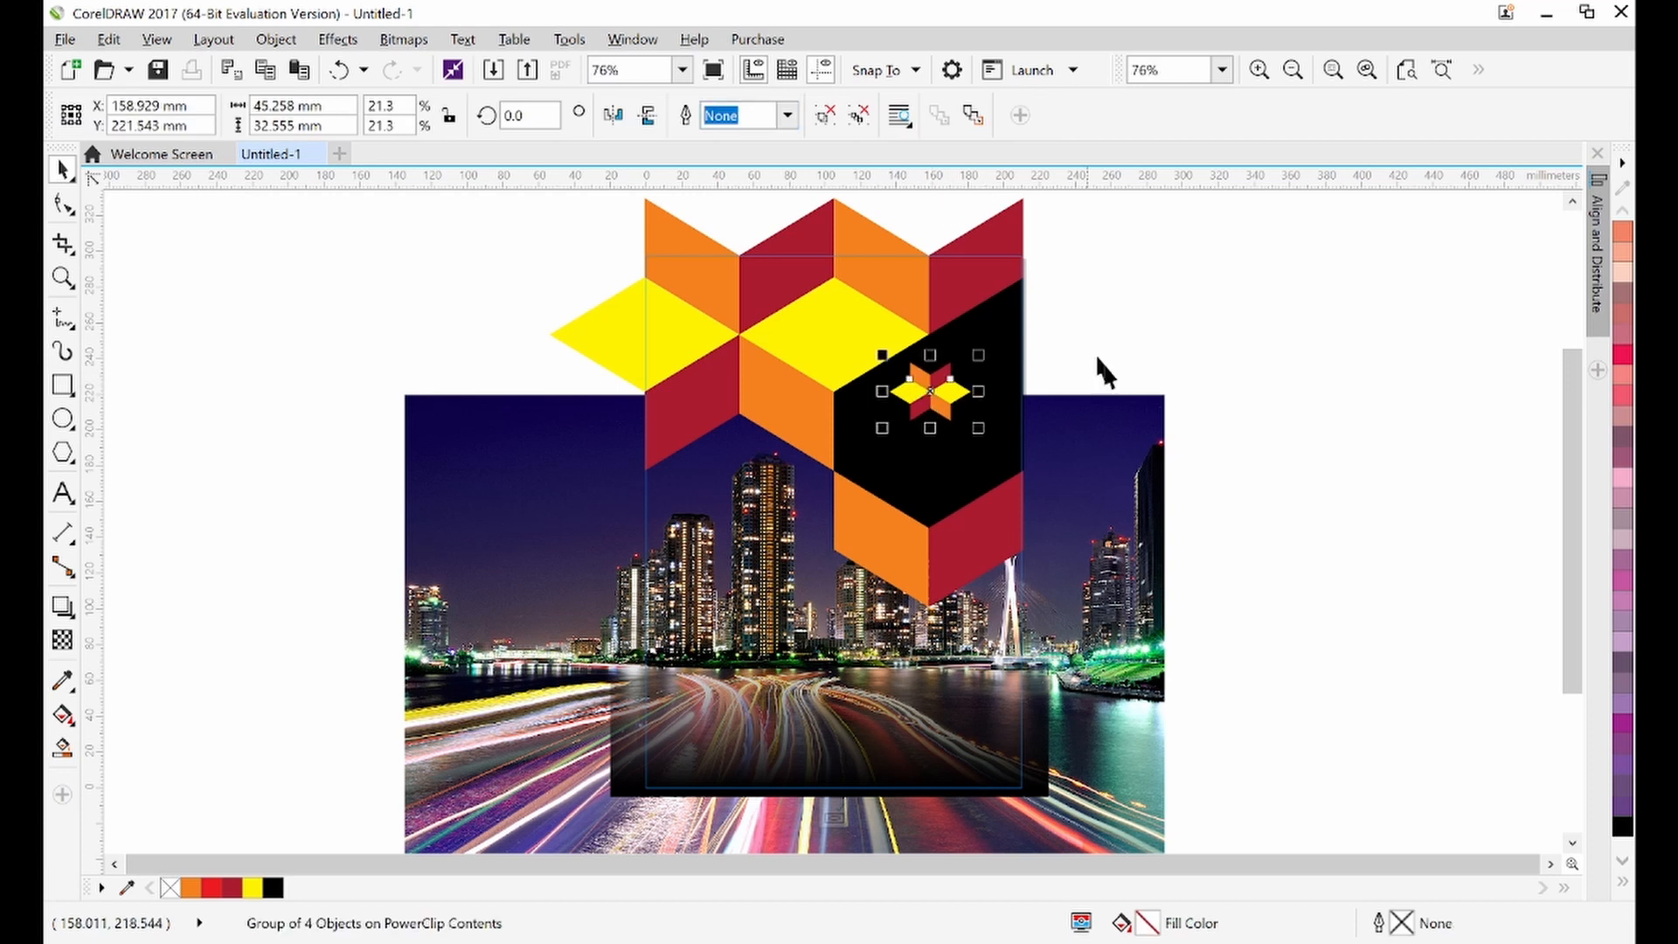
click(1204, 407)
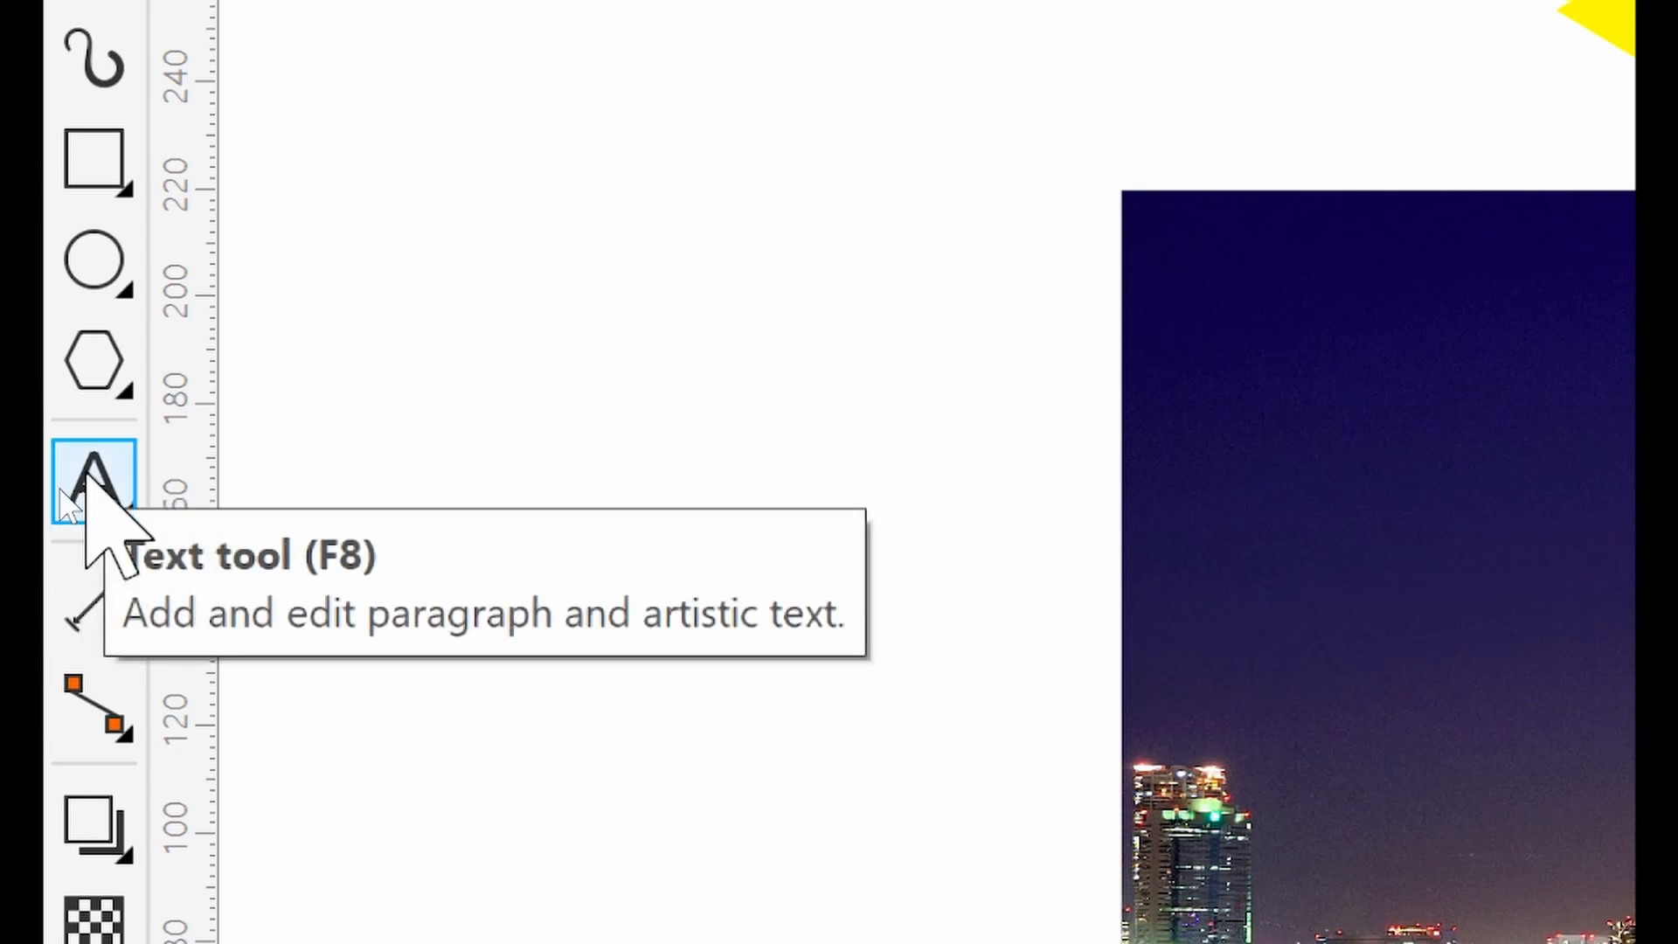
Add artistic text reading 'Print' and 'Studio' on two lines beside the page, then select it
click(88, 480)
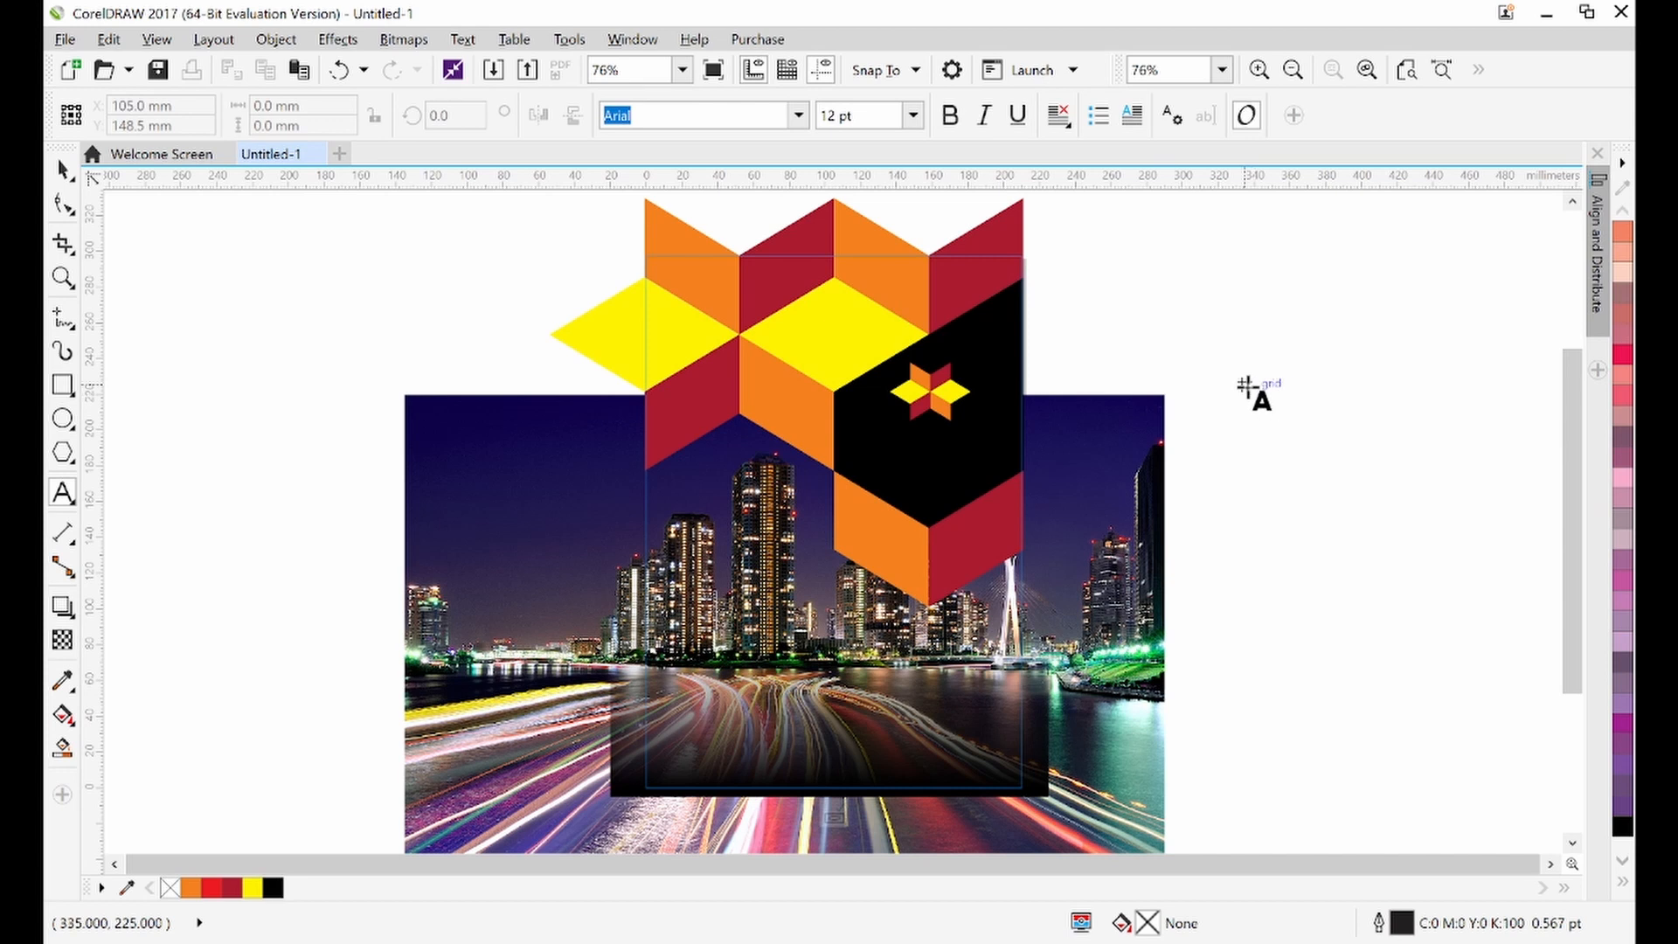
click(1244, 384)
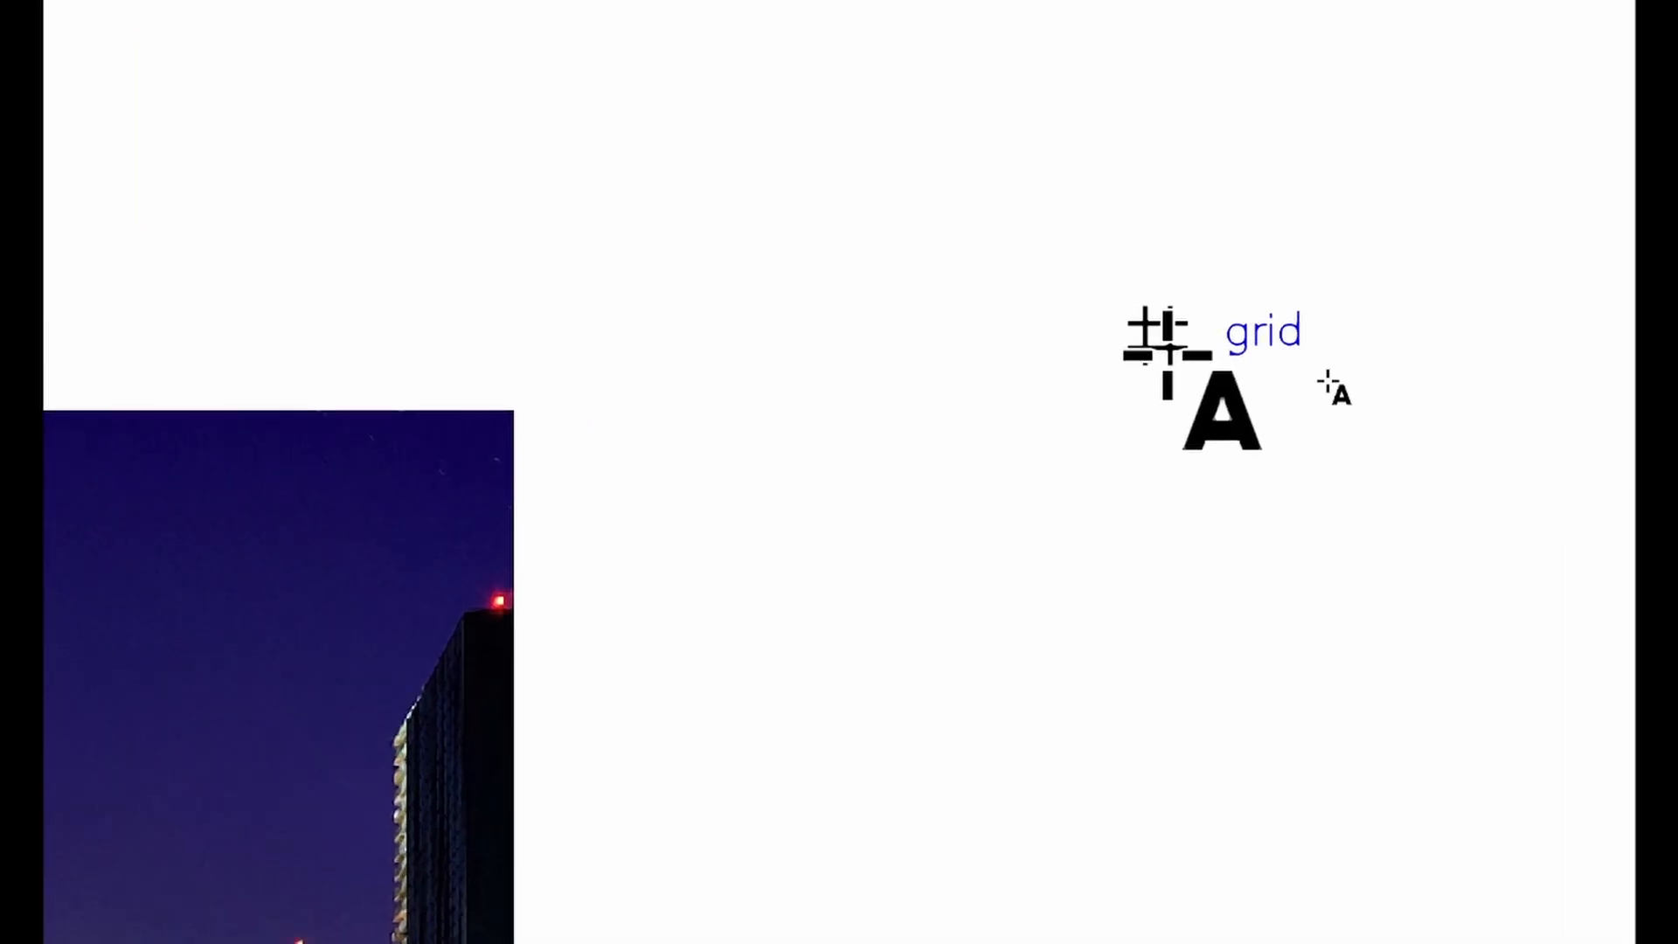
text(Print)
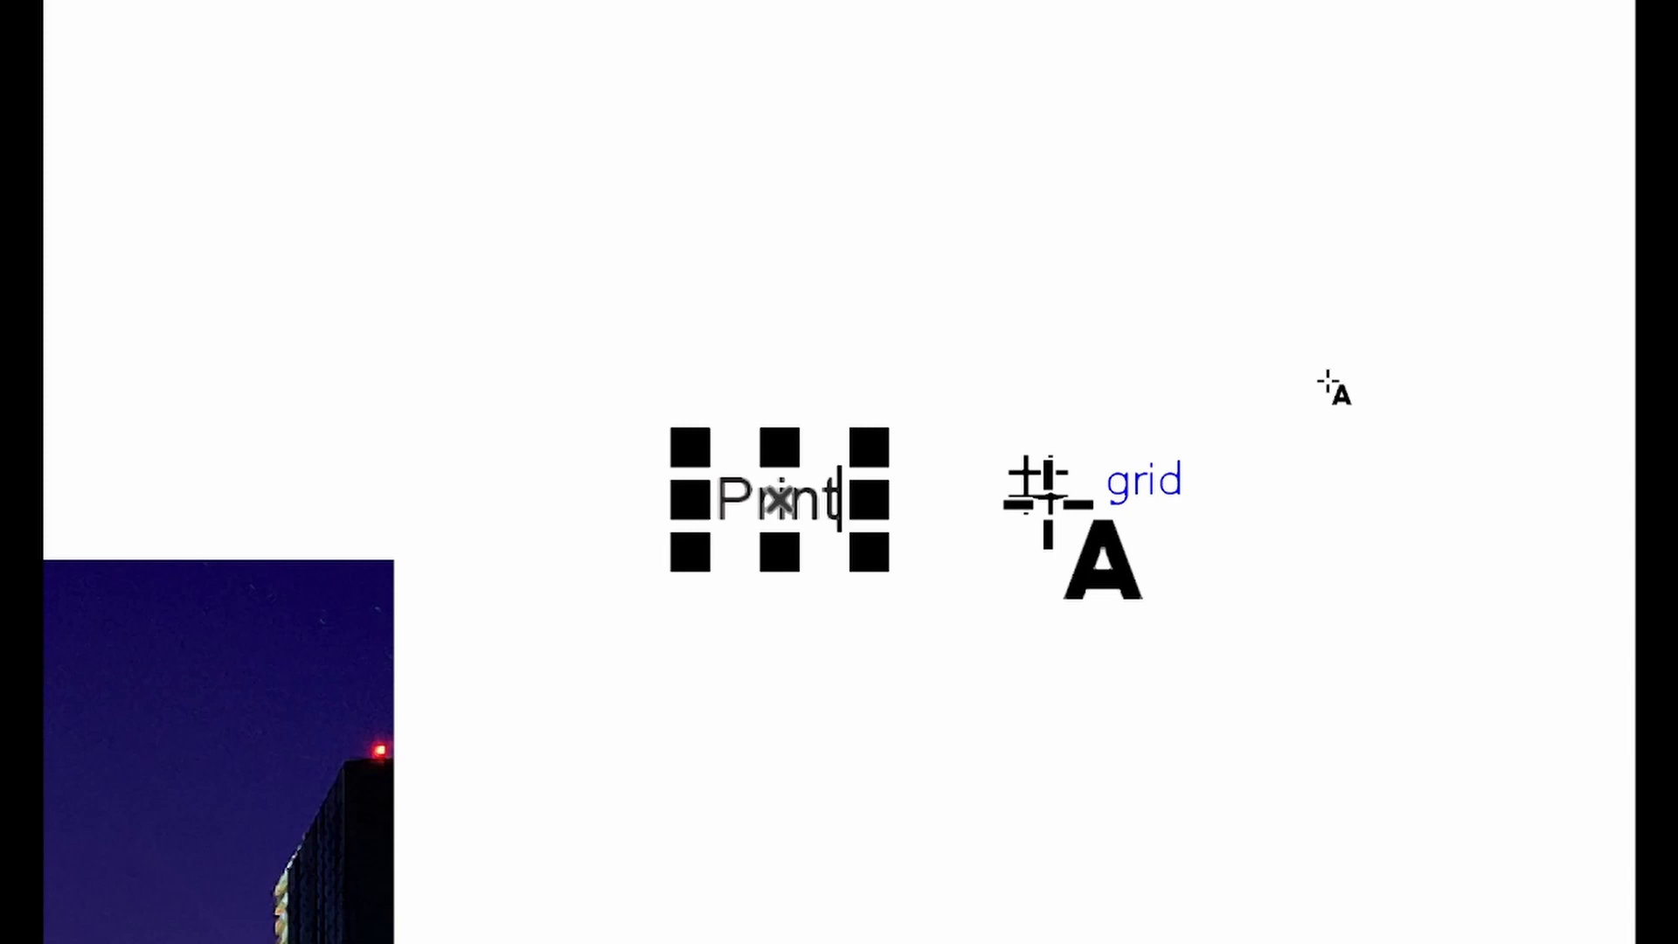
key(Return)
text(Studio)
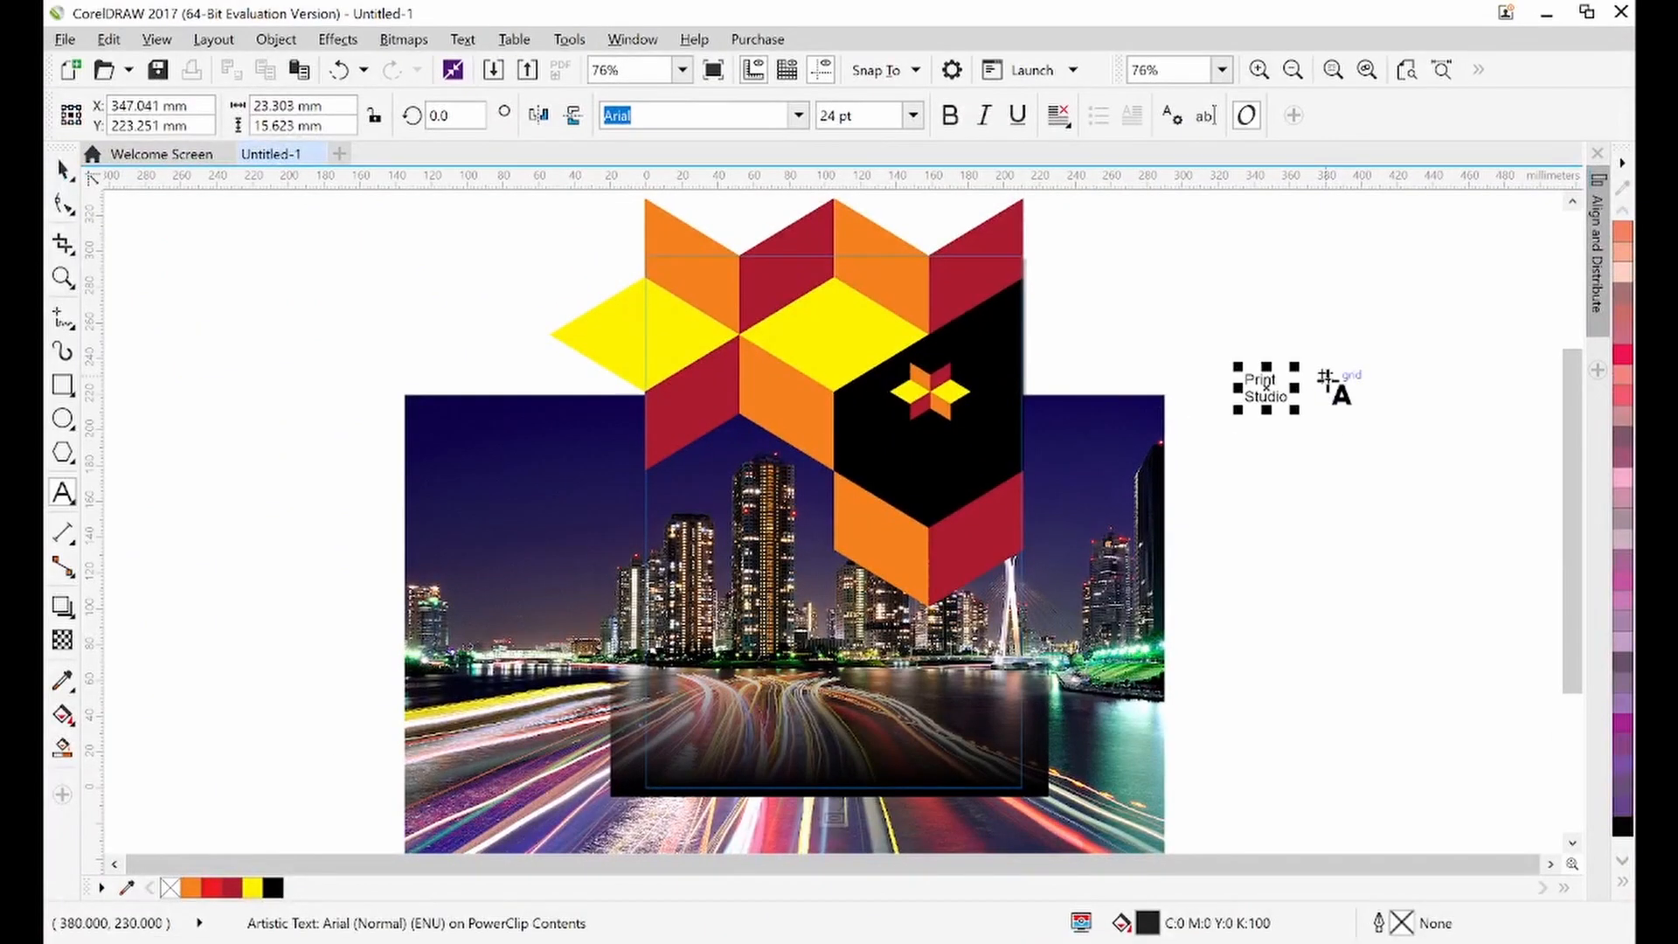
click(63, 168)
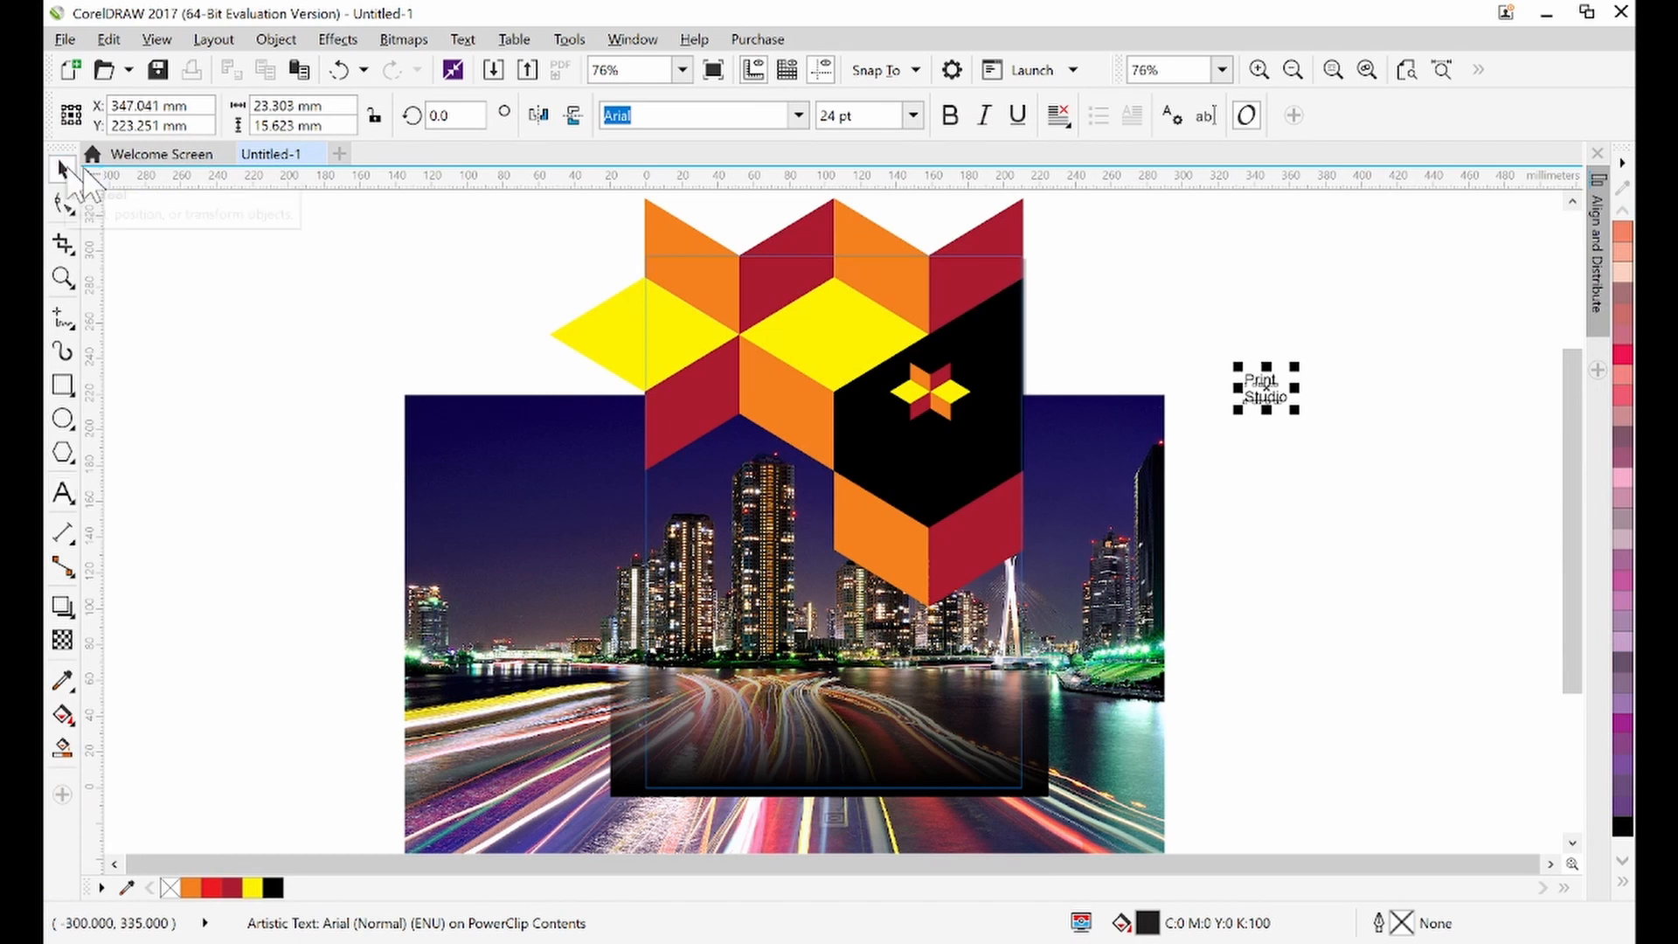
click(1337, 498)
click(1271, 395)
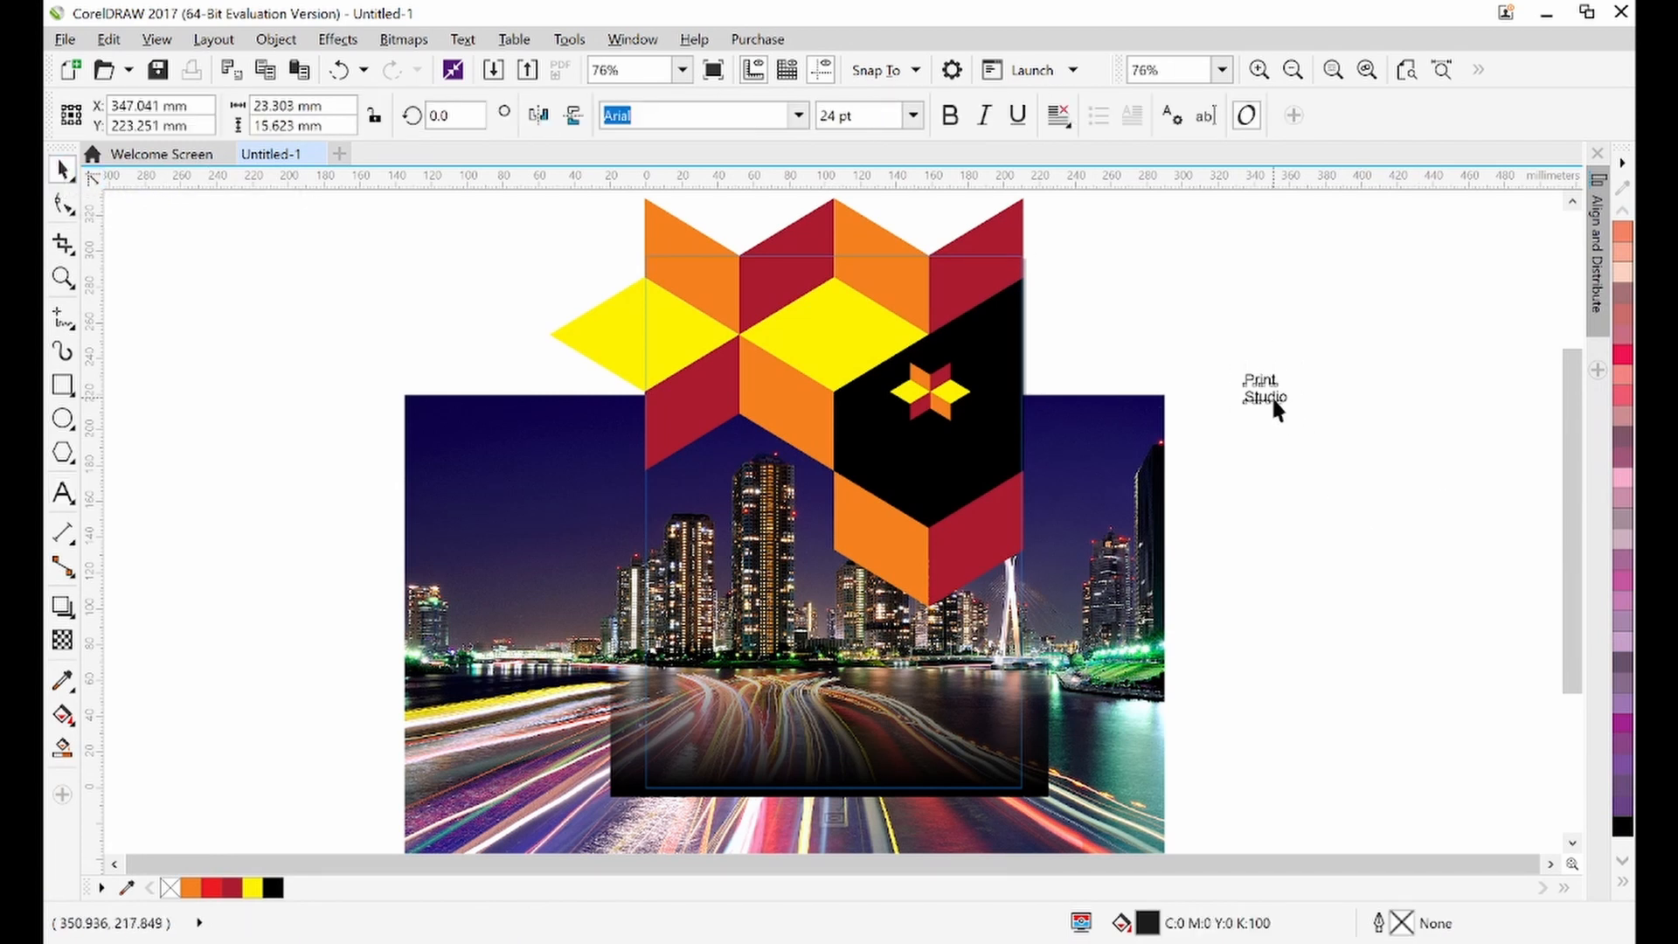
Scale up the 'Print Studio' text and move it higher beside the page, settling it at about 67 mm wide
click(1268, 392)
click(1265, 388)
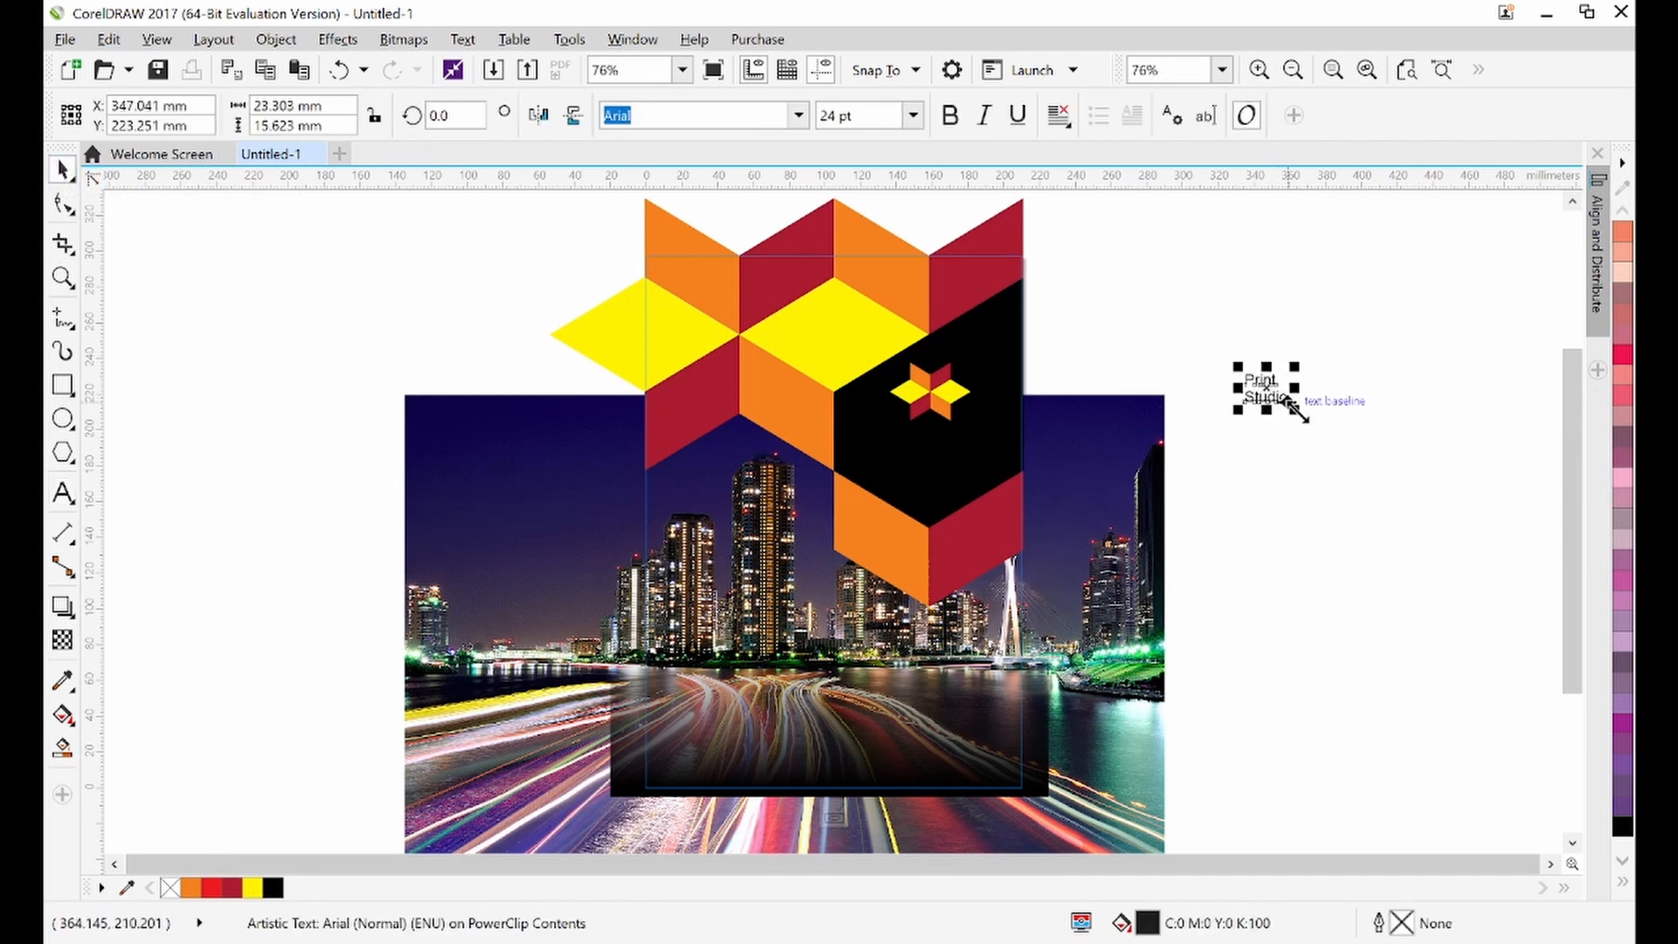
drag(1284, 399, 1411, 512)
click(1346, 493)
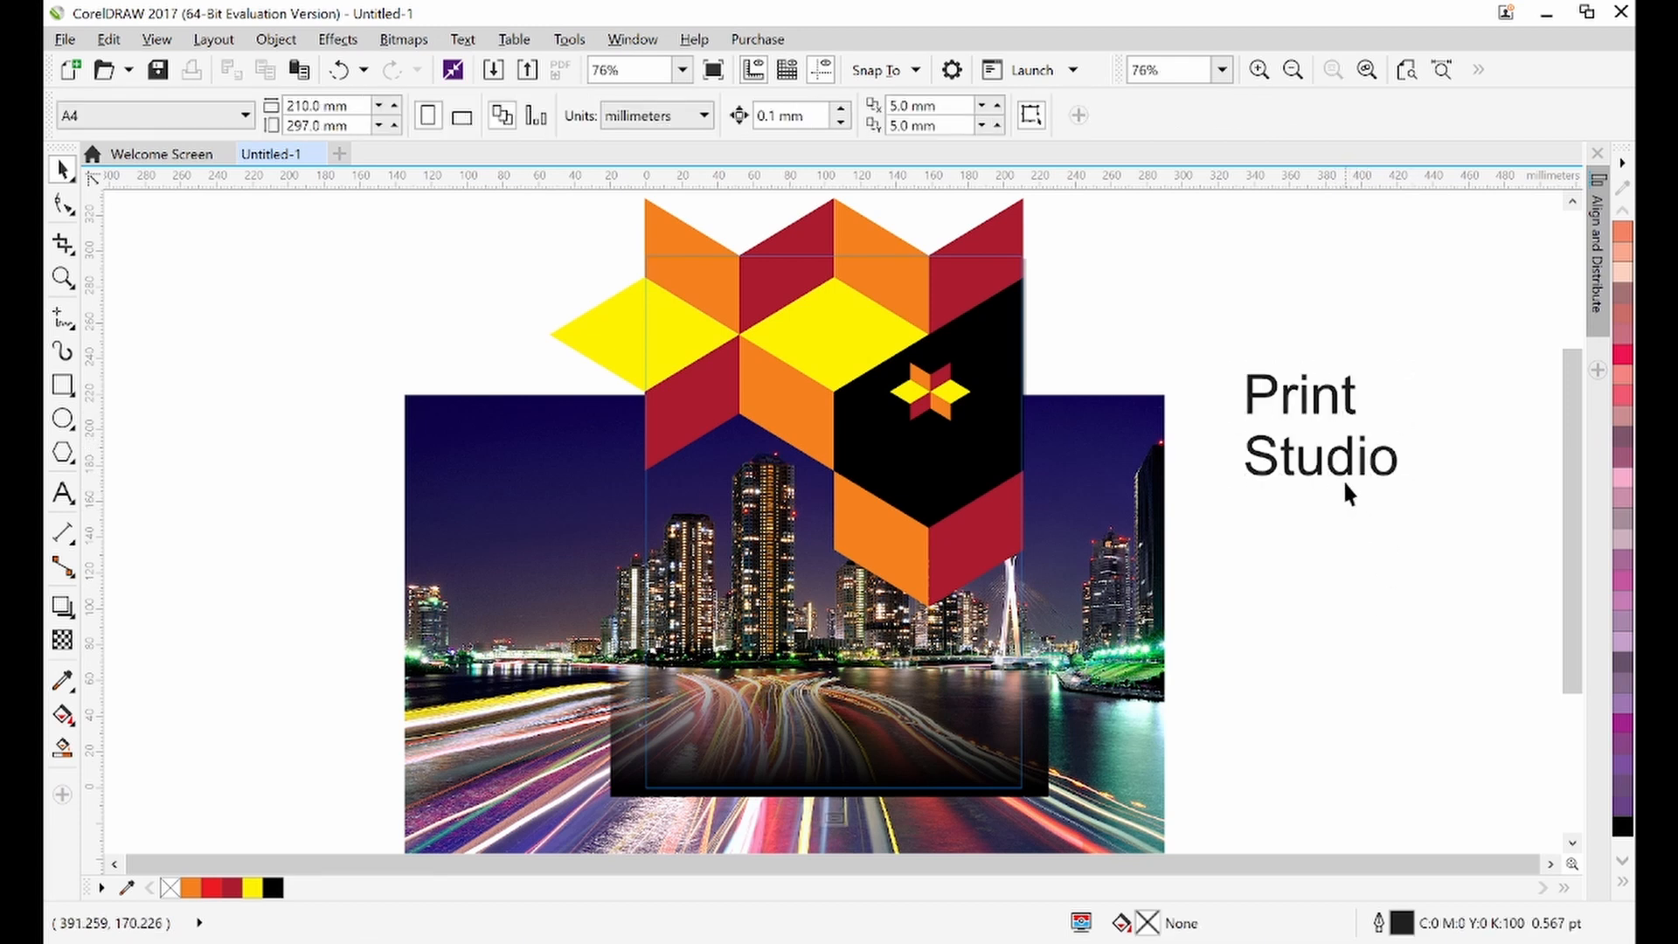
drag(1340, 472, 1322, 401)
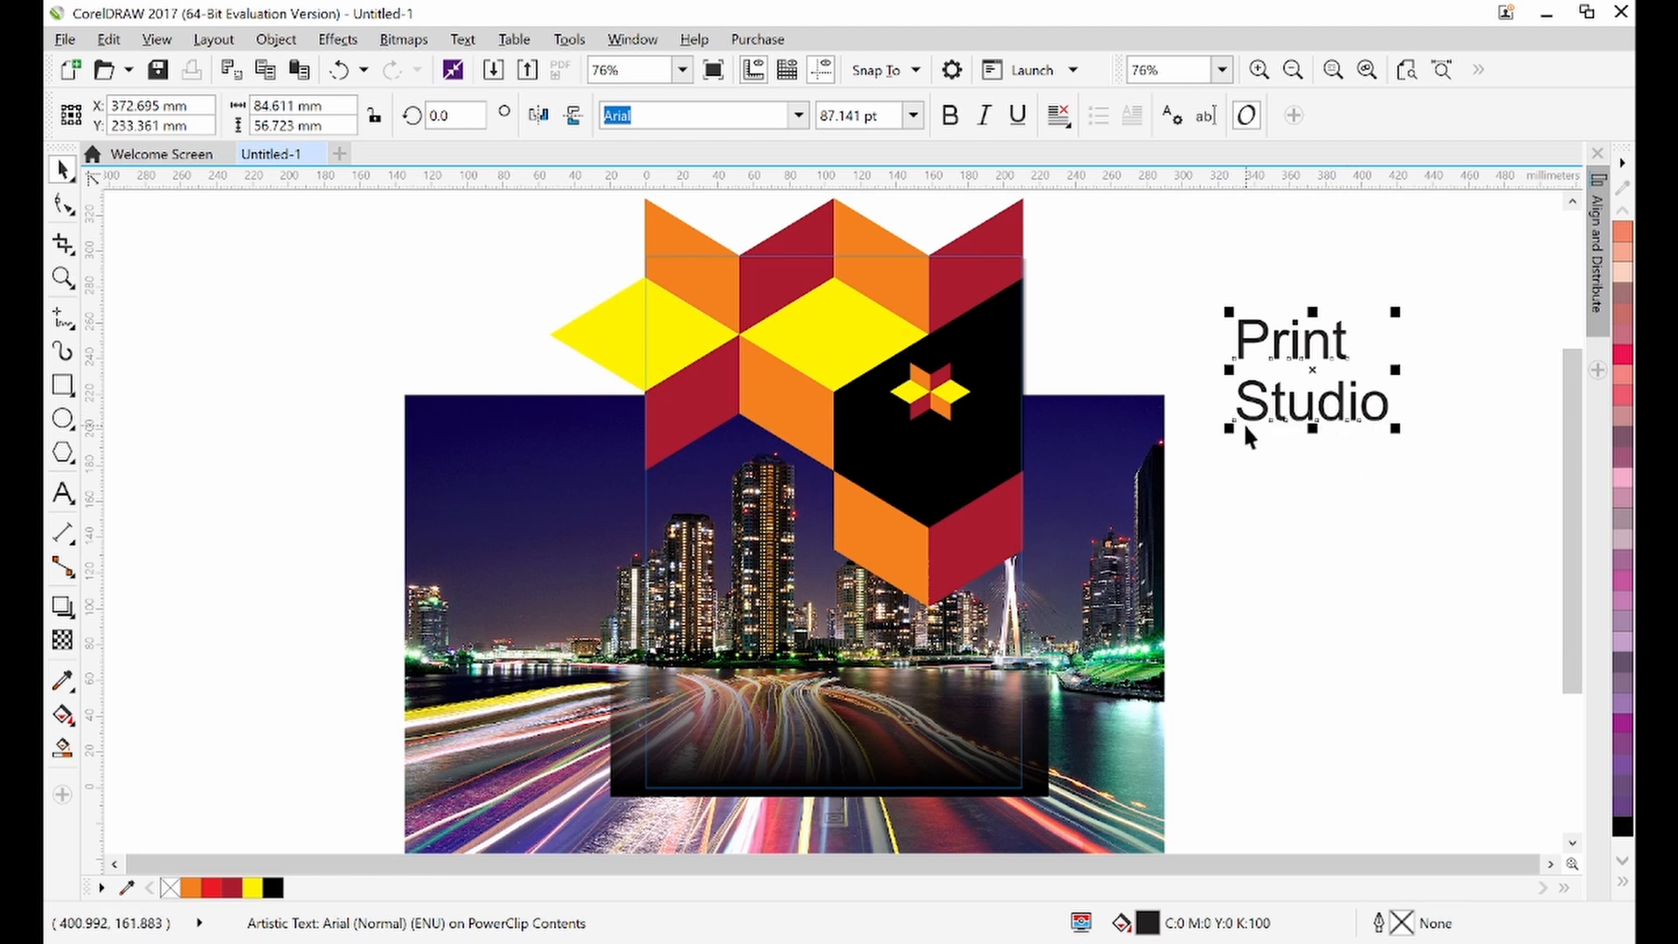
drag(1228, 427, 1242, 420)
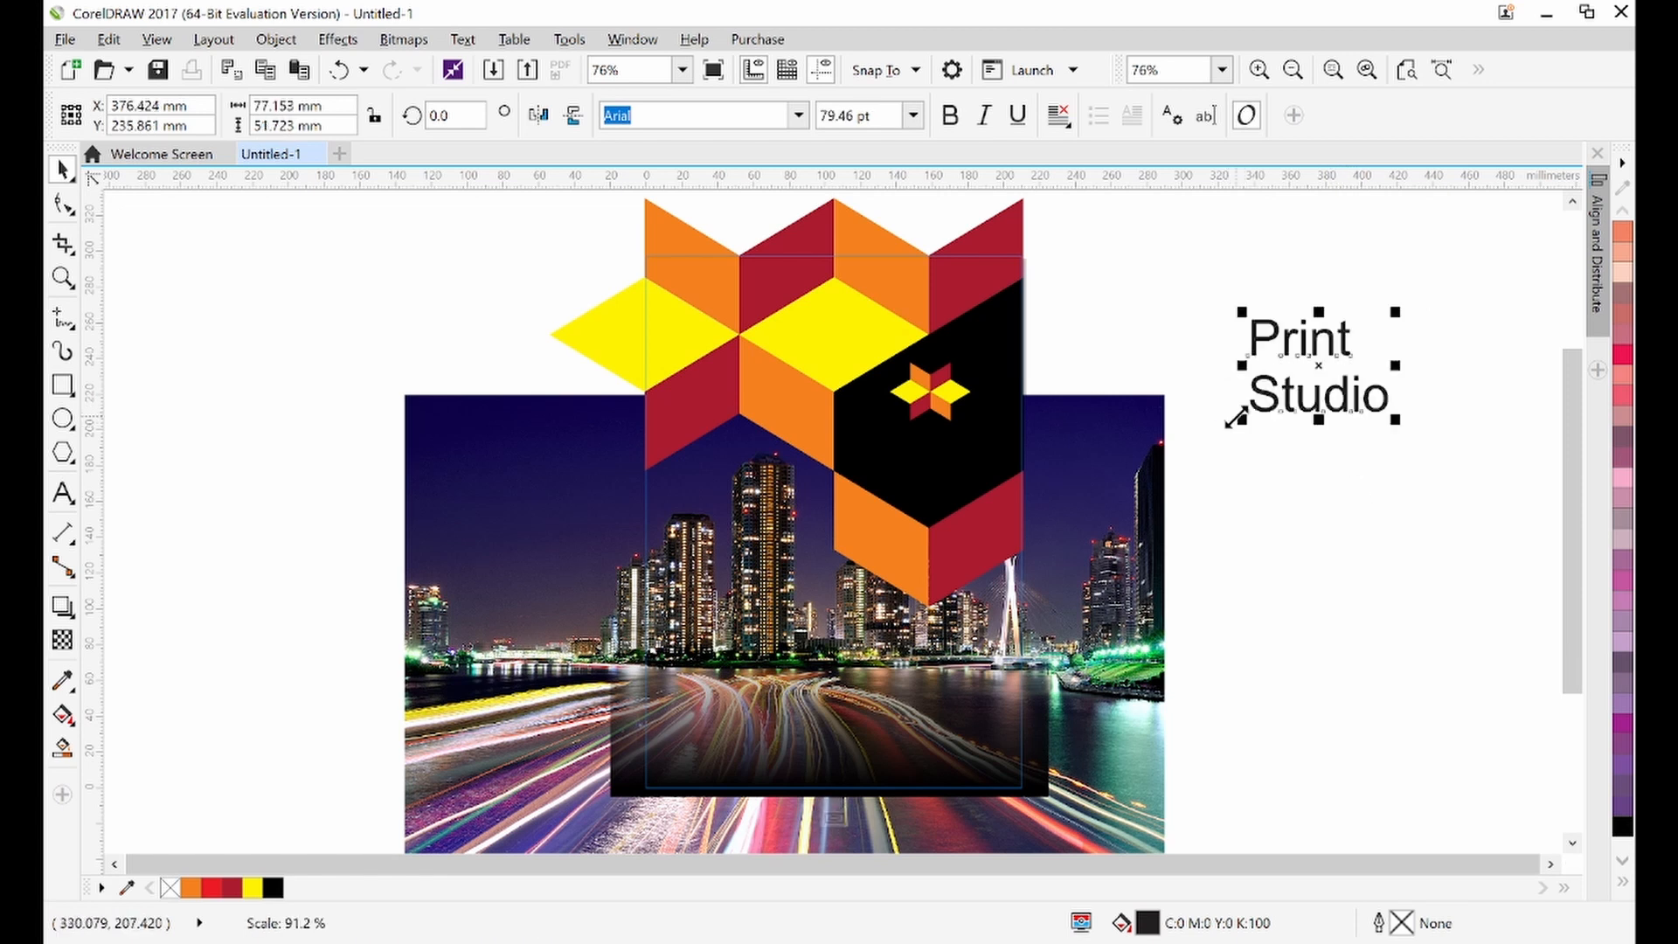
drag(1398, 420, 1387, 418)
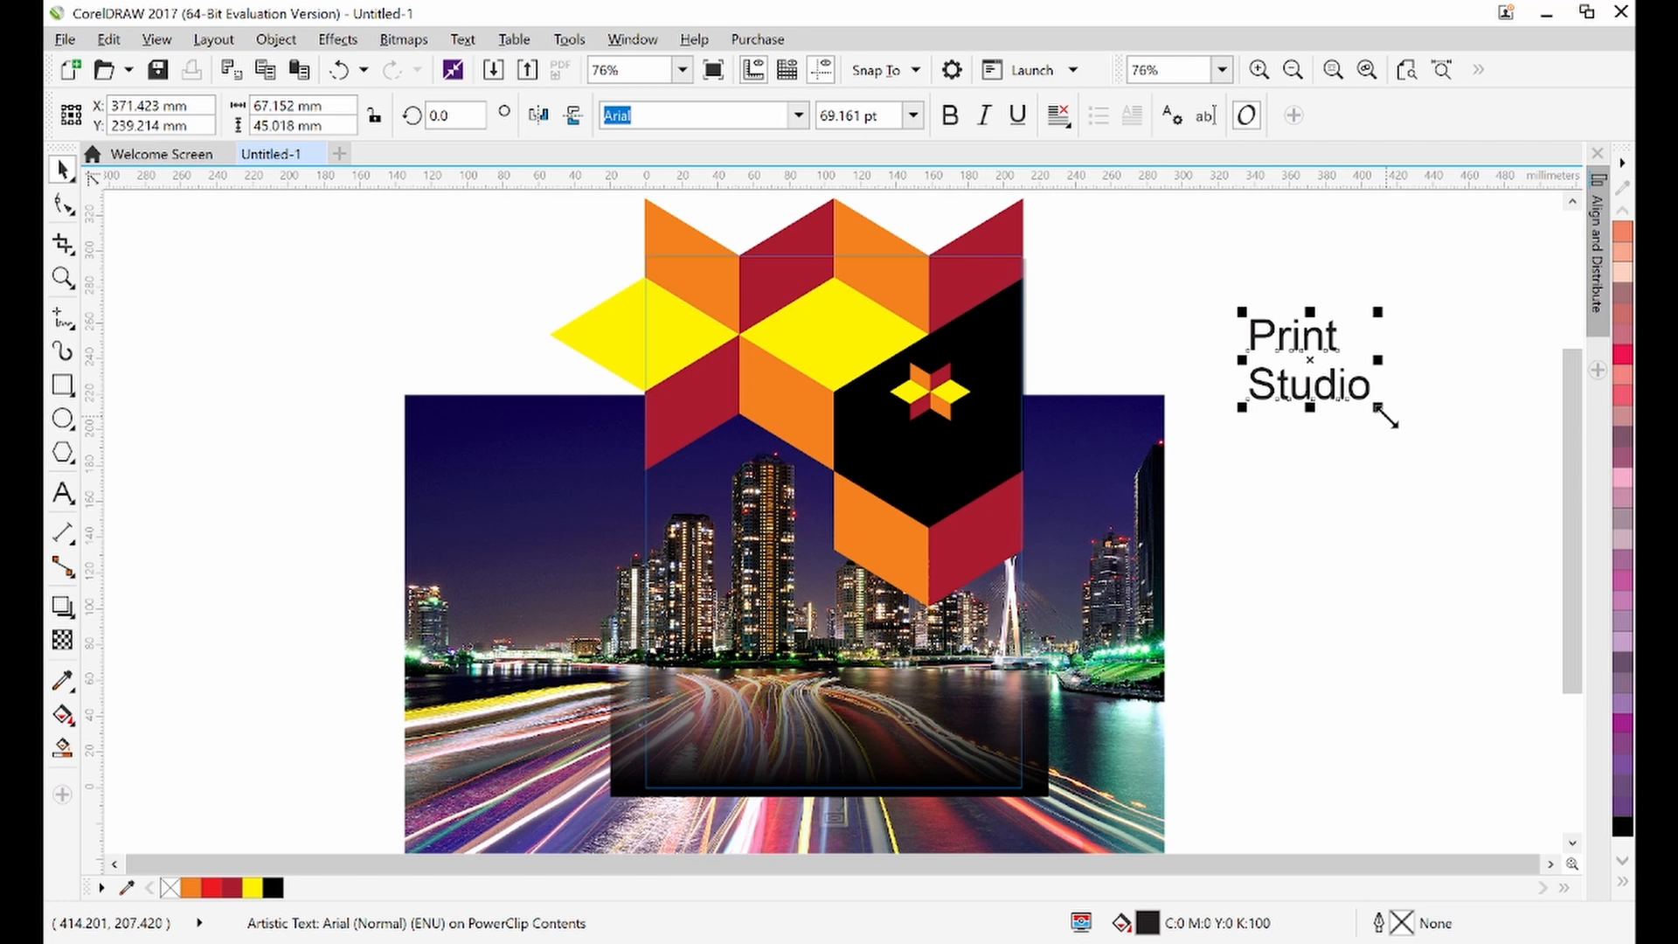
drag(1387, 417, 1376, 409)
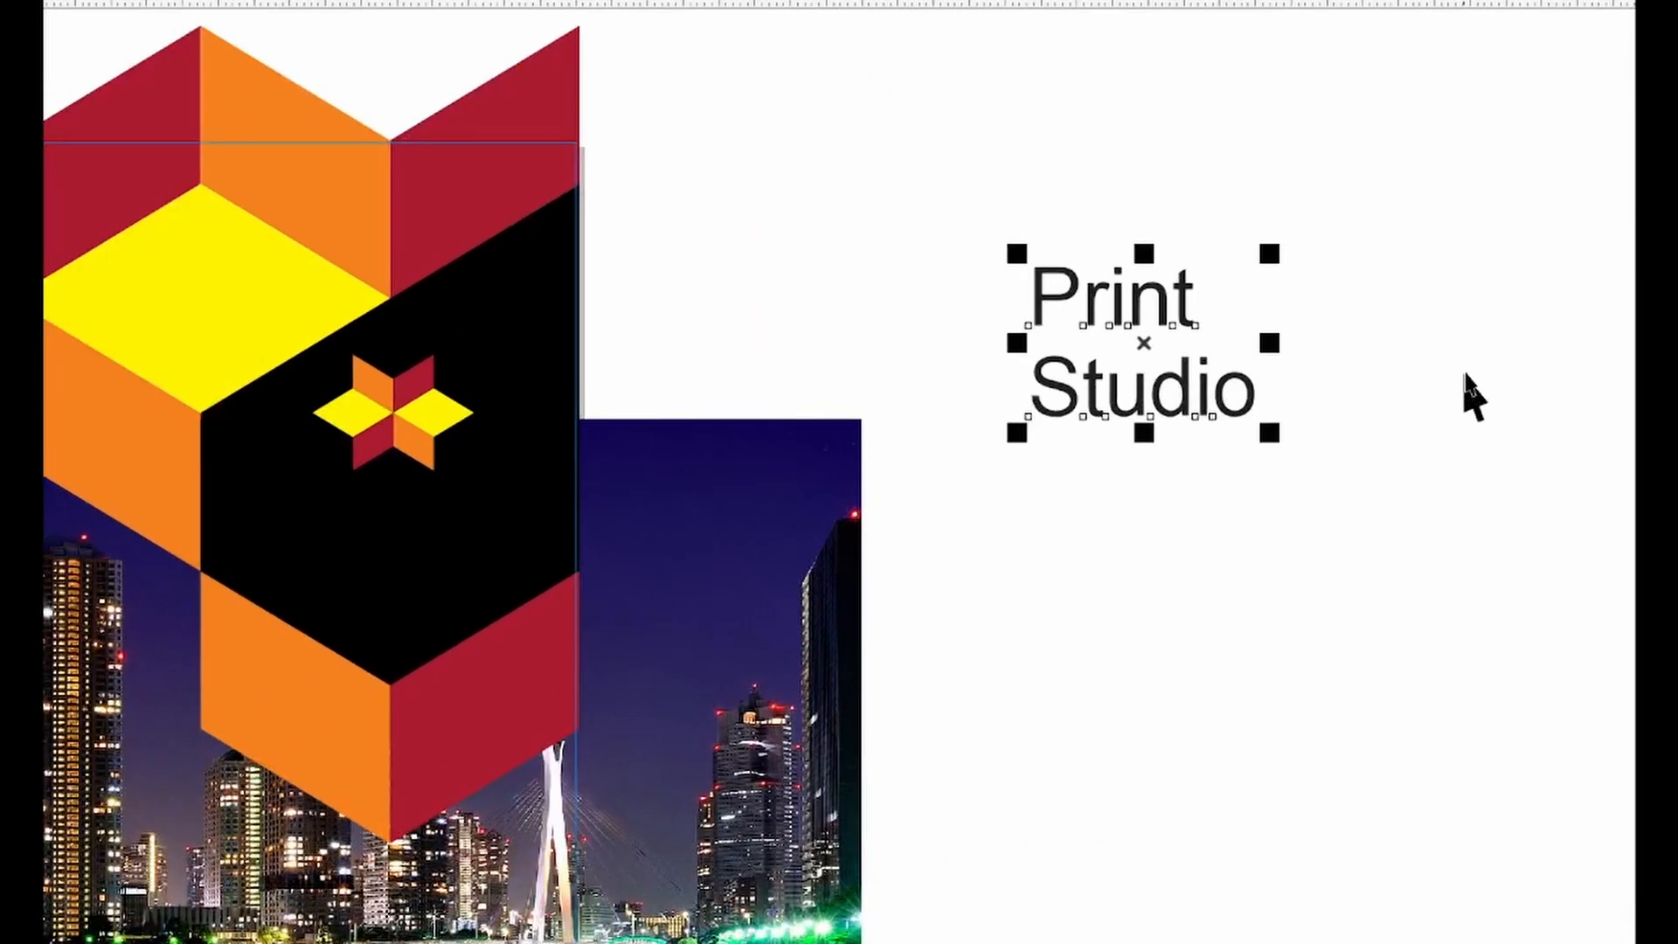
Enlarge the 'Print' line and shrink the 'Studio' line beneath it so 'Print' dominates the title
click(1416, 376)
click(1119, 301)
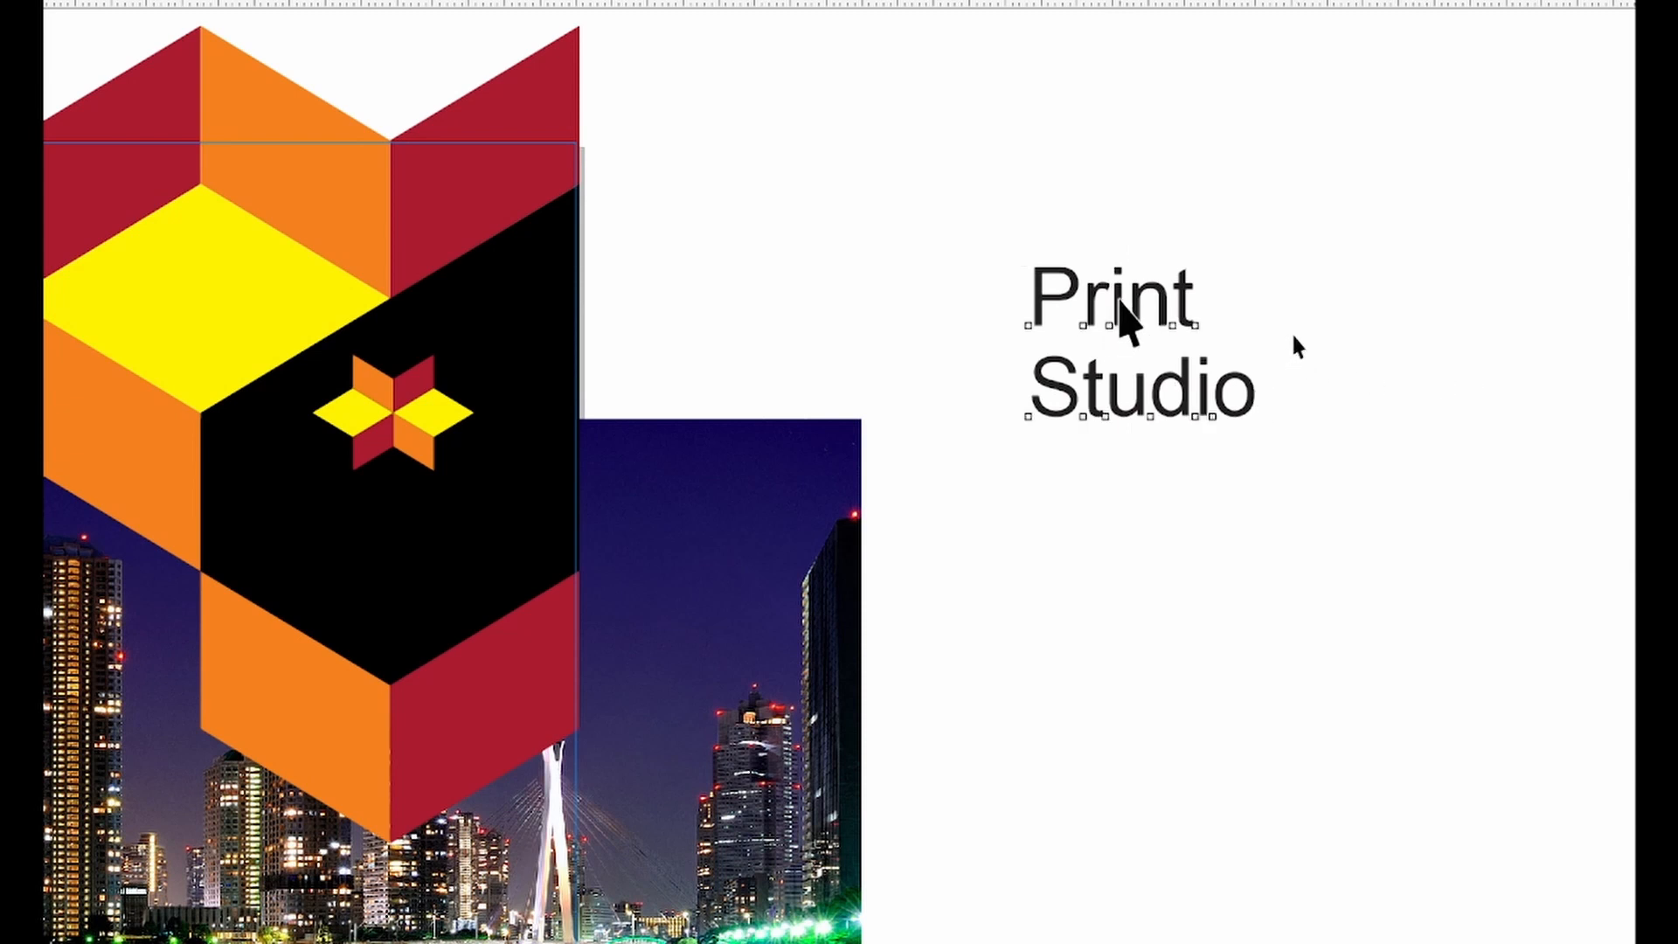
ctrl+click(1116, 297)
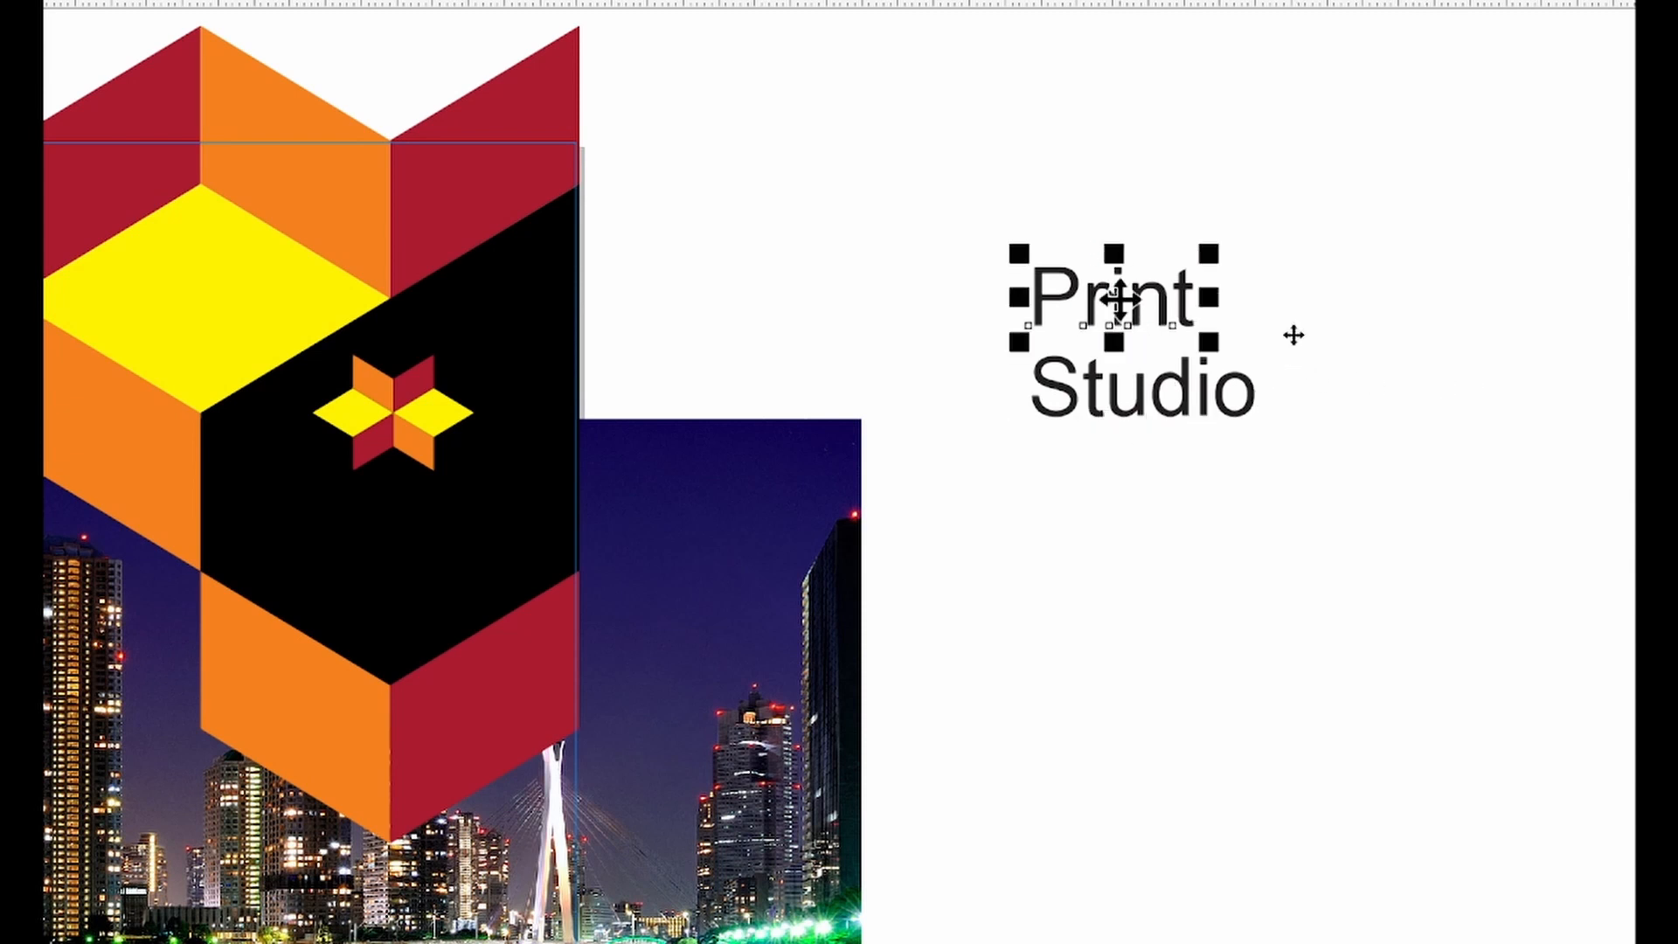
ctrl+click(1136, 389)
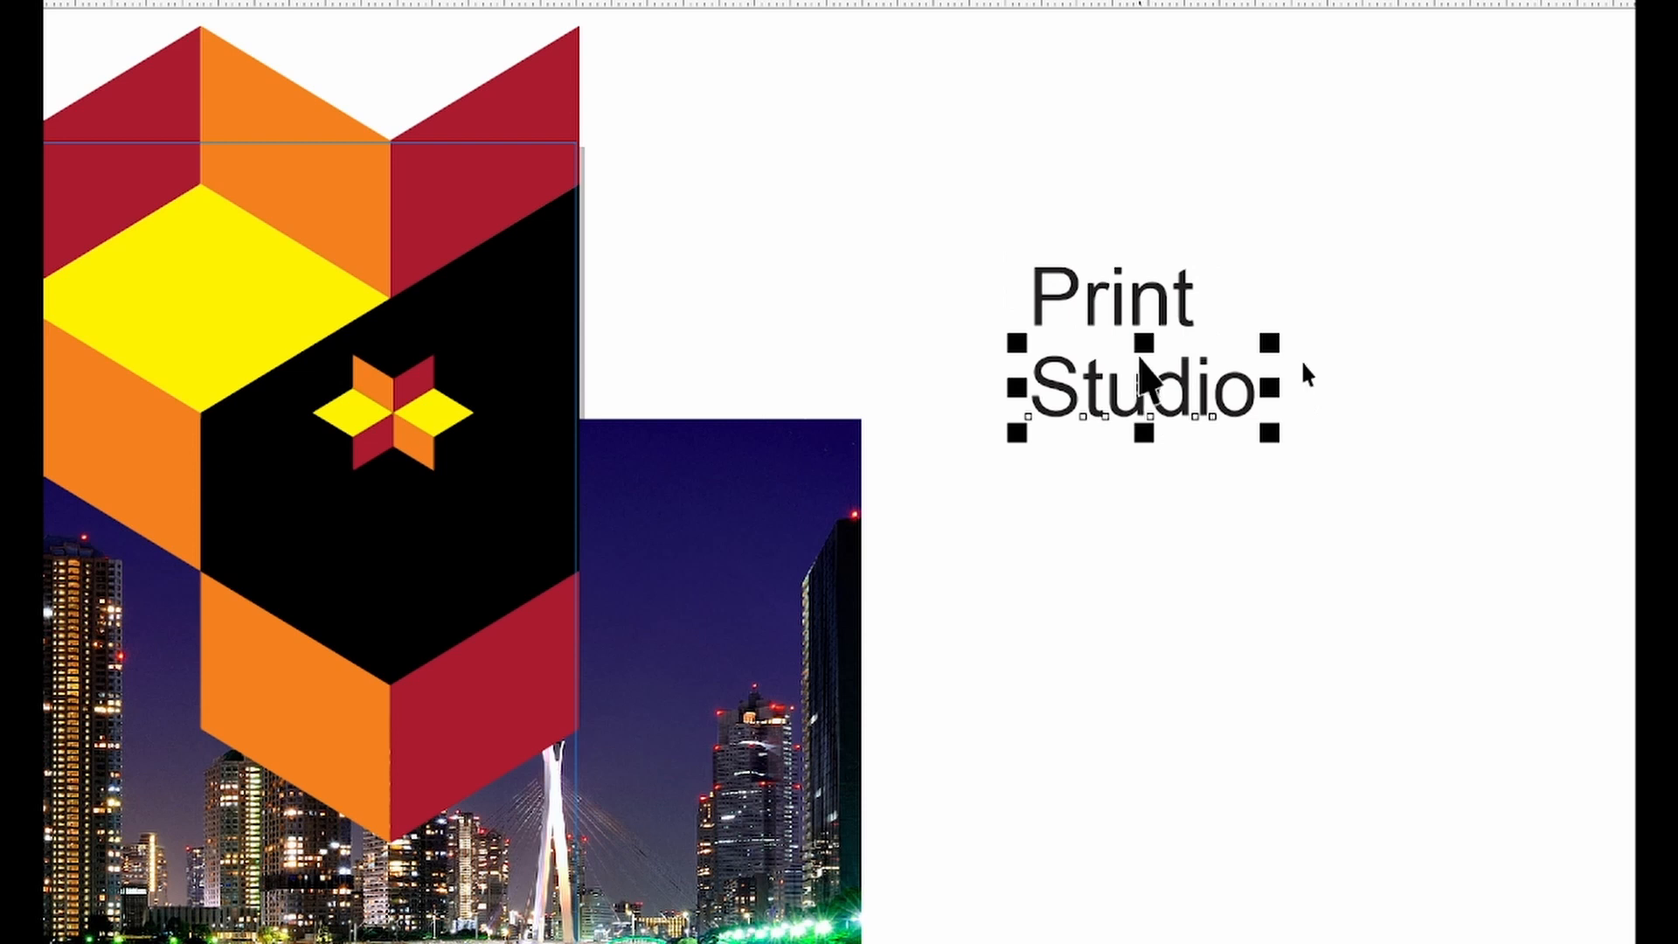
ctrl+click(1121, 292)
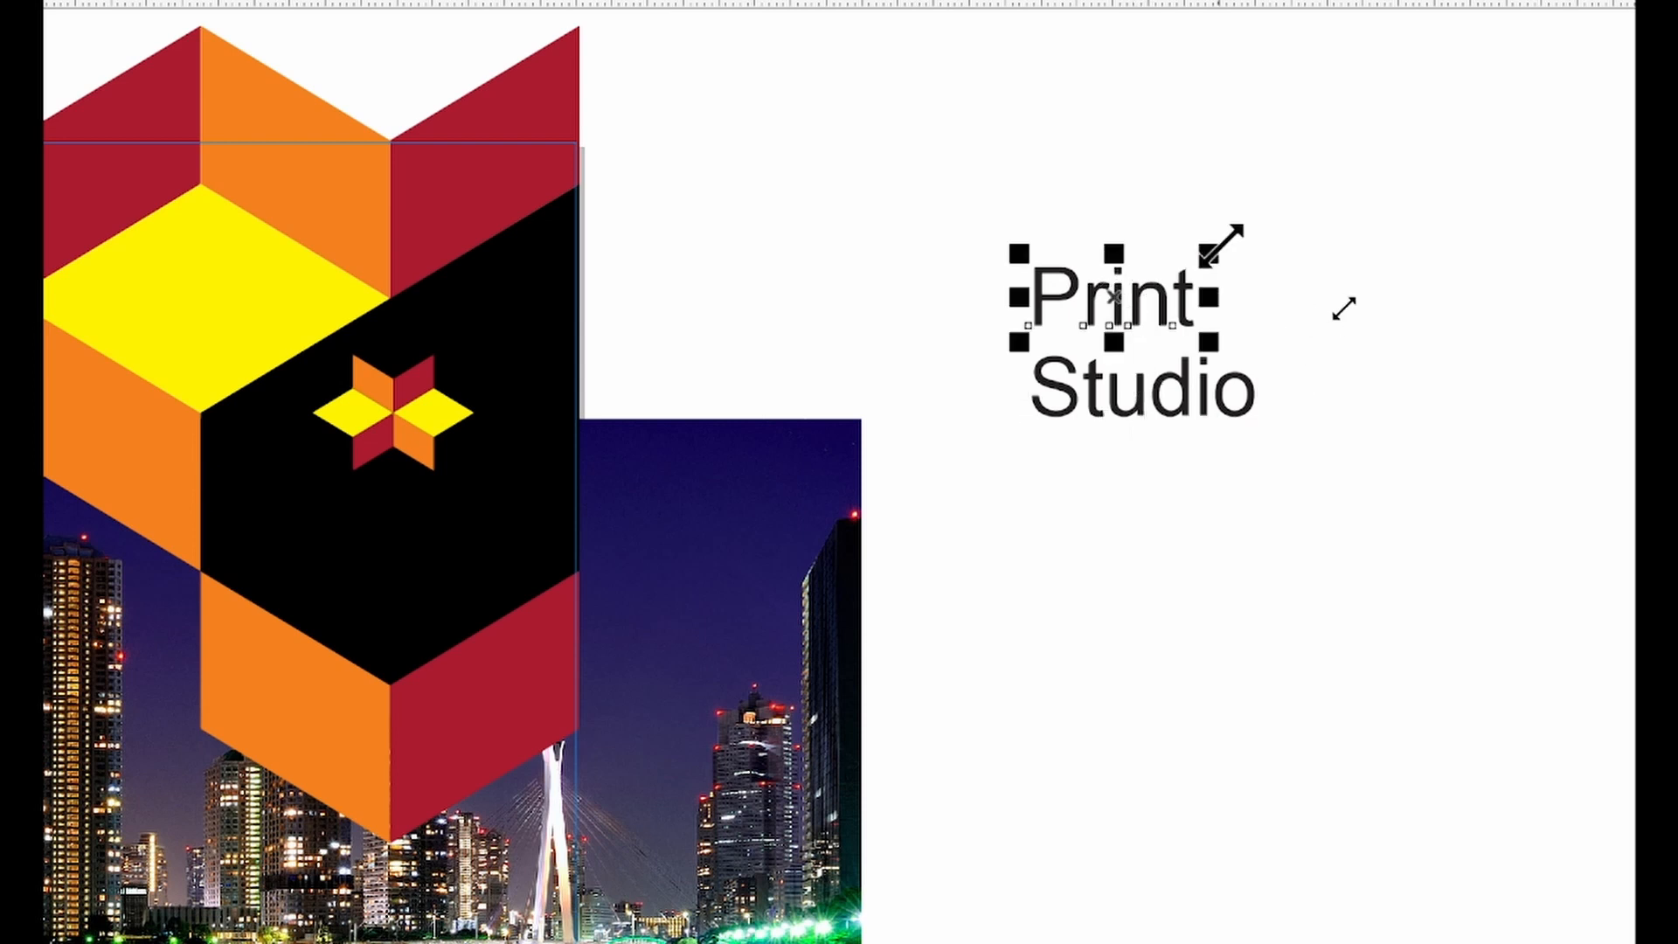
drag(1221, 249, 1285, 219)
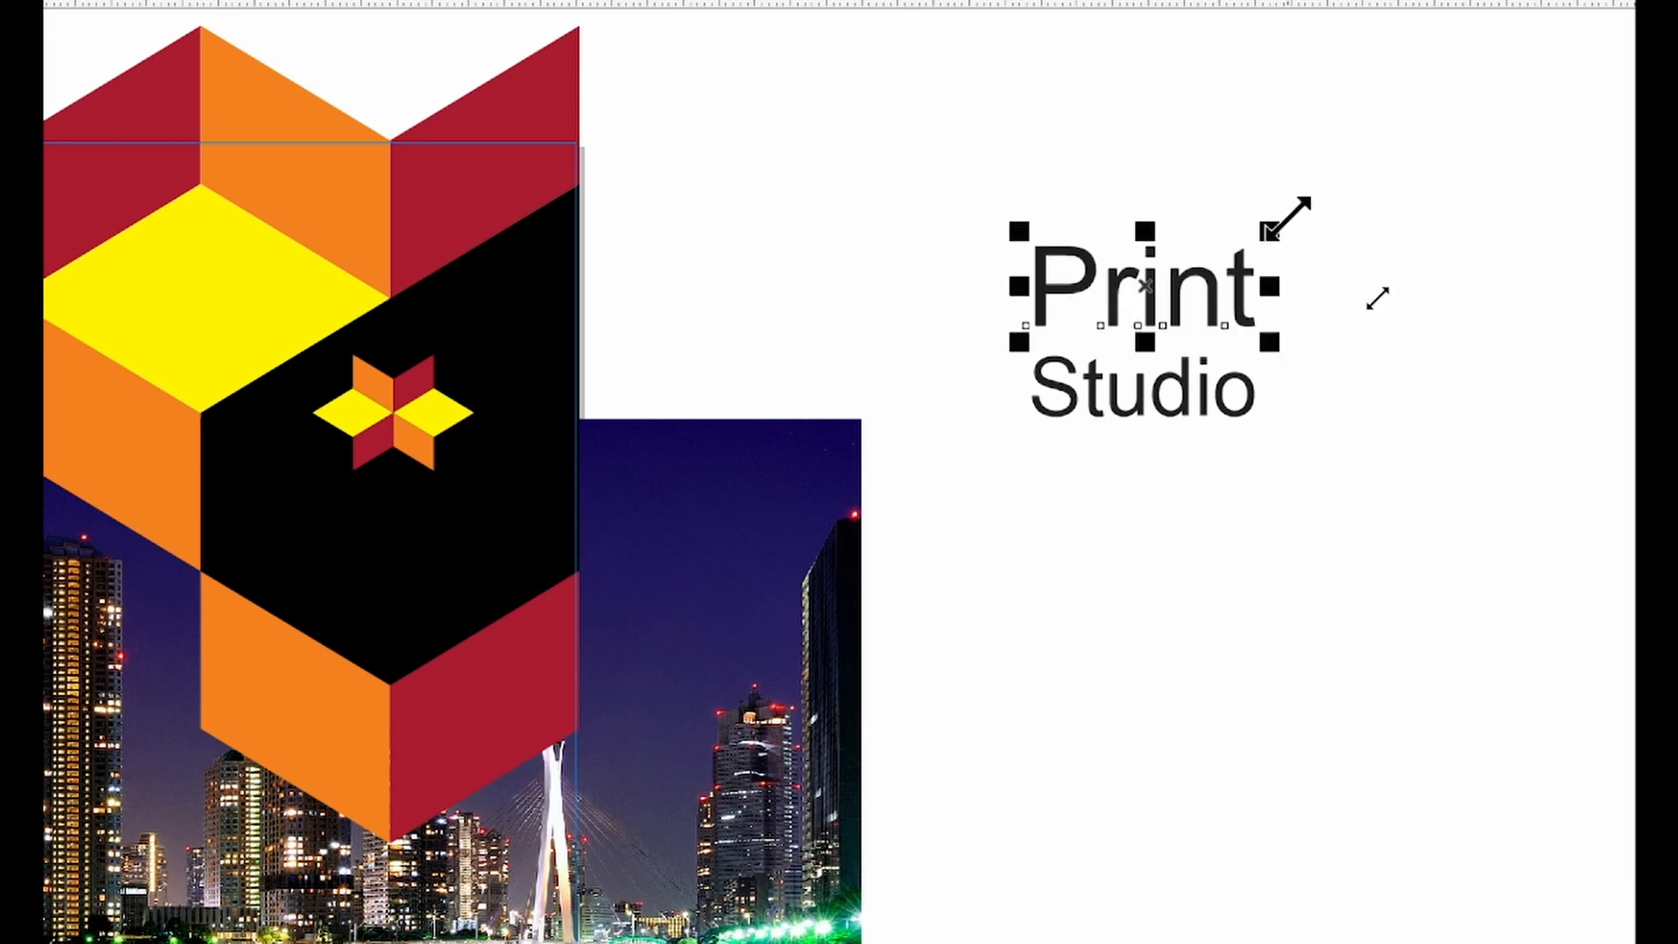
click(1226, 413)
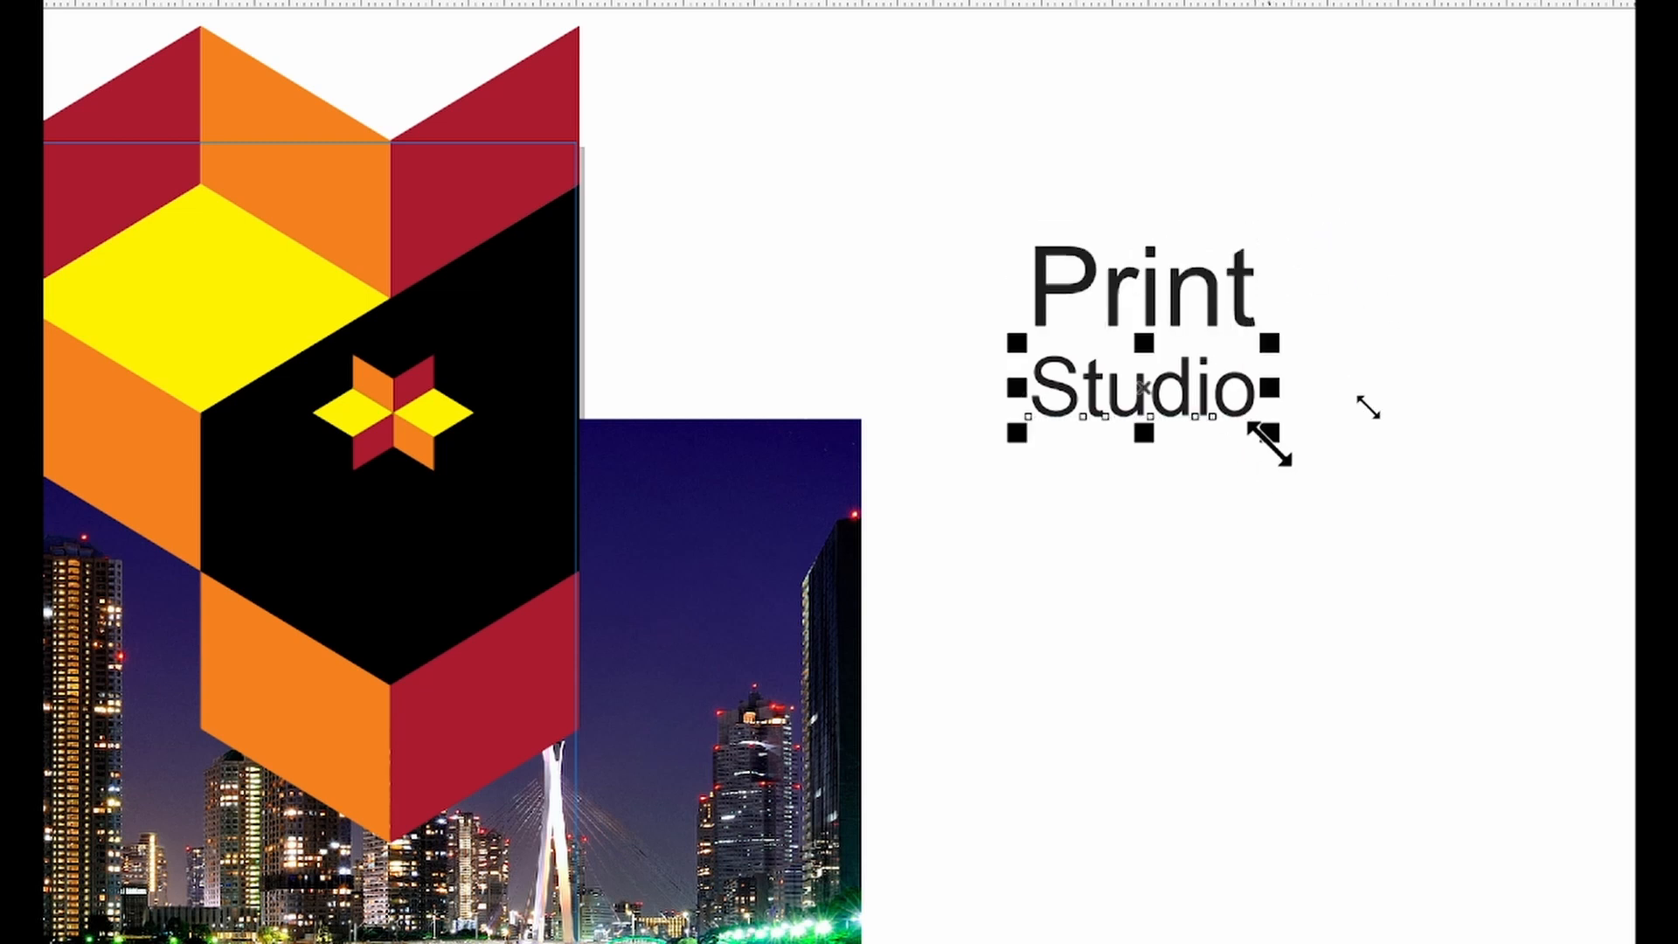
drag(1269, 444, 1227, 435)
click(1218, 301)
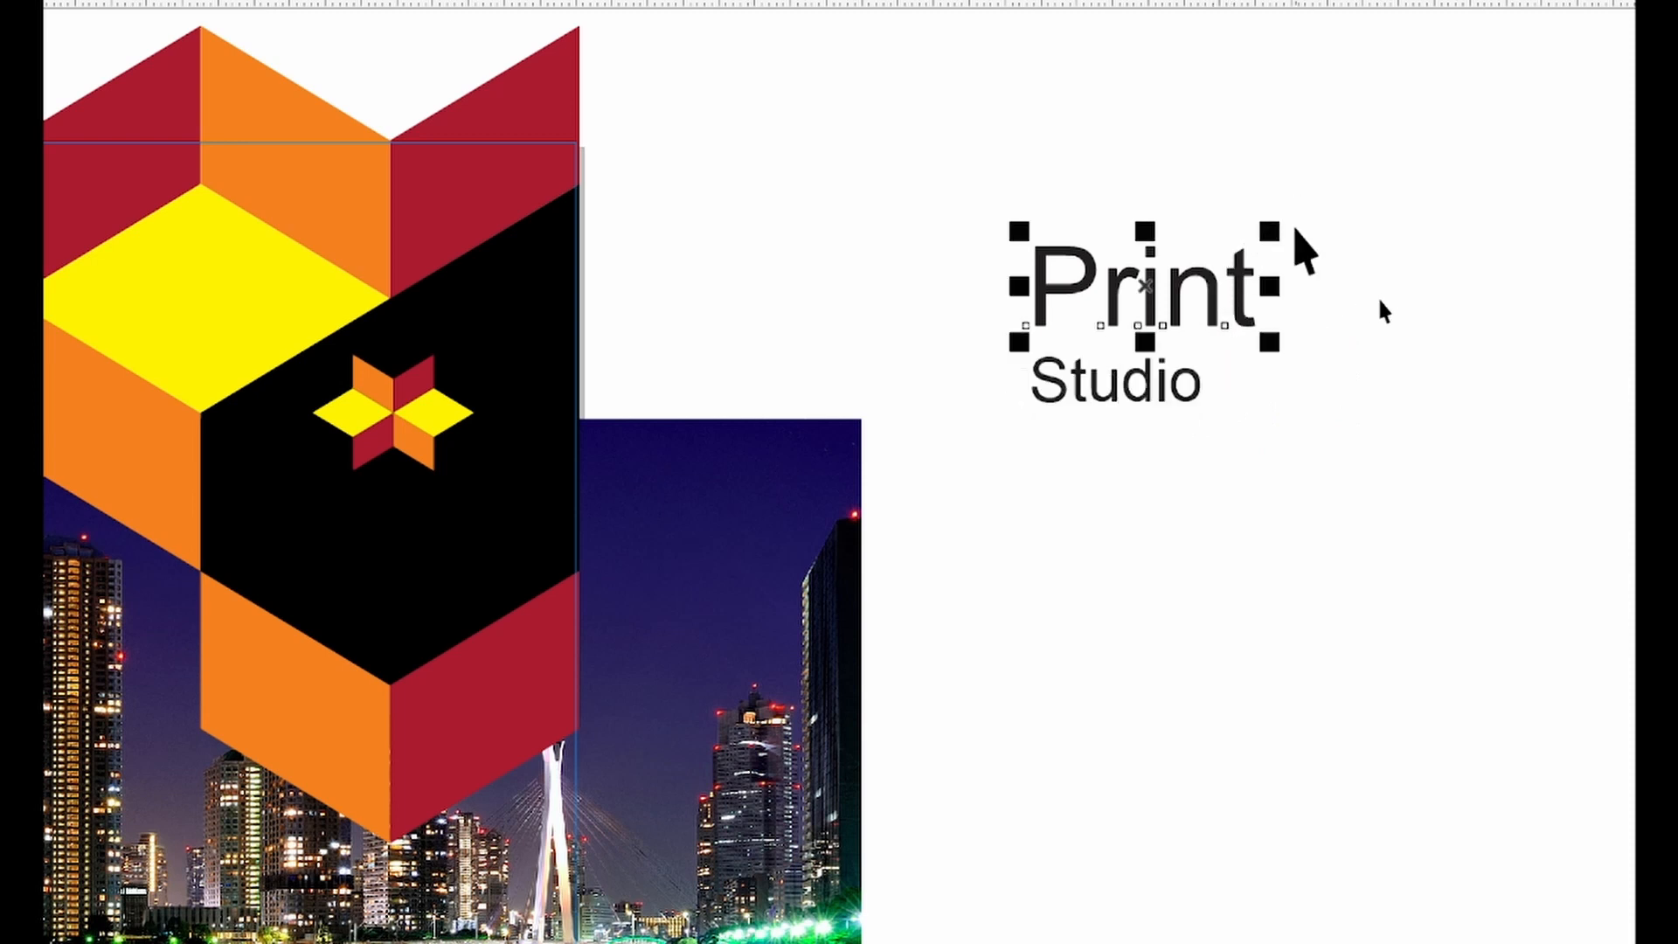
mouse_move(1296, 229)
mouse_down()
mouse_move(1281, 233)
mouse_move(1324, 224)
mouse_up()
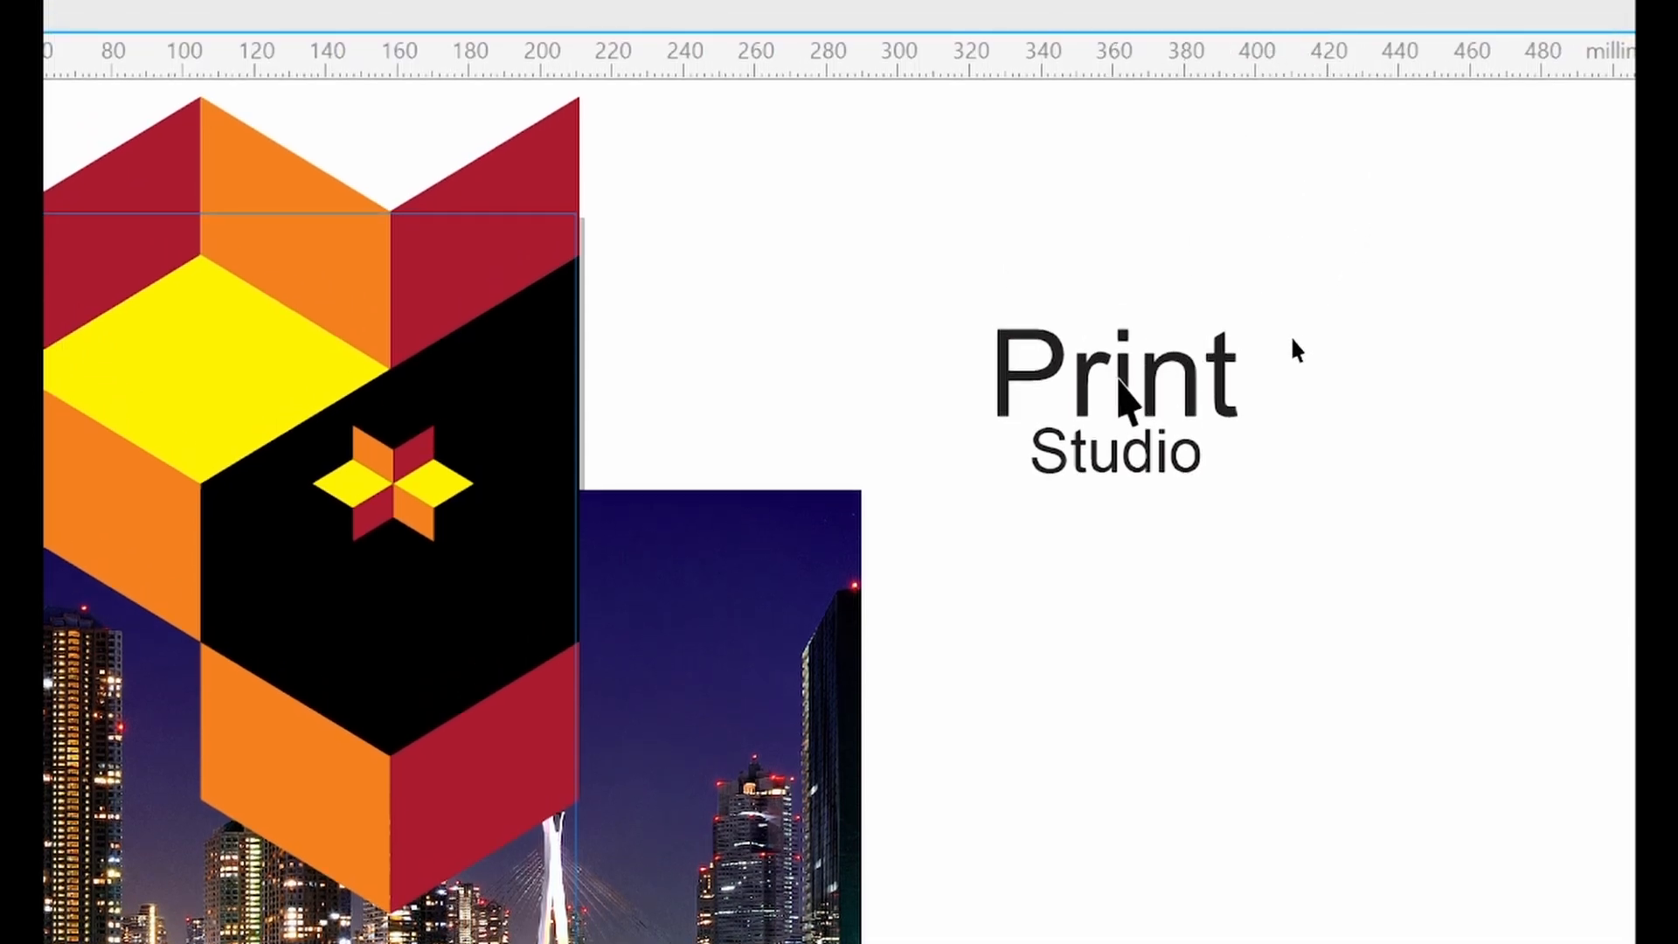
Change the font of the 'Print' line to Arial Black
click(1120, 380)
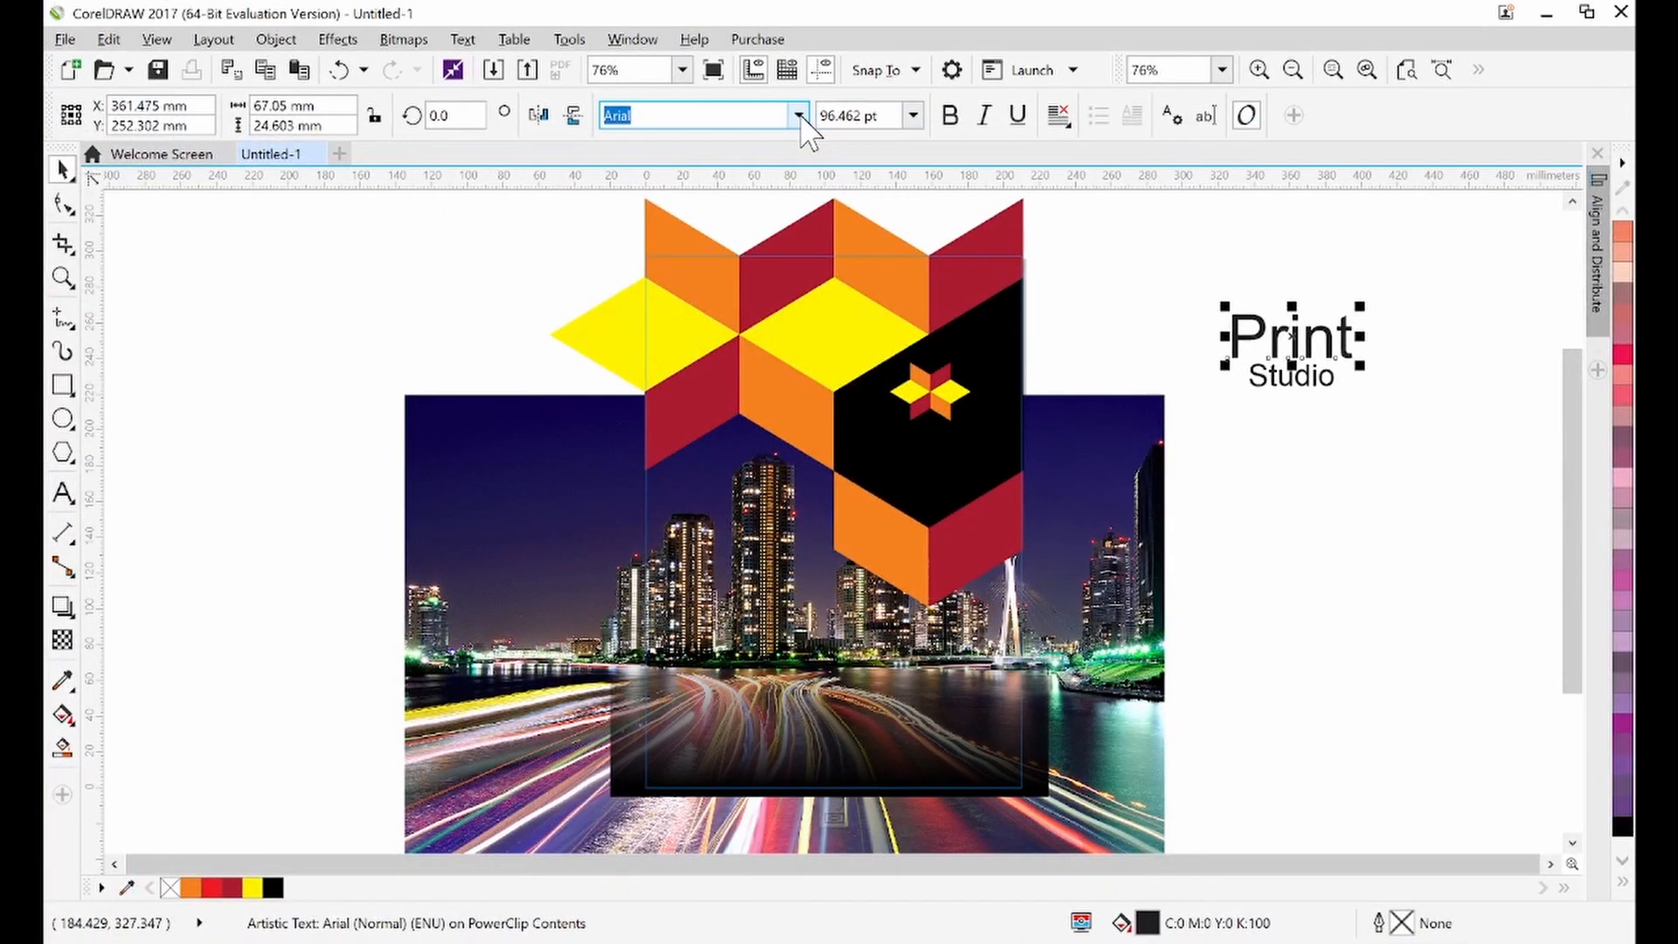
click(798, 116)
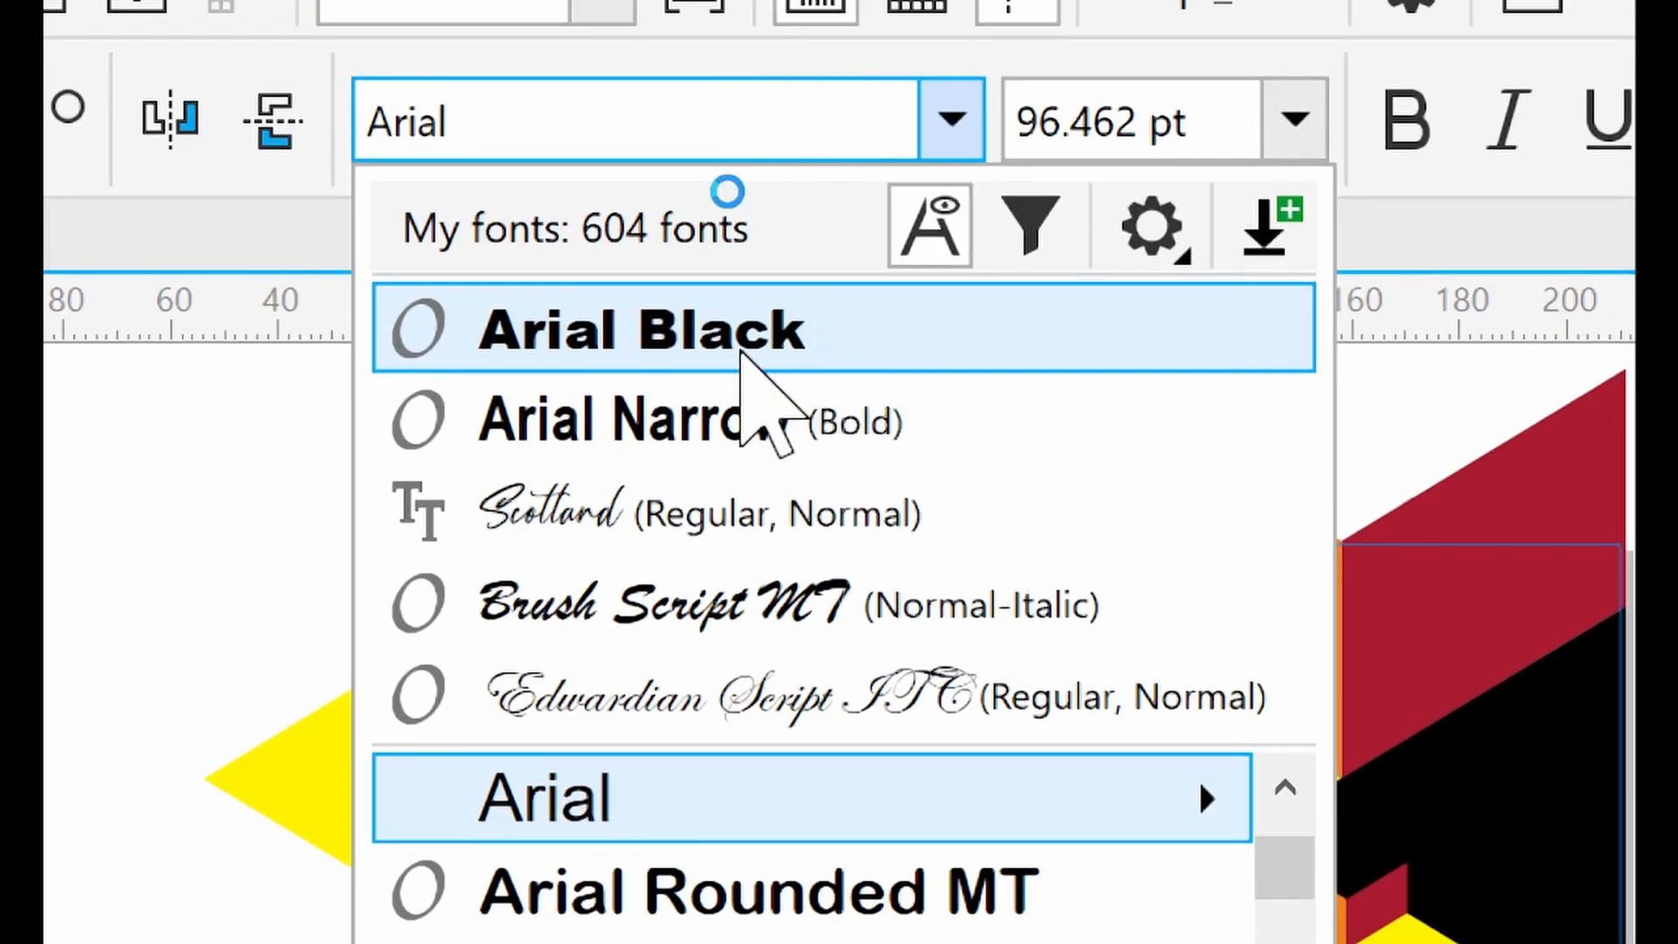
click(664, 329)
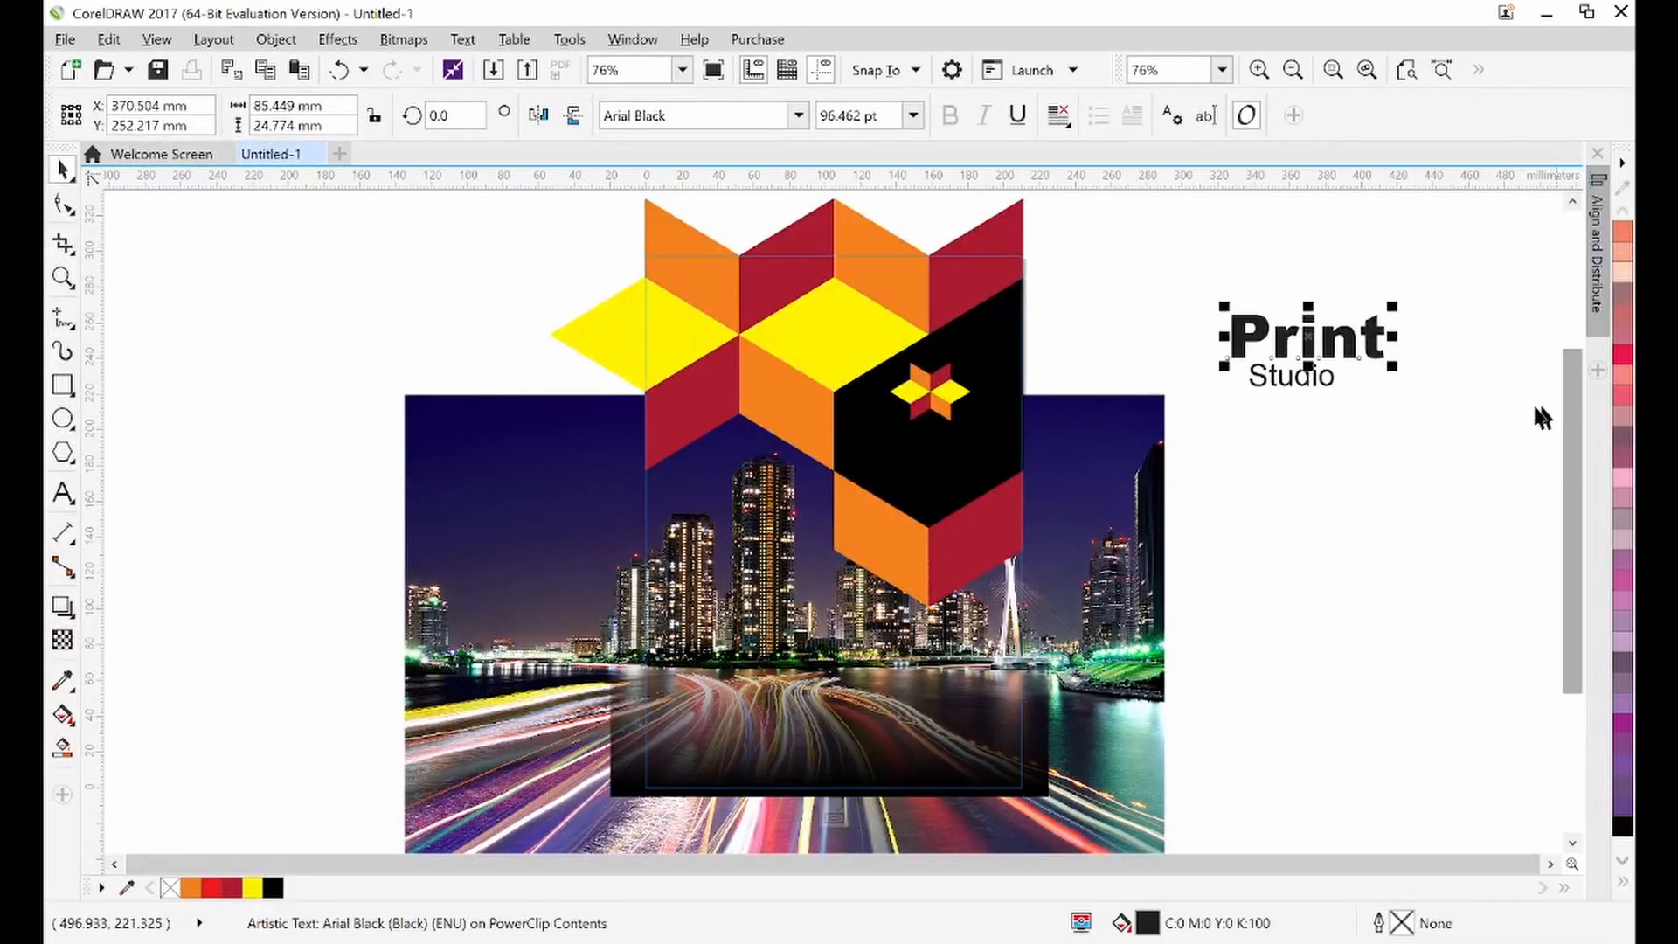
Nudge the 'Studio' line slightly to the right under 'Print'
click(1318, 379)
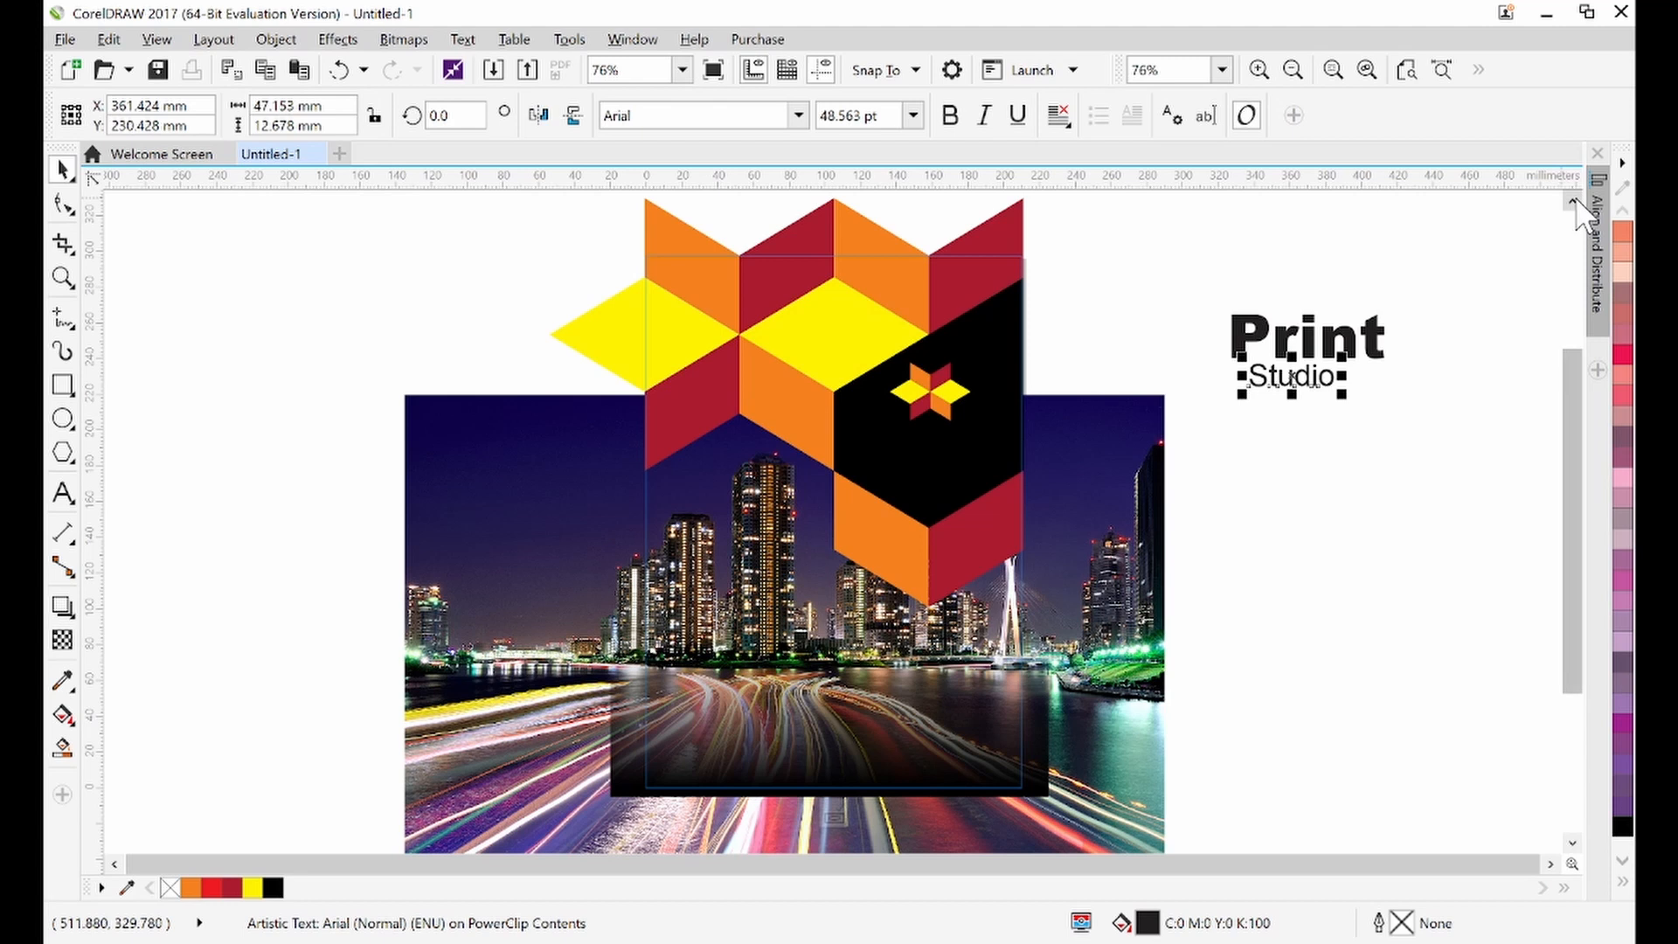
click(1440, 301)
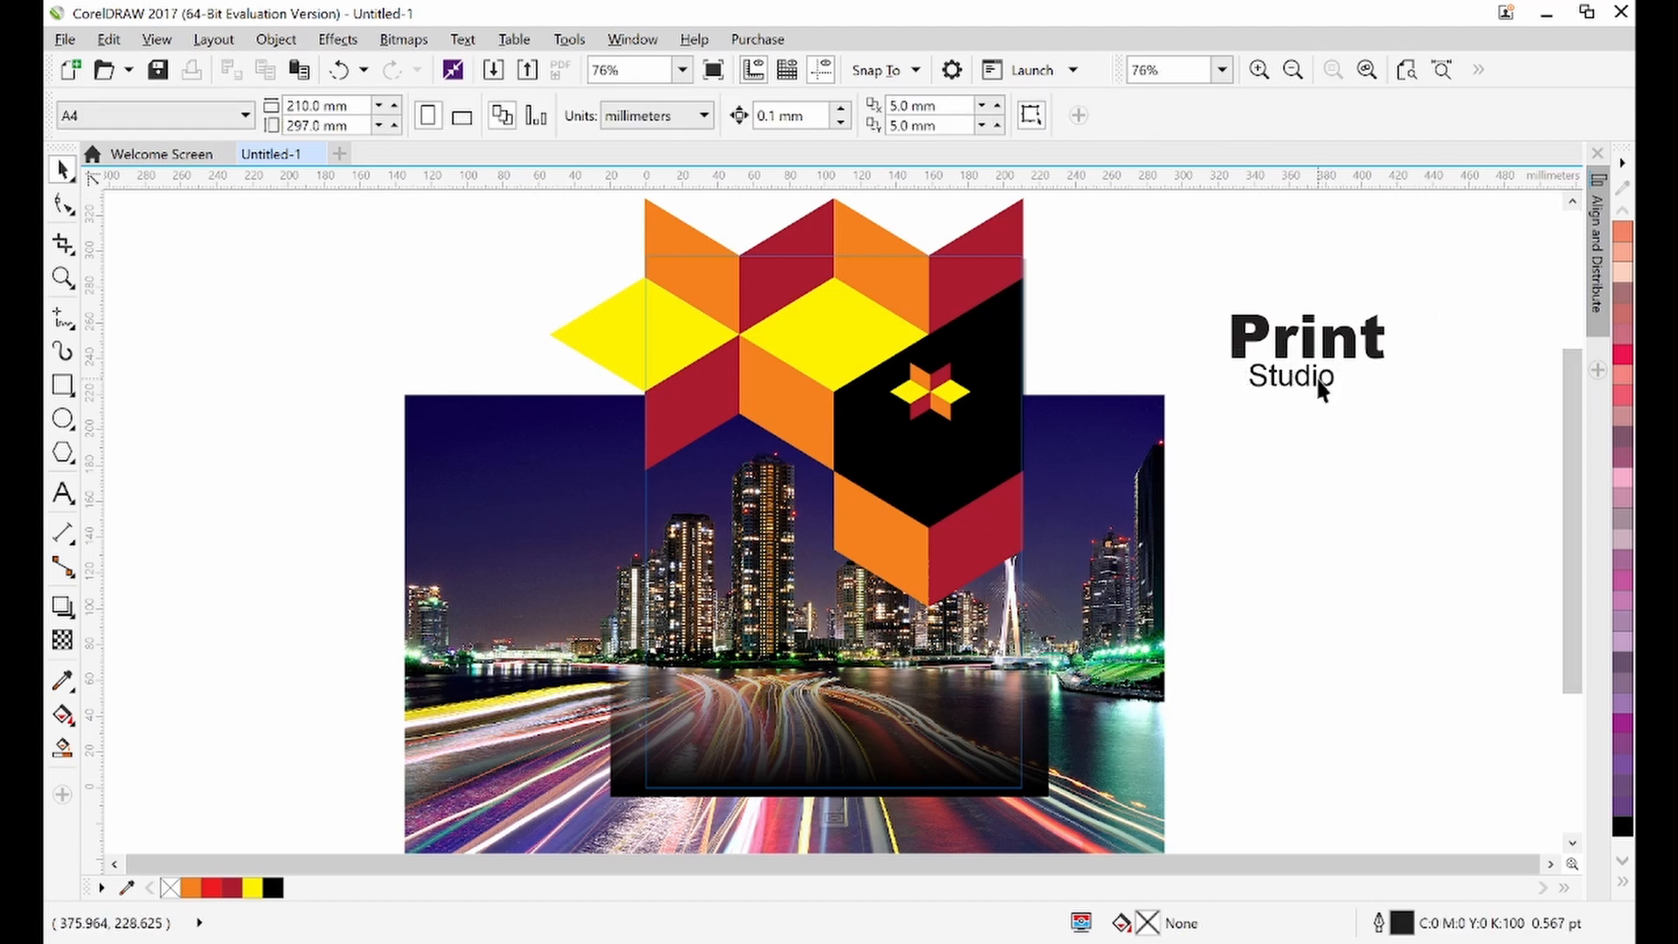
drag(1321, 391, 1339, 386)
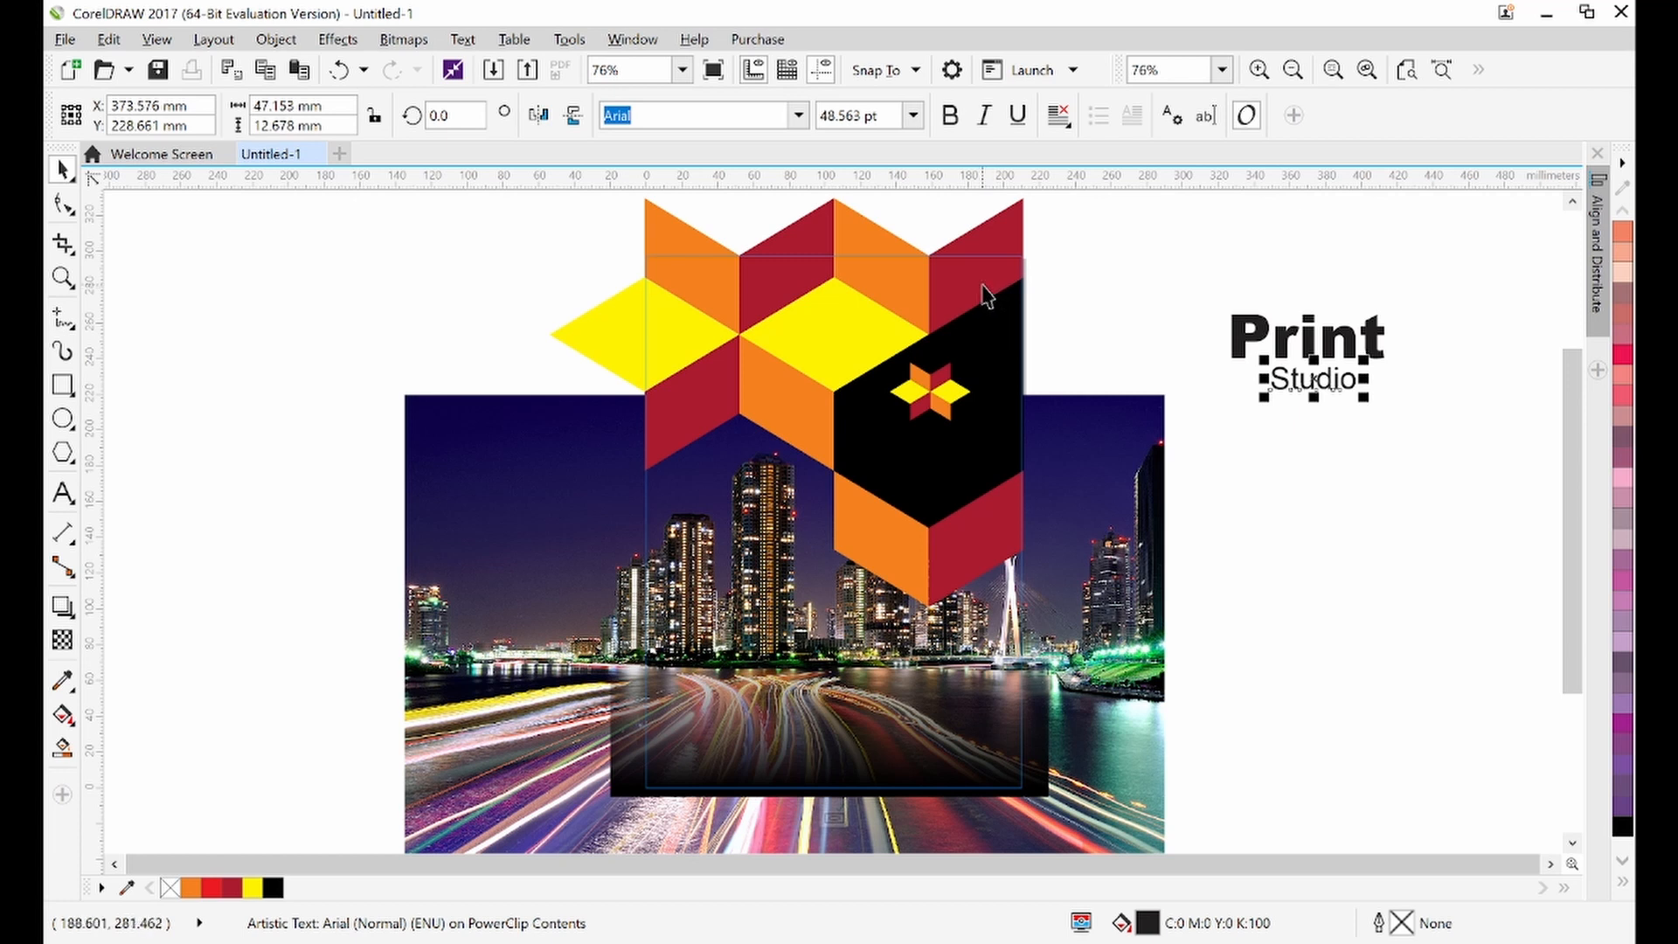
Make the 'Studio' line bold and scale it down to about 45 mm wide
click(799, 115)
click(798, 116)
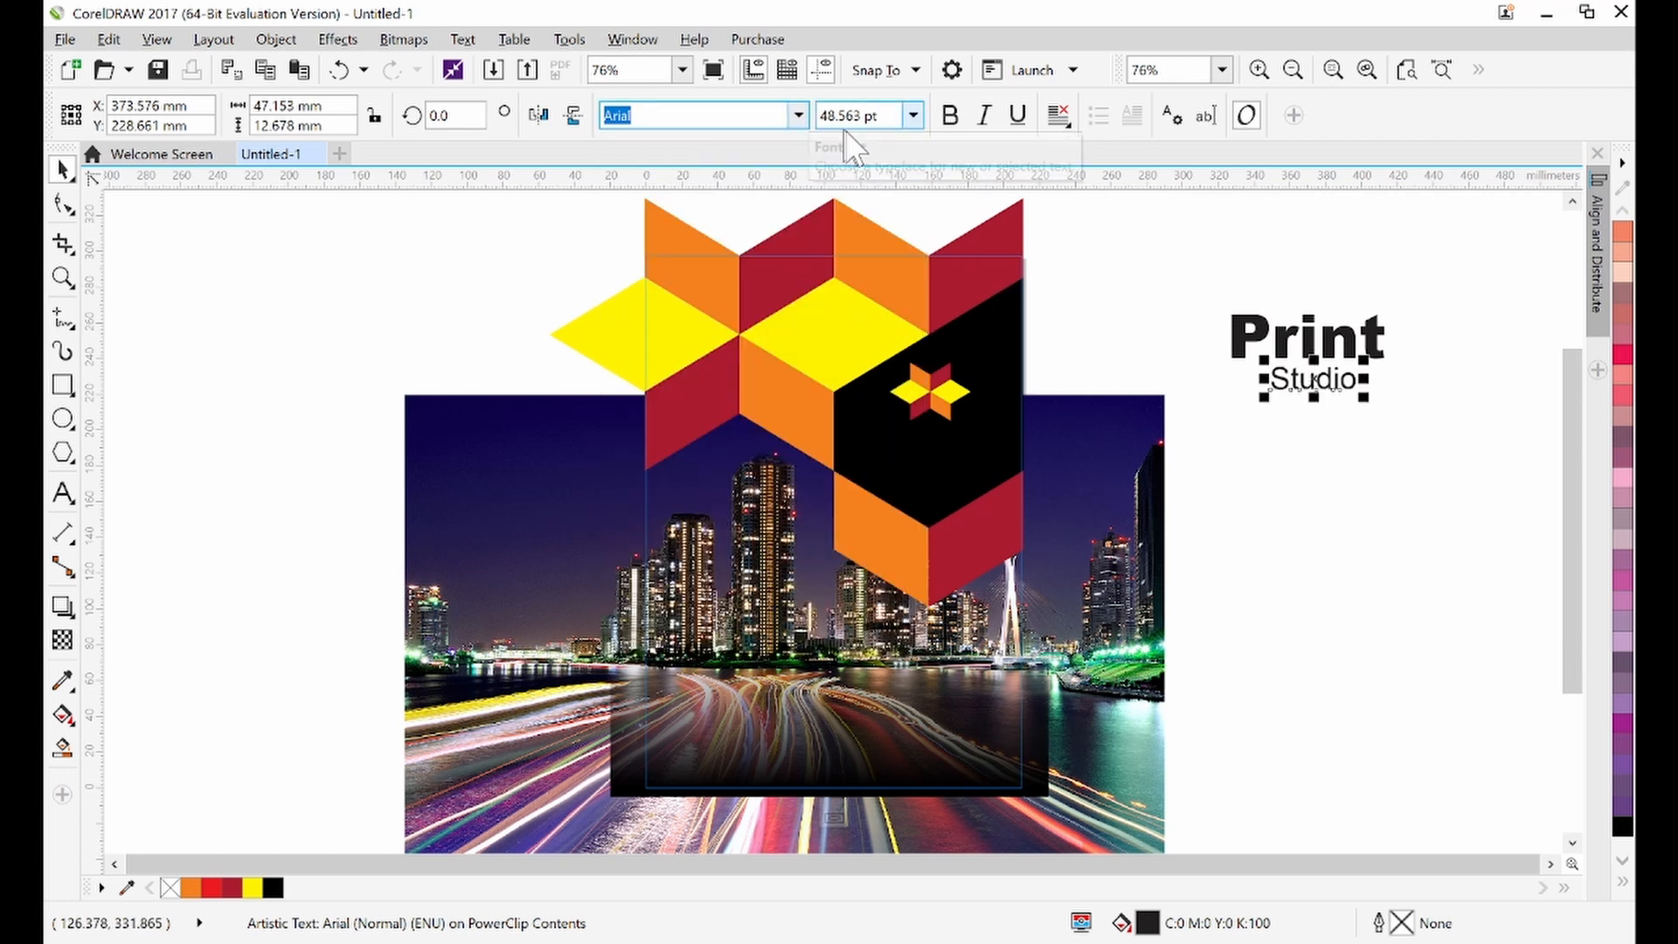
click(943, 122)
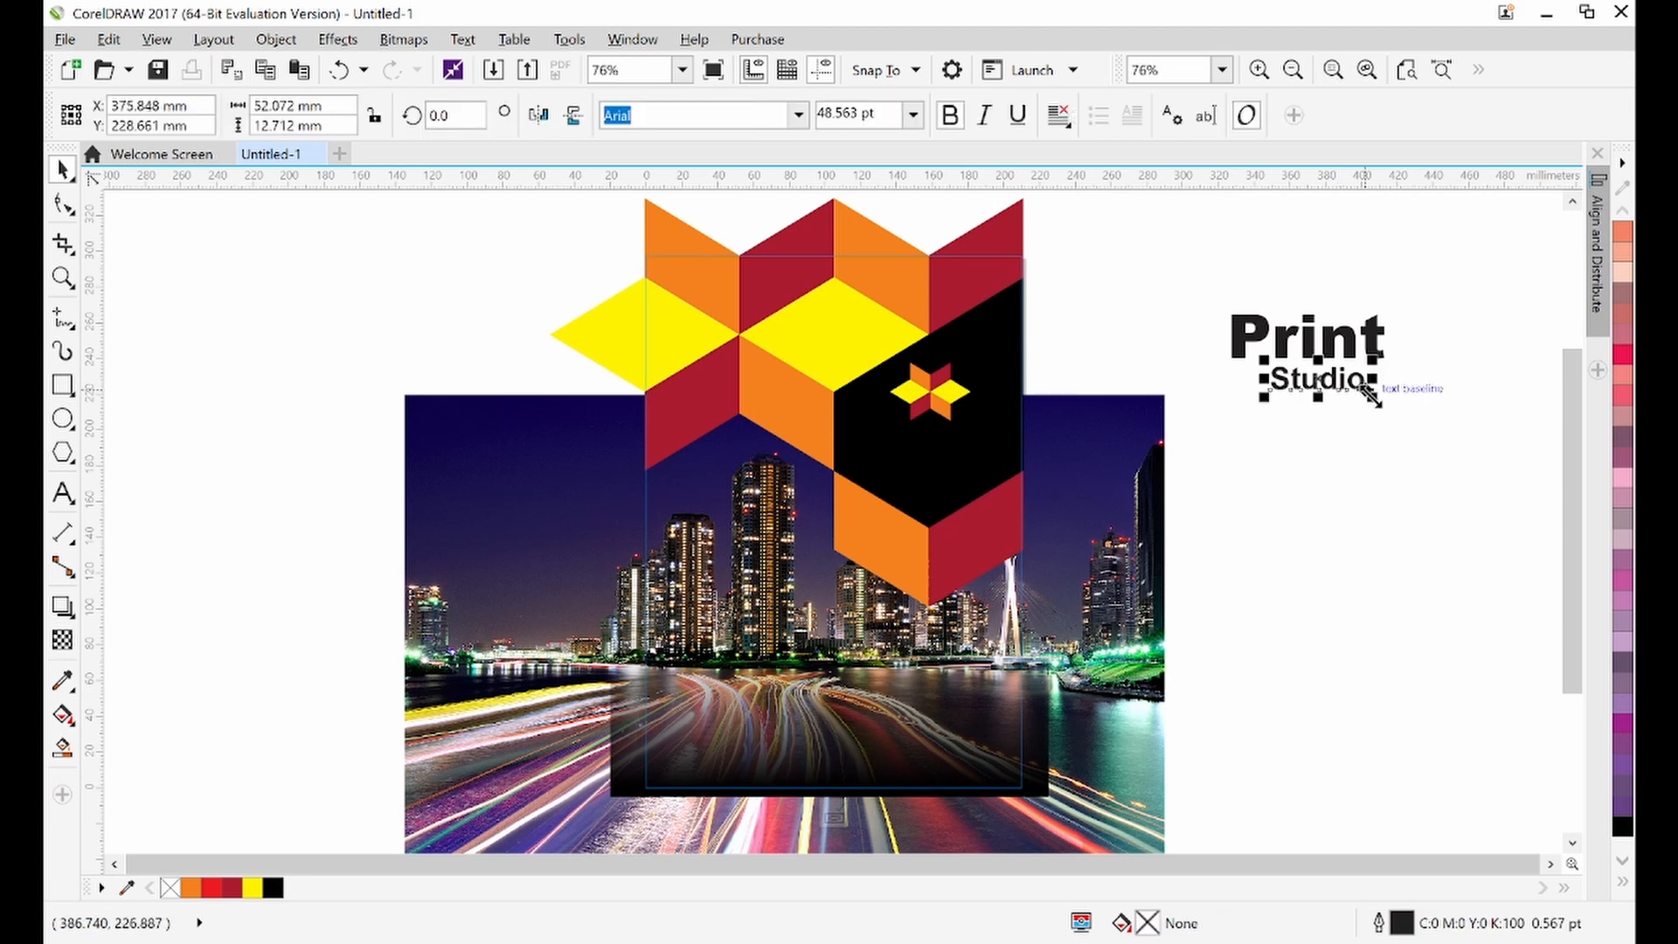
drag(1370, 395, 1355, 400)
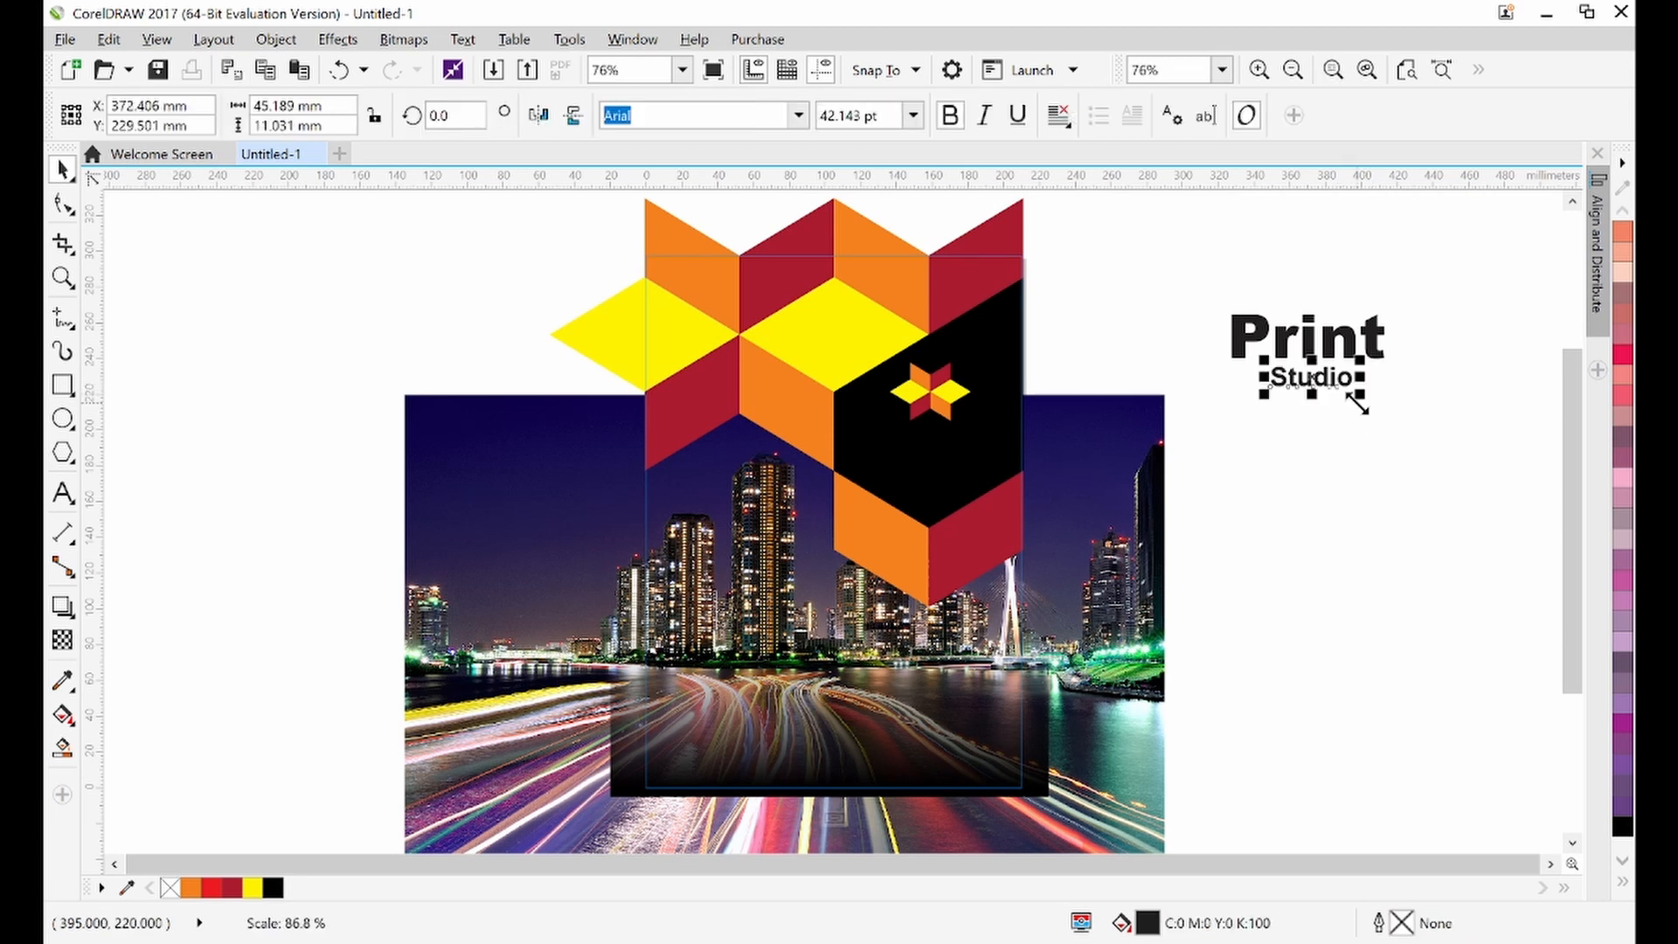
click(1397, 440)
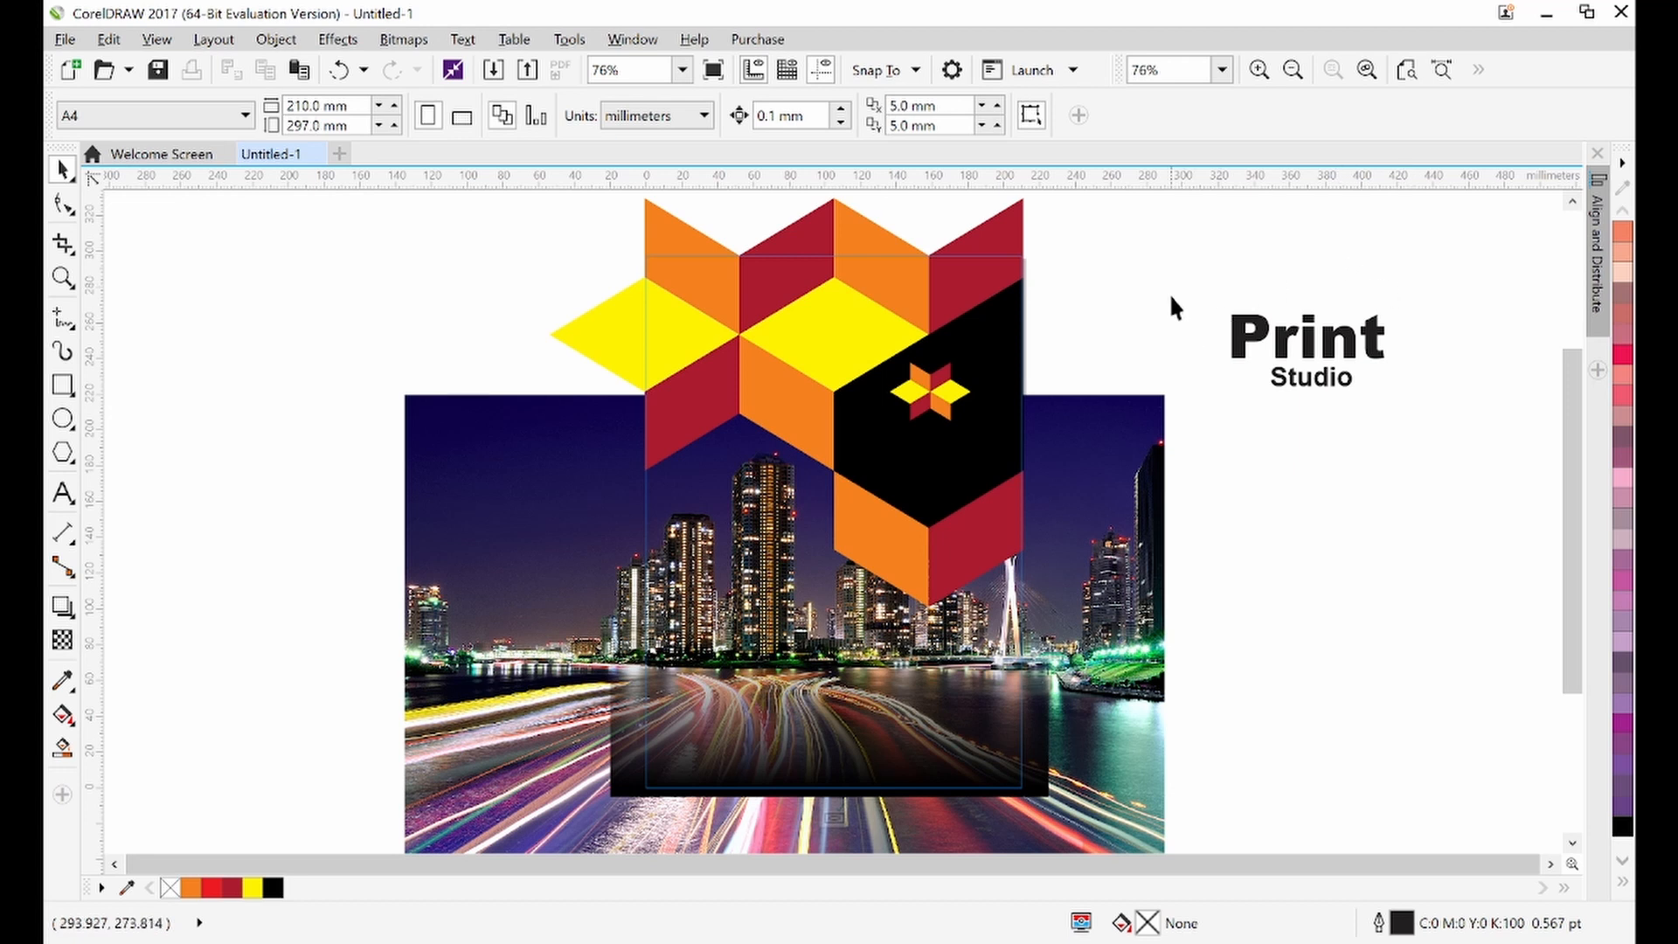
Select both title lines and align their centers horizontally using the Align and Distribute docker
drag(1467, 423, 1467, 423)
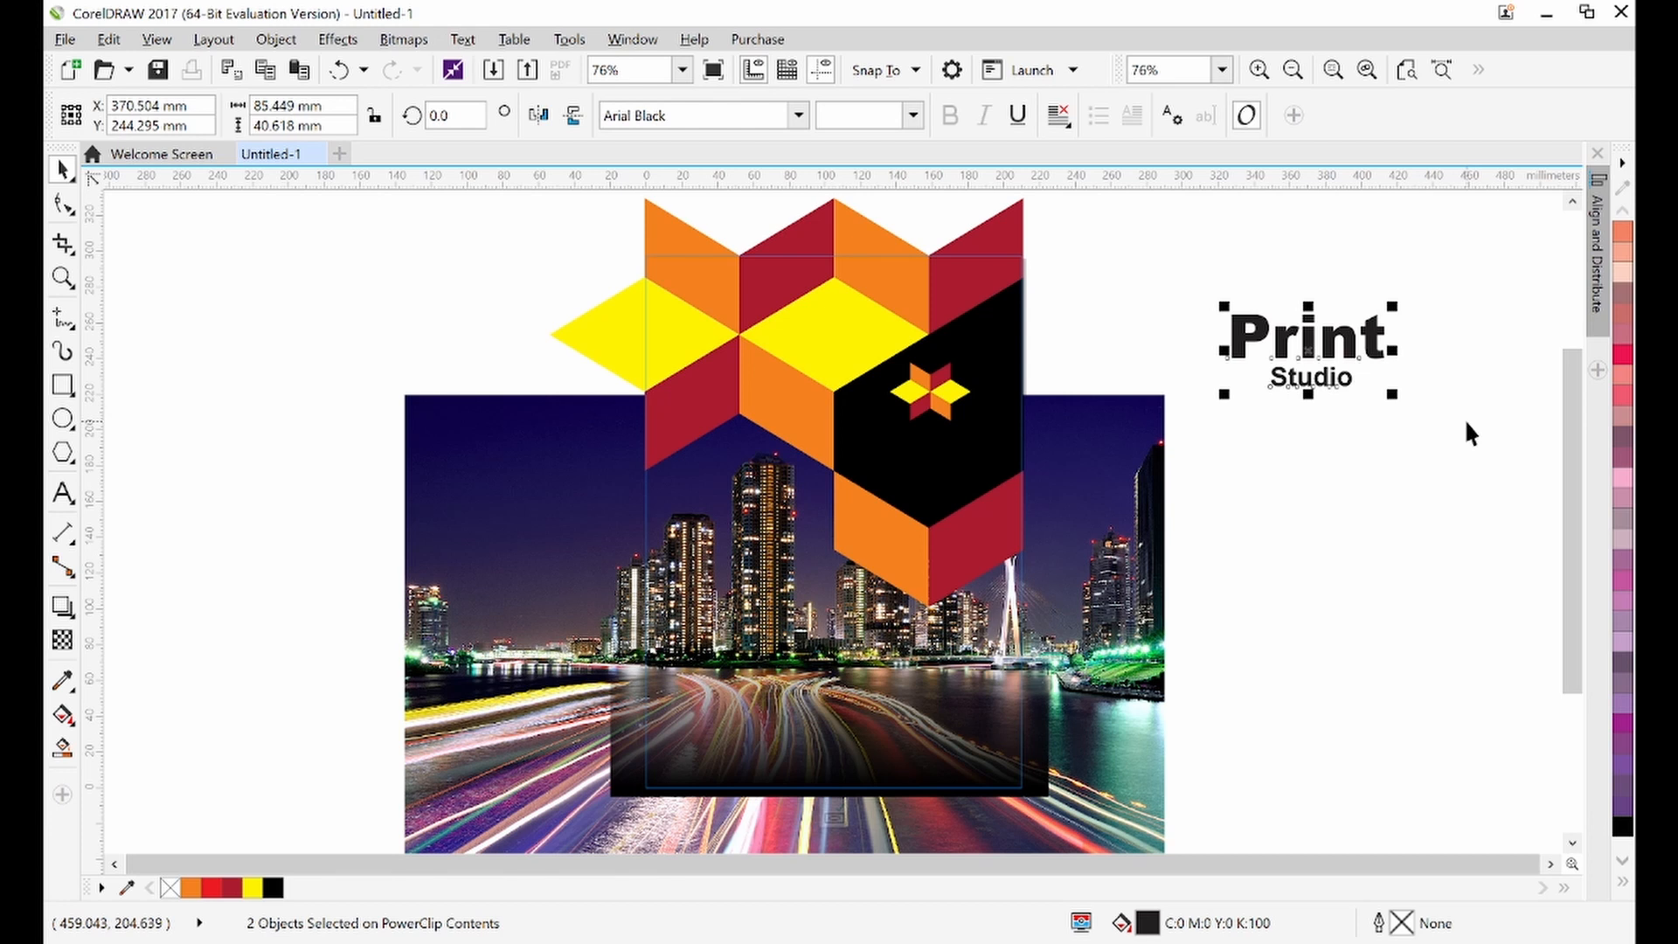
click(1465, 418)
click(1351, 350)
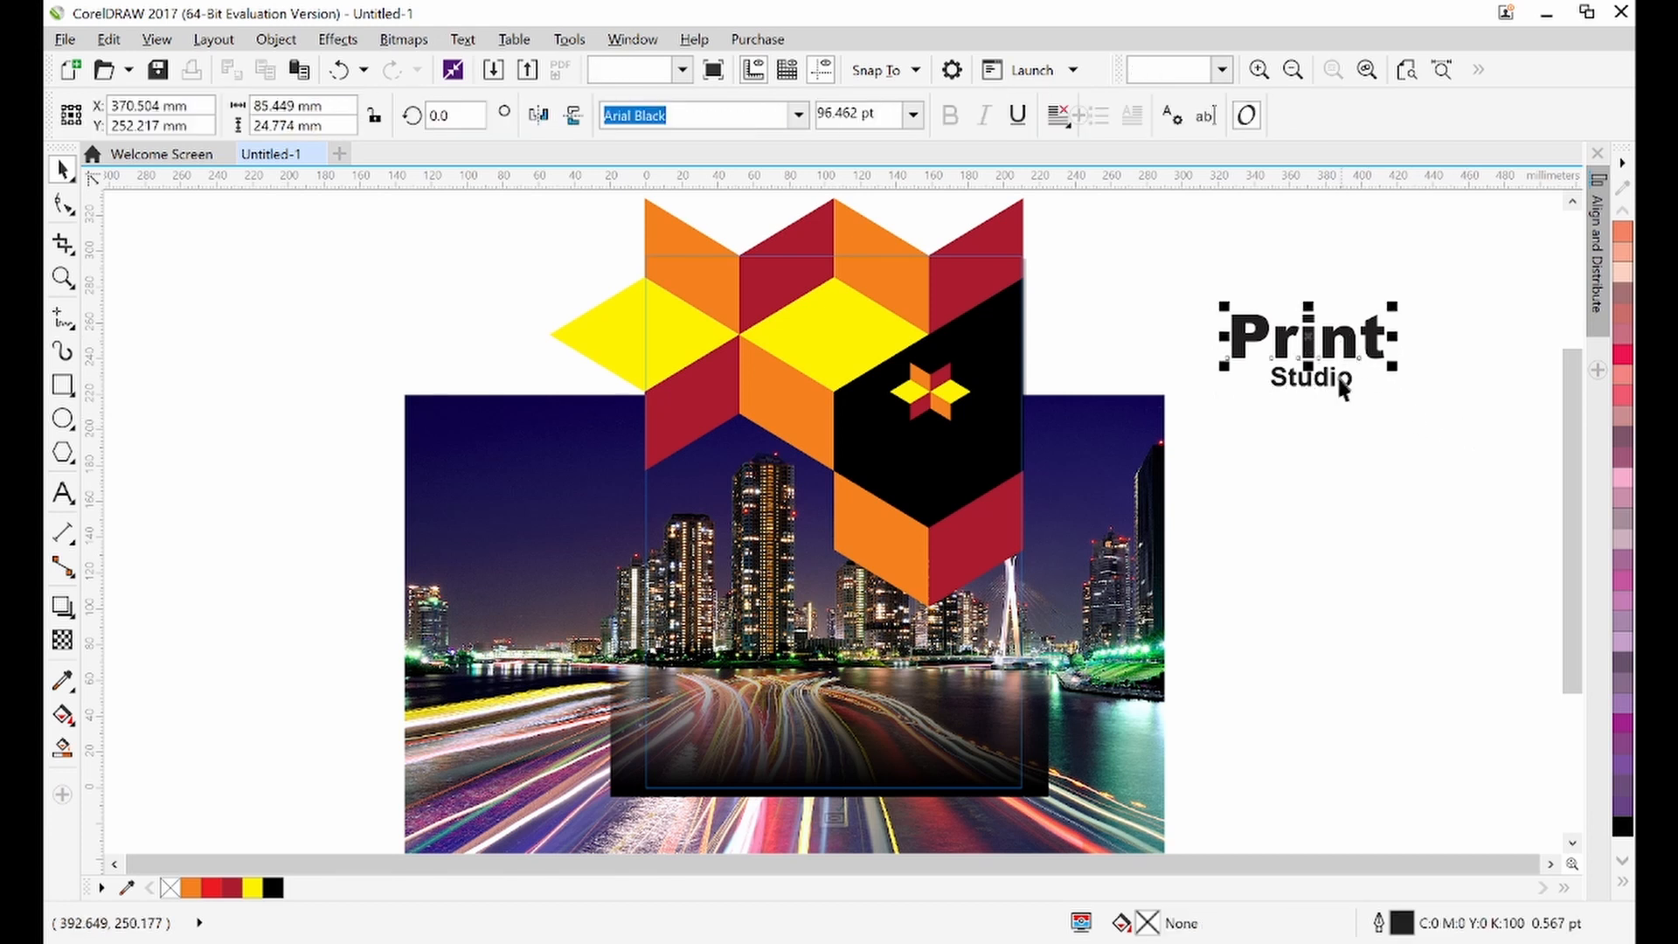
shift+click(1328, 383)
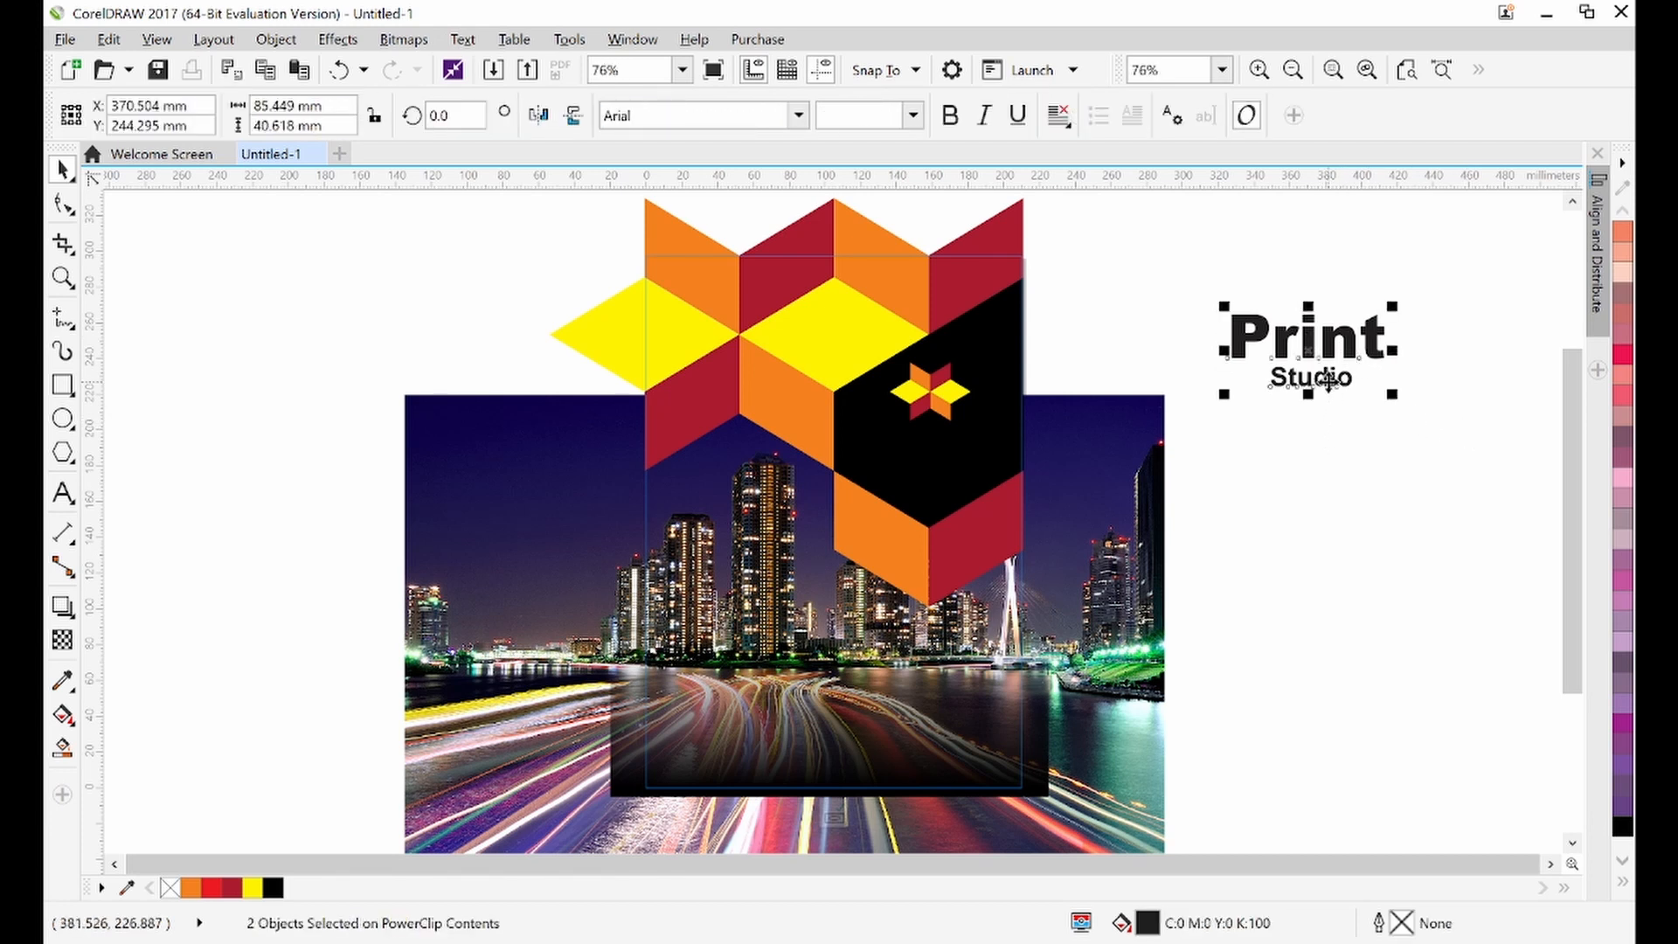
click(633, 40)
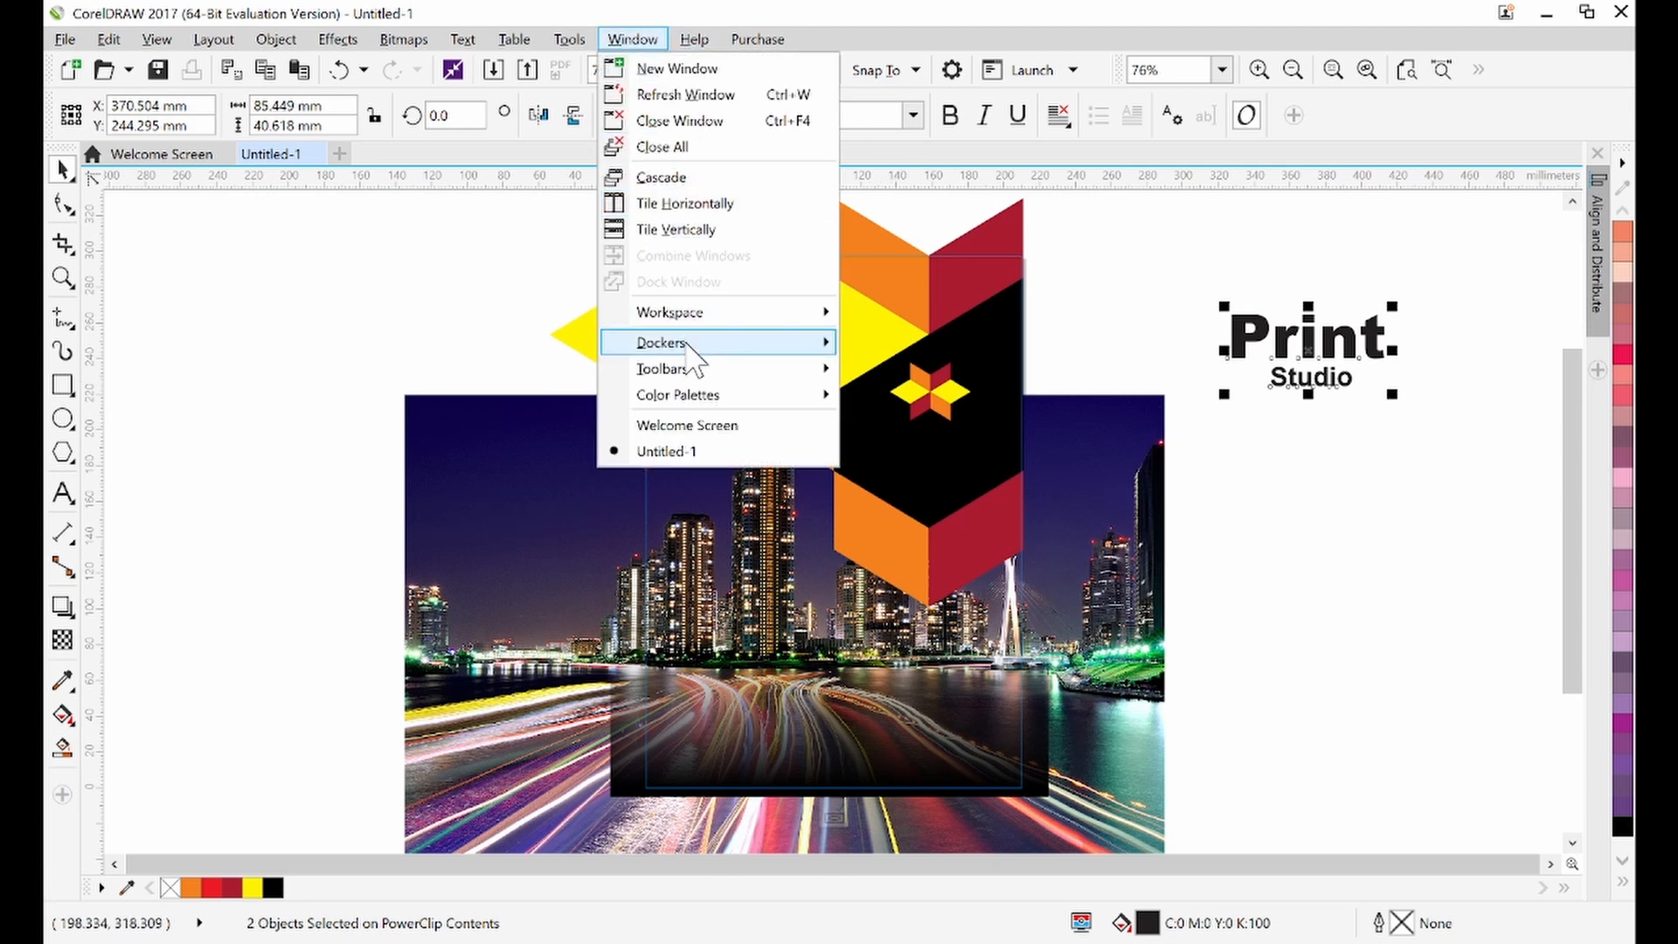
mouse_move(688, 348)
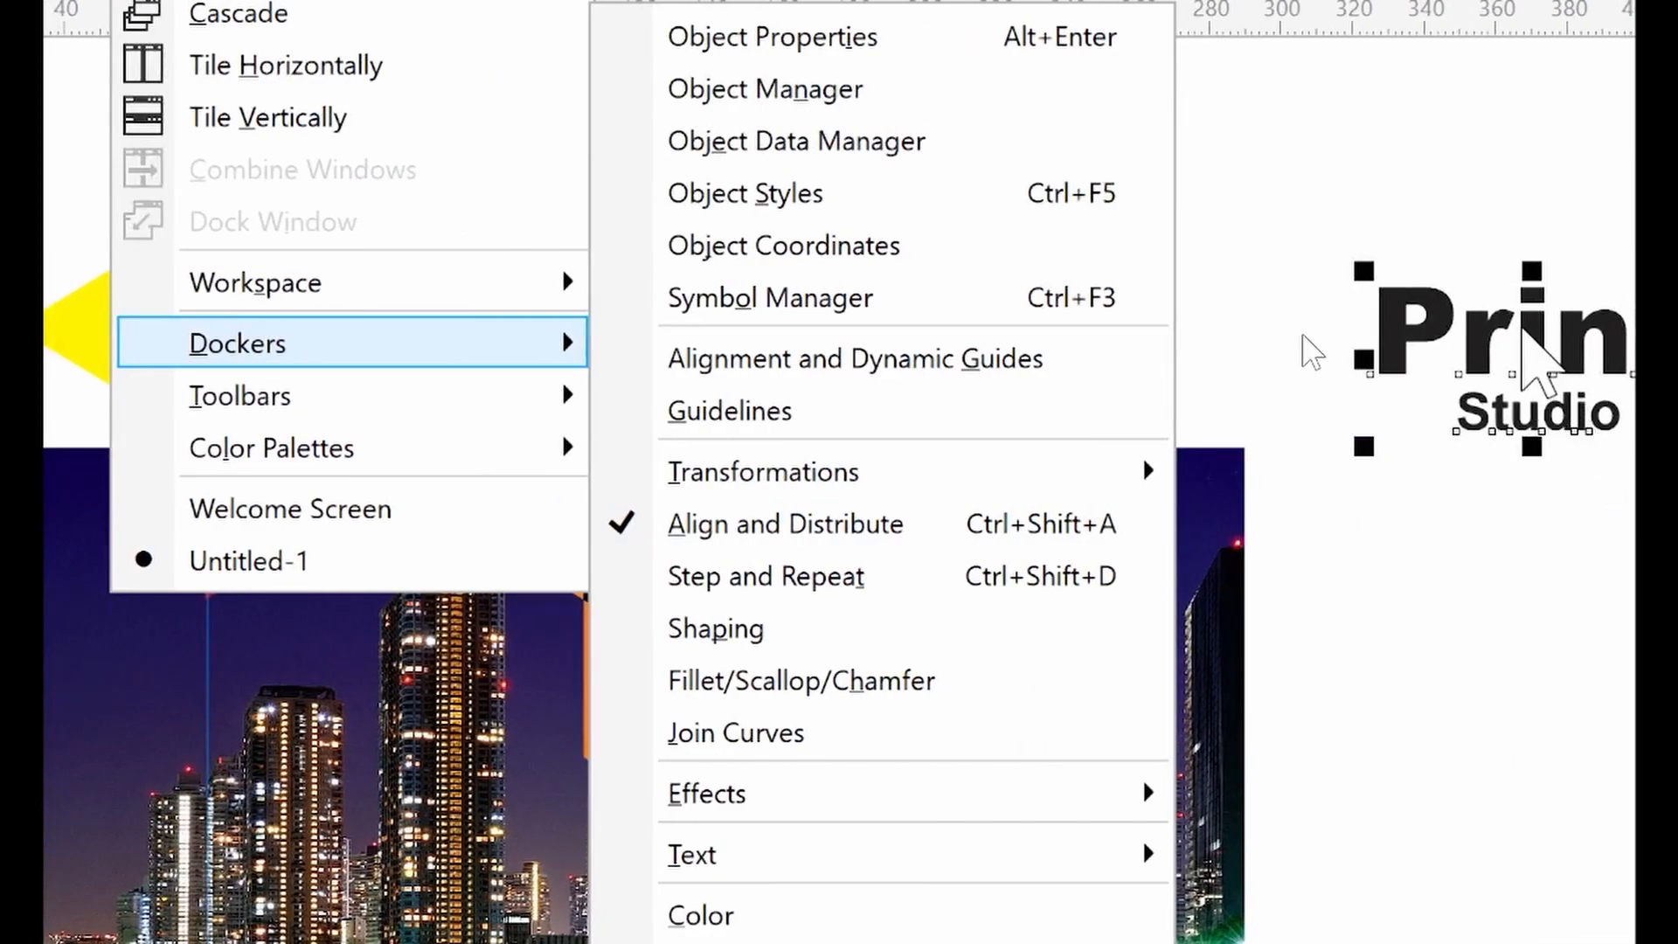
click(1523, 327)
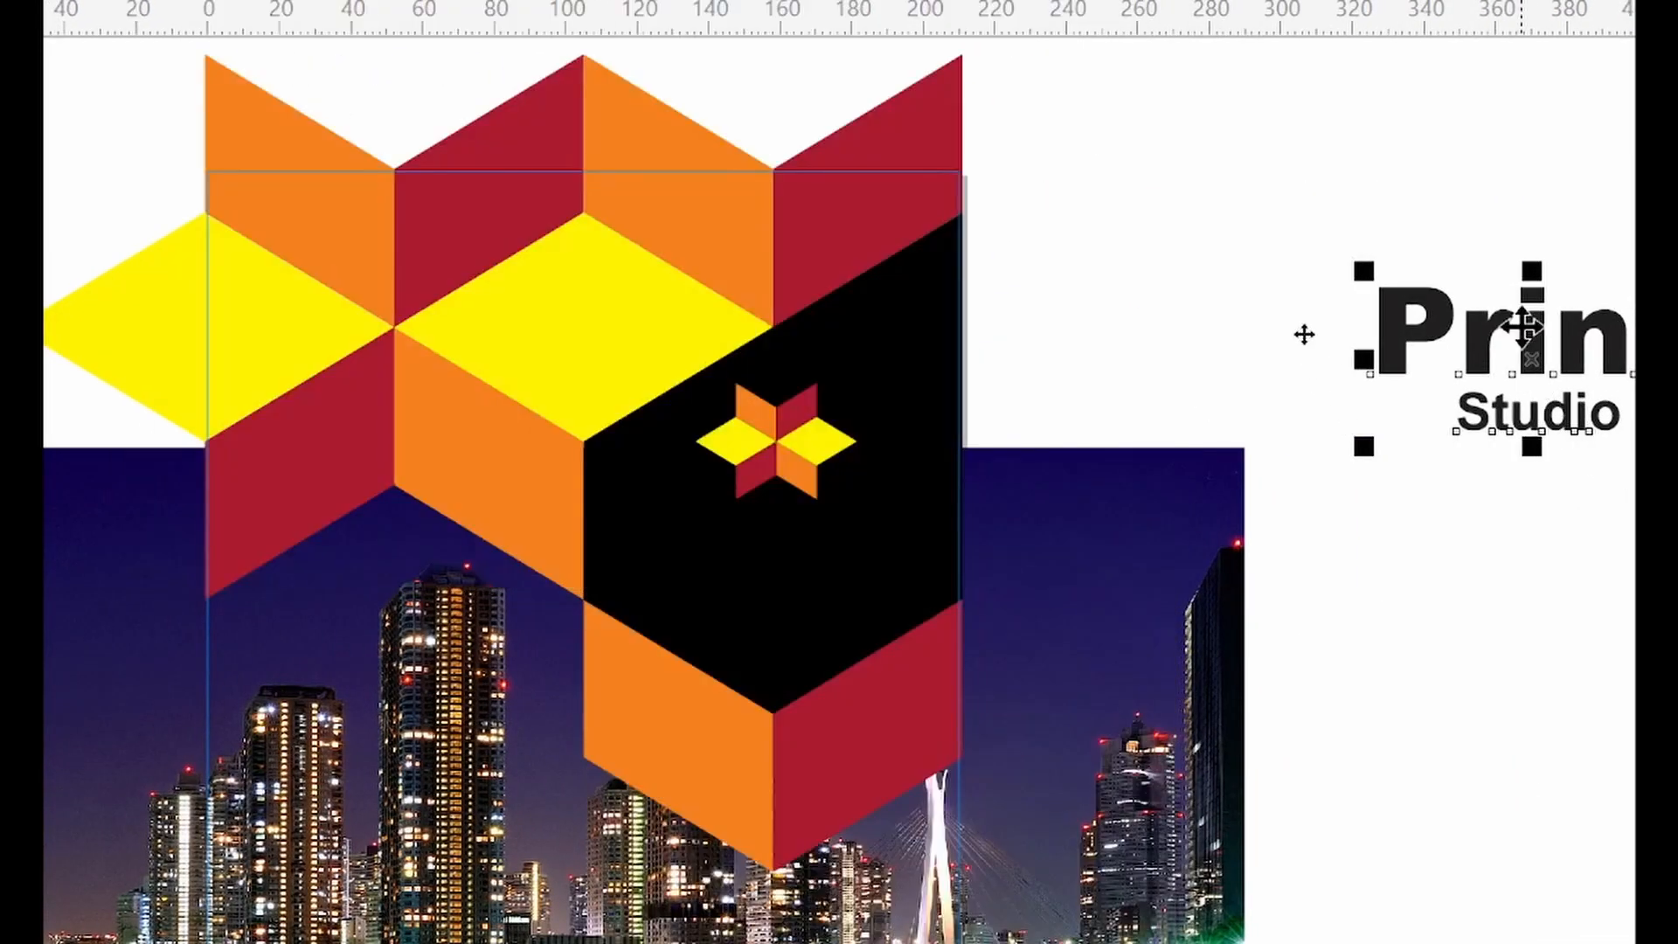
click(1562, 115)
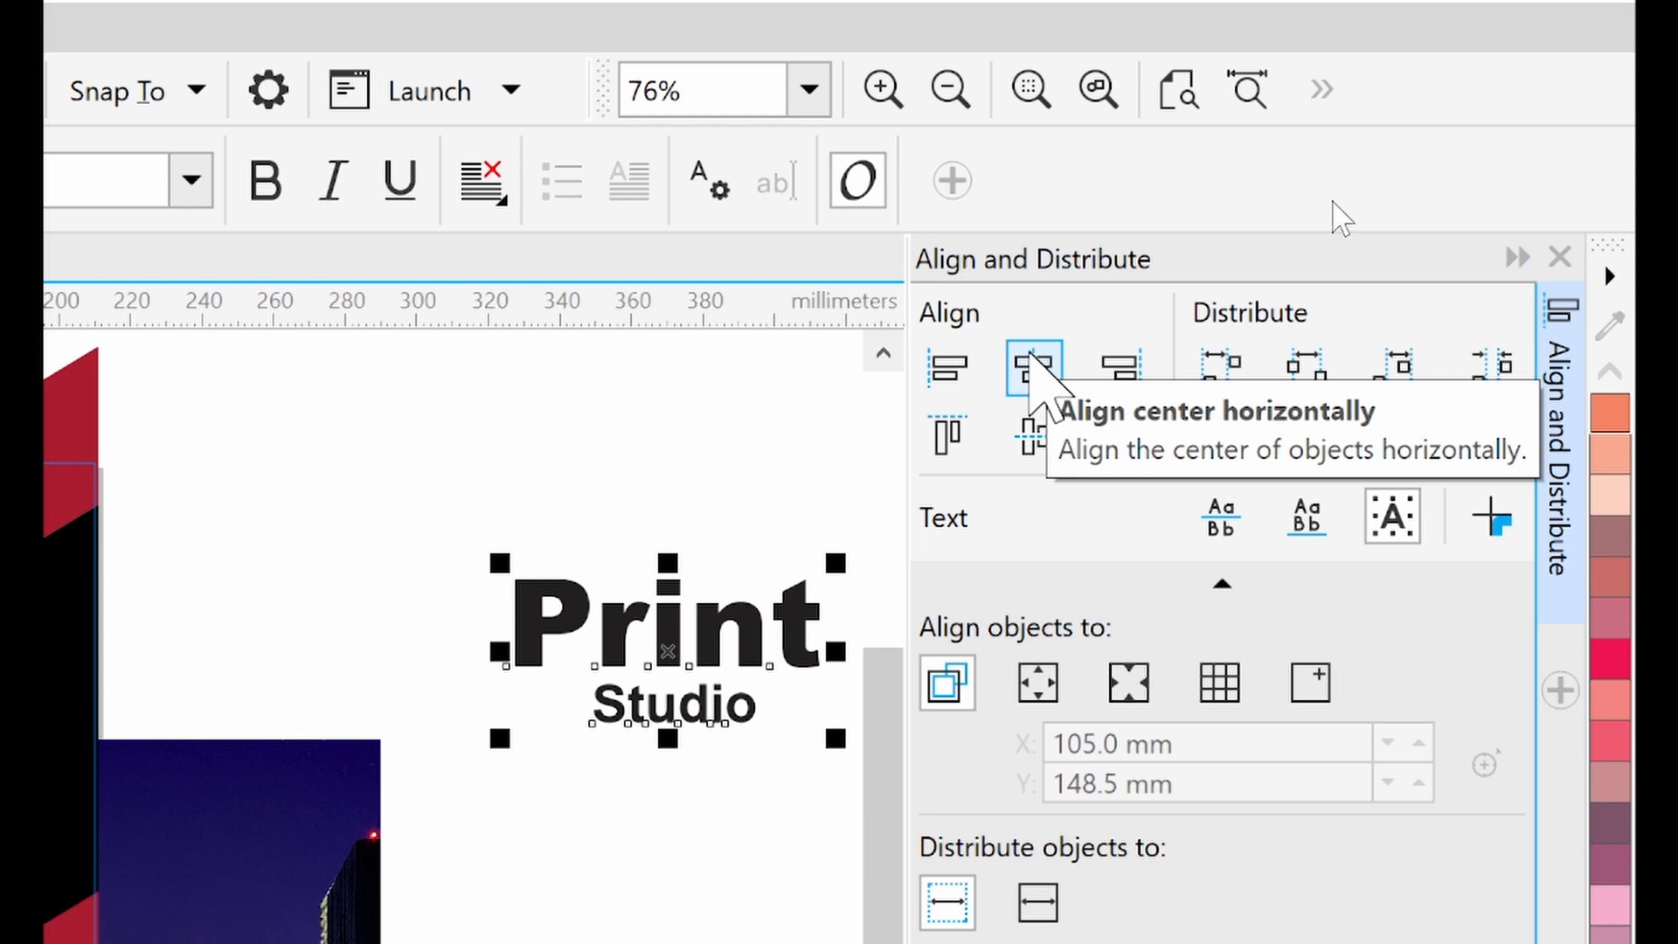
click(1034, 360)
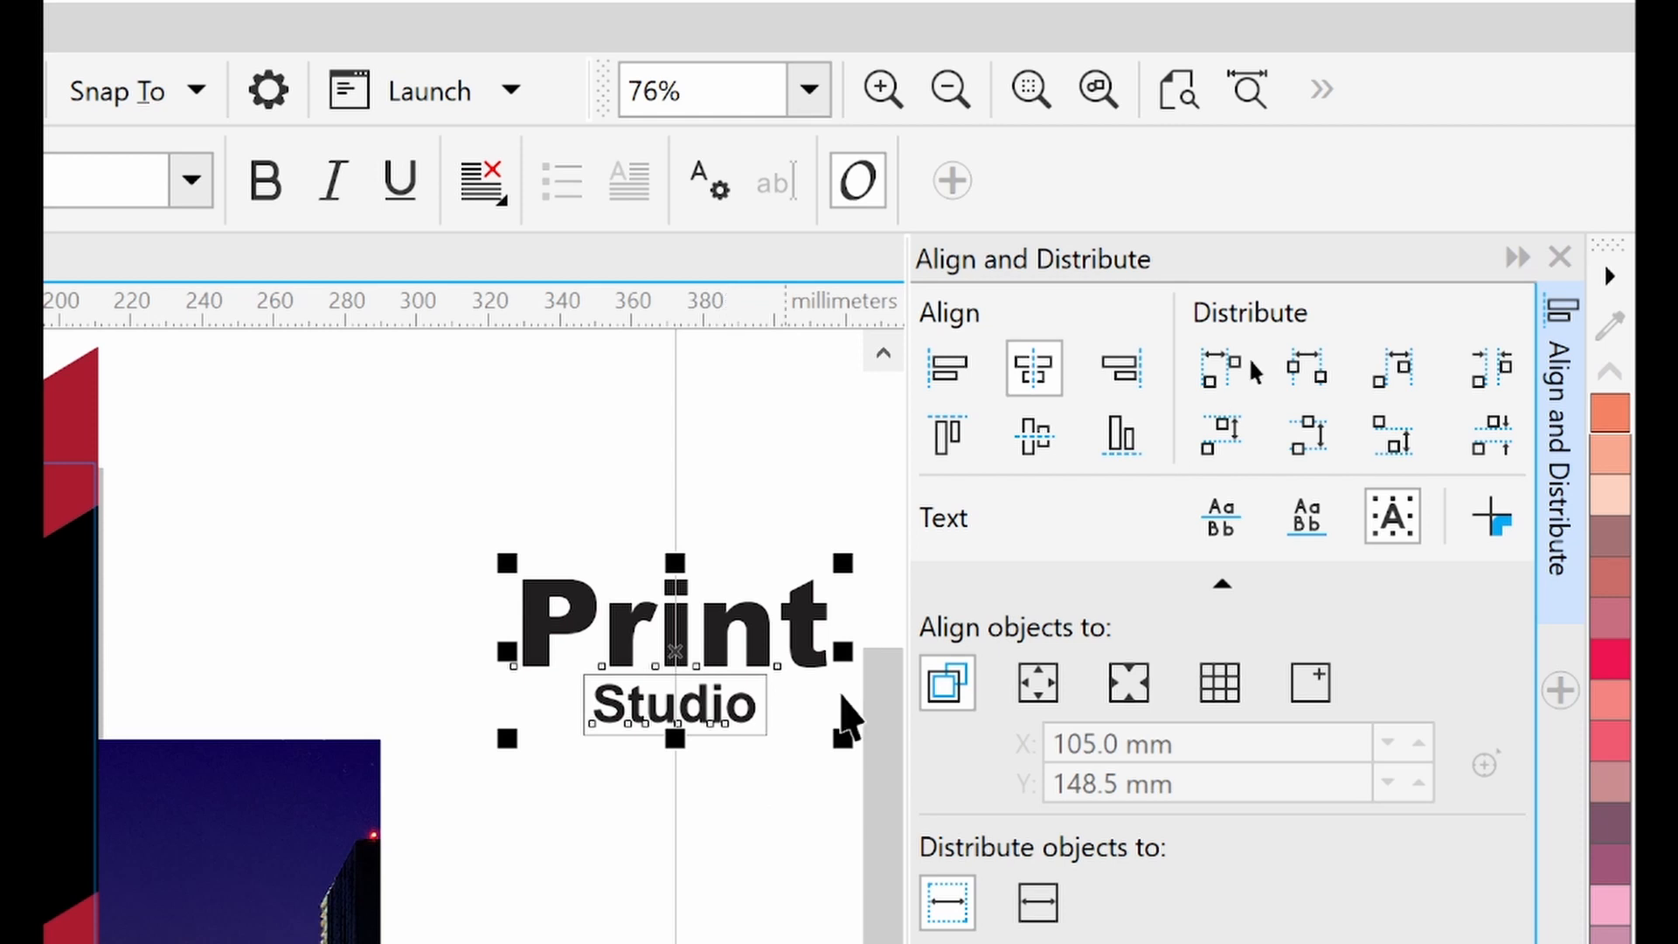
click(1512, 267)
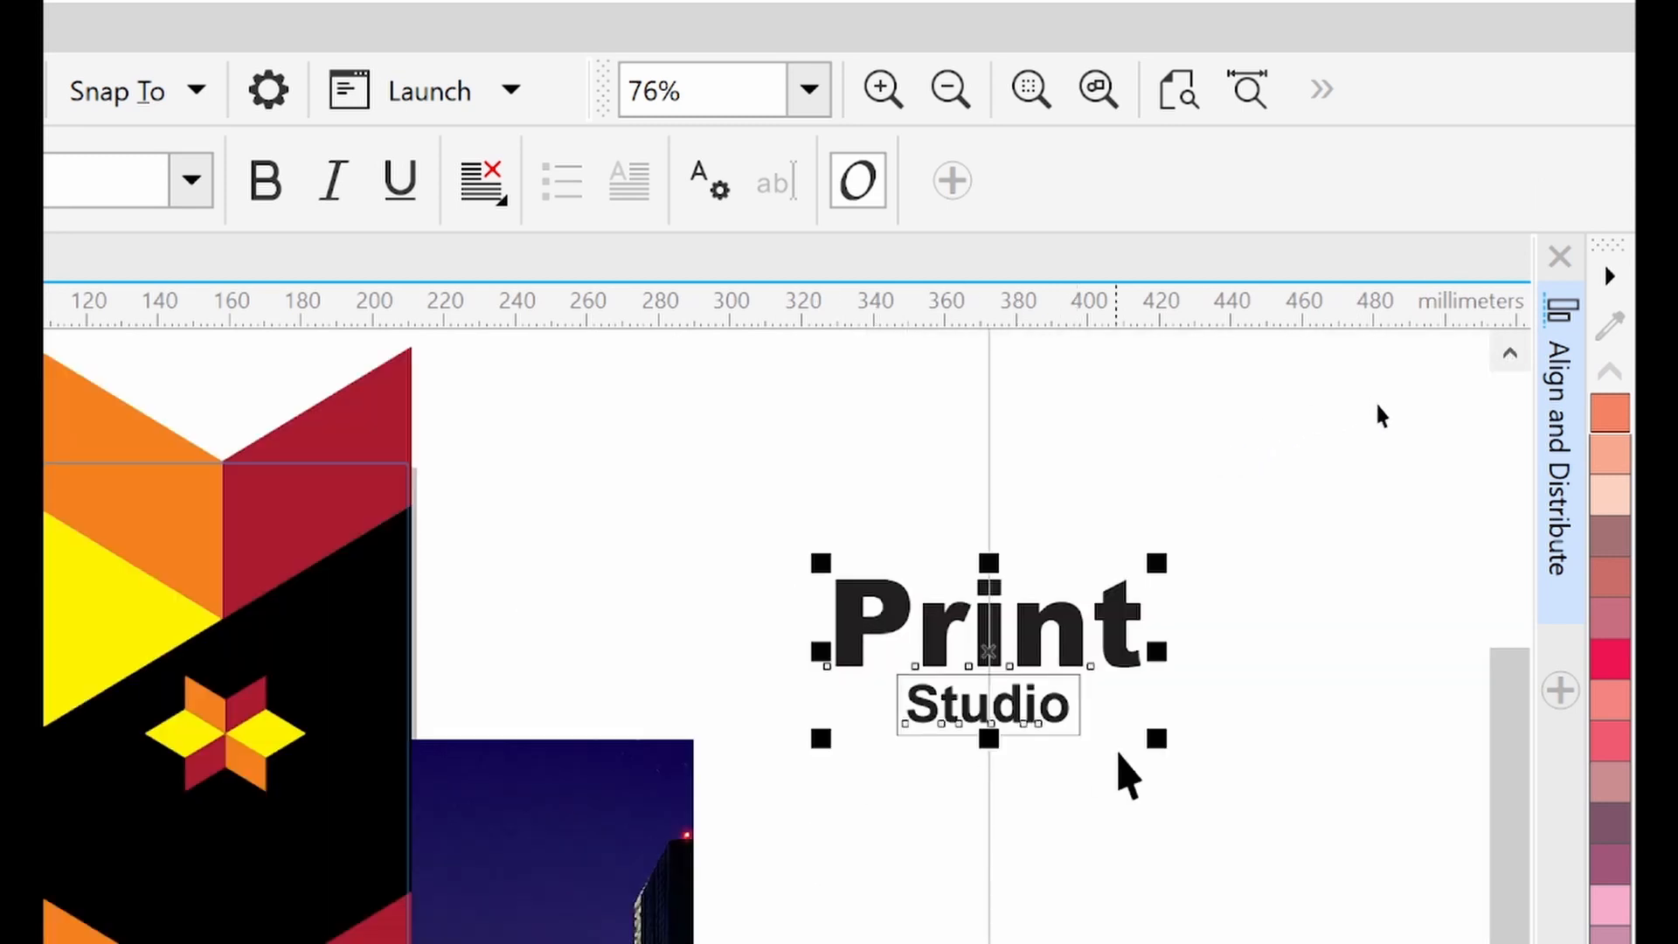
click(1098, 839)
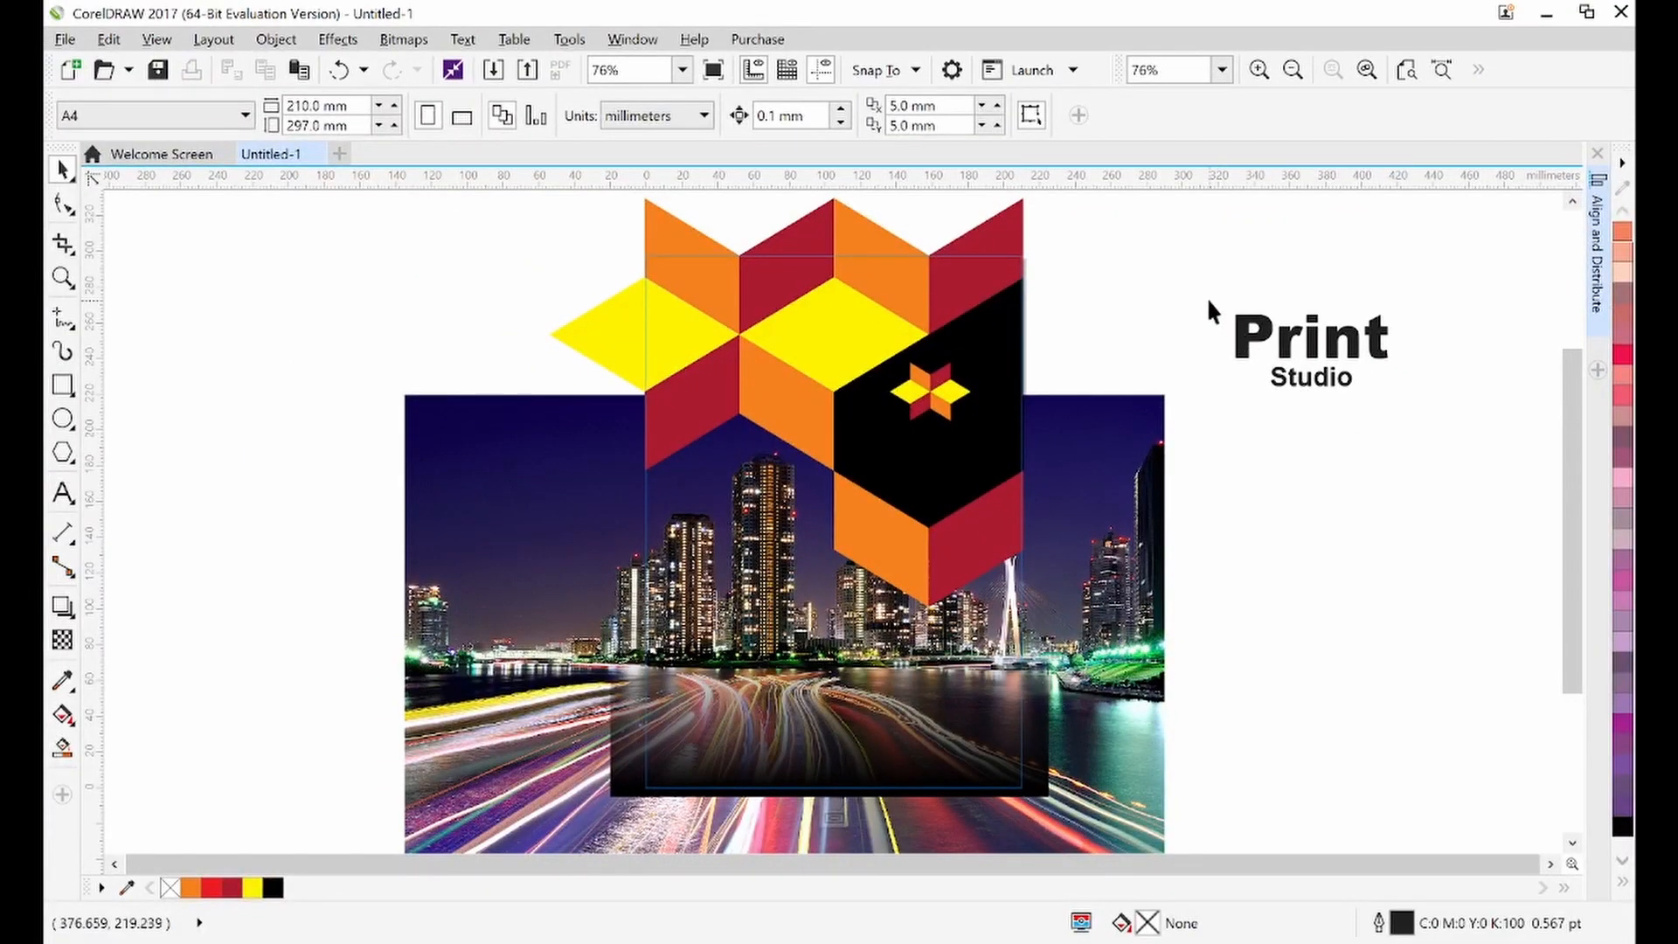
drag(1201, 287, 1425, 418)
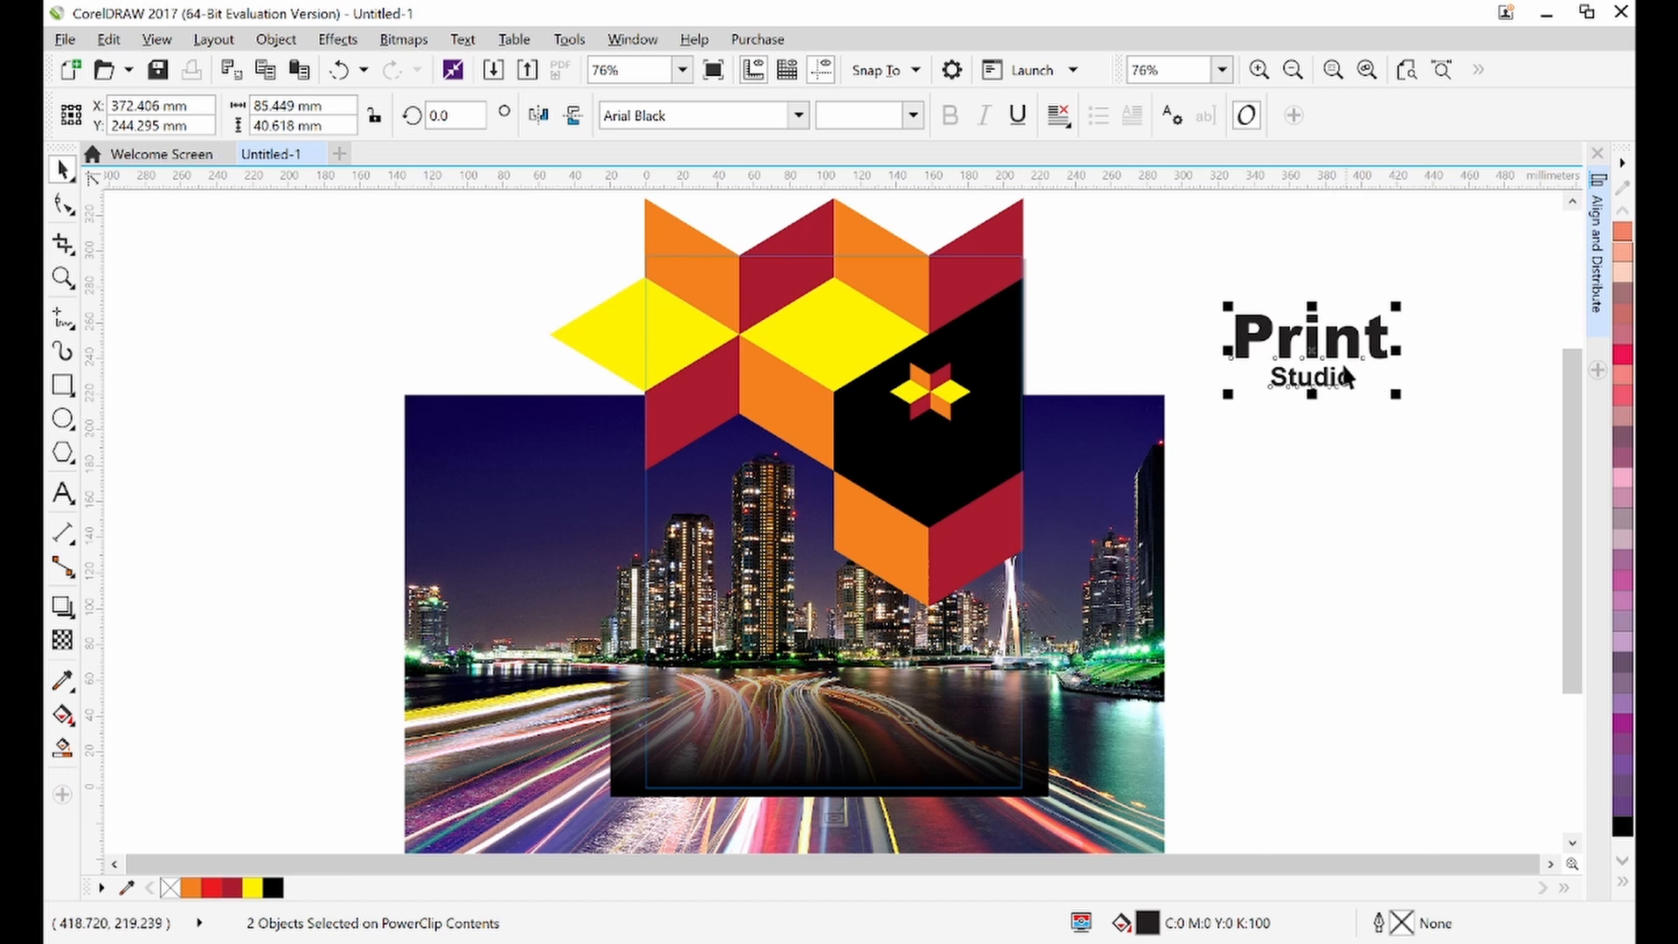
Move the two title lines into the black cube face below the star emblem and scale them down slightly
drag(1311, 345, 941, 455)
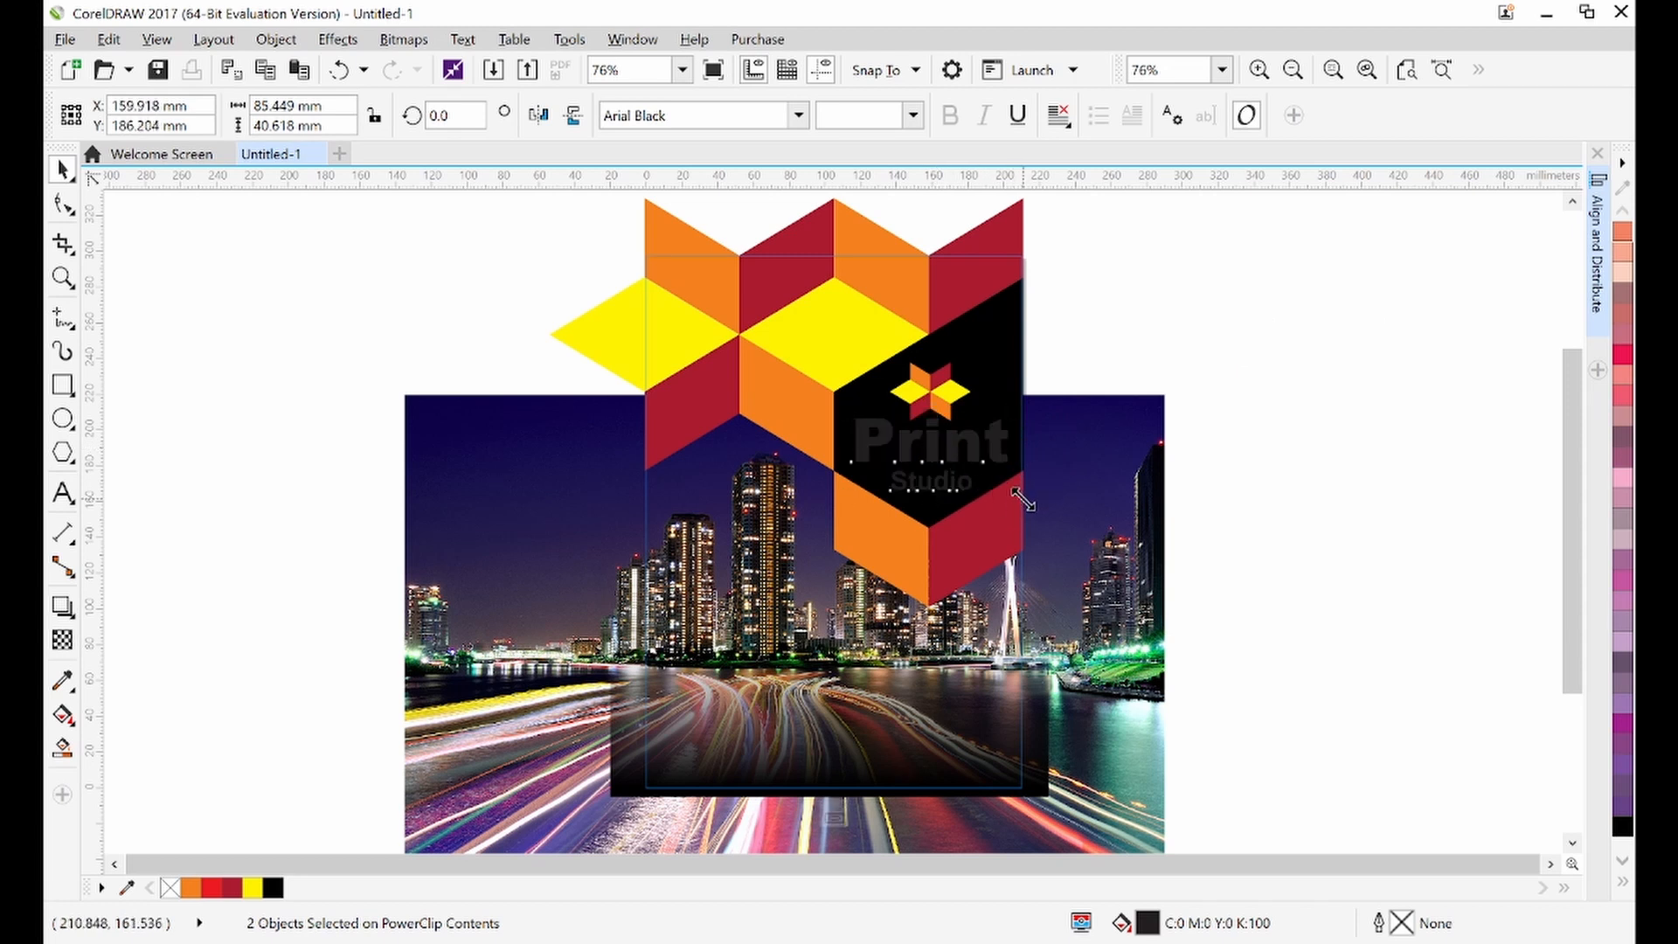
drag(1015, 497, 982, 493)
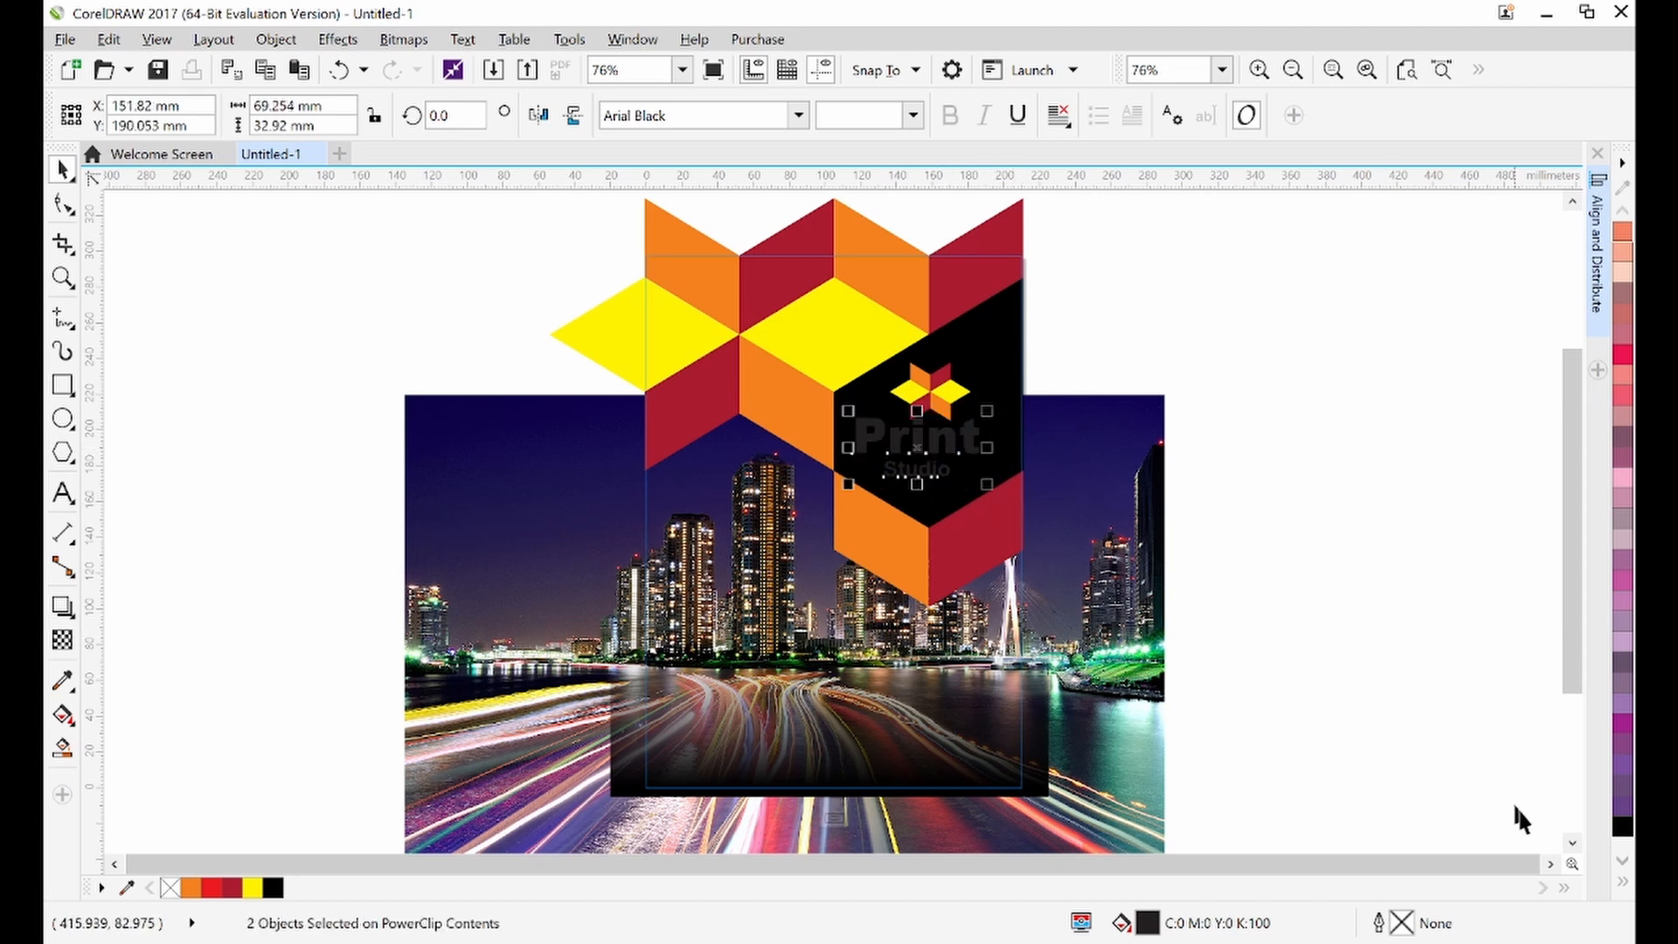
Fill both title lines white from the expanded colour palette
click(1622, 883)
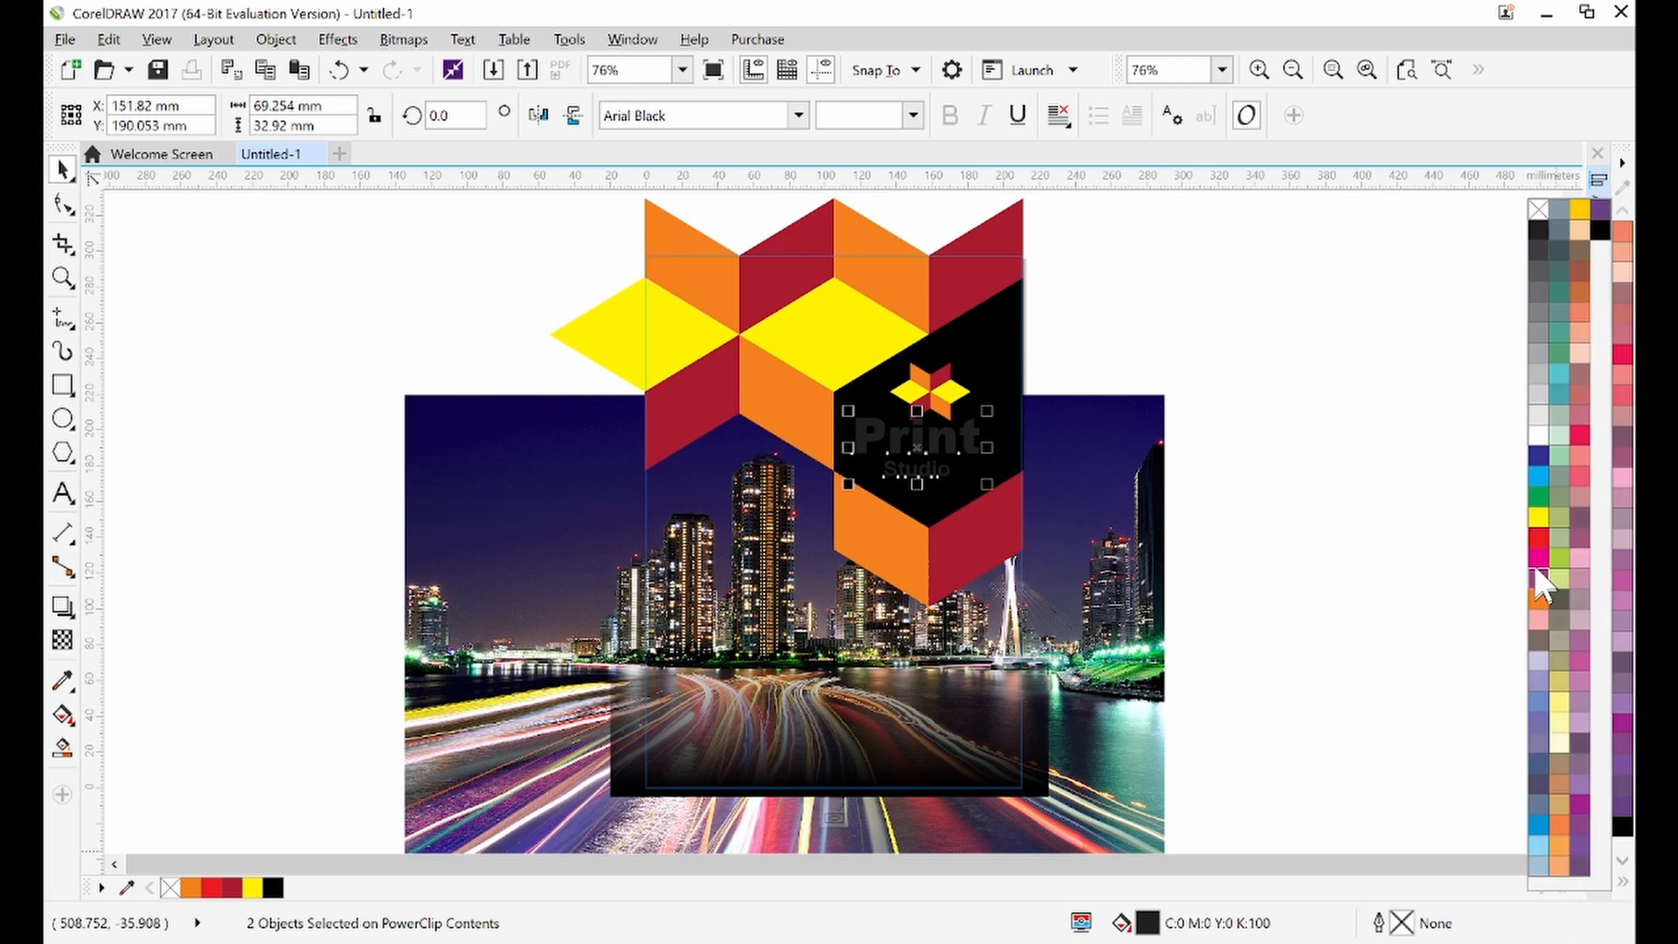
click(1534, 438)
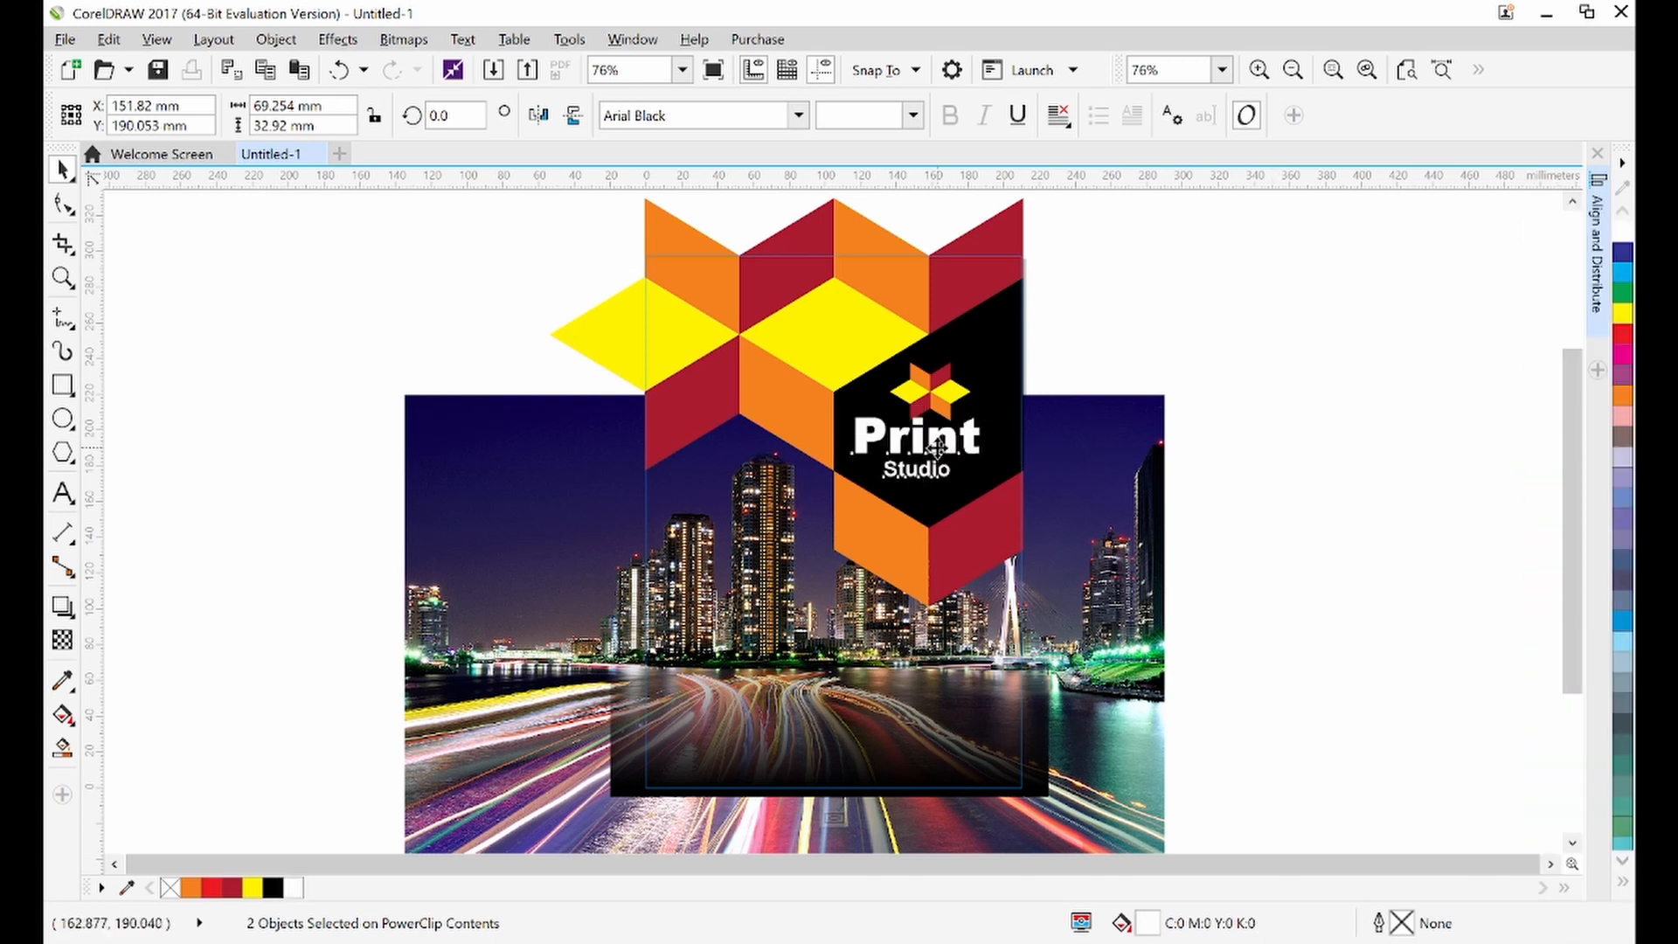
Shift the title slightly, select it together with the star emblem, and align their centers horizontally
drag(940, 456, 954, 458)
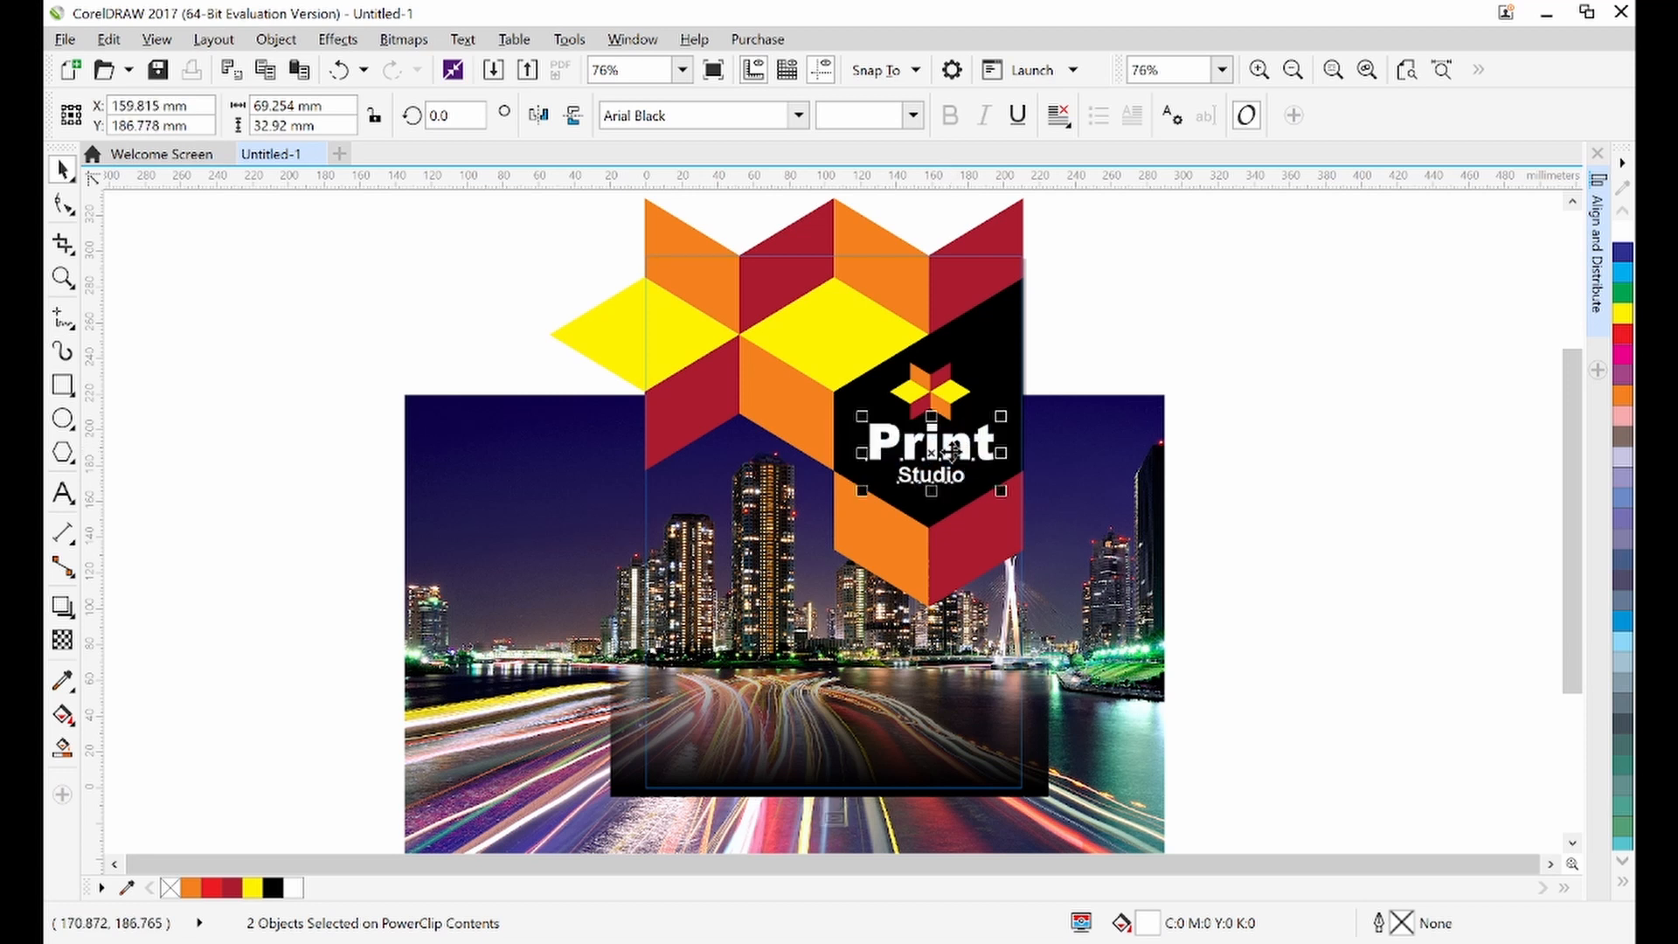
shift+click(942, 391)
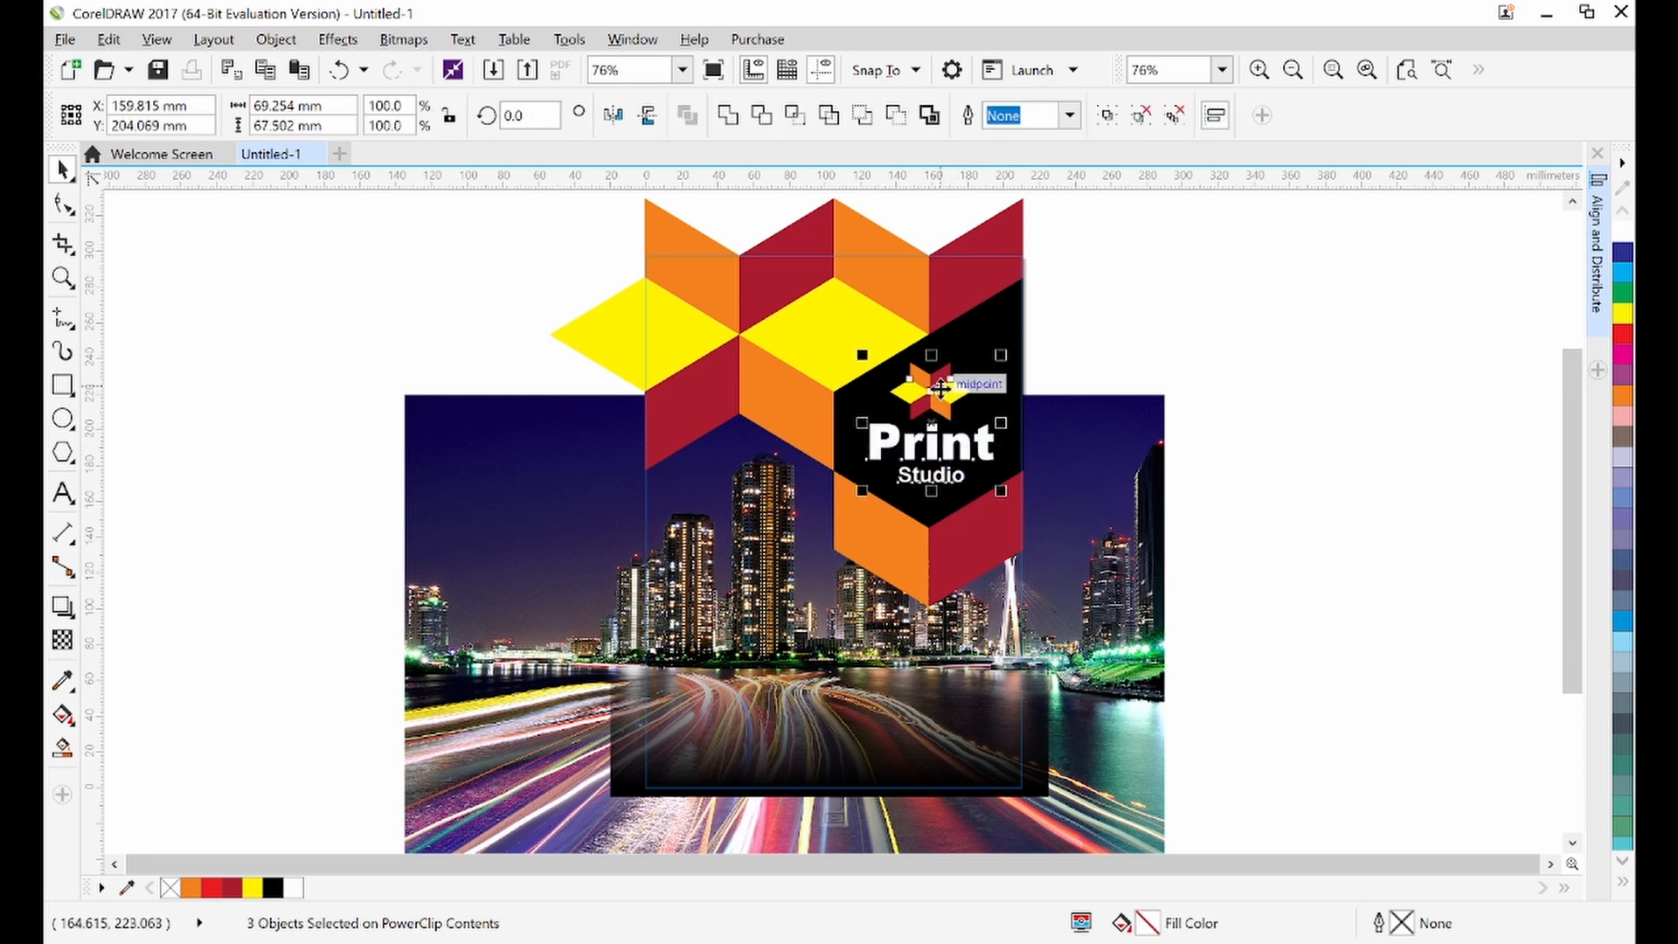
click(1603, 200)
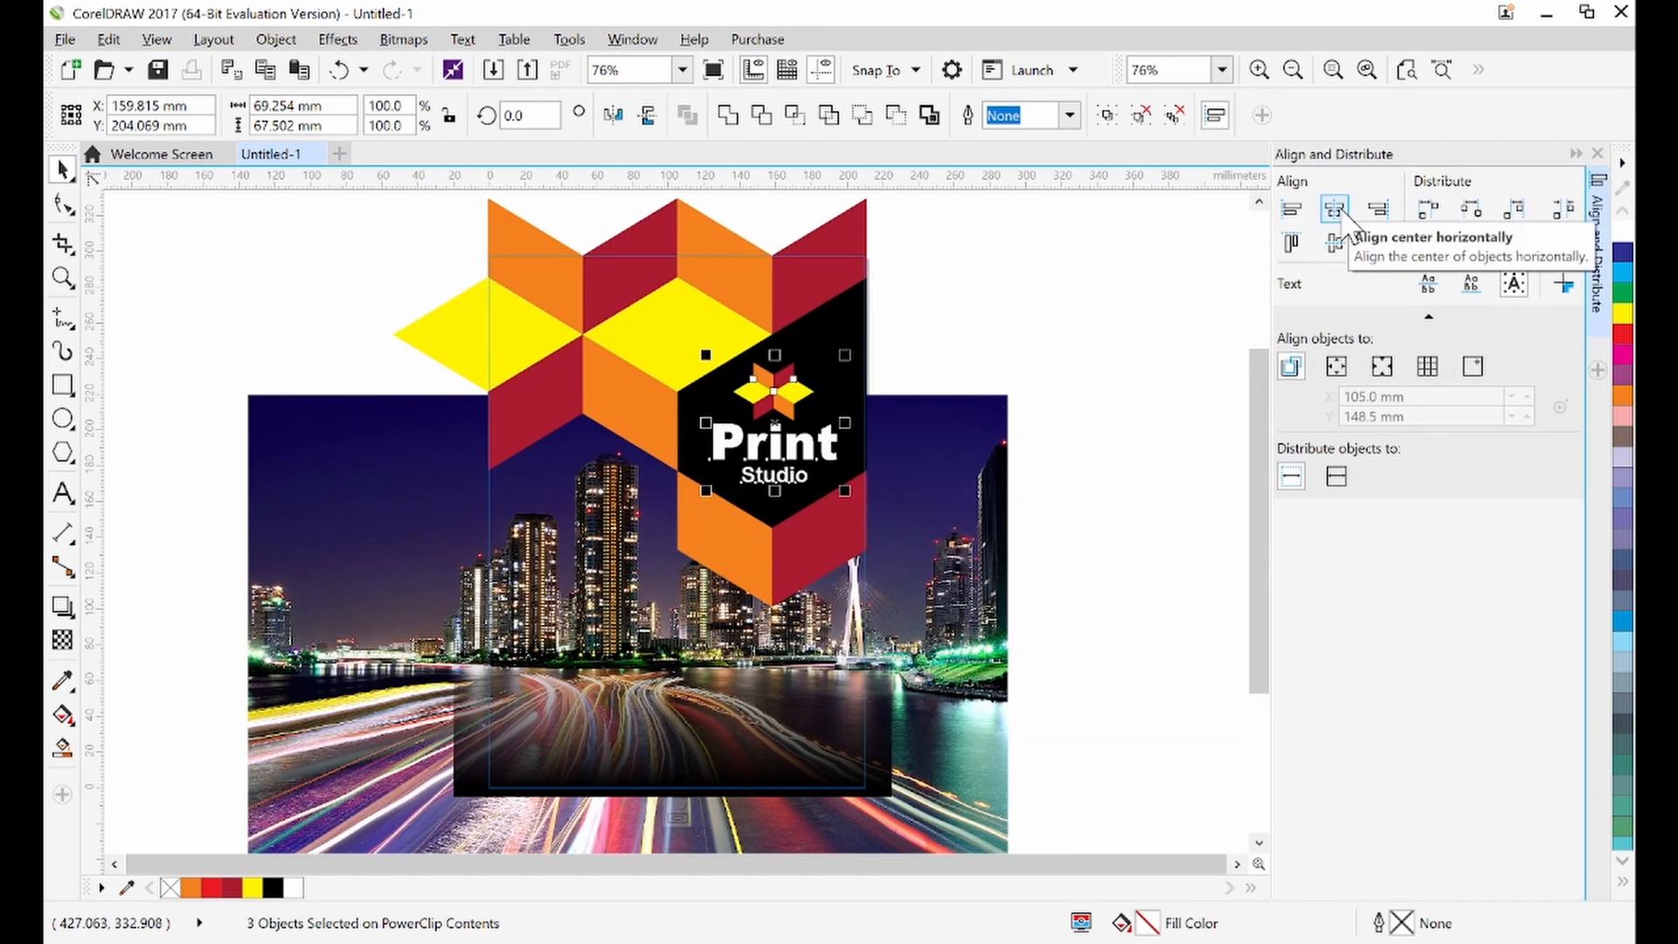
click(1334, 209)
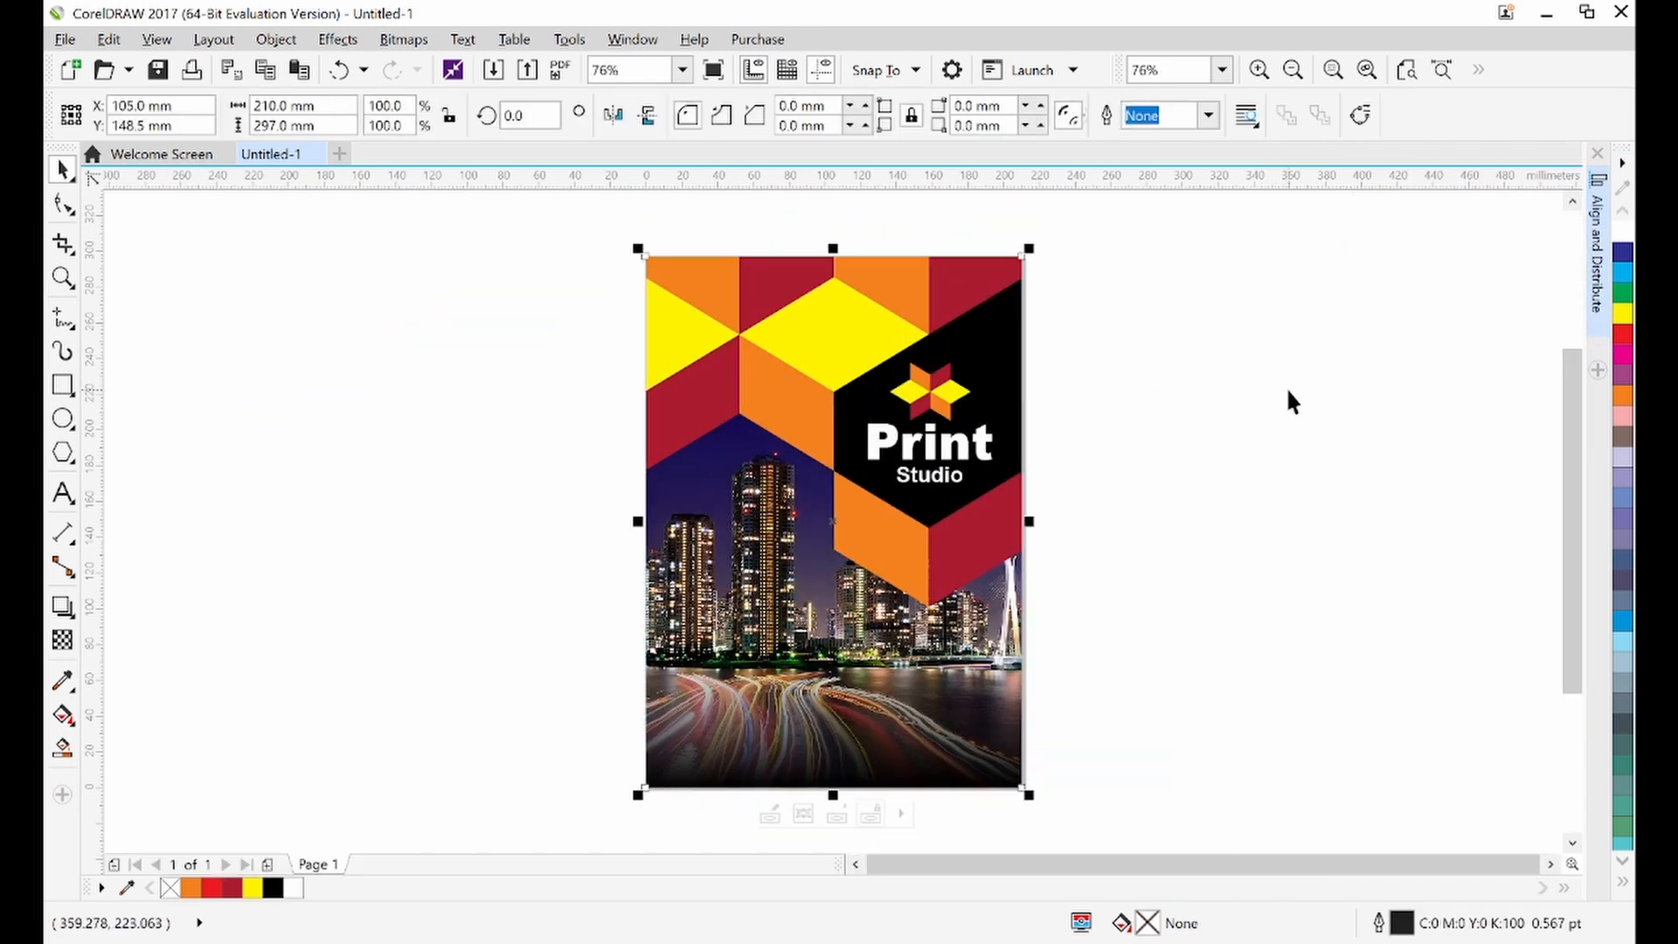
Open the PowerClip contents and fill the 'Studio' line yellow
click(1288, 391)
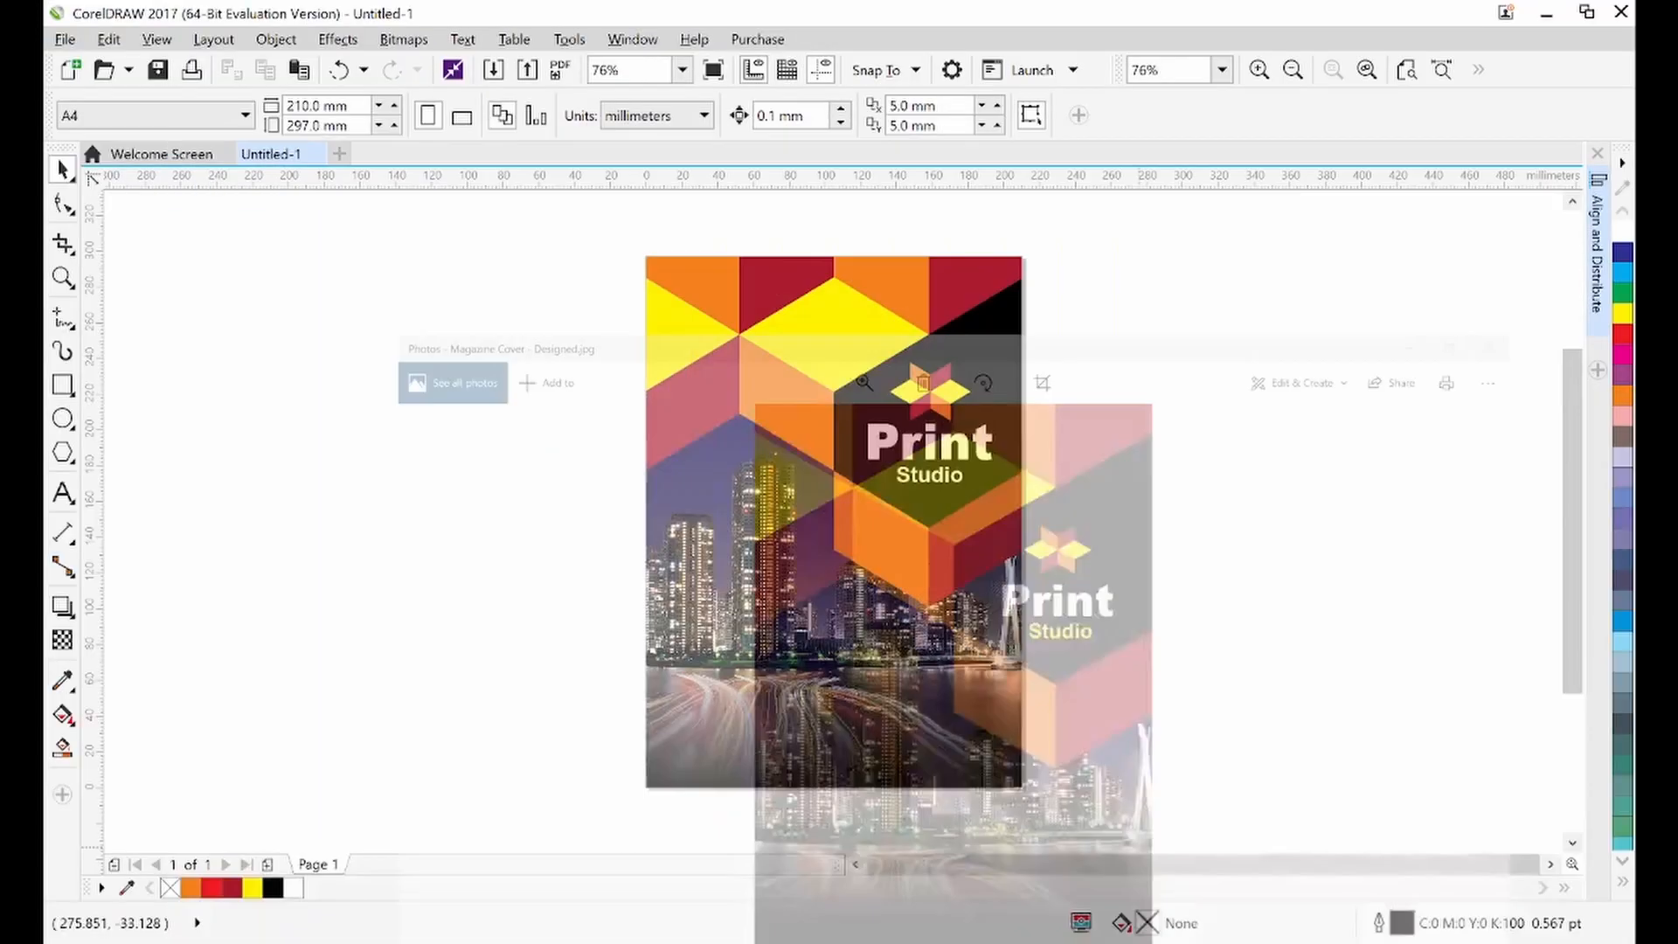
double_click(934, 446)
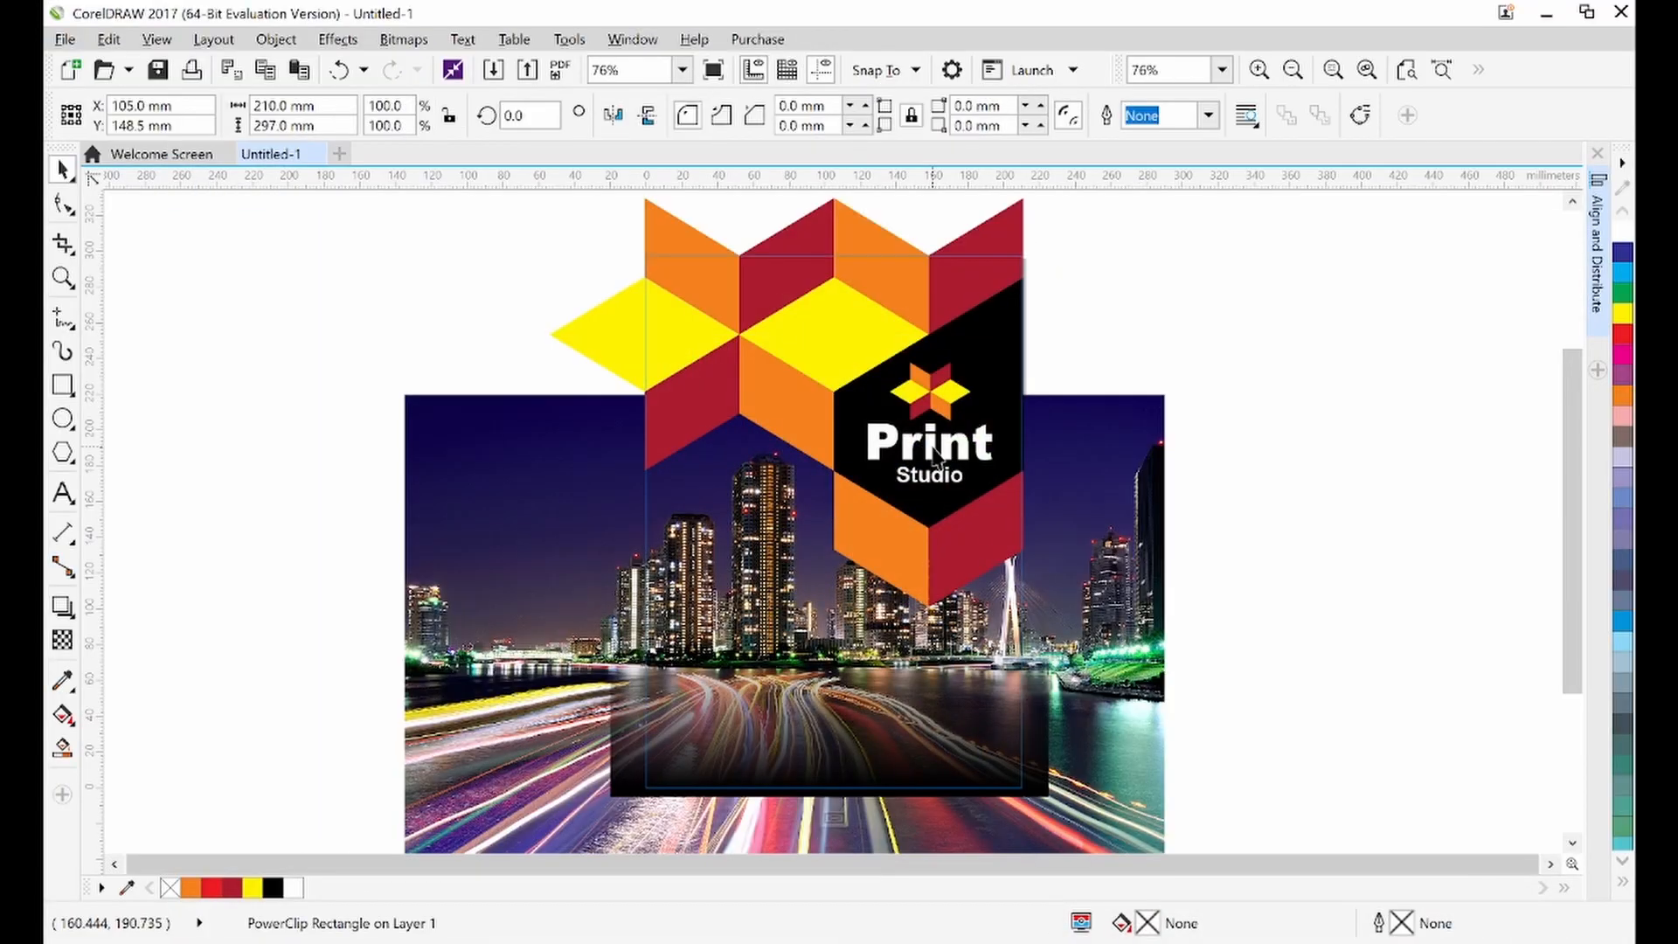
click(938, 483)
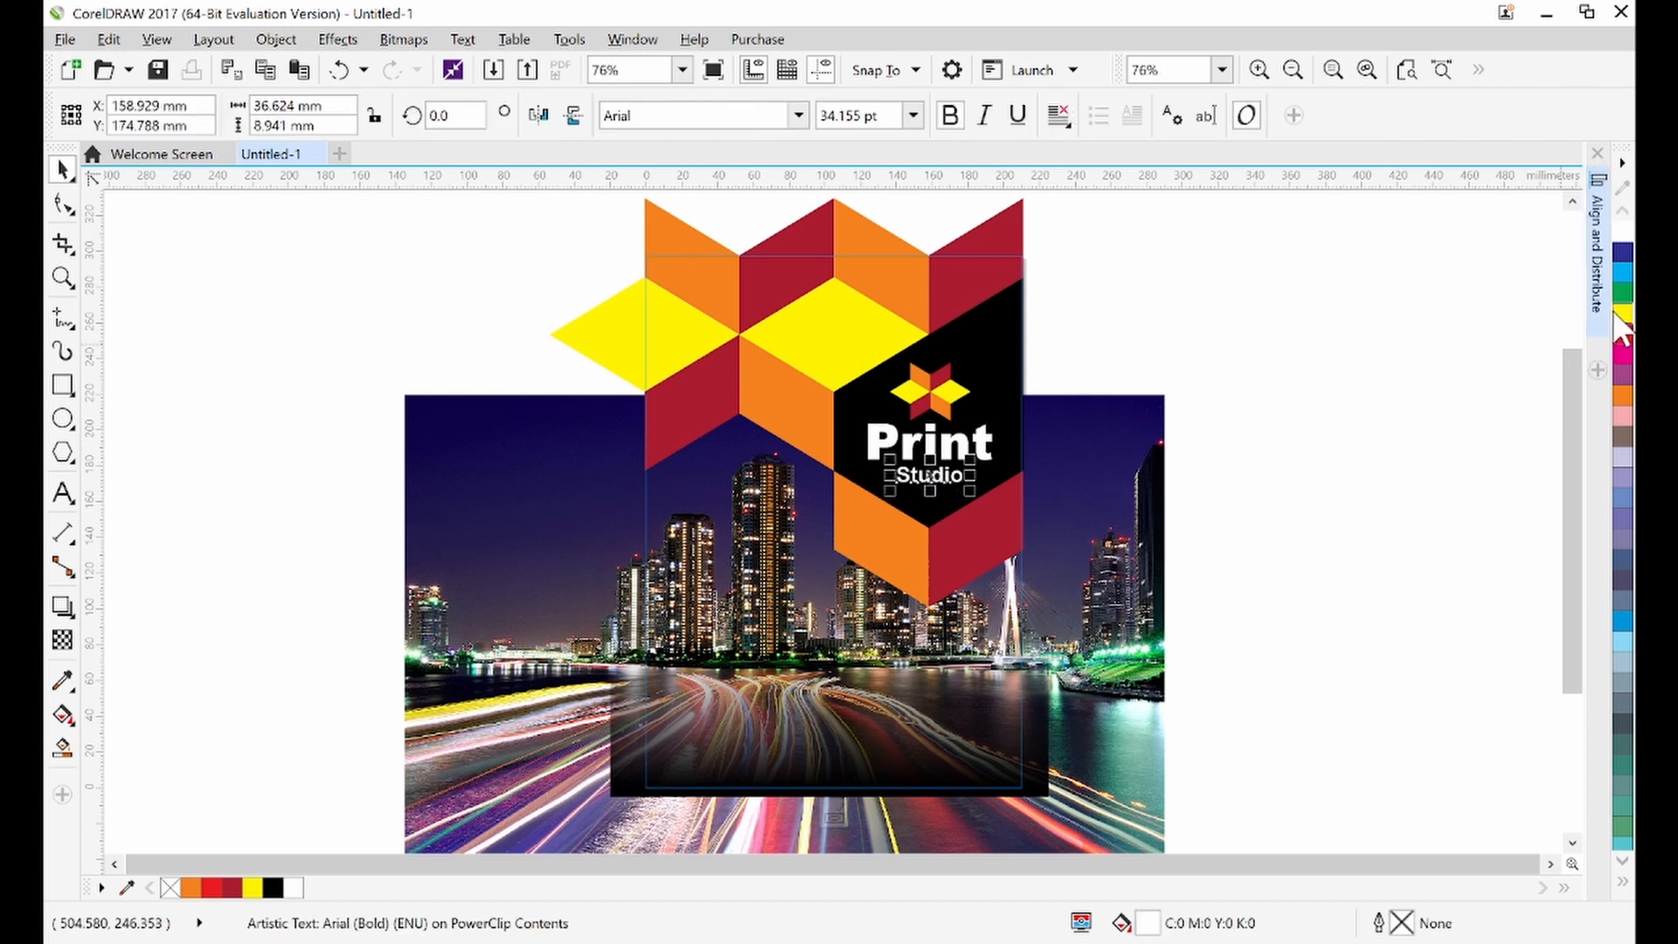
click(1622, 312)
click(1362, 393)
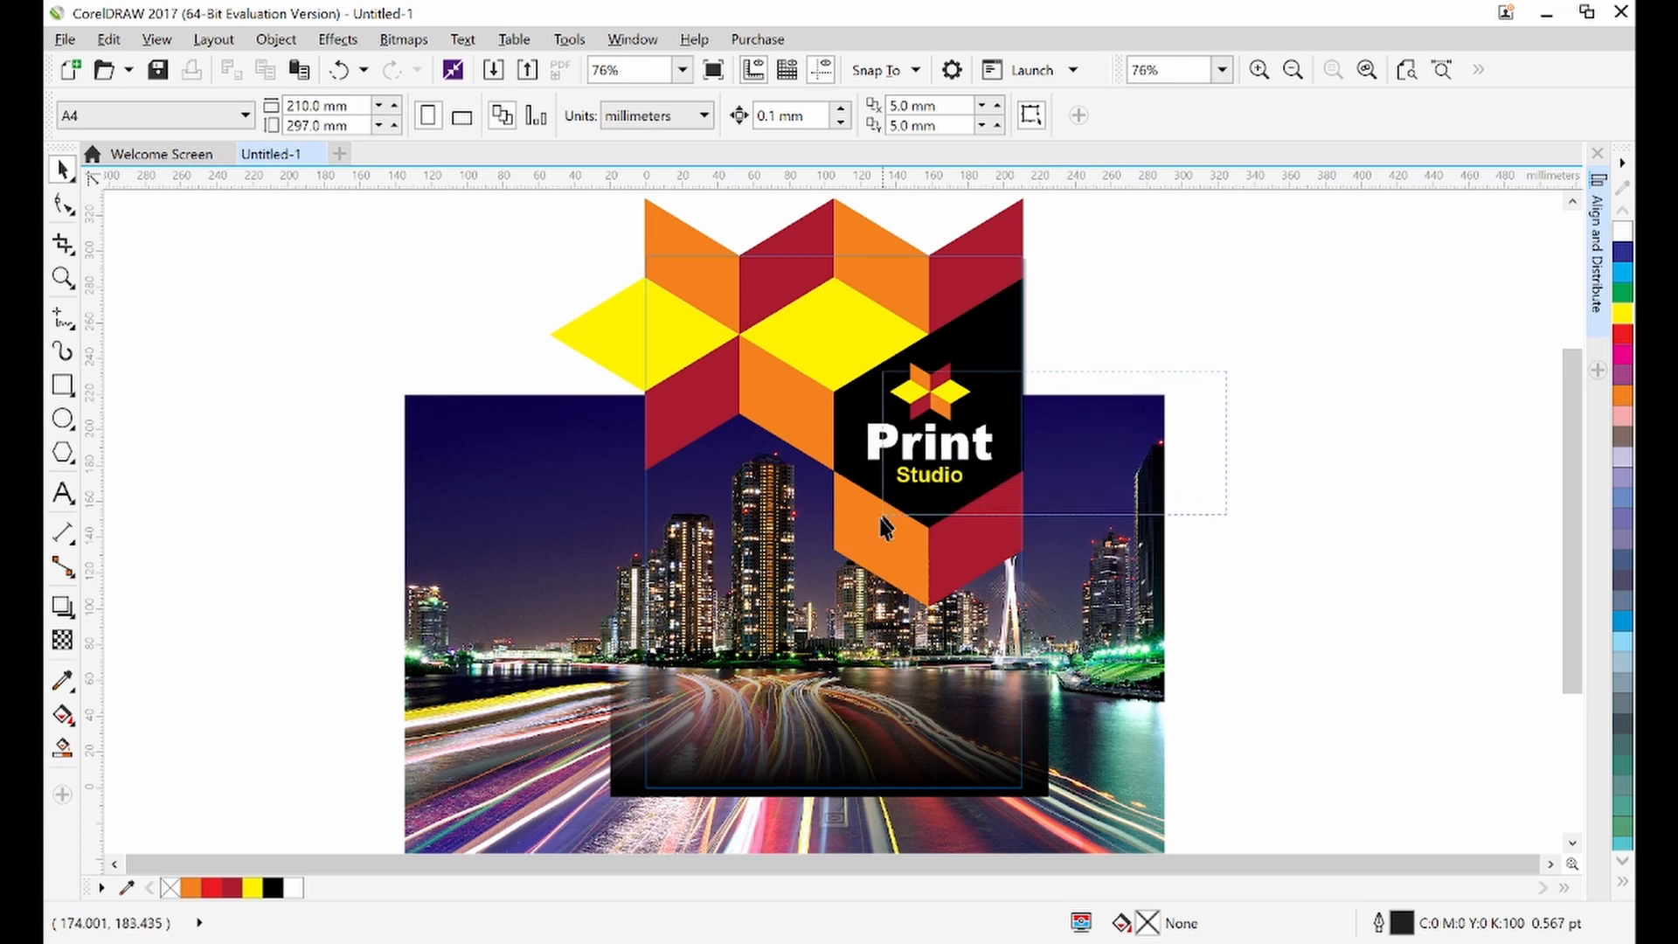
Scale the title lines down slightly from a corner handle
click(970, 455)
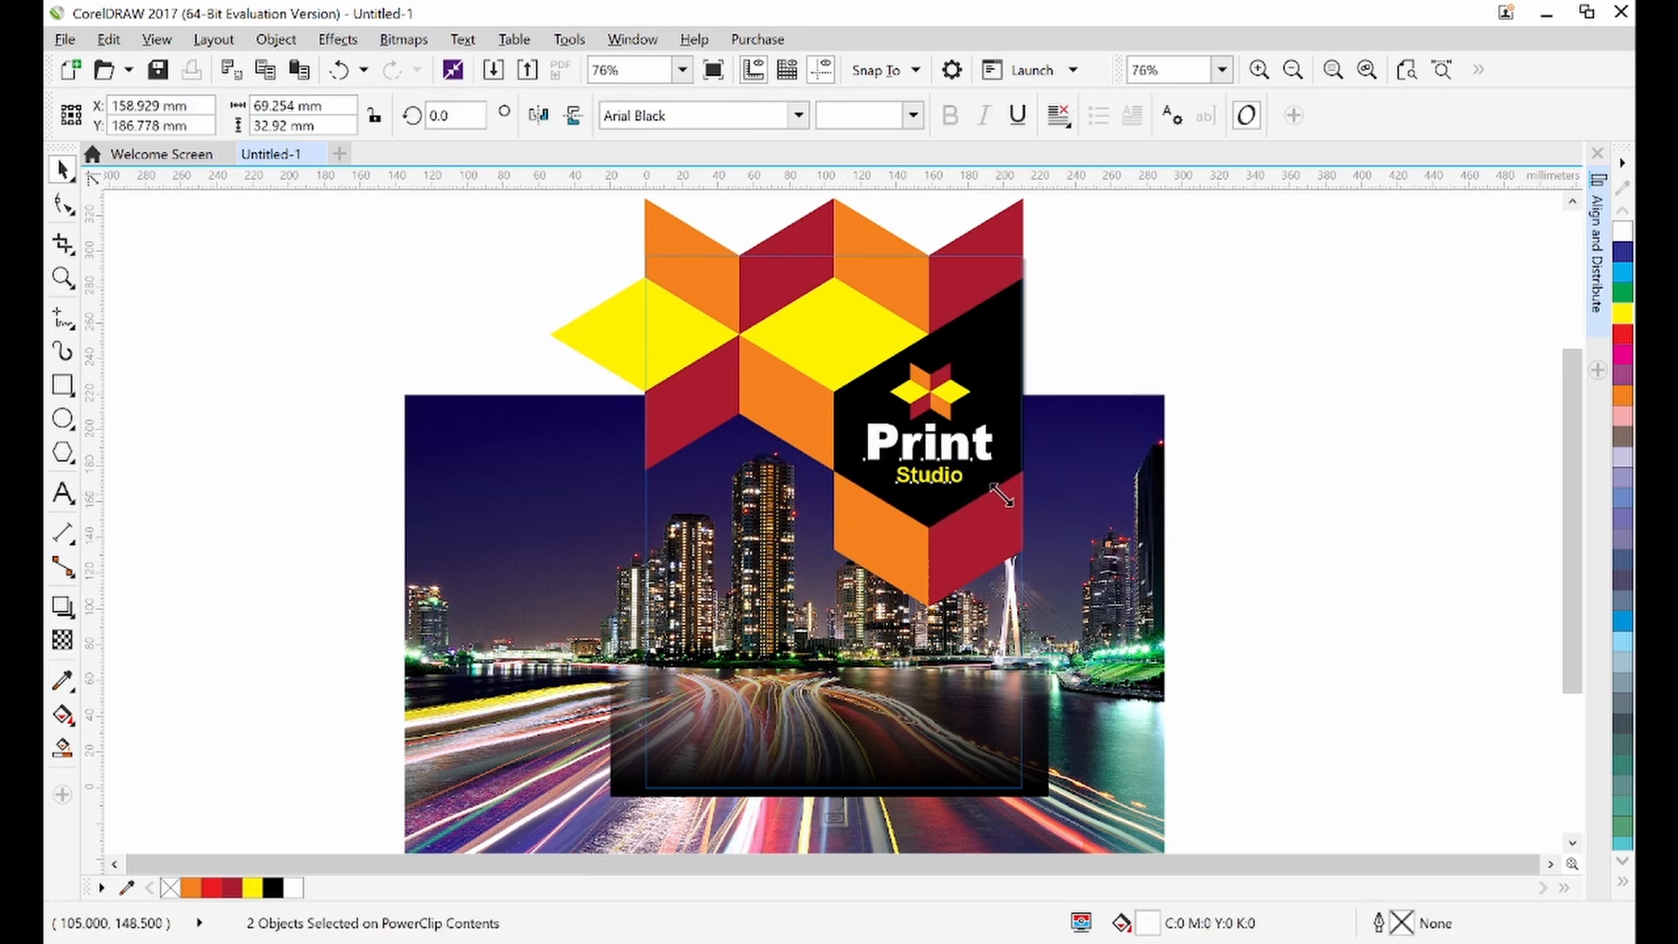
drag(999, 490, 999, 498)
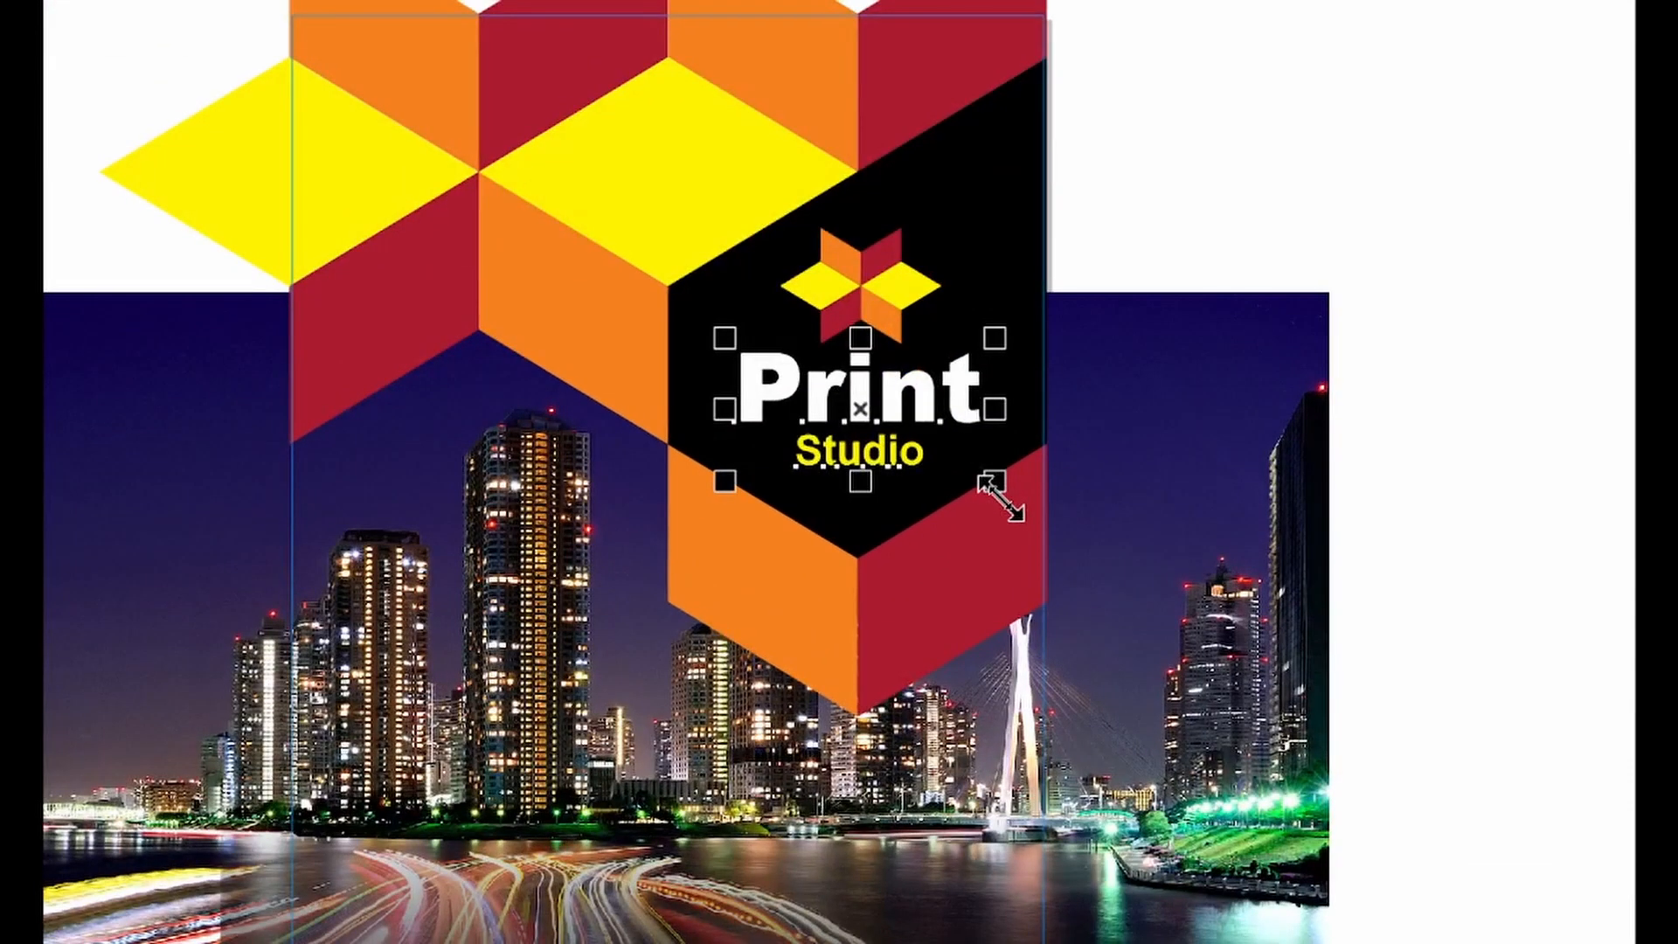
drag(999, 497, 991, 496)
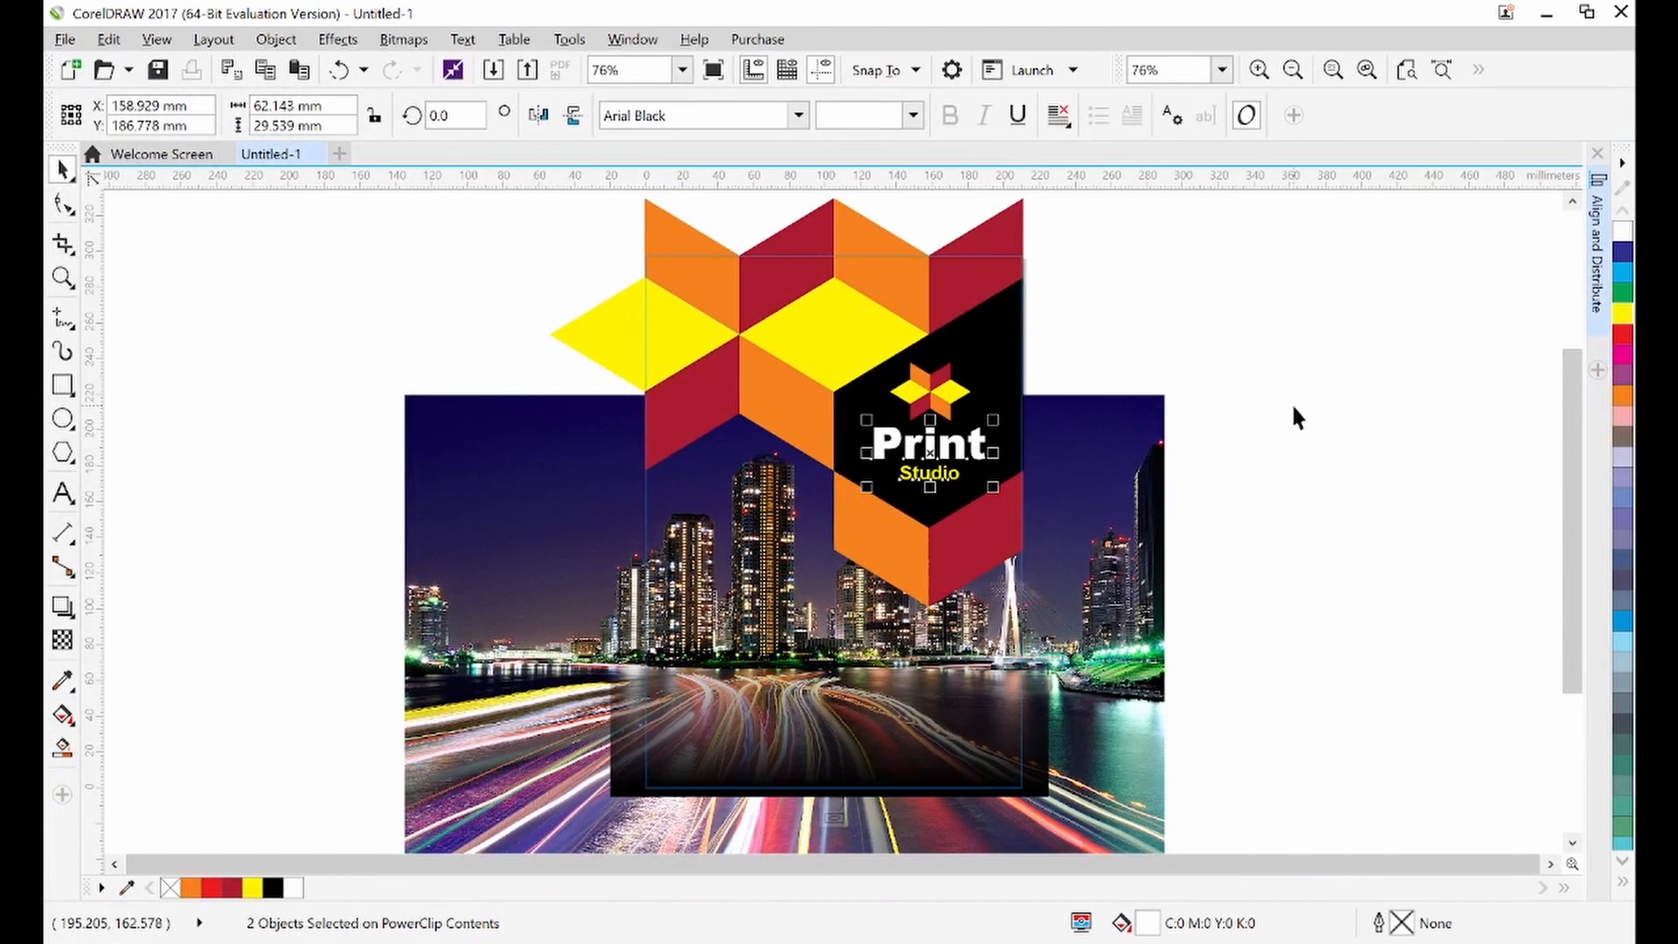
click(1593, 338)
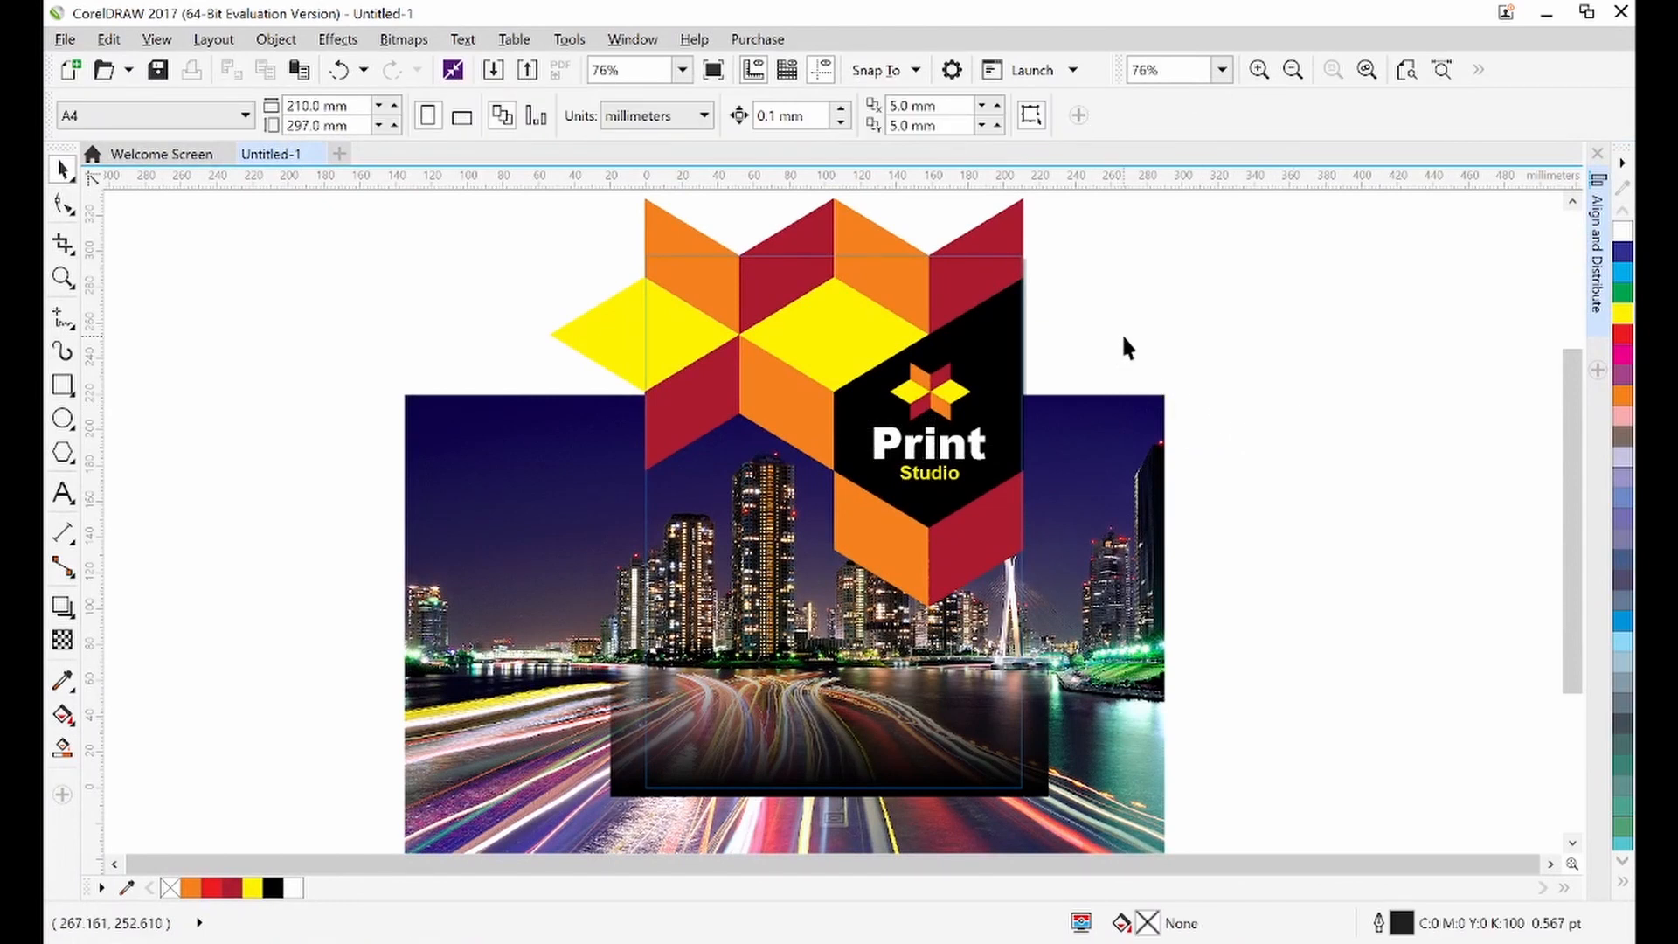
Nudge the star emblem and title lines together slightly right and up within the cube face
drag(1123, 337, 812, 521)
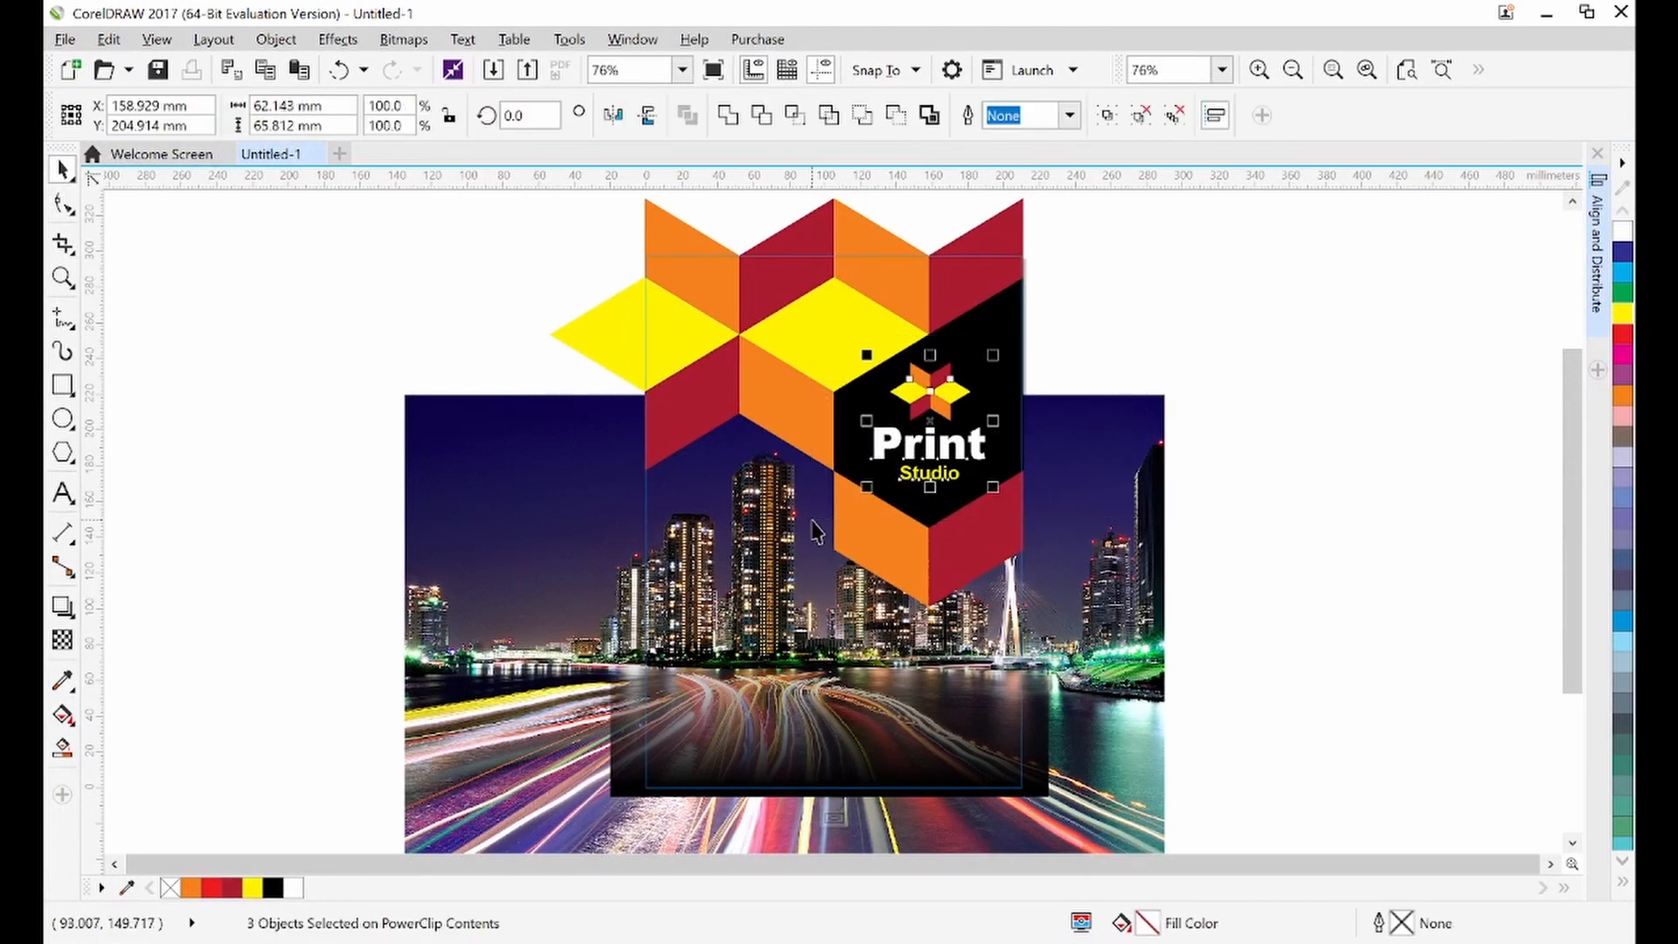
key(Down)
key(Down)
key(Down)
key(Down)
key(Down)
key(Down)
key(Down)
key(Down)
key(Down)
key(Down)
key(Down)
key(Down)
key(Down)
key(Down)
key(Down)
key(Down)
key(Down)
key(Down)
key(Down)
key(Down)
key(Right)
key(Right)
key(Right)
key(Right)
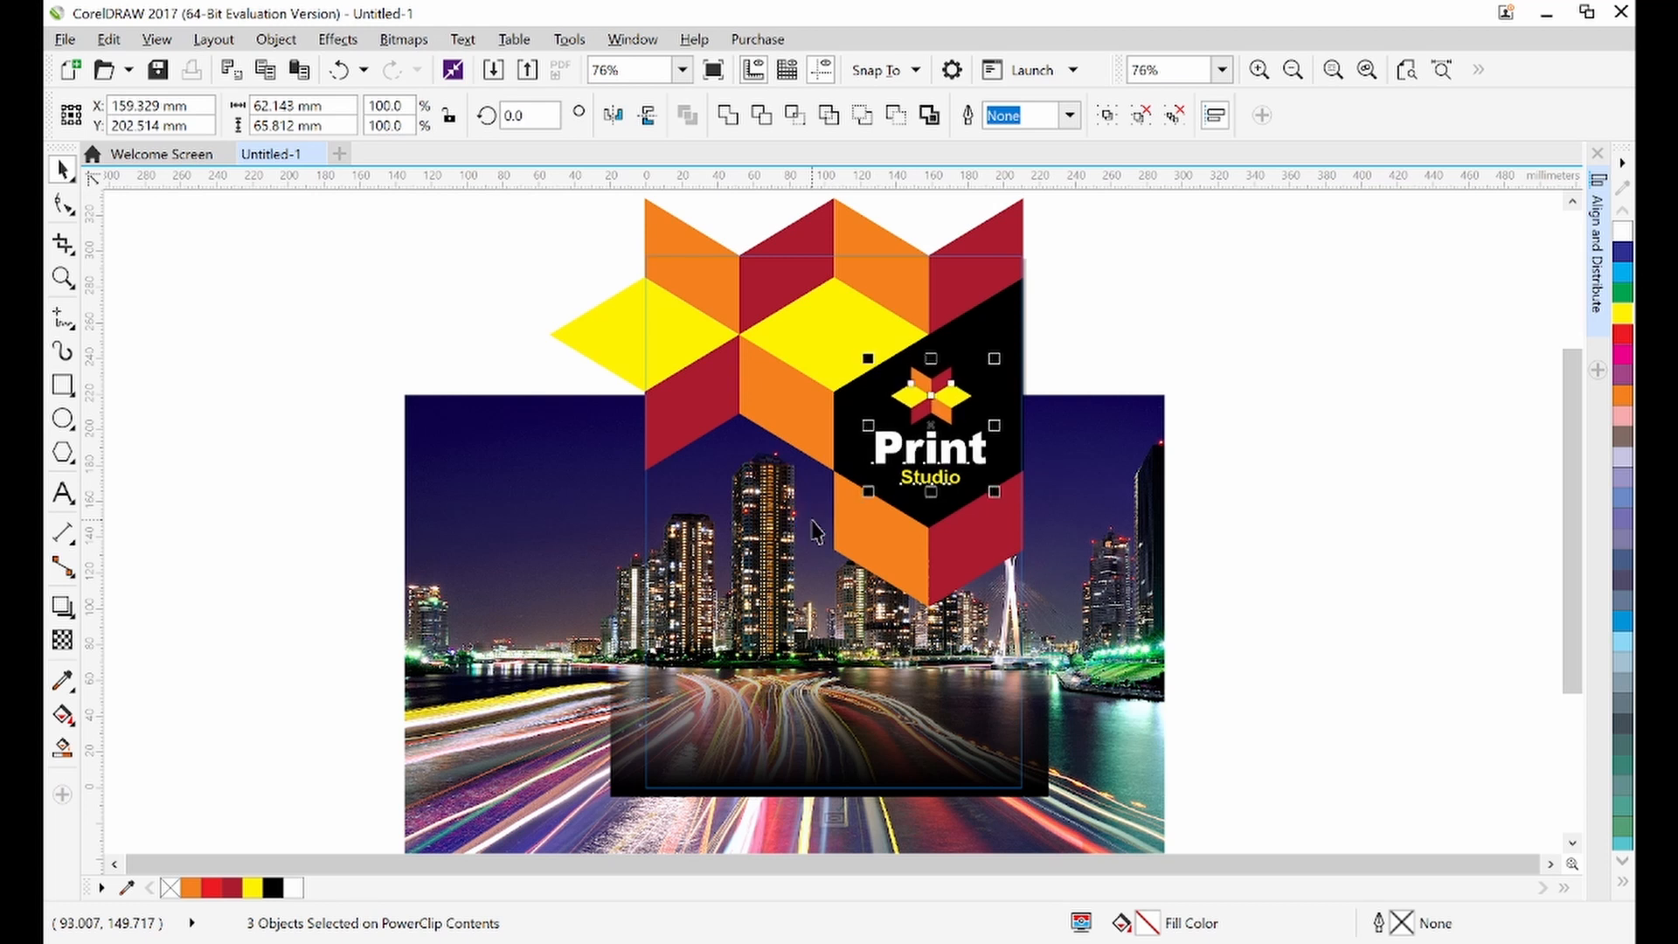
key(Up)
key(Up)
key(Up)
key(Up)
key(Up)
key(Up)
key(Up)
key(Up)
key(Right)
key(Right)
key(Right)
key(Right)
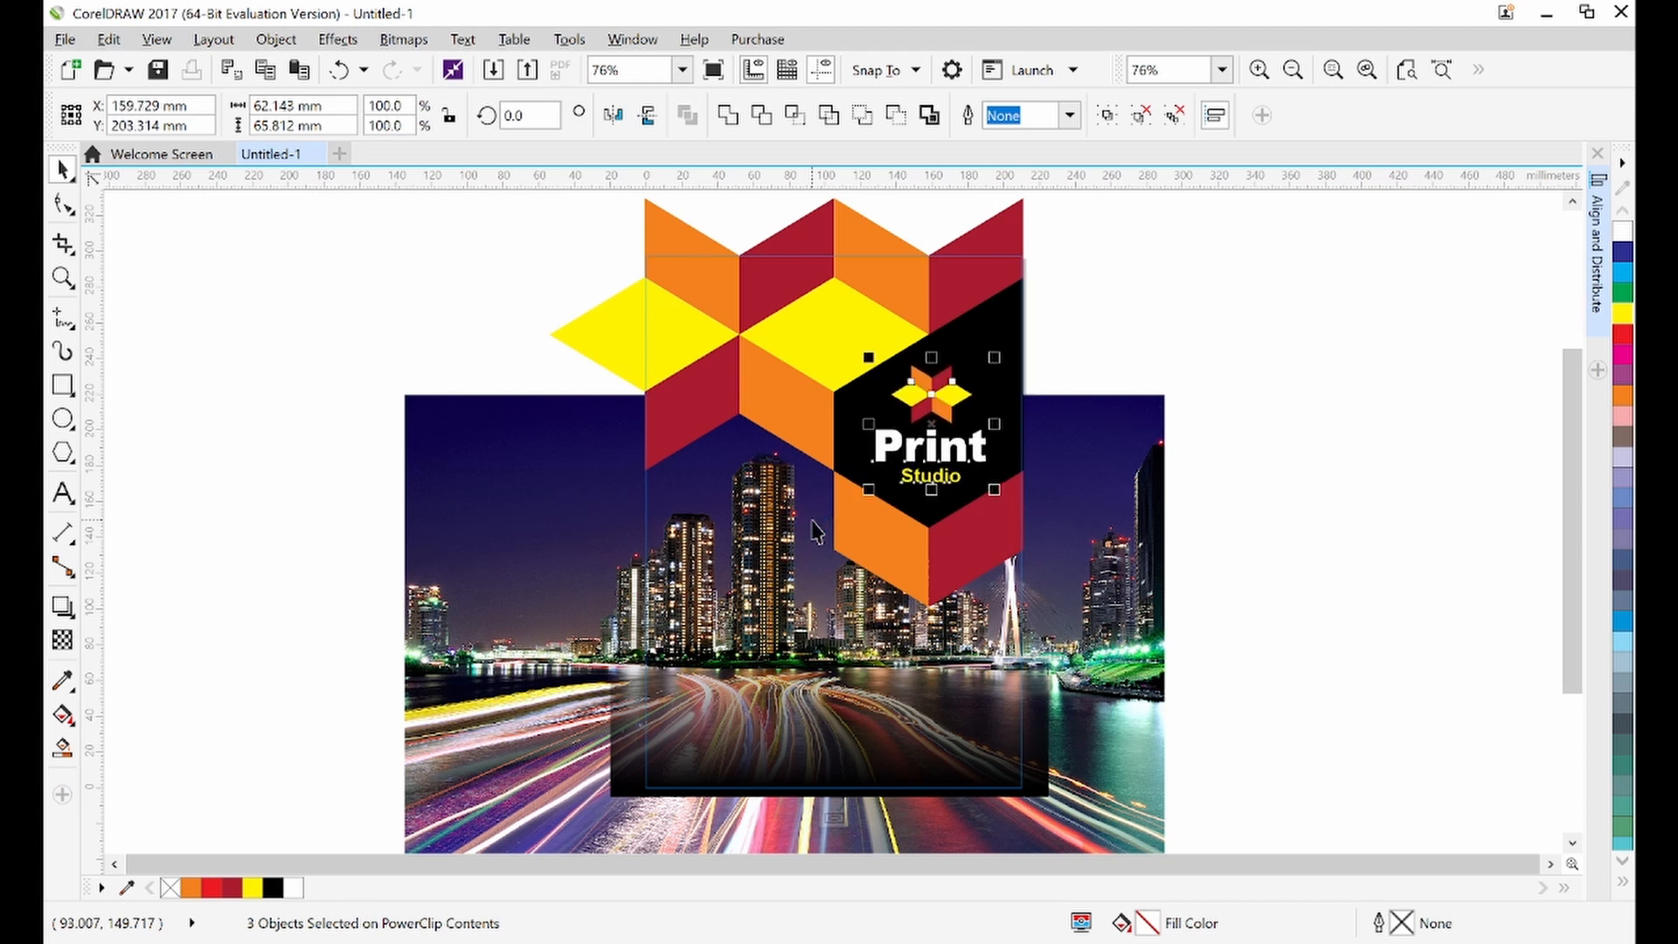
click(1245, 270)
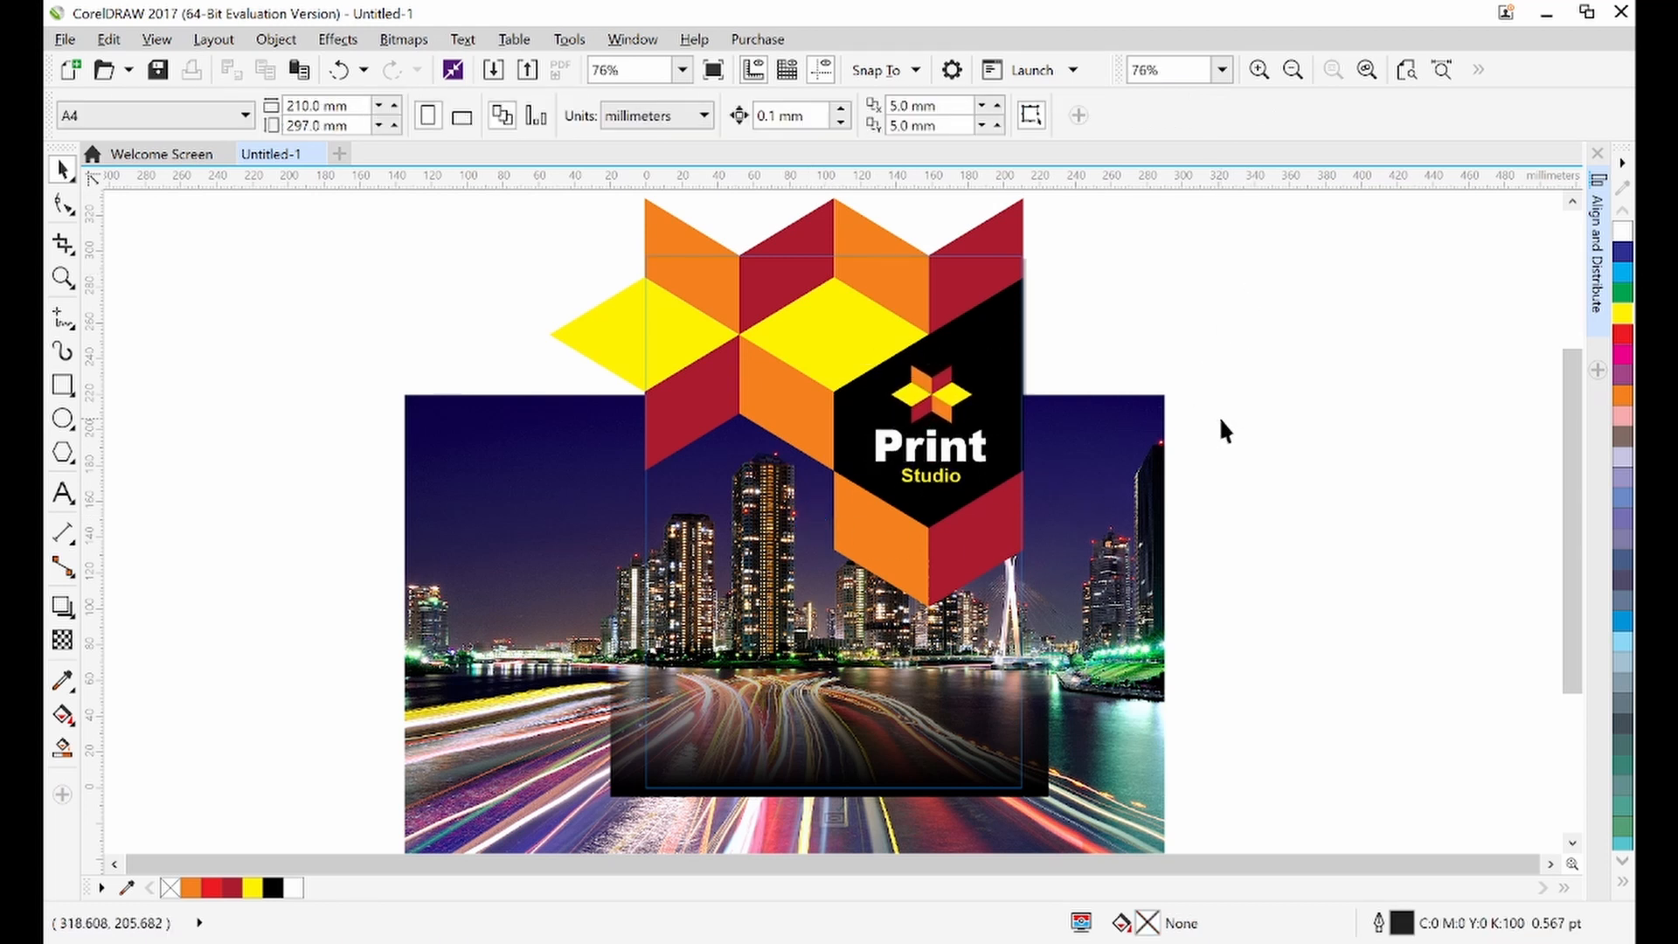
Compare the cover against the reference image Magazine Cover - Designed.jpg
drag(1250, 416, 790, 537)
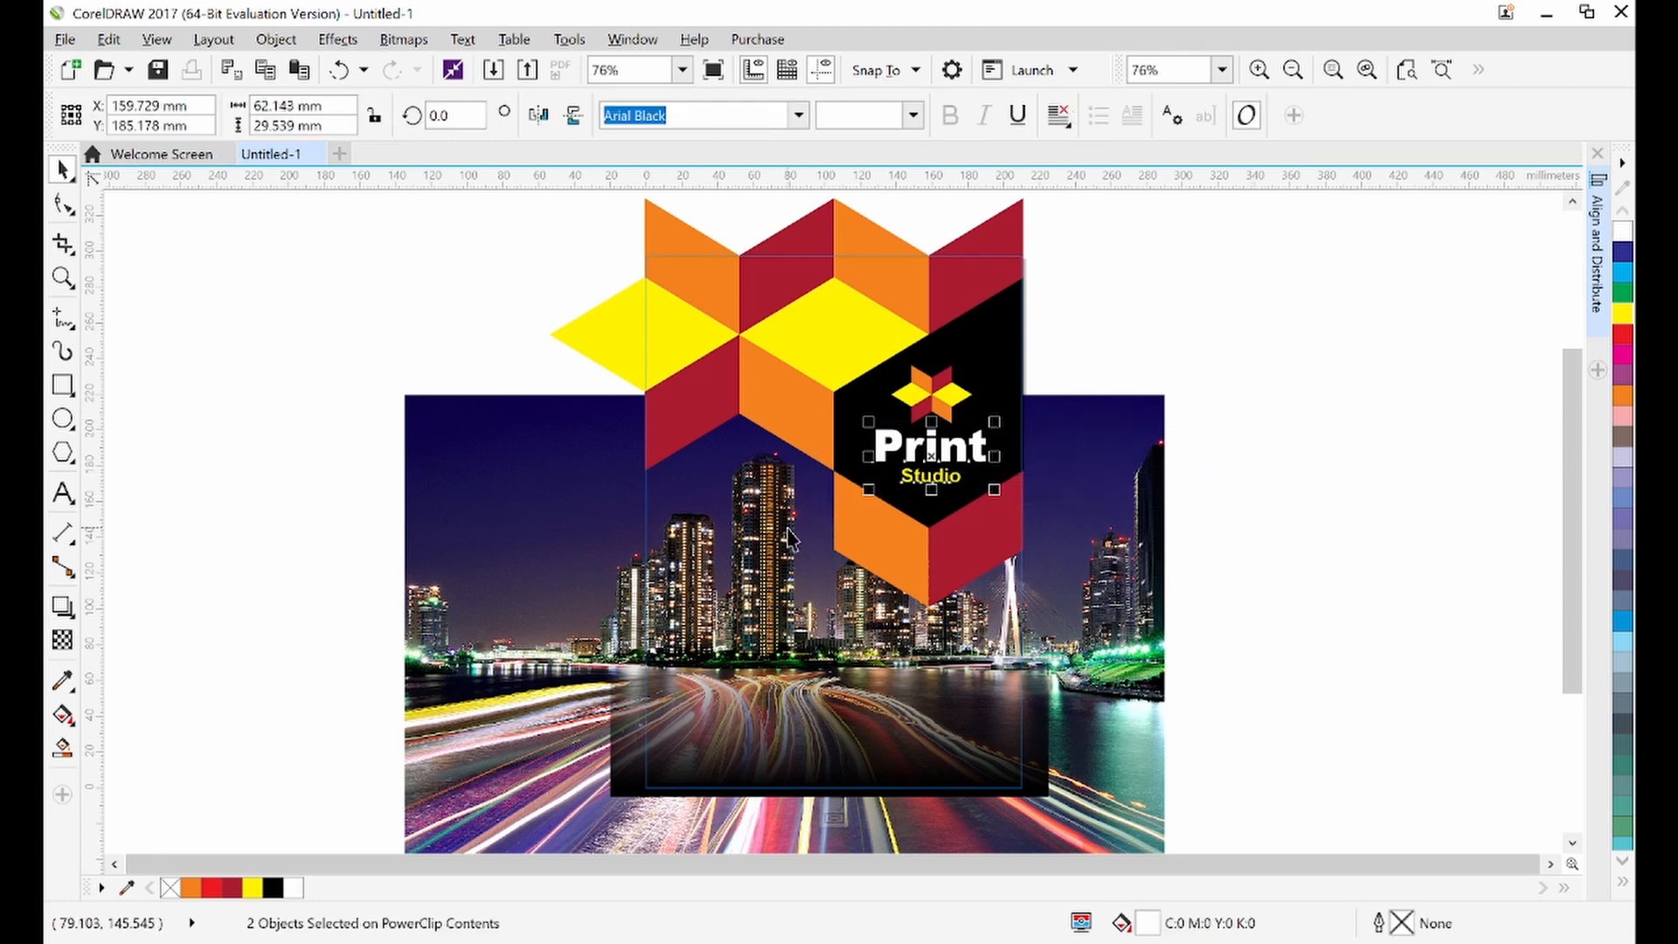
click(1330, 363)
mouse_move(1055, 942)
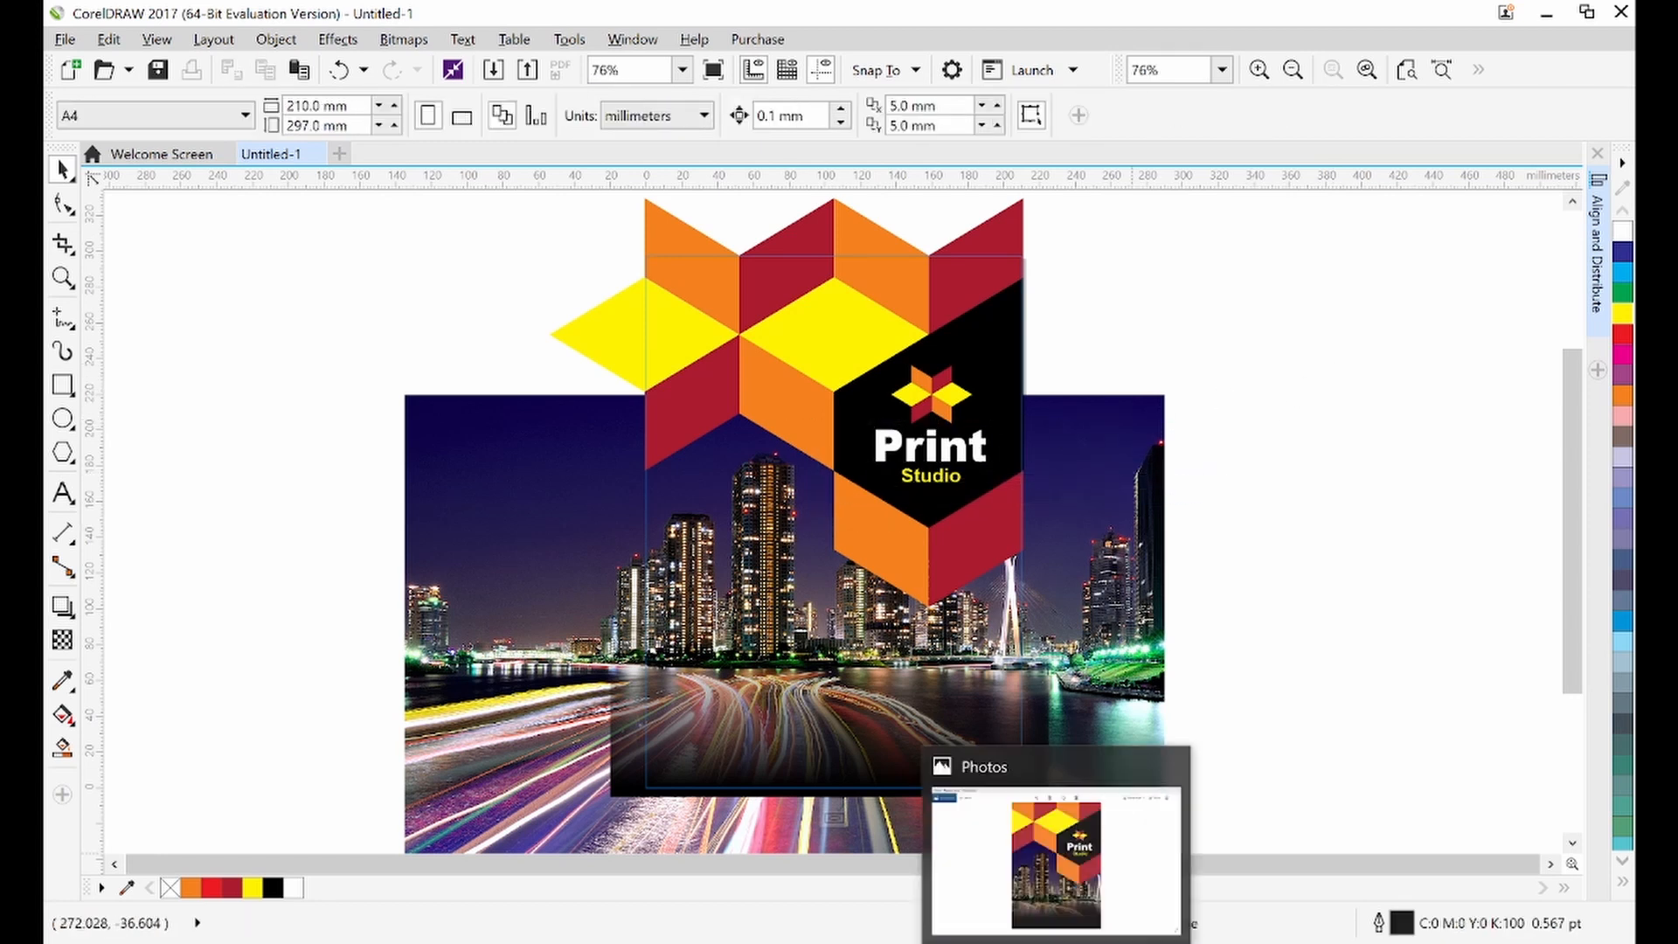
click(1056, 860)
click(1056, 942)
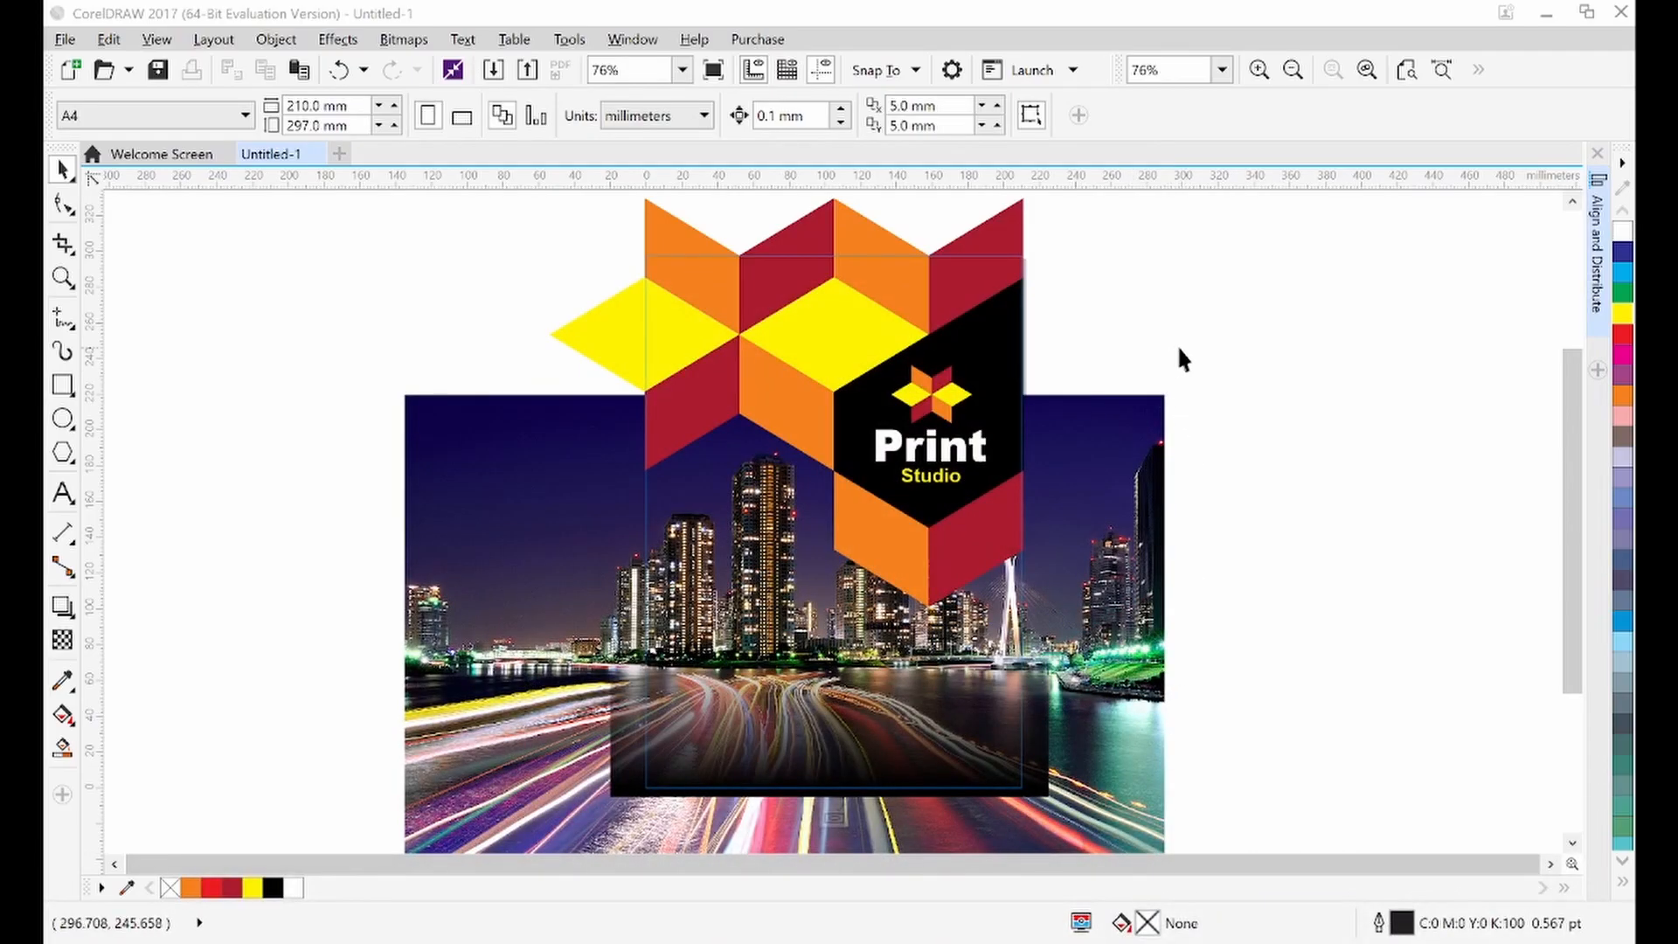
drag(1181, 346, 841, 513)
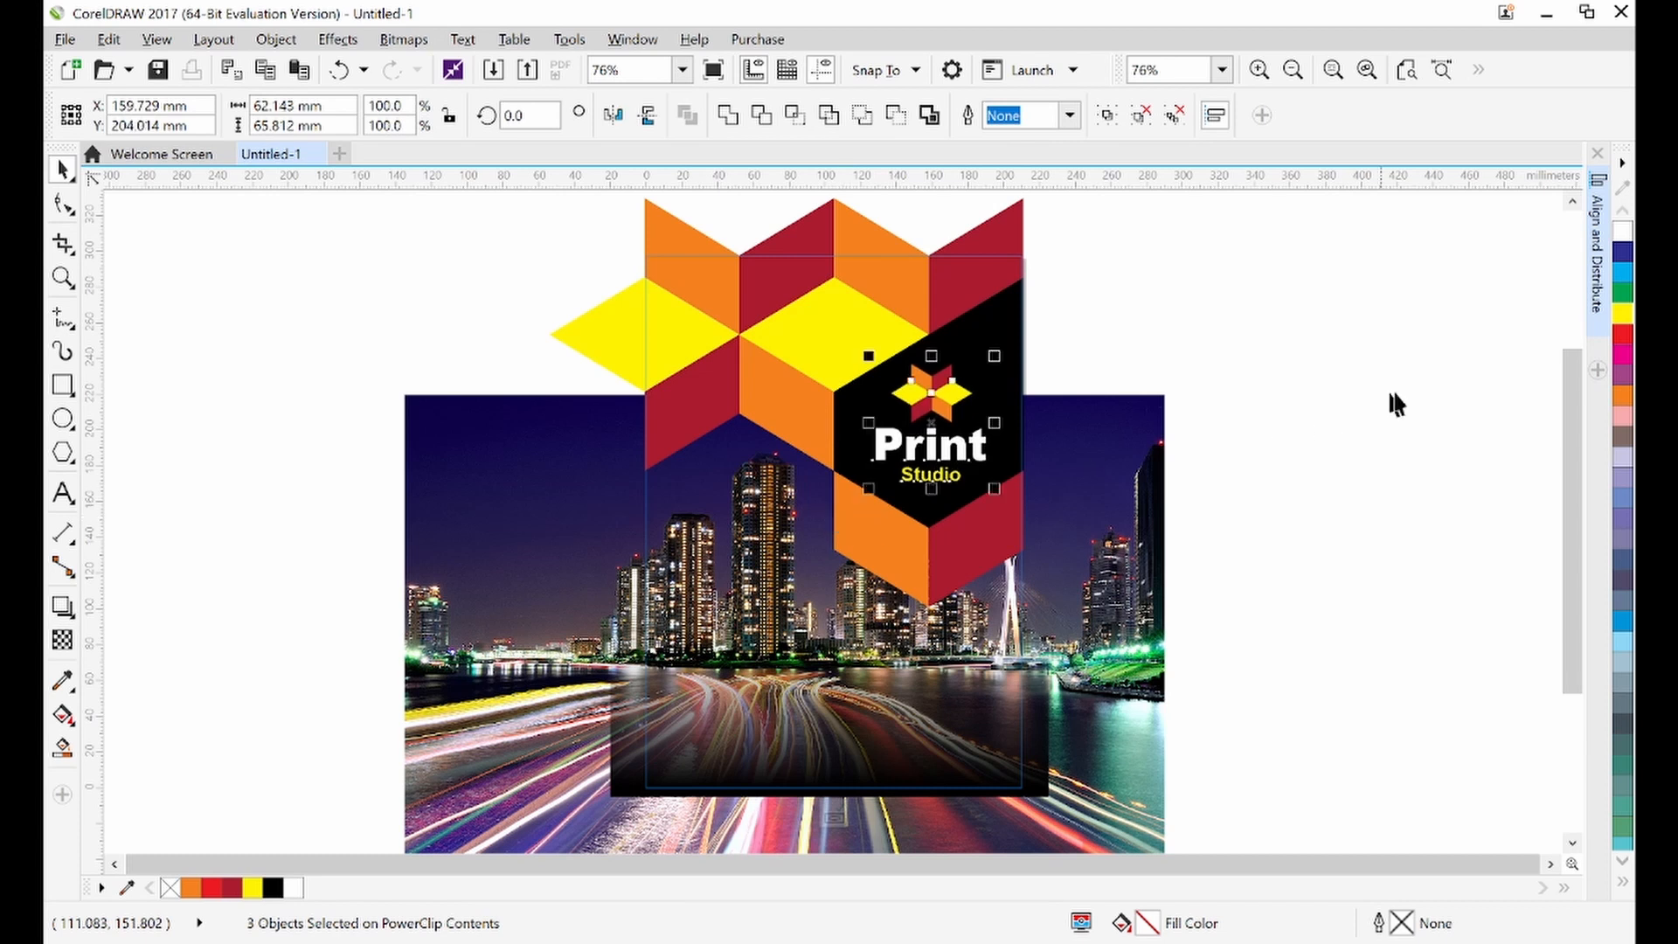
click(1342, 419)
click(1075, 943)
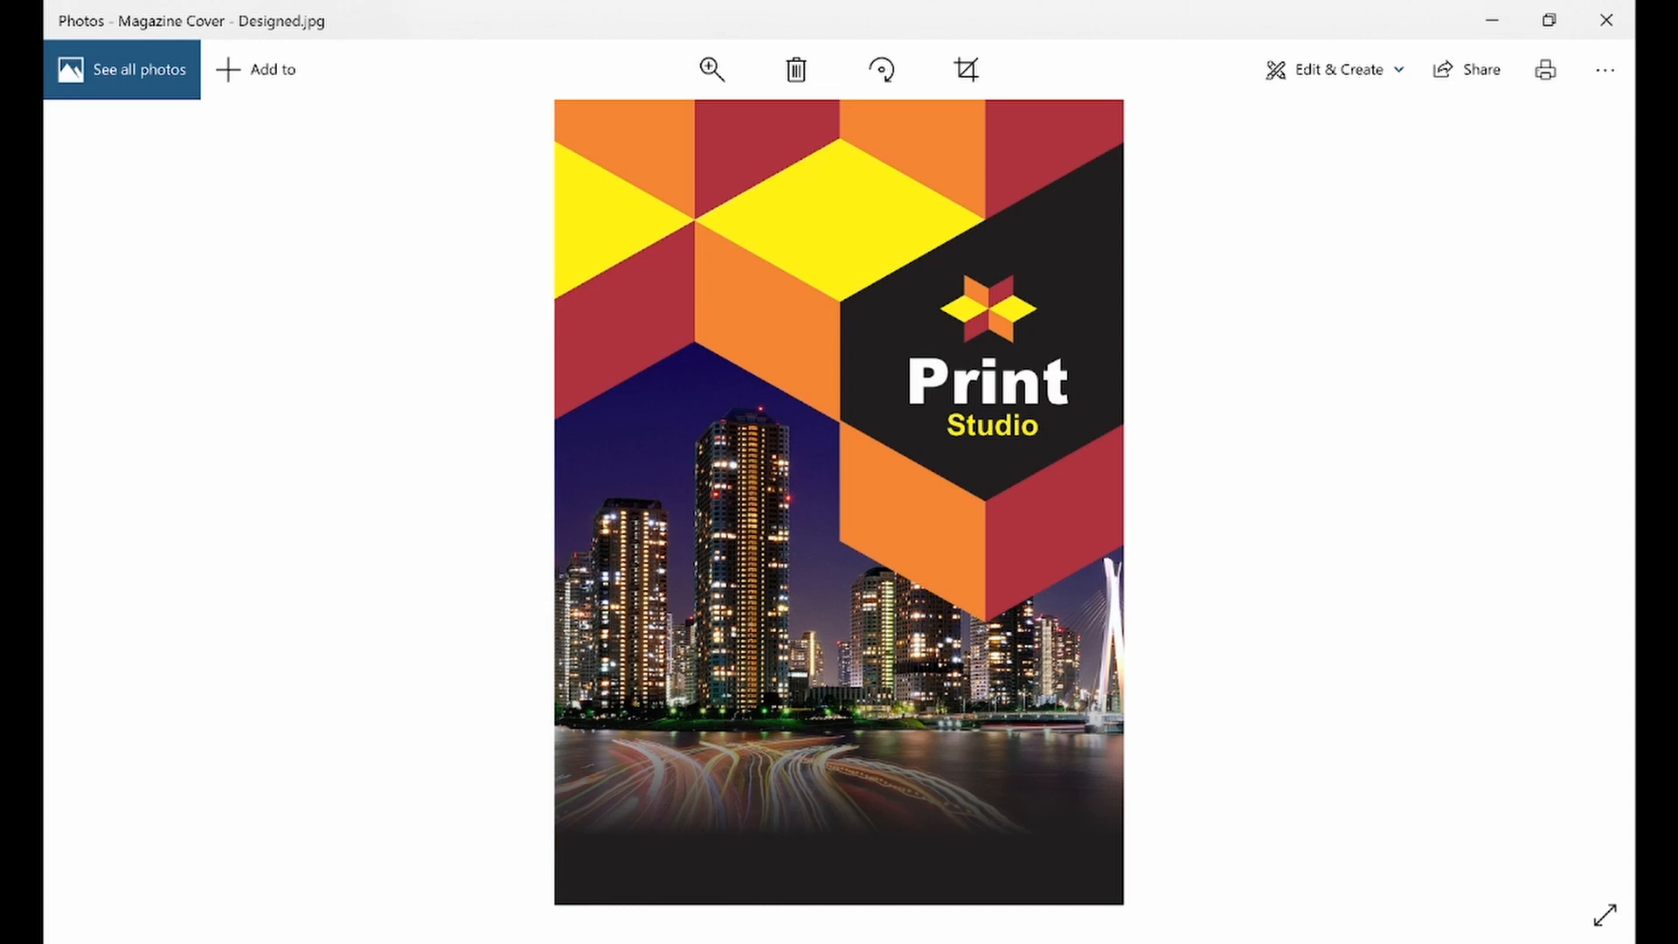
click(1075, 943)
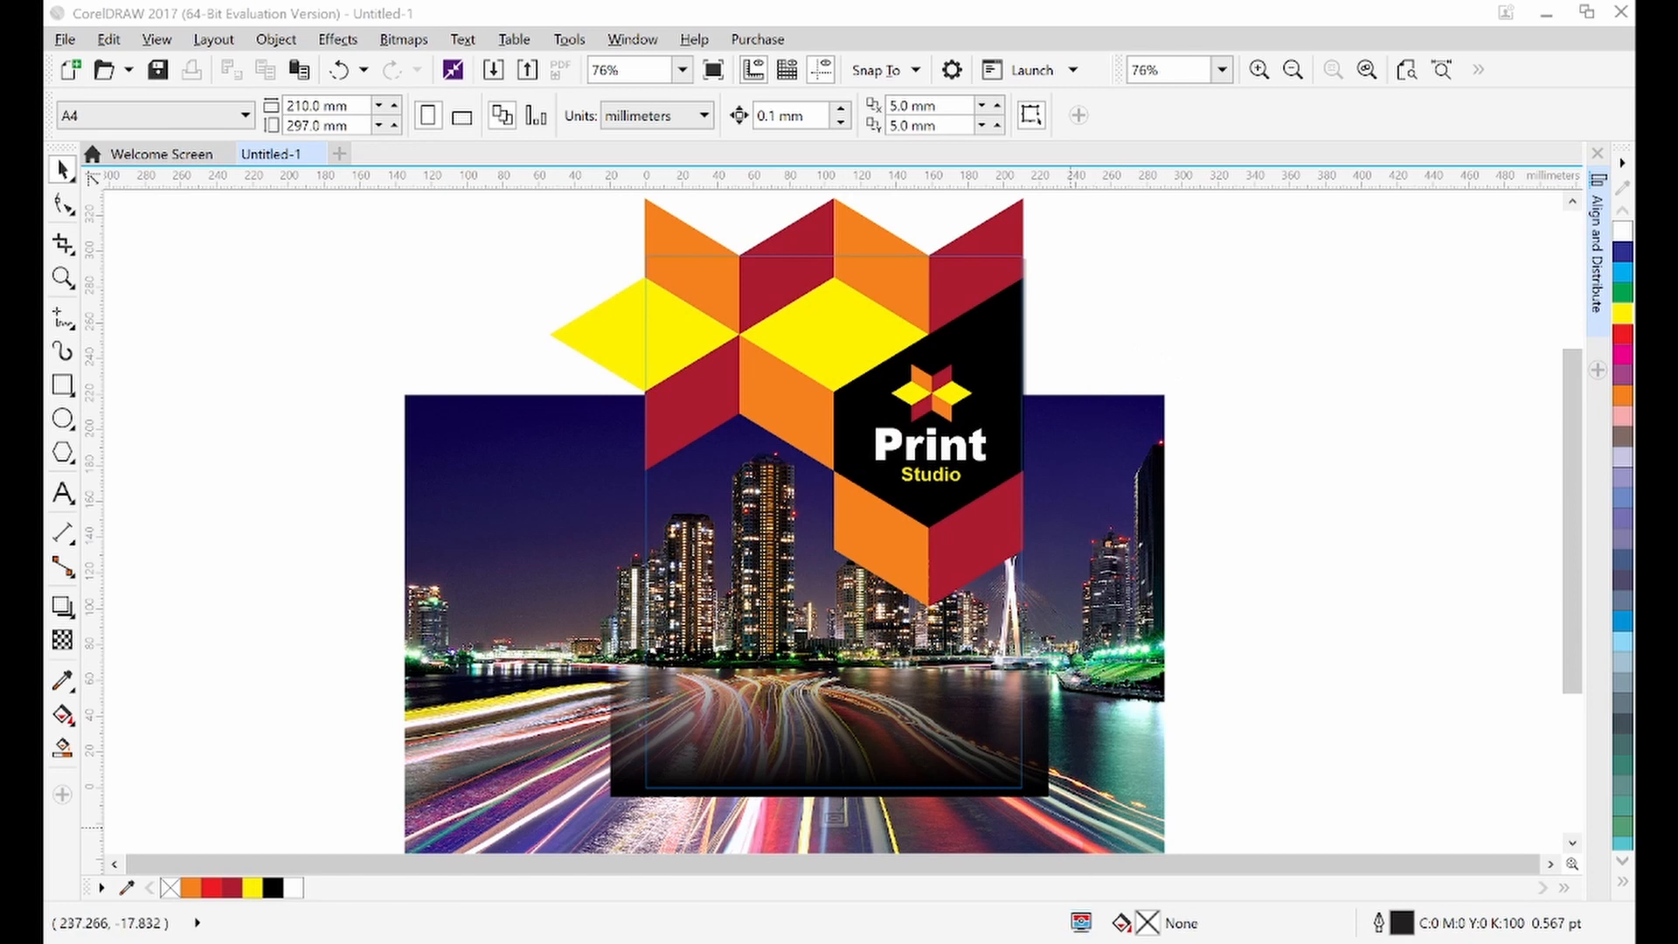
click(1075, 943)
click(1075, 943)
Nudge the 'Studio' line slightly down under 'Print'
click(947, 482)
ctrl+click(951, 494)
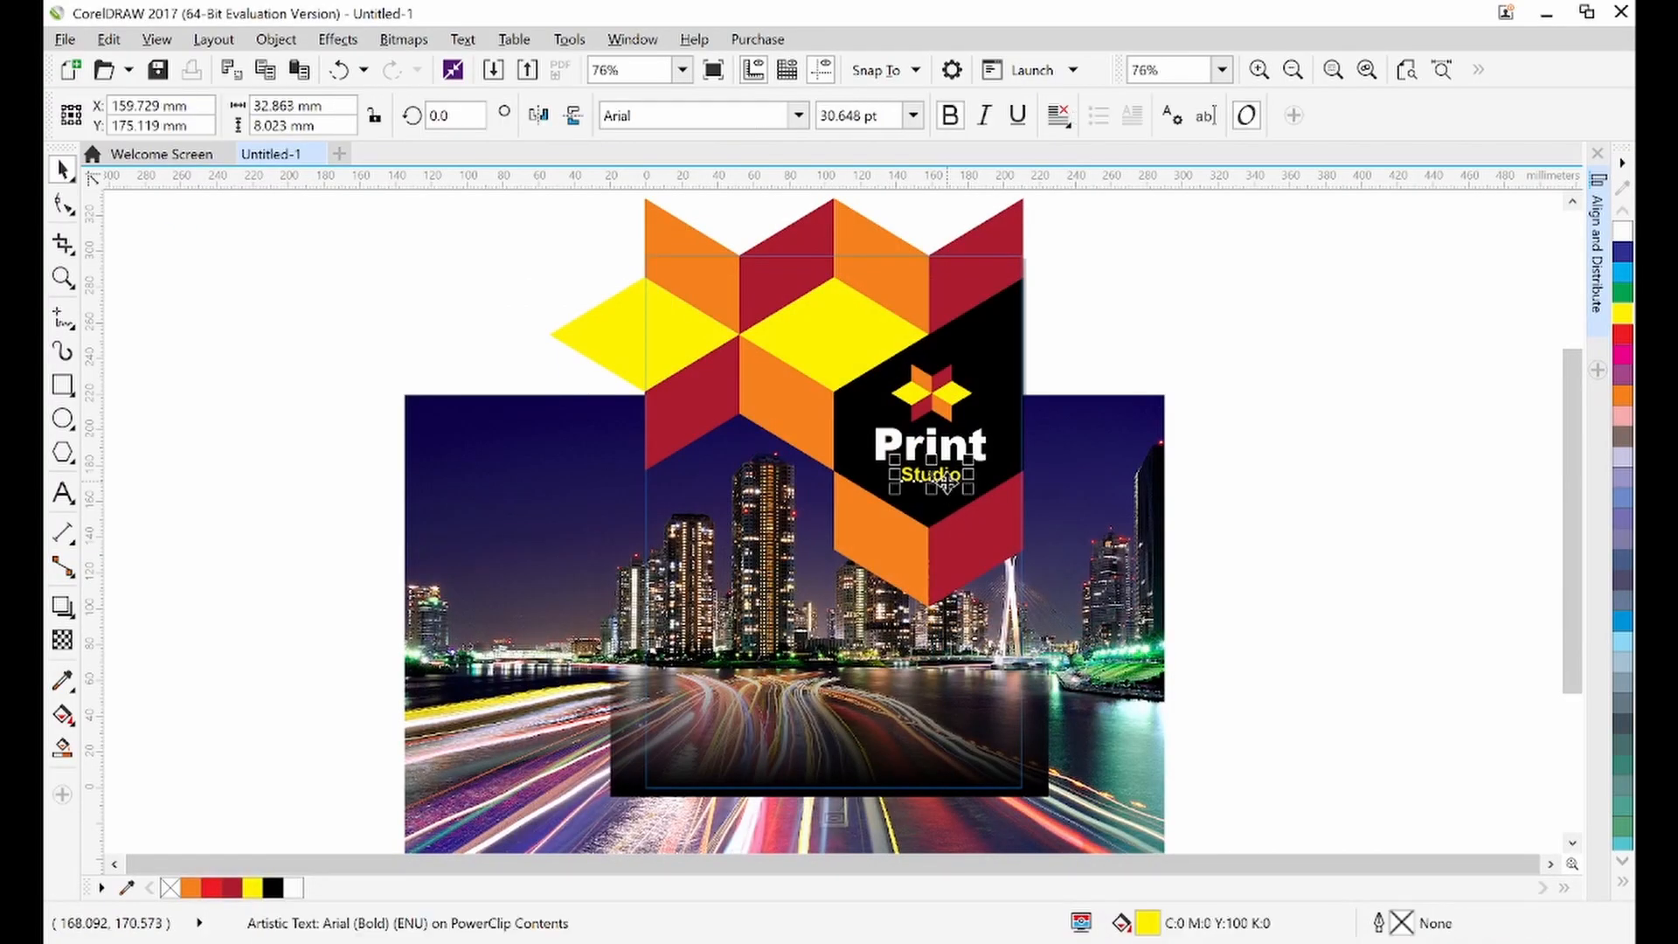
drag(974, 495, 975, 498)
click(1105, 331)
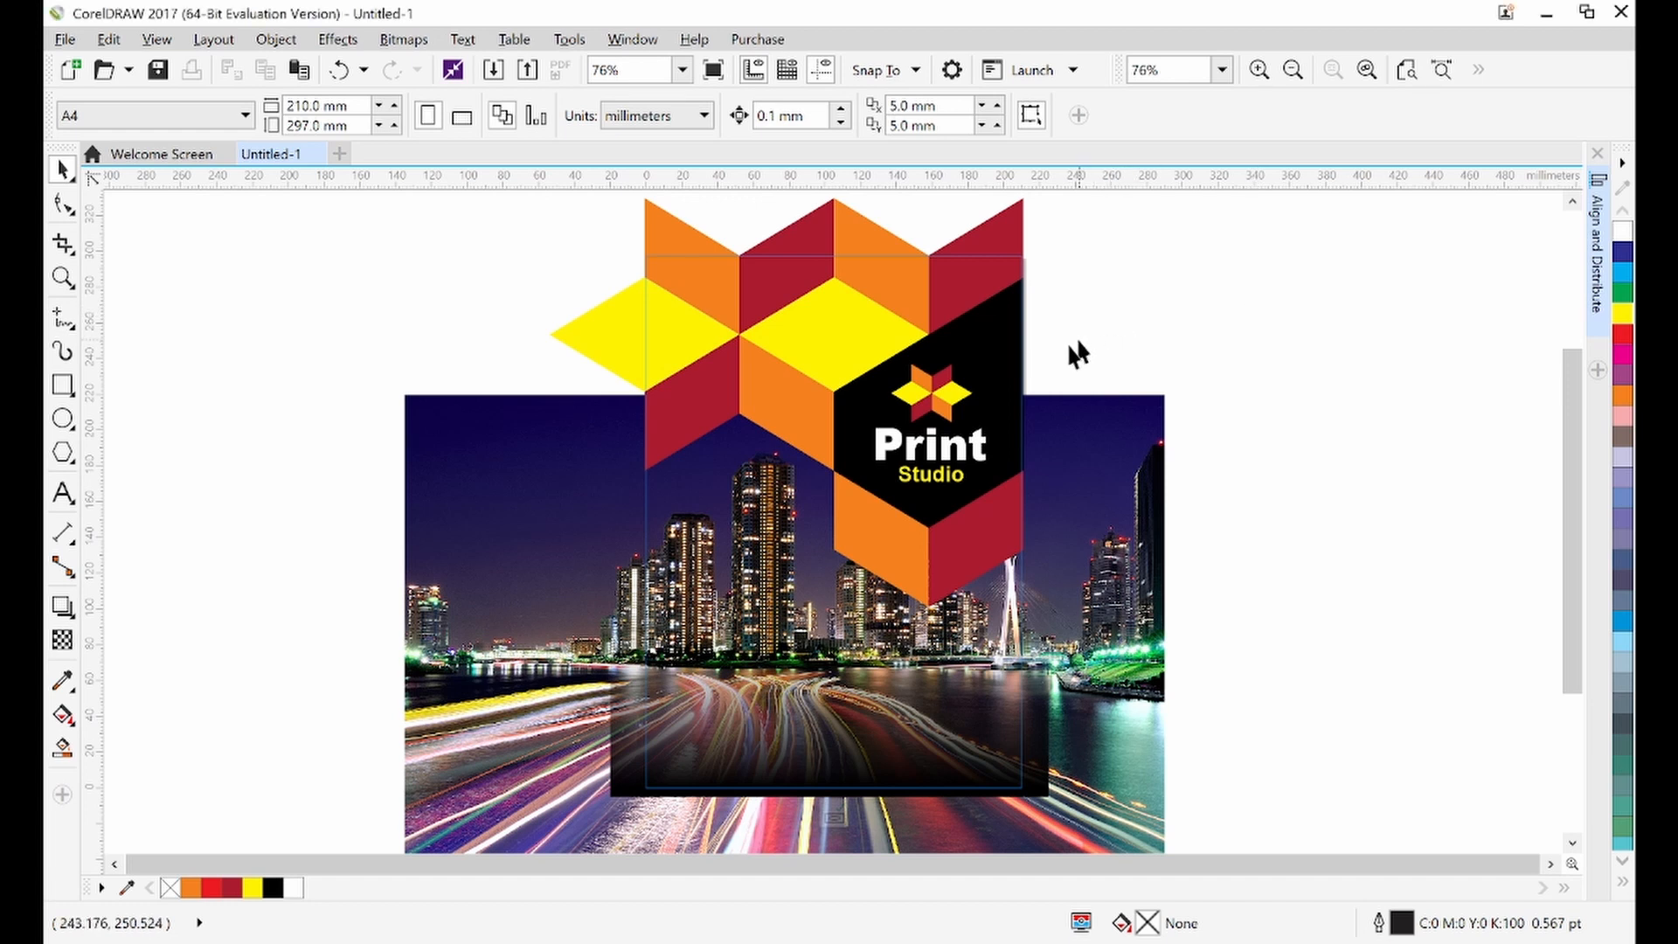
Nudge the star emblem and title lines up slightly
drag(1080, 351, 812, 537)
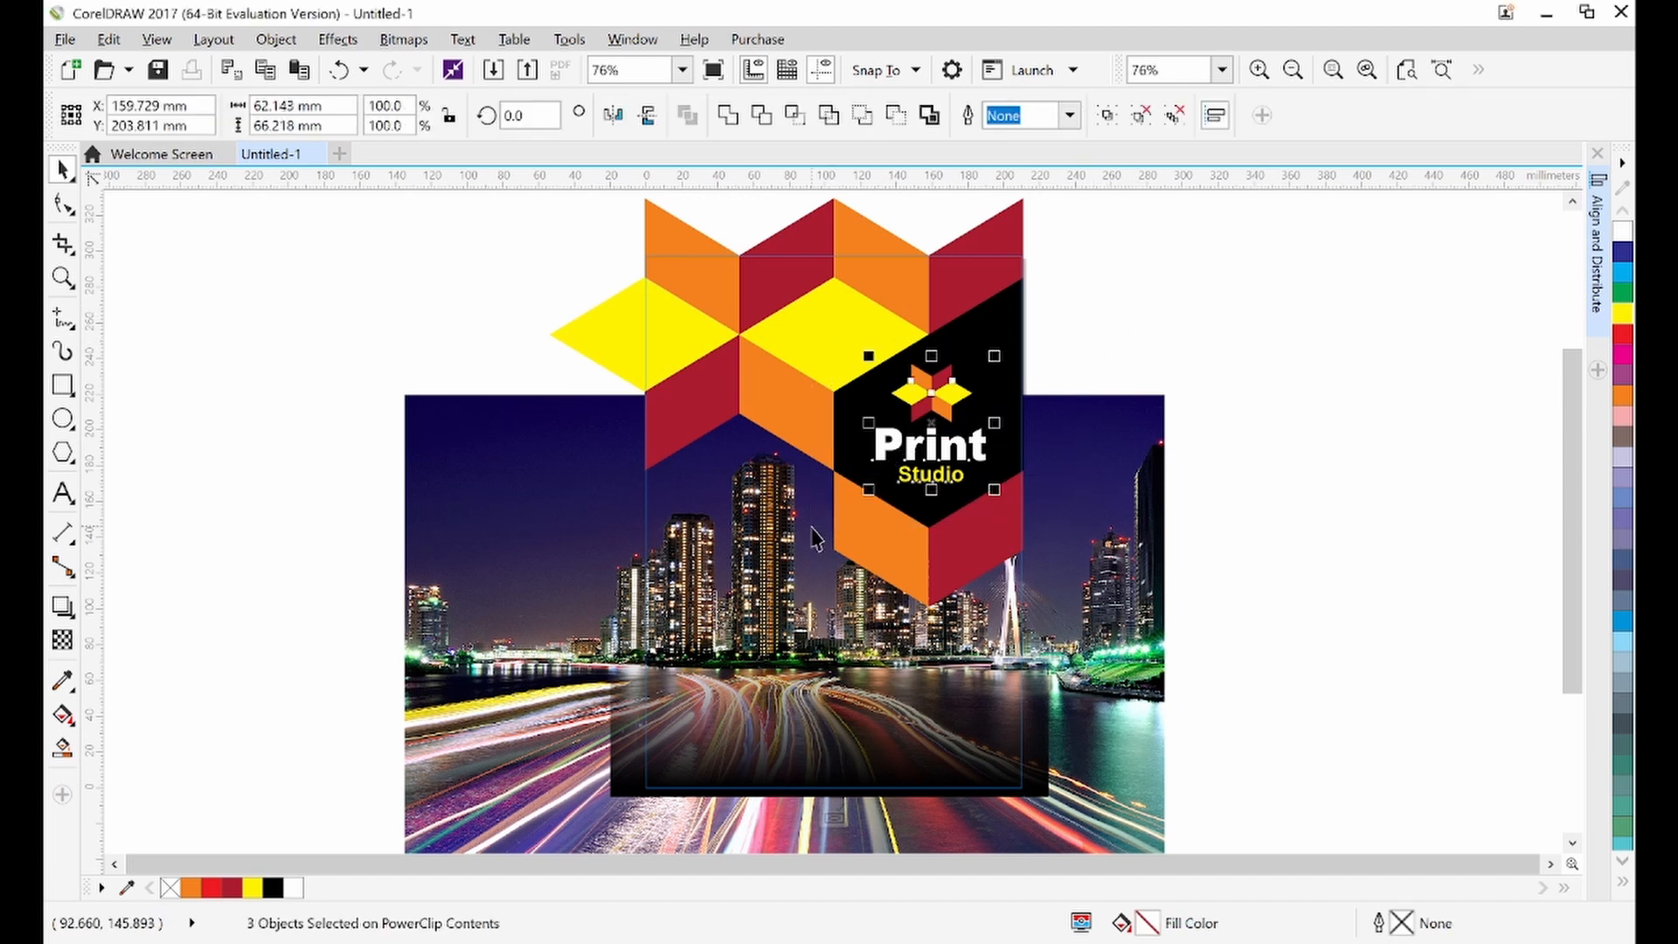
key(Up)
key(Up)
key(Up)
key(Up)
click(1134, 356)
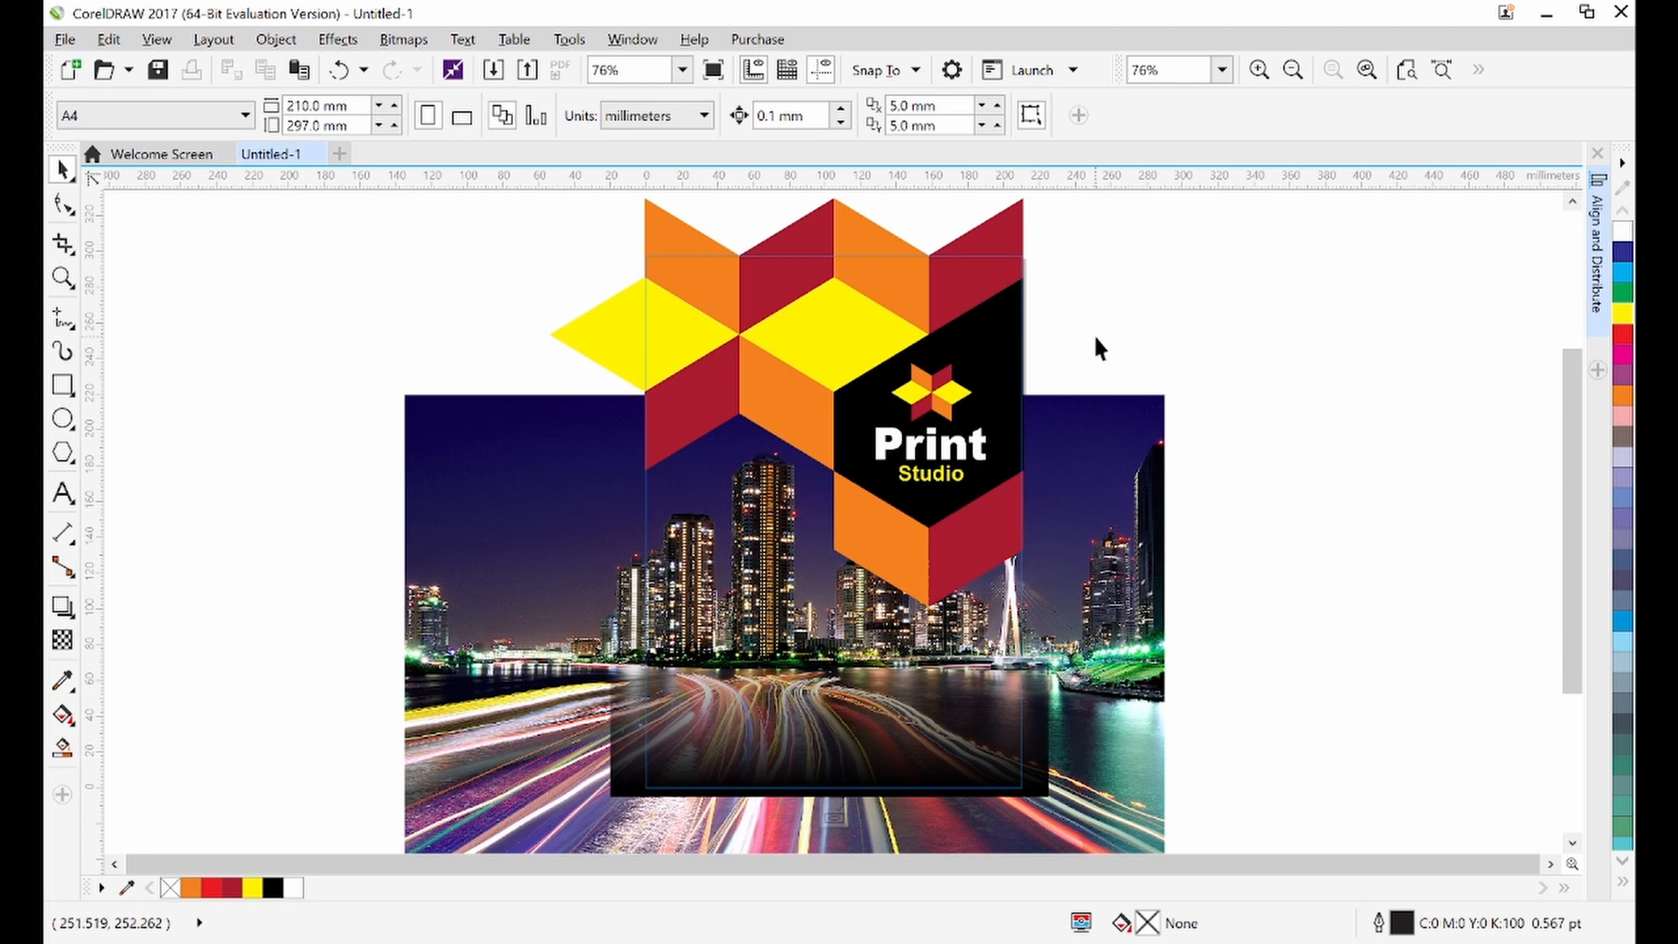
Reopen the PowerClip contents and nudge the star emblem and title lines slightly down
ctrl+click(1095, 337)
click(1104, 395)
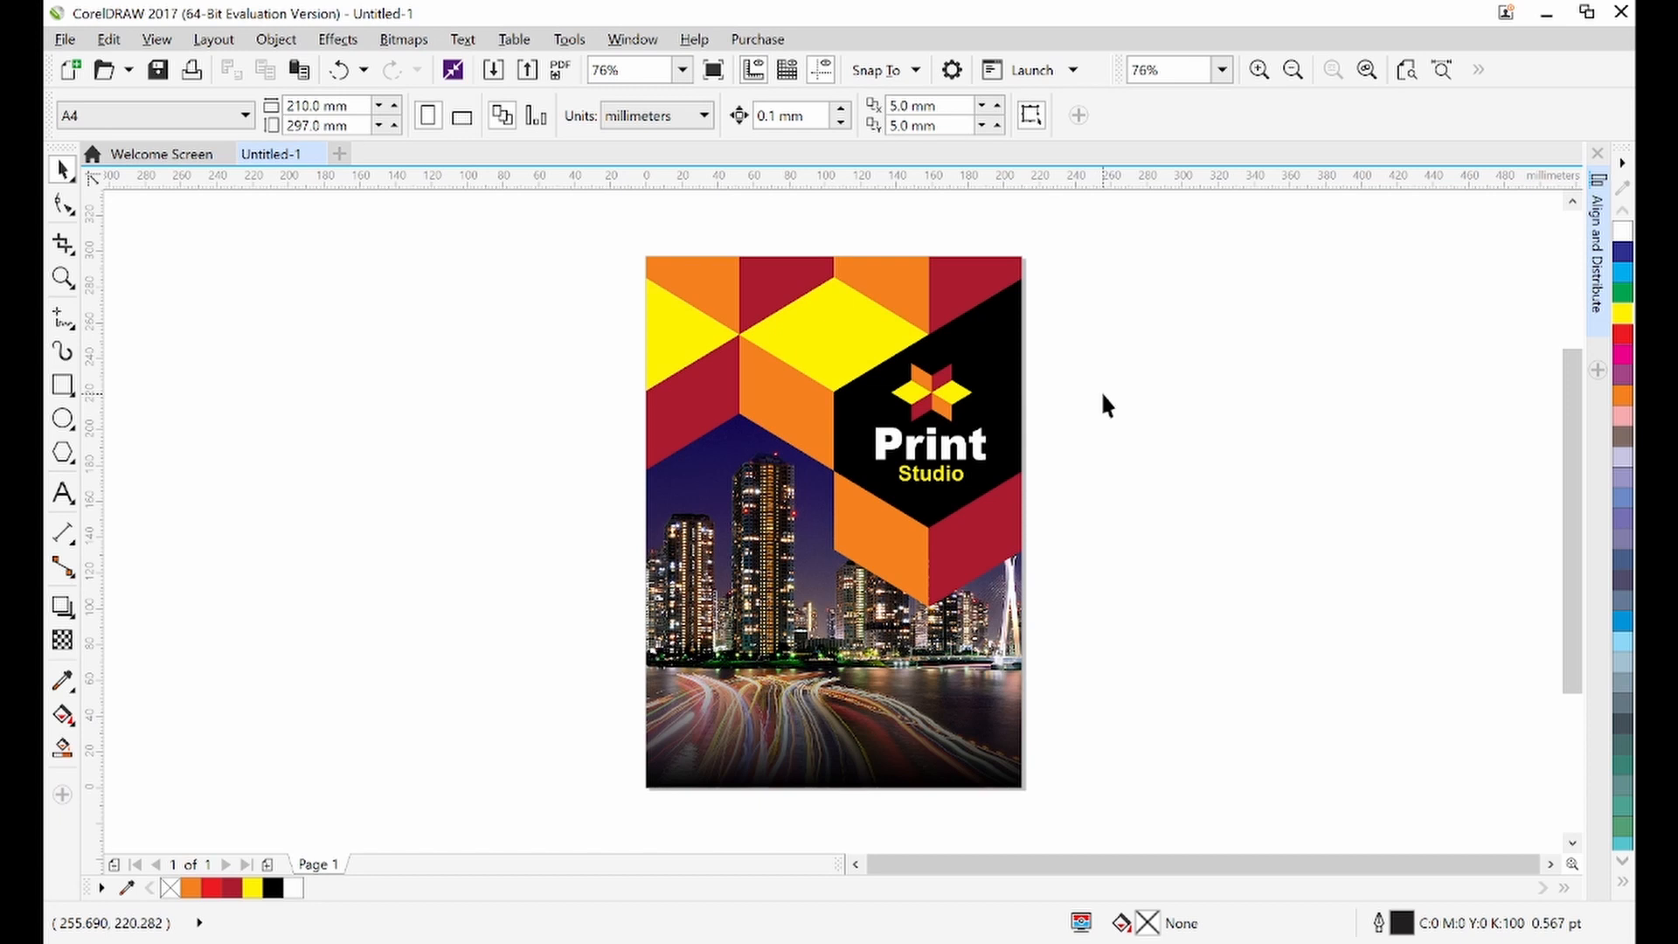
click(1005, 386)
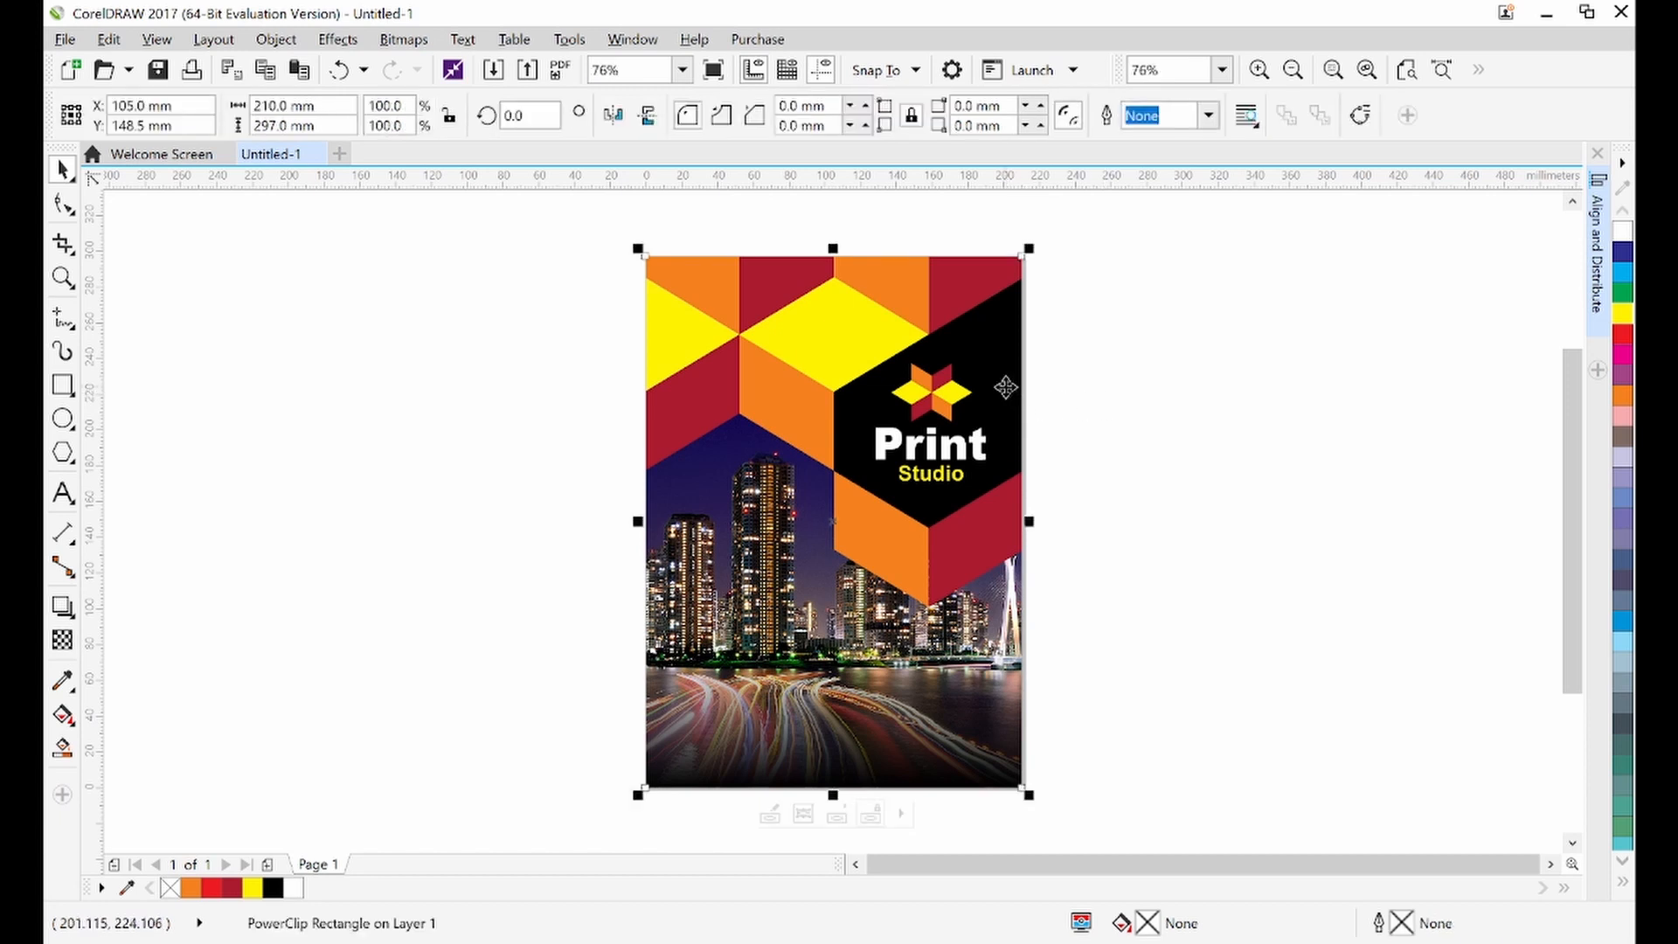
double_click(1005, 386)
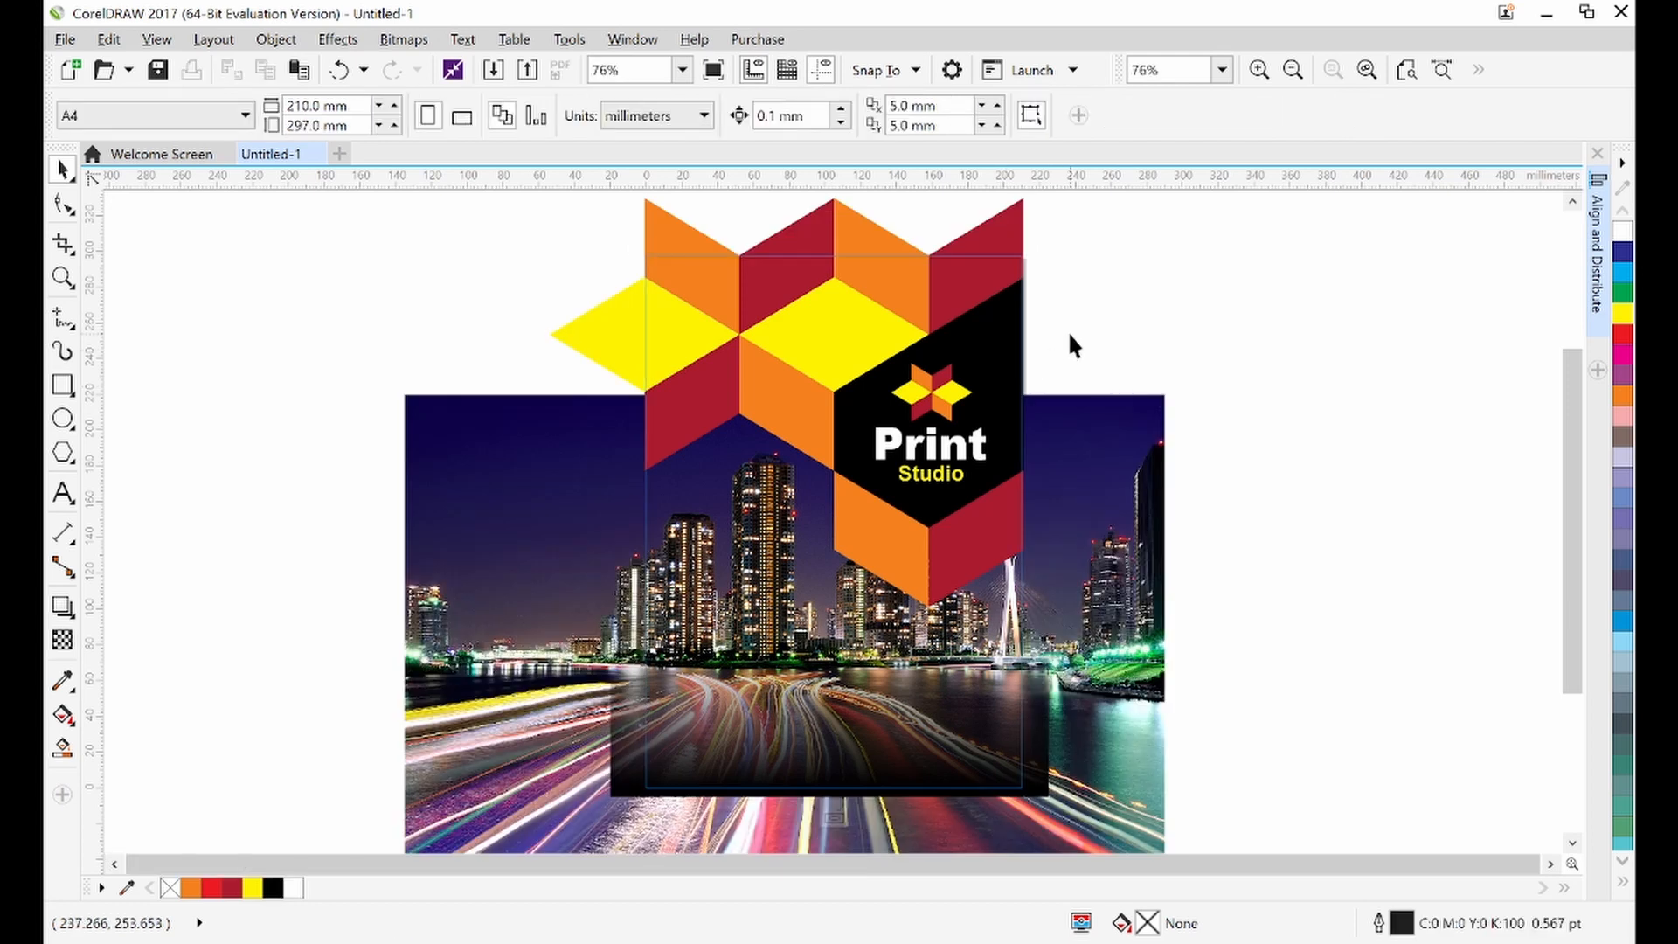
drag(933, 419, 837, 521)
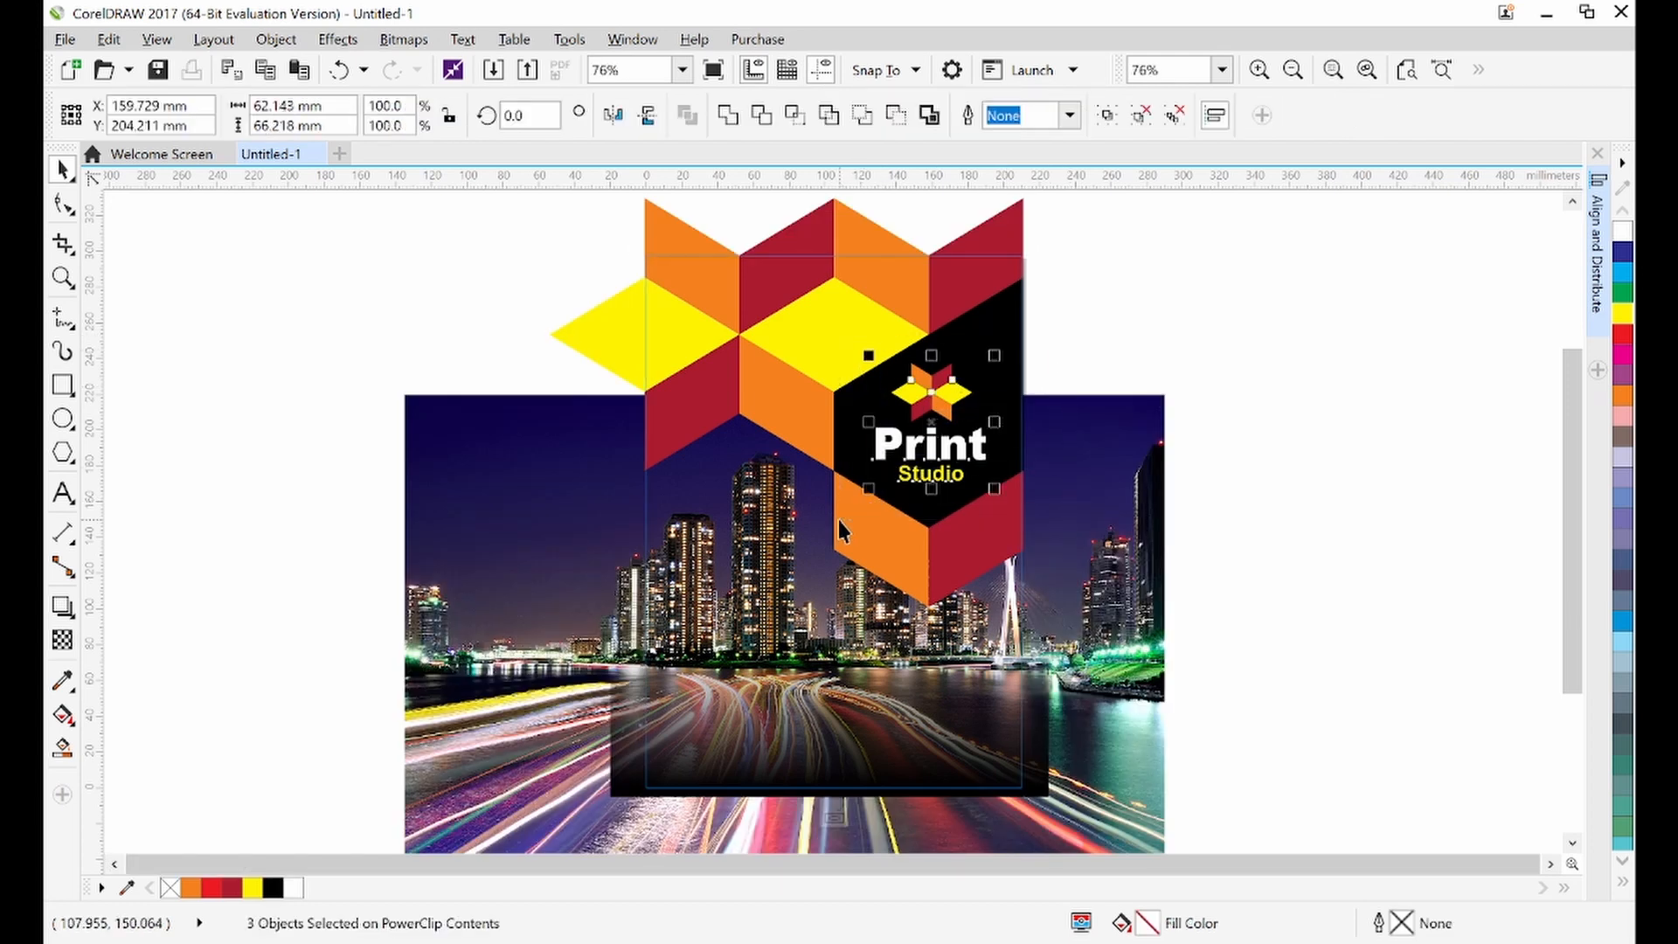
key(Down)
key(Down)
key(Down)
key(Down)
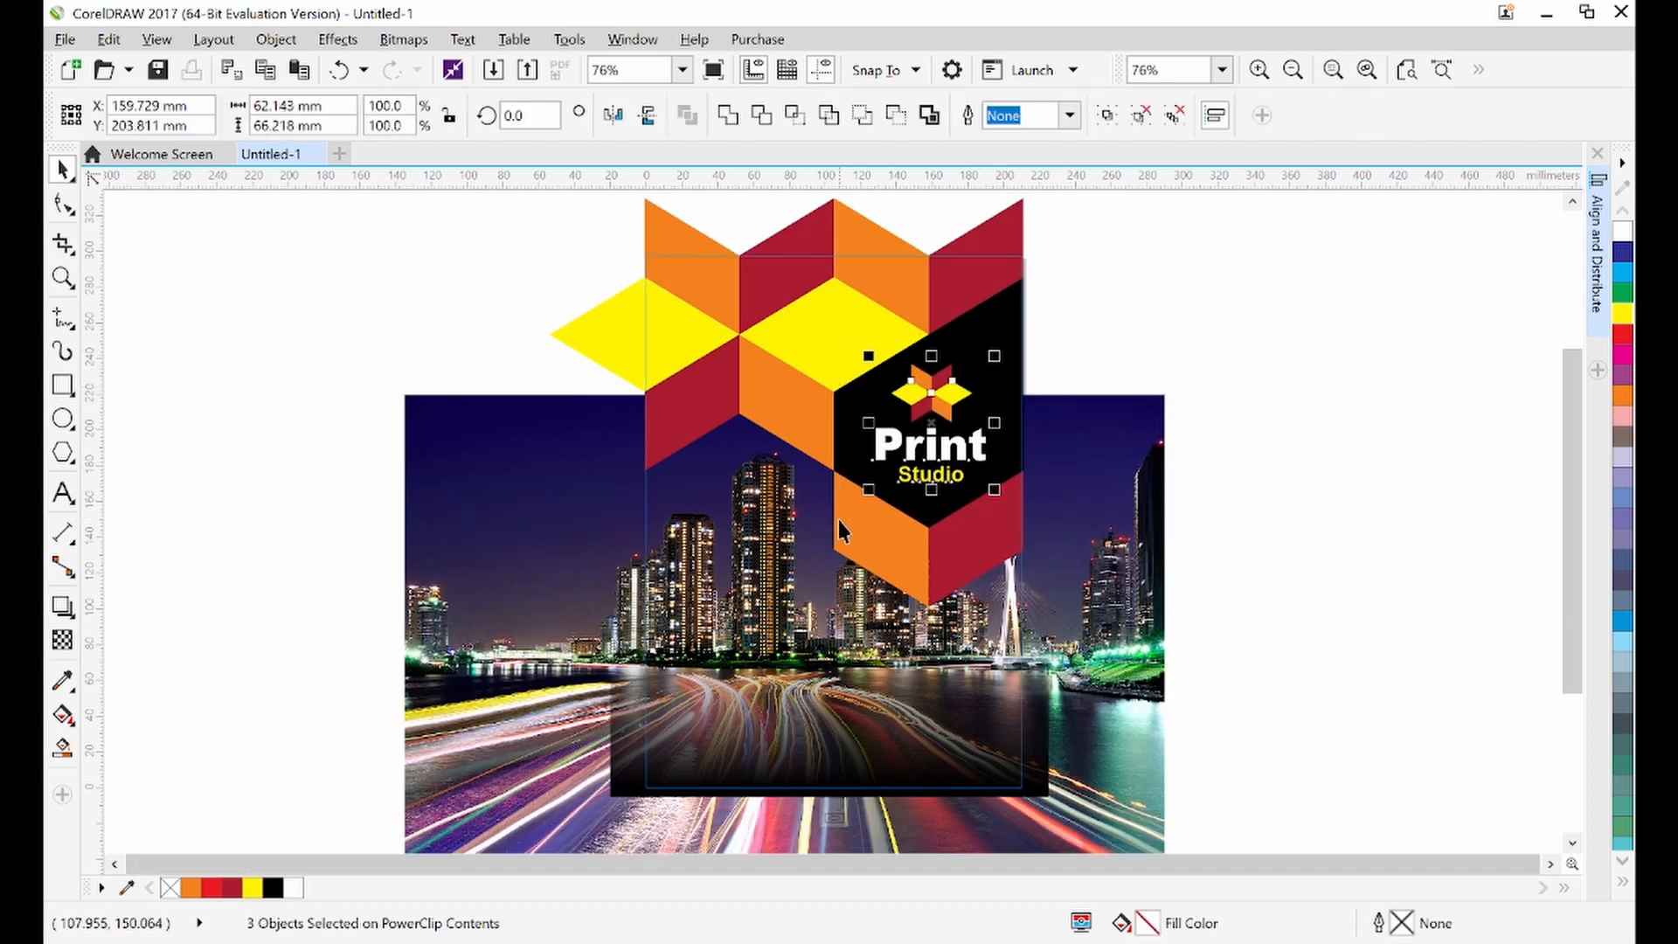
Nudge the star emblem and title lines down a little more and finish editing the PowerClip contents
key(Down)
key(Down)
click(1086, 365)
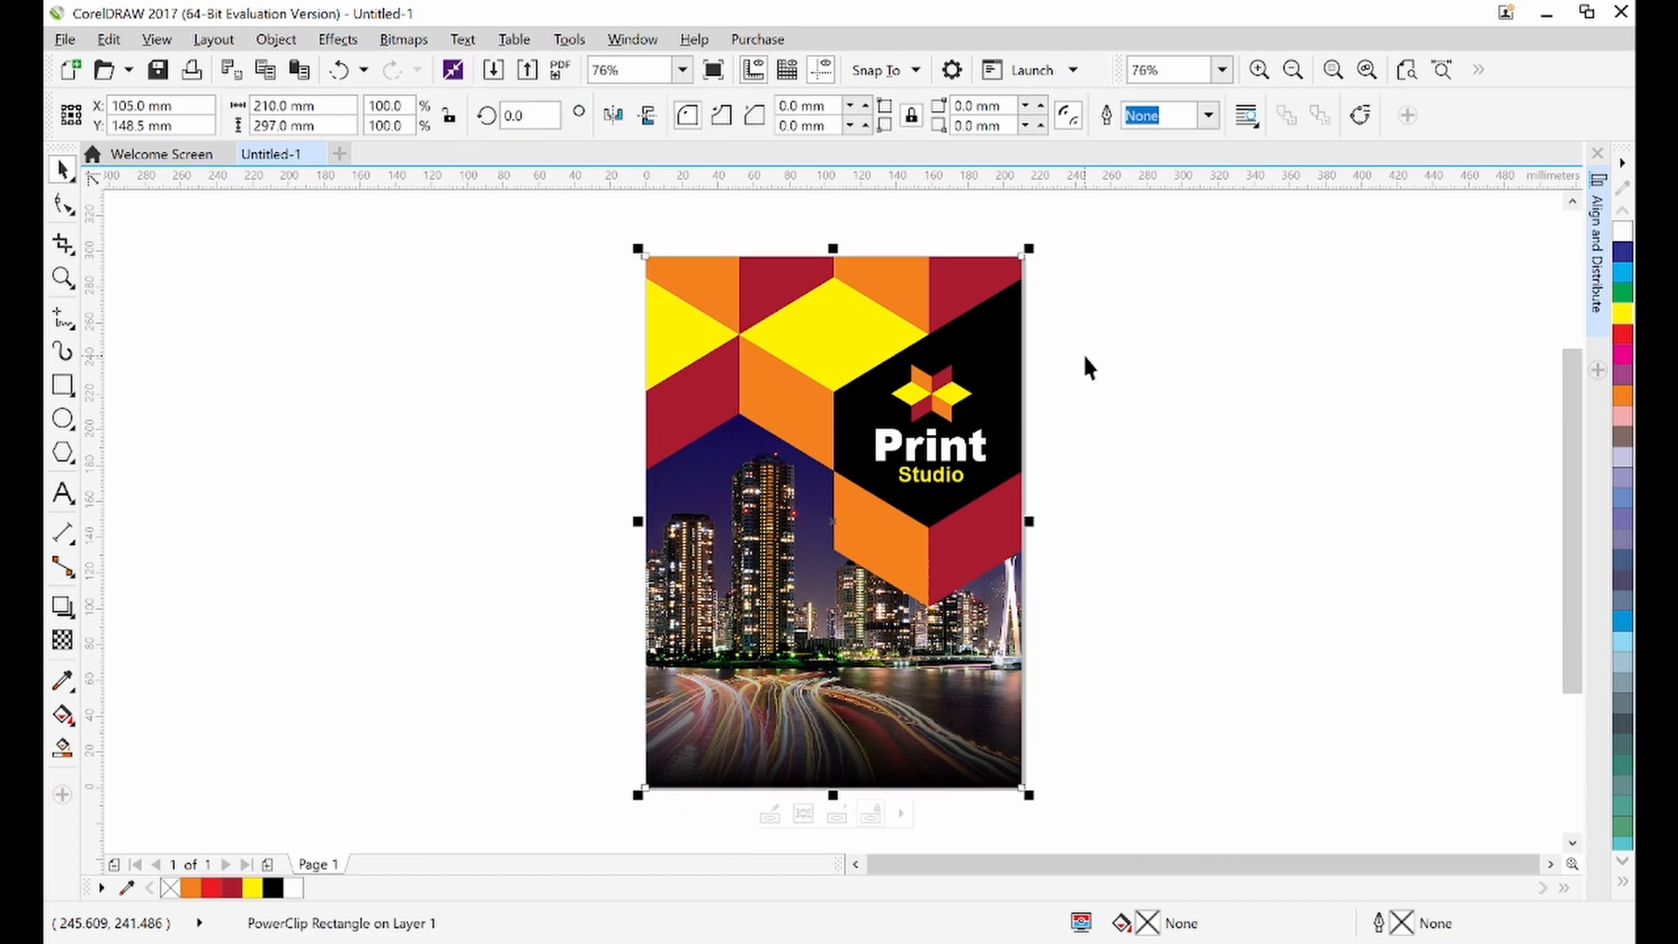
click(1086, 365)
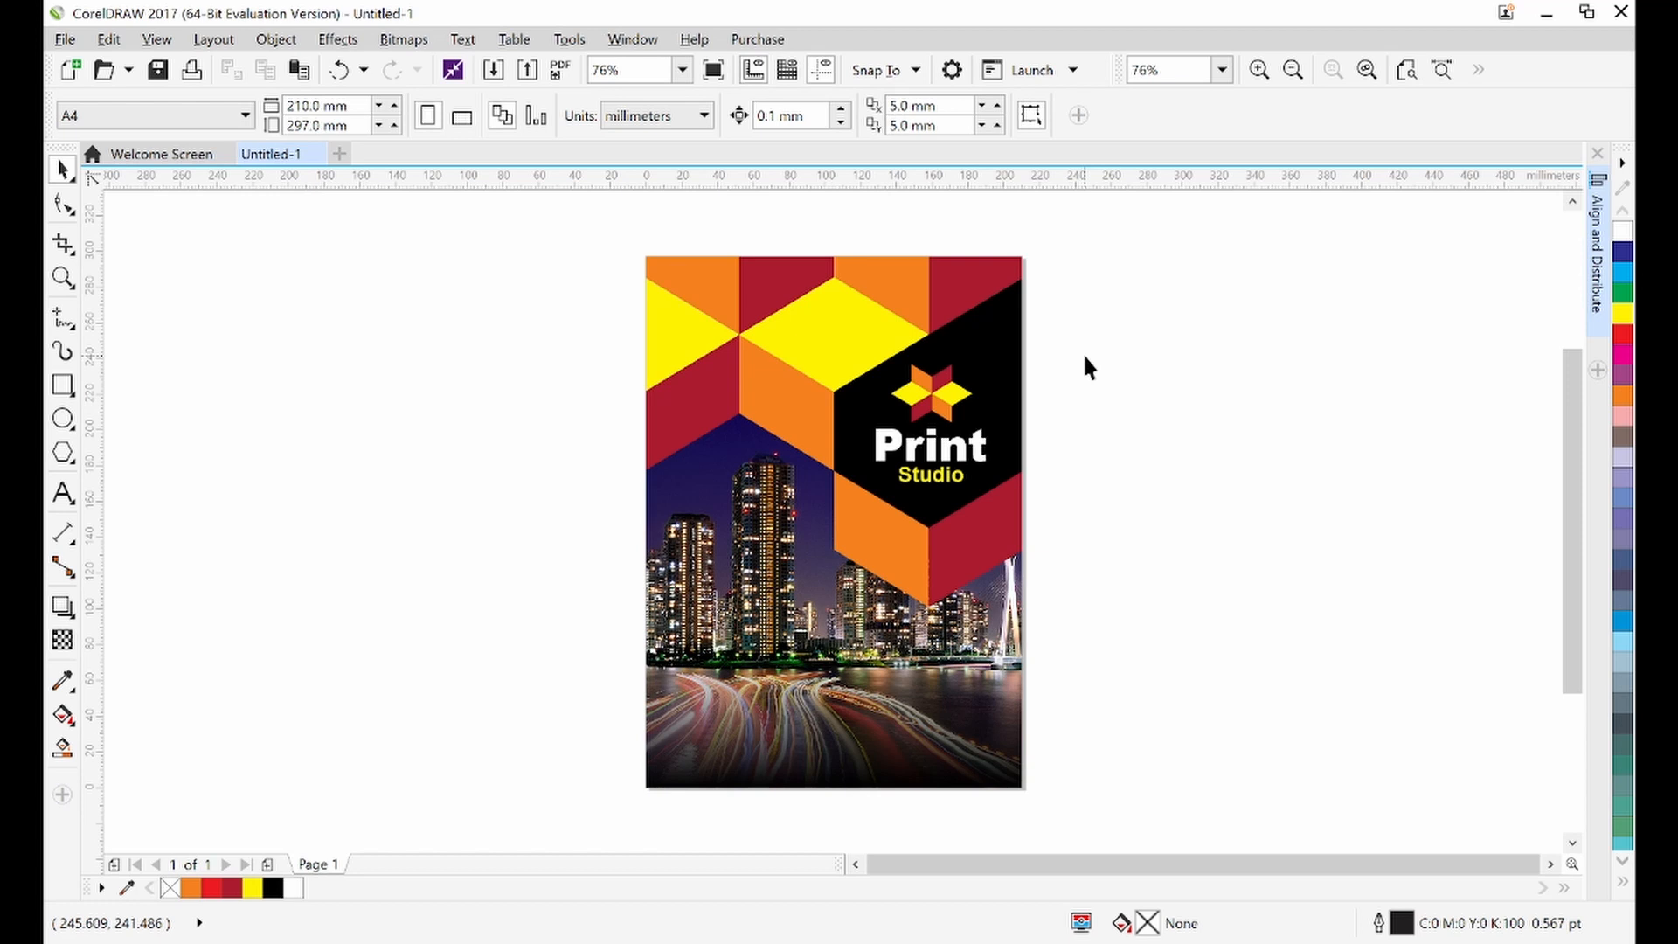
Reopen the PowerClip contents and scale the city photo down from its top-left corner to about 419 × 262 mm
double_click(770, 504)
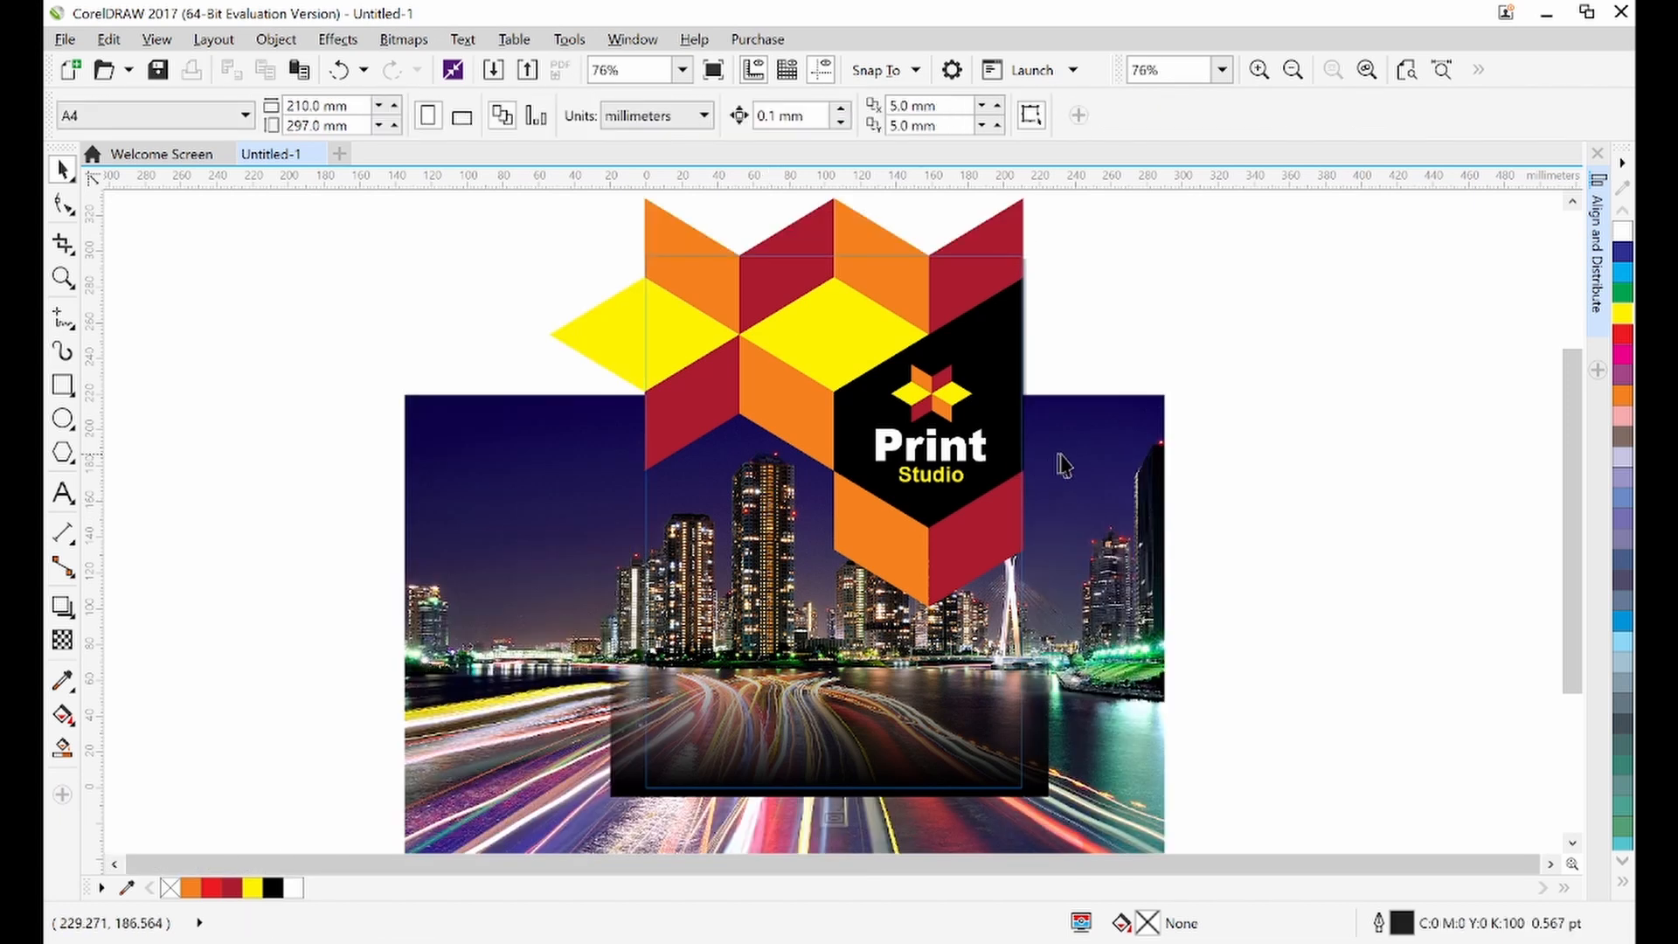
click(1094, 462)
drag(1090, 450, 1089, 447)
click(1088, 448)
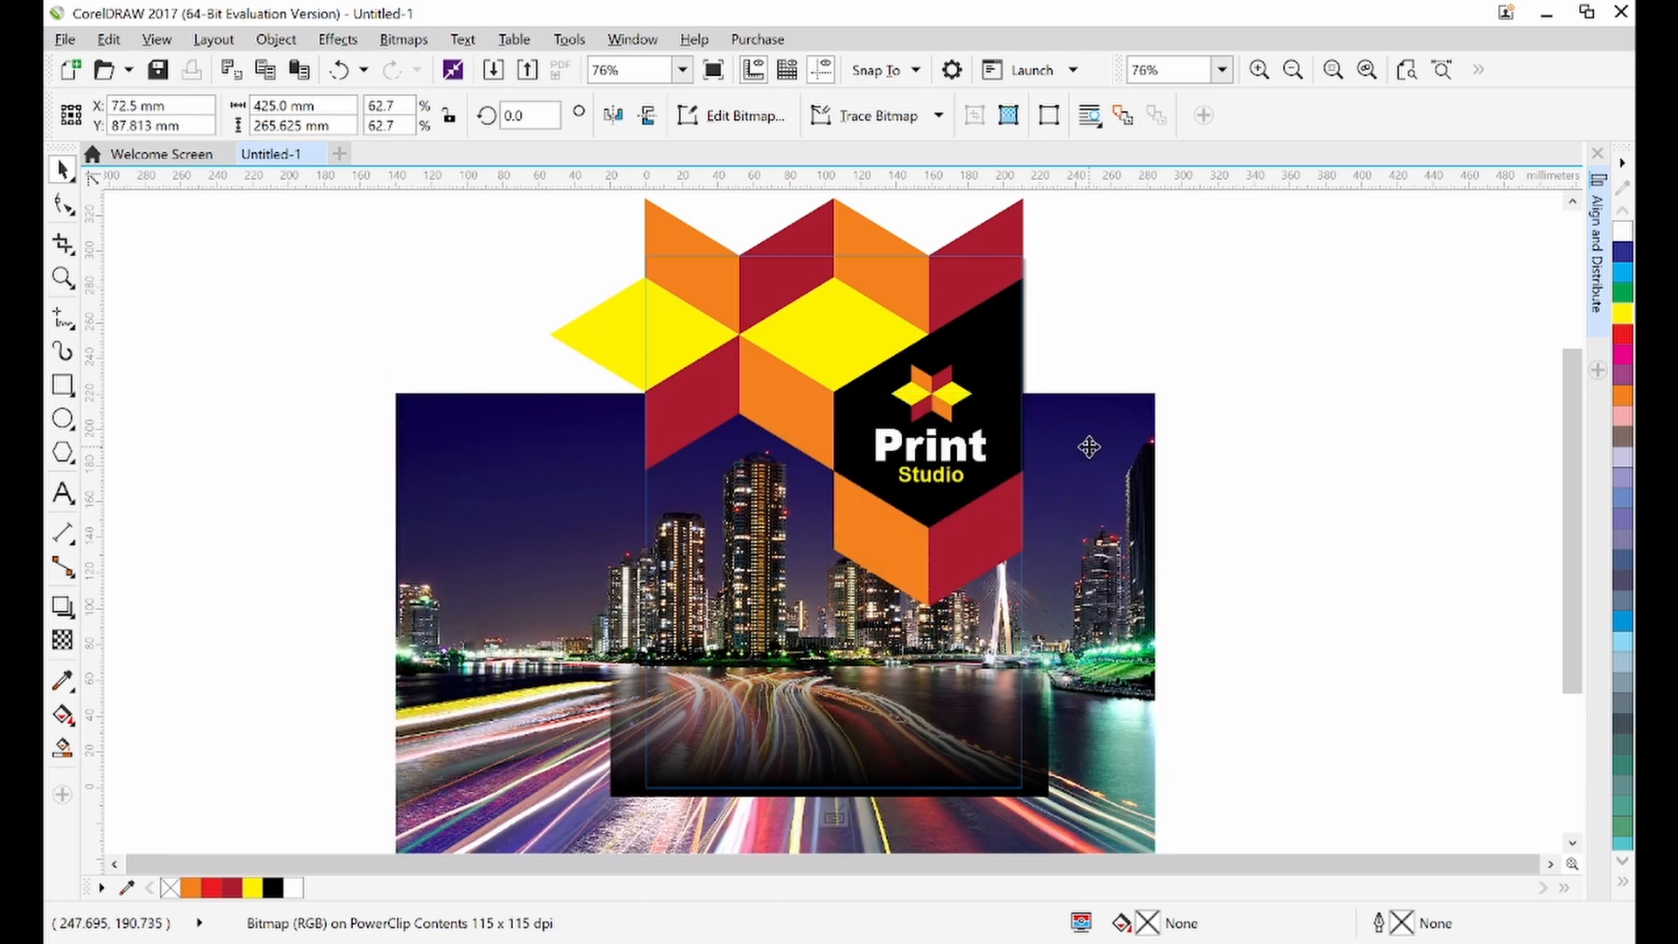
click(1092, 450)
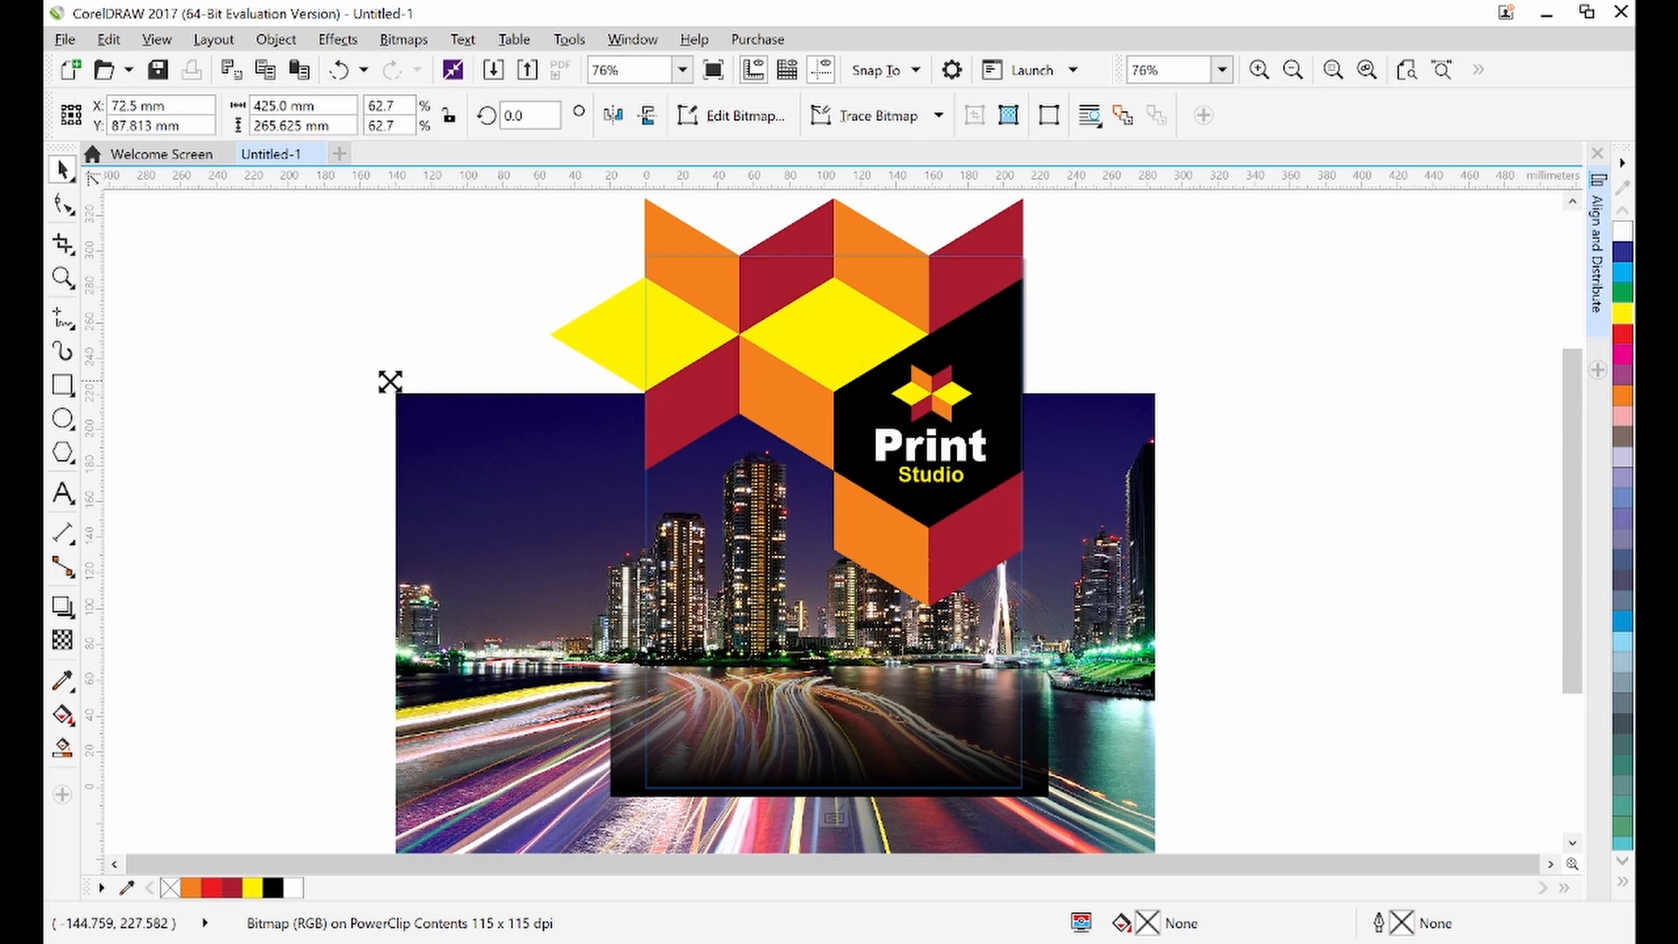
drag(387, 385, 398, 387)
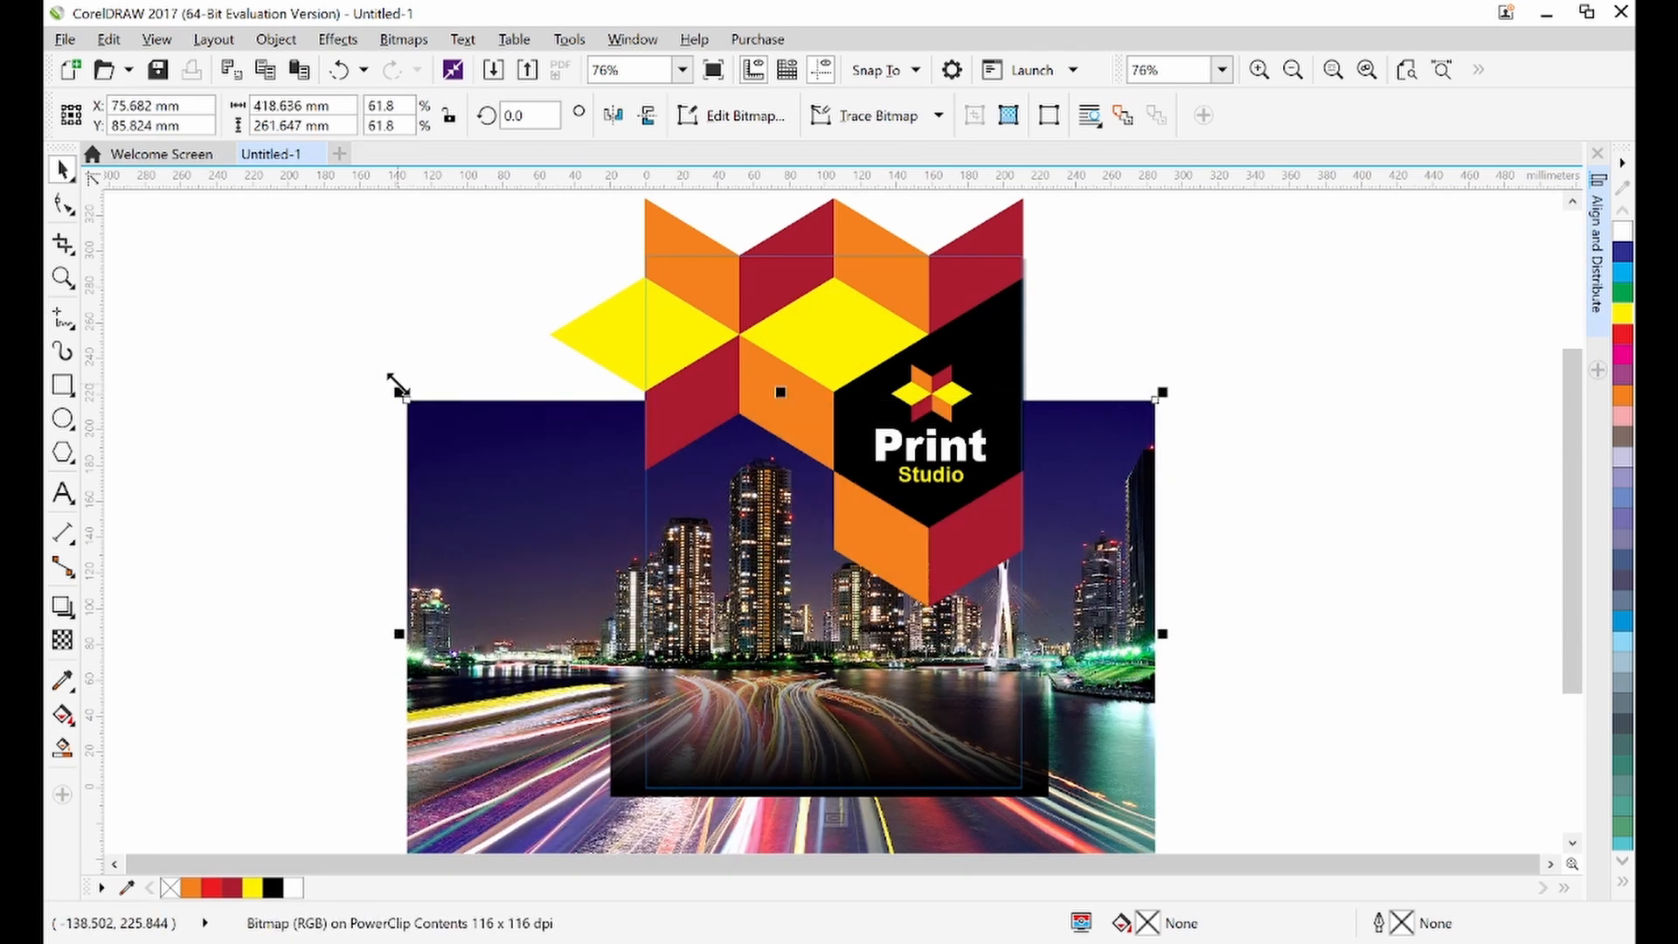
drag(545, 508, 546, 507)
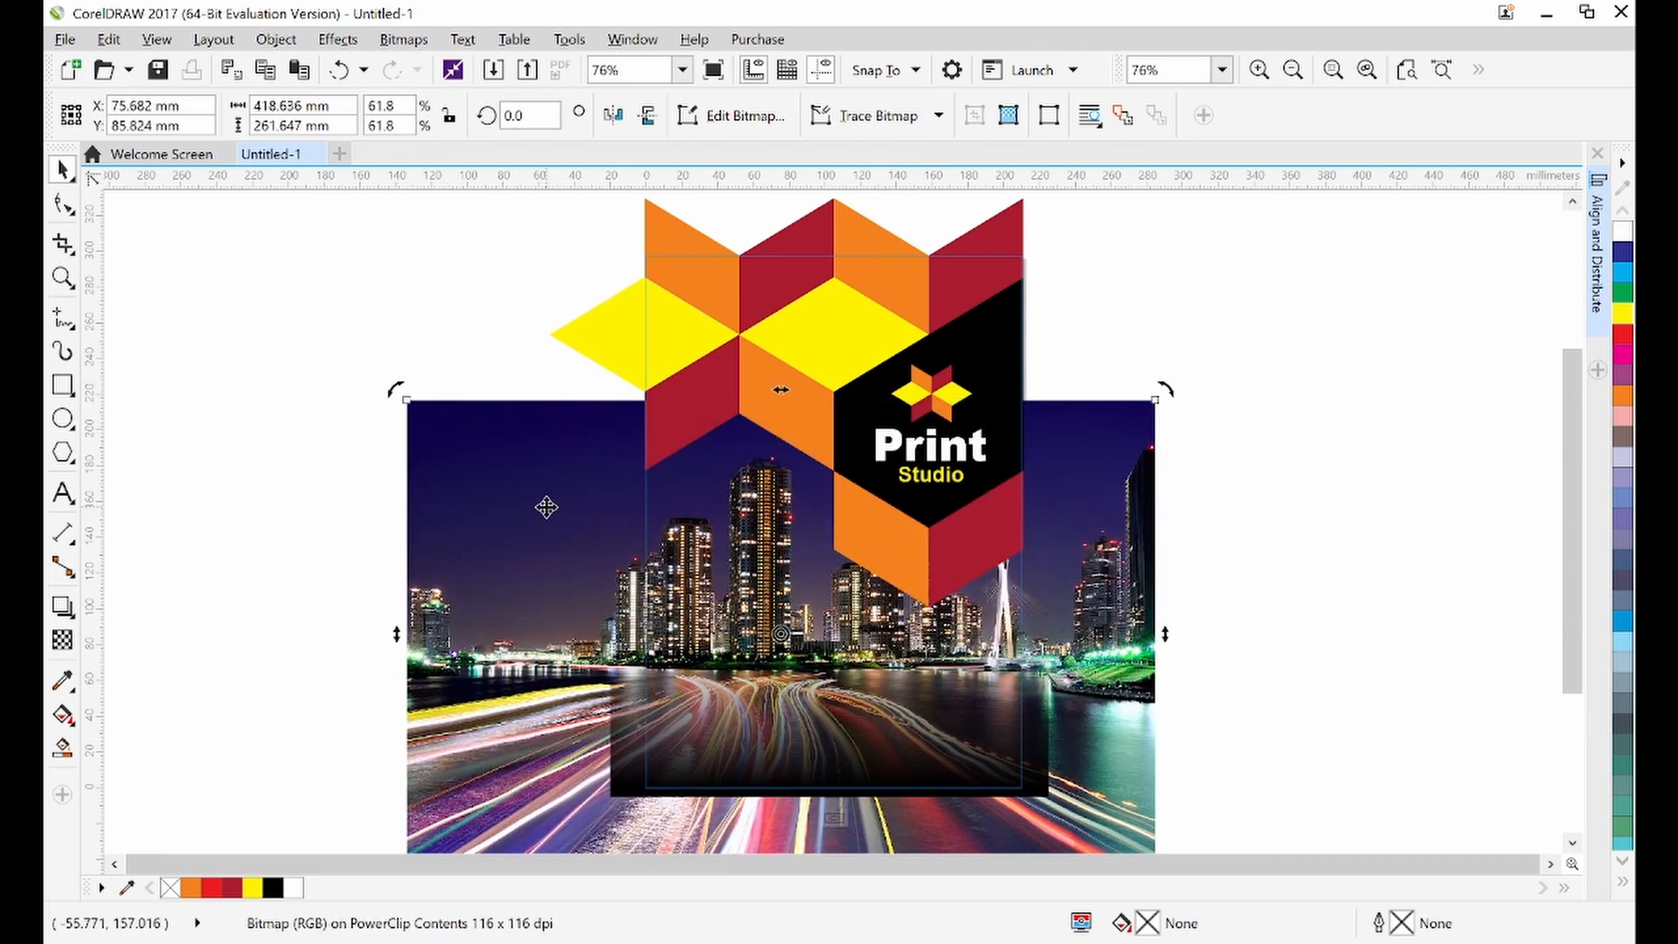
Nudge the city photo slightly down and finish editing the PowerClip contents
click(546, 508)
key(Up)
key(Up)
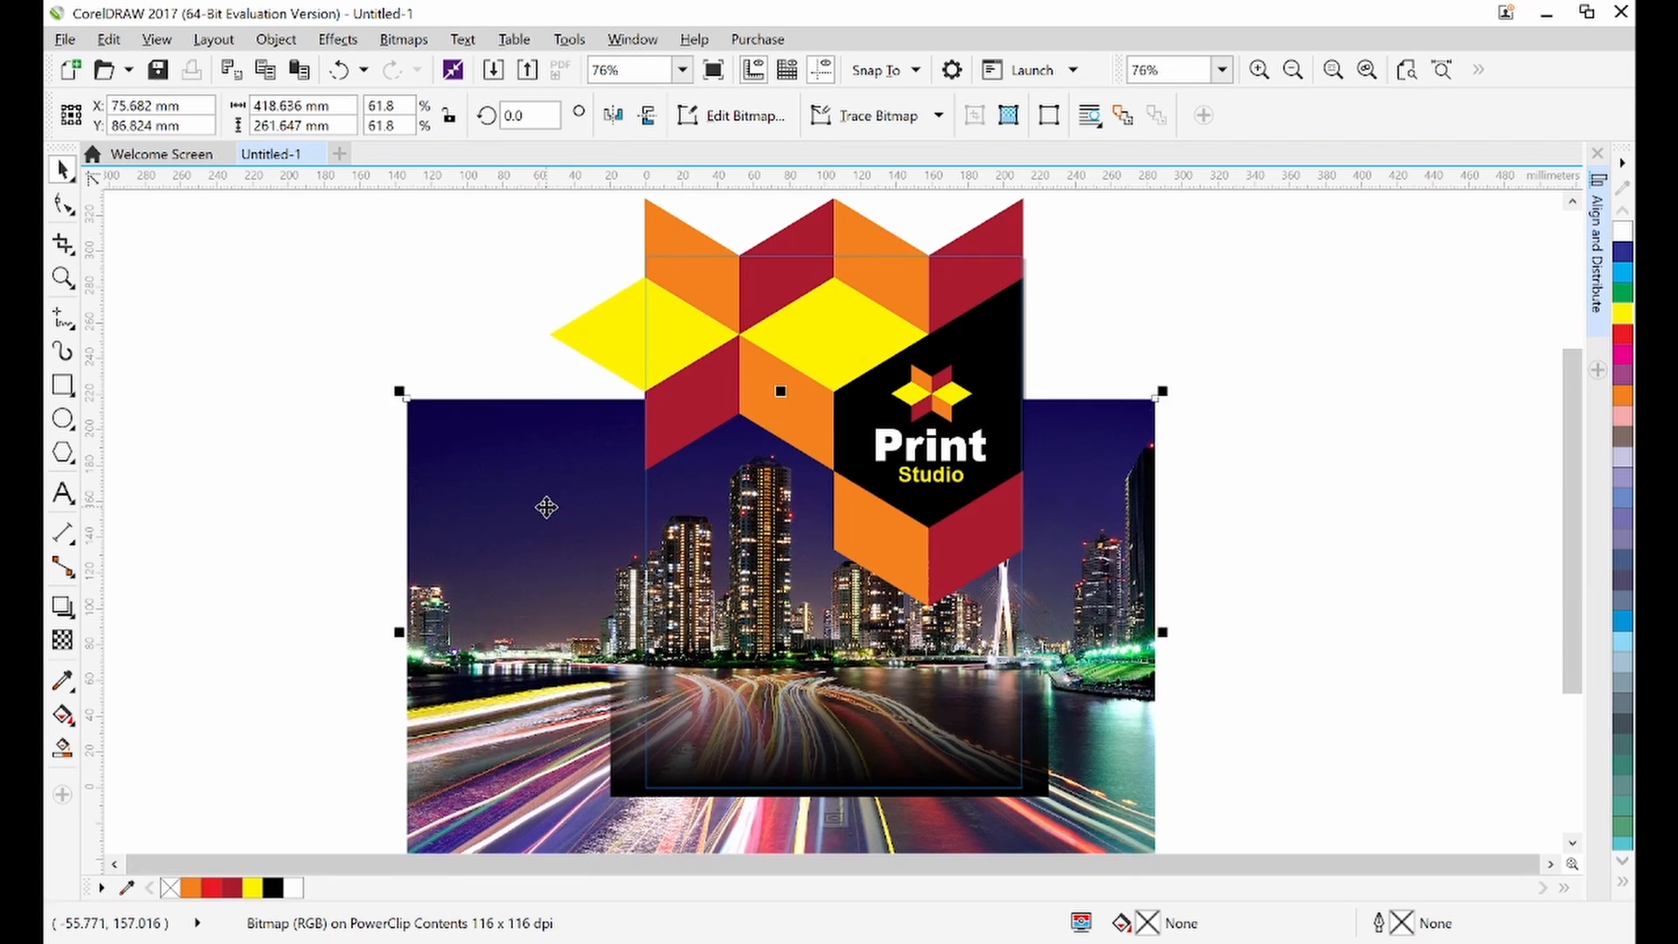
key(Down)
key(Down)
key(Down)
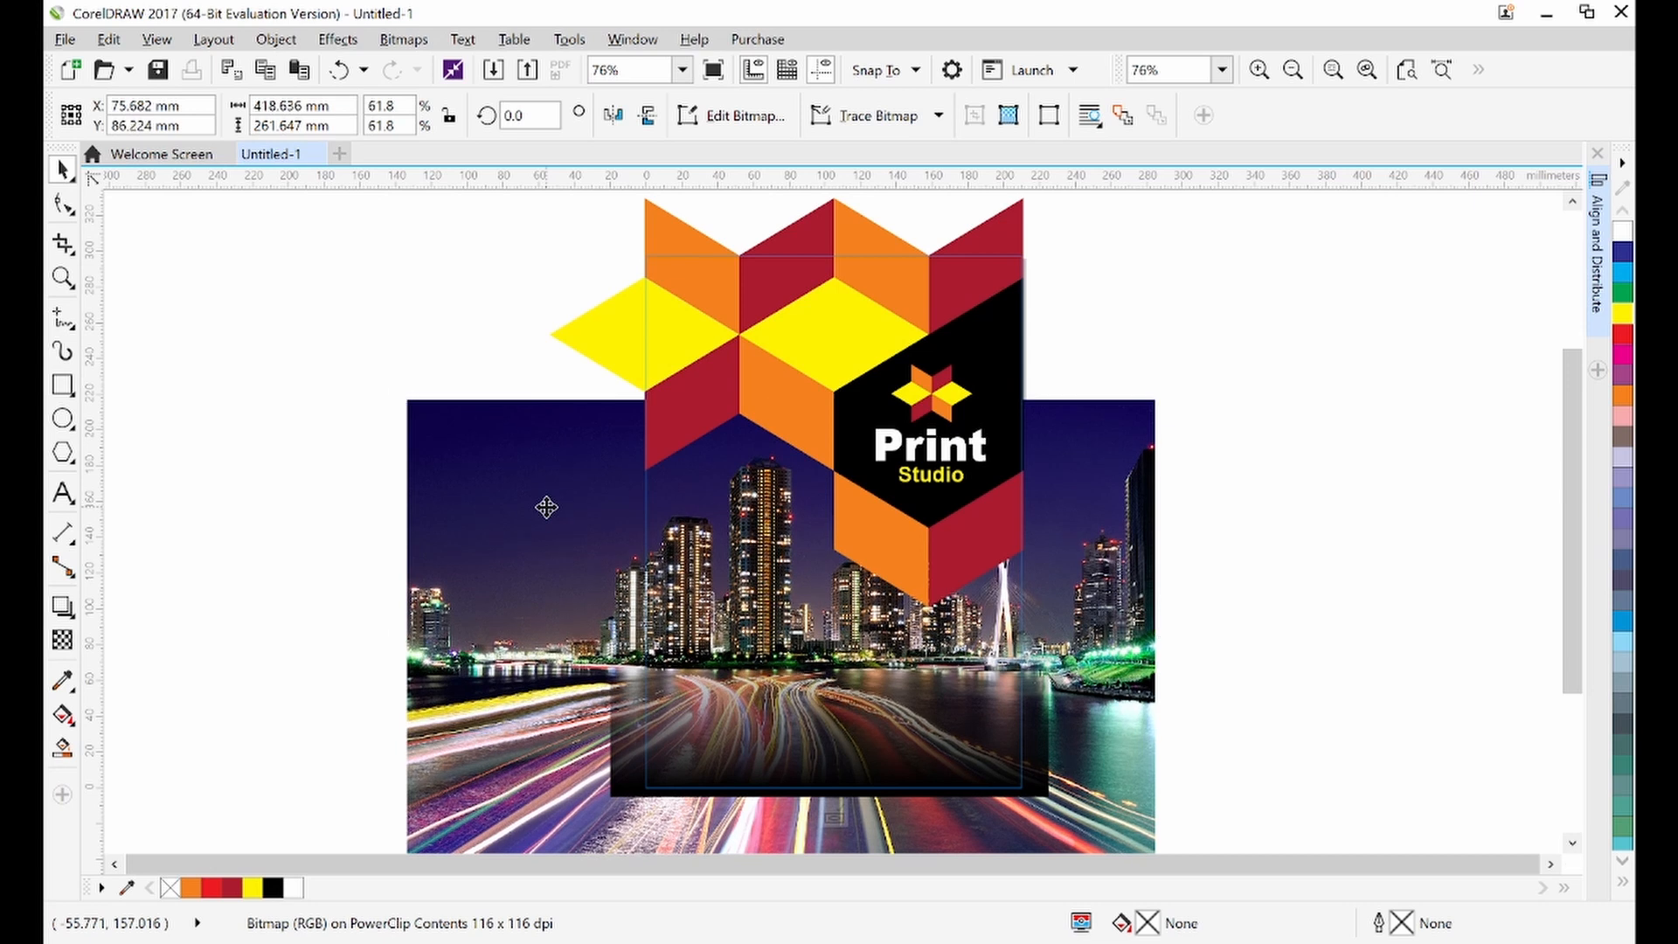
click(1374, 347)
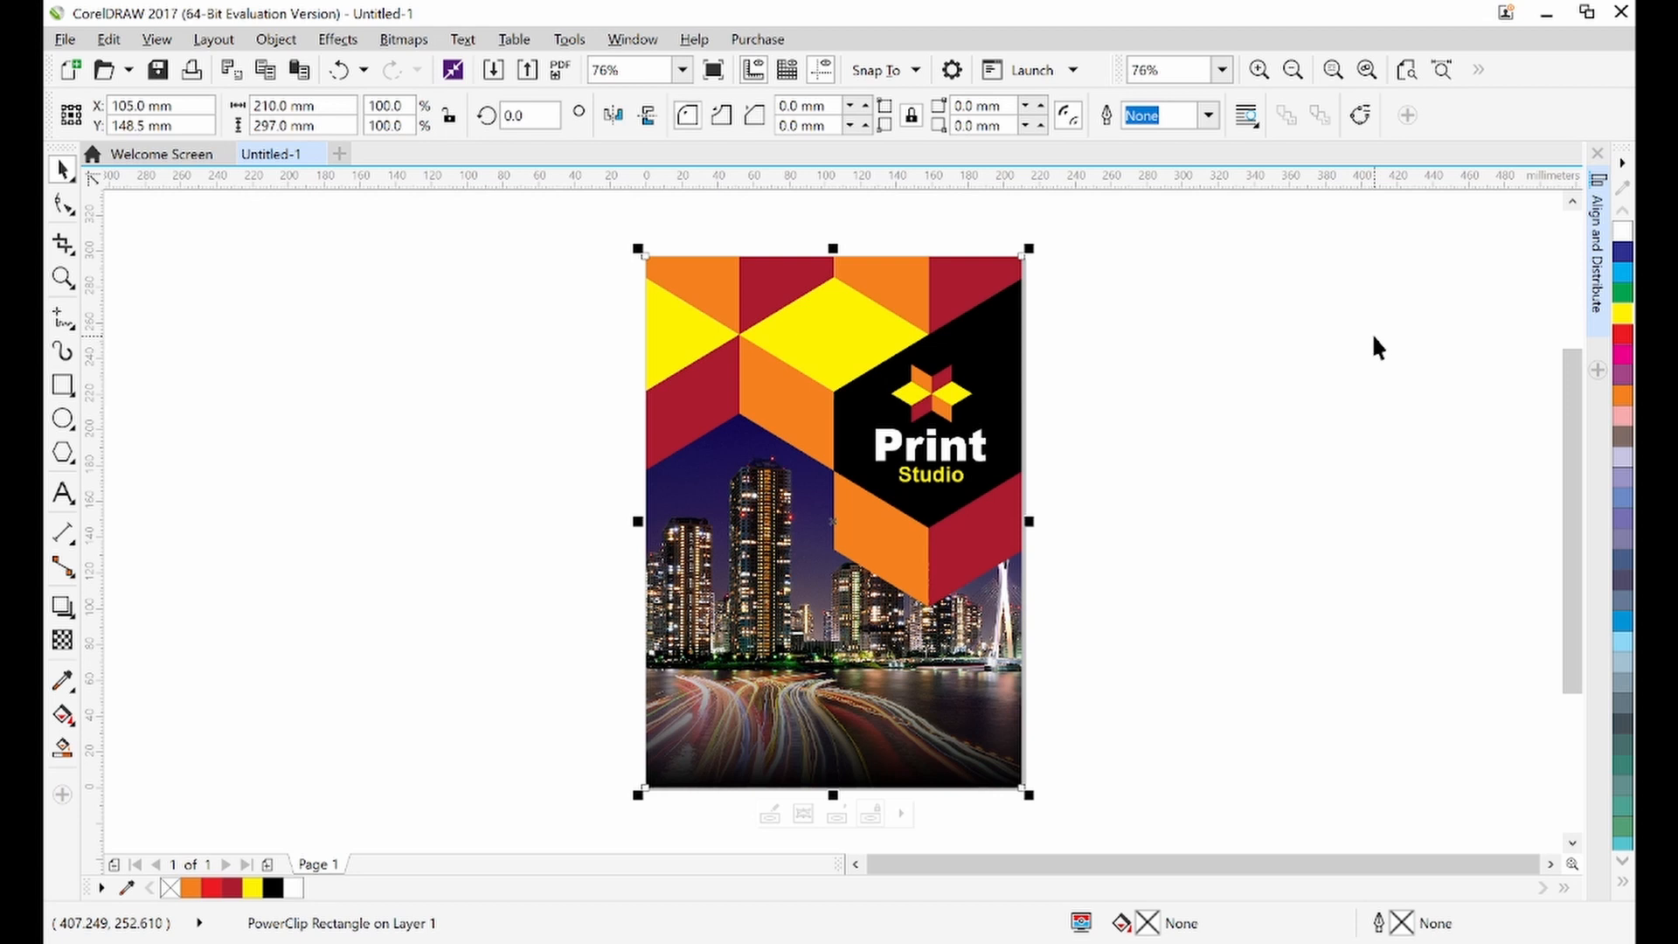
click(1373, 337)
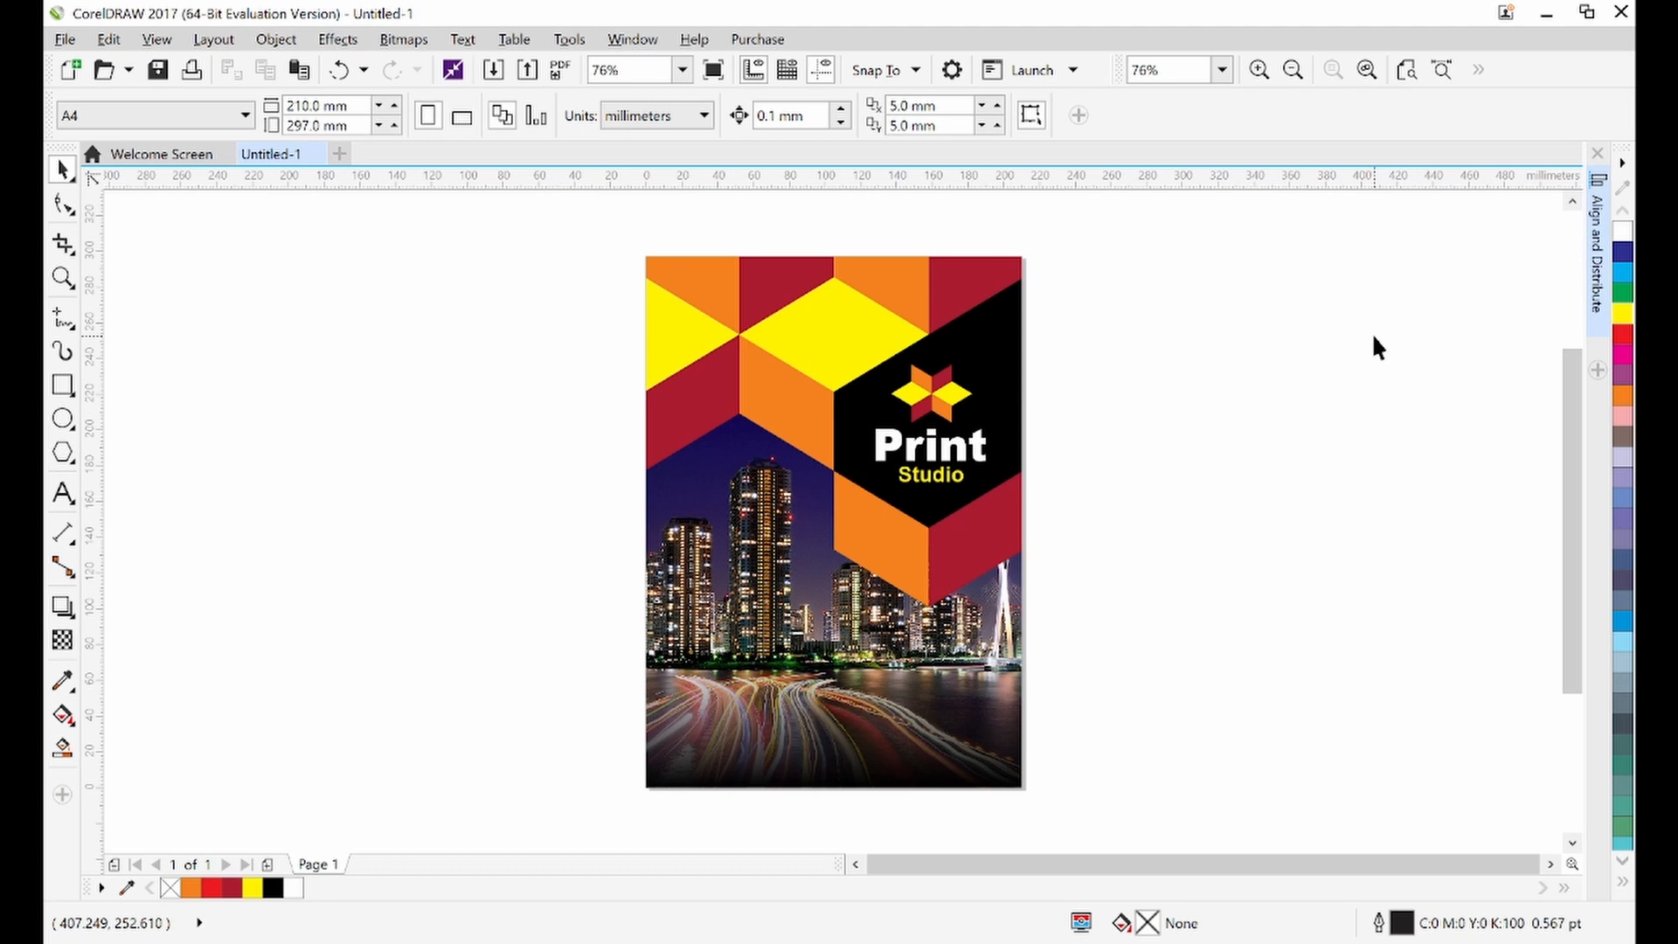
Save the drawing as Magazine Cover Design in Local Disk (D:) > AHI > Graphic Designs
click(65, 39)
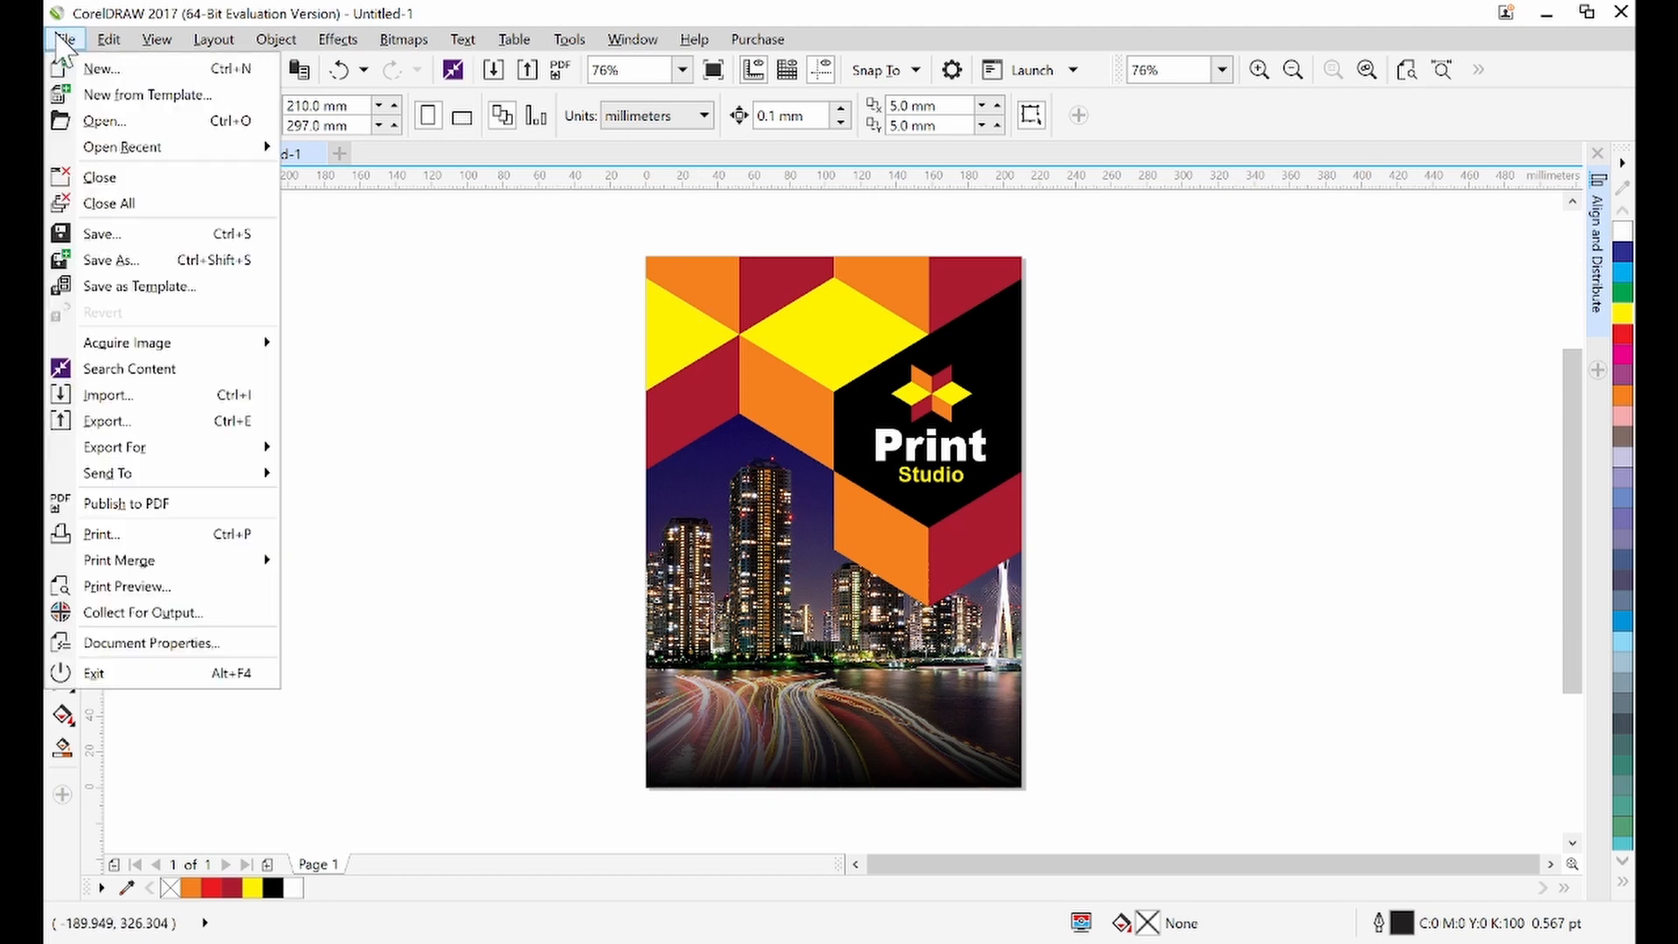
click(112, 237)
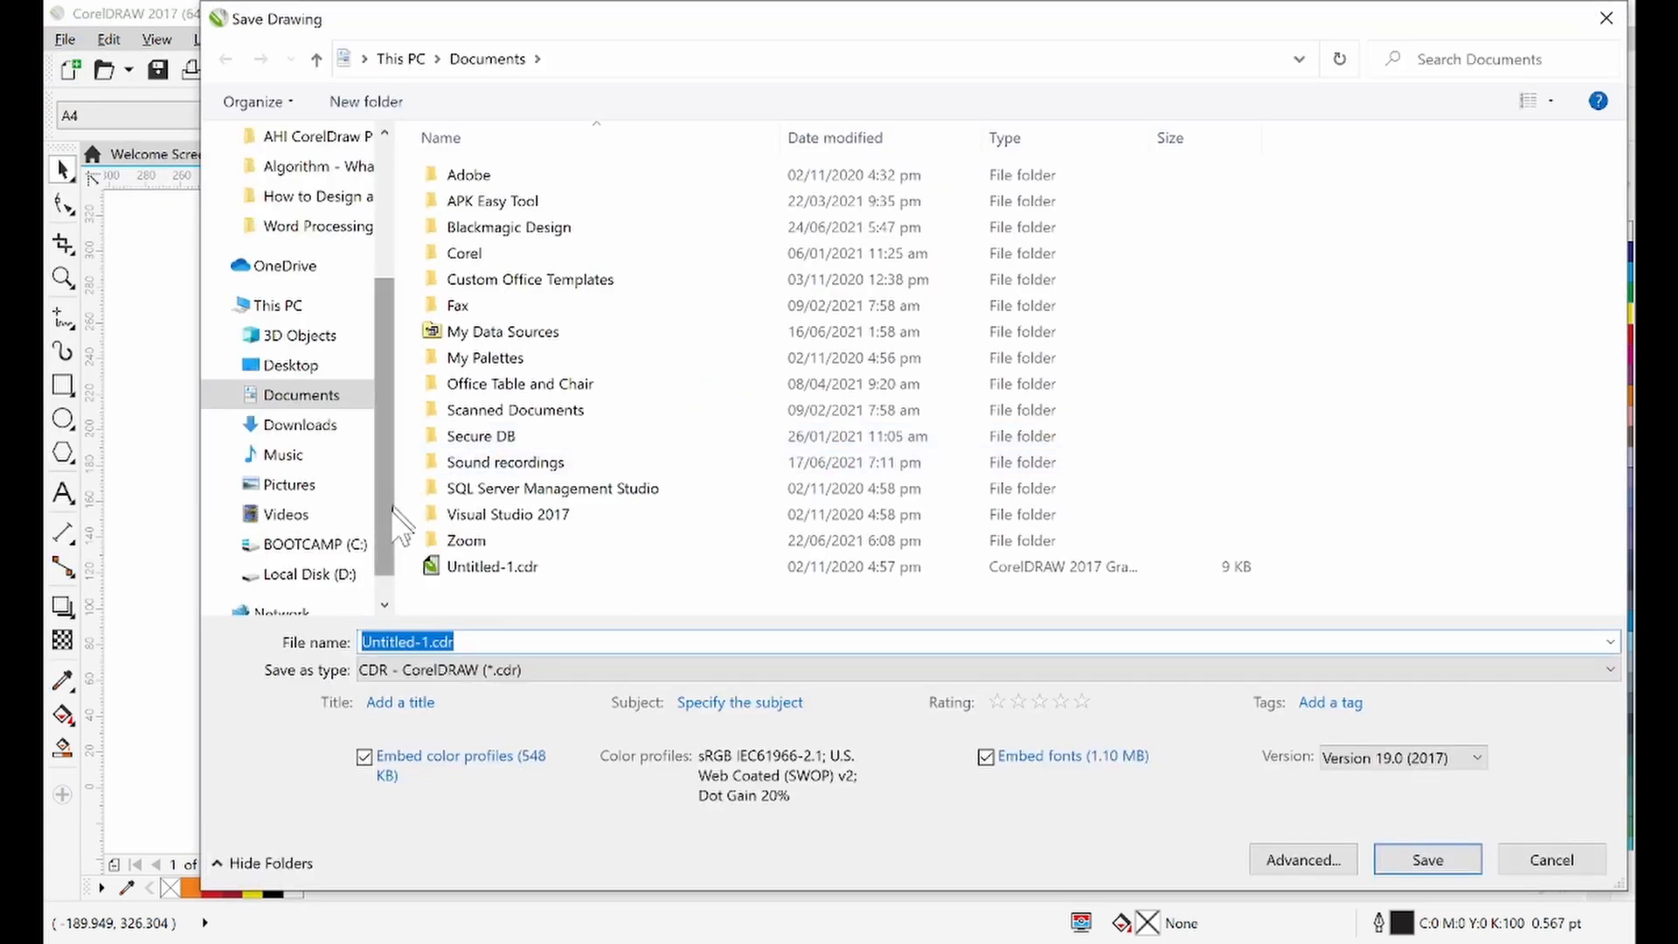
click(346, 579)
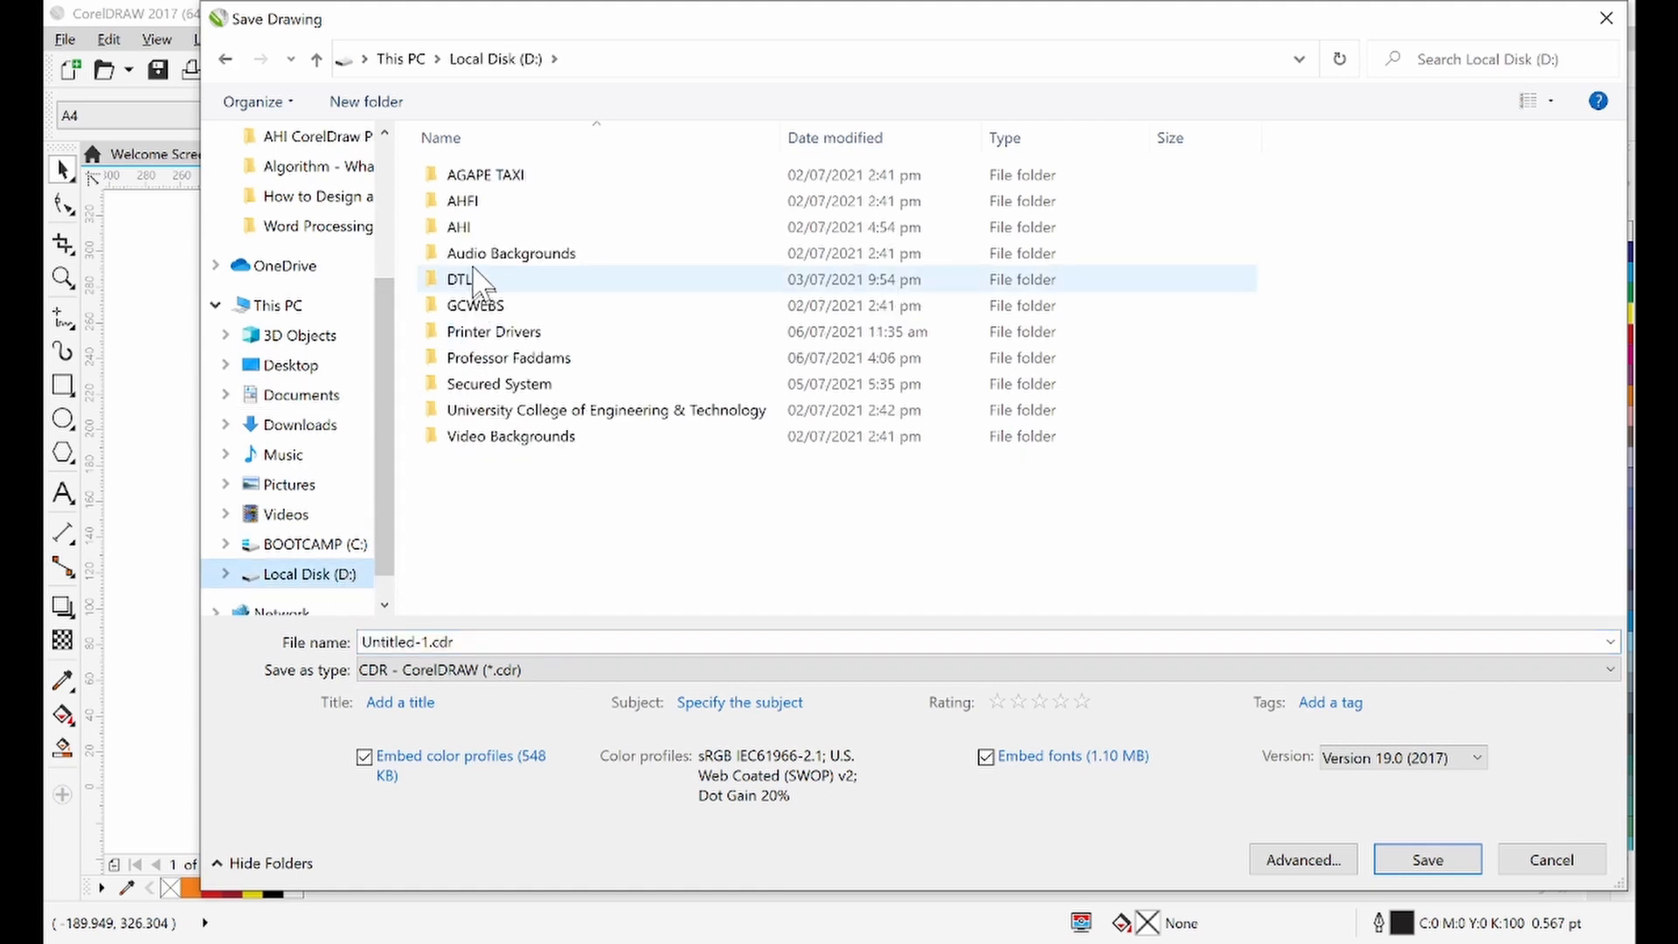
double_click(488, 225)
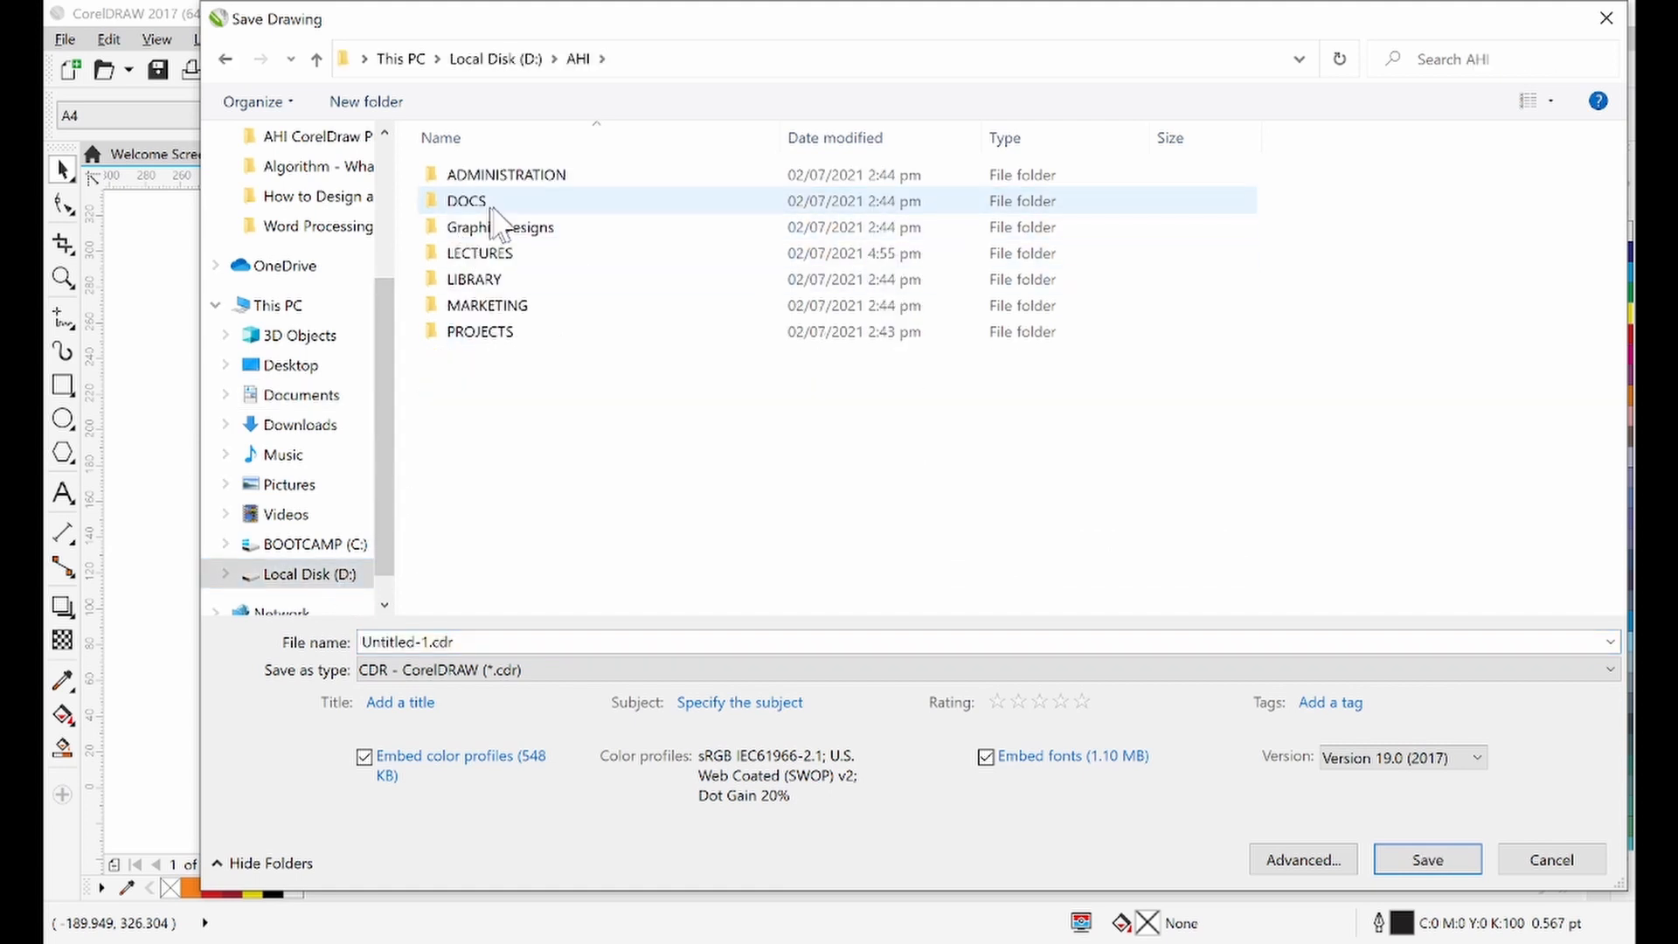
double_click(529, 229)
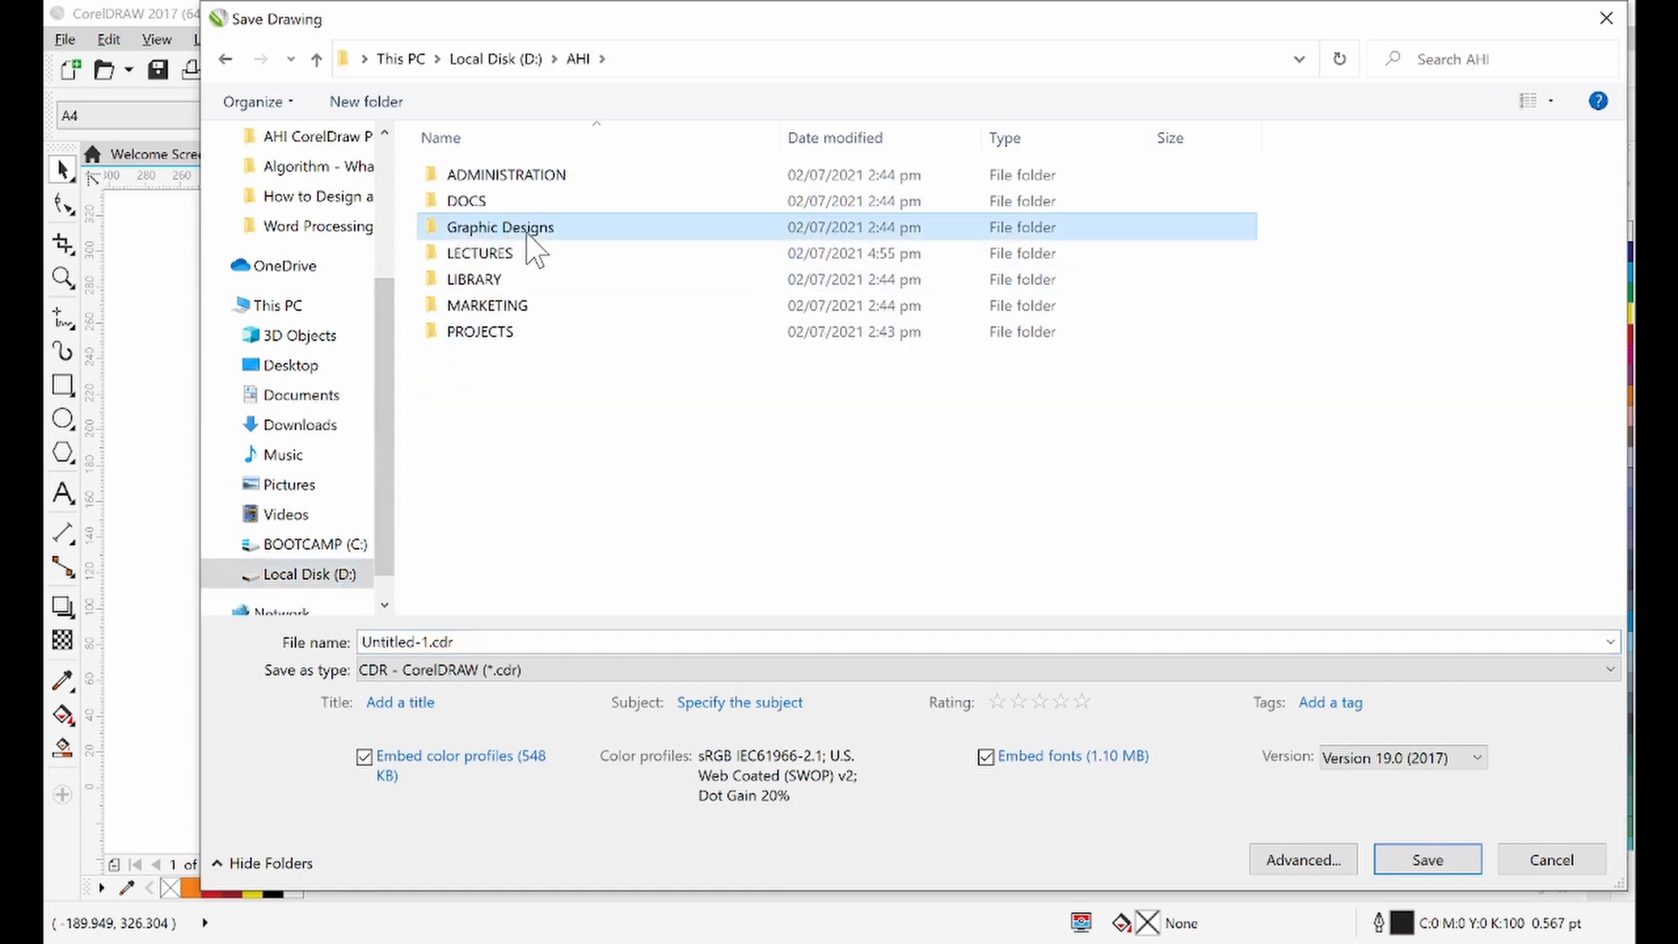
click(592, 645)
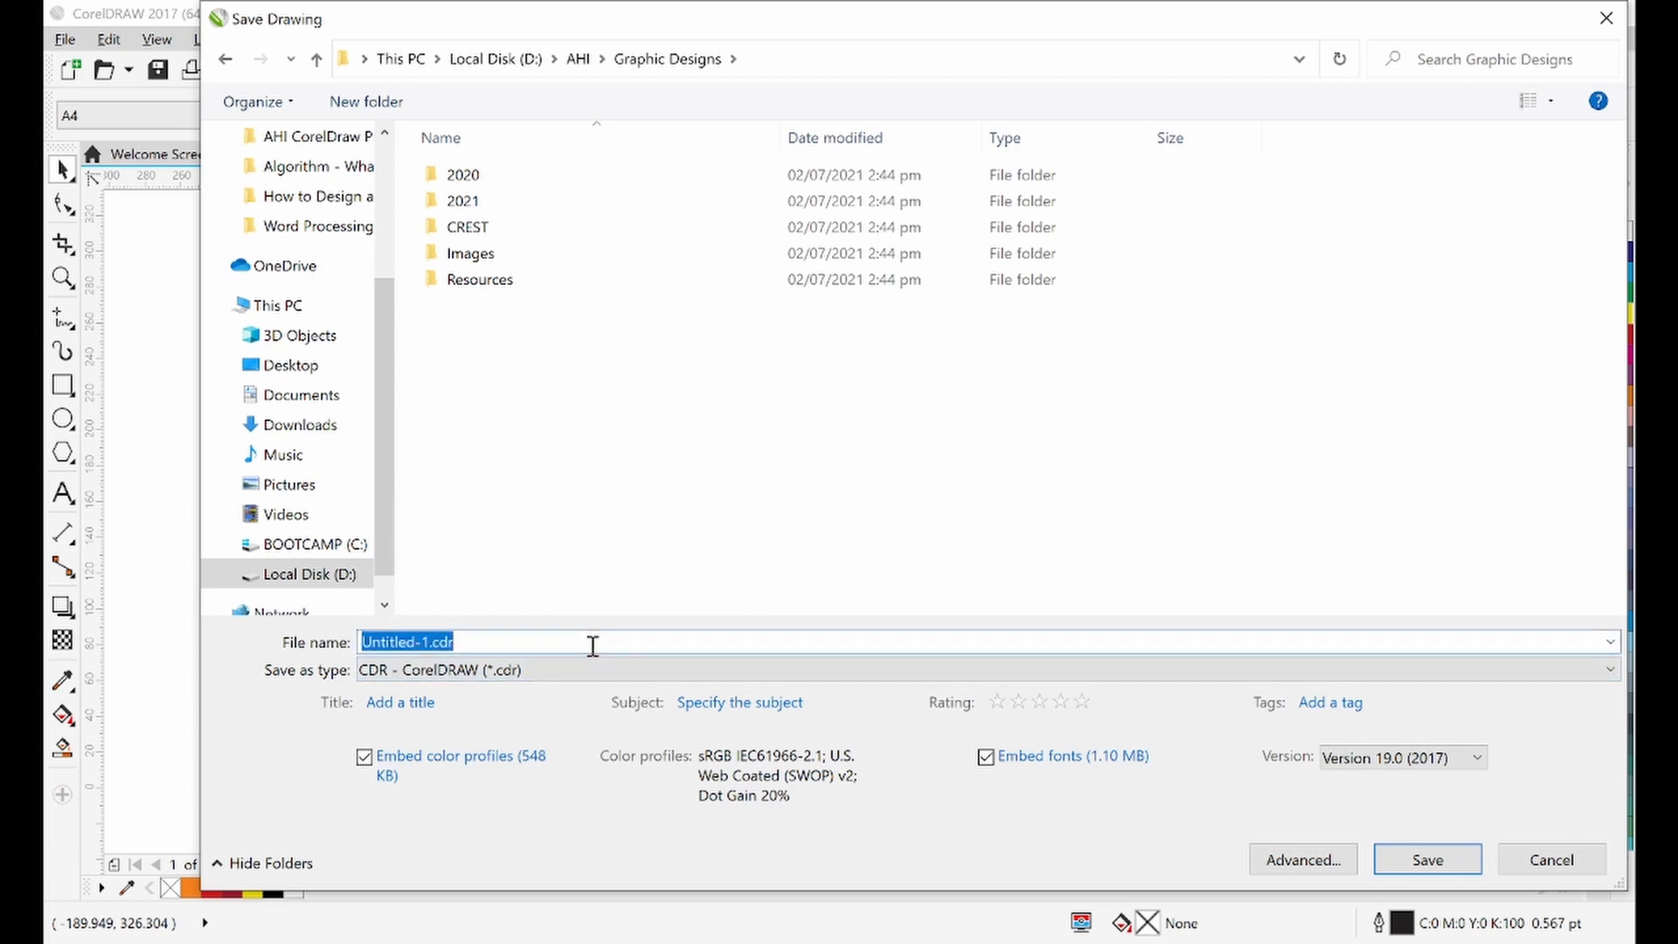
text(Magazine Cover Design)
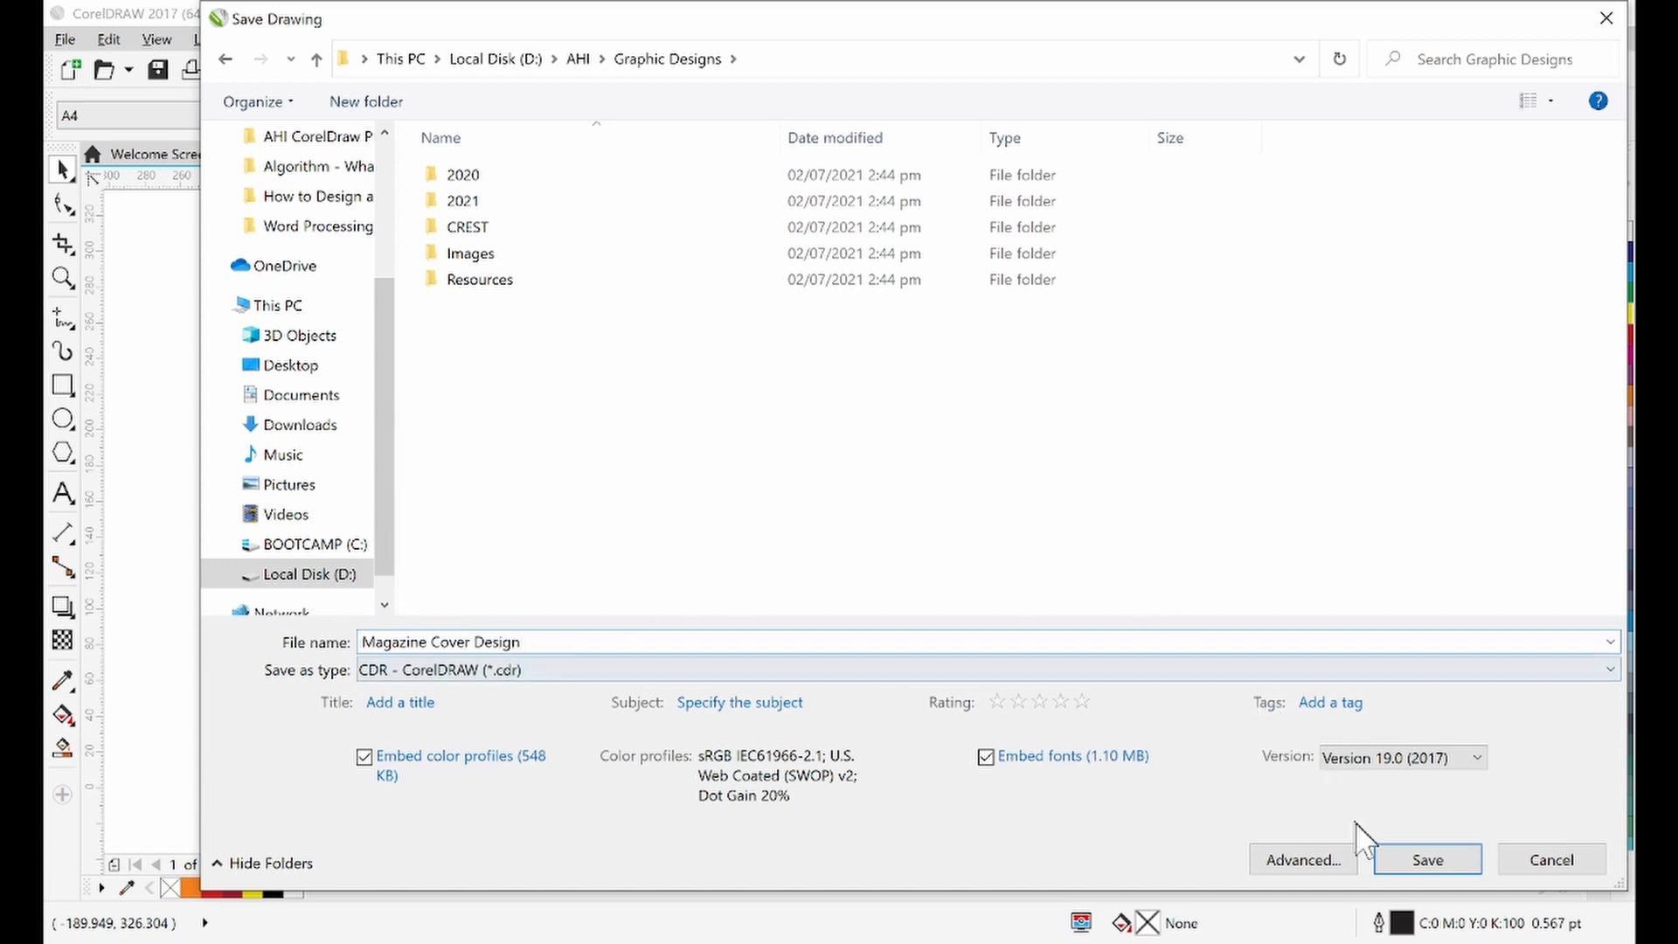
click(1424, 860)
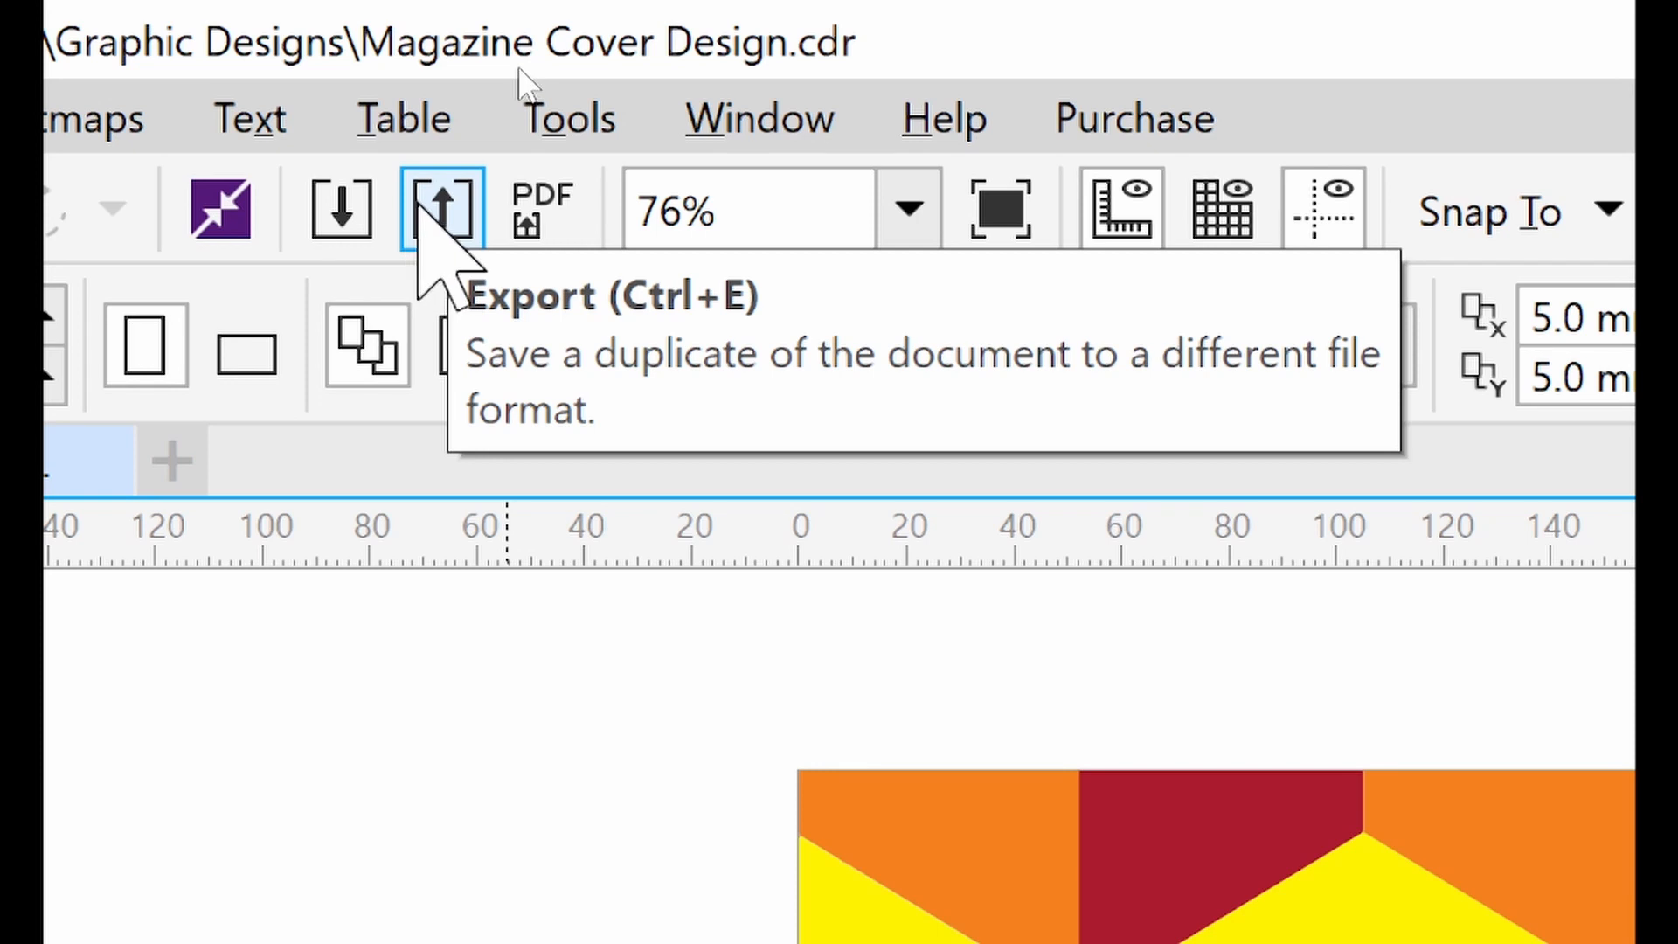
Export the cover as Magazine Cover Design.jpg in JPG format into D: > AHI > Graphic Designs
click(423, 201)
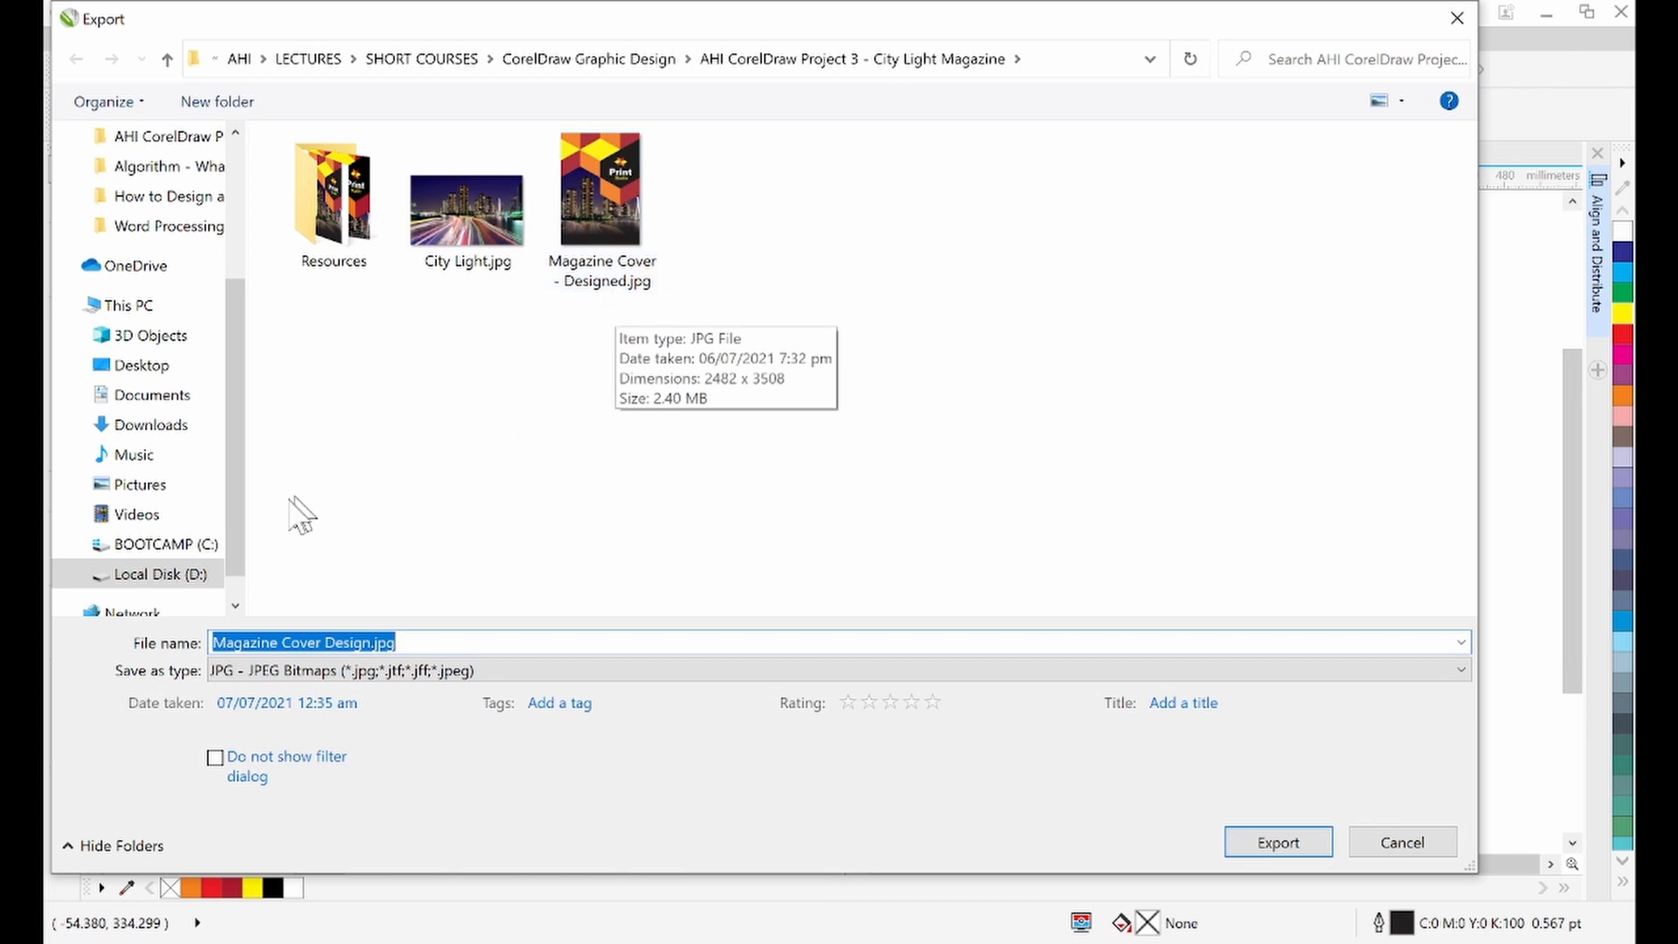
click(157, 574)
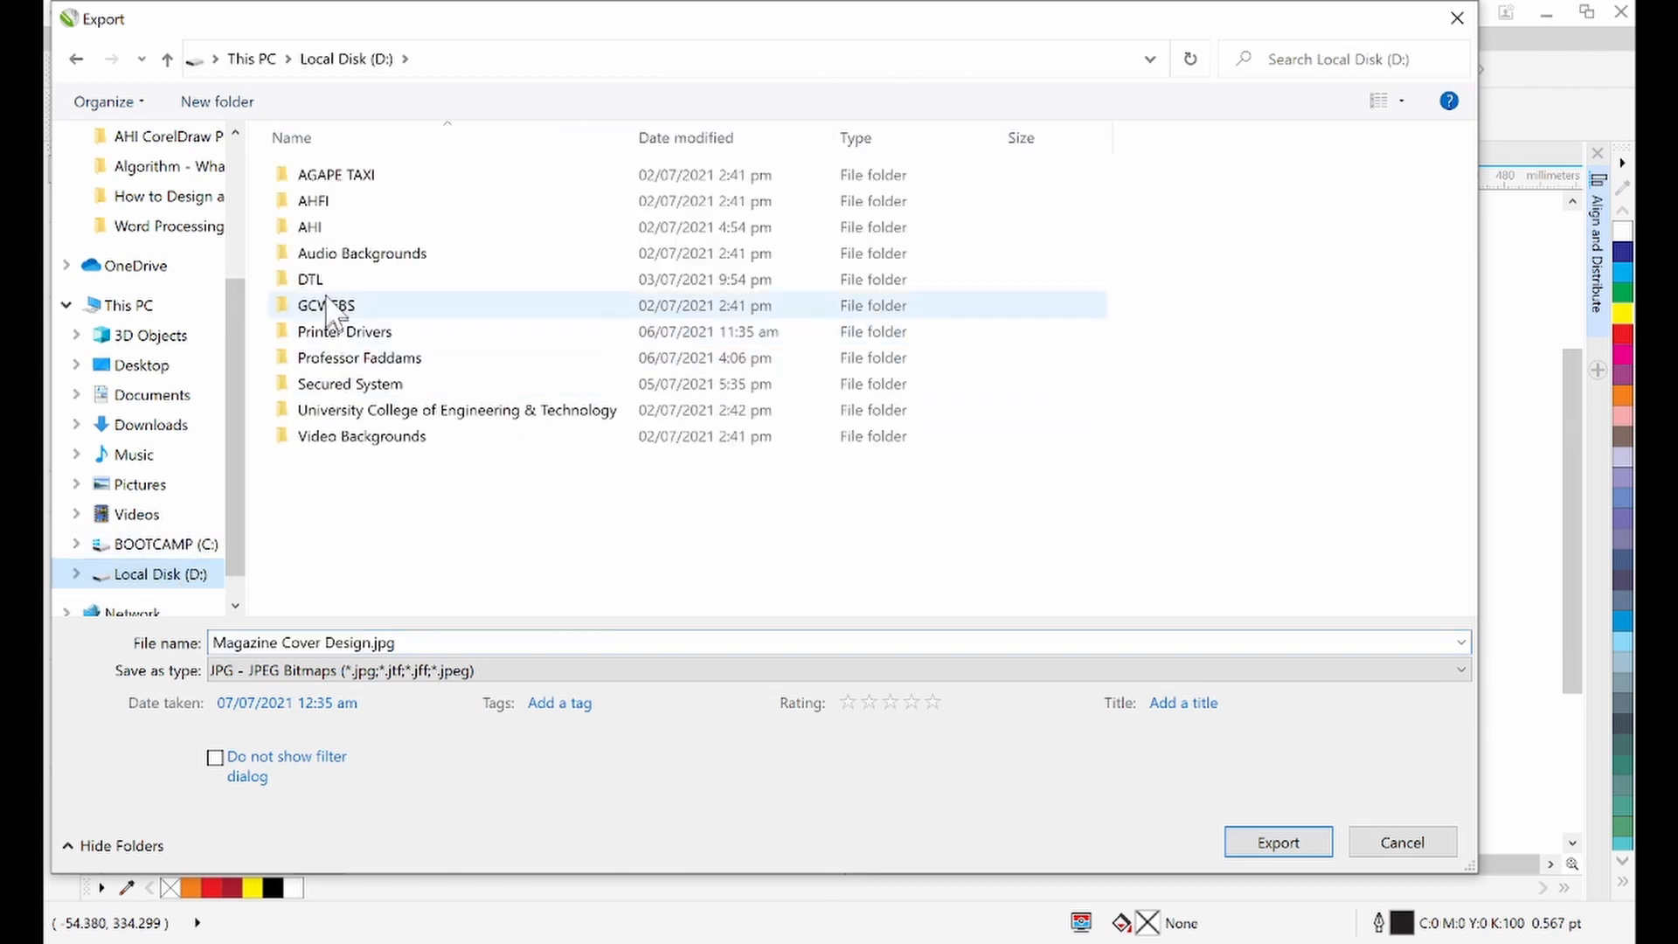
click(313, 228)
double_click(313, 227)
click(374, 231)
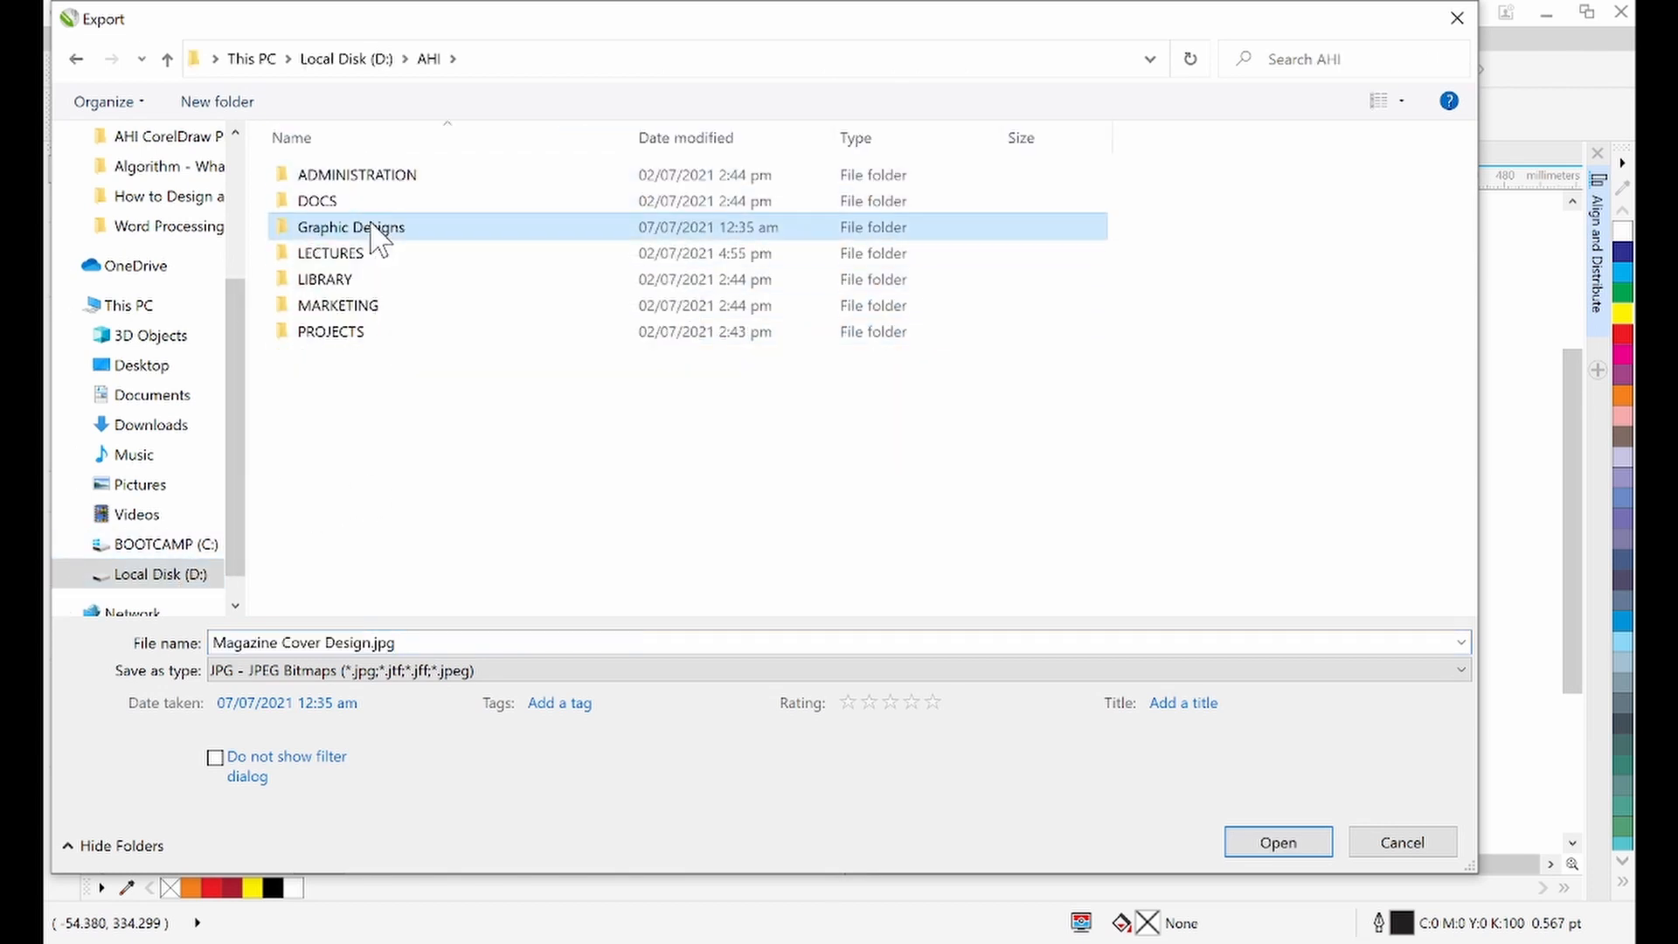
double_click(374, 230)
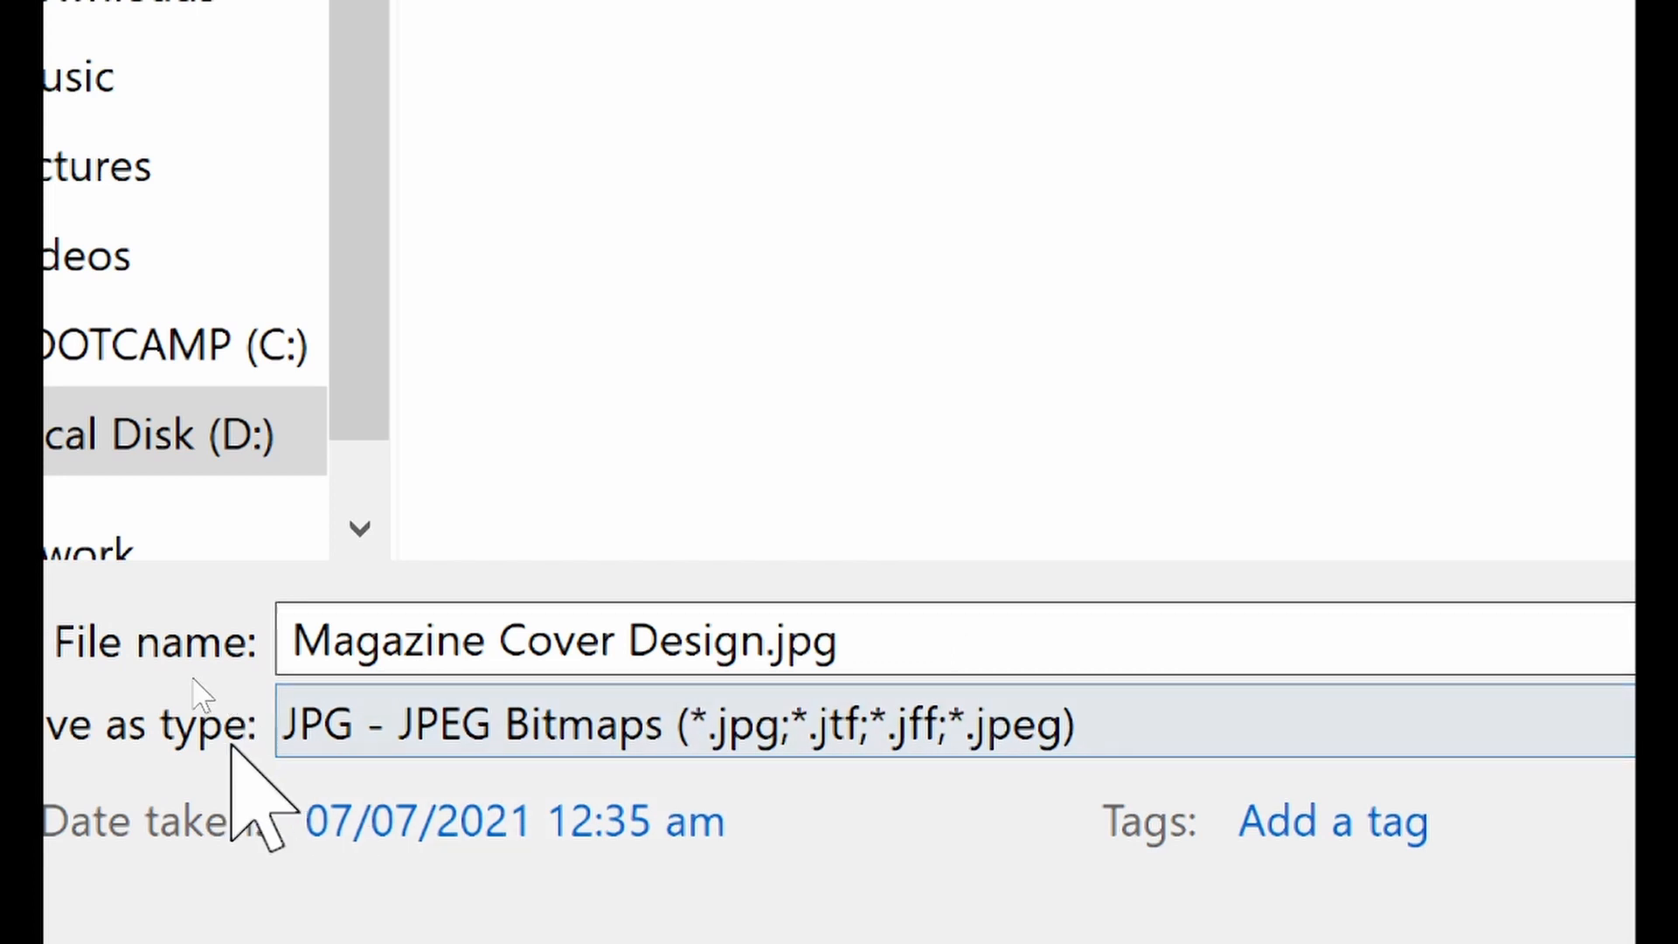
click(545, 699)
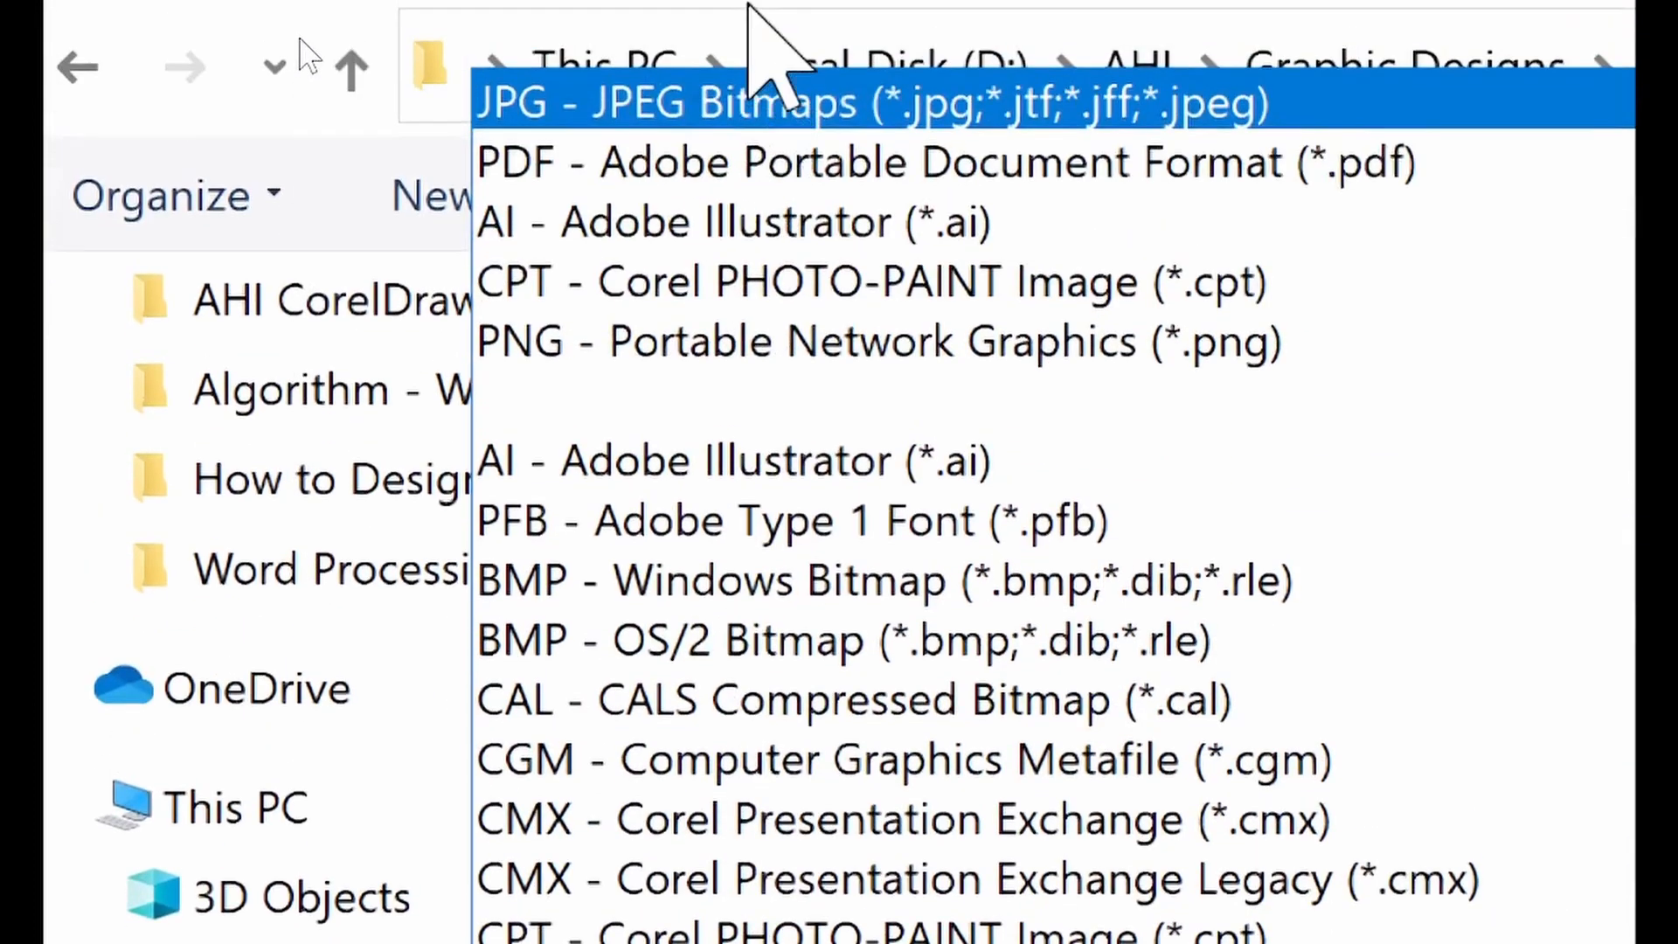
click(612, 109)
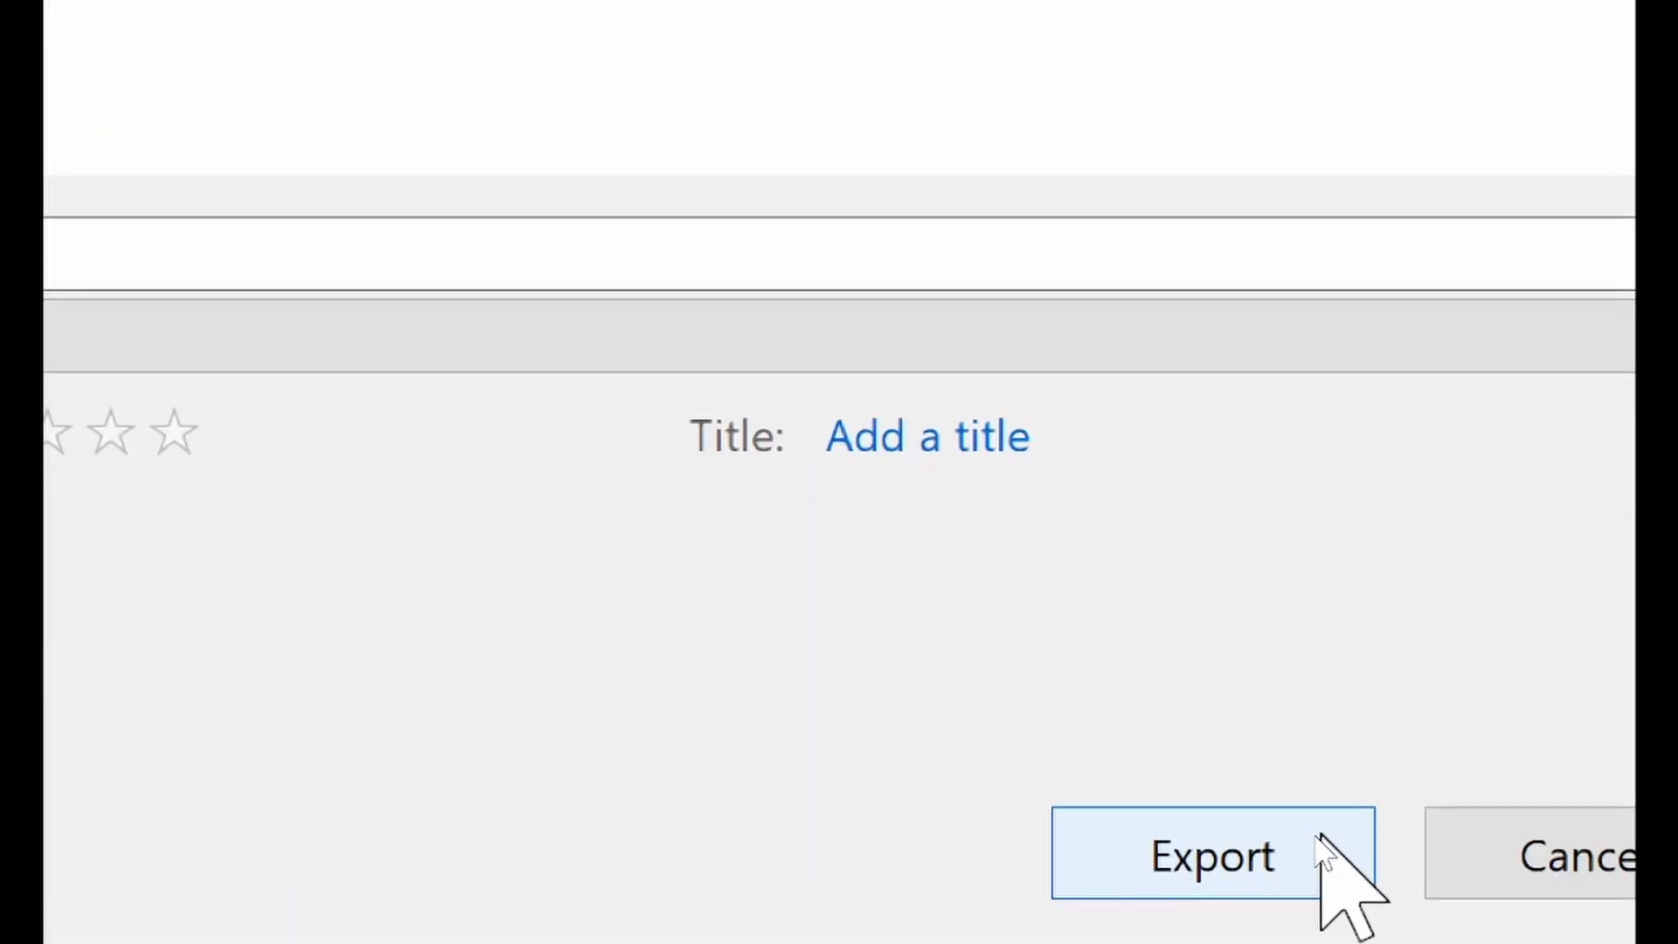
click(1270, 844)
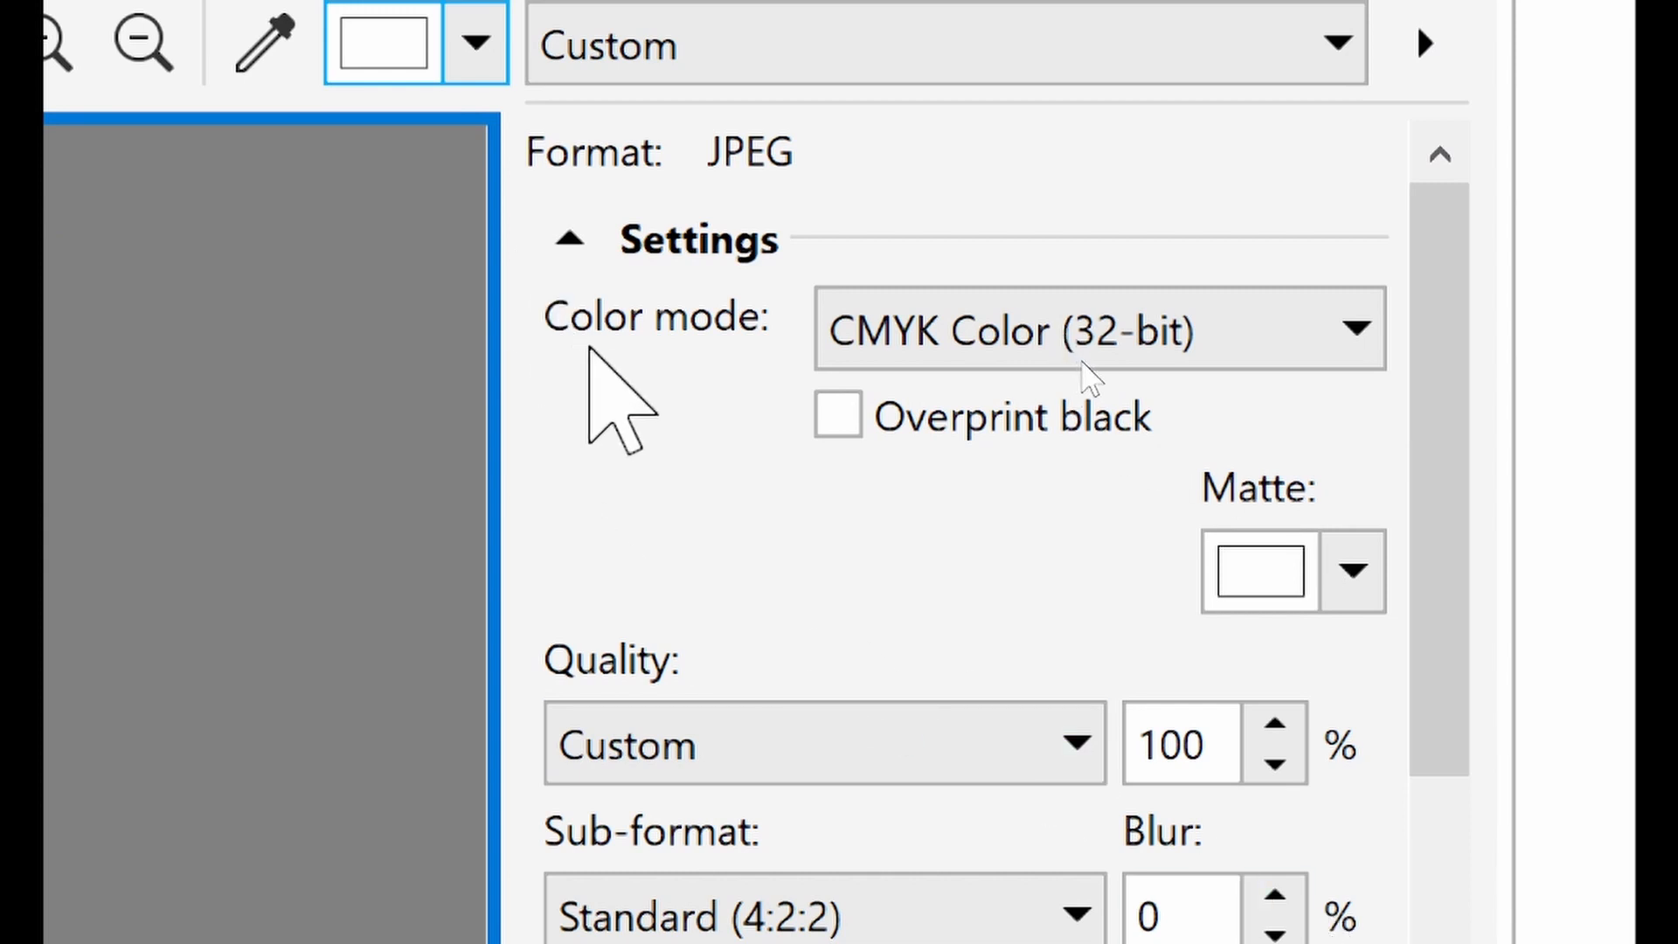
Set the JPEG export options to RGB Color (24-bit) with Highest quality and confirm the export
click(937, 316)
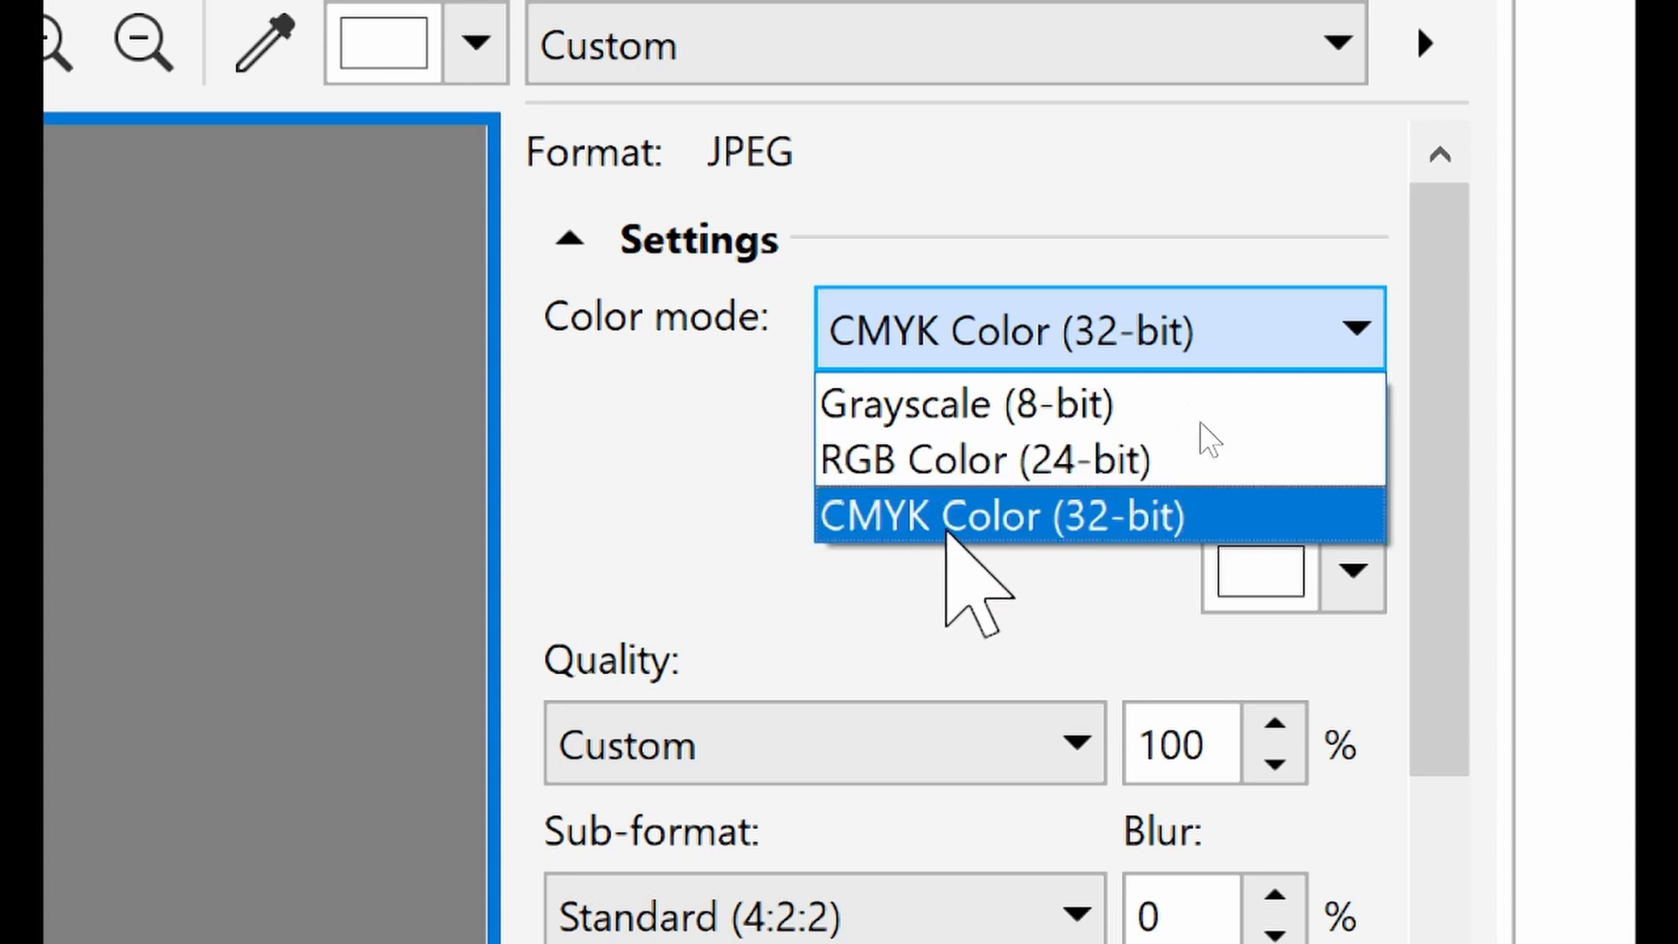
click(900, 514)
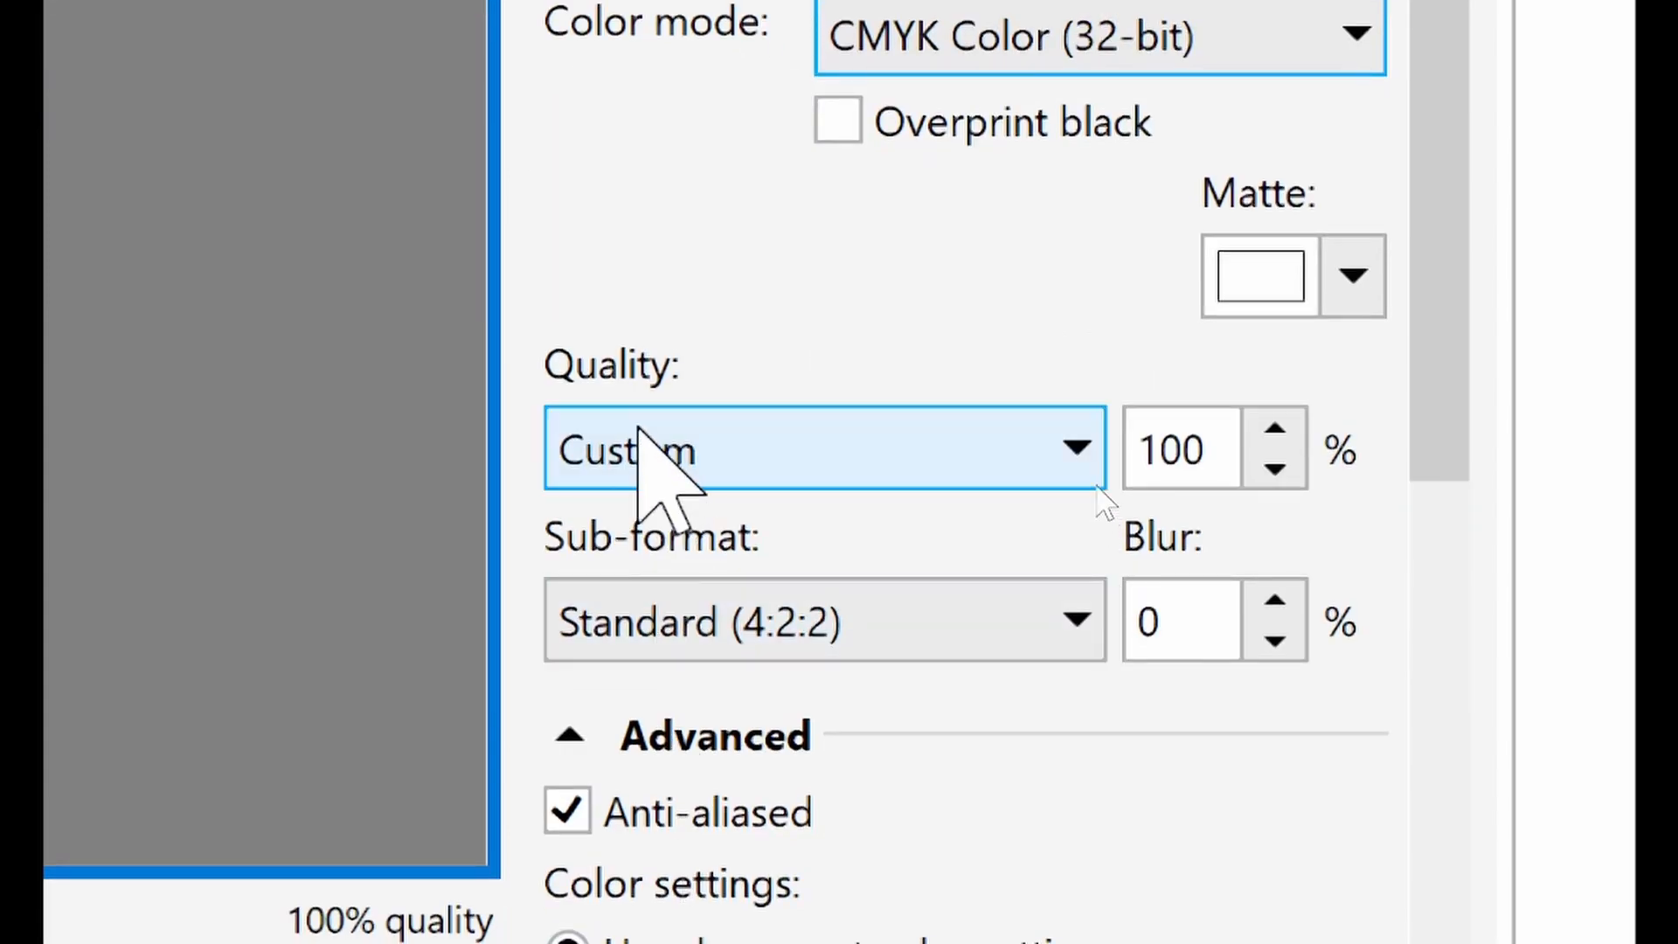
click(675, 451)
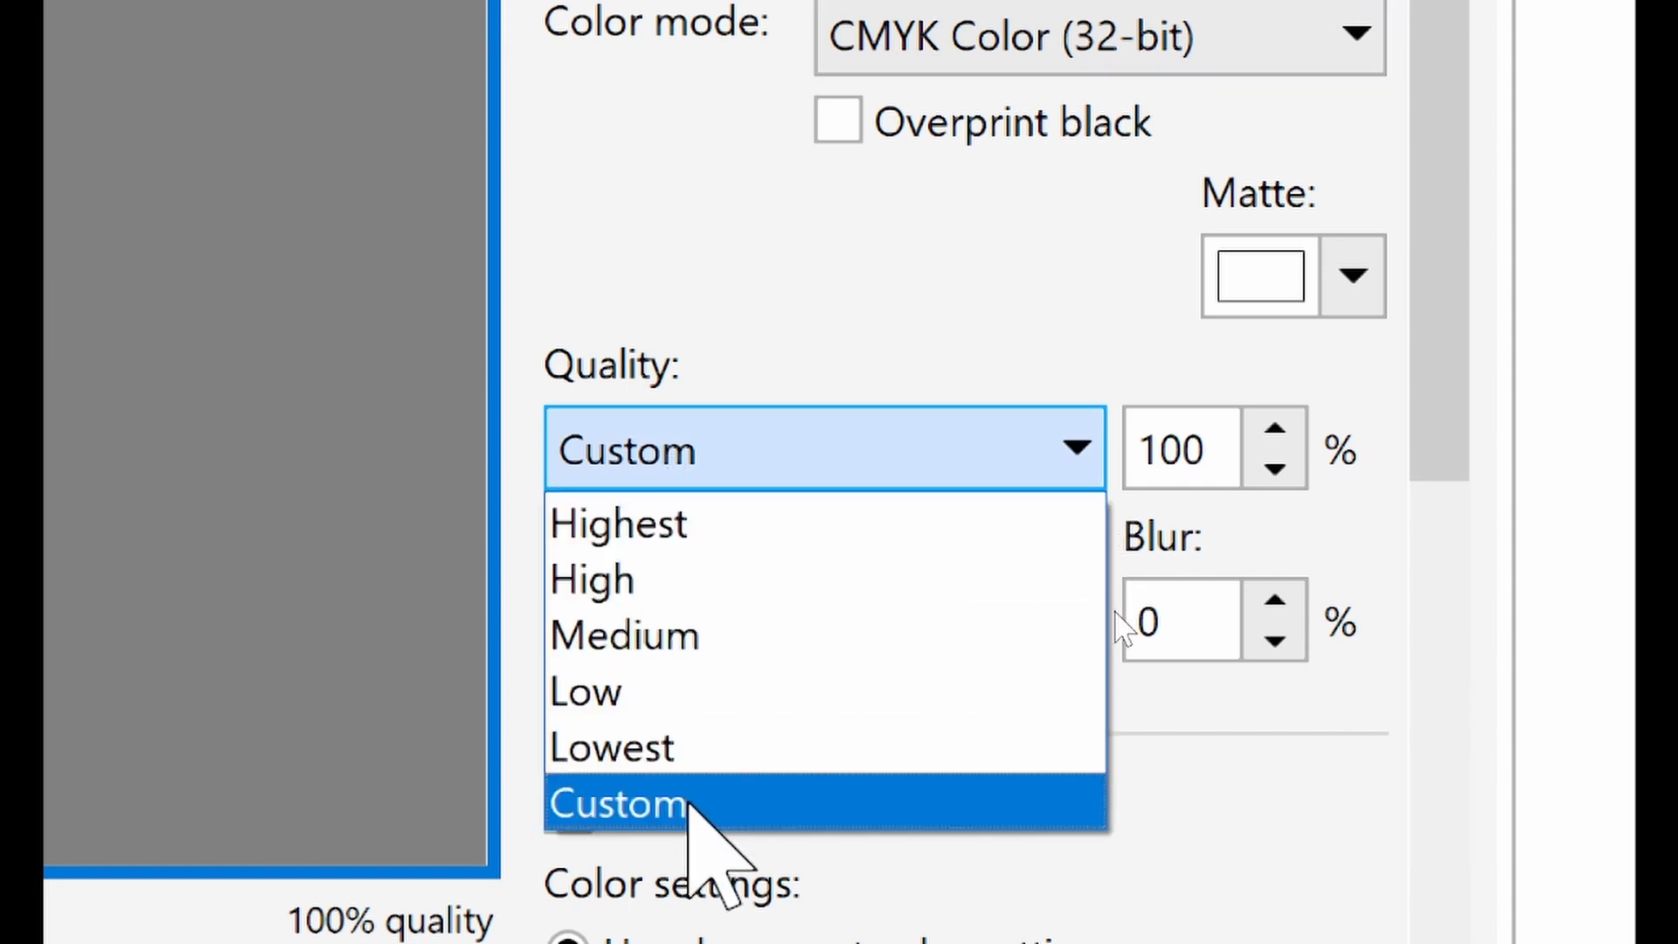
click(651, 524)
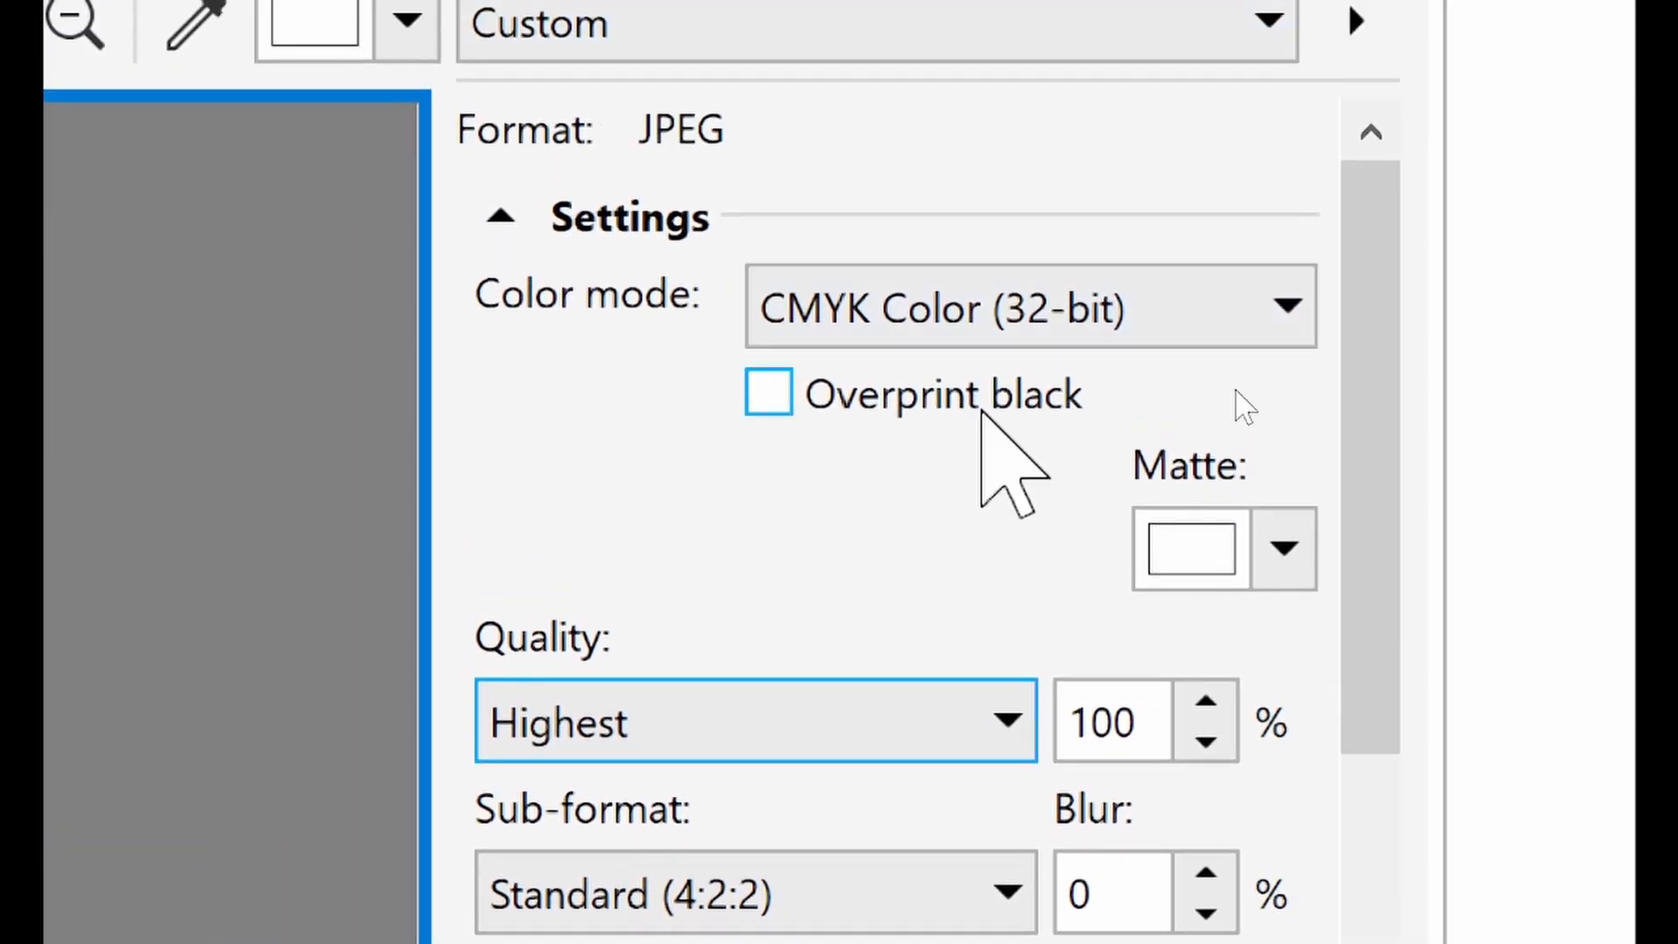
click(955, 330)
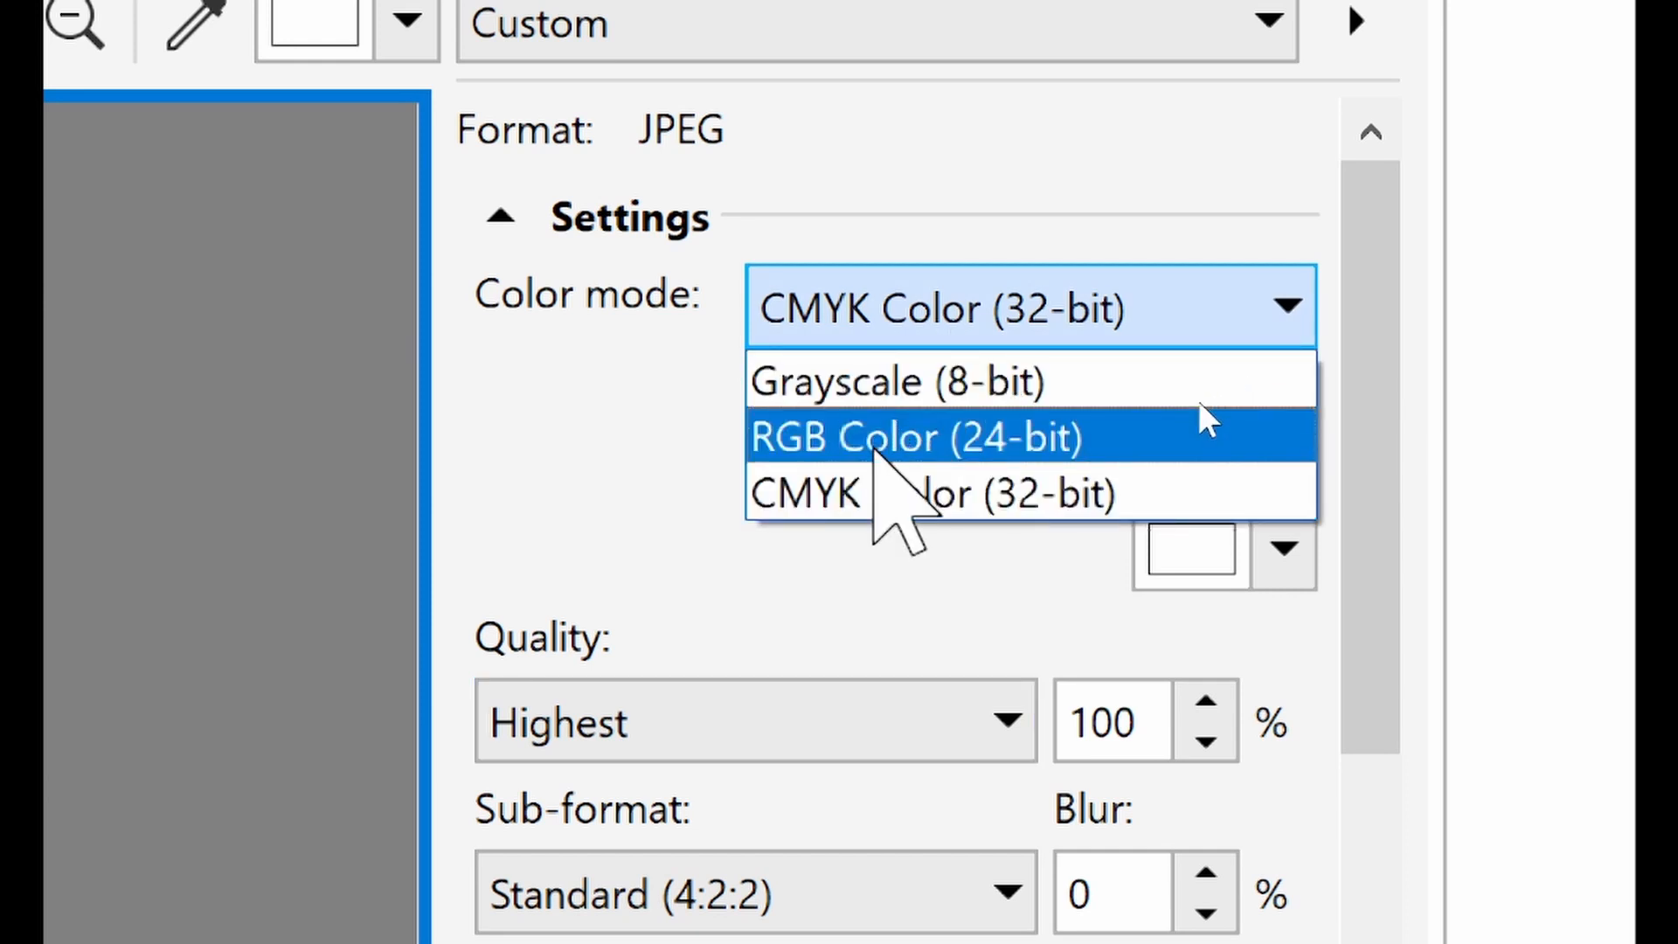
click(874, 437)
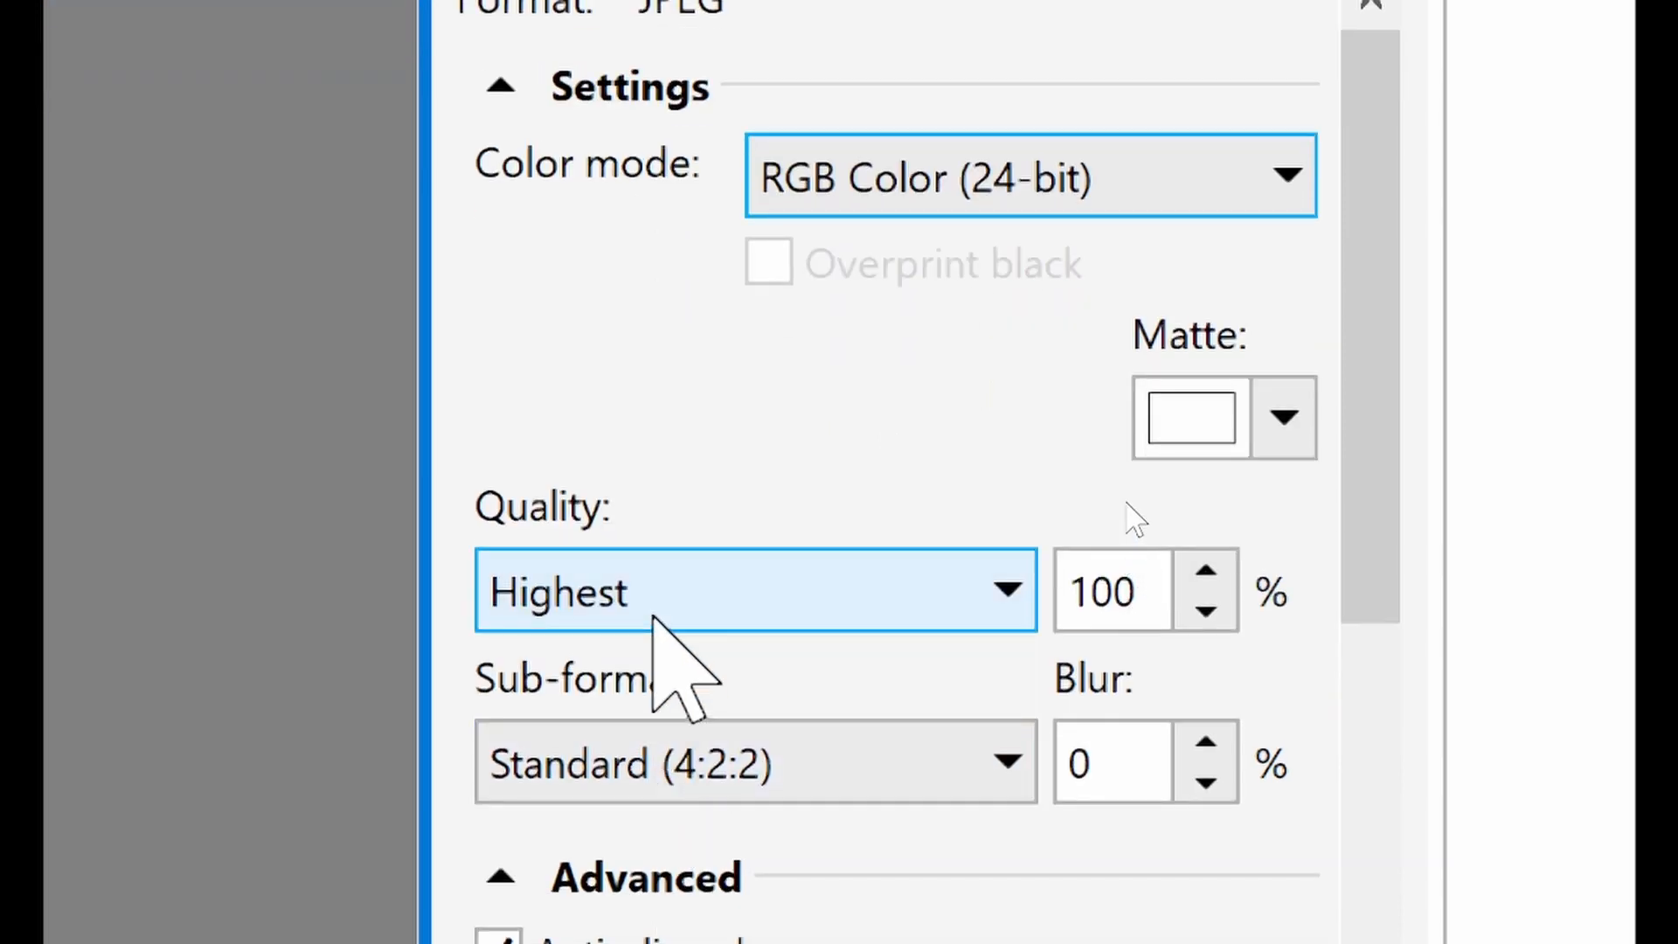
click(655, 612)
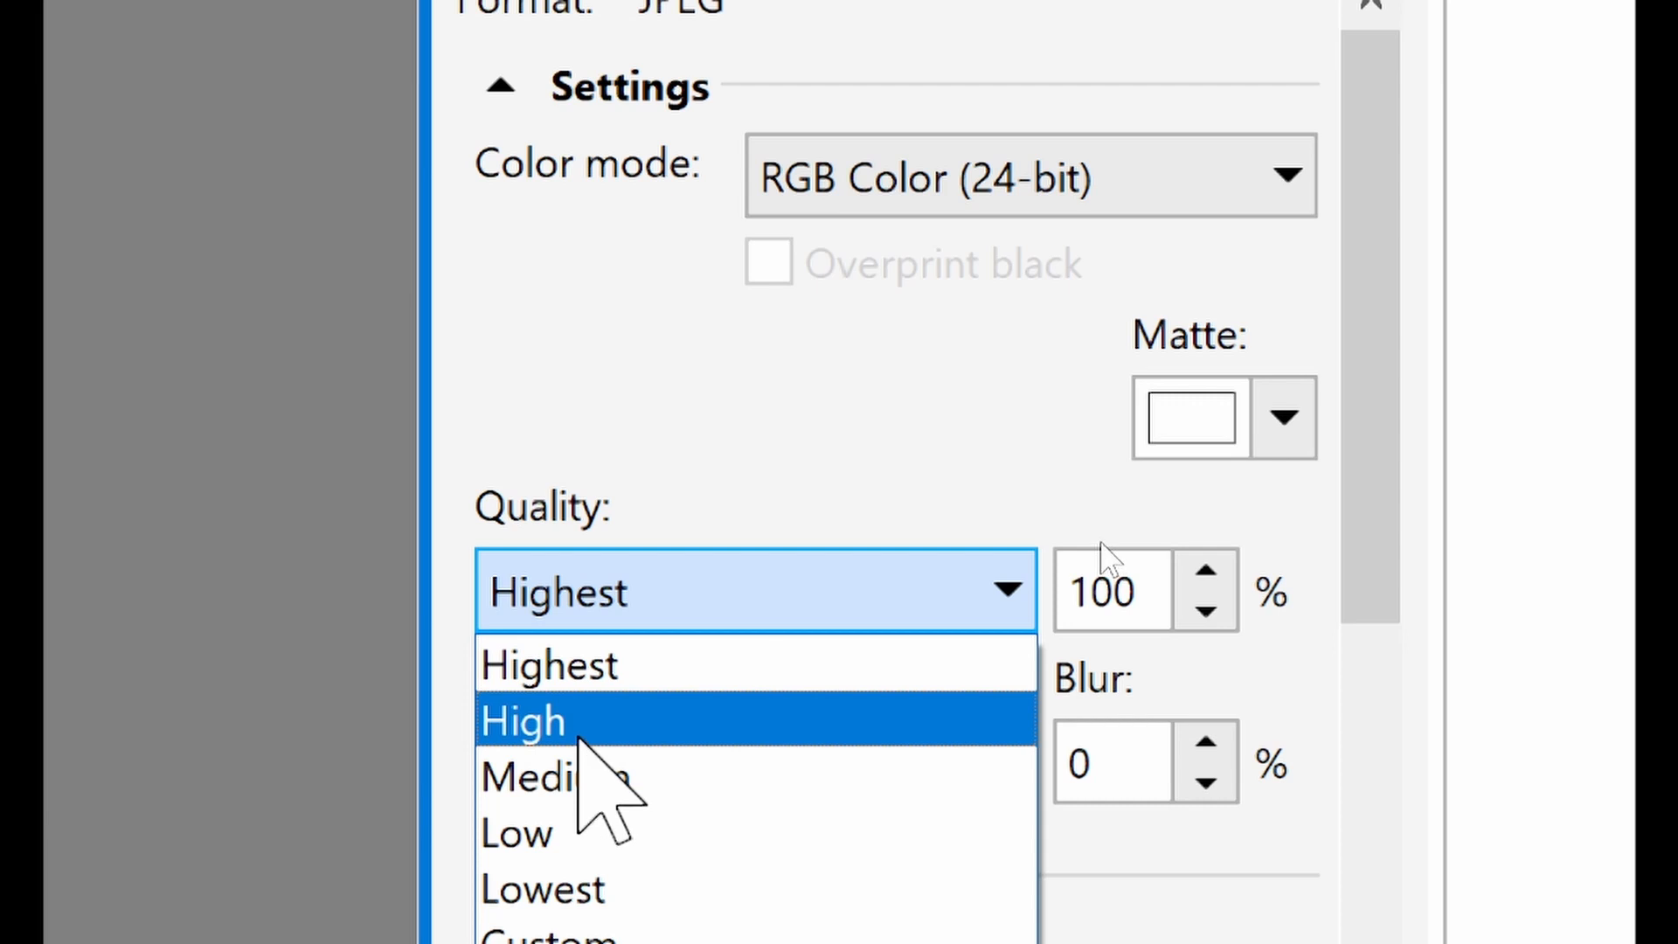
click(643, 666)
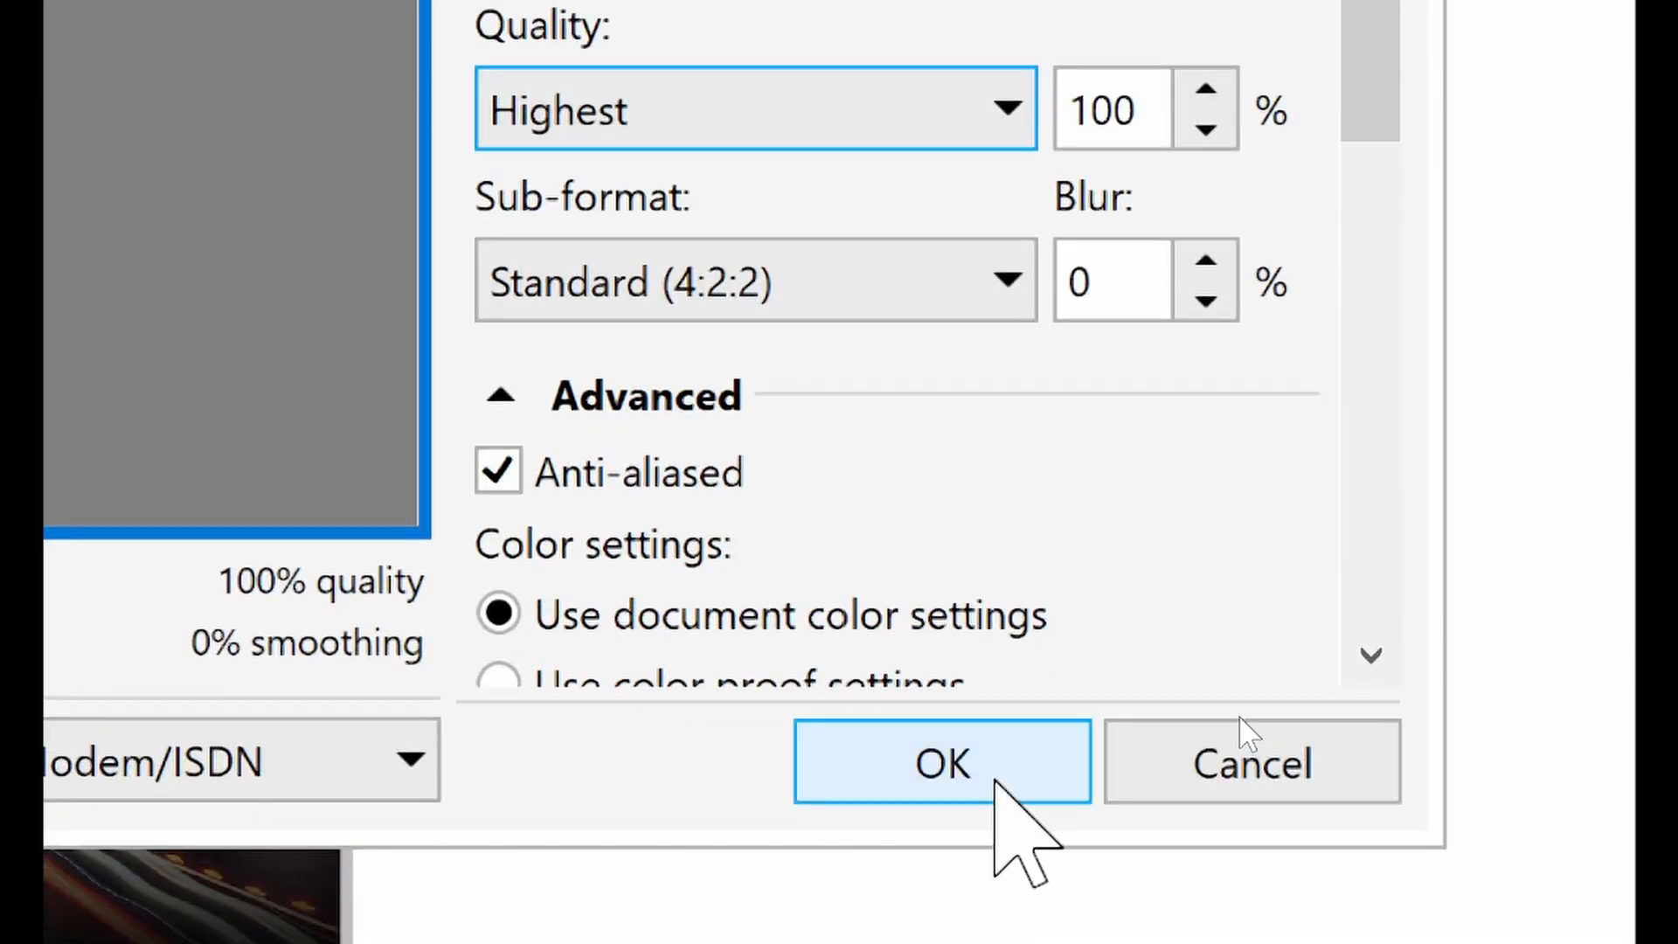
click(996, 781)
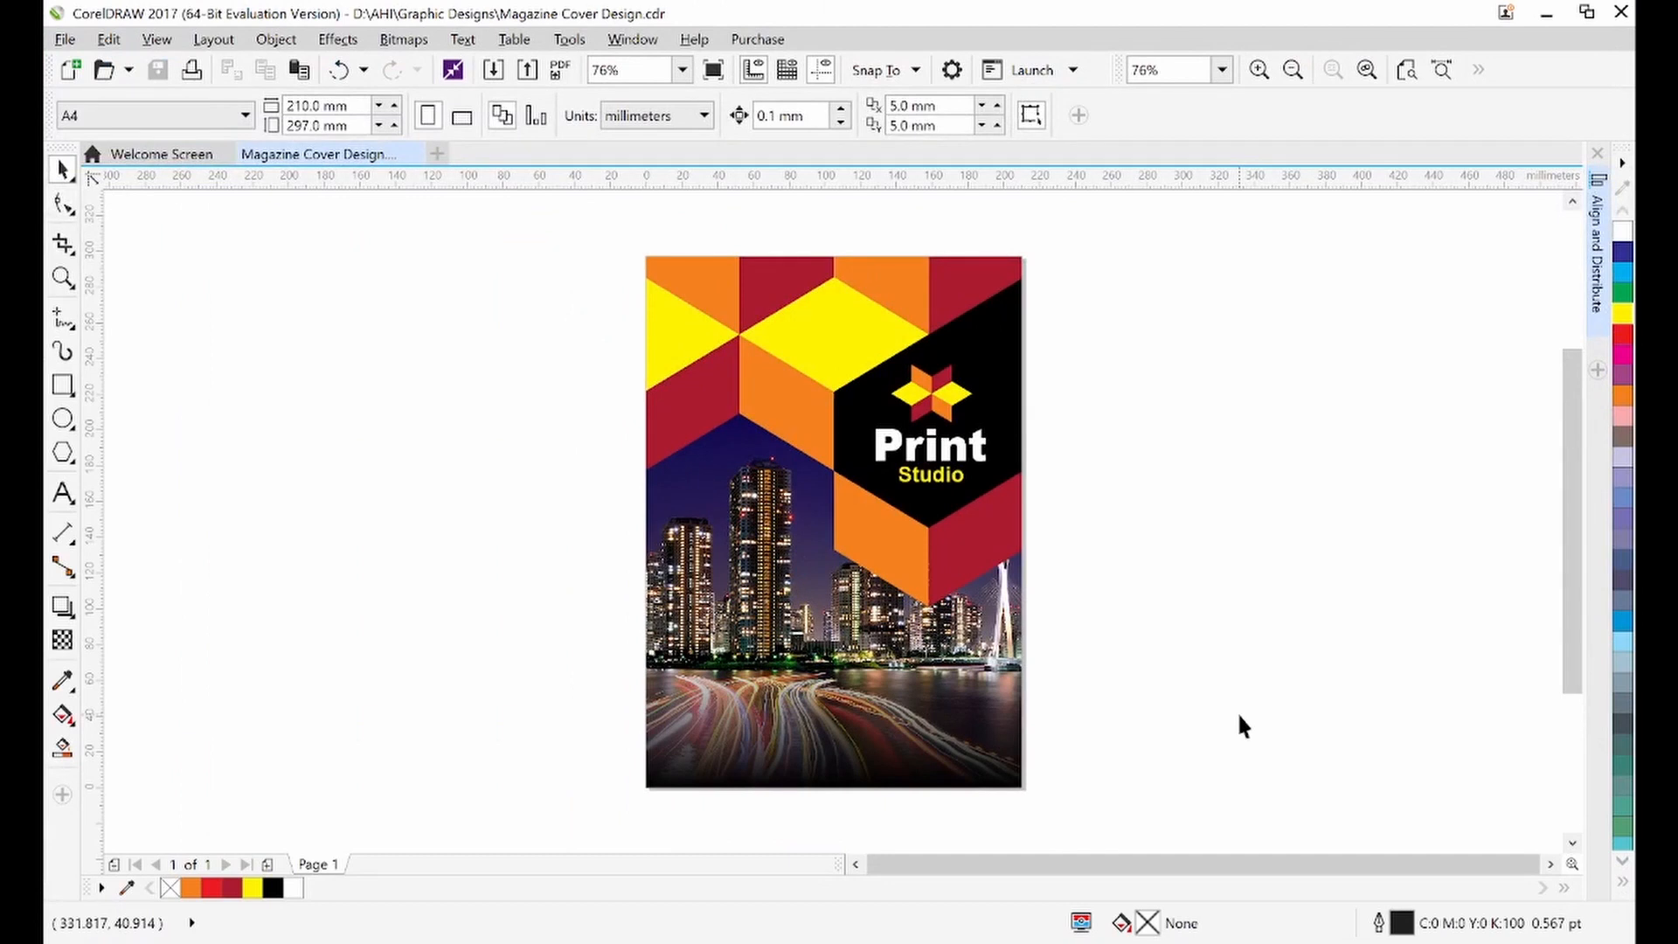
Open File Explorer and browse to Local Disk (D:) > AHI > Graphic Designs
click(709, 940)
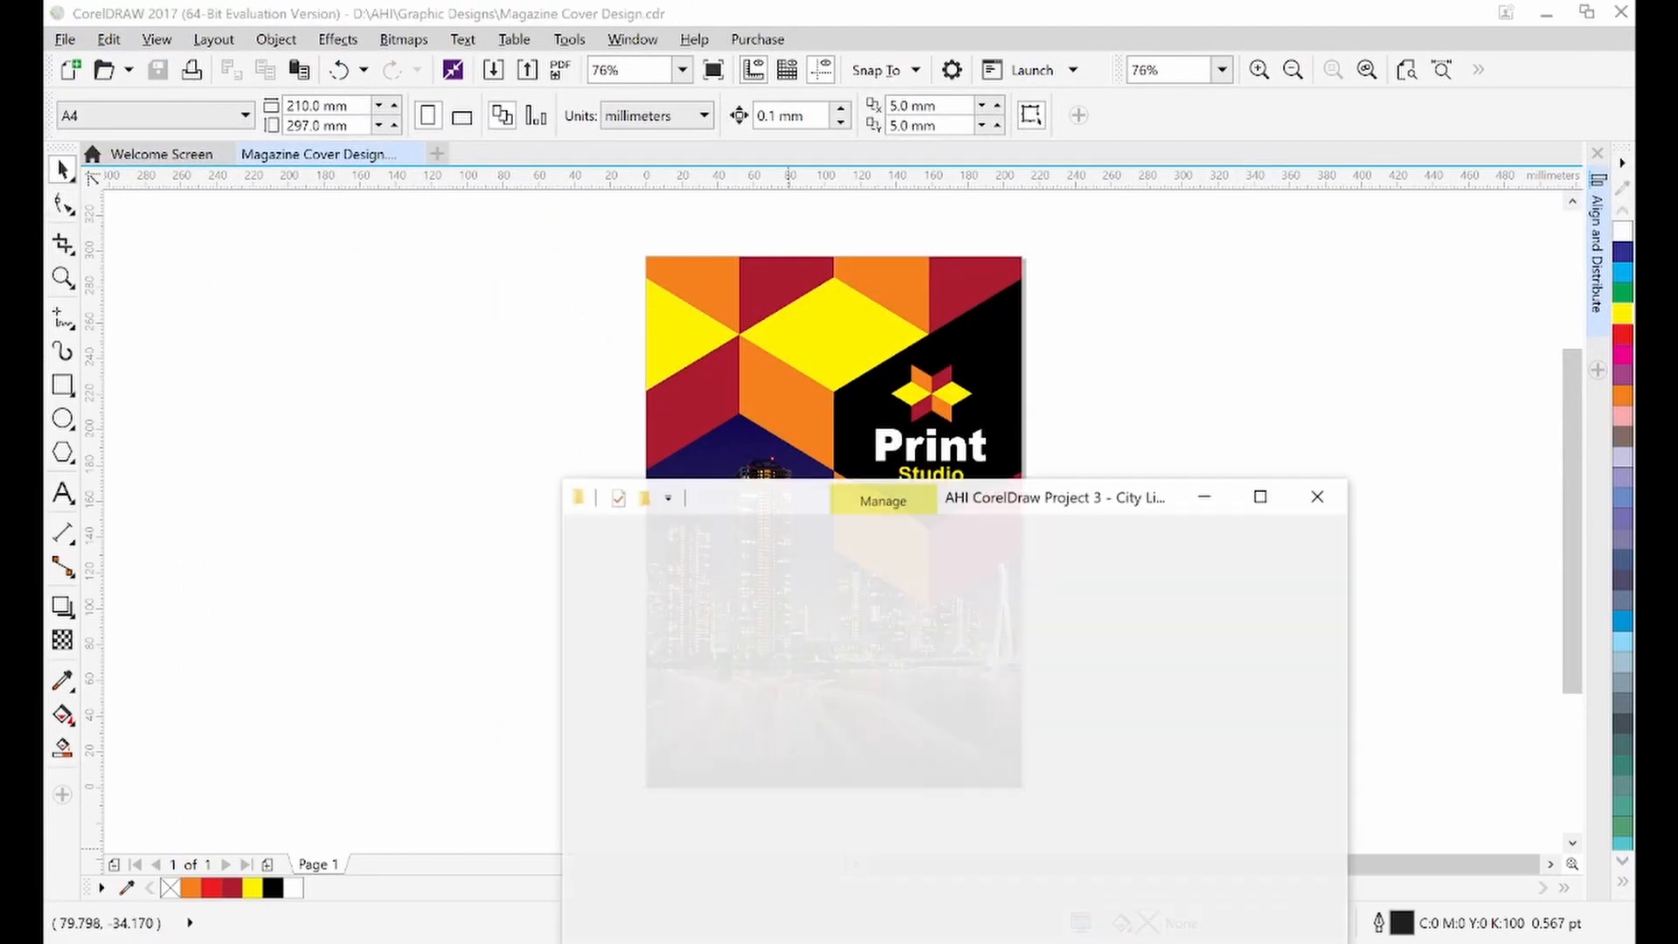
right_click(570, 940)
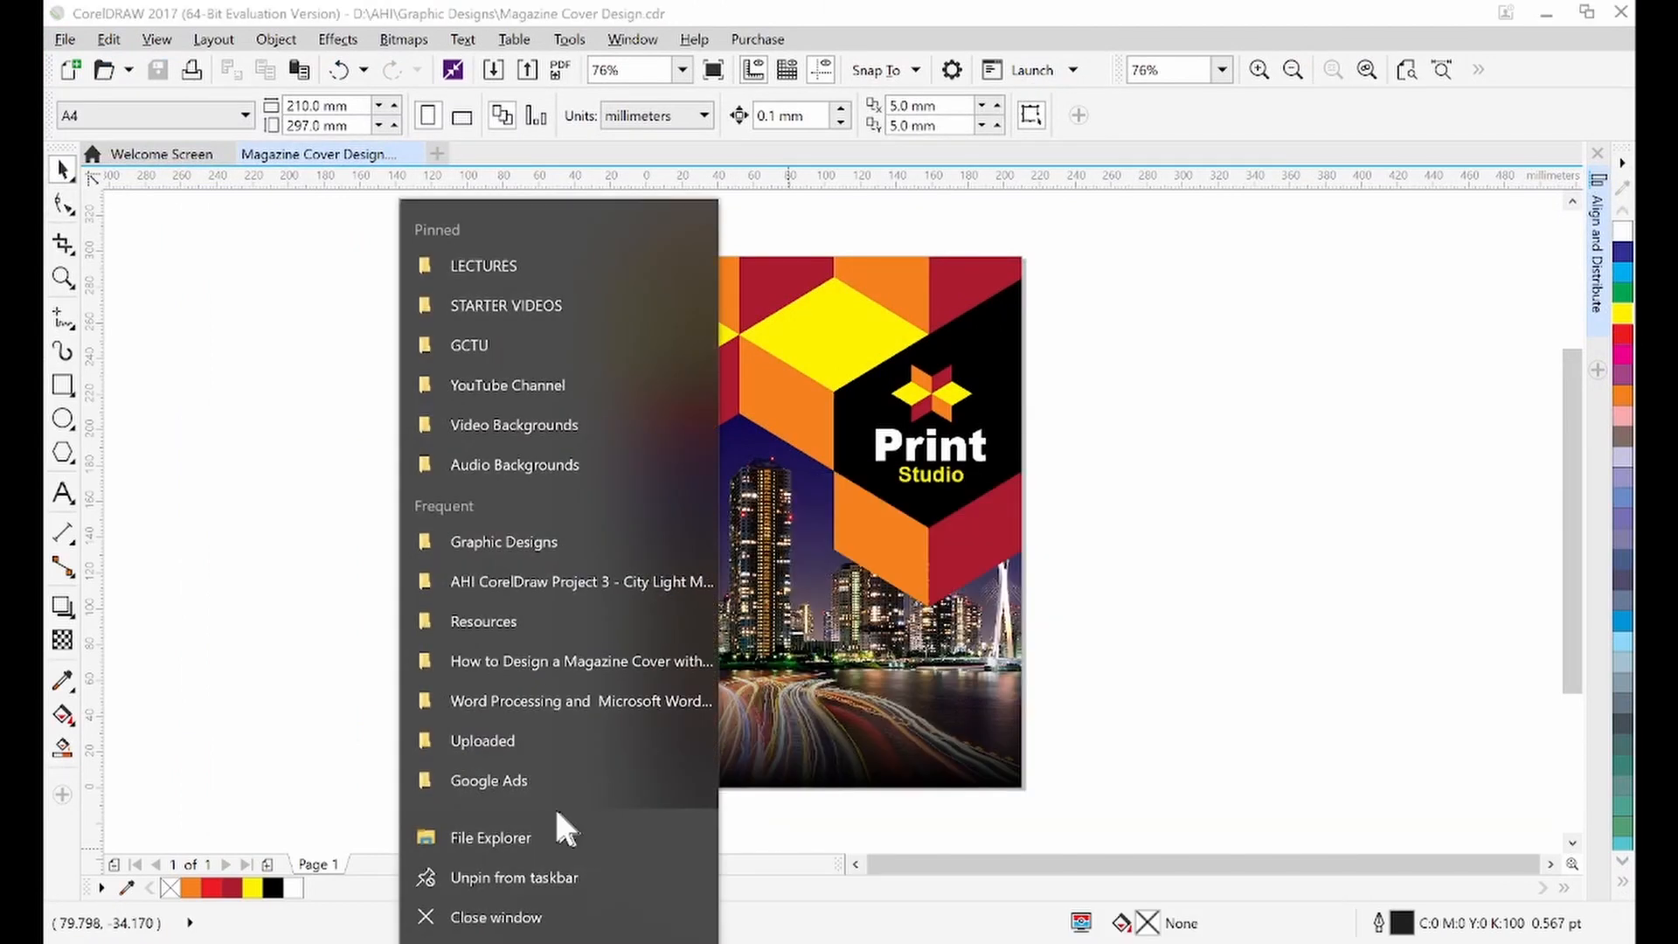
click(503, 840)
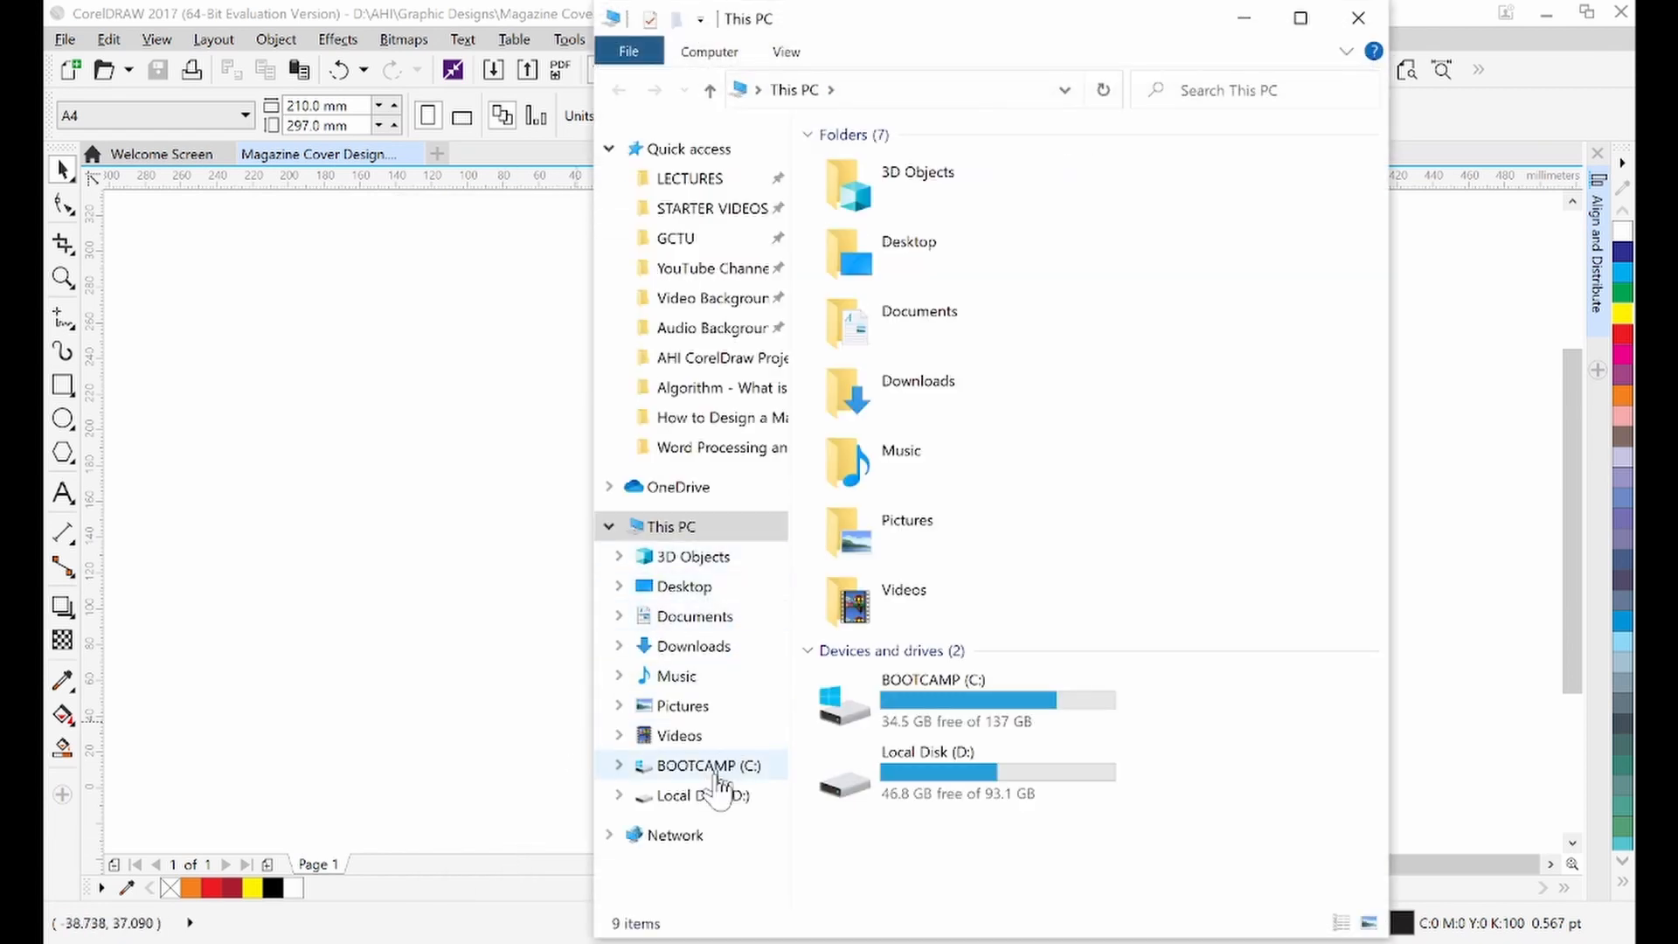
click(712, 802)
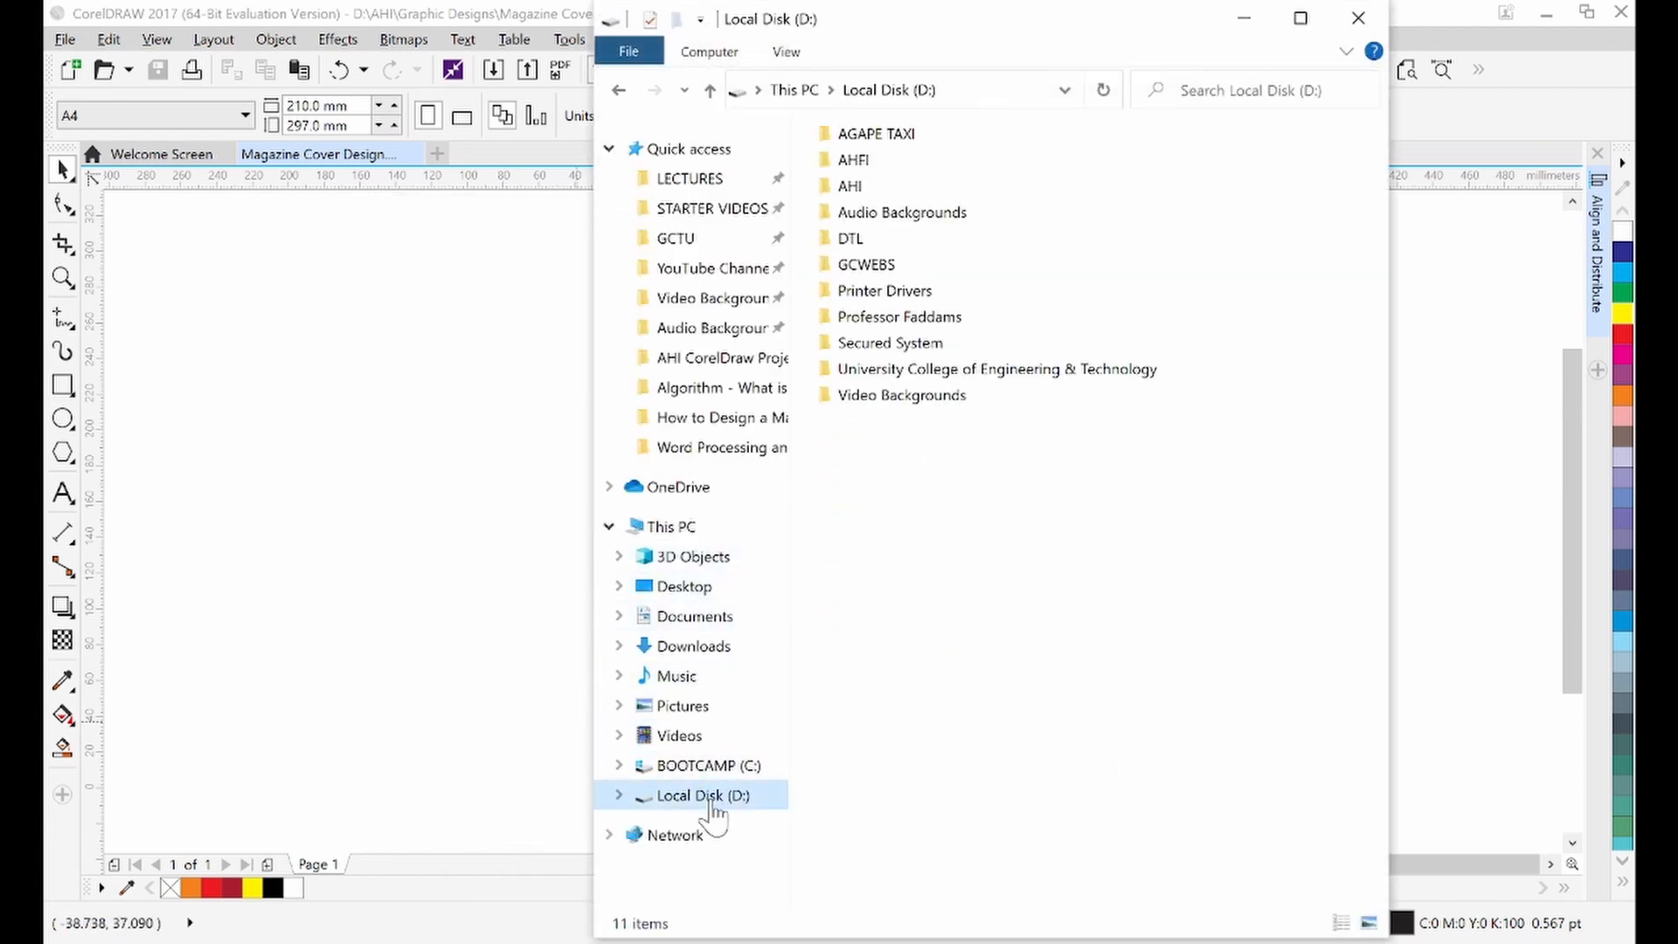
click(860, 191)
double_click(861, 194)
click(891, 219)
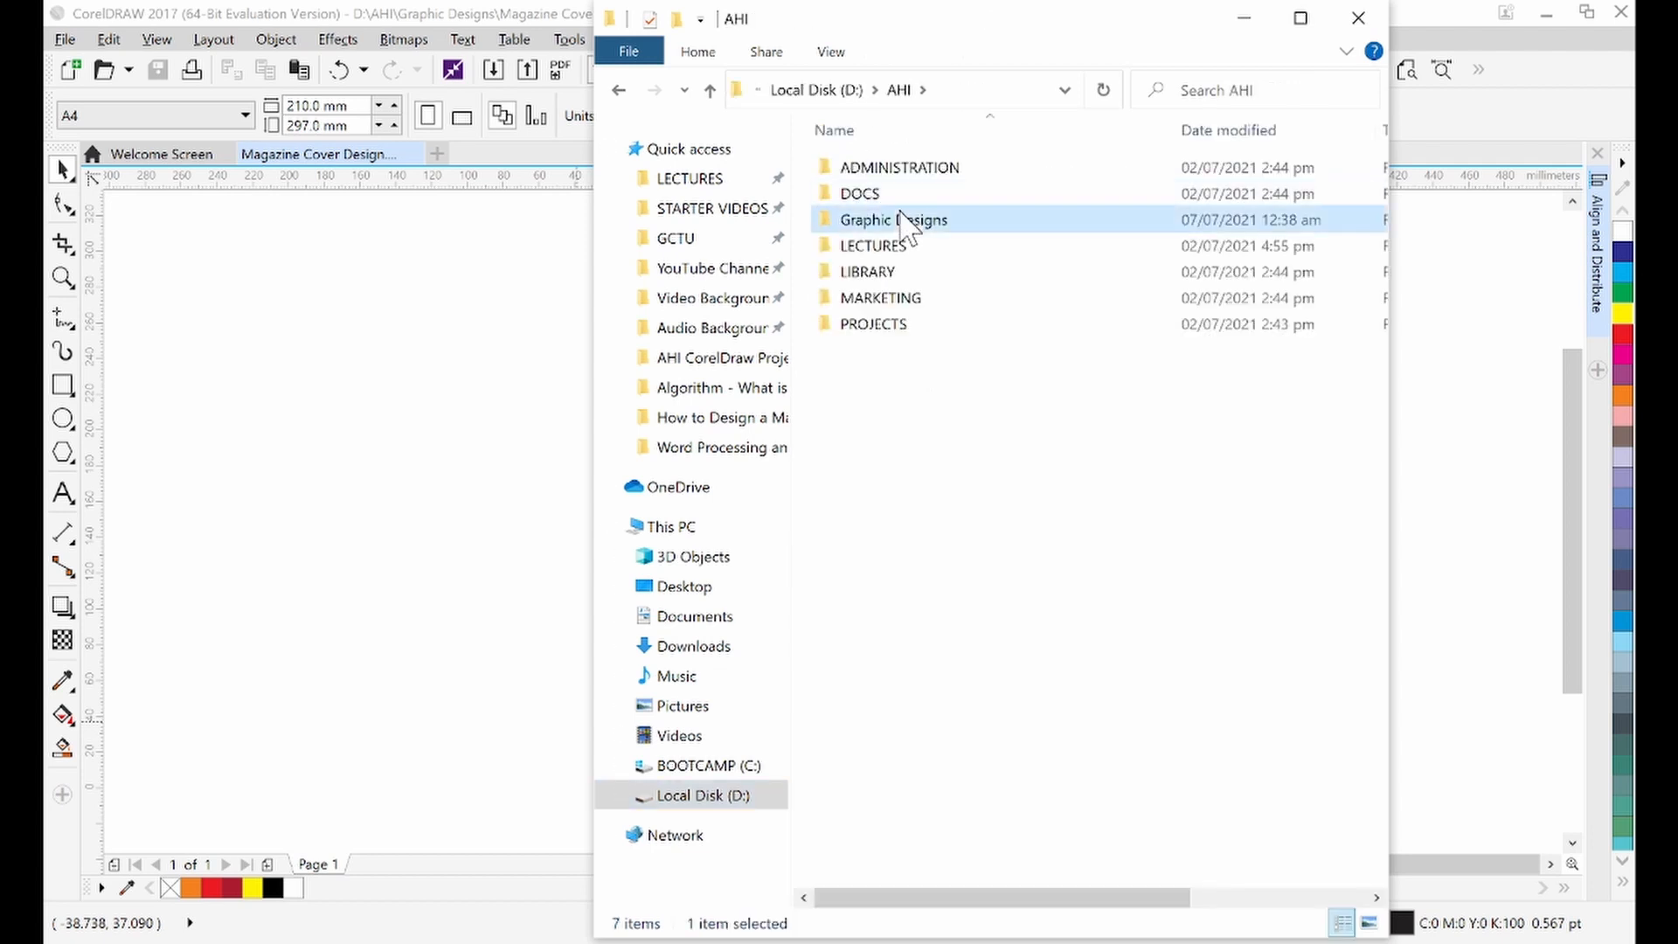
double_click(892, 219)
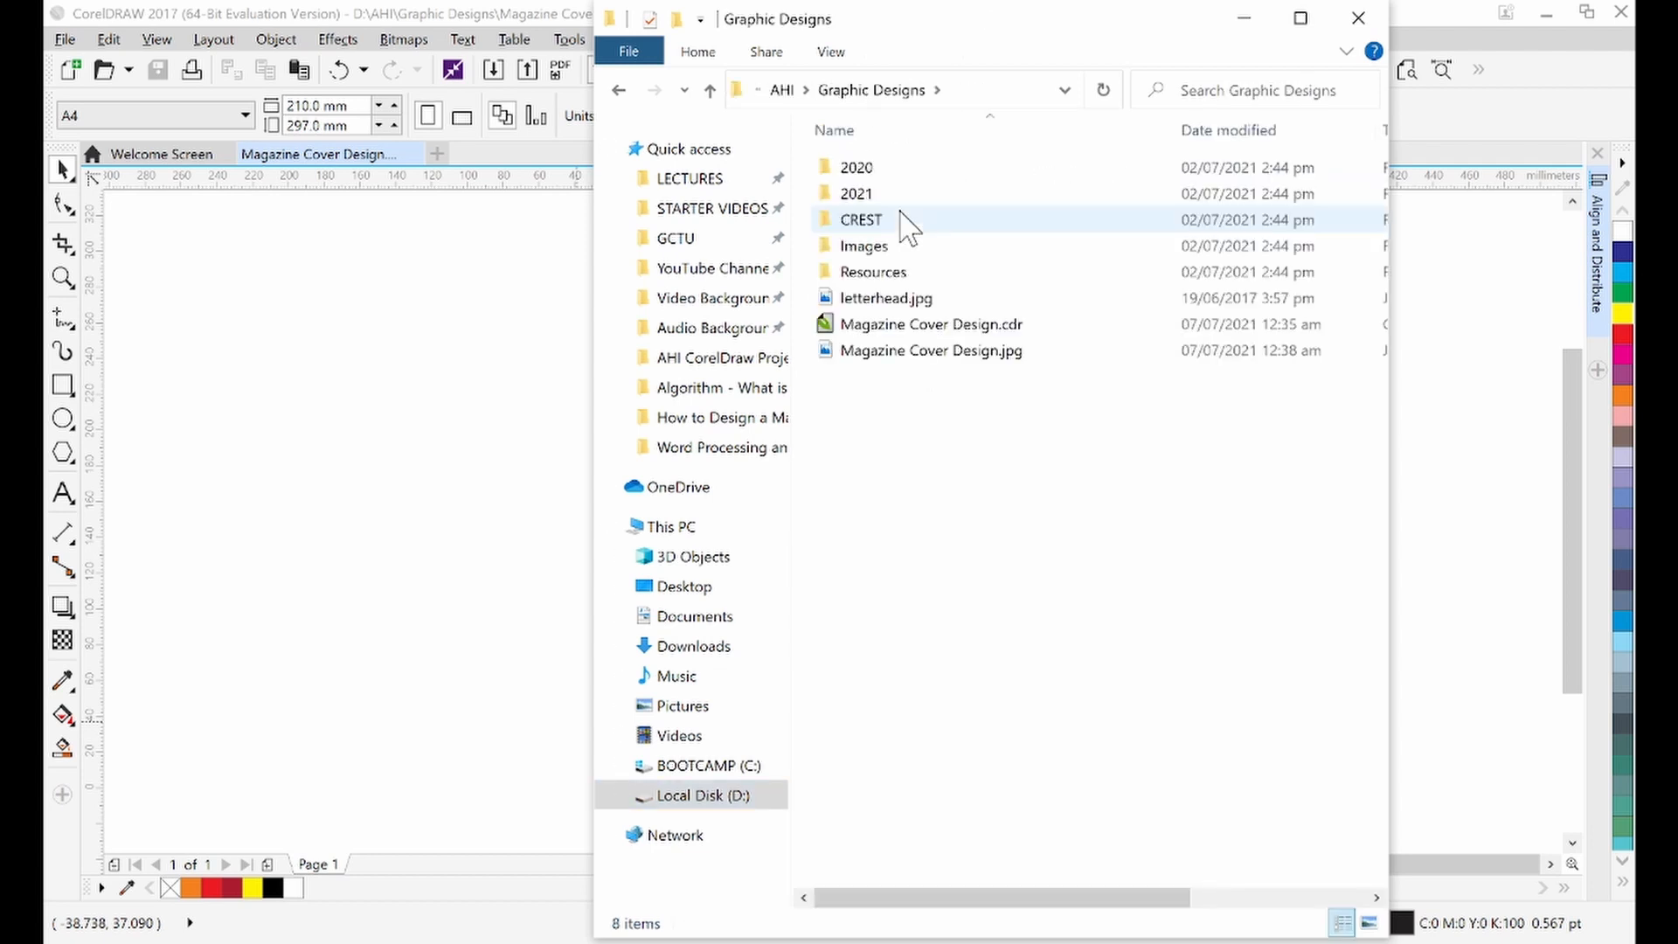
Open Magazine Cover Design.jpg in Photos to check the exported cover, then return to CorelDRAW
click(897, 358)
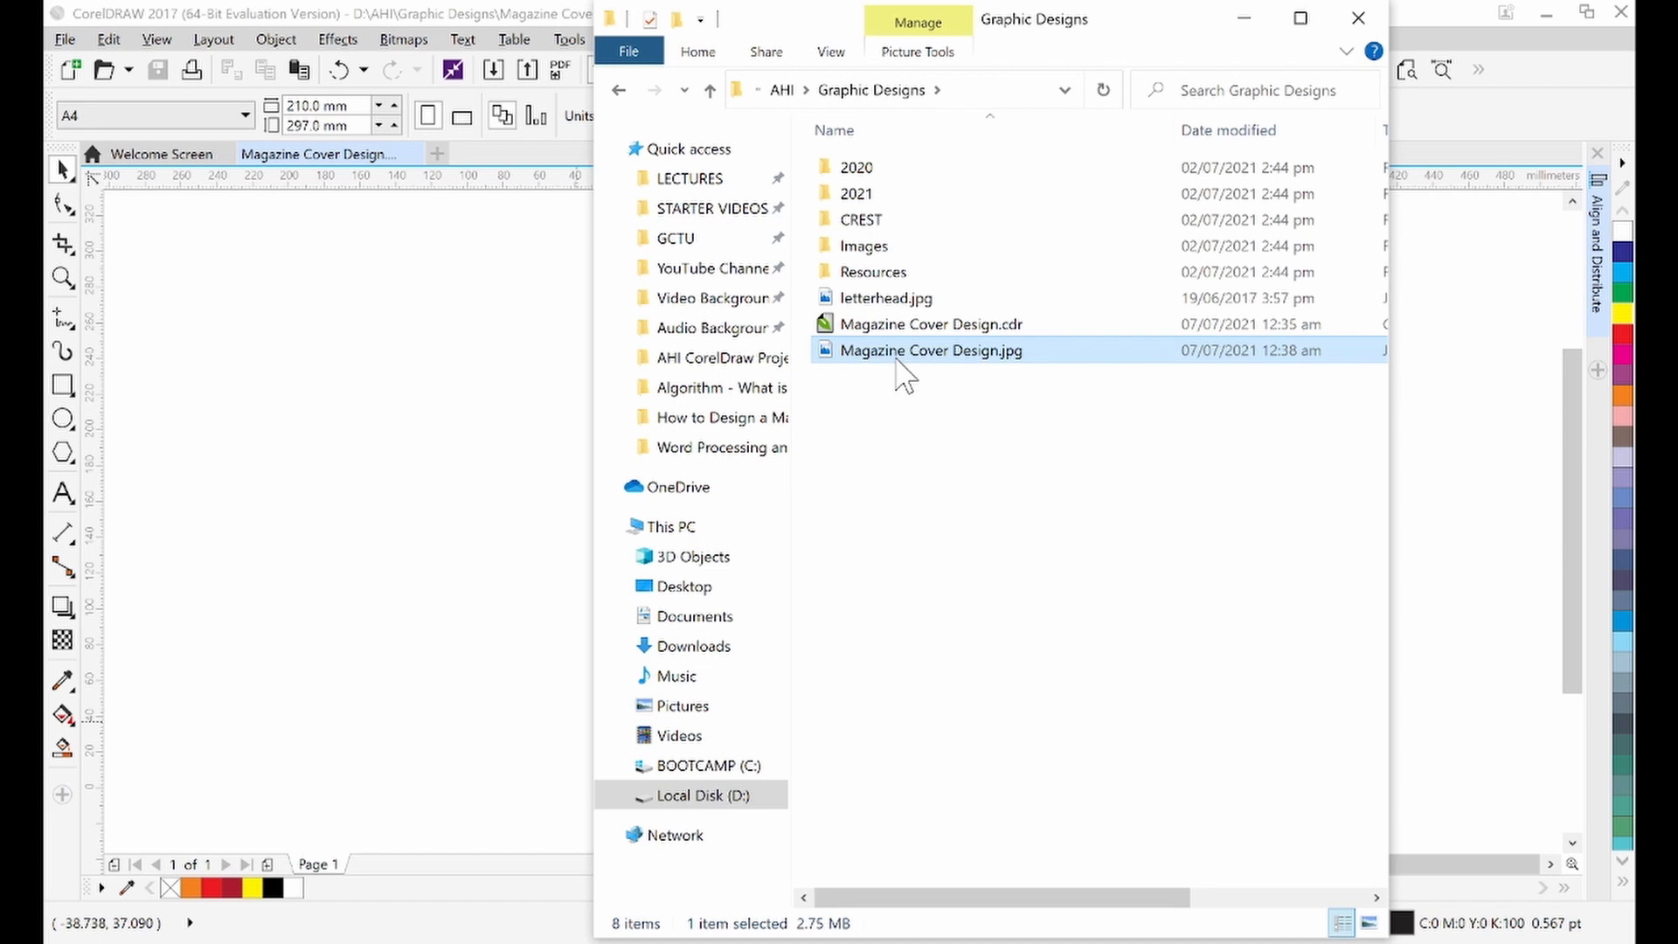
double_click(902, 373)
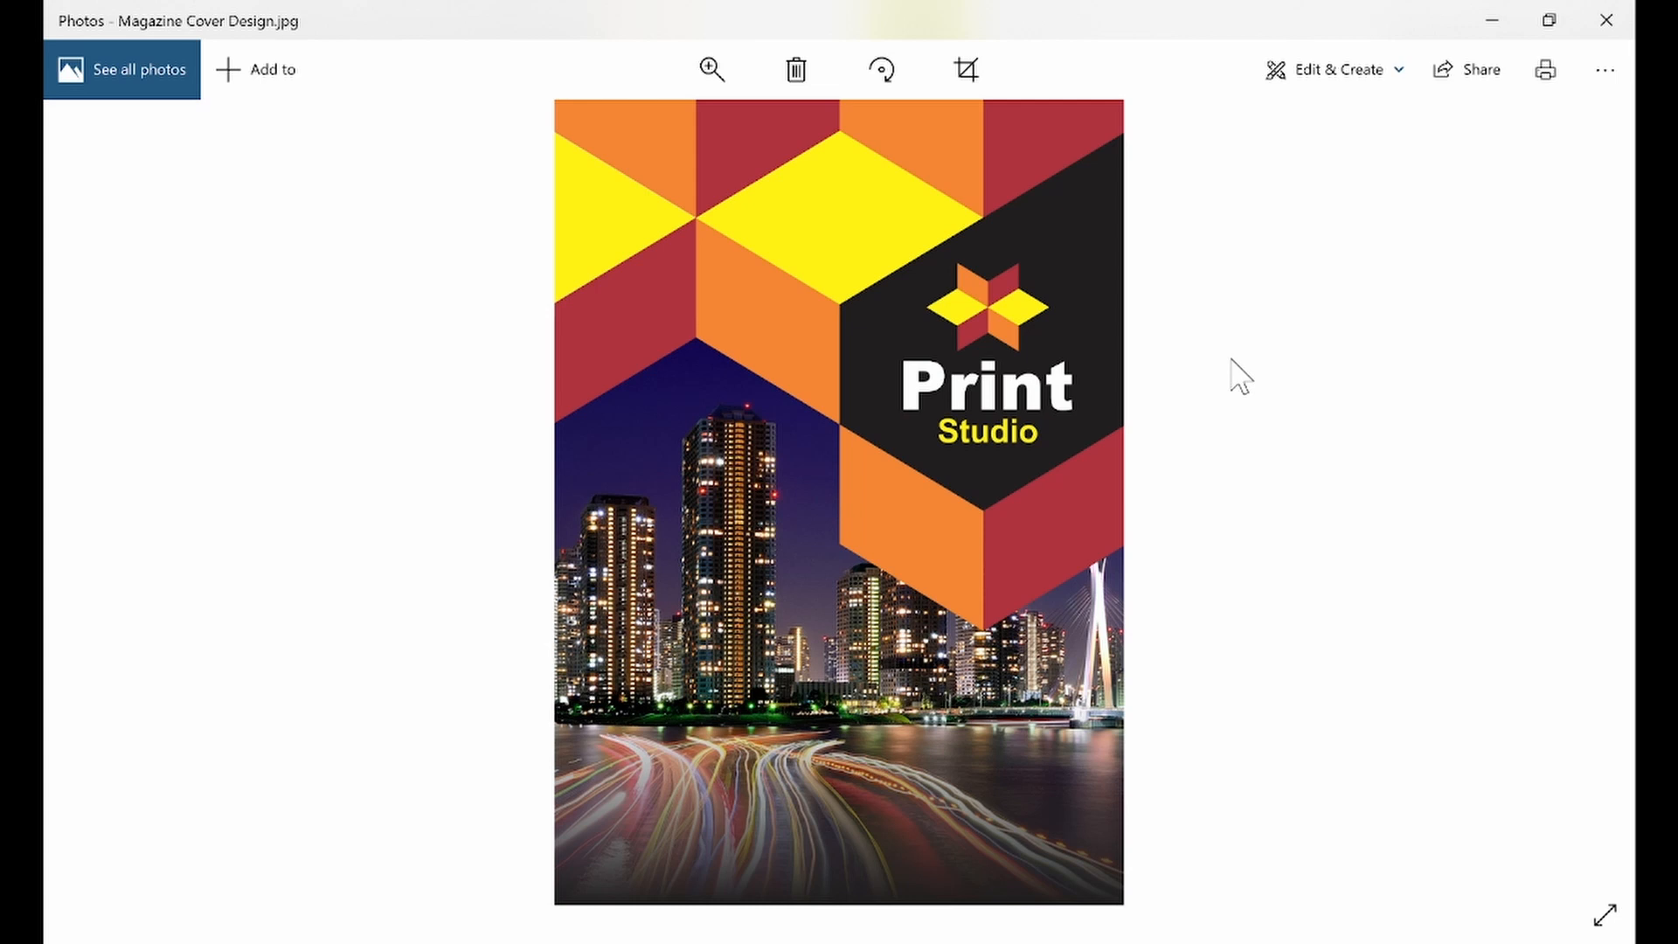
click(1493, 20)
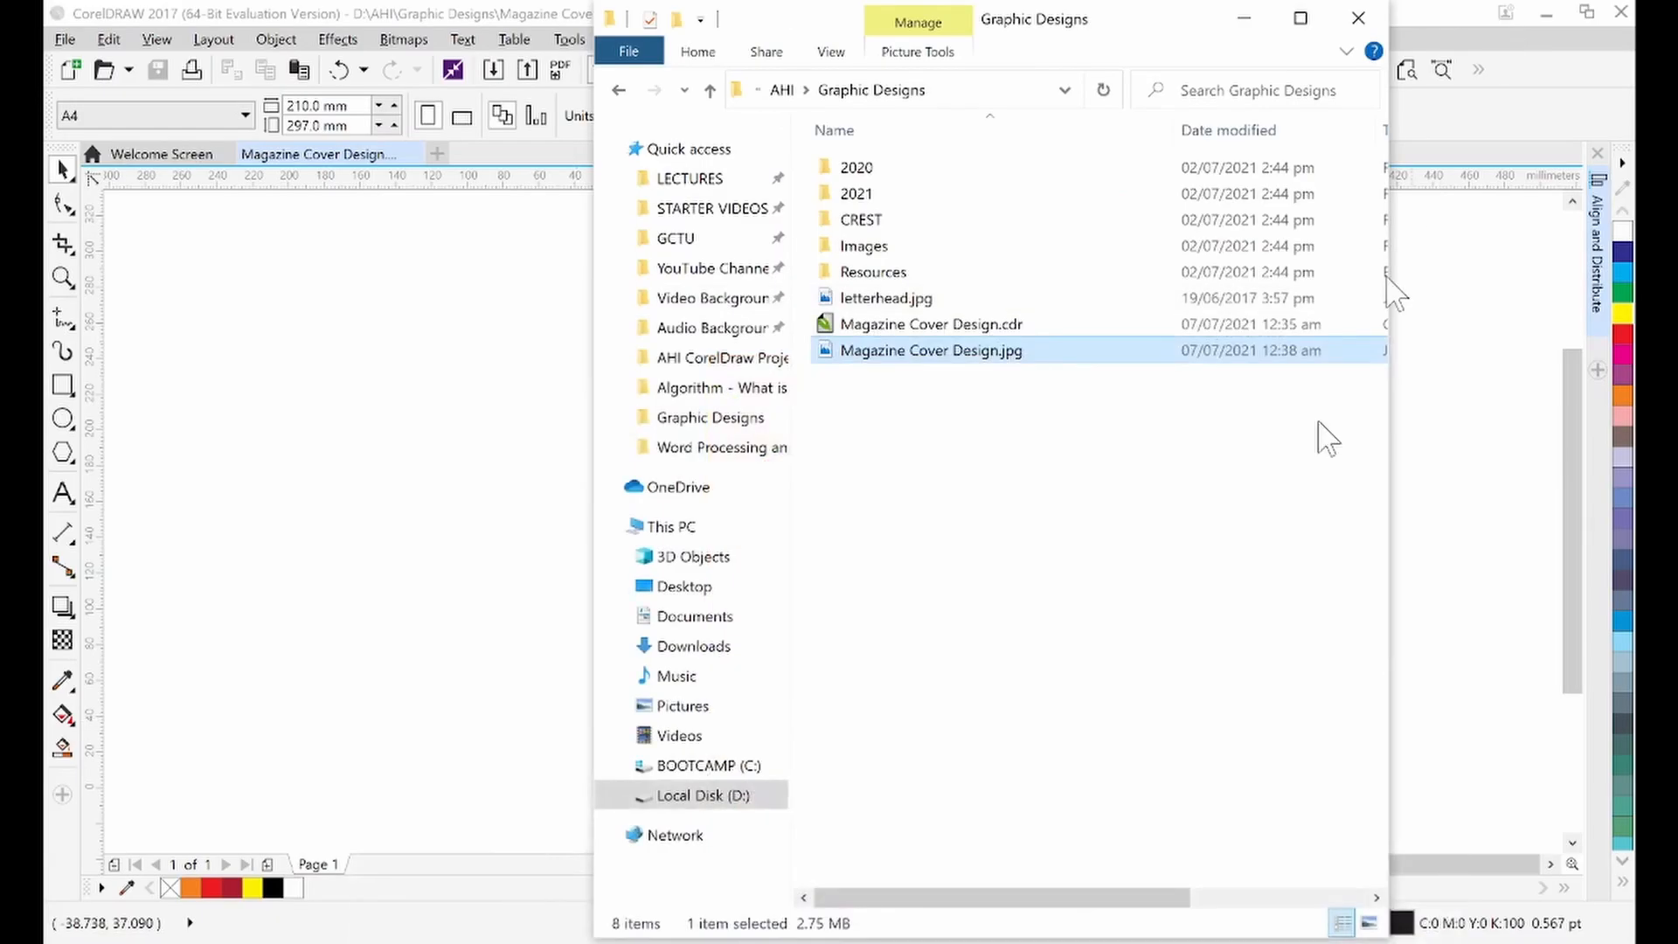
click(1444, 406)
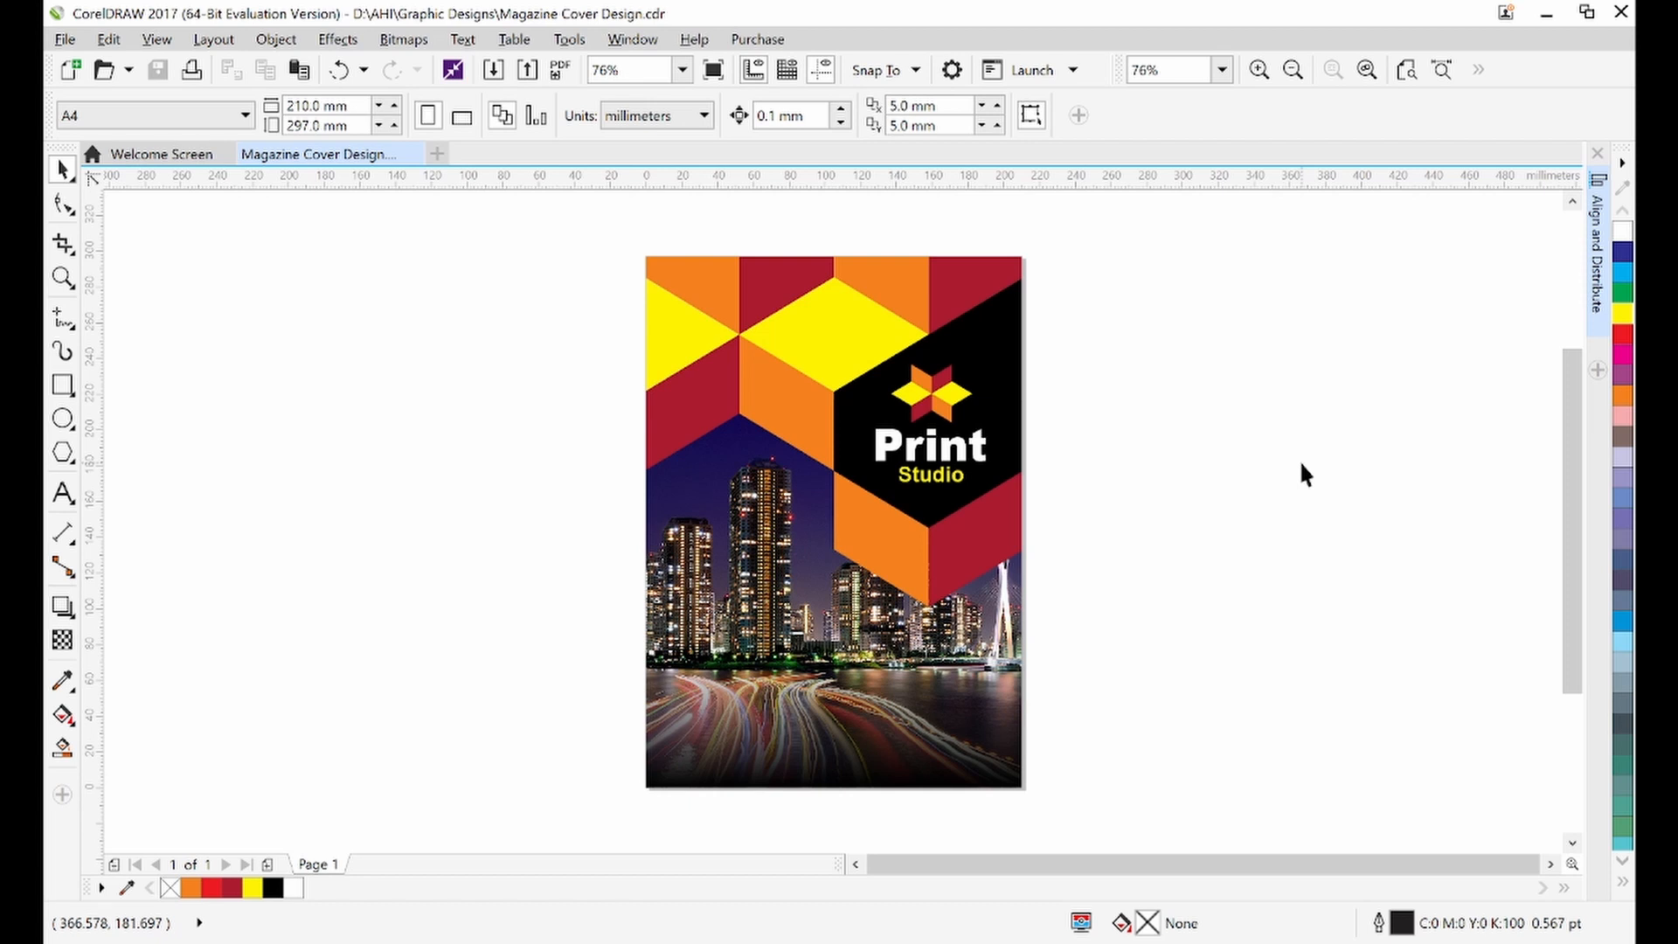
Zoom to fit the page and show a full-screen preview of the finished cover
key(shift+F4)
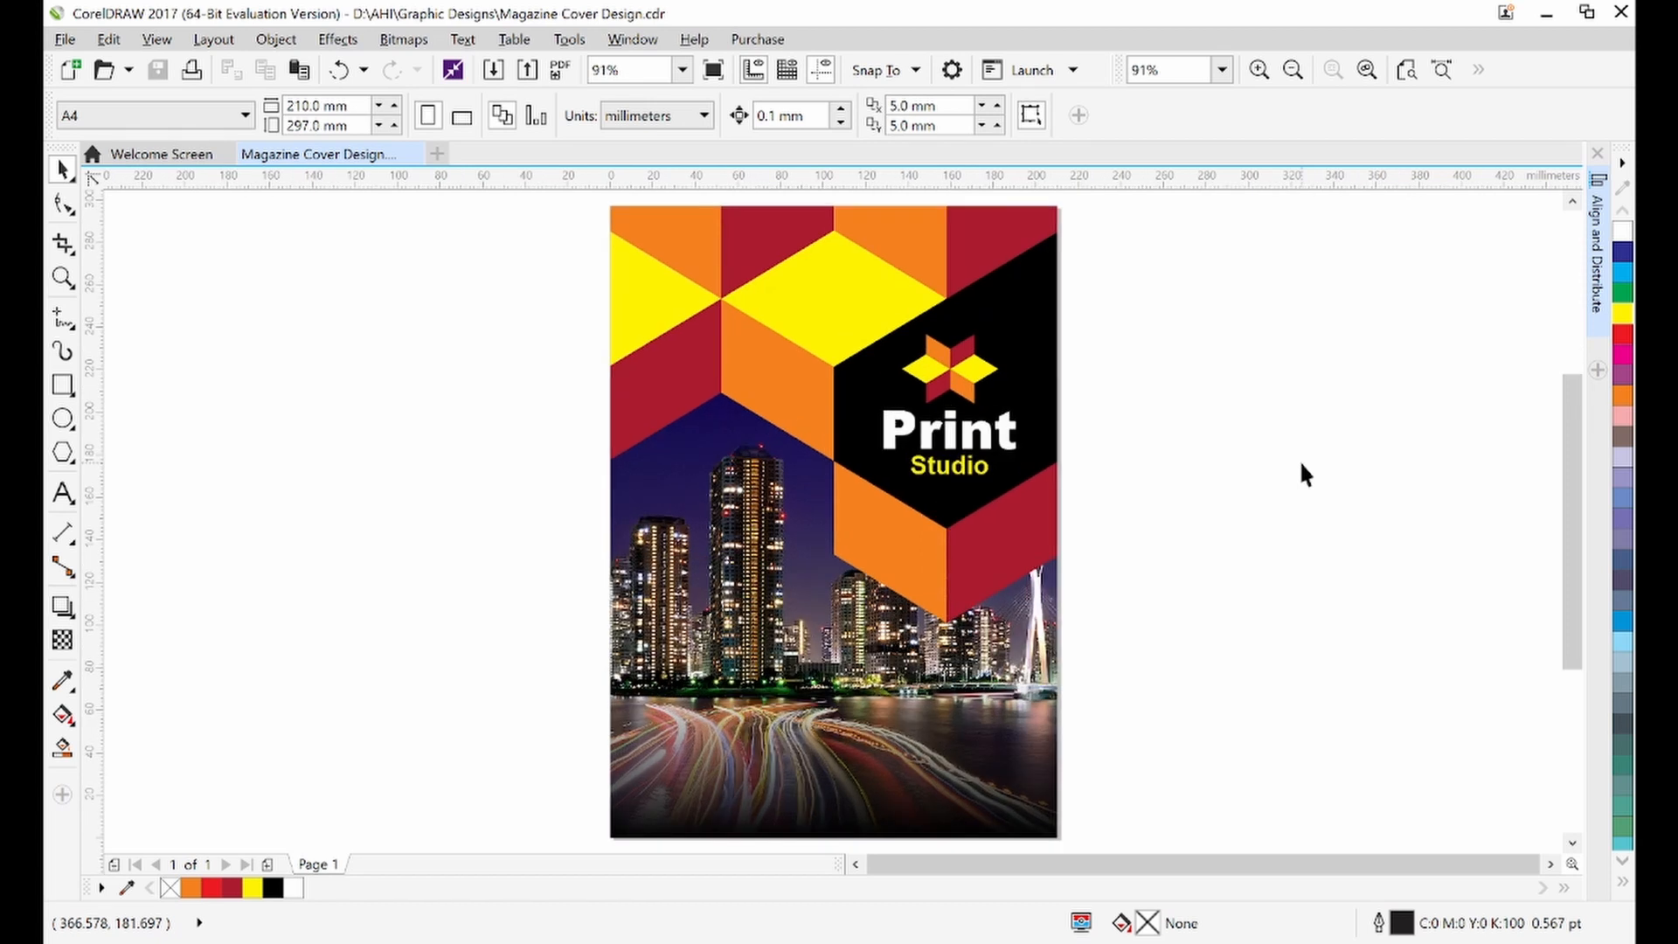
key(F9)
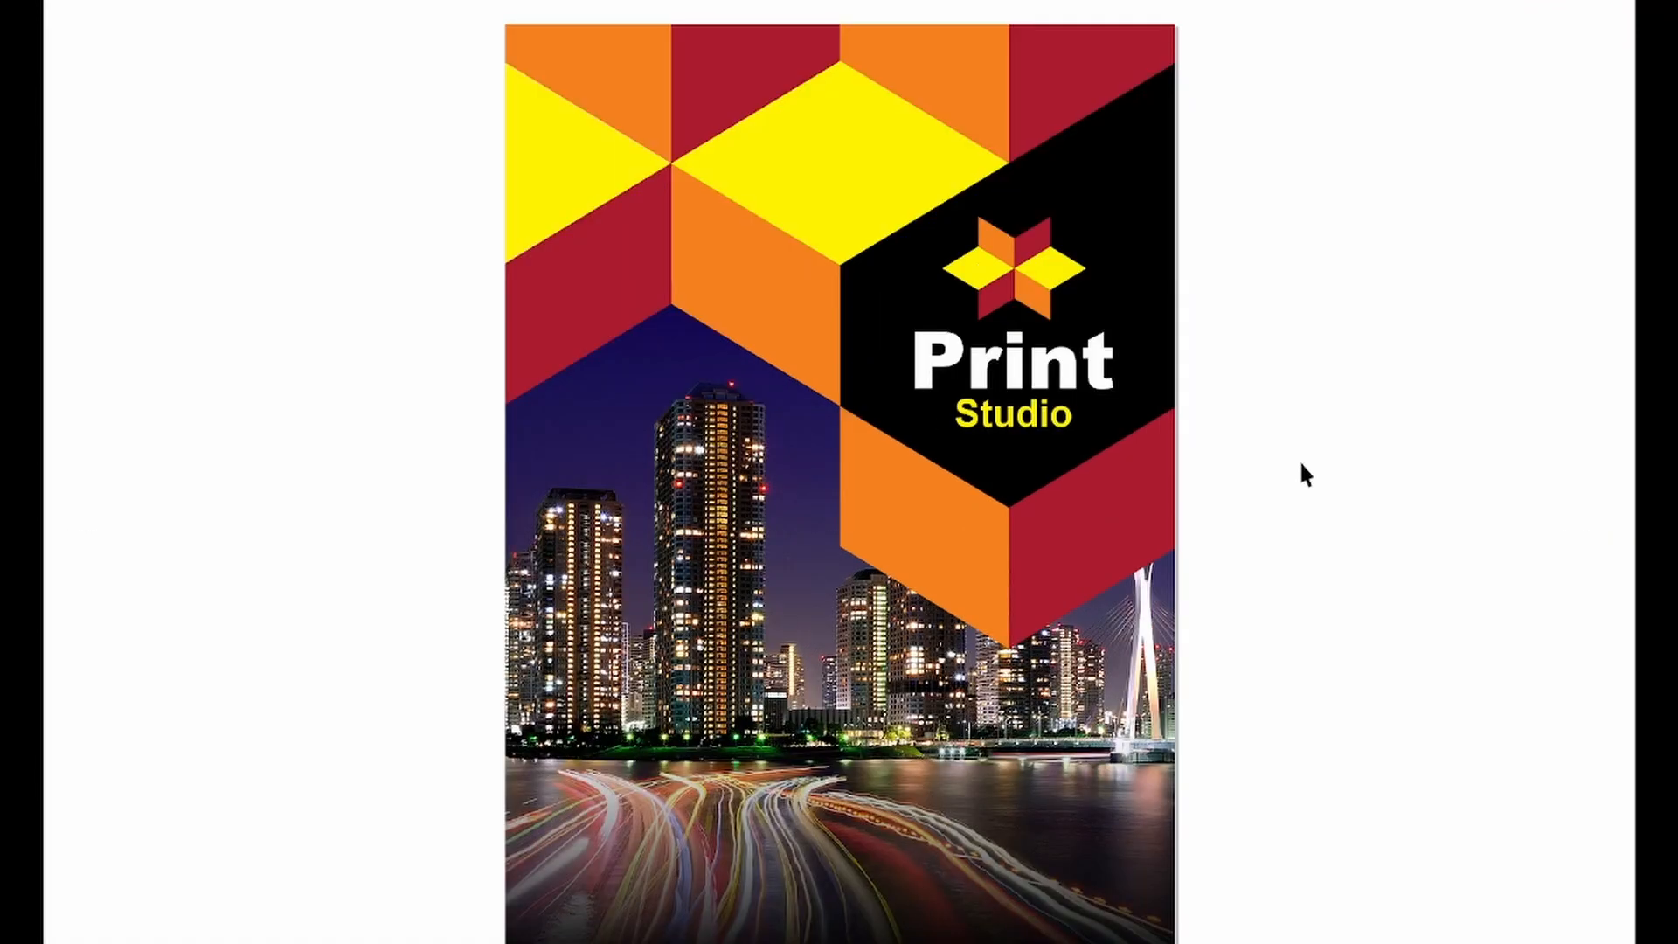